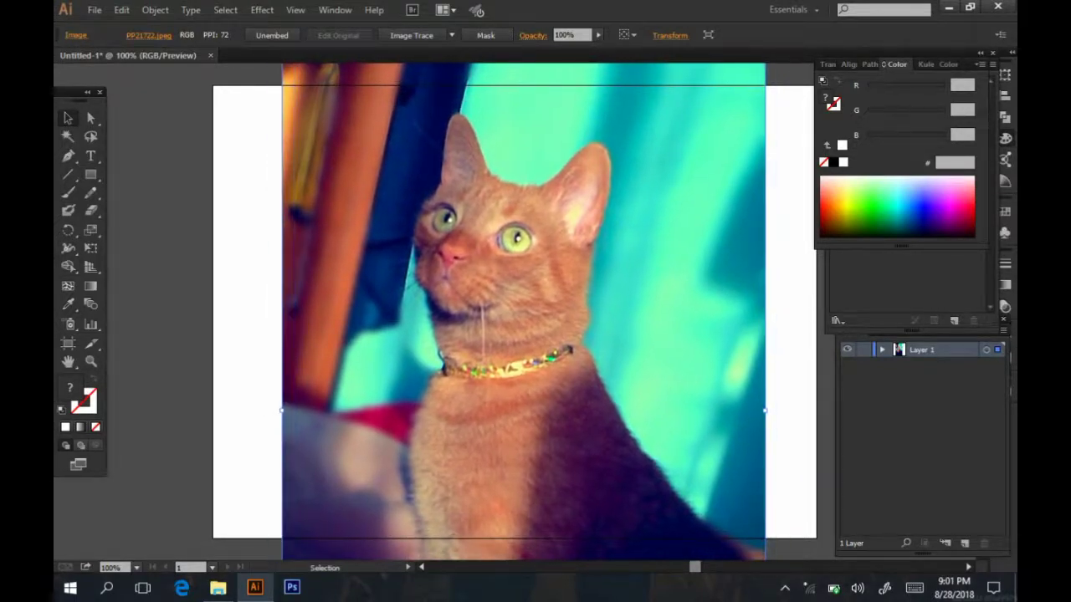
- Fade the cat photo to 64% opacity and clear the selection
click(598, 35)
drag(596, 46, 576, 47)
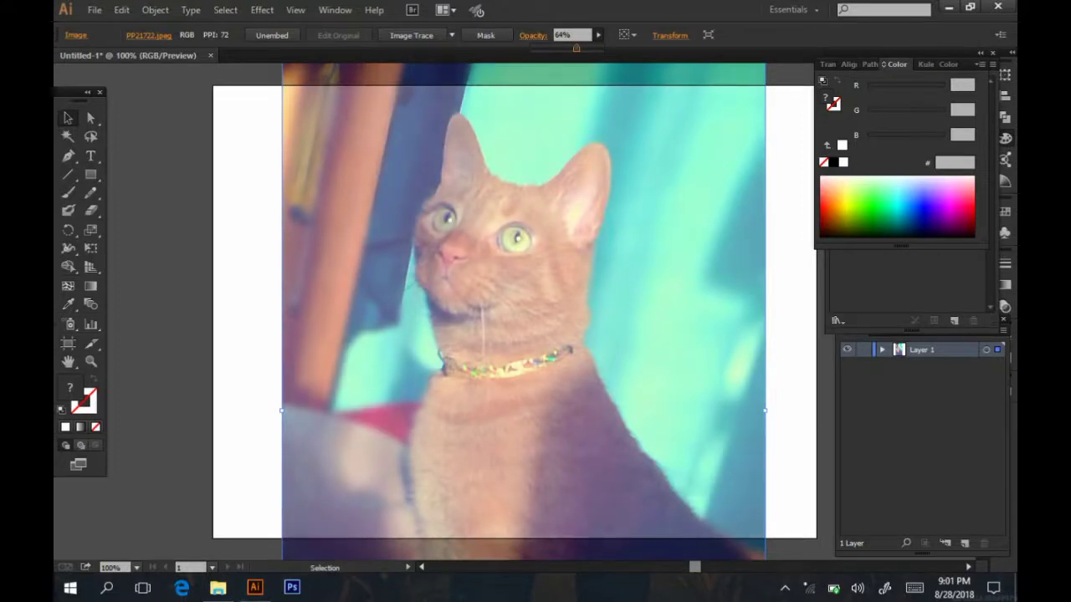
key(ctrl+shift+a)
- Add a new tracing layer and, with the Pen tool, zoom in on the cat's left ear
key(ctrl+l)
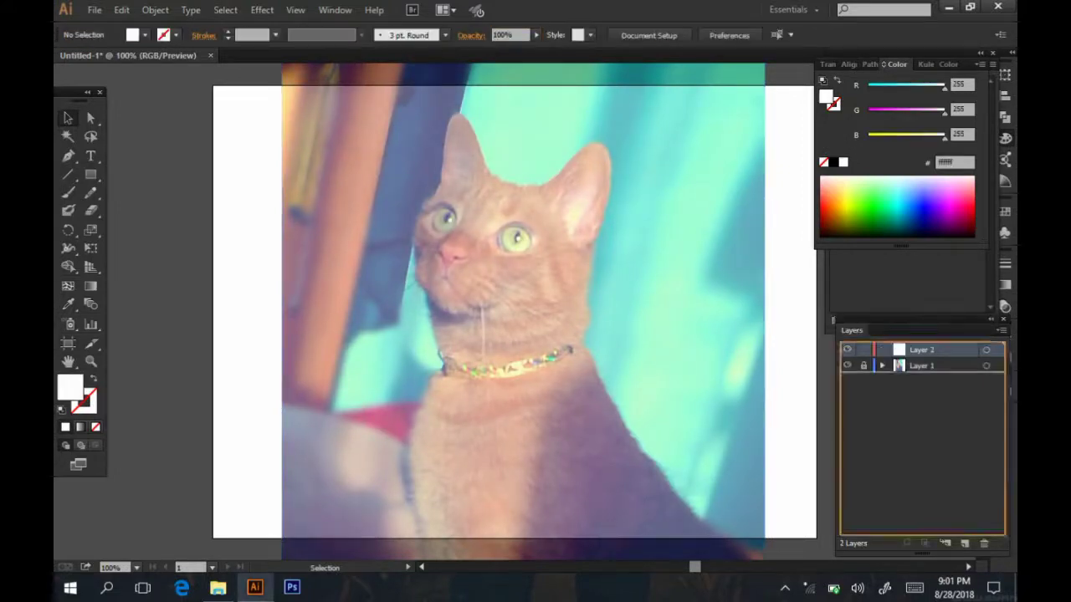
key(p)
key(ctrl+plus)
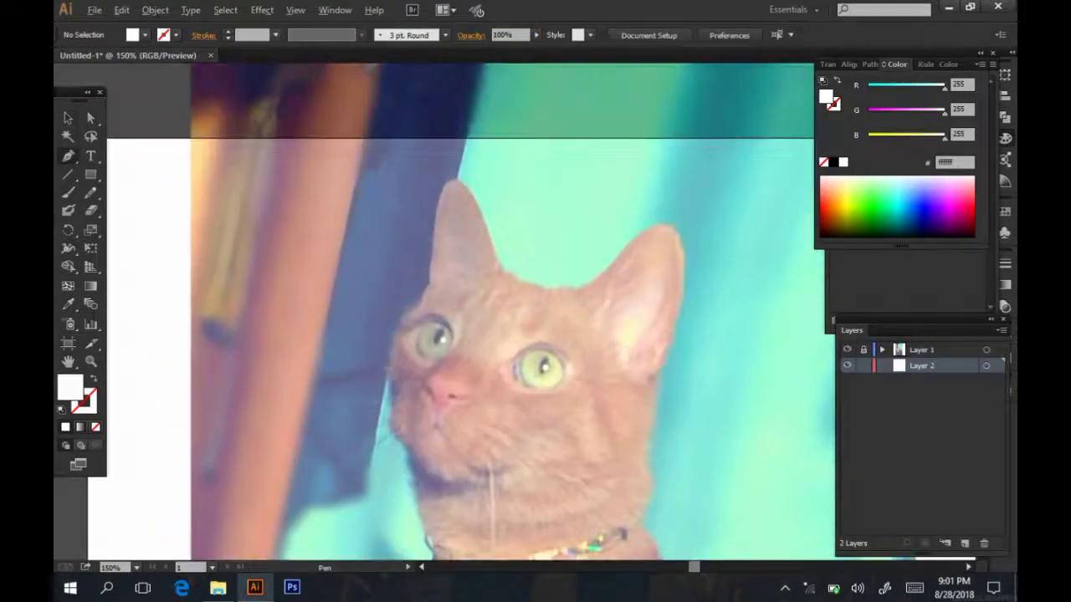
key(ctrl+plus)
key(ctrl+plus)
key(ctrl+plus)
- Start the outline with Pen anchors across the ear edge to the right ear tip
drag(395, 311, 391, 406)
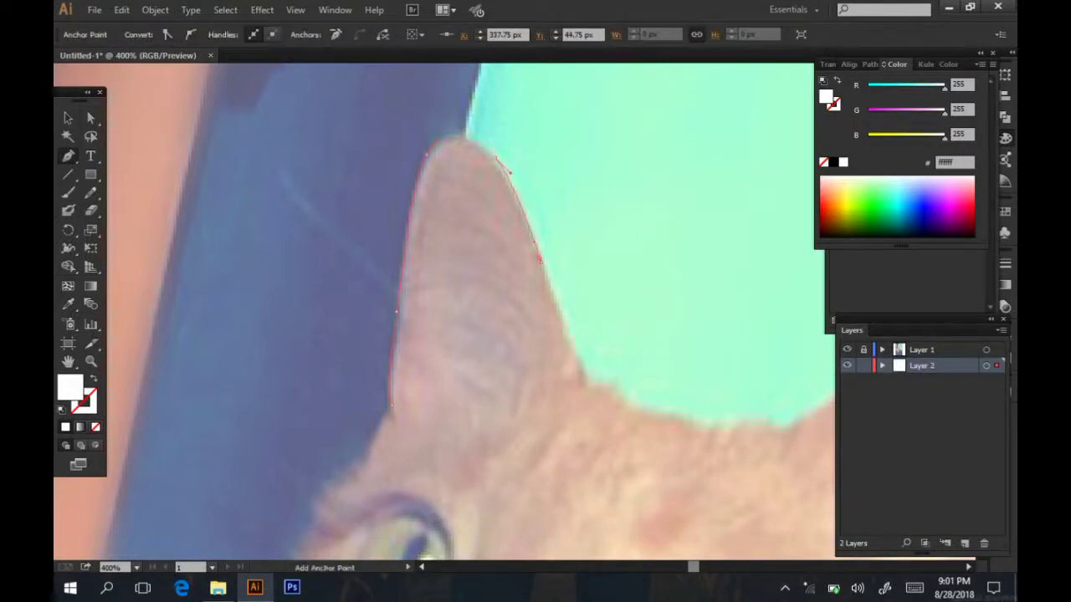
click(580, 366)
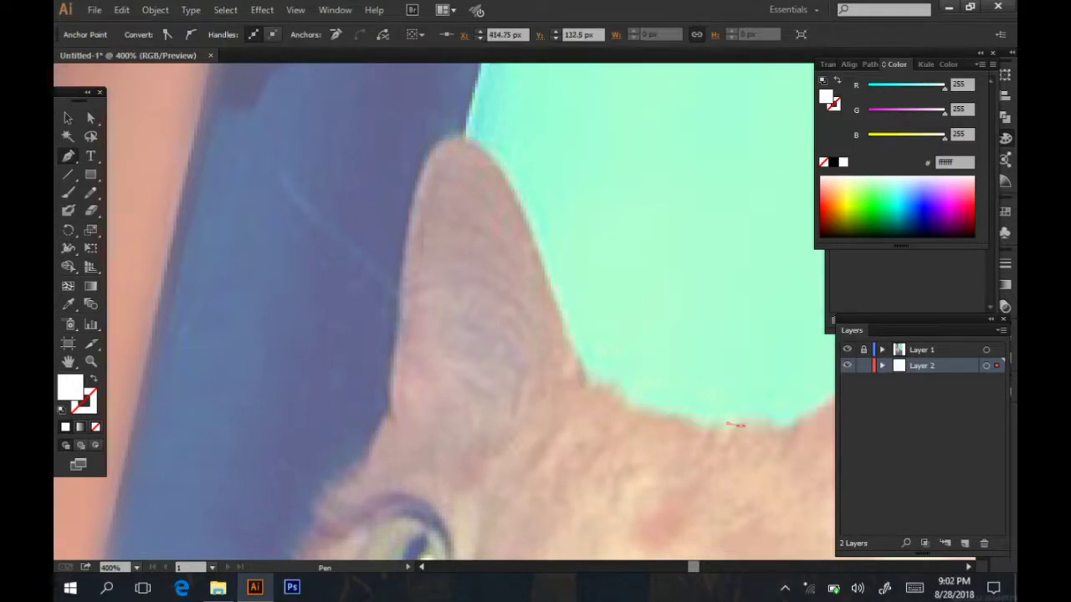
scroll(734, 425, right, 2)
scroll(686, 401, right, 3)
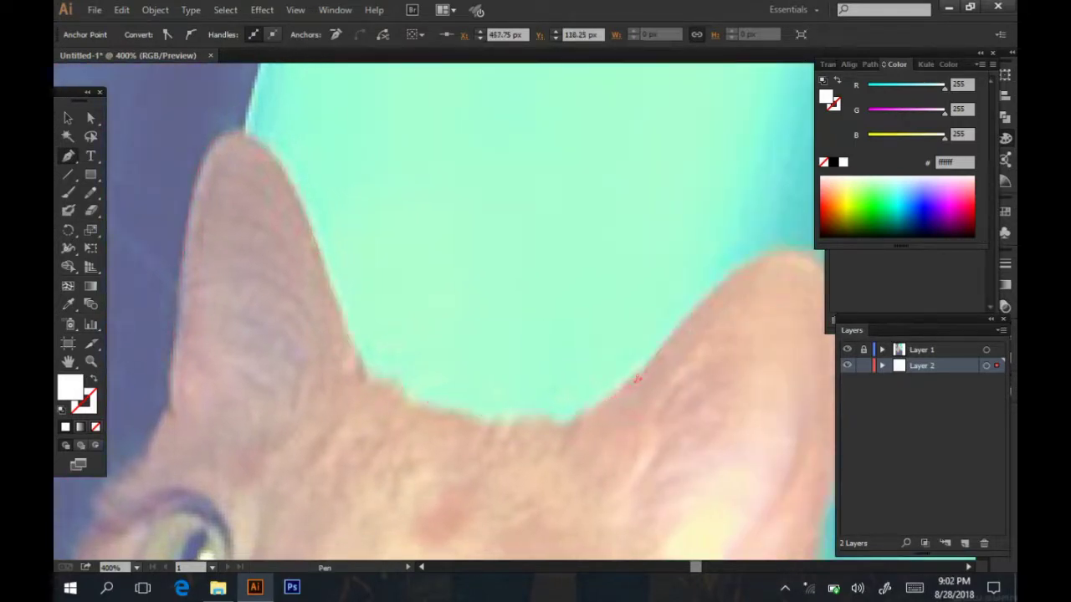
scroll(444, 318, right, 1)
scroll(443, 318, right, 2)
drag(669, 255, 703, 264)
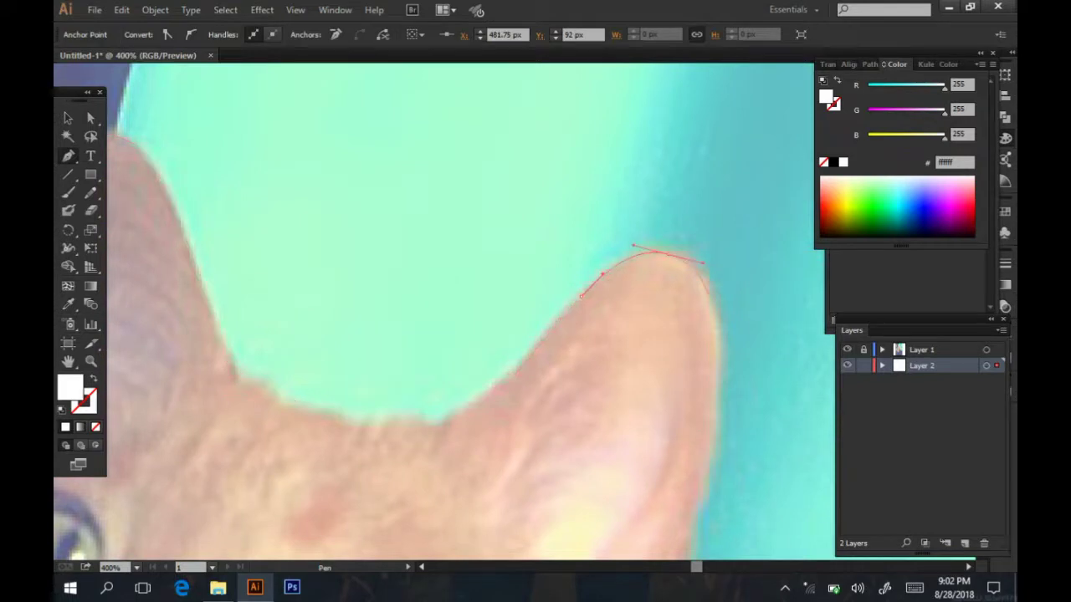
scroll(725, 378, down, 3)
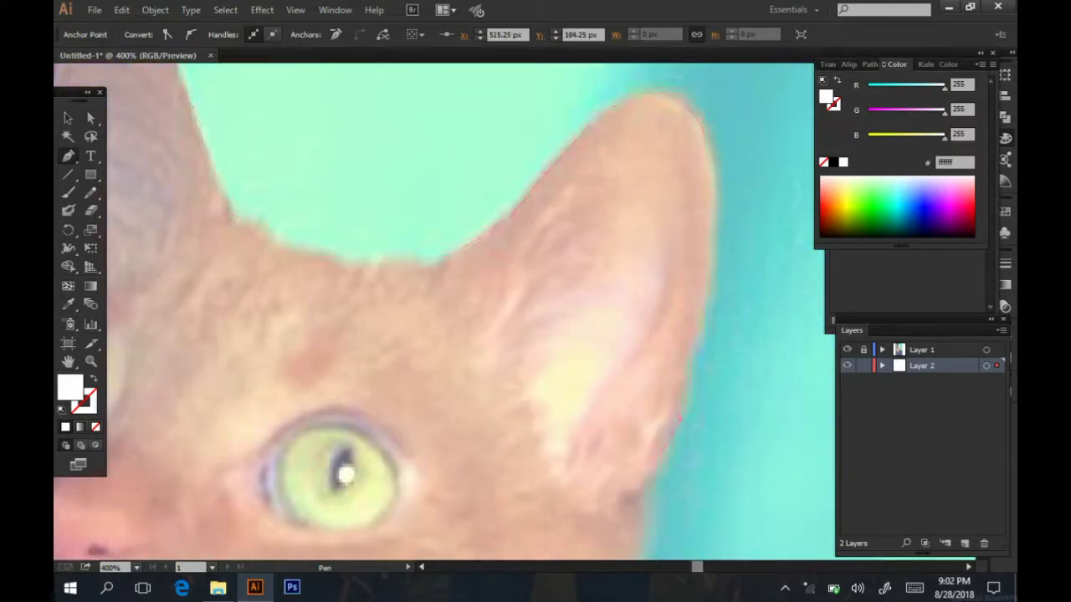
scroll(669, 335, down, 3)
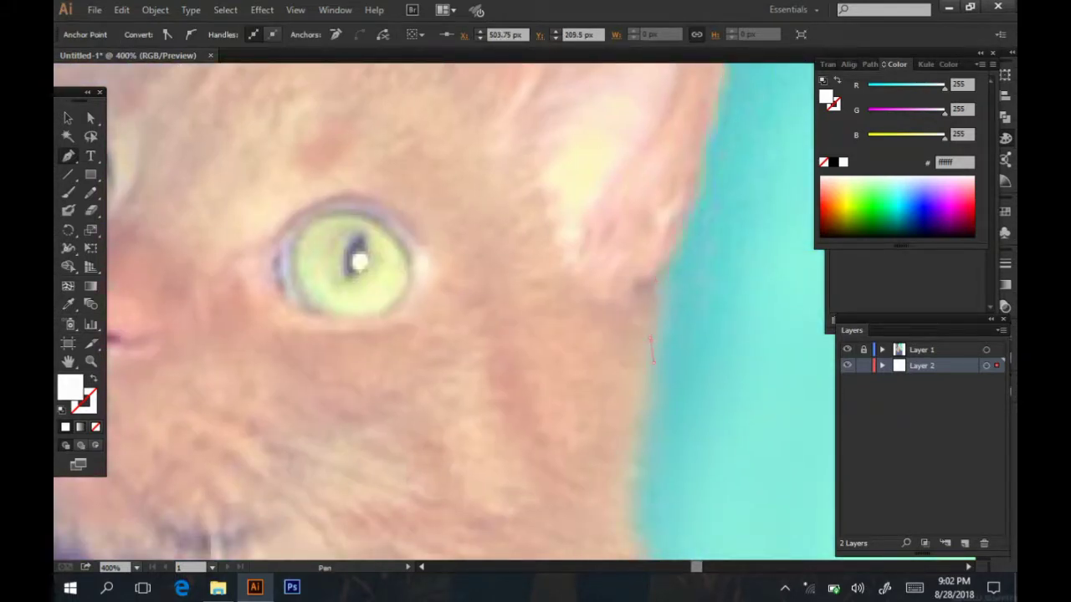
key(ctrl+minus)
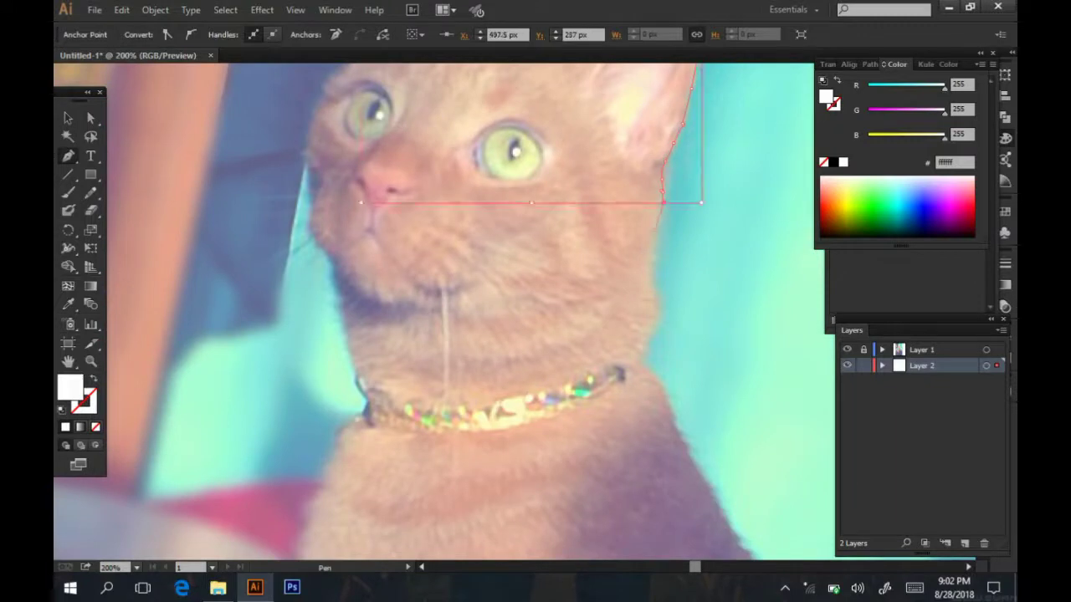
key(ctrl+plus)
- Trace the outline down the right side of the head, neck and body
click(655, 272)
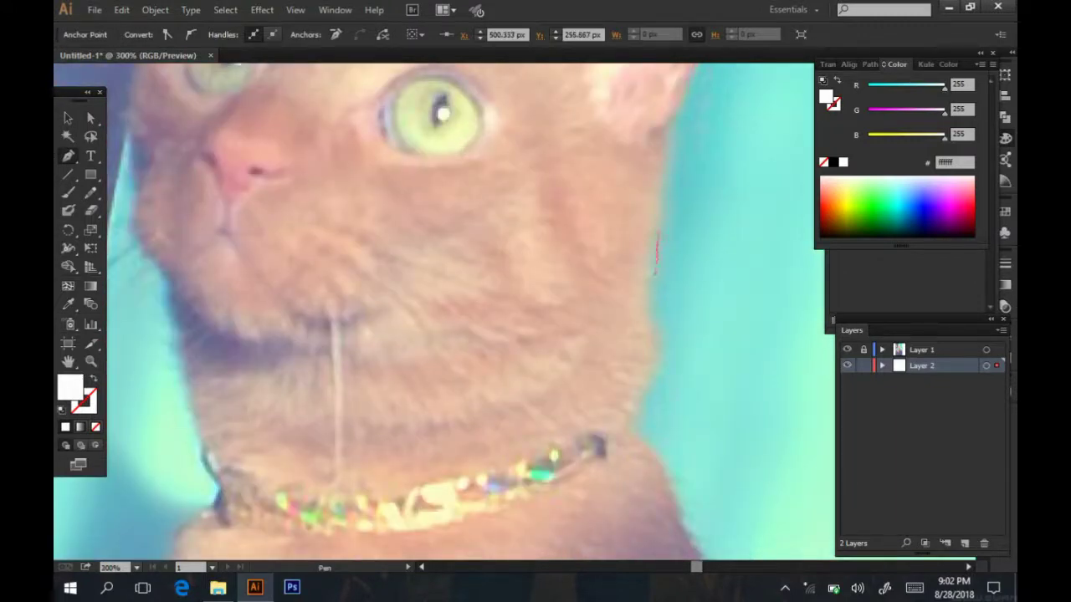
click(652, 318)
click(645, 385)
click(644, 442)
scroll(644, 442, down, 3)
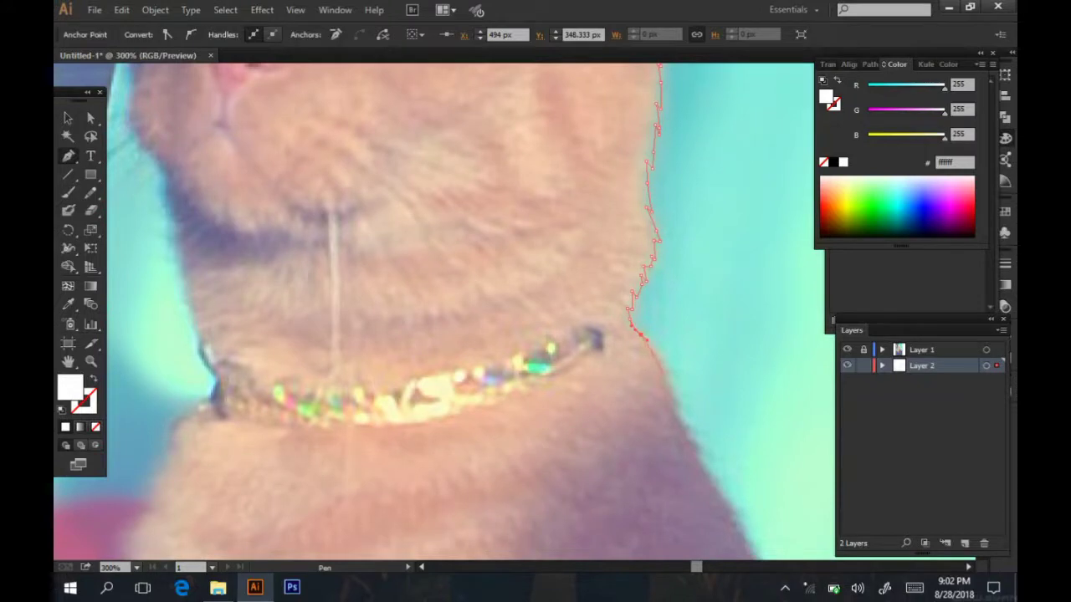
scroll(718, 366, down, 3)
click(718, 366)
scroll(718, 365, down, 1)
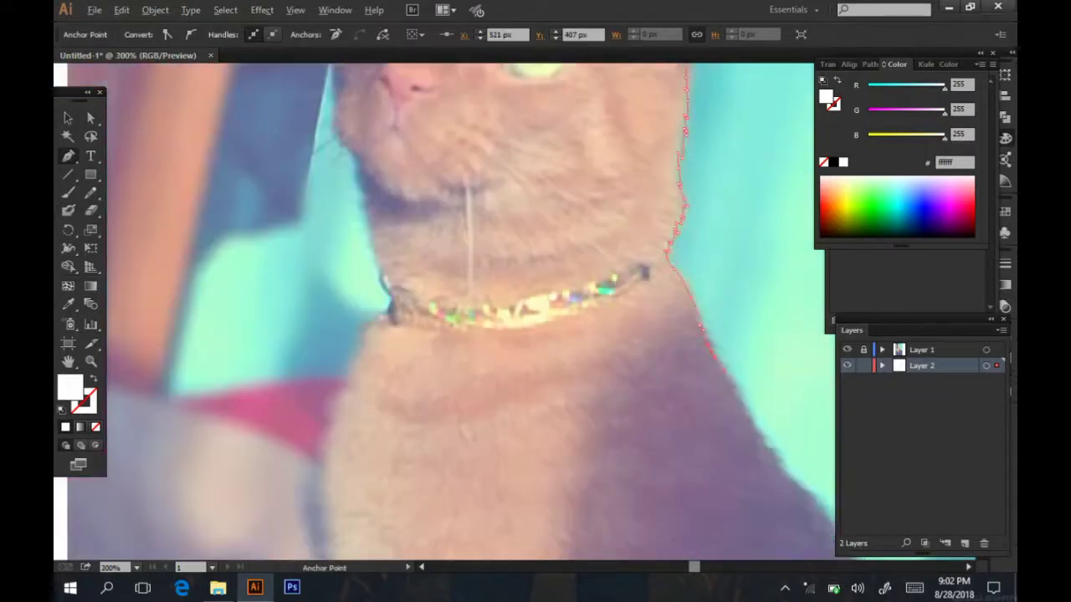
click(740, 395)
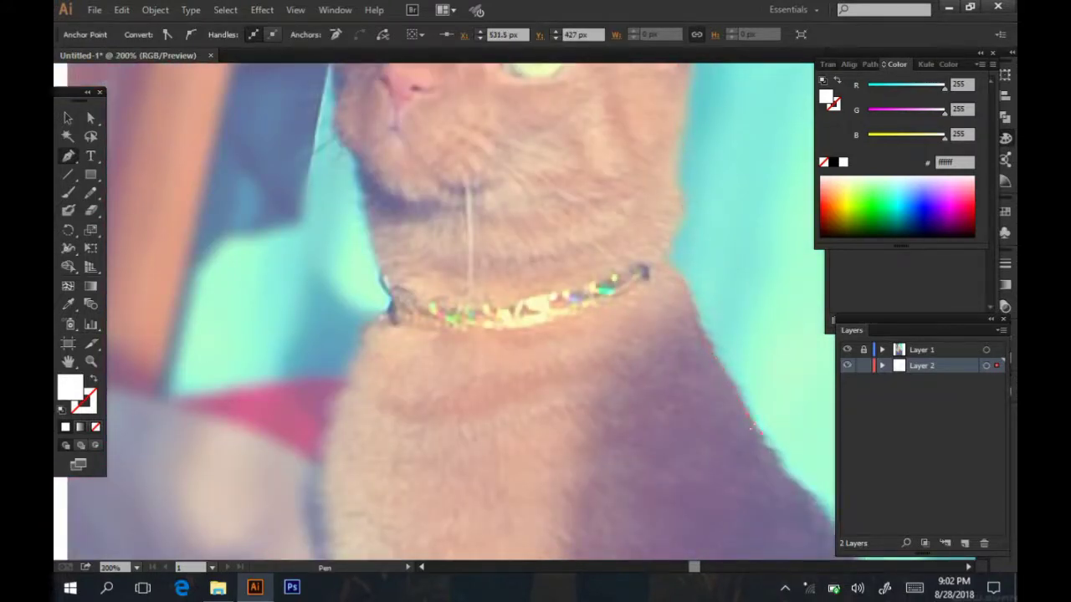
click(713, 448)
- Trace along the chest bottom and up the left side of the neck and jaw
click(431, 502)
click(403, 512)
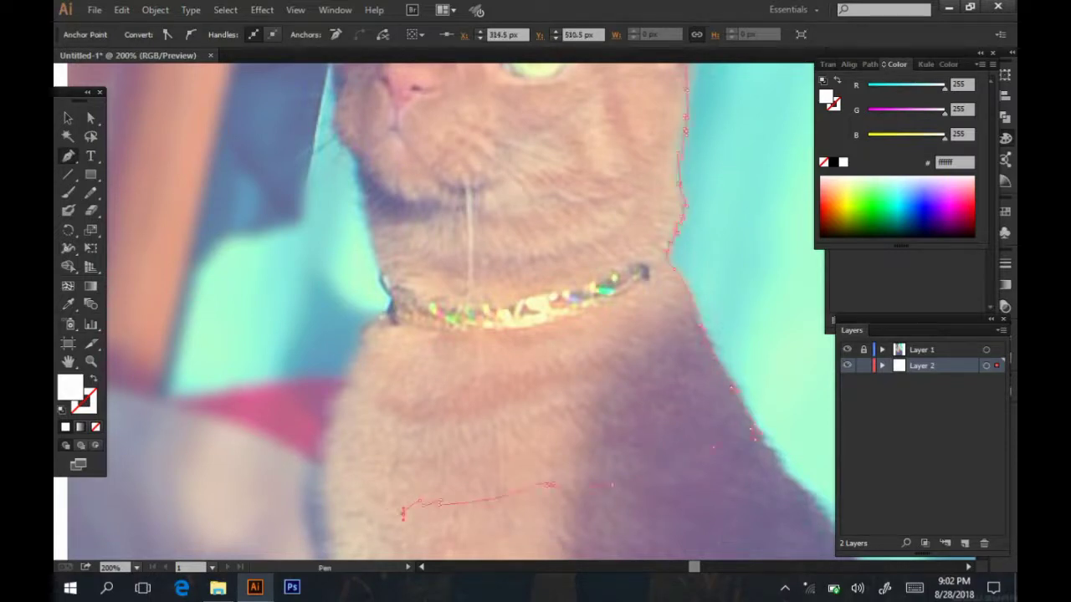
click(335, 484)
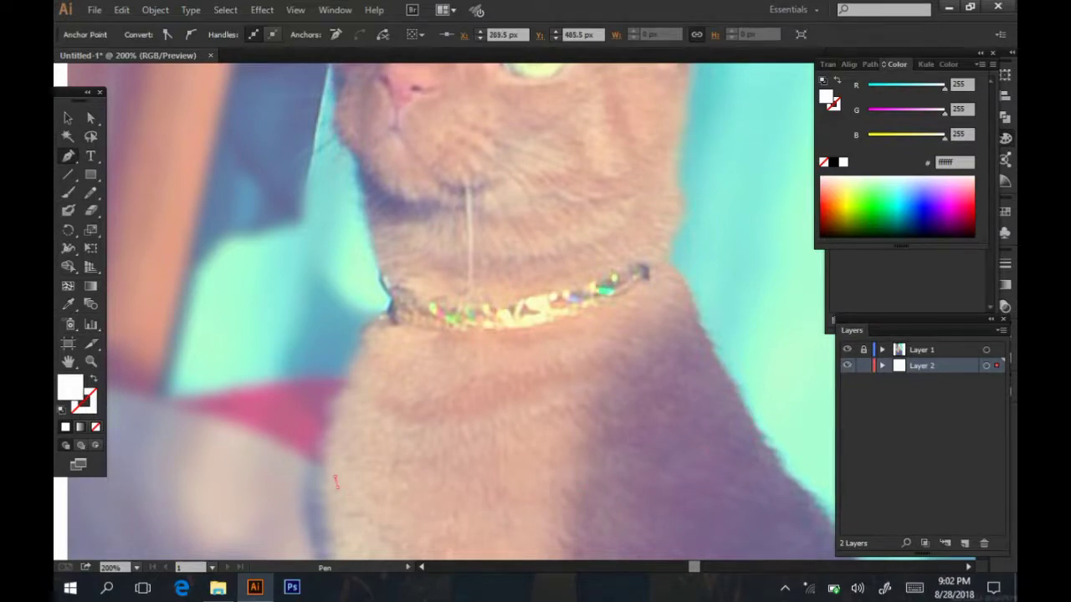
click(325, 465)
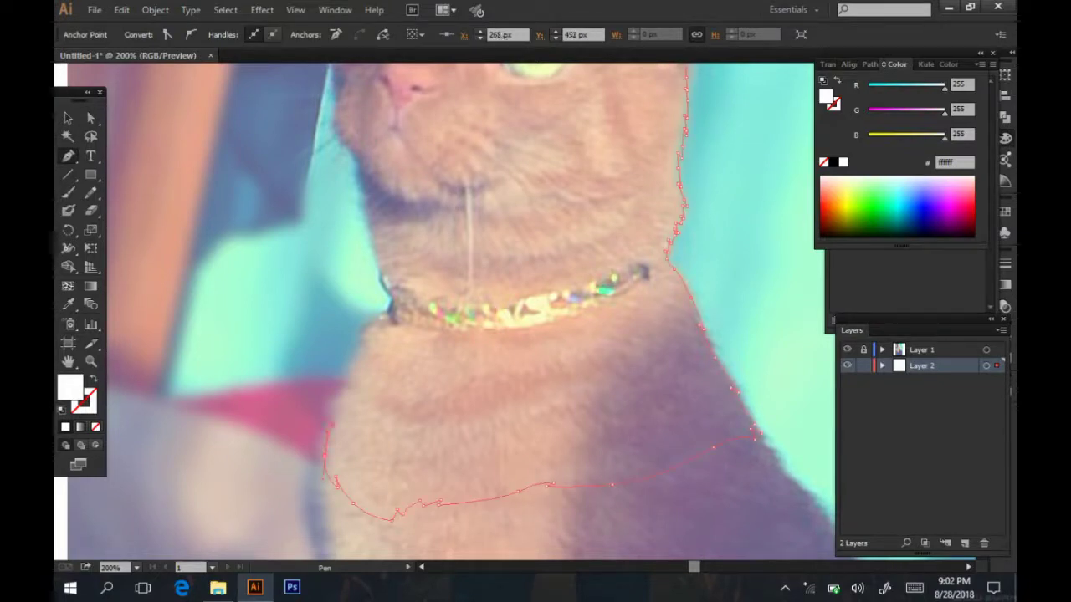
click(364, 339)
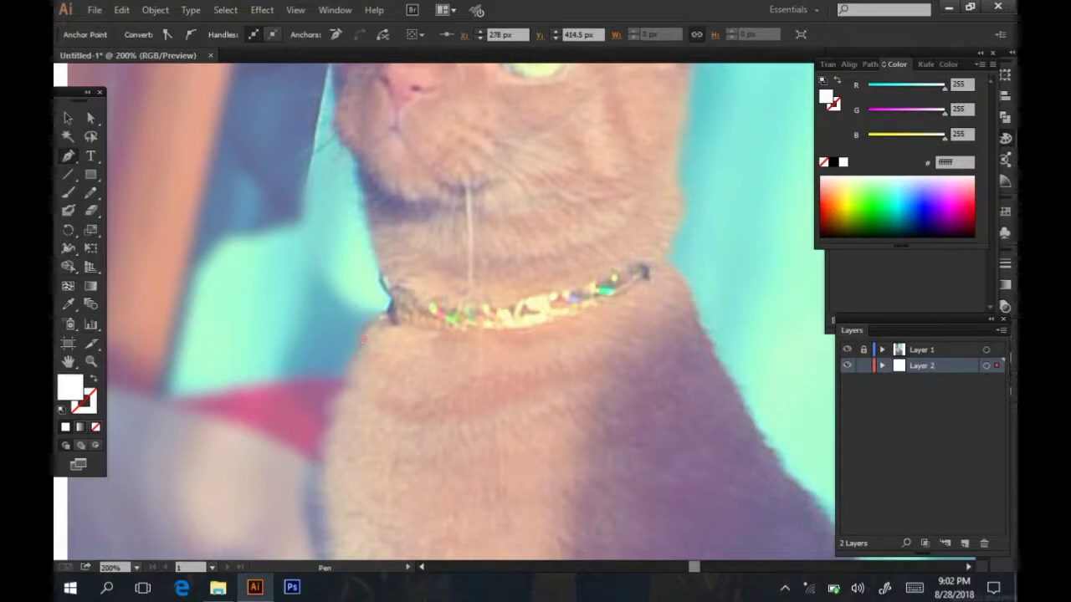
click(387, 283)
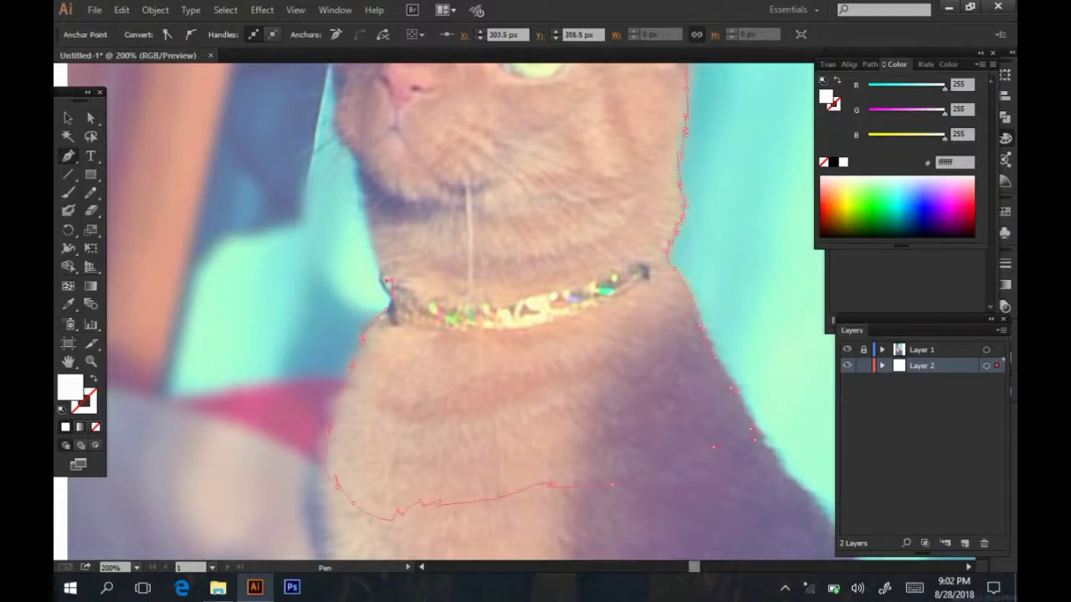
click(362, 189)
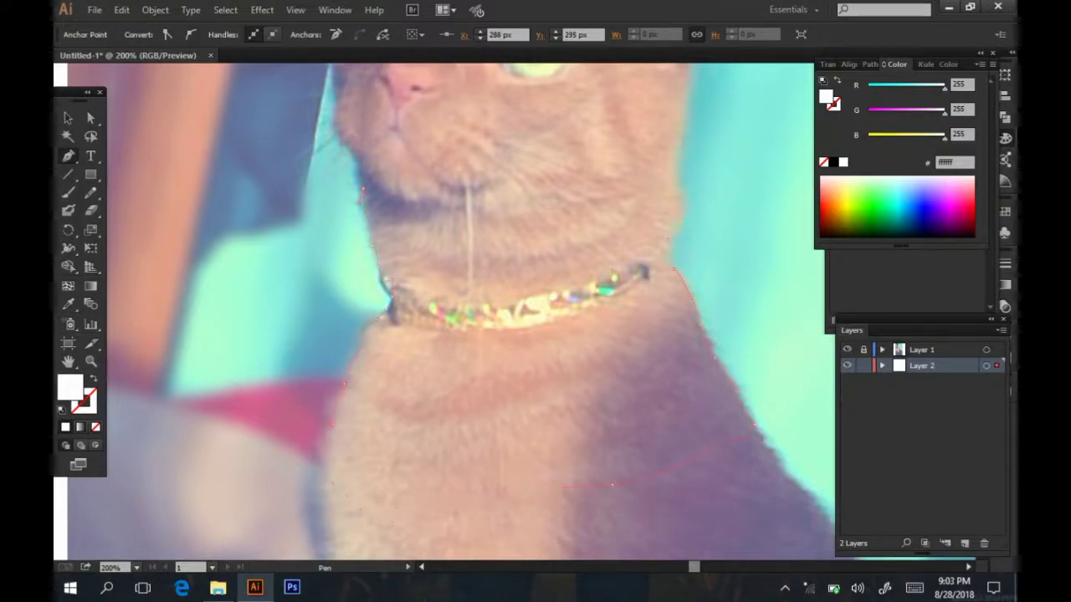
- Finish the outline up the left face toward the ear, then view the whole artboard
key(ctrl+plus)
click(390, 266)
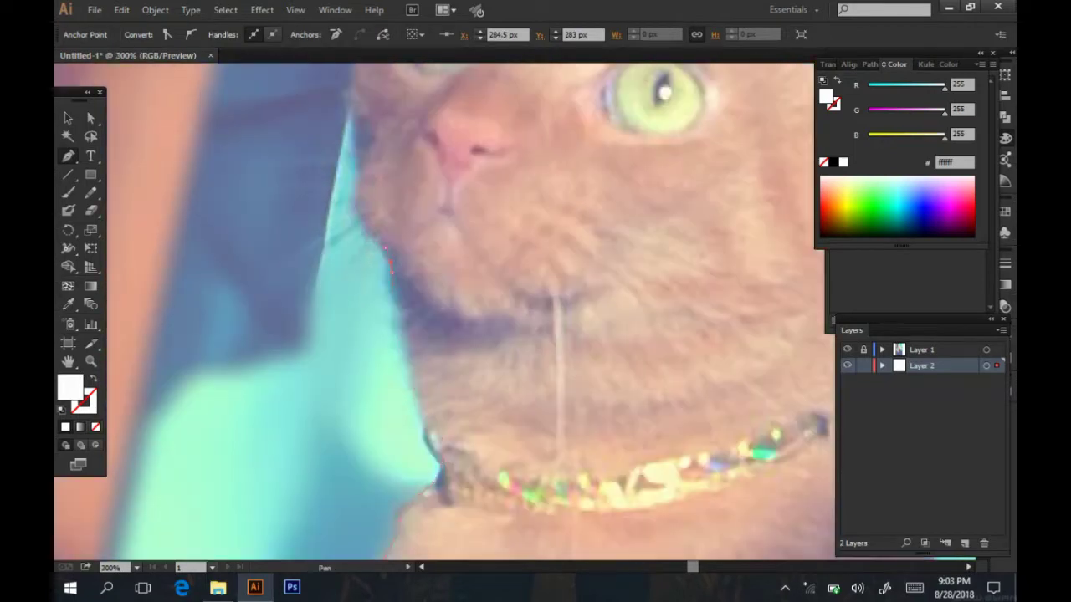
drag(502, 251, 532, 431)
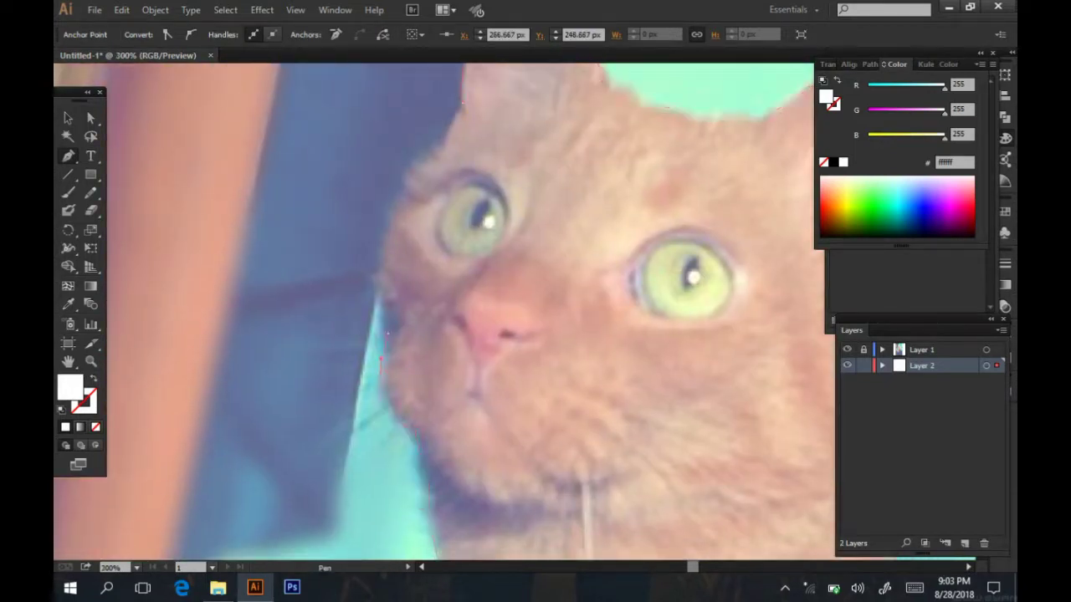
click(378, 282)
click(408, 174)
drag(408, 176, 407, 214)
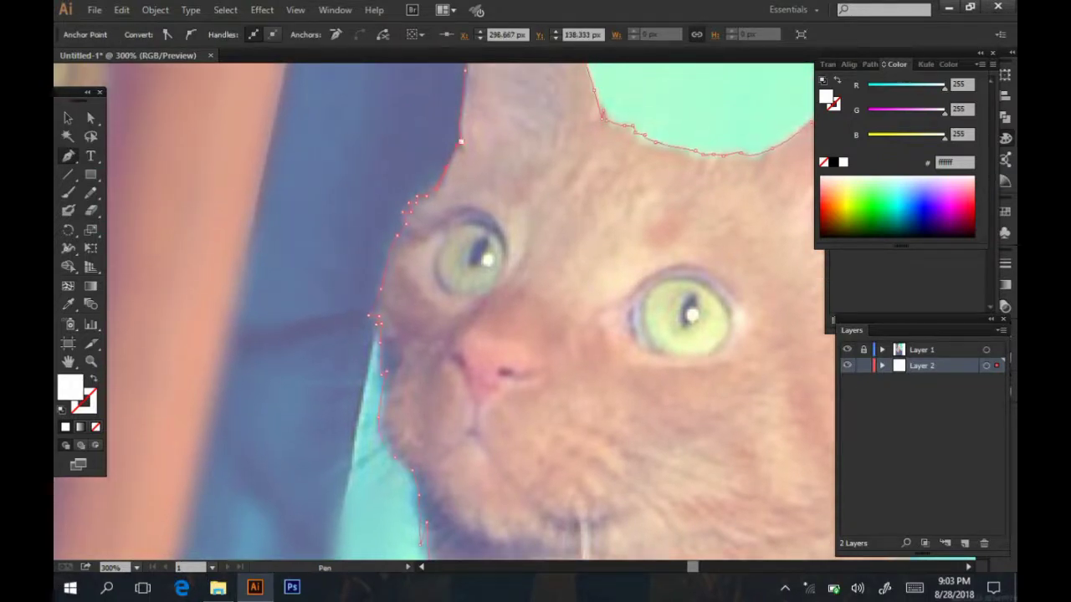
key(ctrl+0)
- Hide the photo layer and fill the silhouette with a peach tone
click(847, 350)
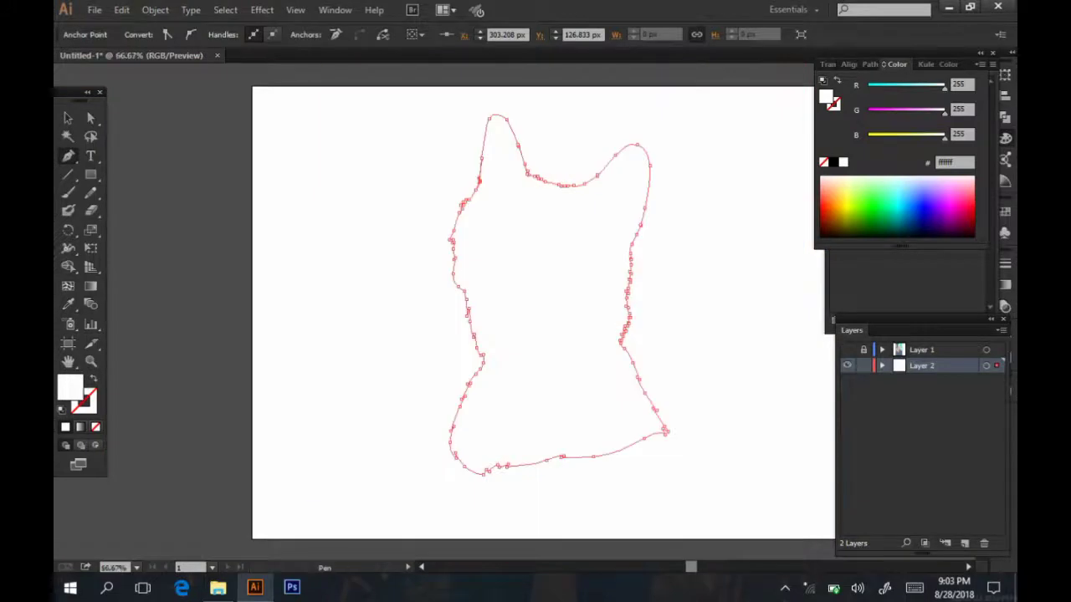
key(ctrl+minus)
double_click(827, 97)
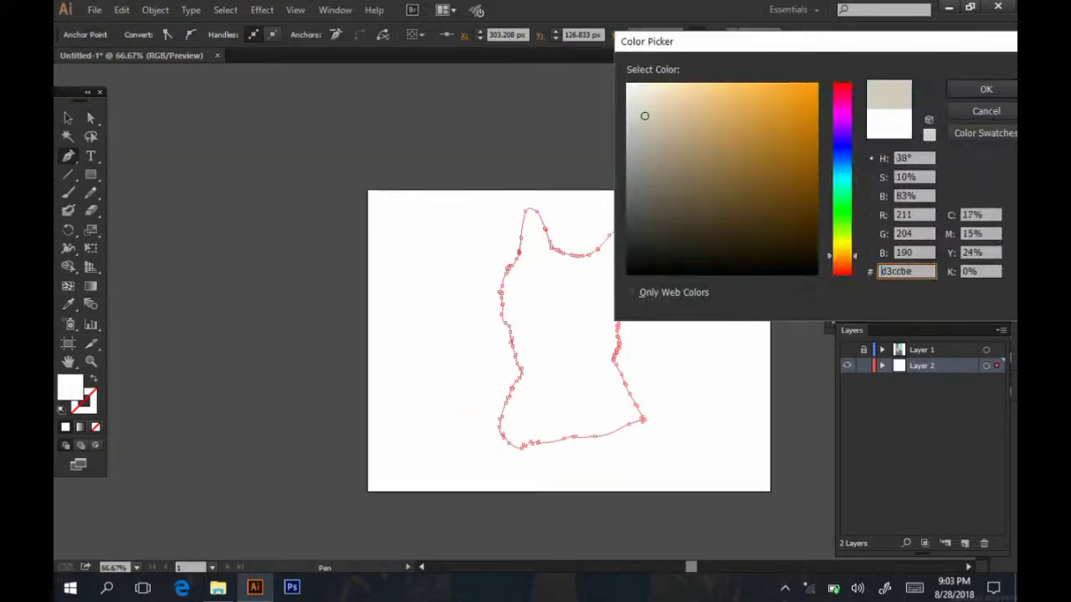
mouse_move(644, 115)
mouse_down()
mouse_move(706, 108)
mouse_move(720, 95)
mouse_up()
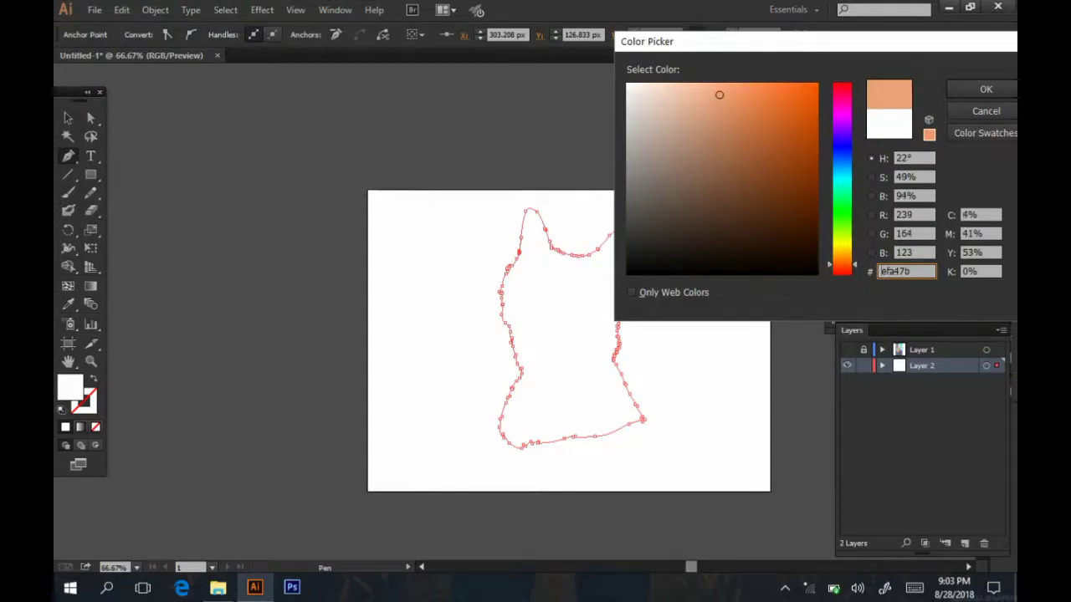
key(Return)
key(ctrl+1)
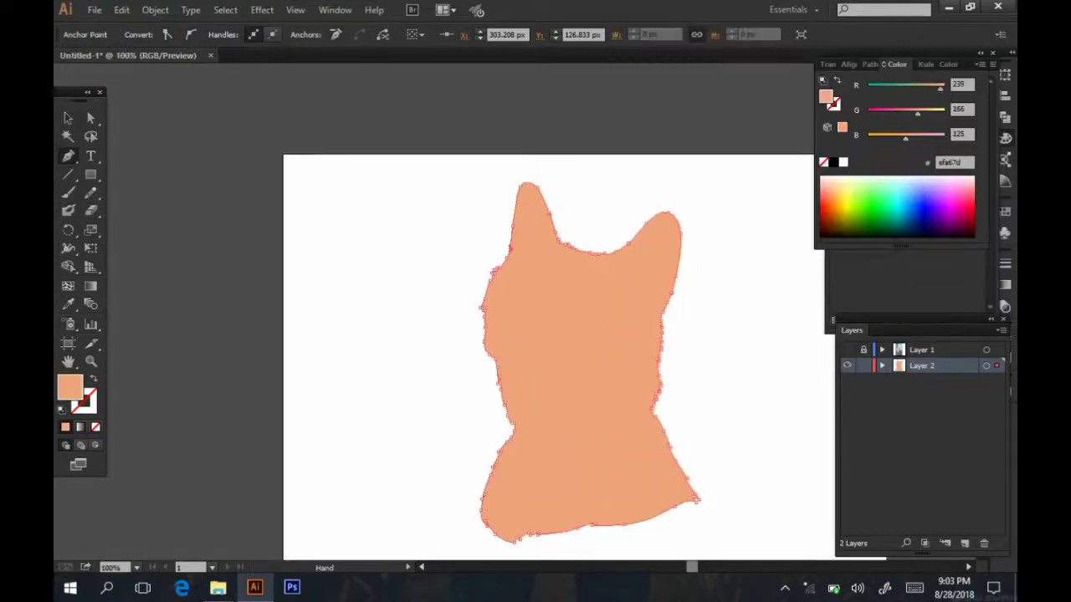
- Change the silhouette fill to the lighter peach f4b08e
key(ctrl+shift+a)
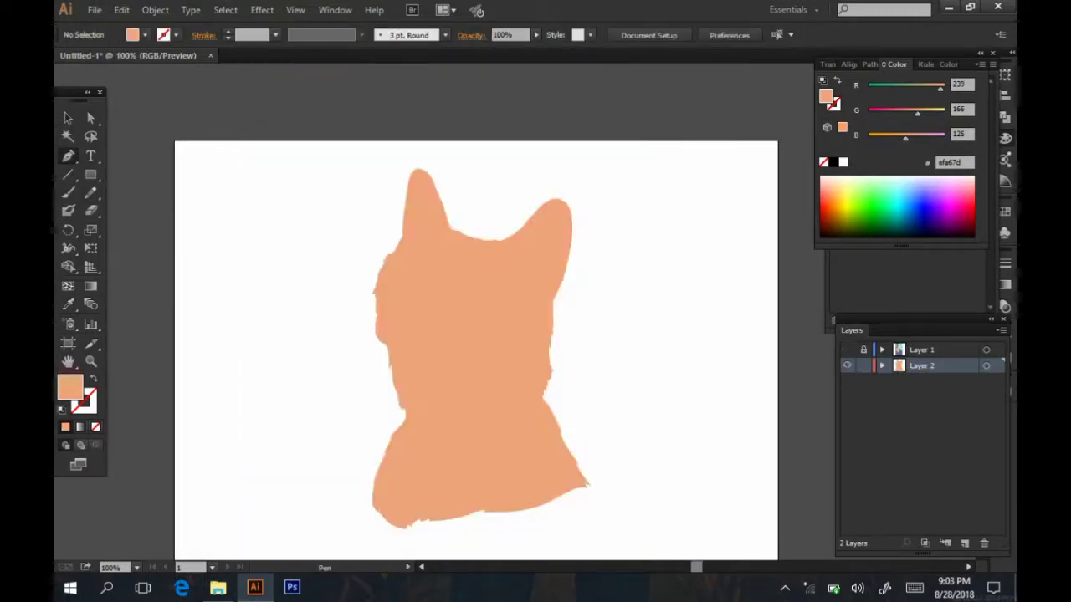
key(ctrl+a)
double_click(826, 97)
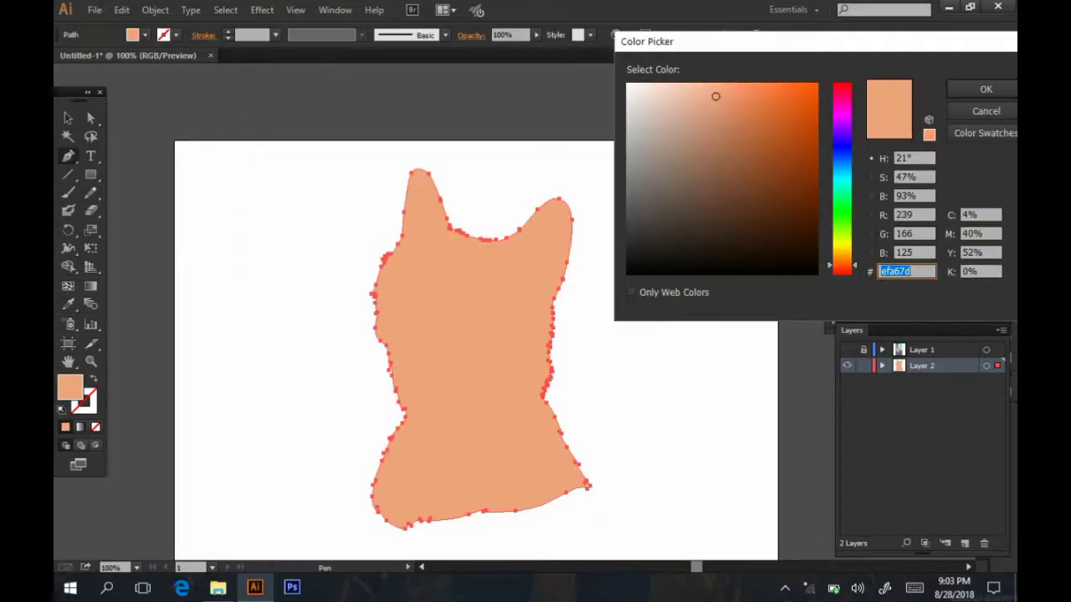
text(f4b08e)
key(Return)
key(ctrl+shift+a)
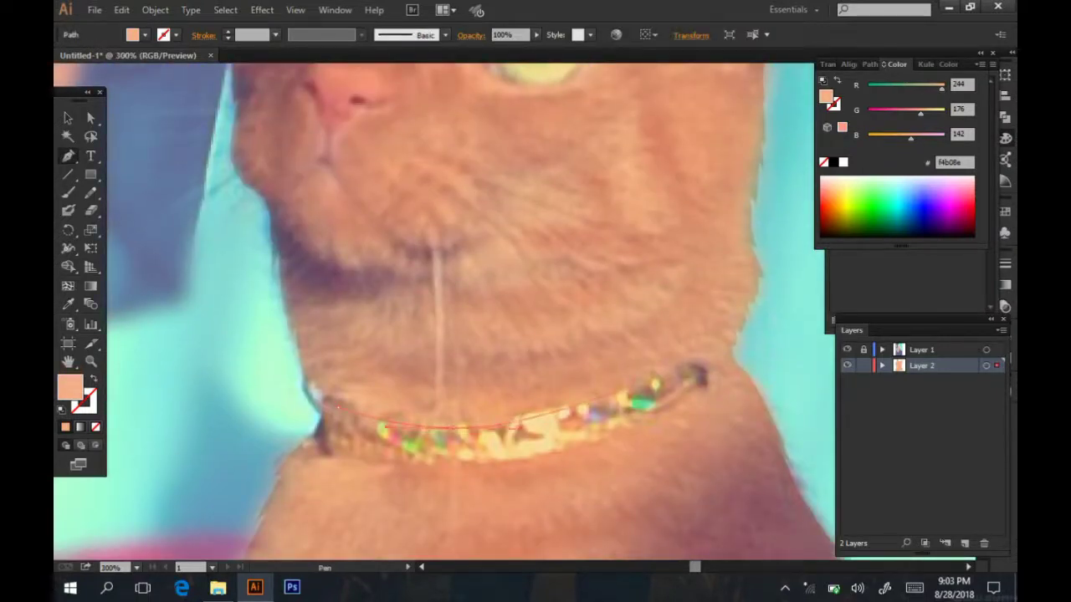
- Finish the collar outline and hide the photo layer
click(682, 367)
click(698, 362)
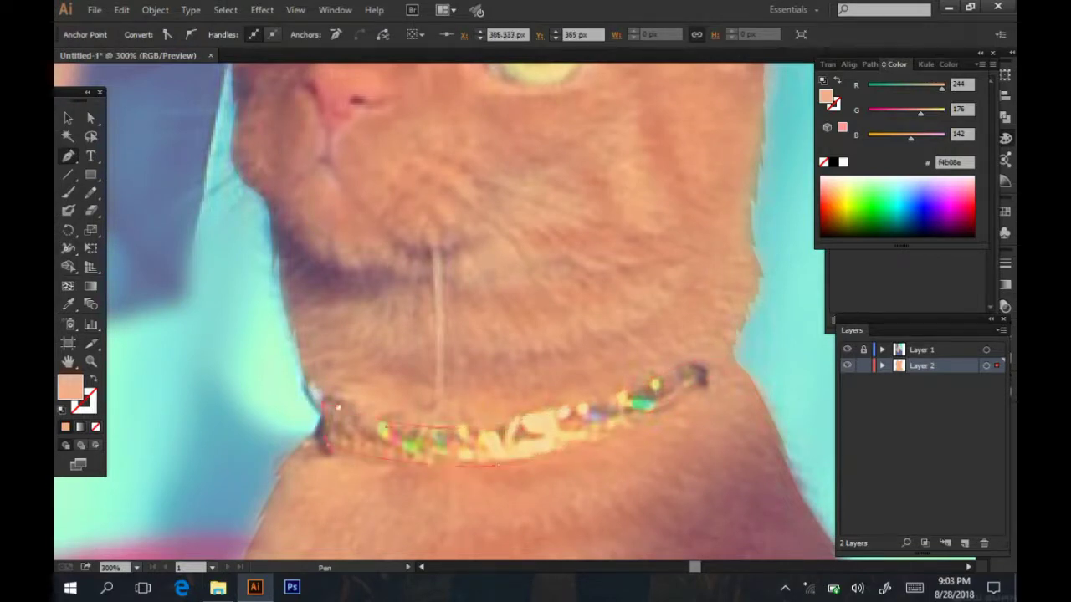
click(846, 350)
key(ctrl+minus)
key(ctrl+minus)
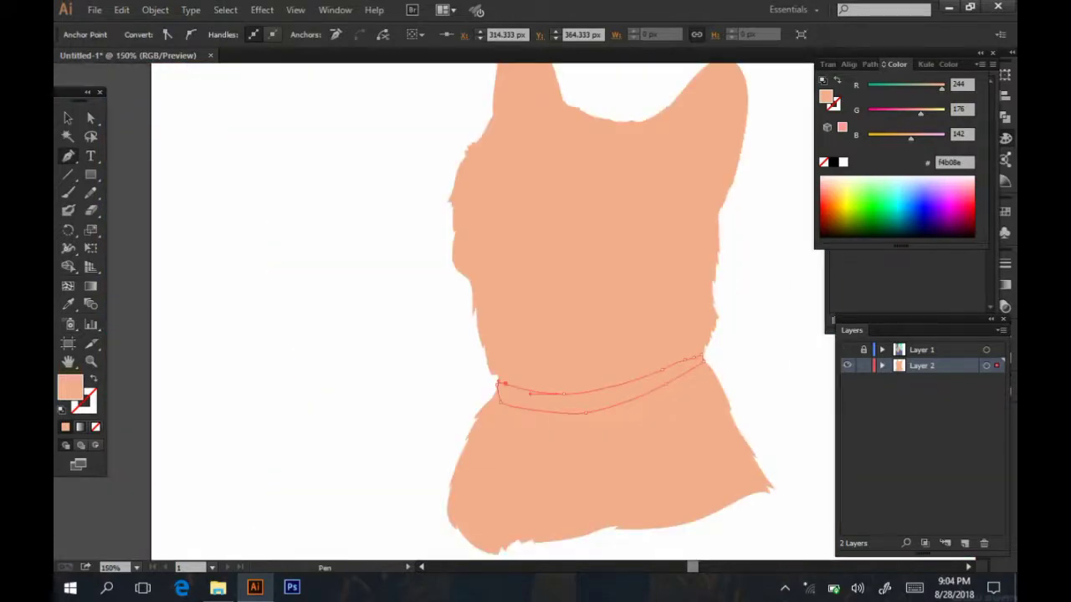
- Fill the collar with golden yellow f4bd7a
double_click(826, 98)
drag(842, 245, 842, 257)
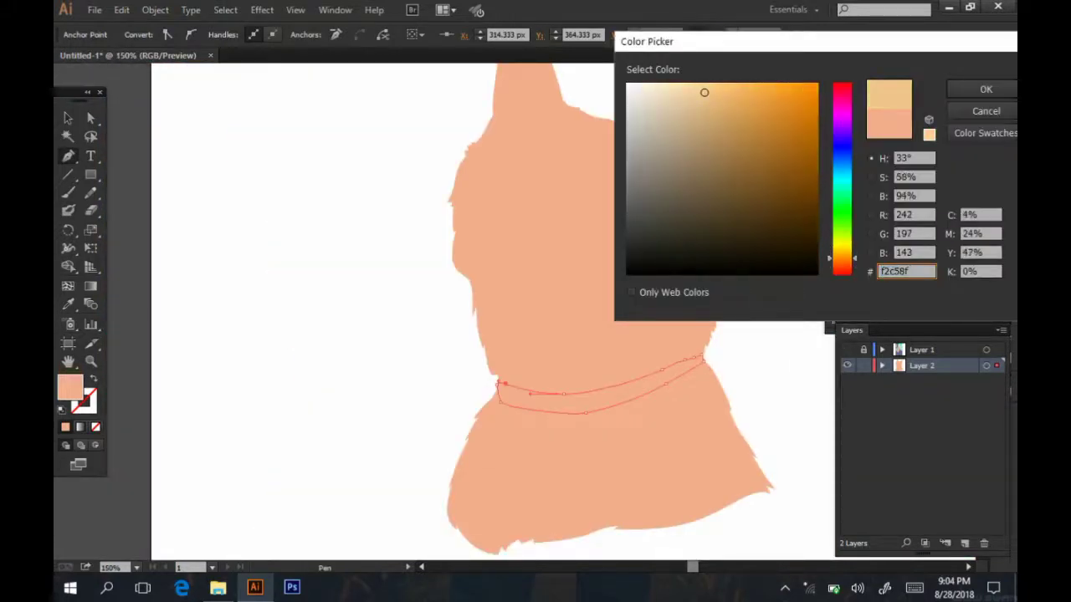
drag(704, 92, 722, 83)
key(Return)
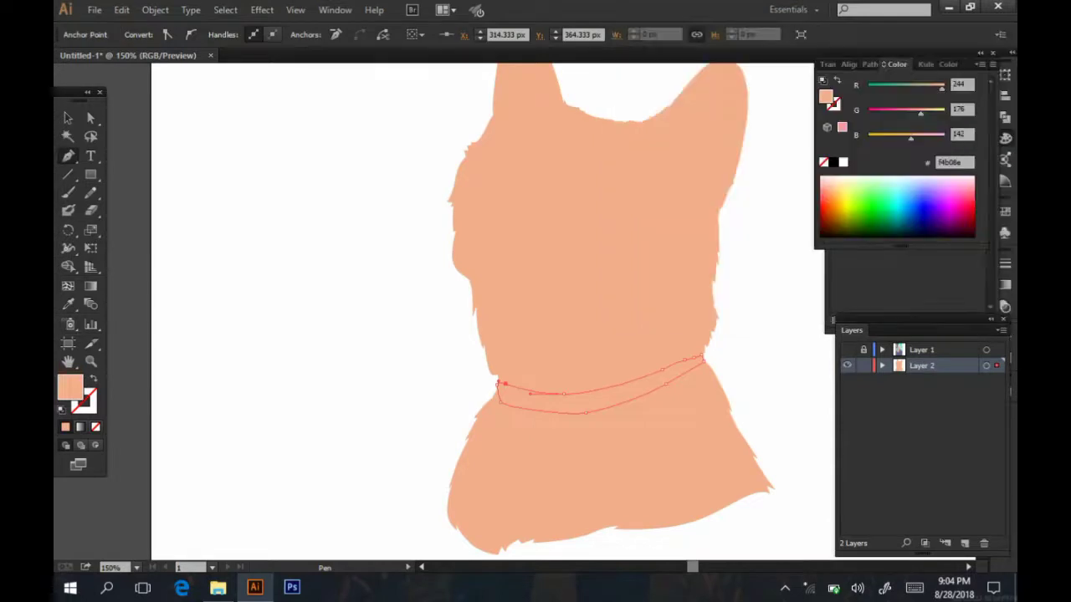
key(ctrl+equal)
- Show the photo and trace a closed highlight shape along the collar
click(846, 350)
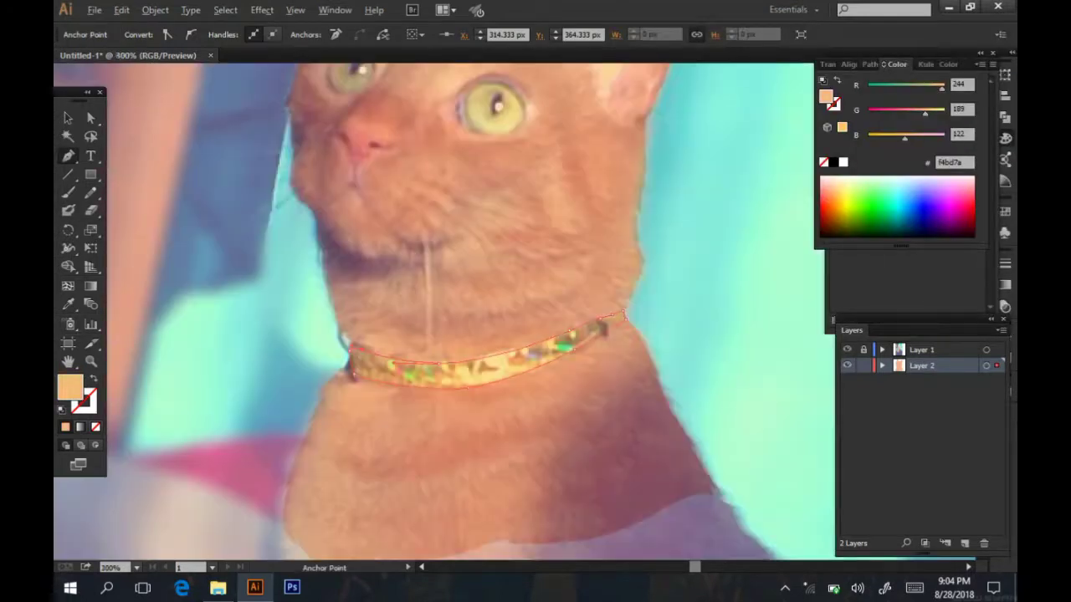
key(ctrl+equal)
key(ctrl+equal)
click(256, 356)
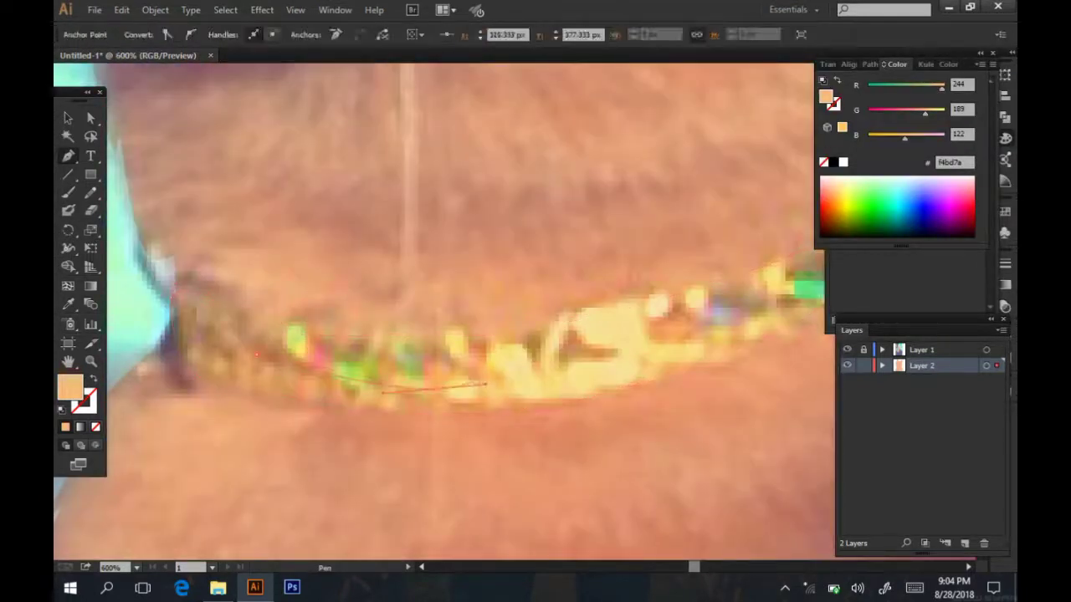
click(494, 343)
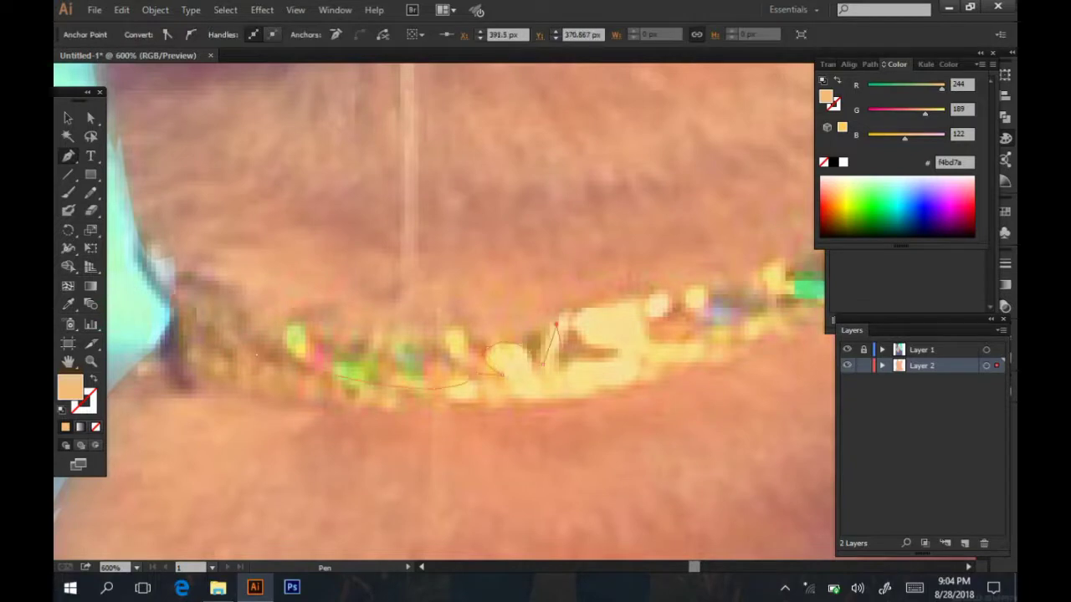
click(577, 322)
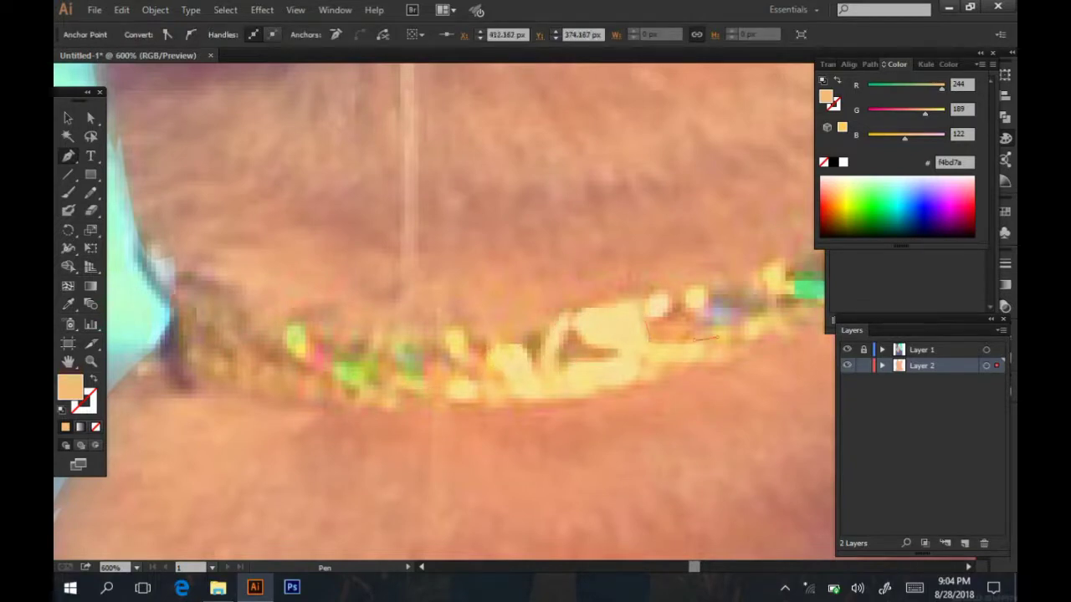
click(715, 338)
click(603, 389)
click(489, 398)
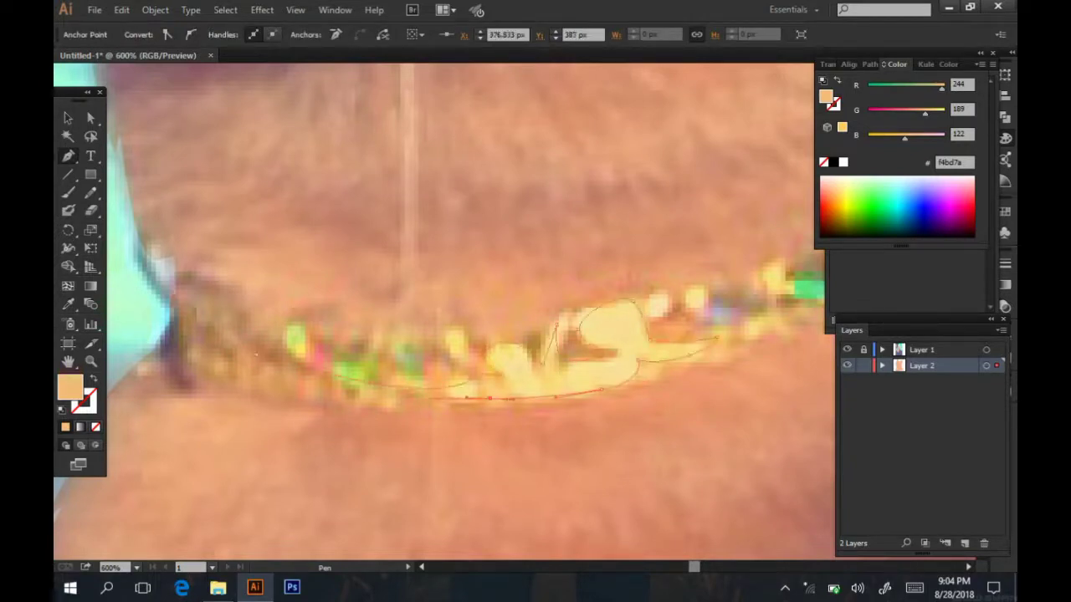
click(256, 355)
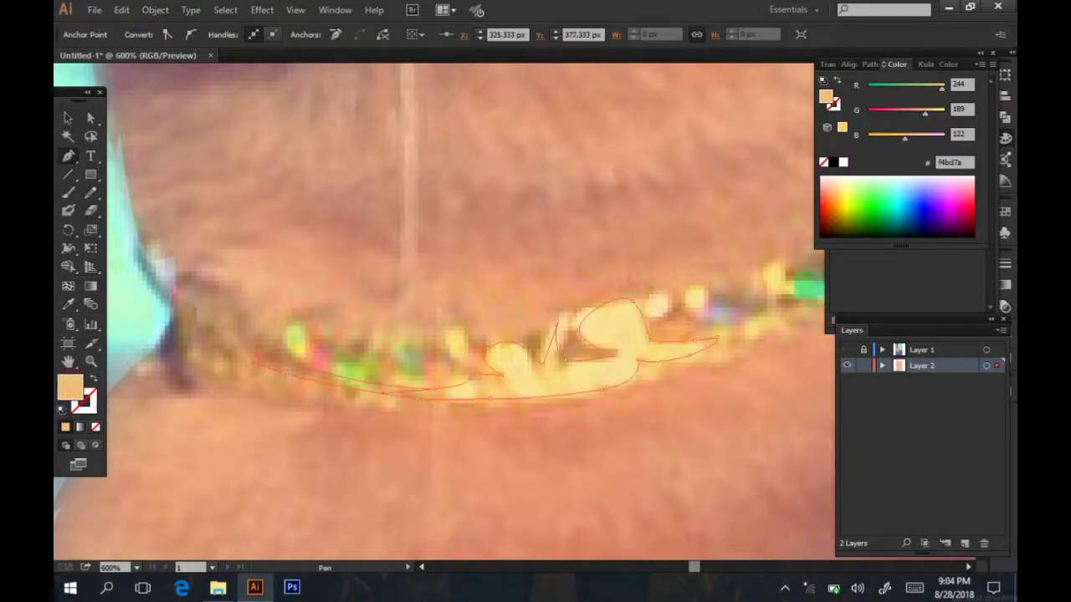
- Fill the collar highlight with pale yellow ffdda1
scroll(636, 352, down, 4)
double_click(826, 97)
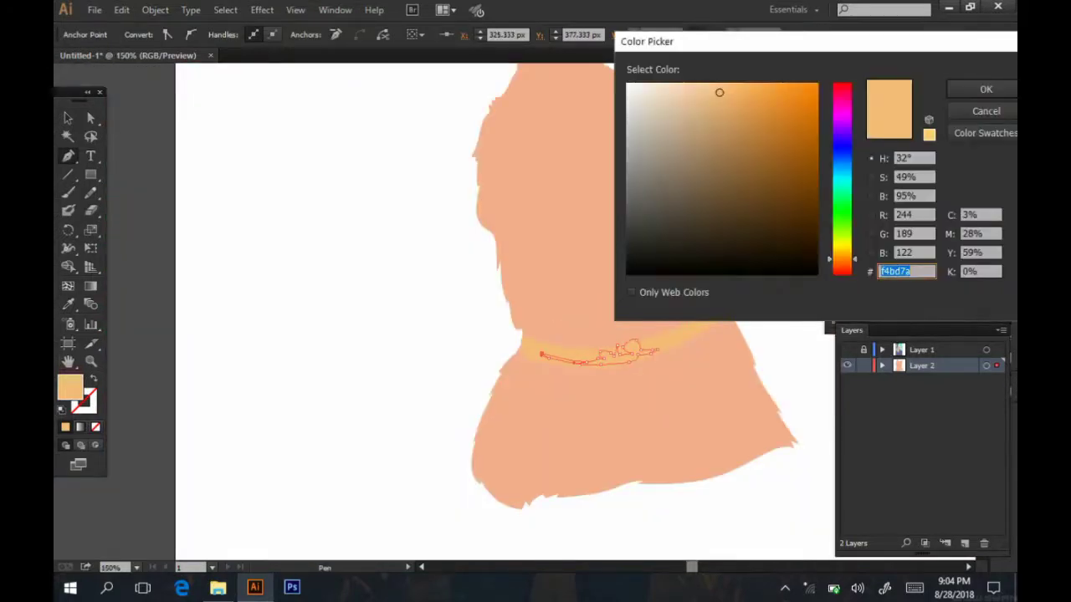
text(ffdda1)
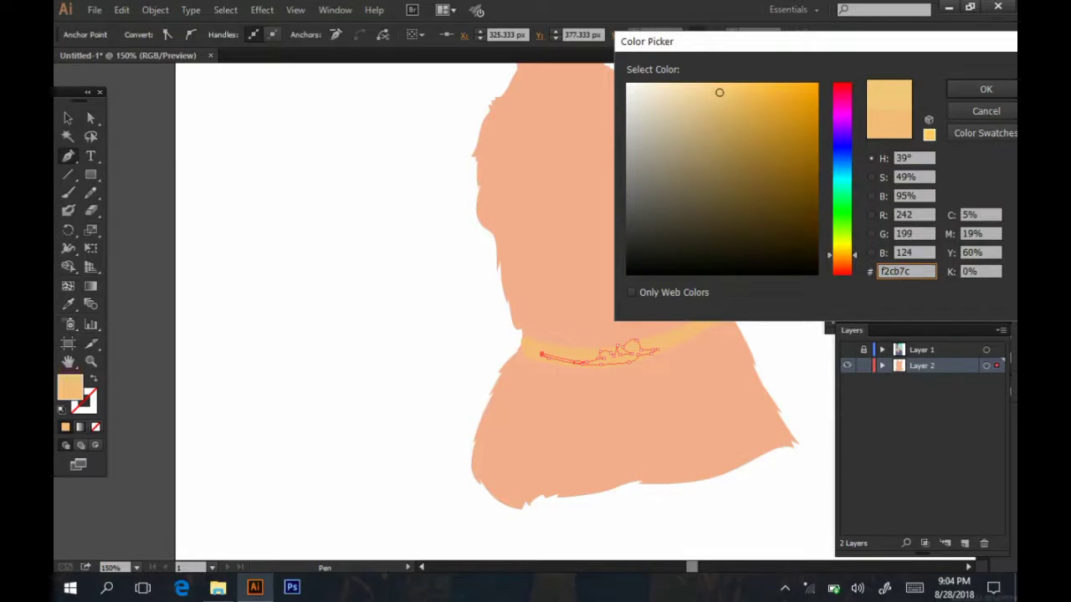
key(Return)
key(ctrl+shift+a)
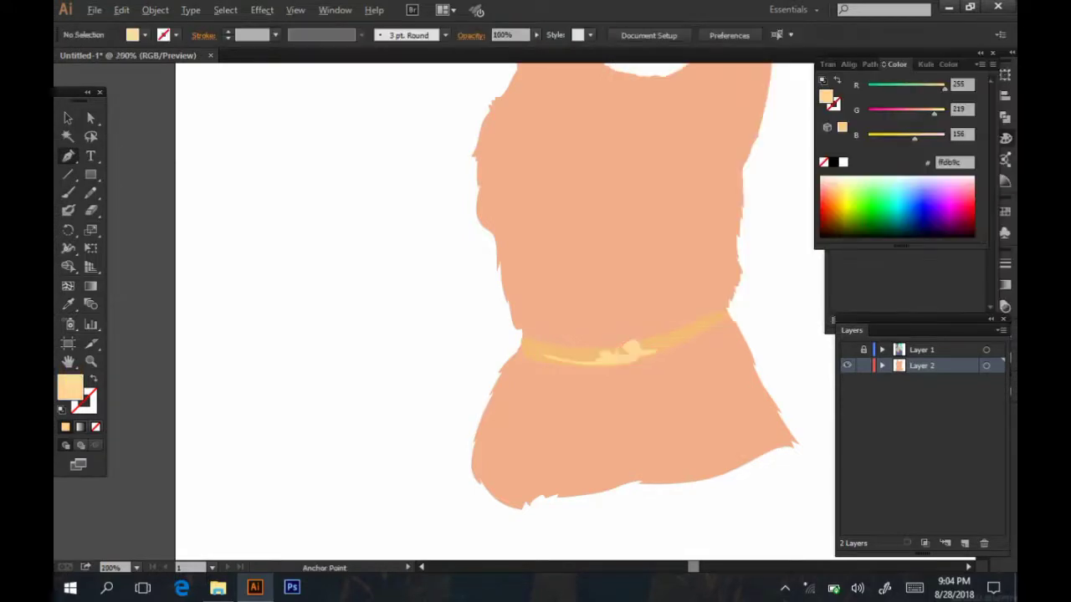
scroll(586, 360, up, 2)
scroll(586, 359, up, 2)
scroll(554, 353, up, 1)
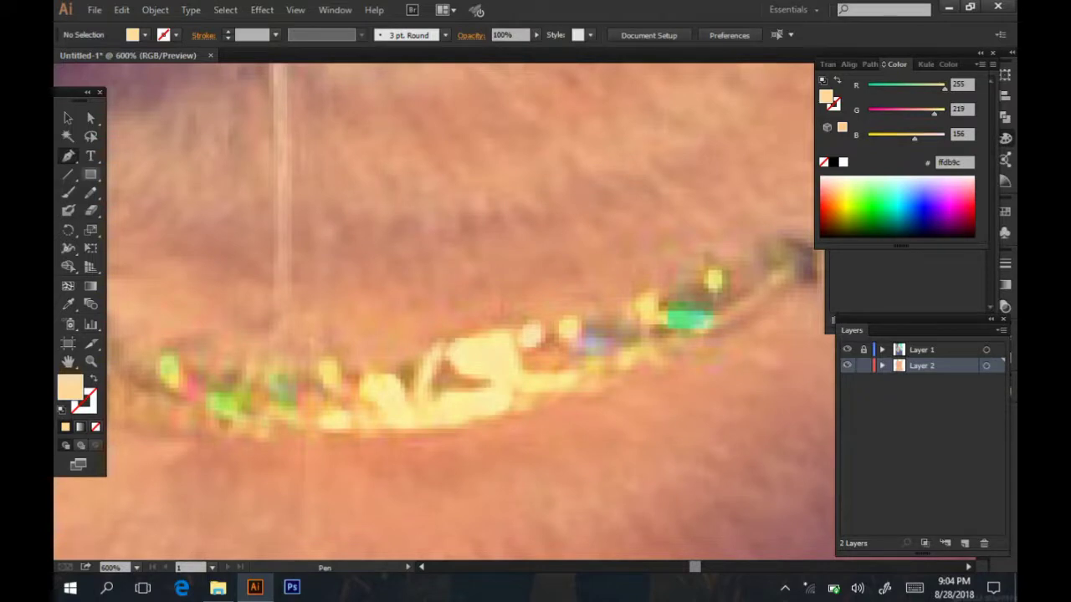
- Draw a small ellipse over a collar gem and fill it olive green 82a040
drag(90, 174, 155, 210)
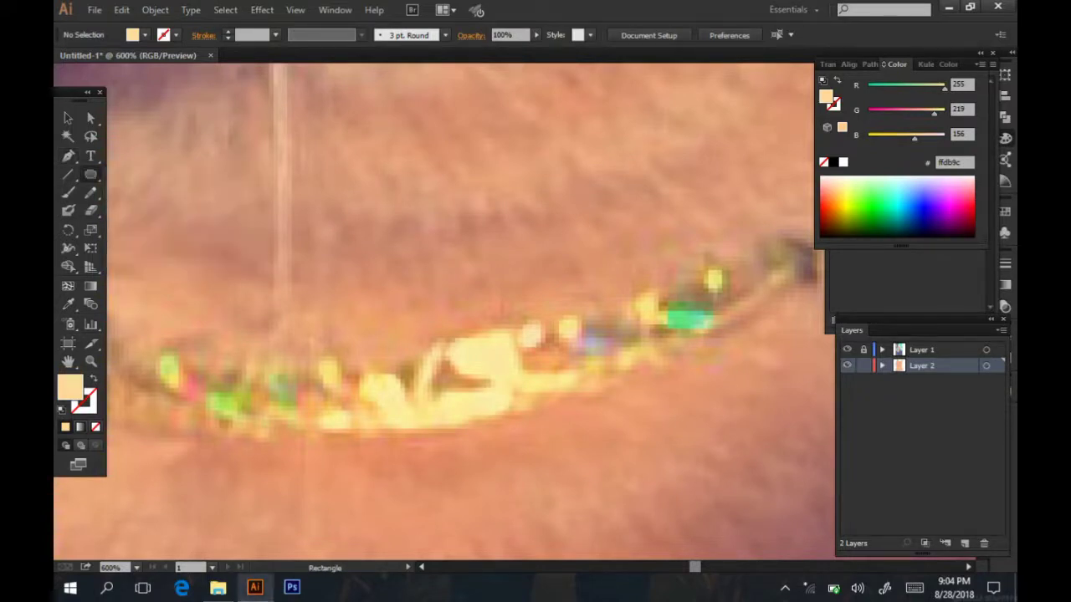
drag(532, 333, 552, 358)
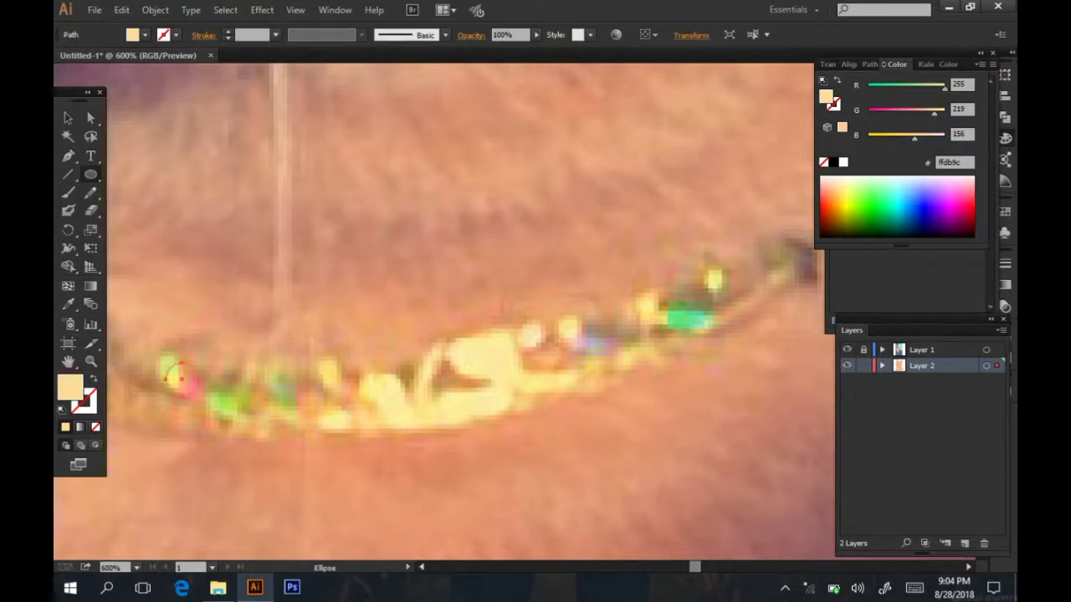
double_click(69, 387)
text(eaff9f)
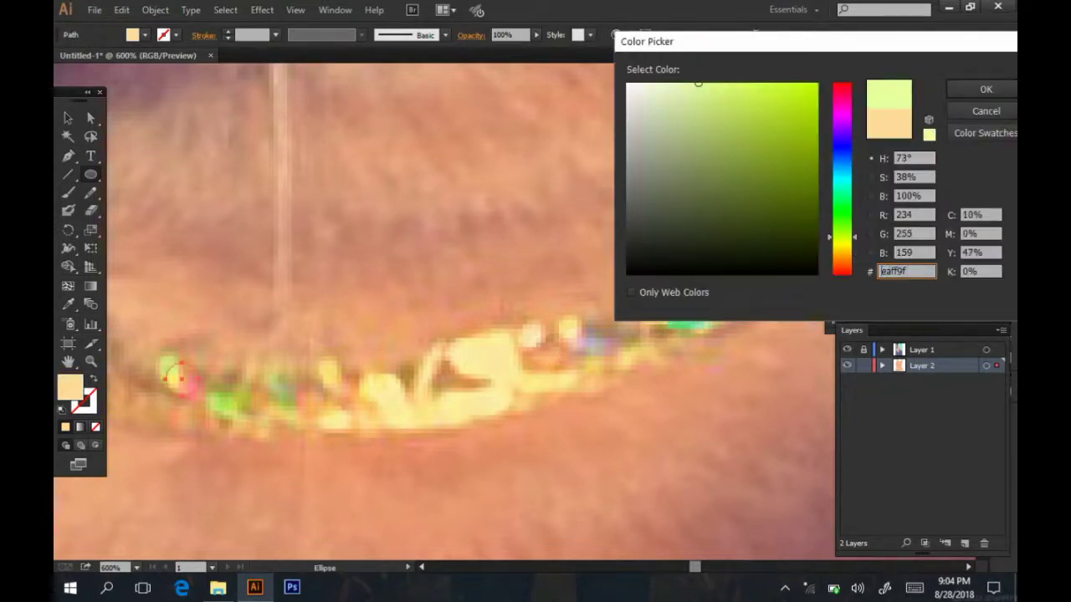
drag(739, 167, 711, 151)
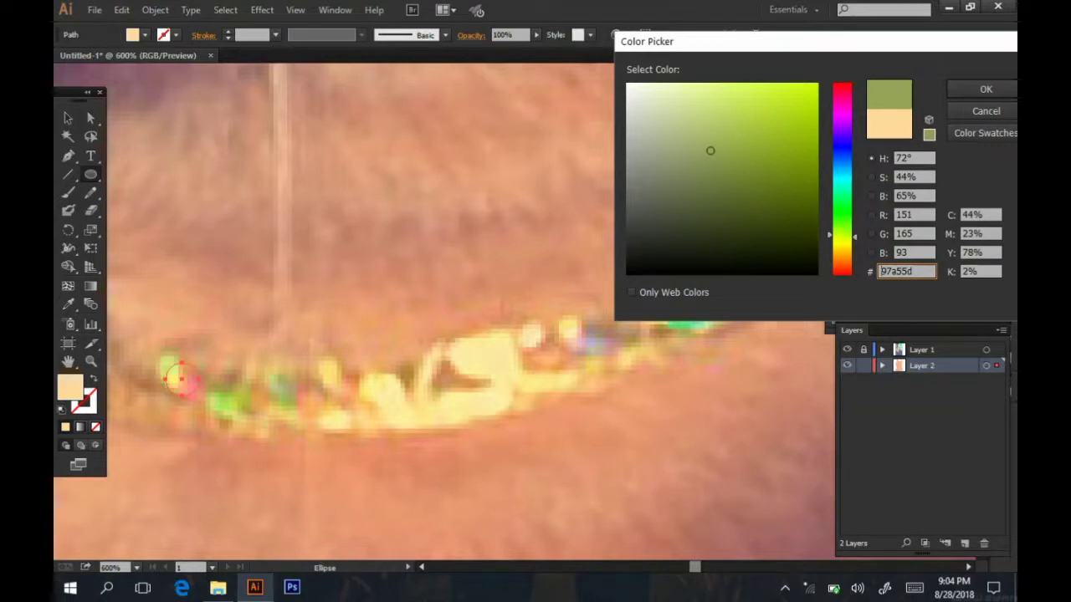
text(82a040)
key(Return)
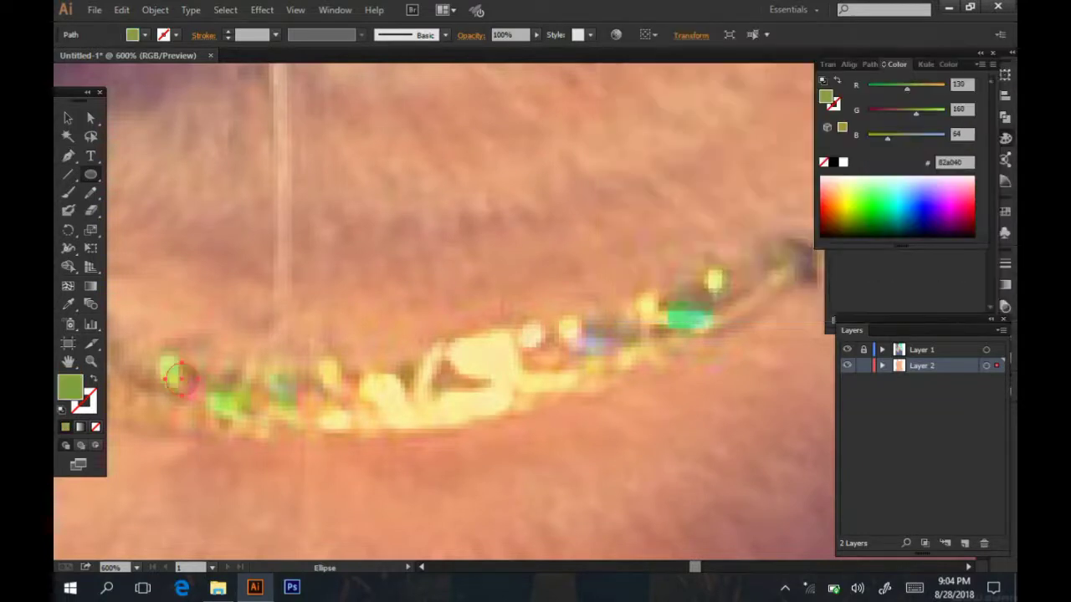
- Draw two more green gem ellipses along the collar and deselect
drag(661, 310, 713, 328)
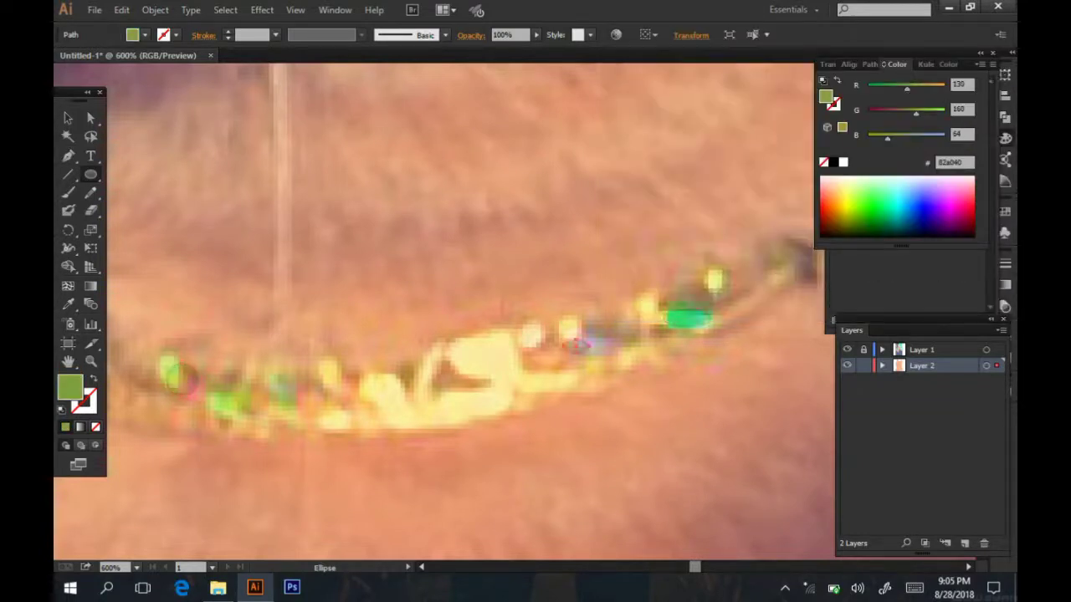
mouse_move(207, 390)
mouse_down()
mouse_move(251, 414)
mouse_move(309, 407)
mouse_up()
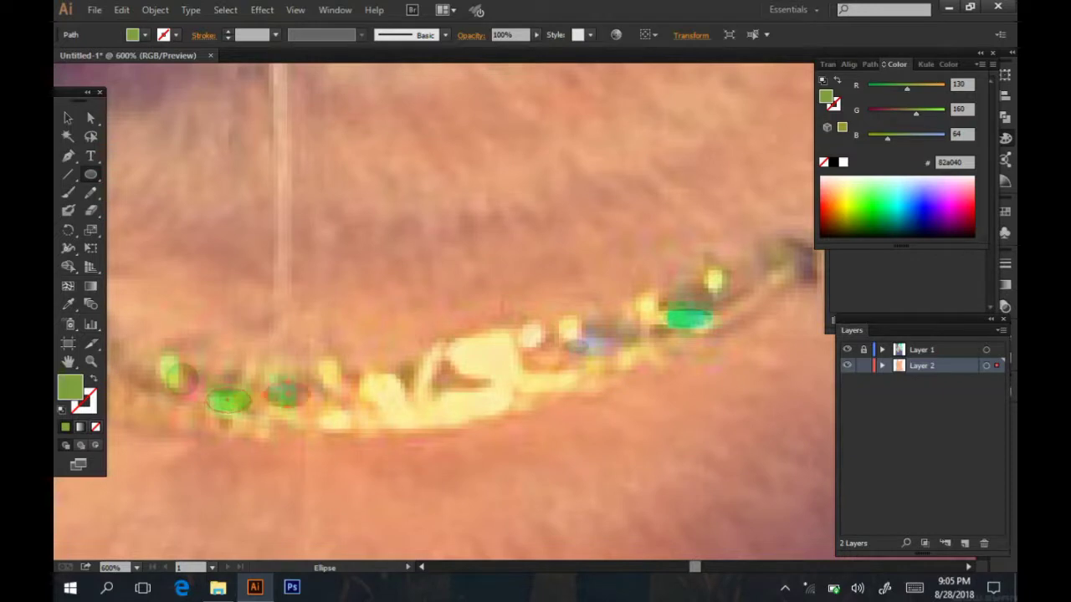
key(ctrl+shift+a)
key(ctrl+minus)
key(ctrl+minus)
key(ctrl+minus)
key(ctrl+minus)
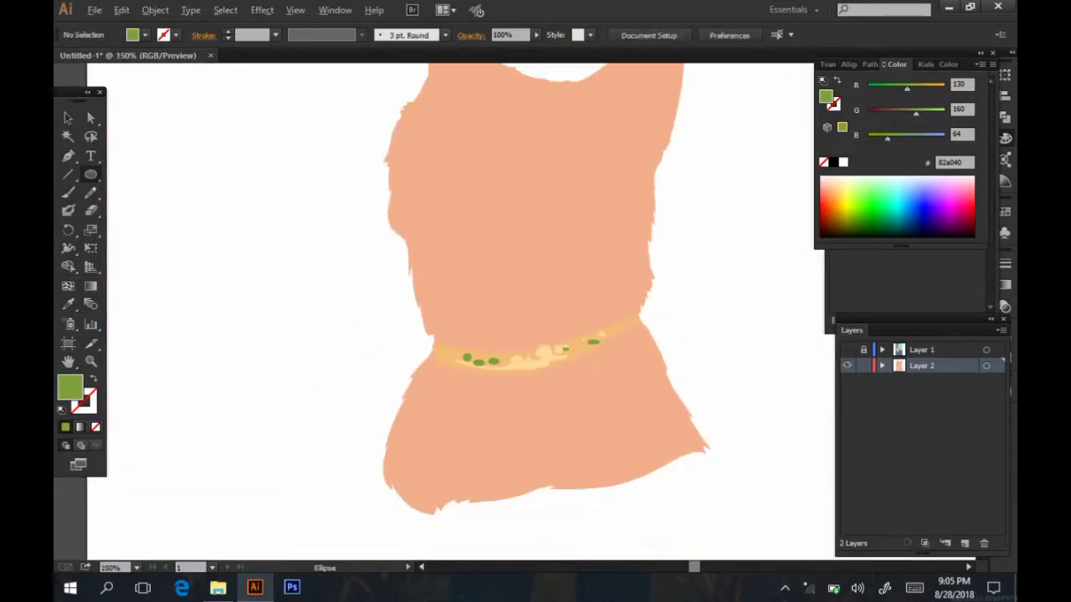
- Show the photo and outline the strap end at the collar's left end
key(ctrl+plus)
key(ctrl+plus)
click(846, 349)
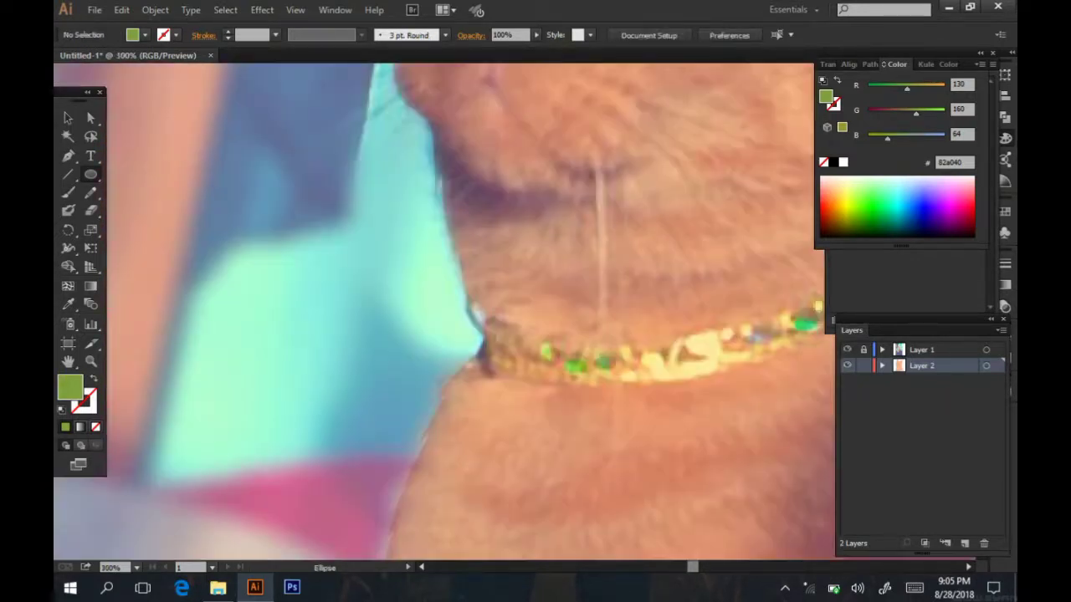
key(p)
key(ctrl+plus)
click(492, 365)
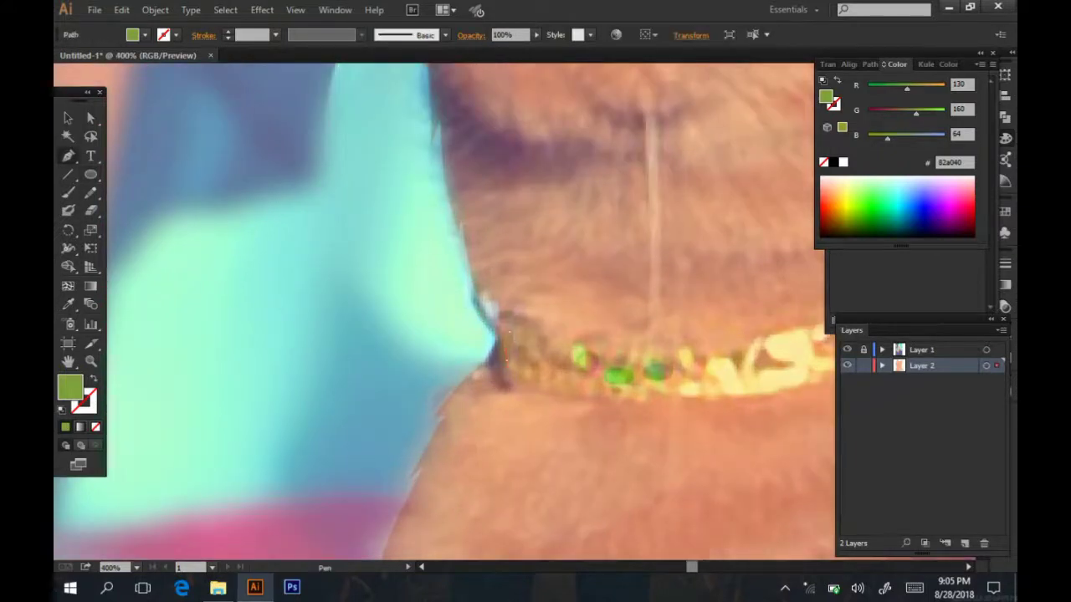
click(493, 356)
click(473, 294)
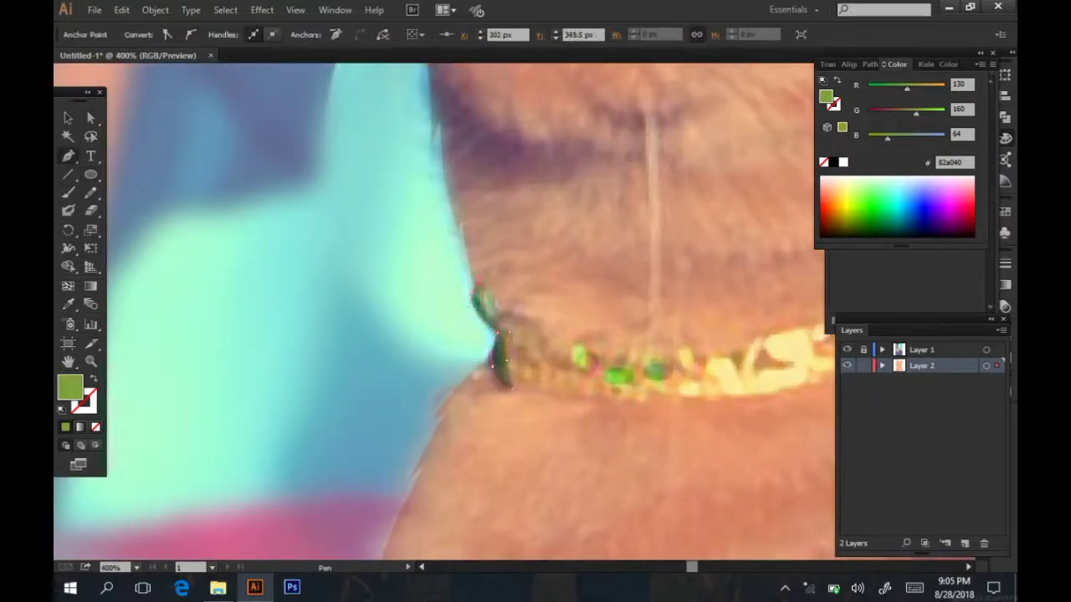
click(509, 331)
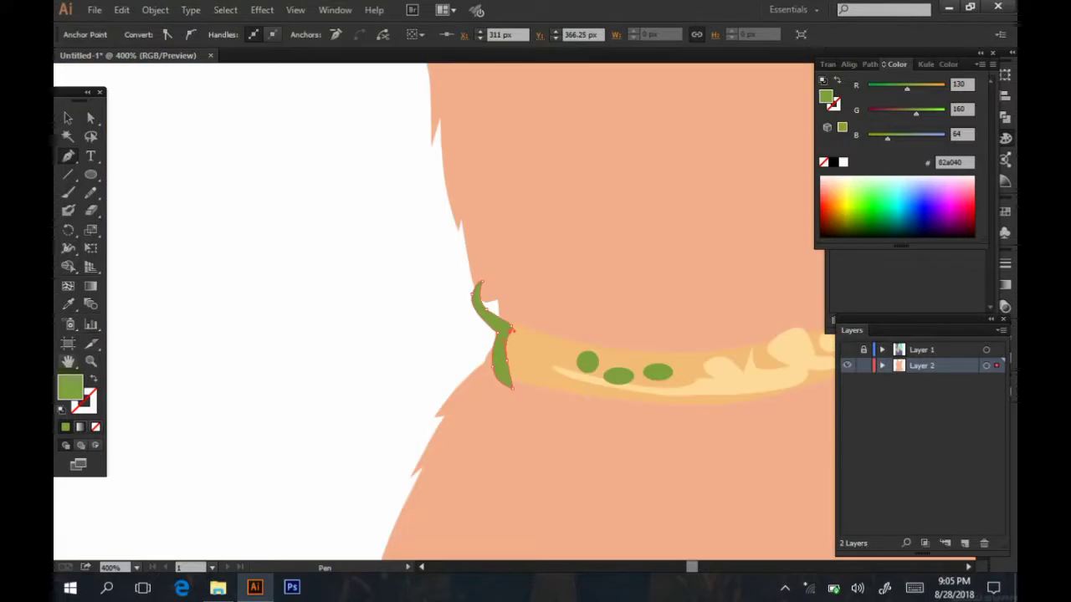
- Fill the strap end brown 936c41 using the Eyedropper and Color Picker
key(i)
click(544, 351)
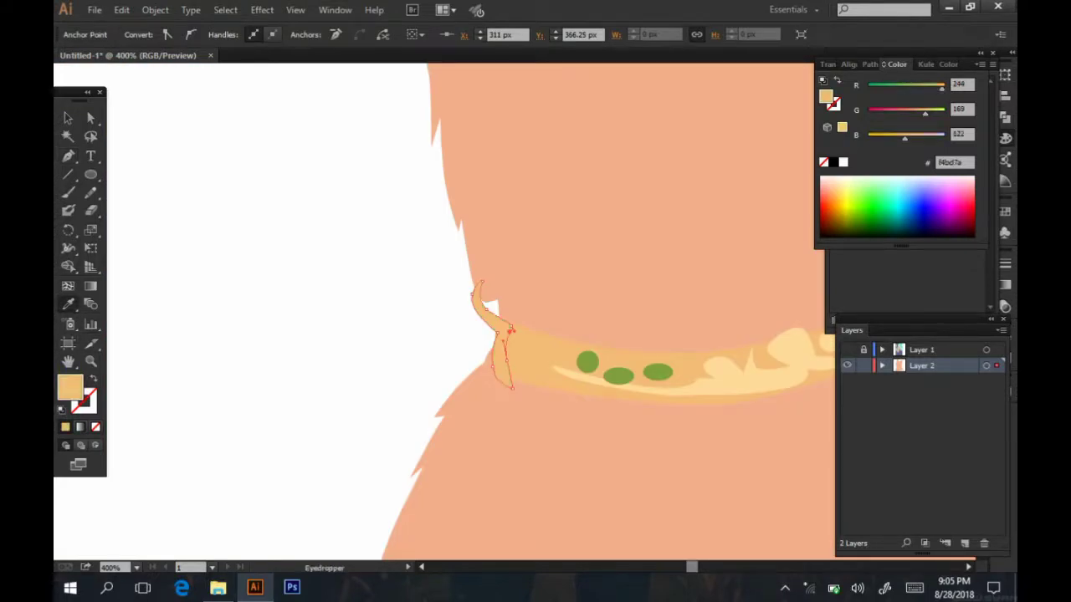
double_click(69, 387)
click(727, 160)
click(982, 89)
key(ctrl+shift+a)
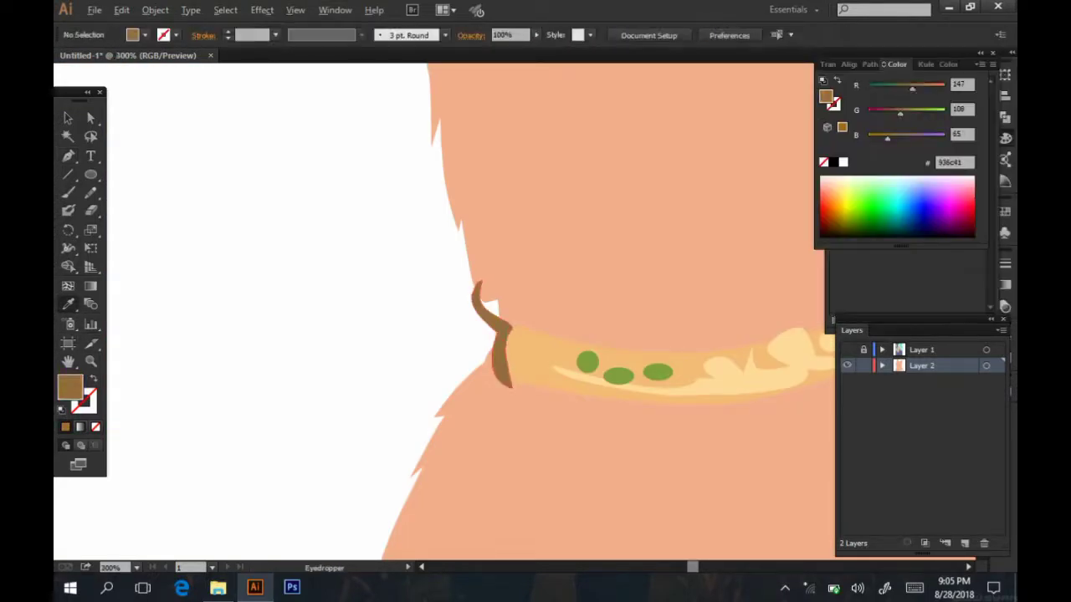
key(ctrl+minus)
key(ctrl+minus)
key(ctrl+minus)
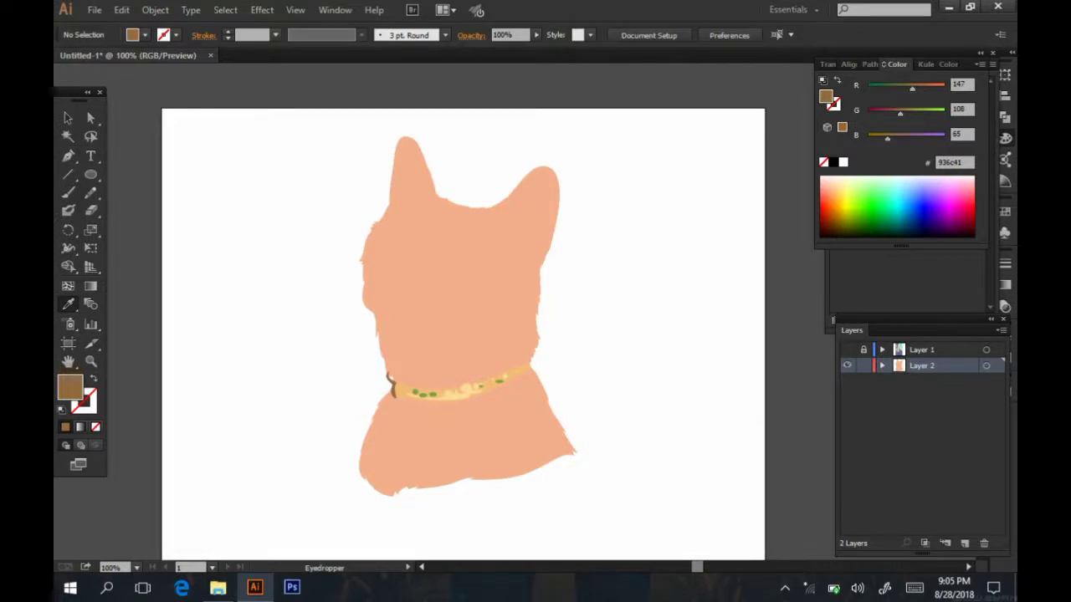
- Show the cat photo and begin Pen-tracing a jagged shading outline across the chest
click(847, 350)
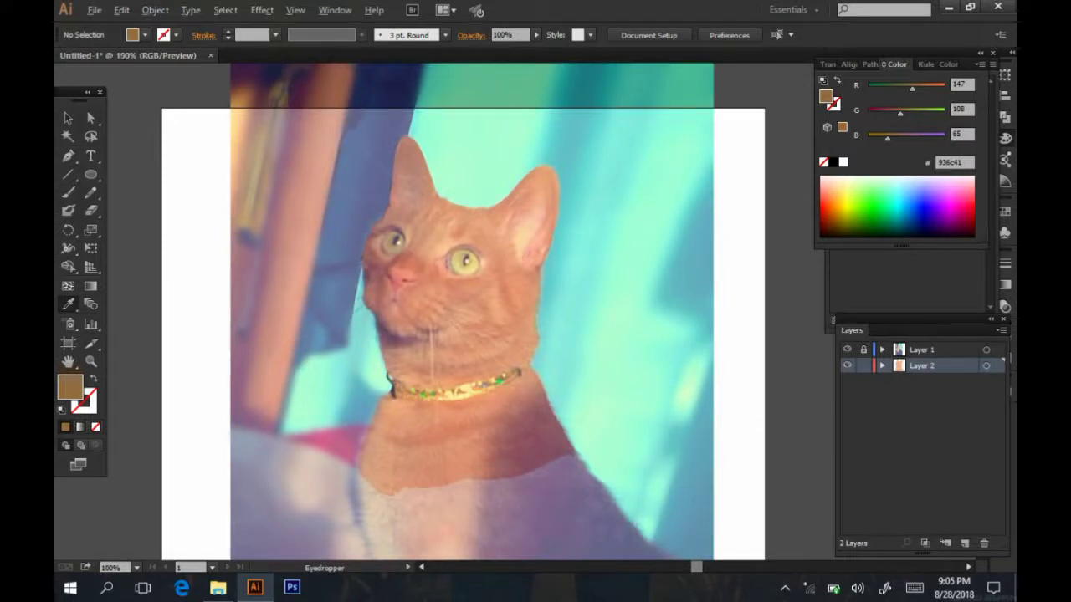
key(ctrl+=)
key(p)
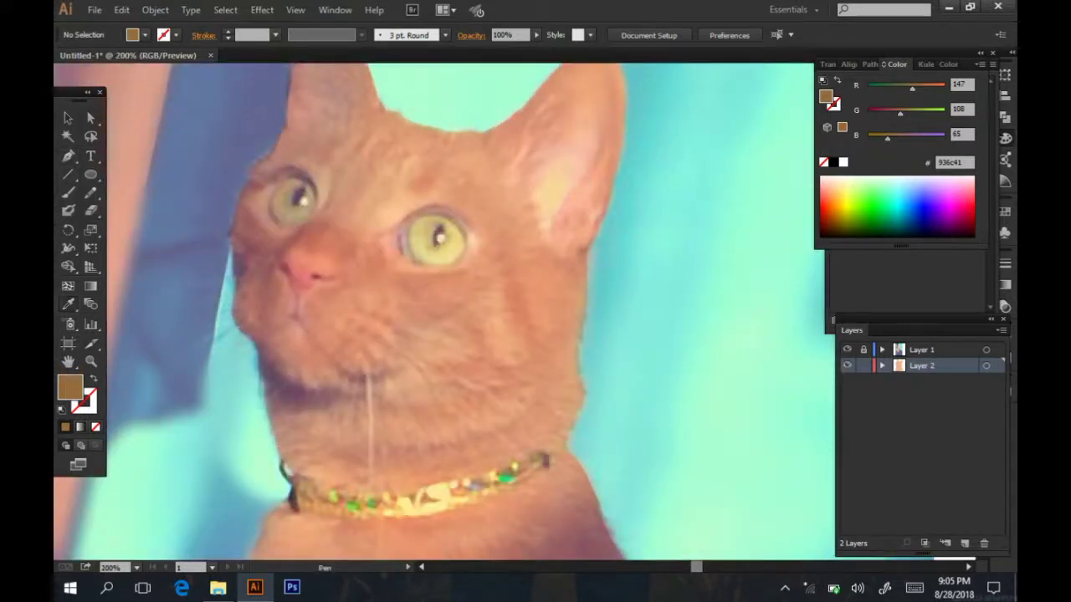
scroll(444, 310, down, 3)
scroll(443, 309, down, 2)
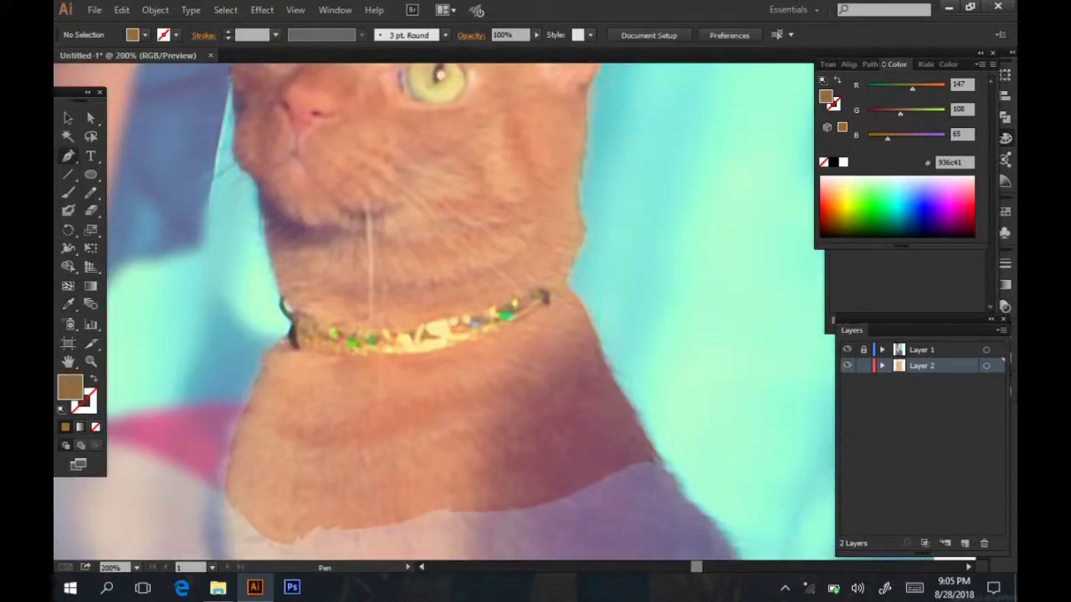
click(246, 408)
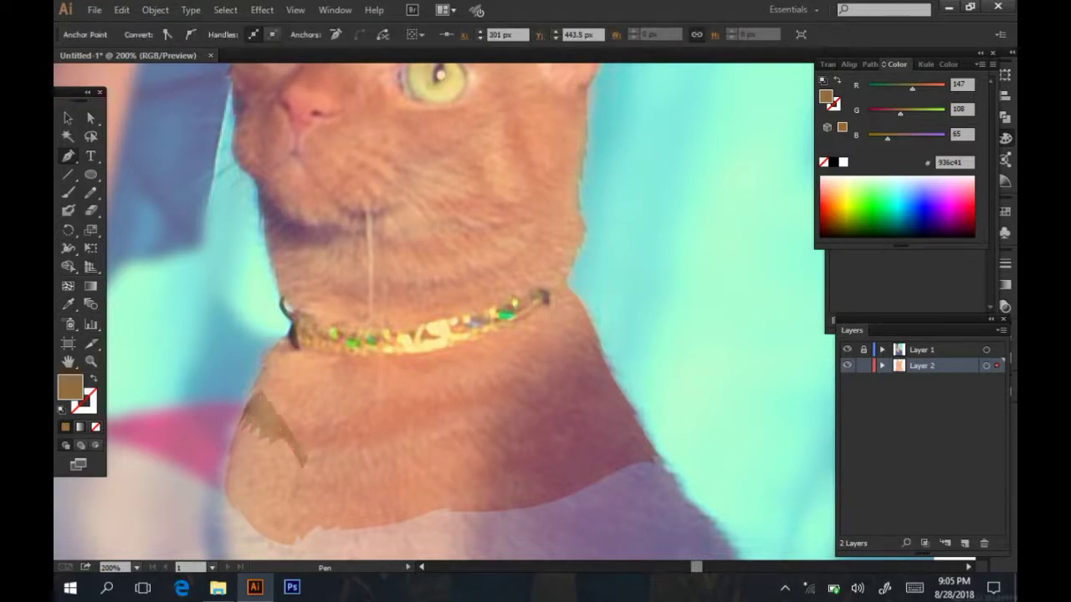
click(334, 494)
click(381, 452)
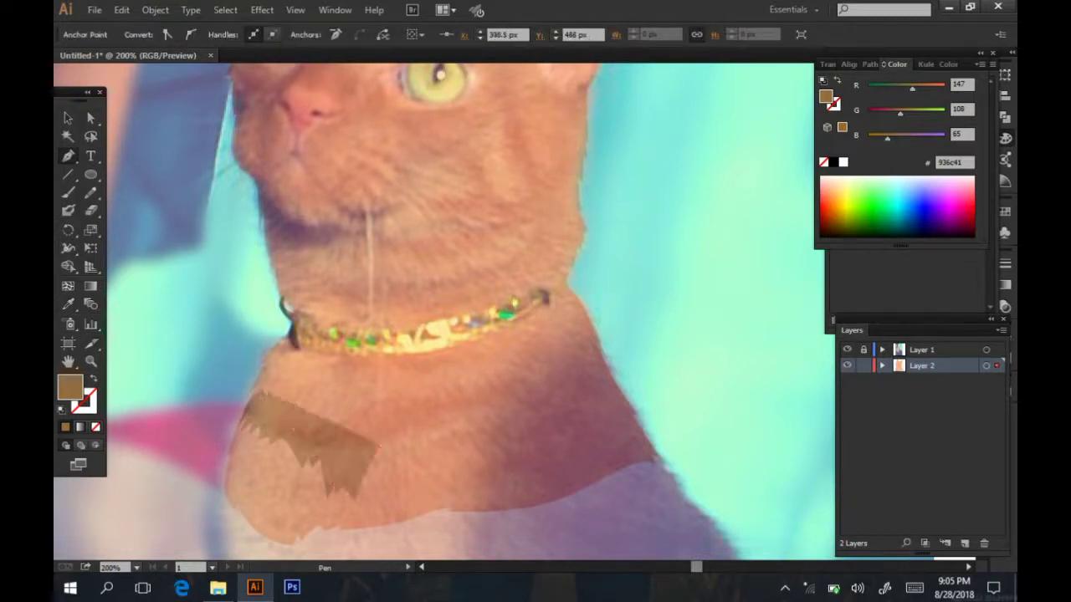
click(414, 422)
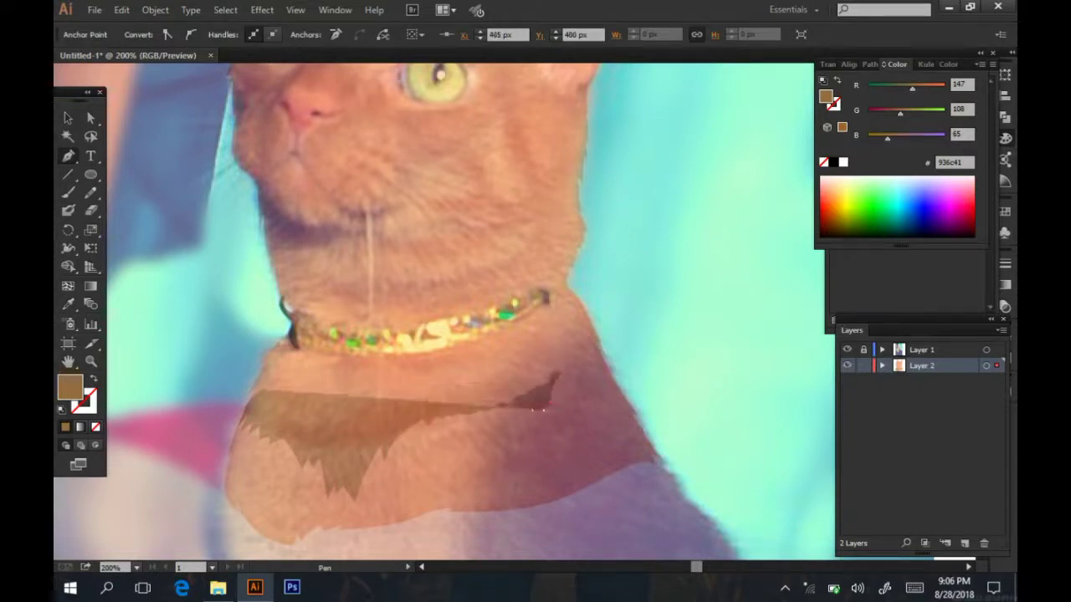
click(554, 375)
click(535, 403)
click(500, 424)
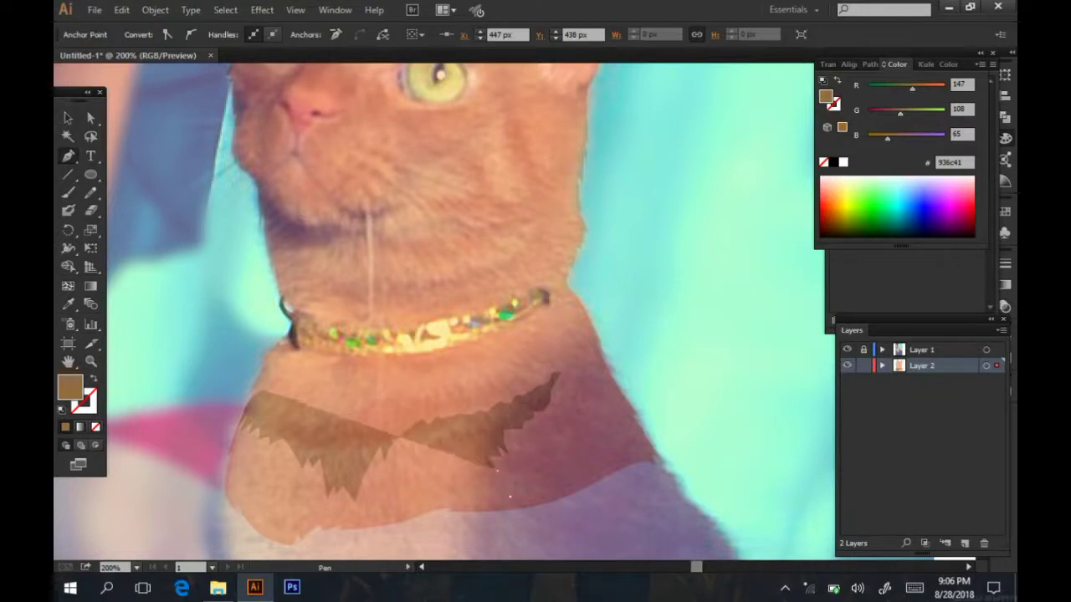
click(496, 459)
click(537, 490)
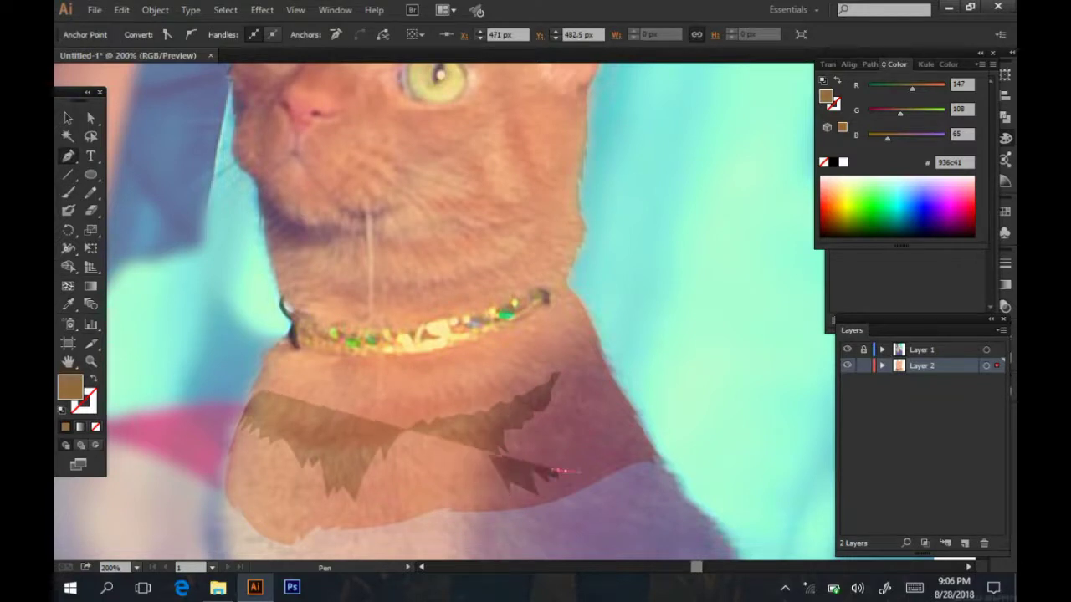
- Trace the shape up the chest's right side and back along its jagged top edge, closing it
click(621, 458)
click(626, 422)
click(636, 452)
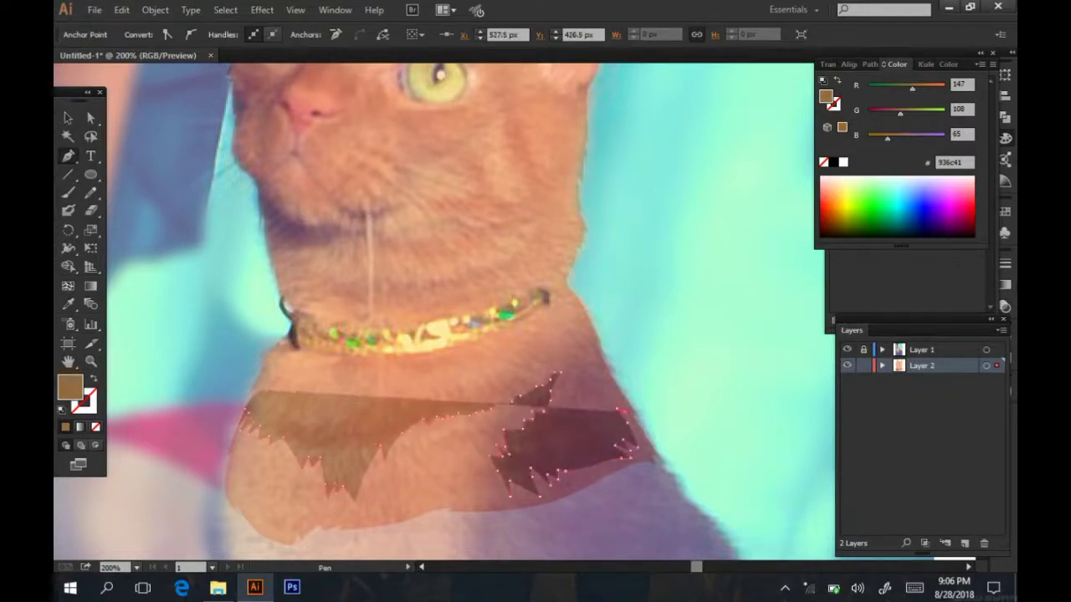
click(607, 369)
click(589, 341)
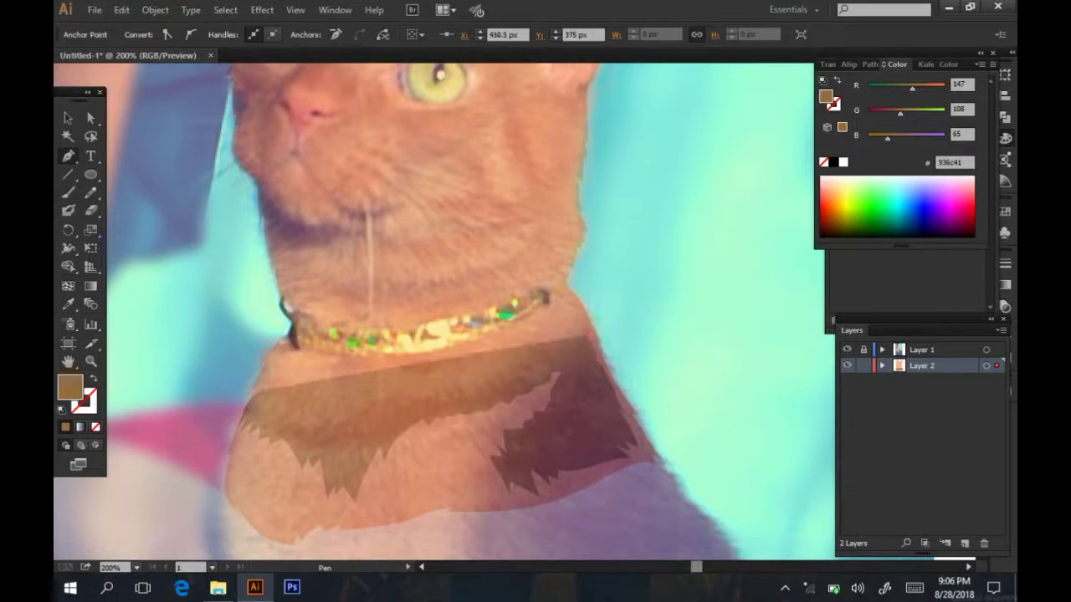
click(569, 311)
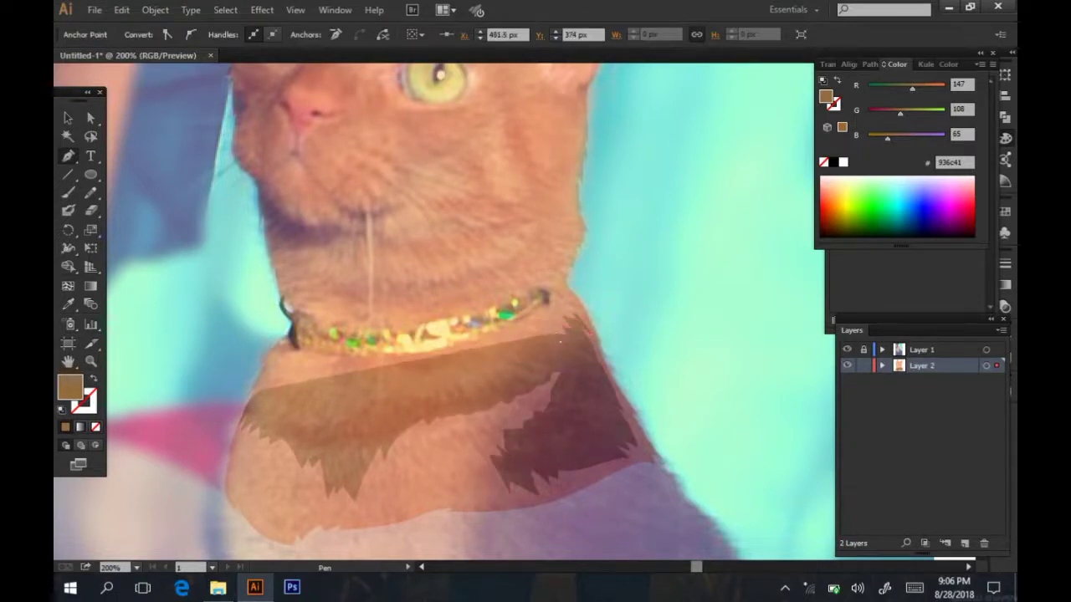
click(536, 355)
click(520, 362)
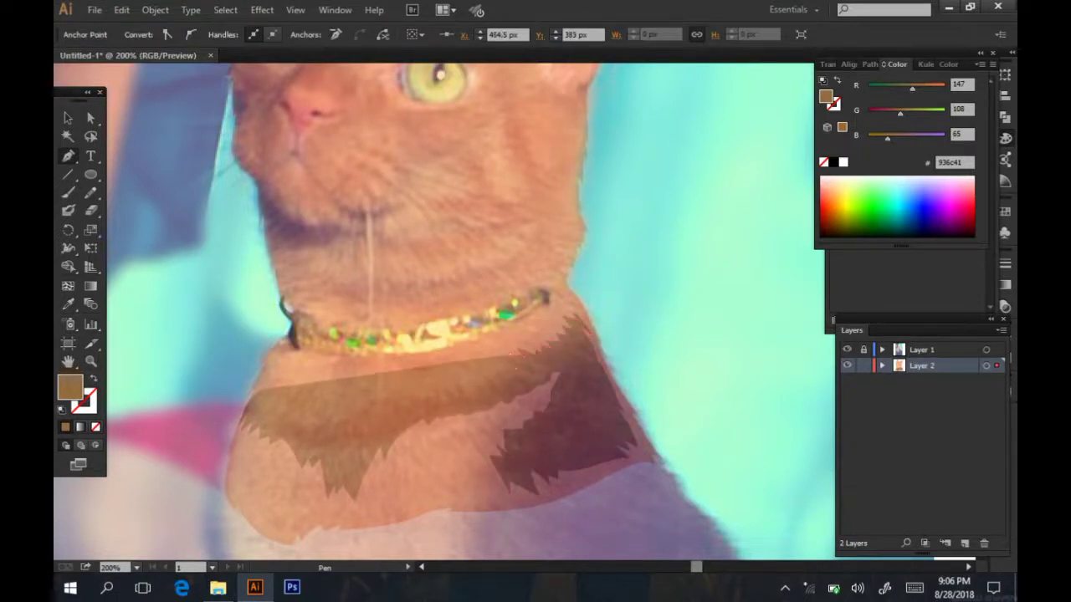
click(491, 377)
click(456, 390)
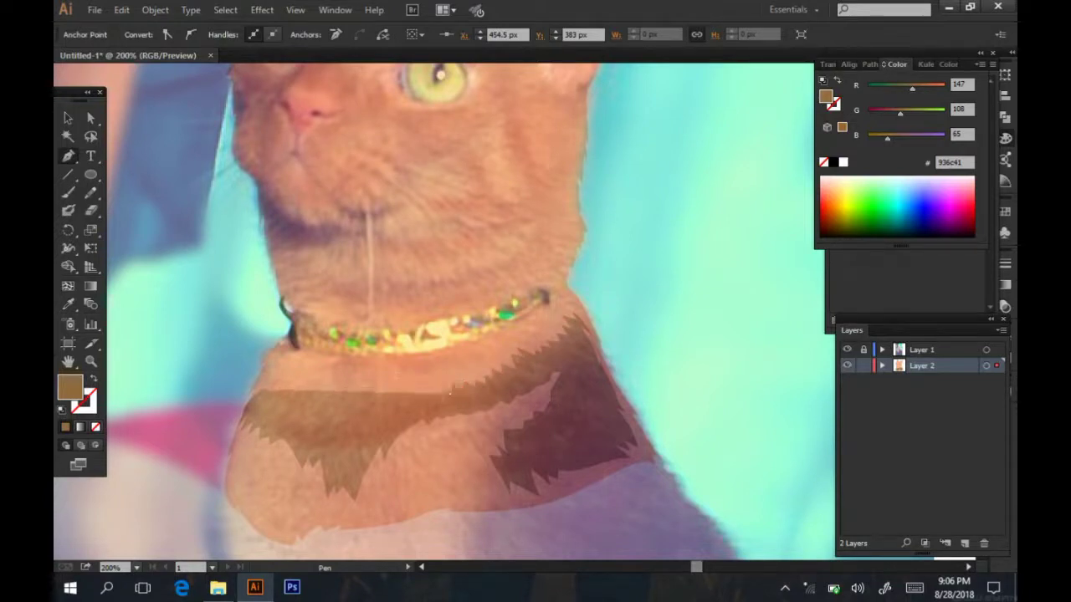
click(418, 397)
click(399, 401)
click(380, 405)
click(361, 409)
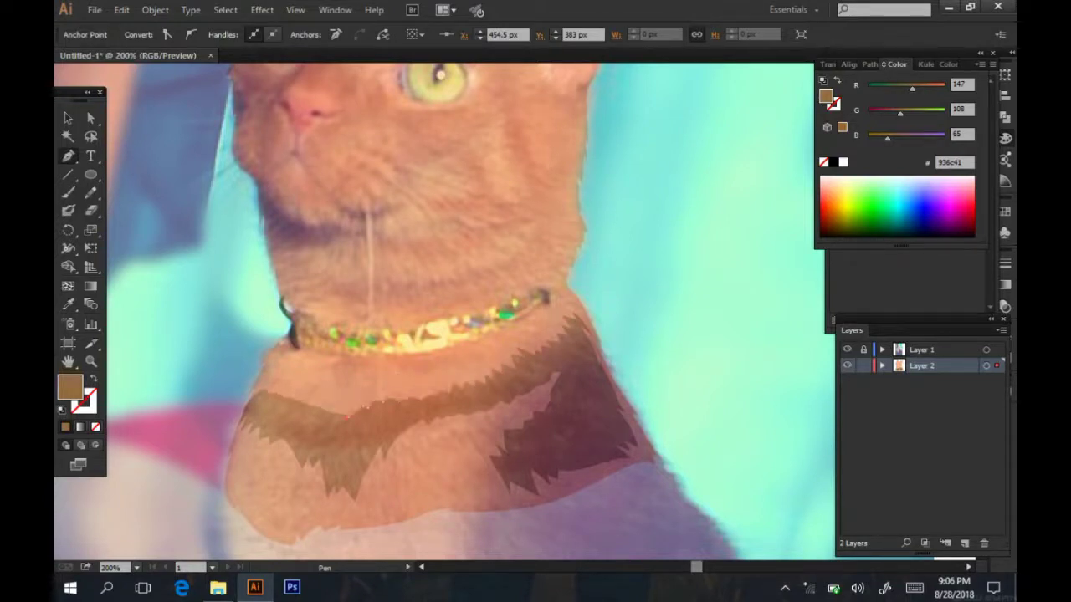
click(324, 417)
click(306, 421)
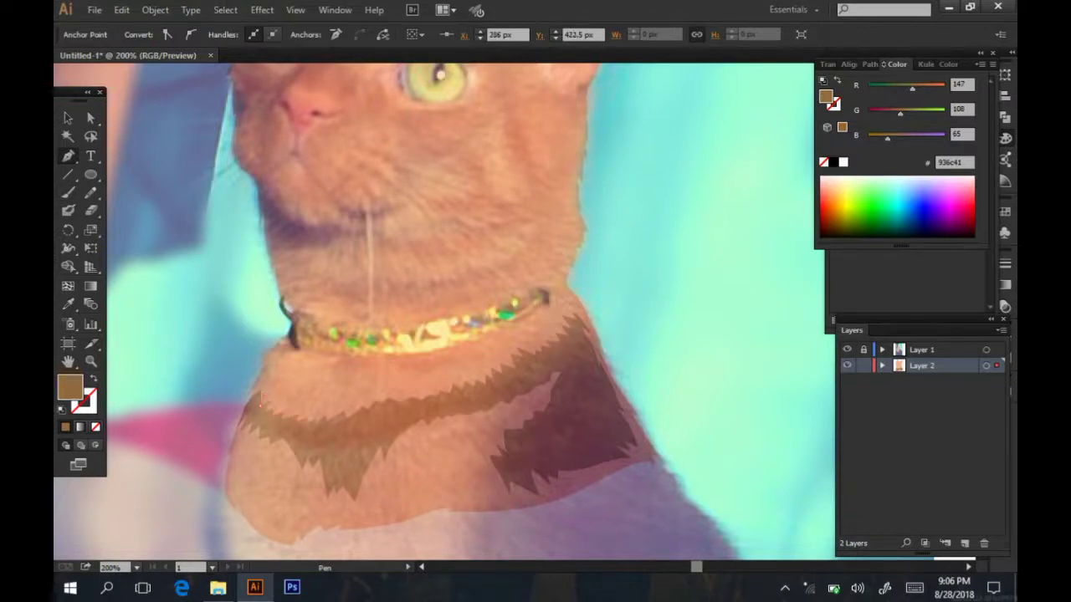
click(260, 391)
- Hide the photo and fill the shading shape with darker peach e0916e
click(846, 350)
key(i)
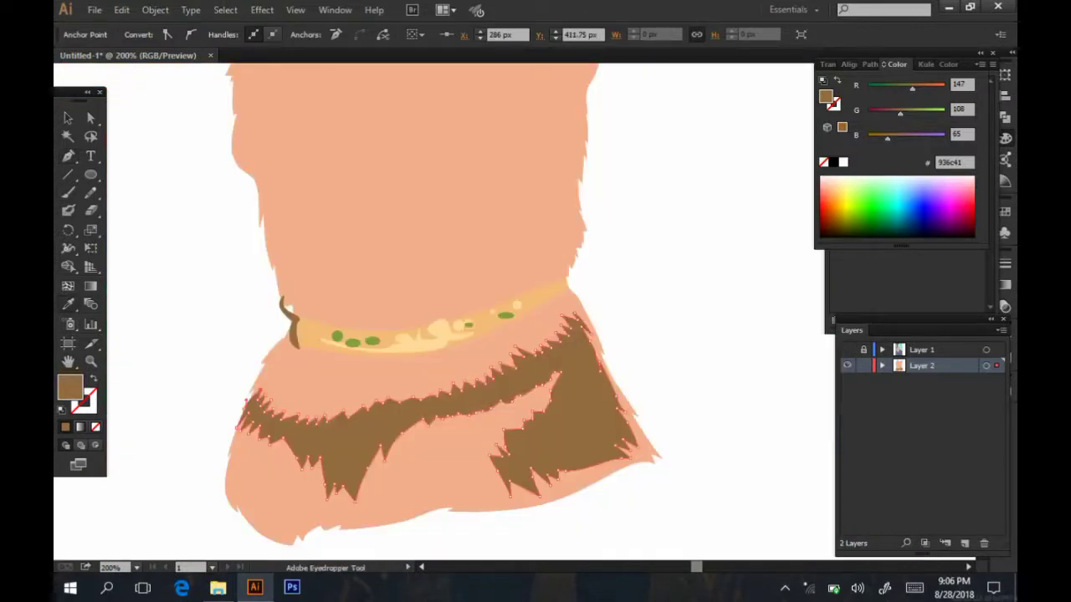
click(419, 209)
double_click(826, 97)
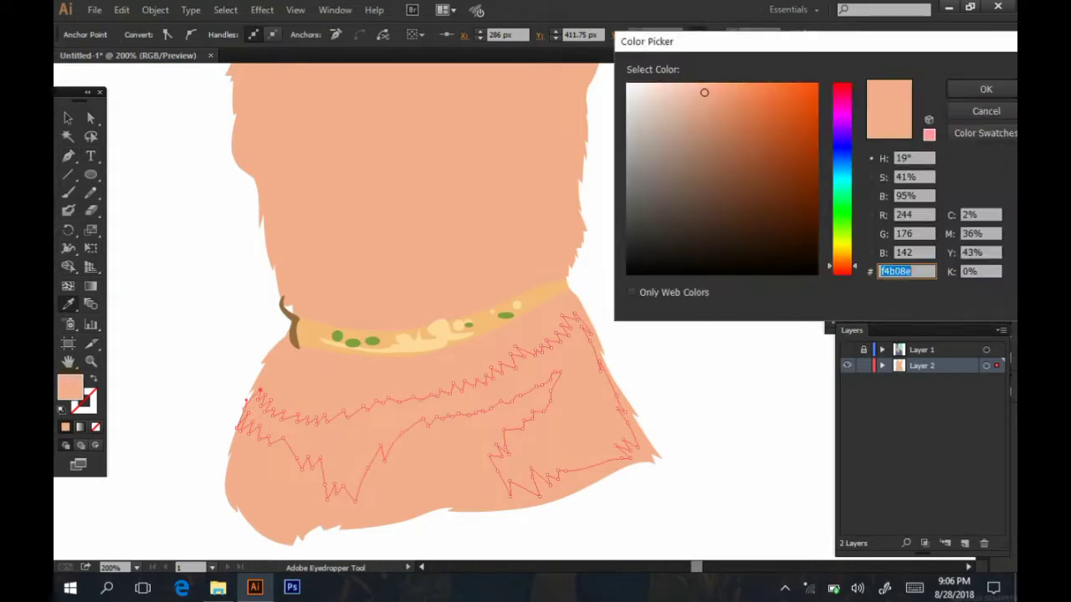
drag(704, 92, 724, 106)
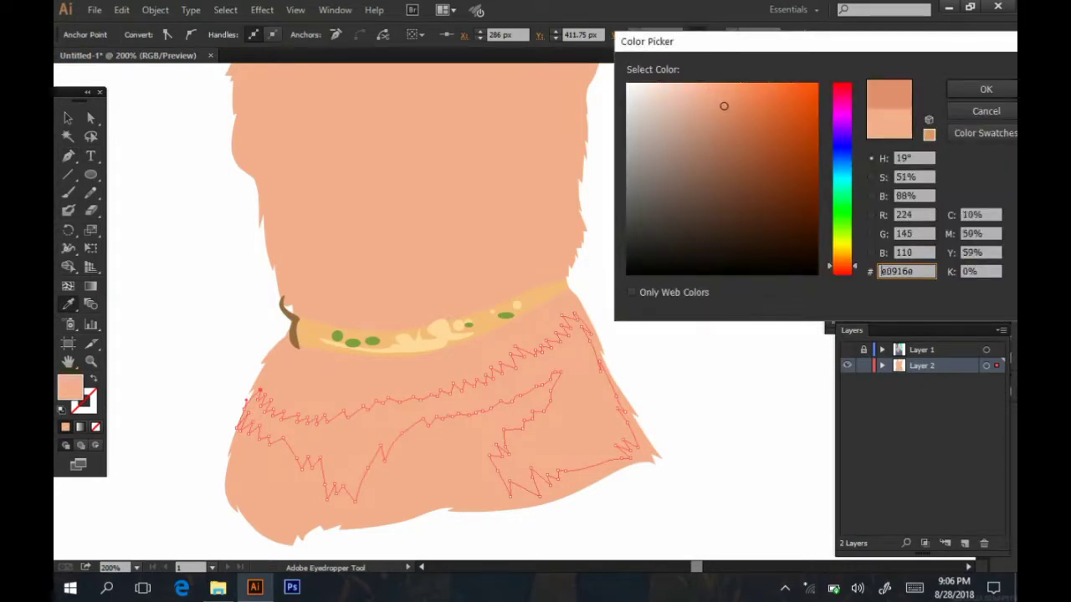
click(985, 88)
key(ctrl+shift+a)
key(ctrl+minus)
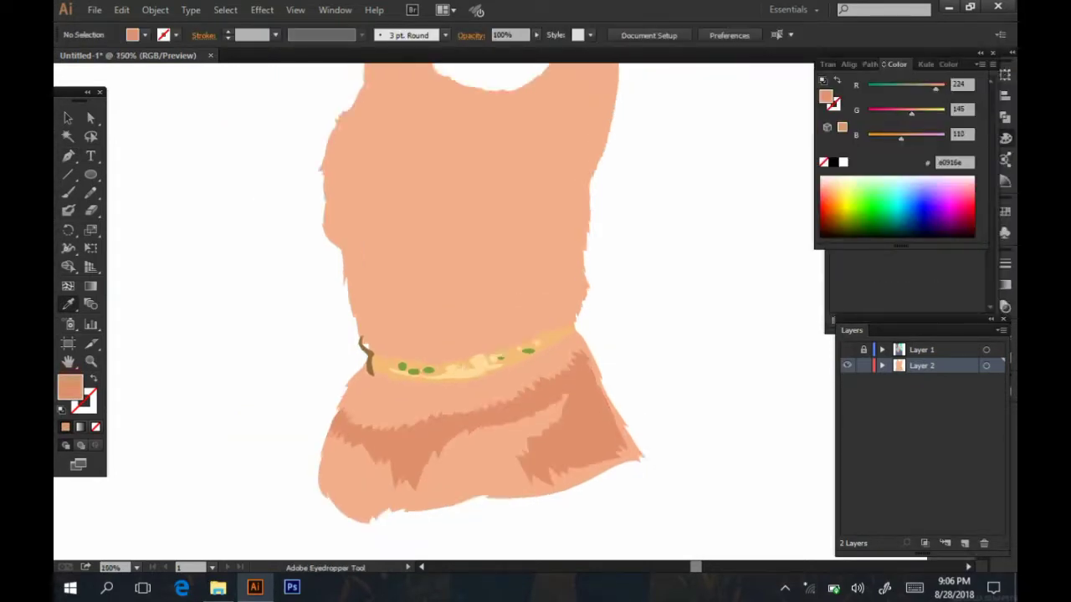
- Show the cat photo again and deselect the darker fur shapes, ready to draw with the Pen
key(p)
ctrl+click(552, 435)
click(847, 349)
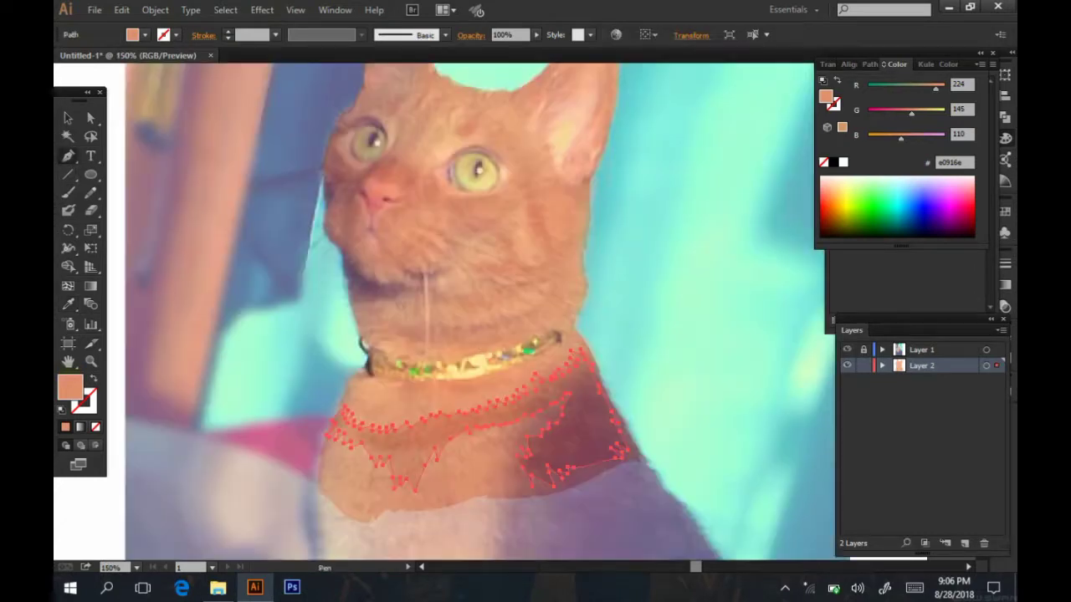
alt+scroll(569, 243, up, 1)
alt+scroll(569, 242, up, 2)
alt+scroll(569, 243, down, 2)
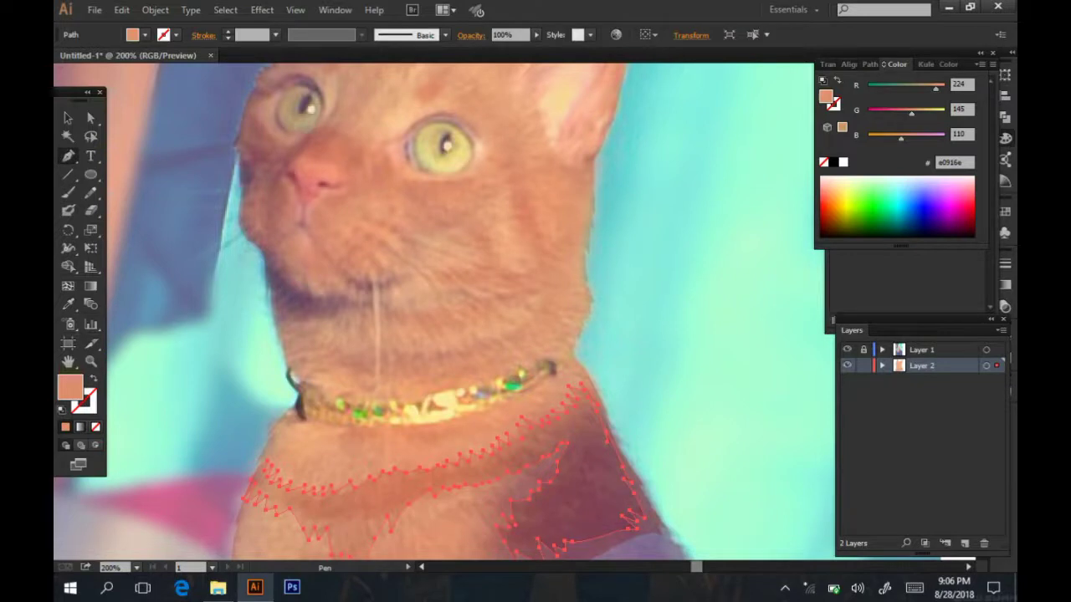
key(ctrl+shift+a)
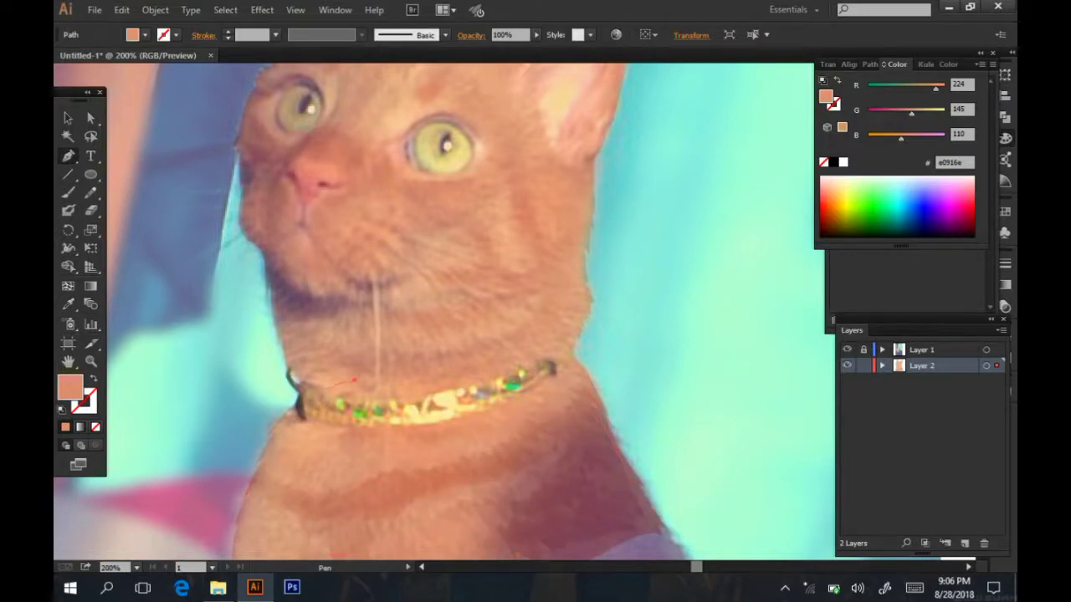
alt+scroll(355, 380, up, 1)
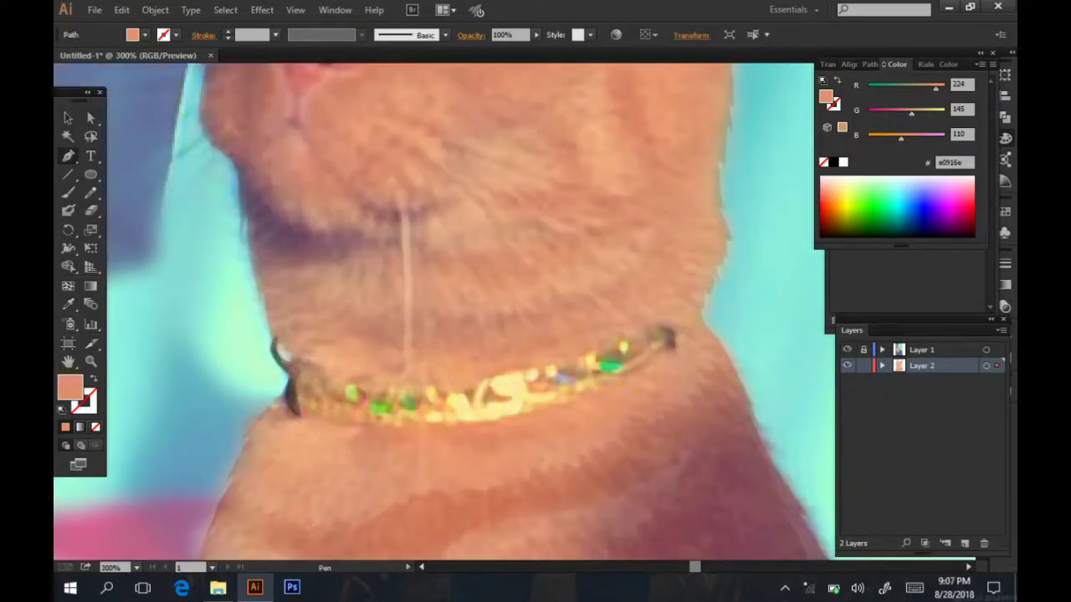
- Start a pen path at the collar with points at its ends and along the neck's left edge
click(332, 436)
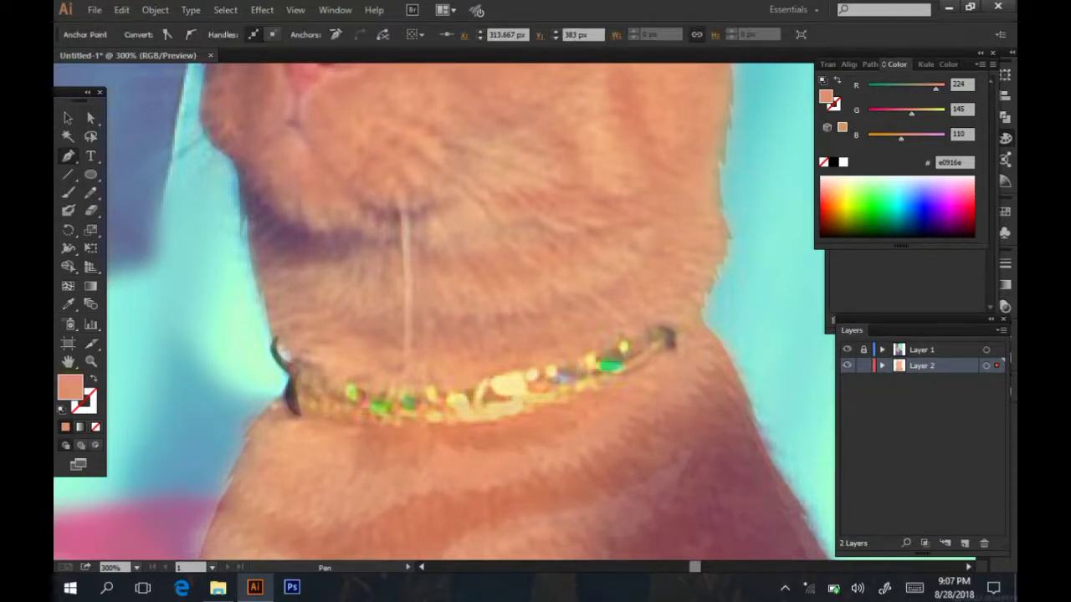
click(669, 341)
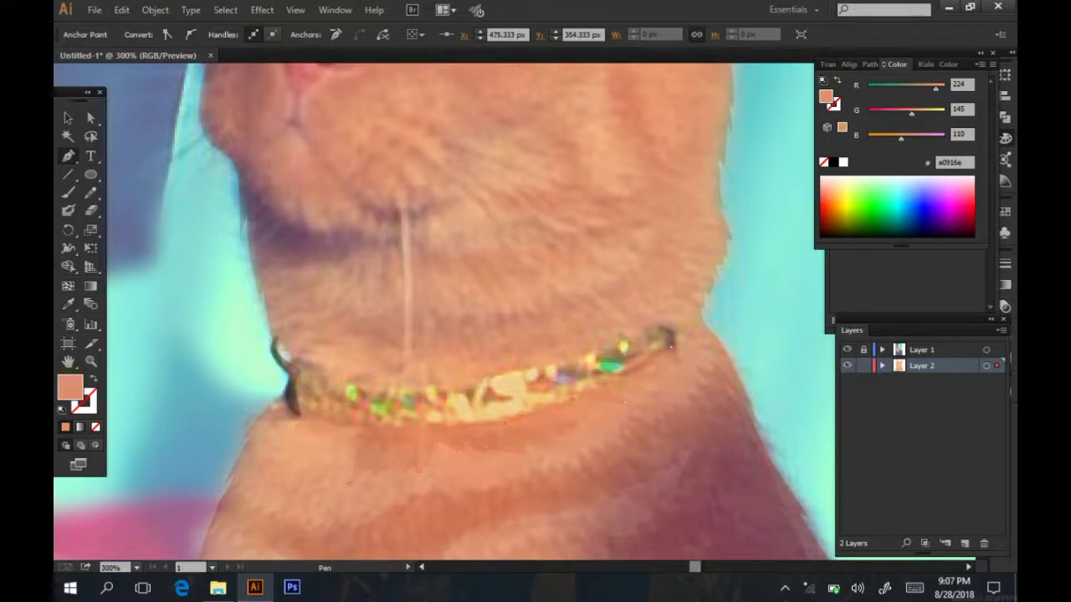
click(303, 412)
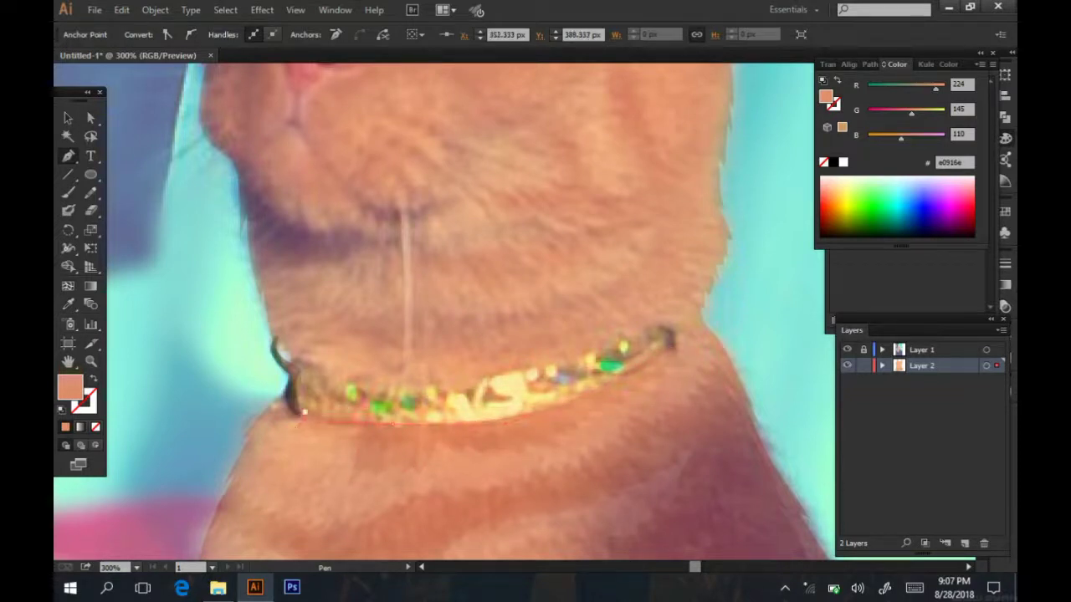
scroll(304, 412, up, 2)
scroll(276, 352, up, 1)
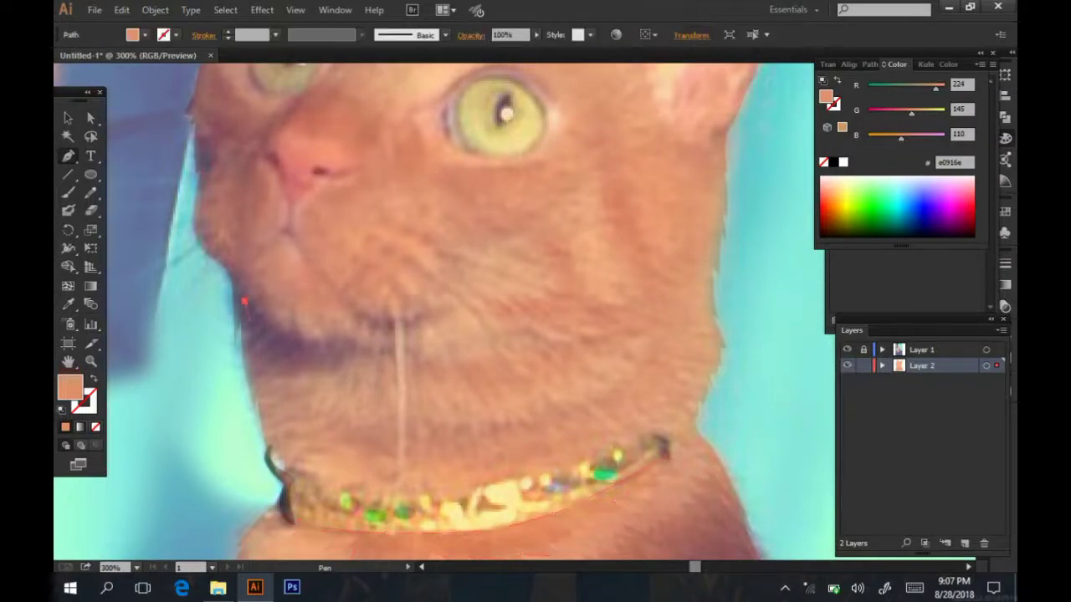
click(256, 398)
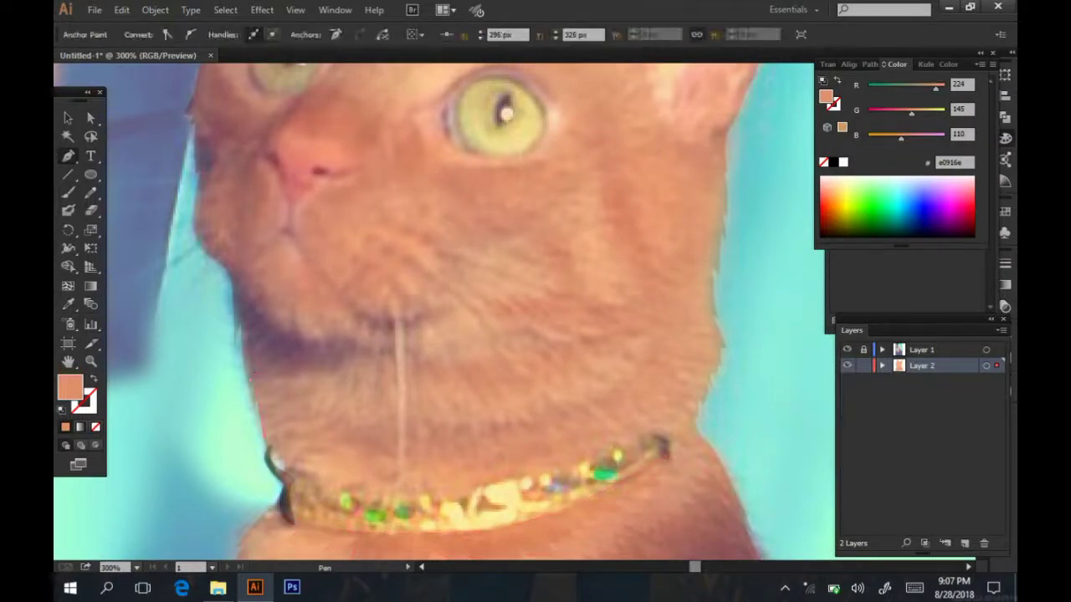
click(274, 423)
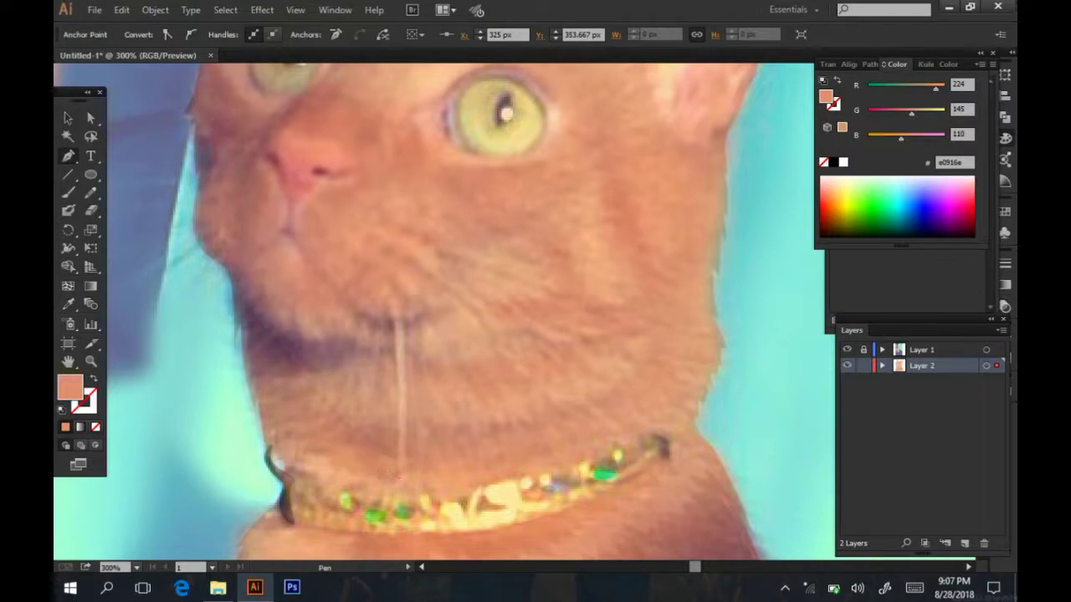
- Continue the outline along the collar's upper edge and up the side of the neck
click(502, 459)
click(596, 429)
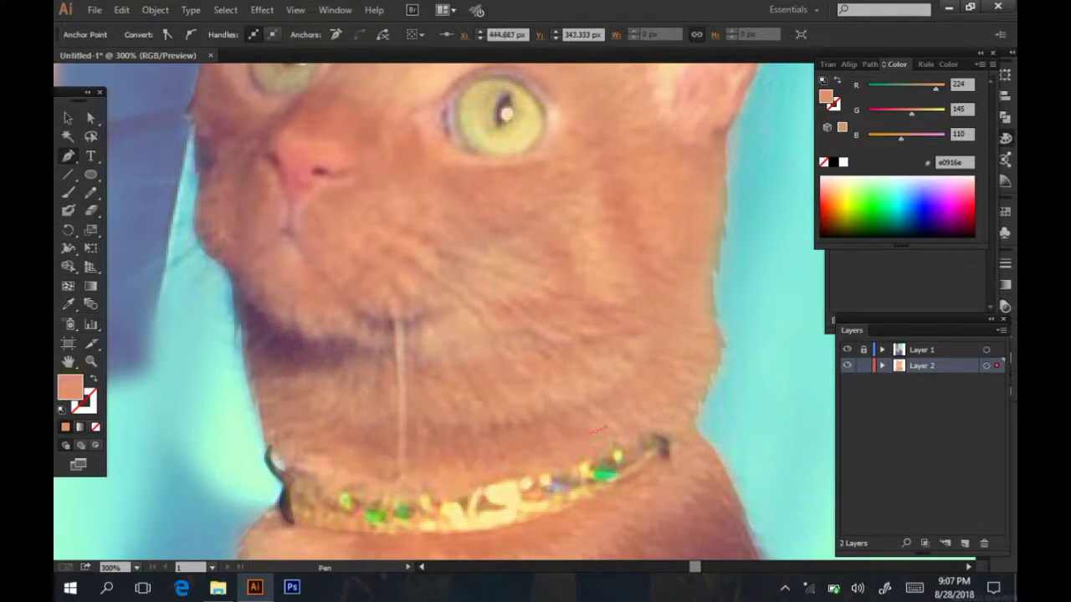
click(642, 396)
click(667, 358)
click(670, 339)
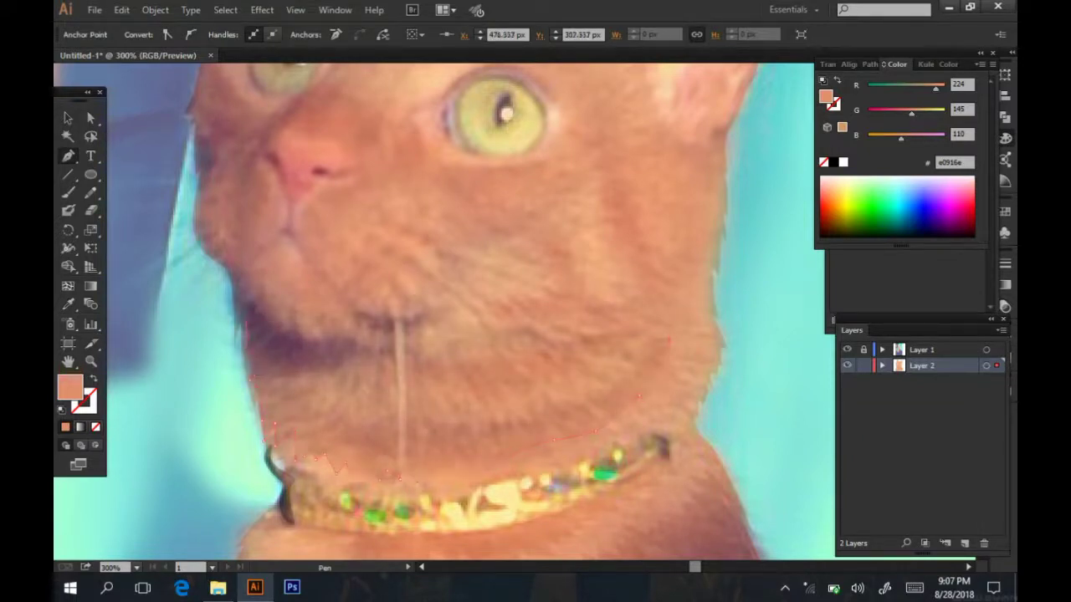
click(595, 401)
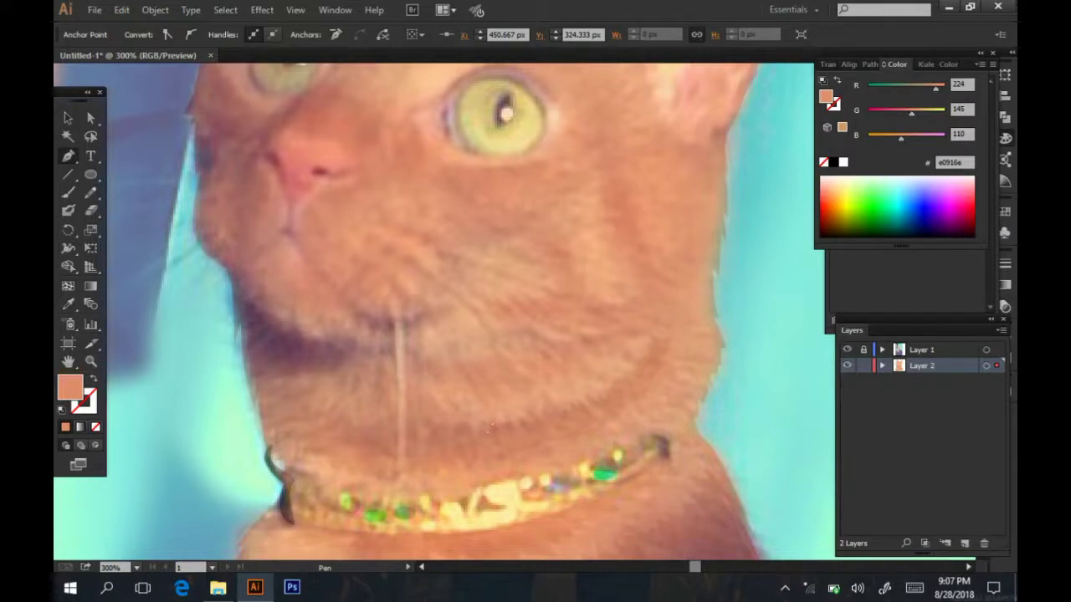
click(434, 430)
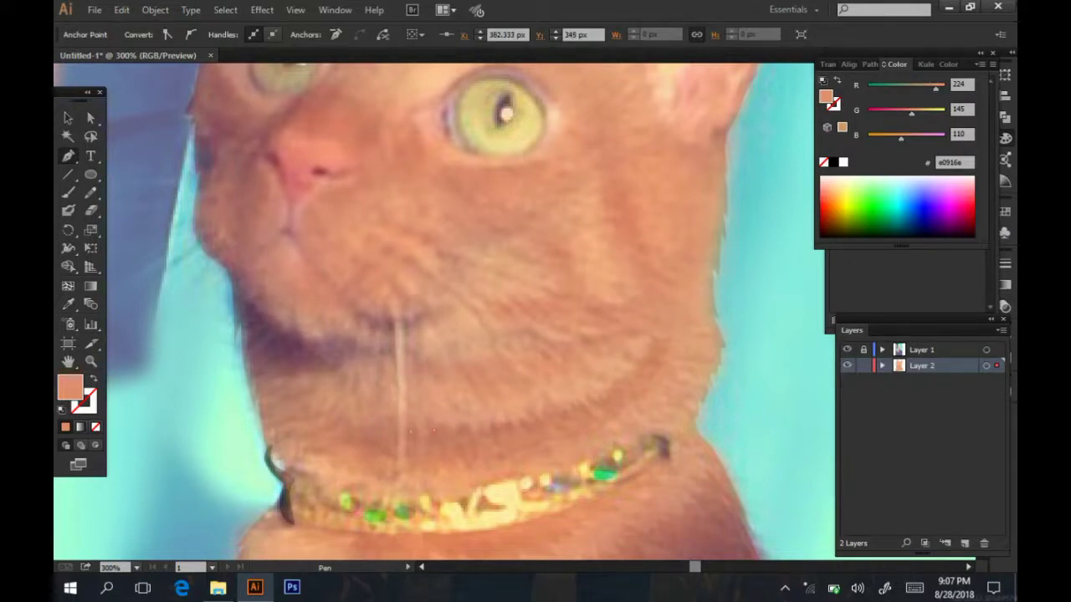
click(337, 393)
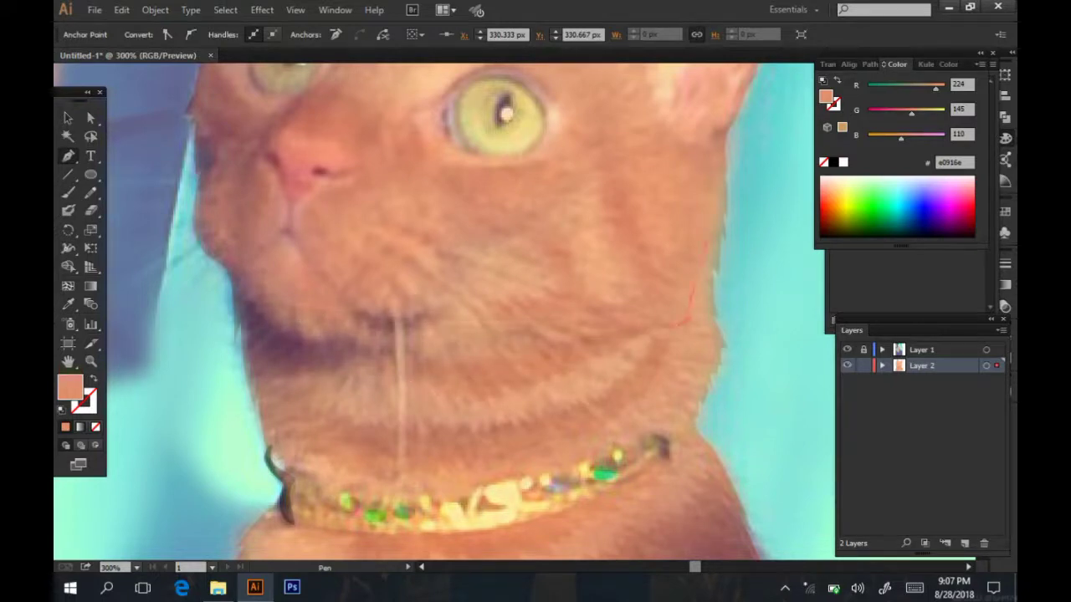
- Add two more points along the cheek edge, then finish and deselect the neck path
scroll(699, 276, up, 3)
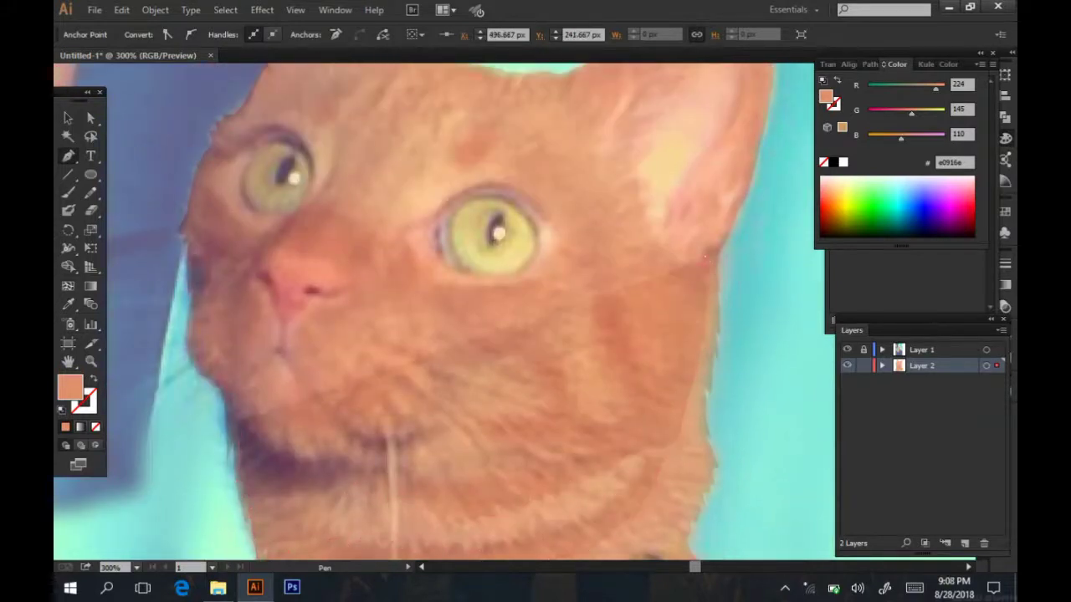
click(666, 249)
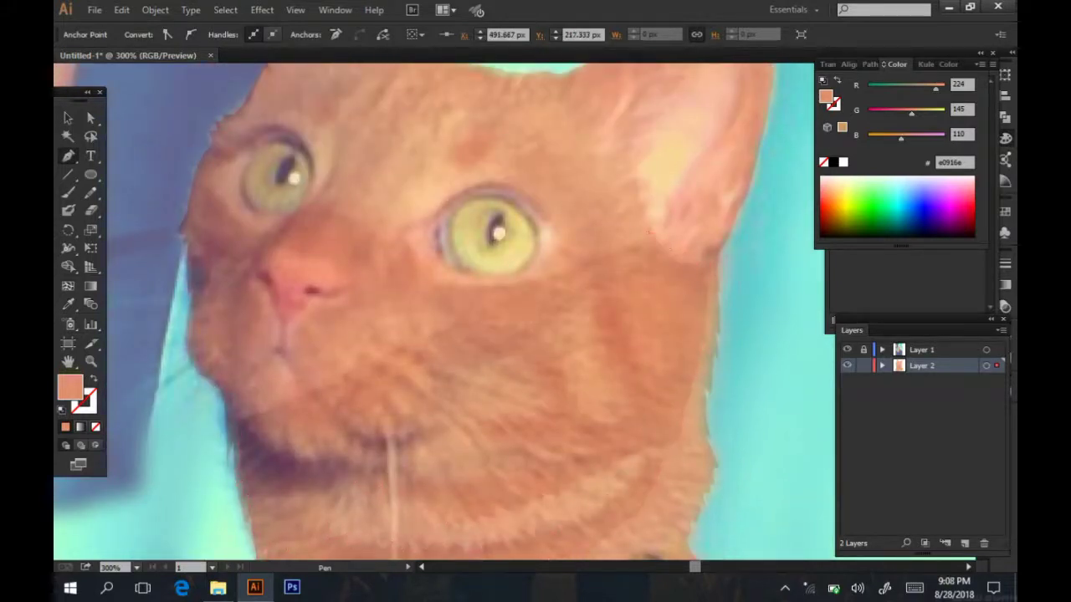
click(645, 205)
key(ctrl+shift+a)
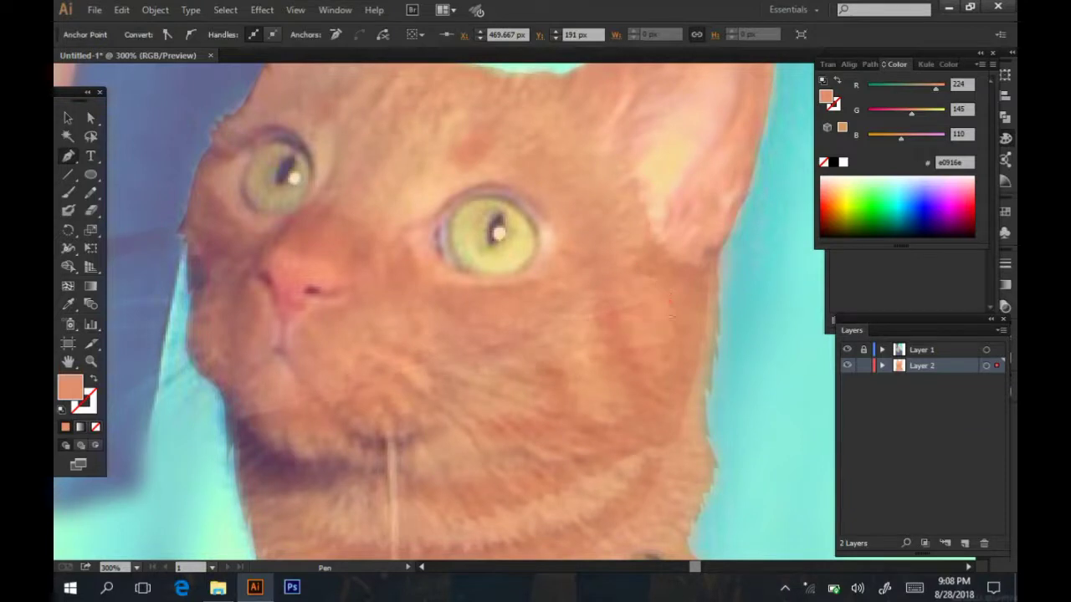
- Start a new shading shape with anchors over the right cheek up toward the brow
click(352, 391)
click(409, 289)
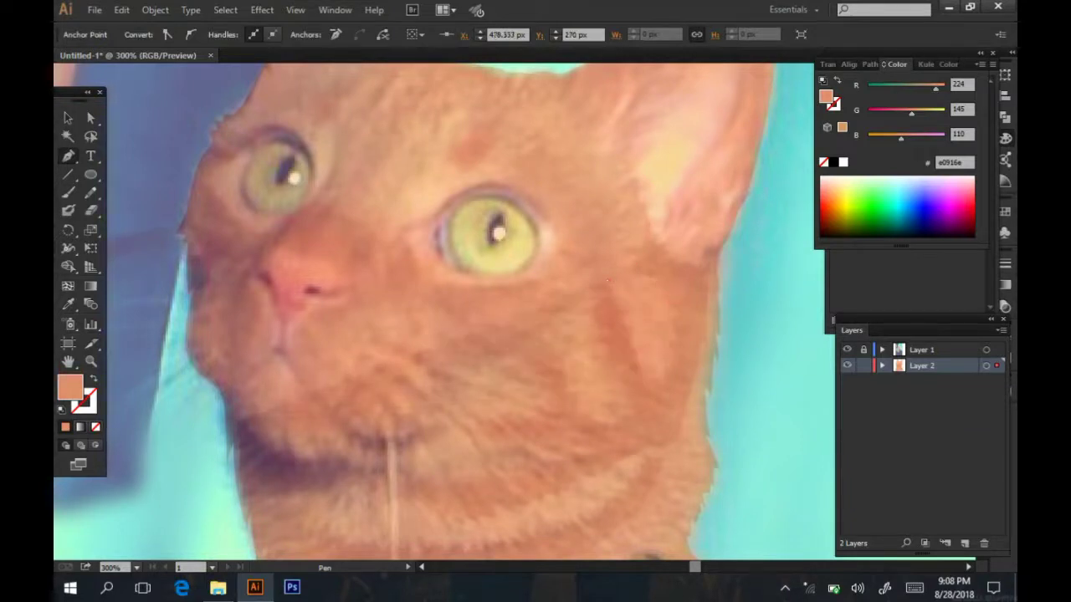
click(510, 276)
click(598, 342)
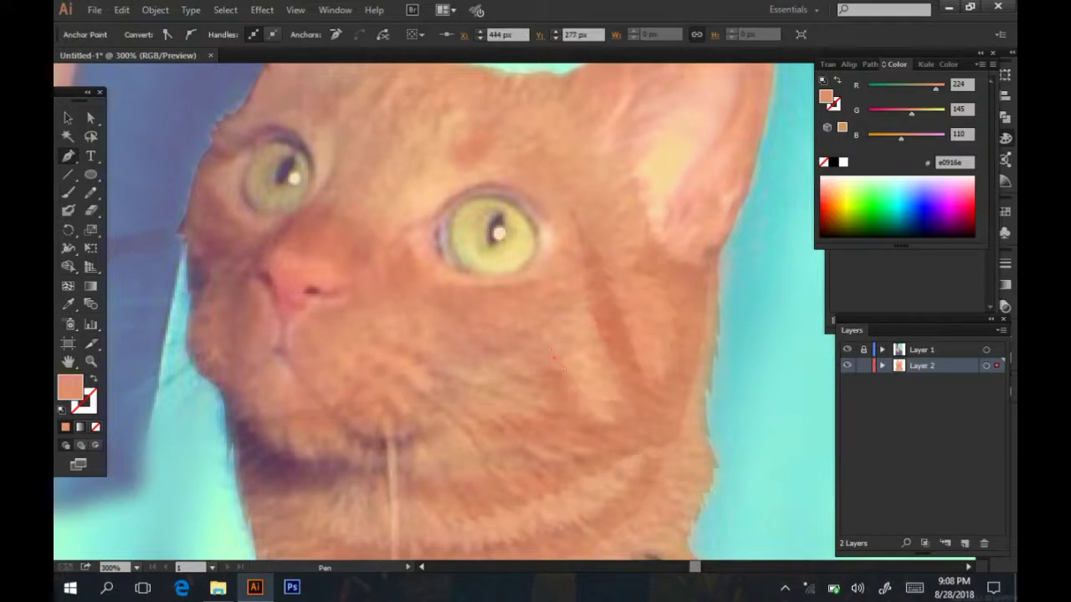
click(545, 338)
drag(546, 338, 583, 380)
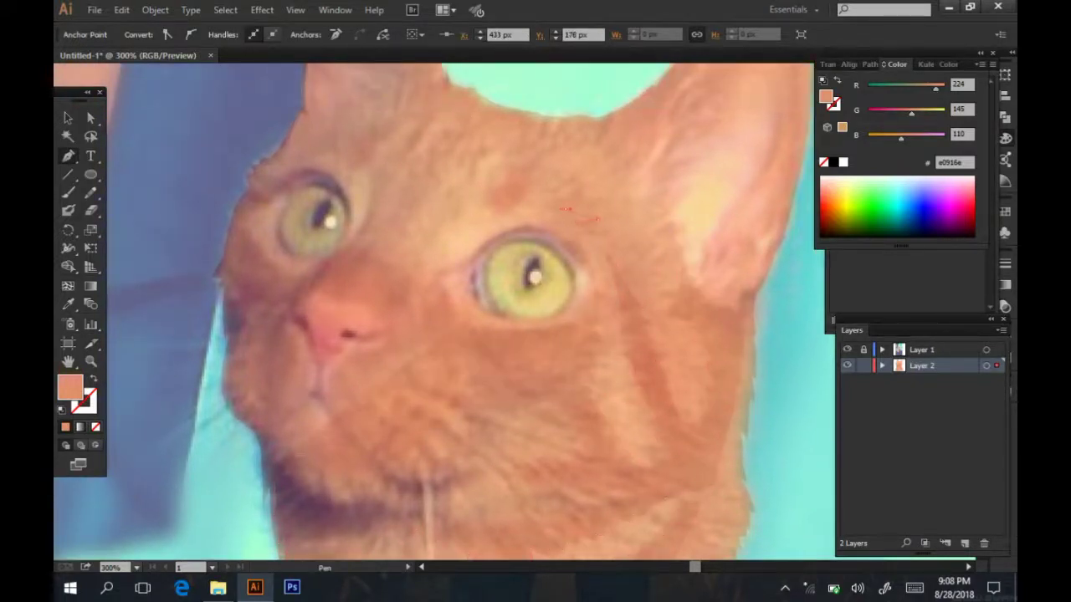
- Curve the outline across the forehead above both eyes and down the left cheek
drag(578, 197, 604, 198)
click(487, 210)
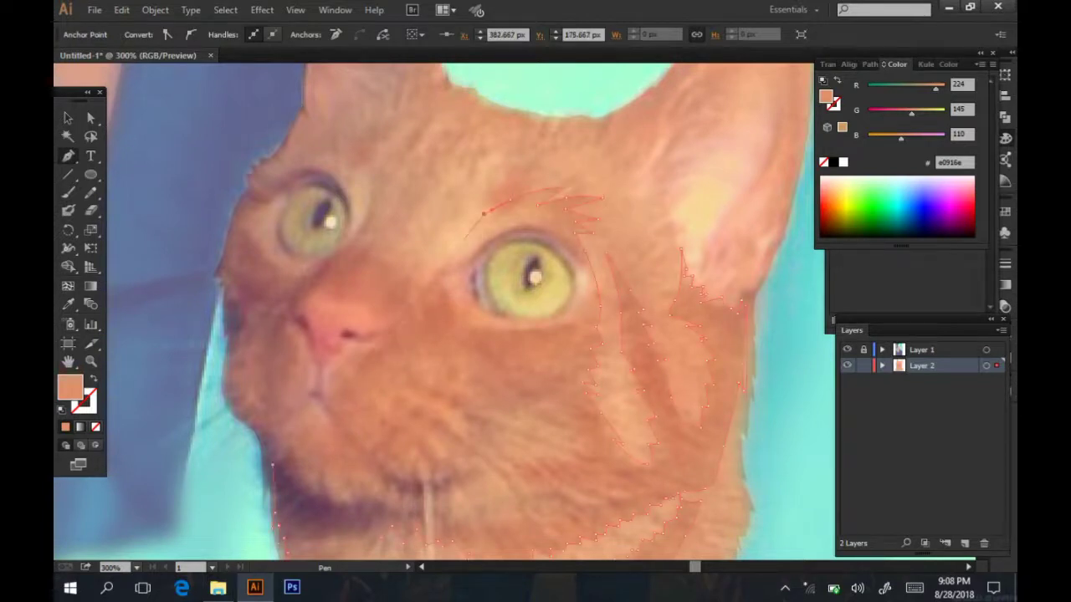
drag(352, 243, 352, 176)
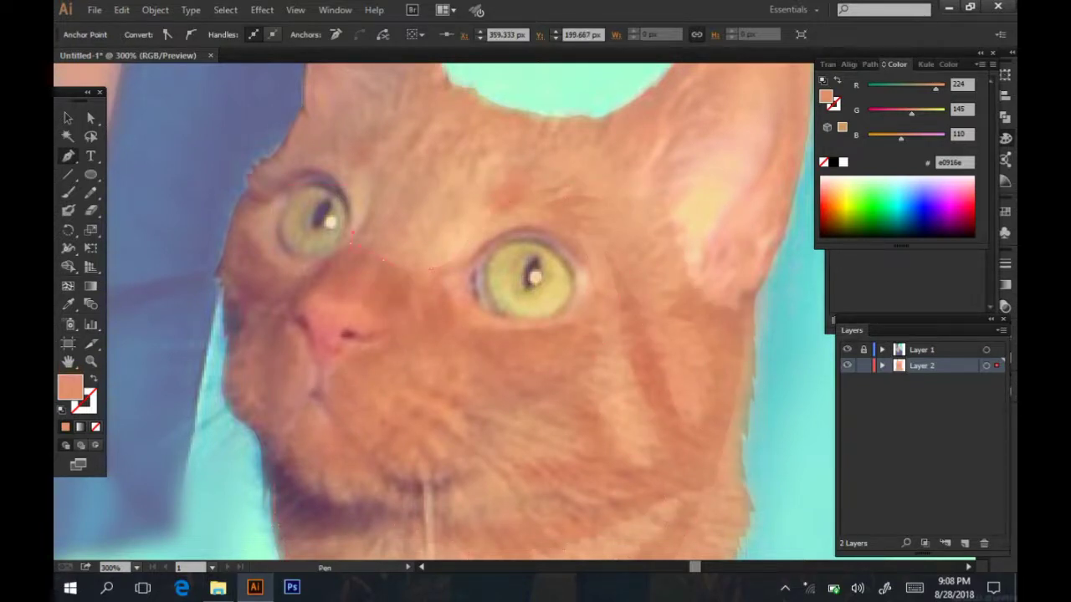
drag(255, 178, 237, 202)
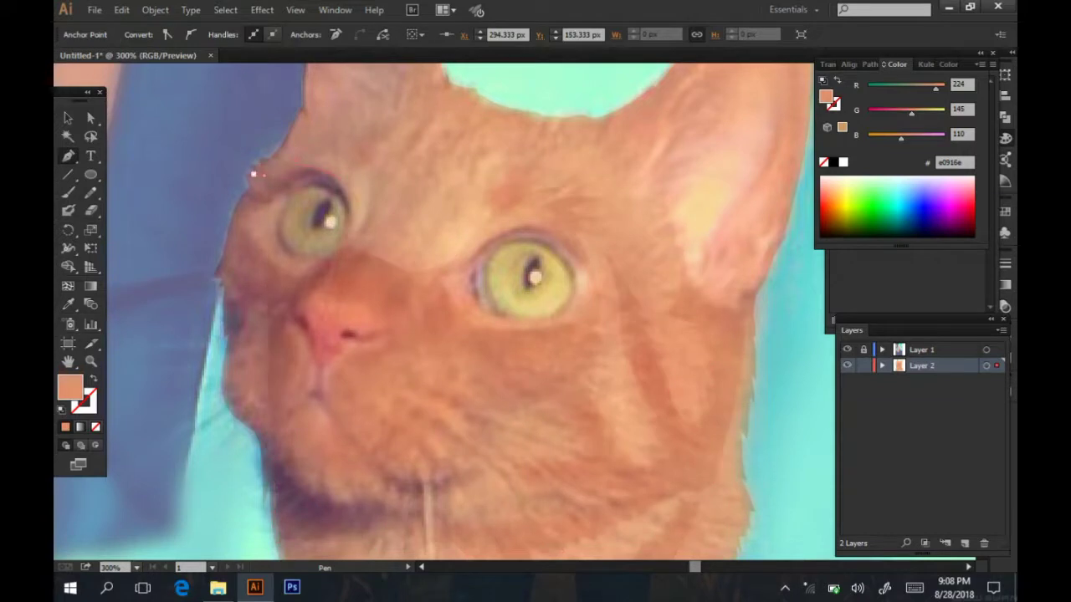
drag(226, 256, 217, 265)
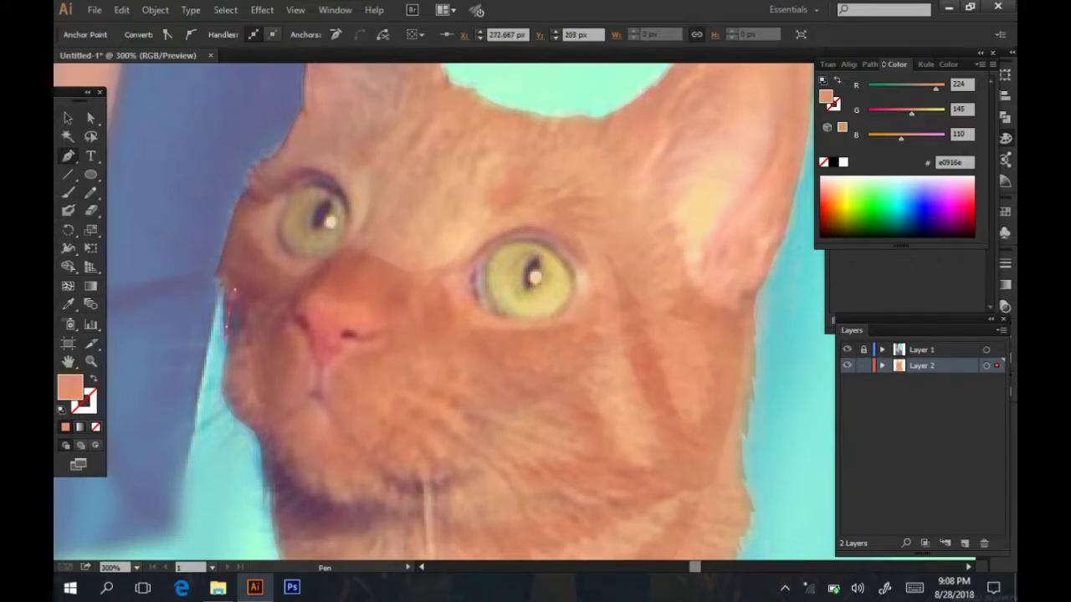
drag(231, 389, 247, 431)
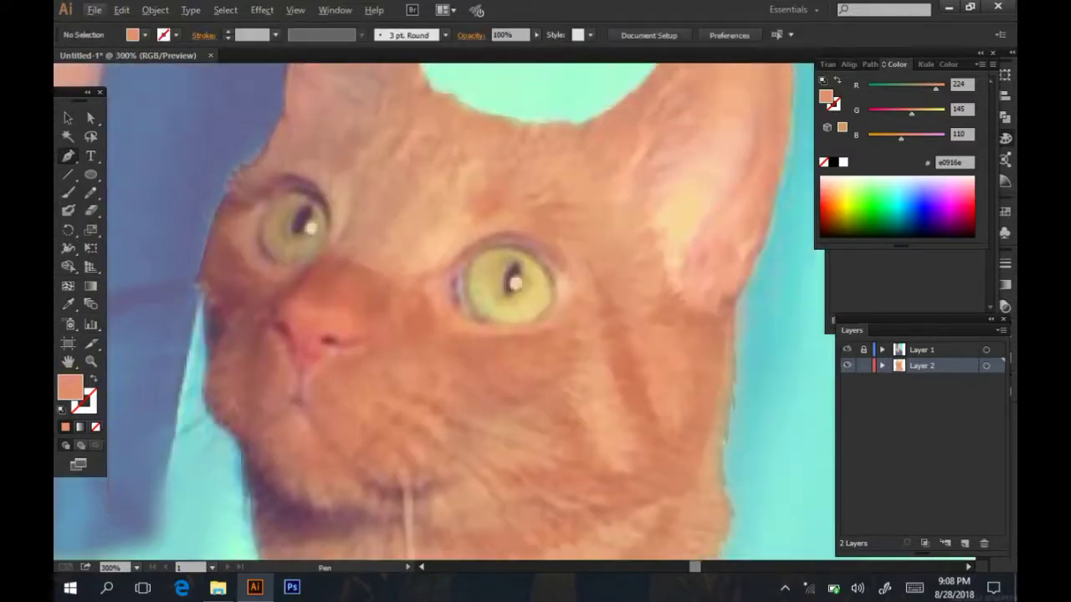
- Start tracing the right ear's edge, undoing misplaced curves and anchoring where head meets ear
scroll(425, 312, up, 5)
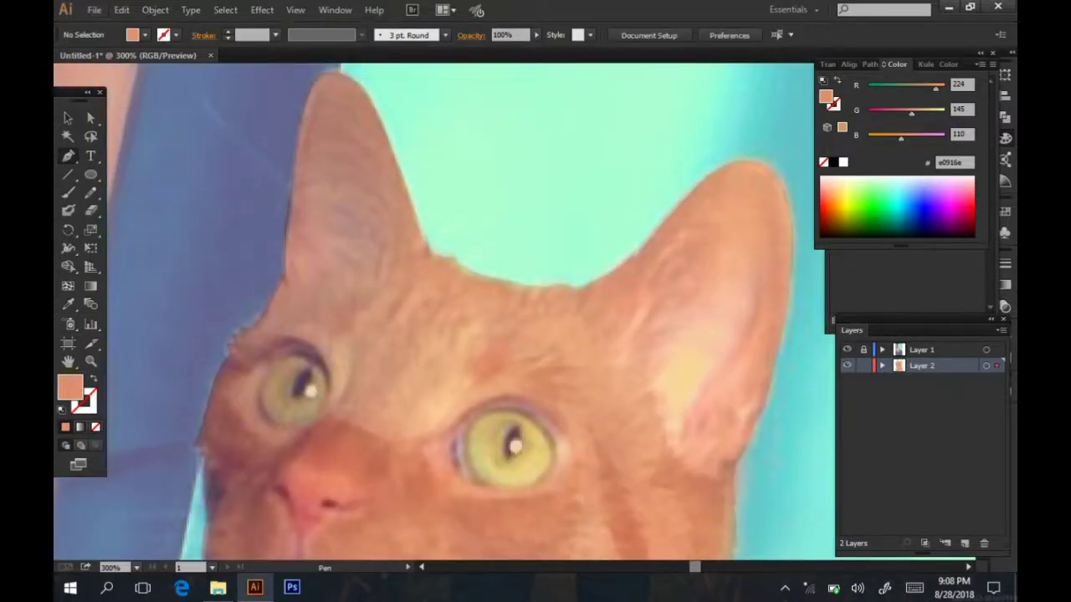
click(636, 280)
drag(687, 217, 704, 193)
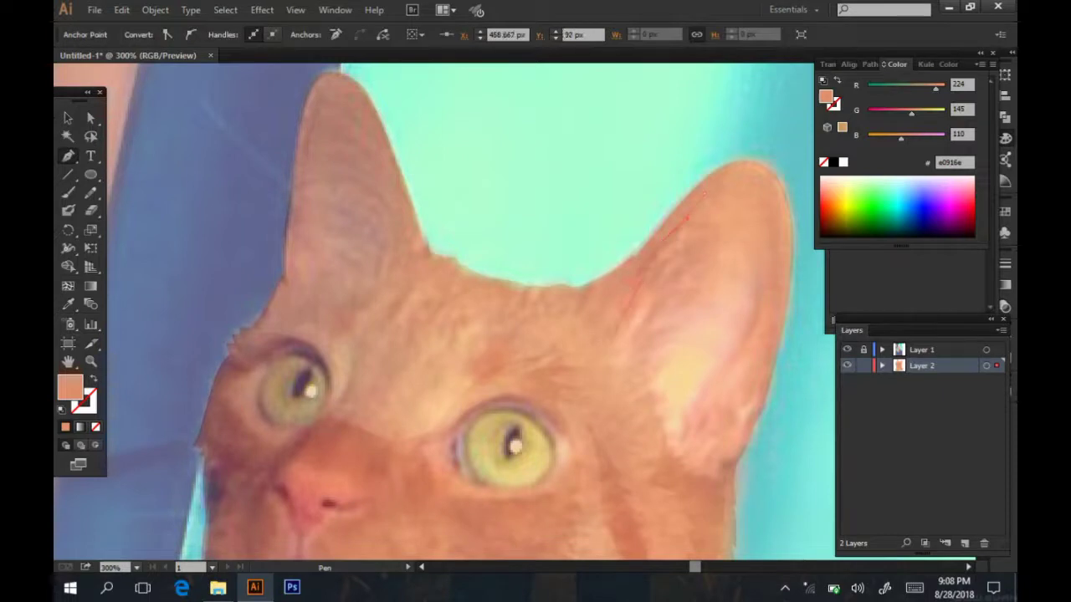
key(ctrl+z)
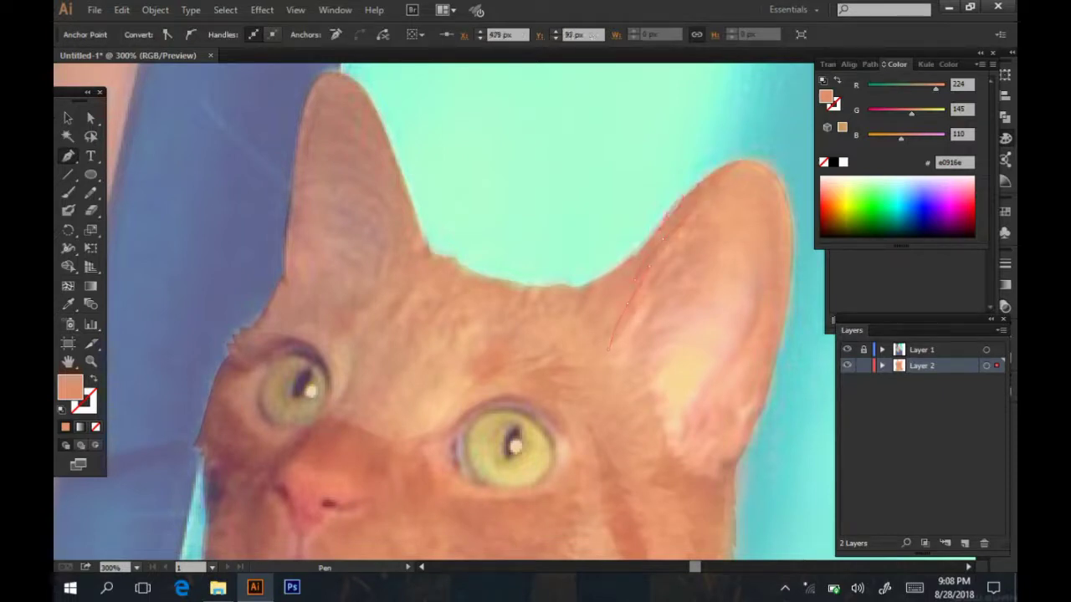
drag(609, 272, 609, 348)
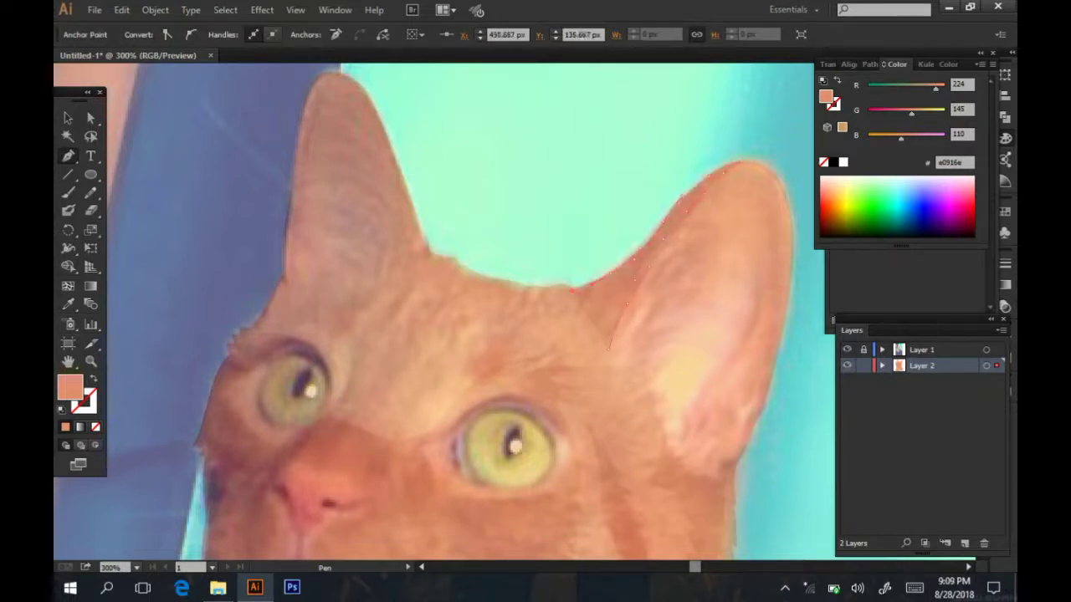
key(ctrl+z)
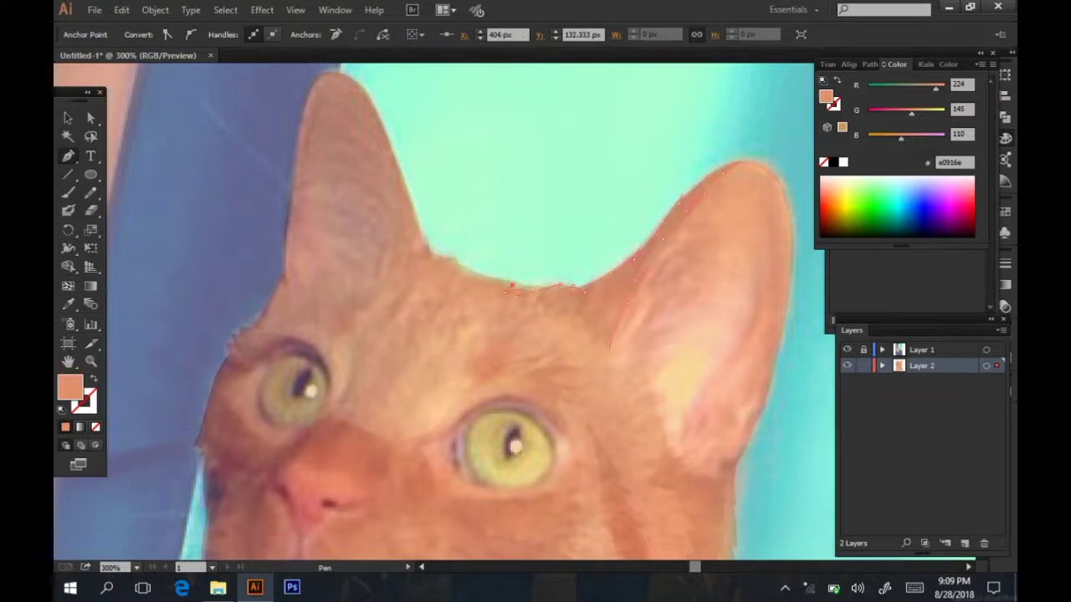
drag(524, 299, 546, 298)
click(559, 303)
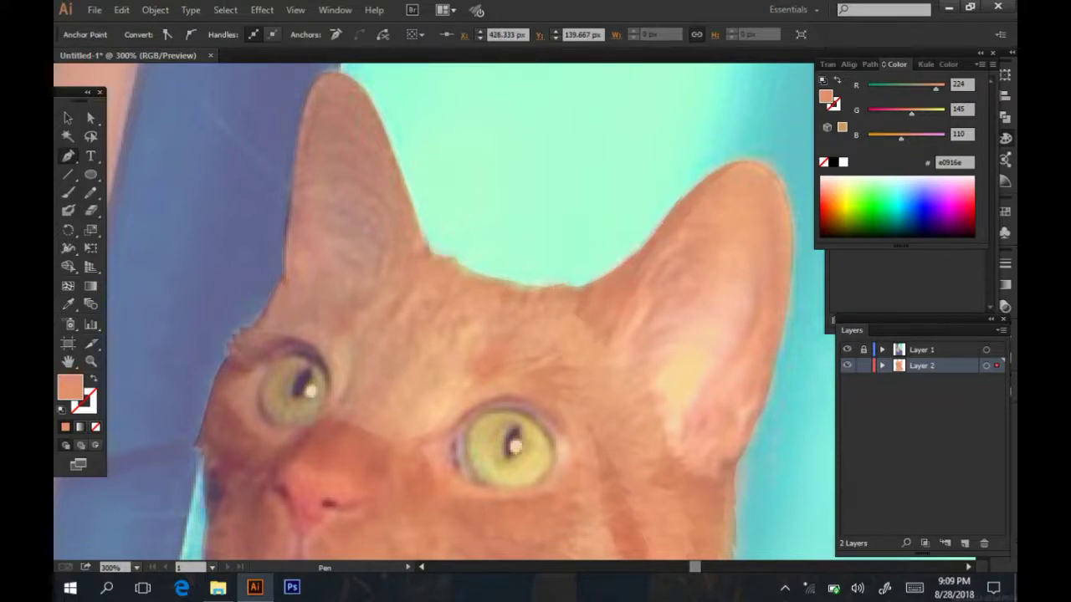
- Continue the outline along the top of the head and down the right ear's outer edge
click(607, 351)
click(792, 268)
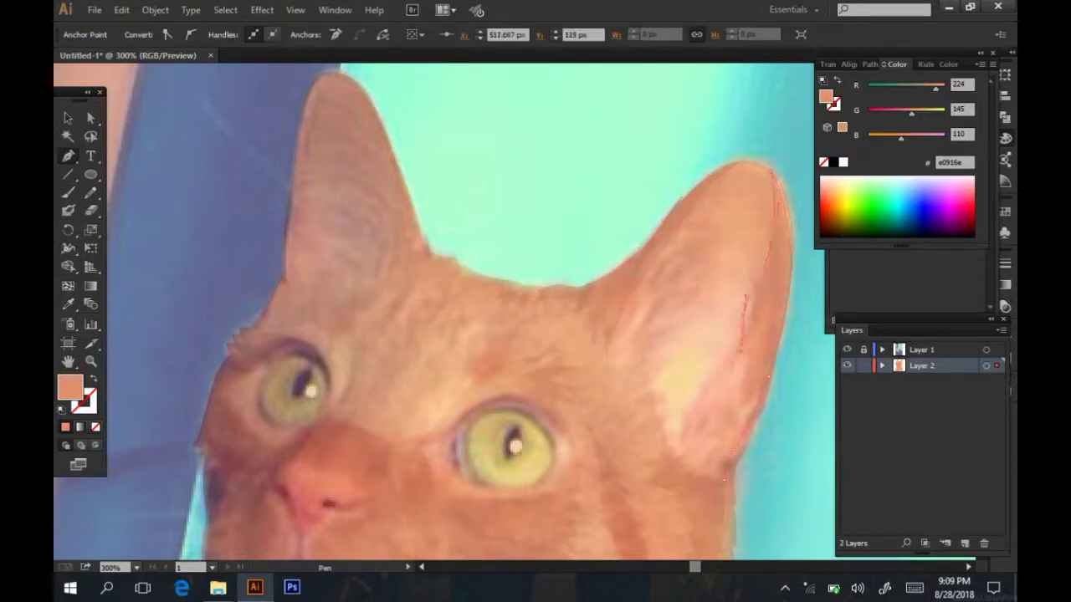
drag(748, 322, 711, 394)
drag(696, 456, 725, 385)
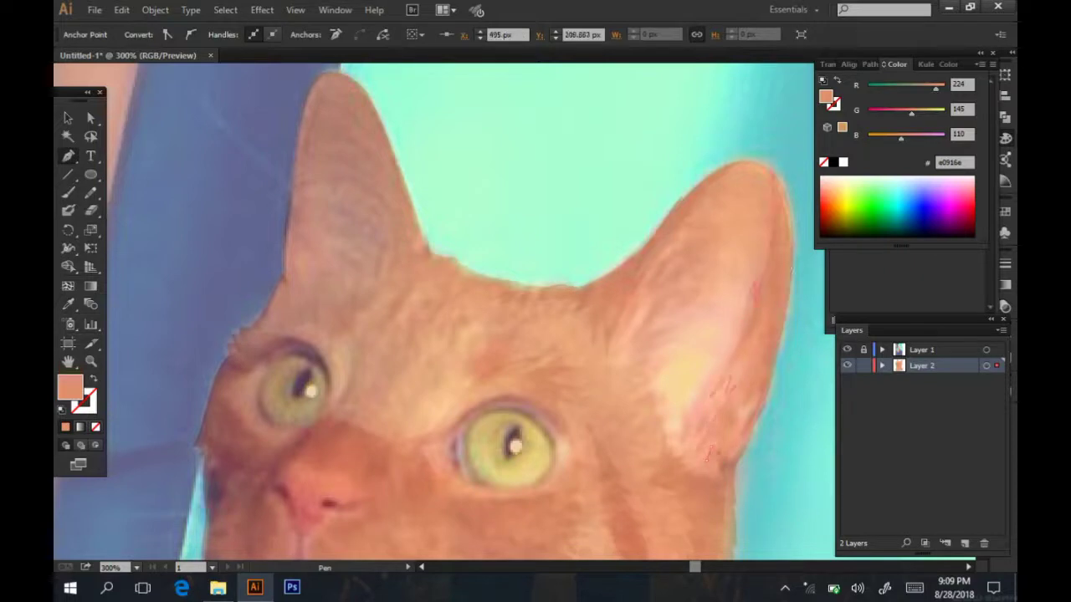
drag(586, 334, 603, 364)
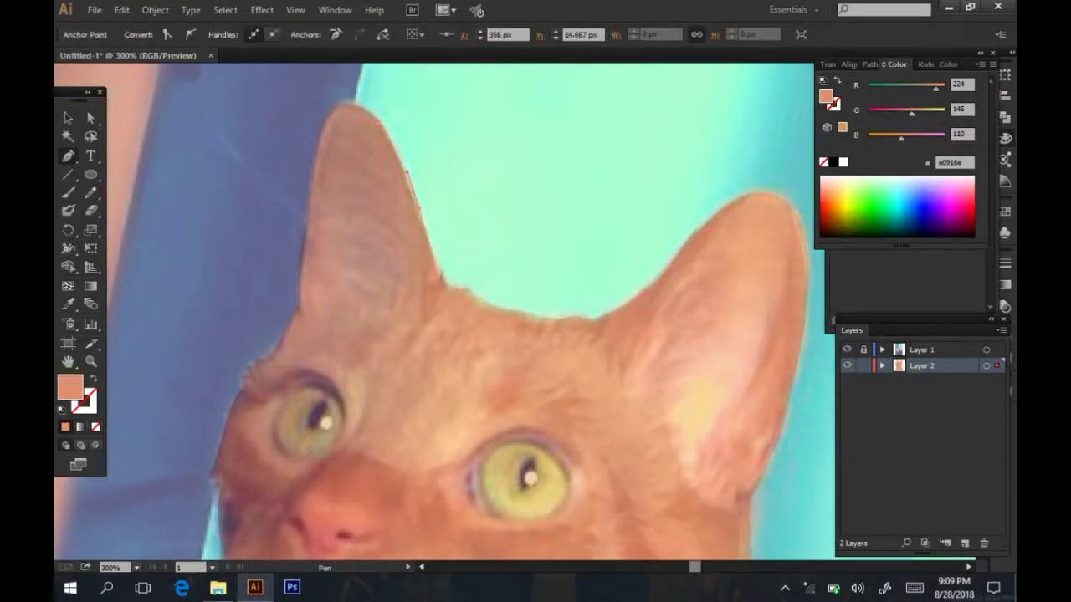
- Place anchors at the left ear's tip and base, then trace its inner edge across the base
drag(361, 119, 341, 106)
click(439, 278)
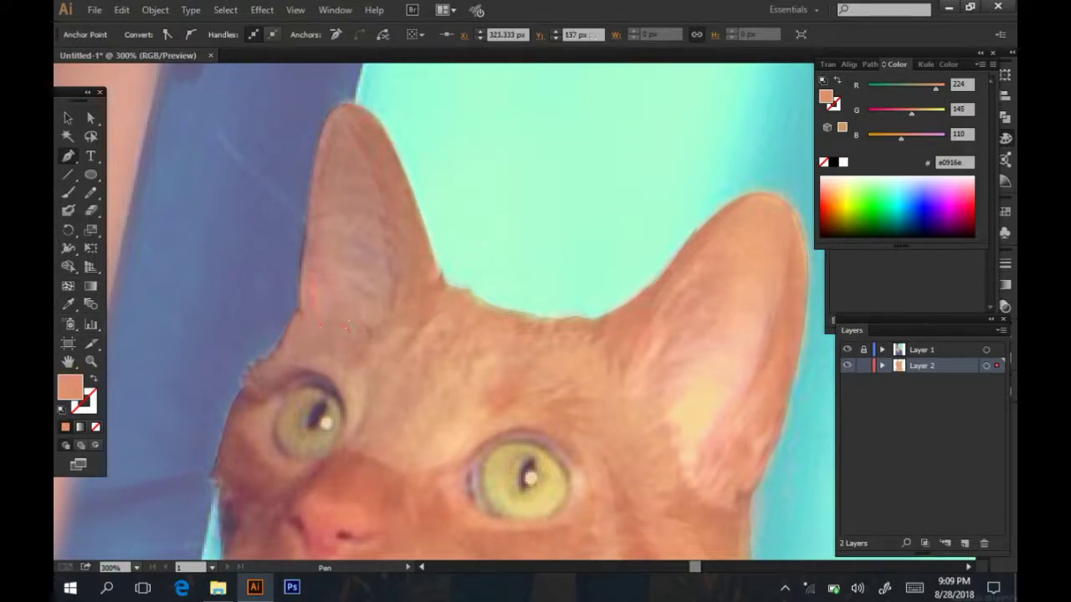
click(422, 329)
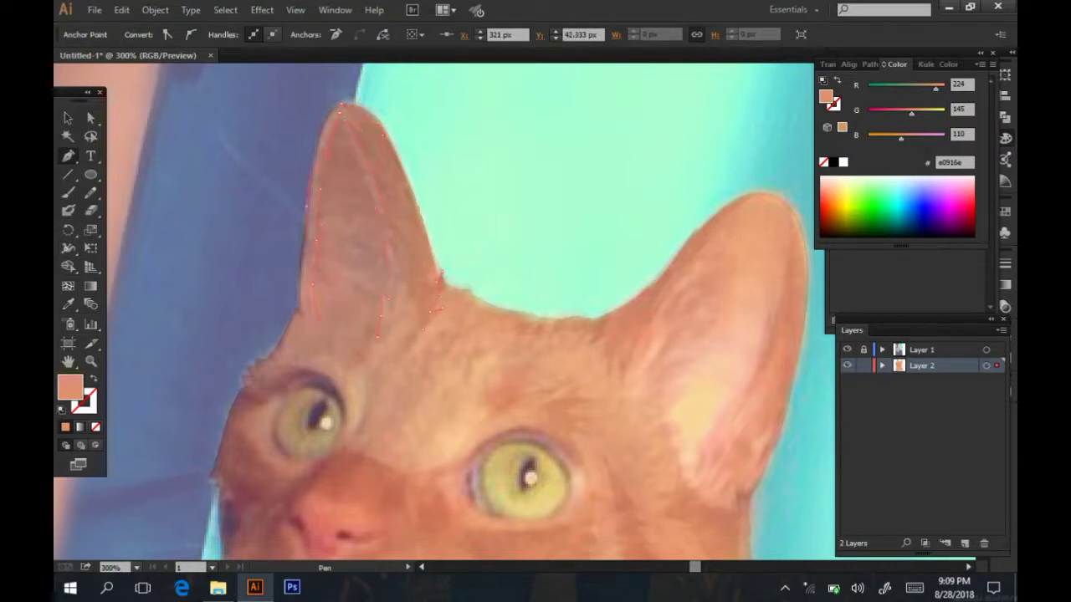
click(381, 292)
click(292, 333)
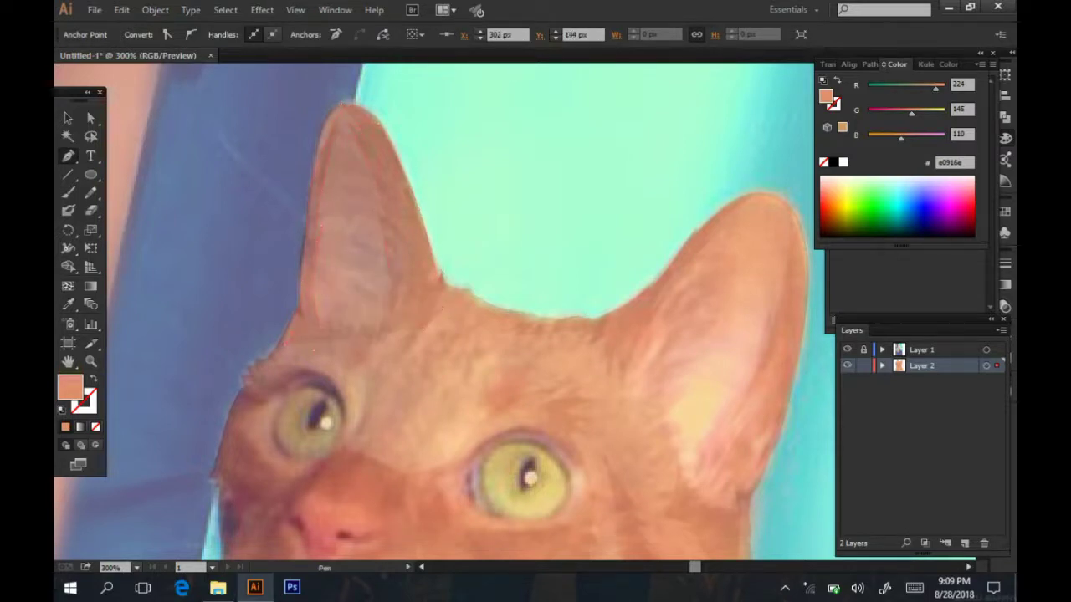
click(290, 354)
click(402, 358)
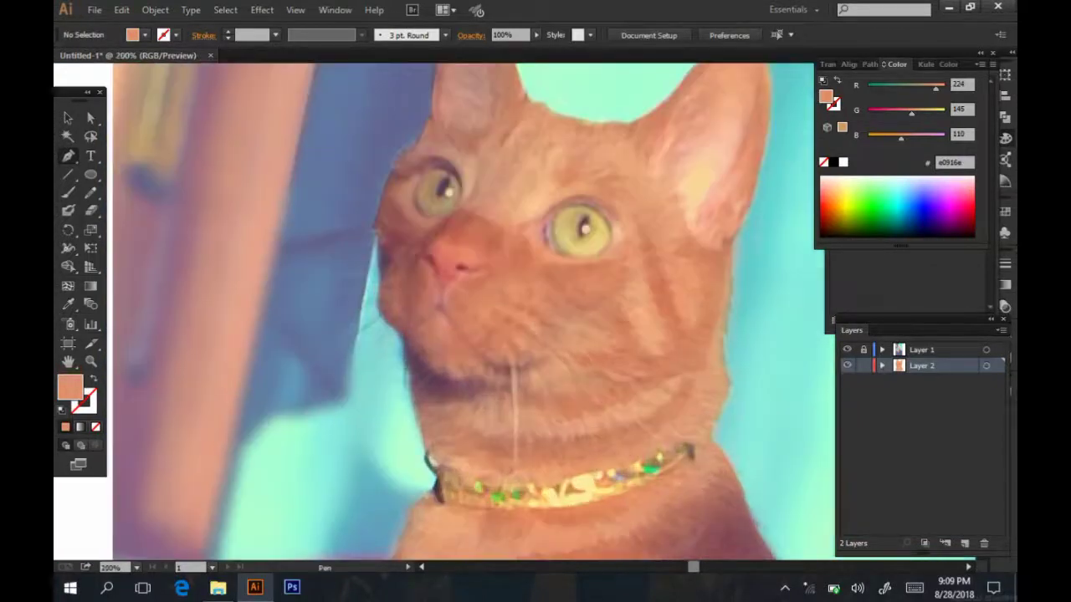
- Start a new head outline up the cat's right edge to the top of the right ear
click(711, 401)
click(721, 328)
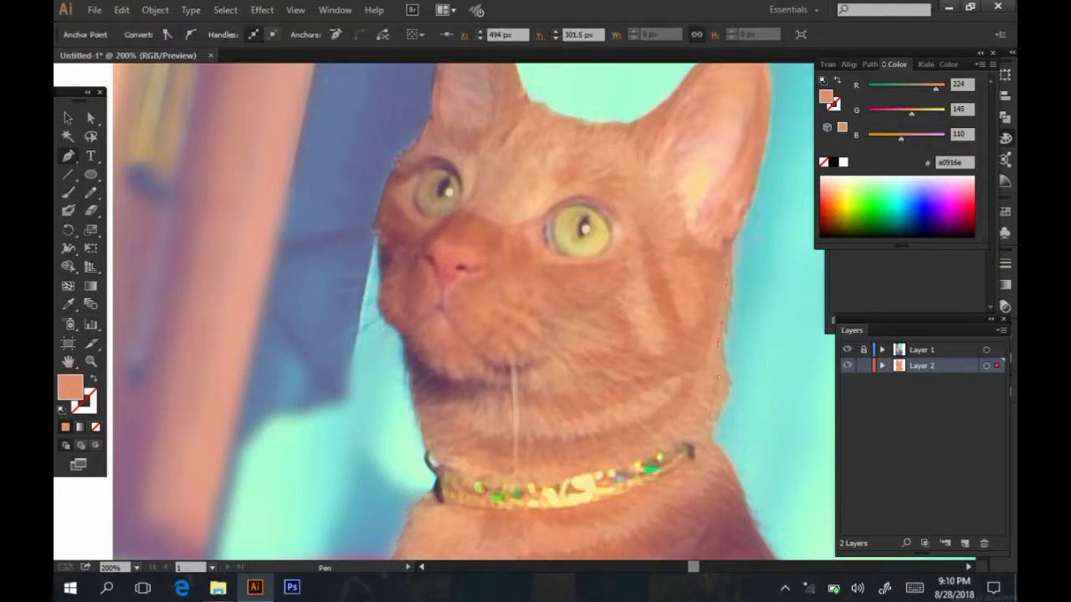
click(754, 134)
drag(719, 251, 706, 337)
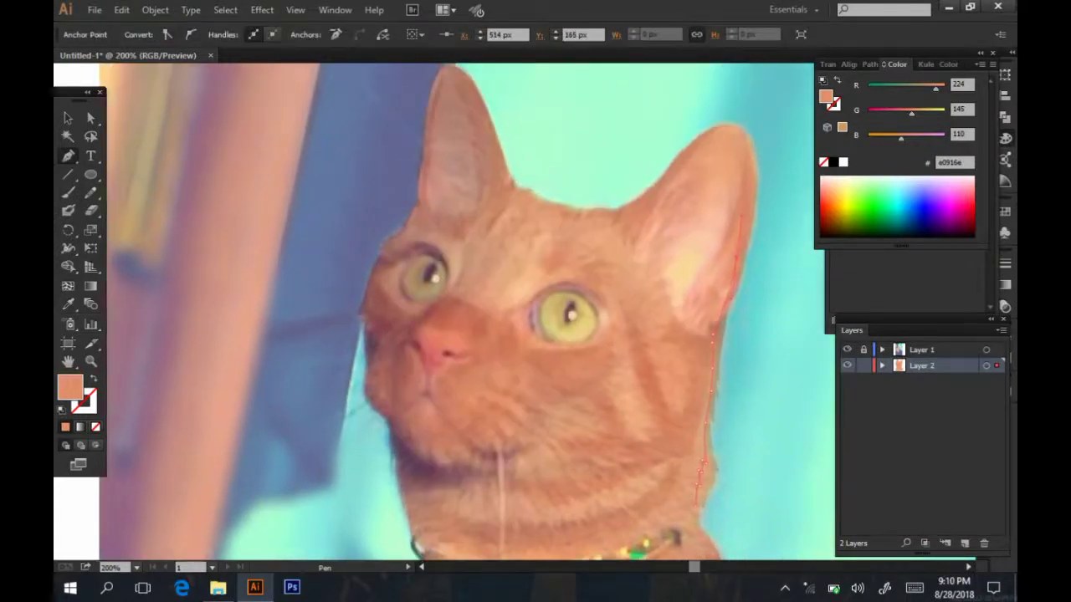
click(691, 148)
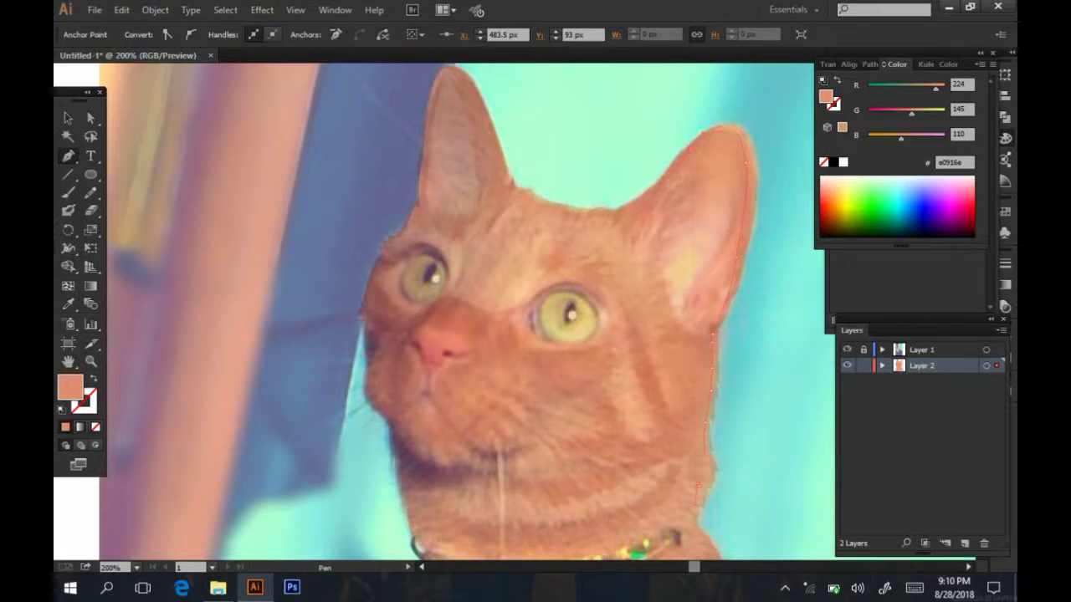
key(ctrl+h)
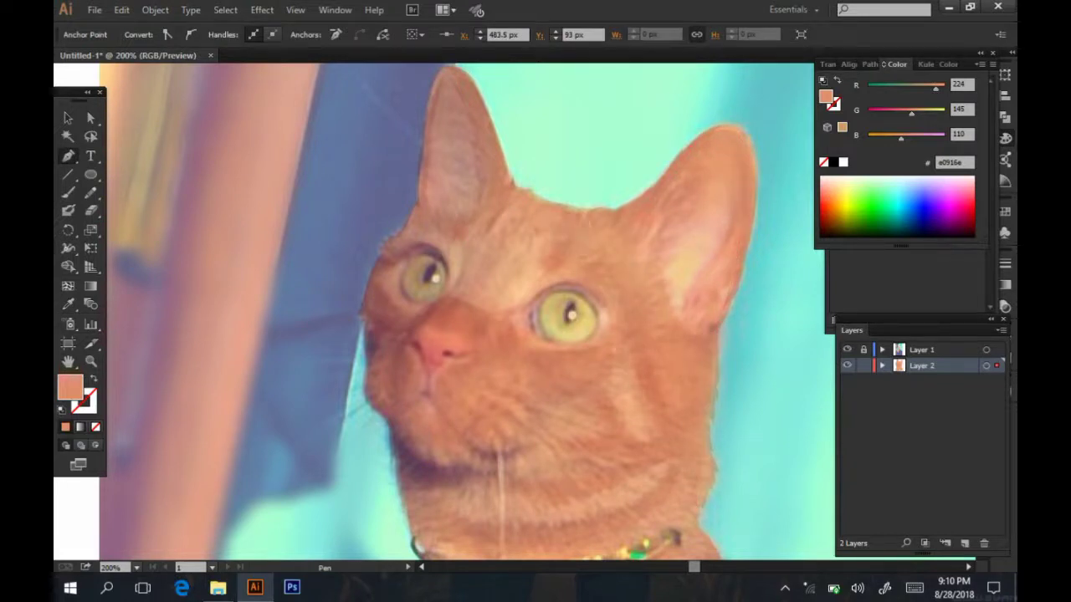
- Carry the outline over to the left ear's edge and down the chin toward the collar
scroll(513, 202, up, 2)
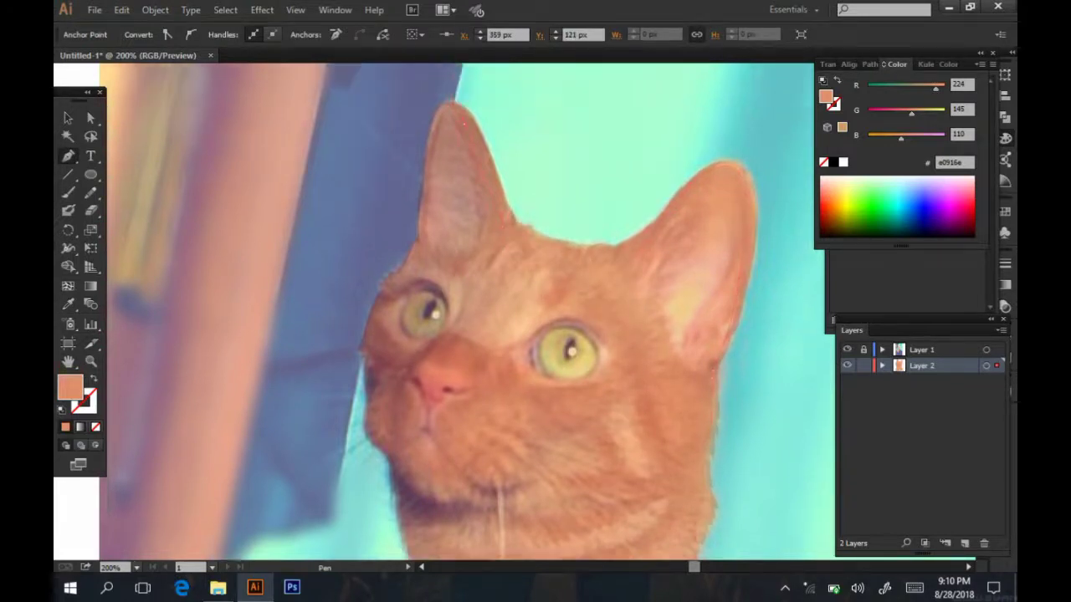
scroll(514, 201, up, 2)
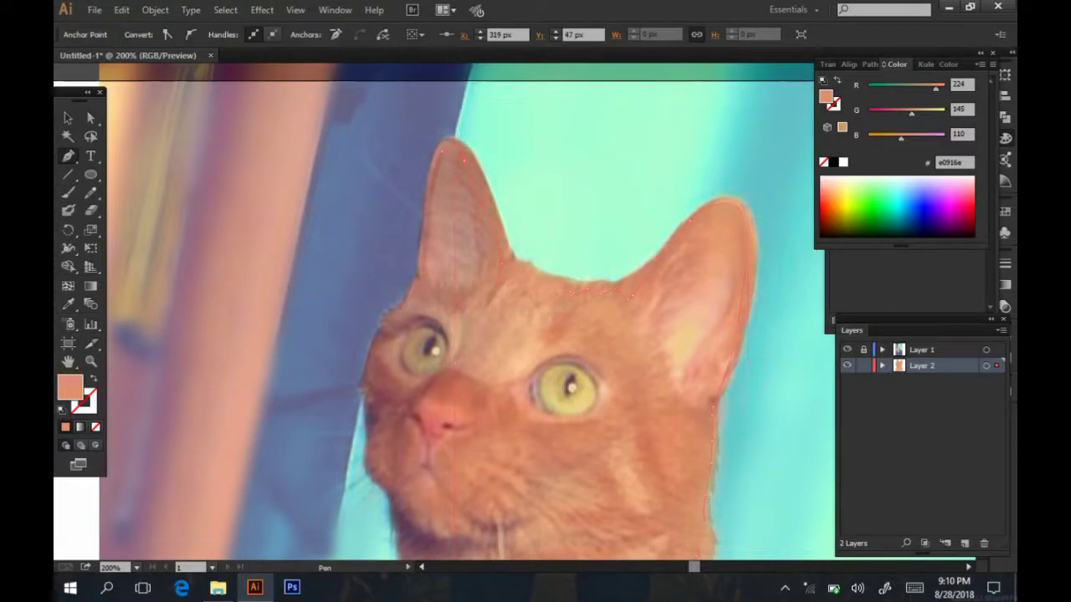
click(420, 272)
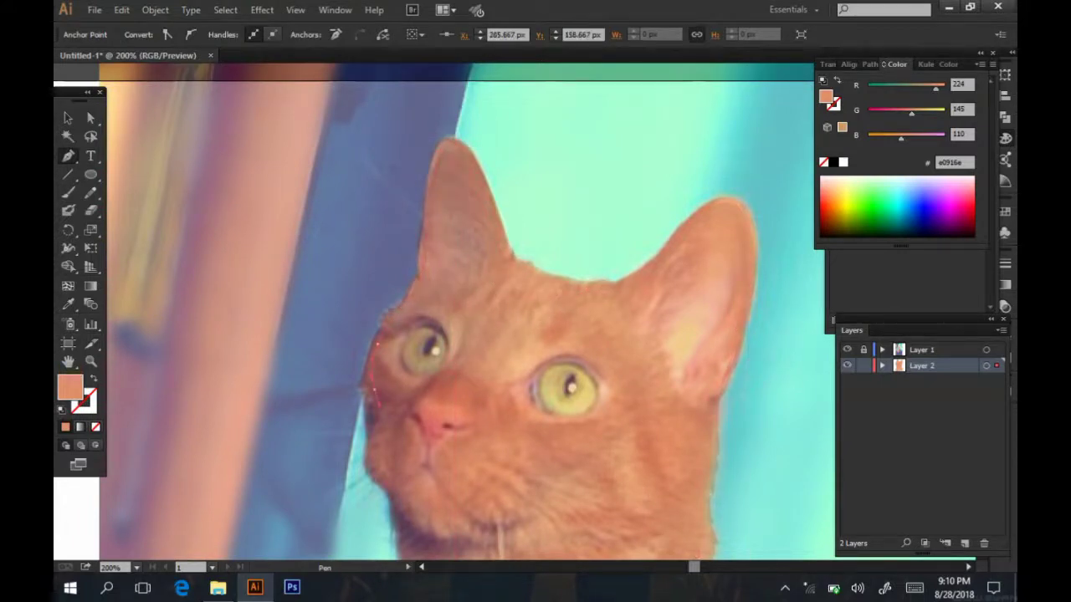
scroll(372, 393, down, 5)
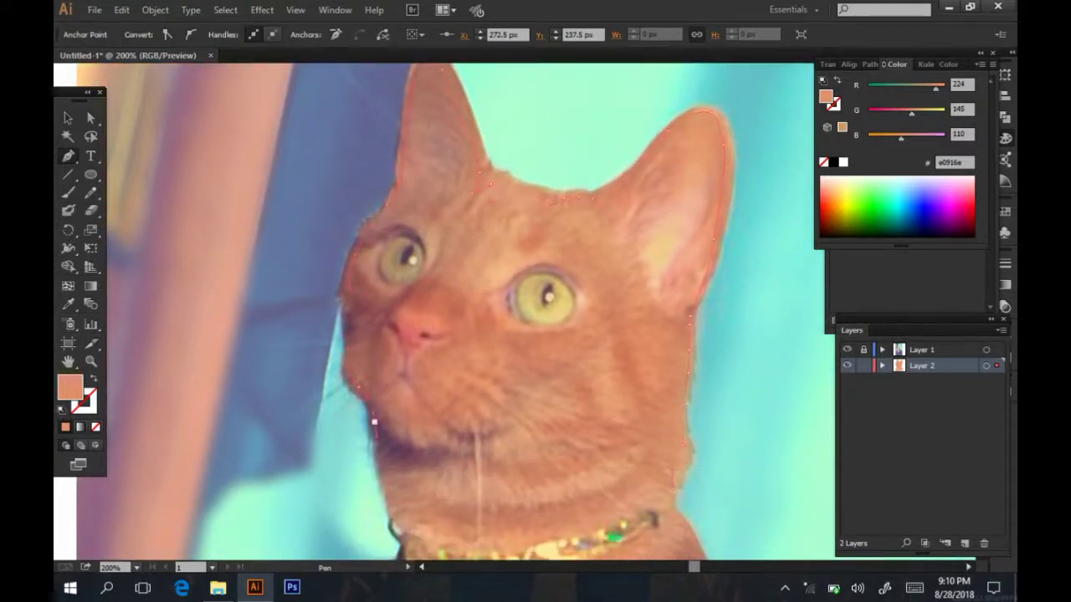
click(401, 517)
scroll(402, 518, down, 1)
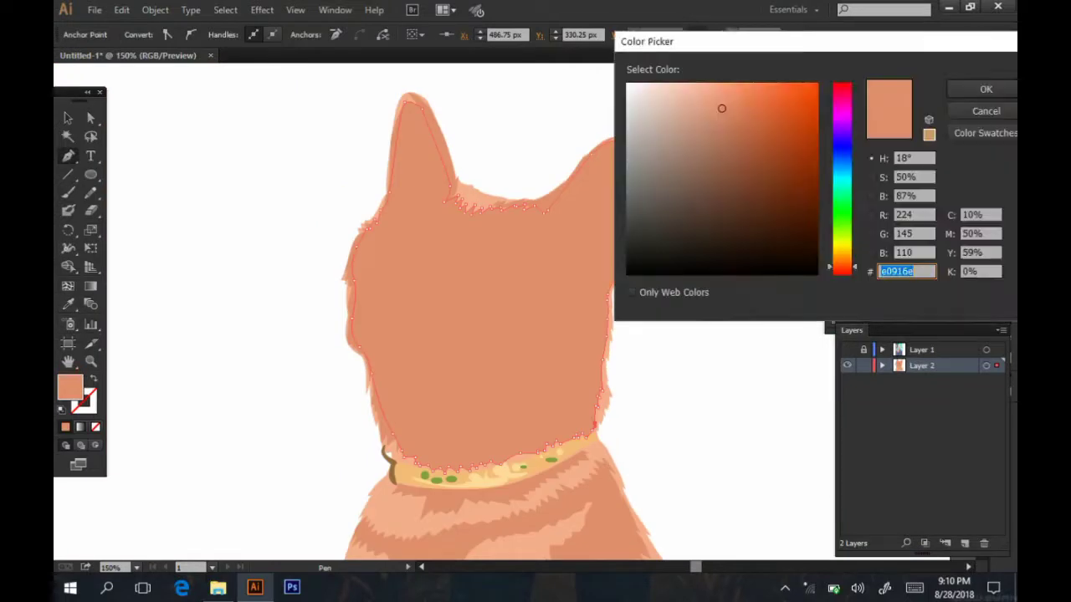
- Fill the head shape with a sampled peach, adjusted to eda483 in the Color Picker
key(i)
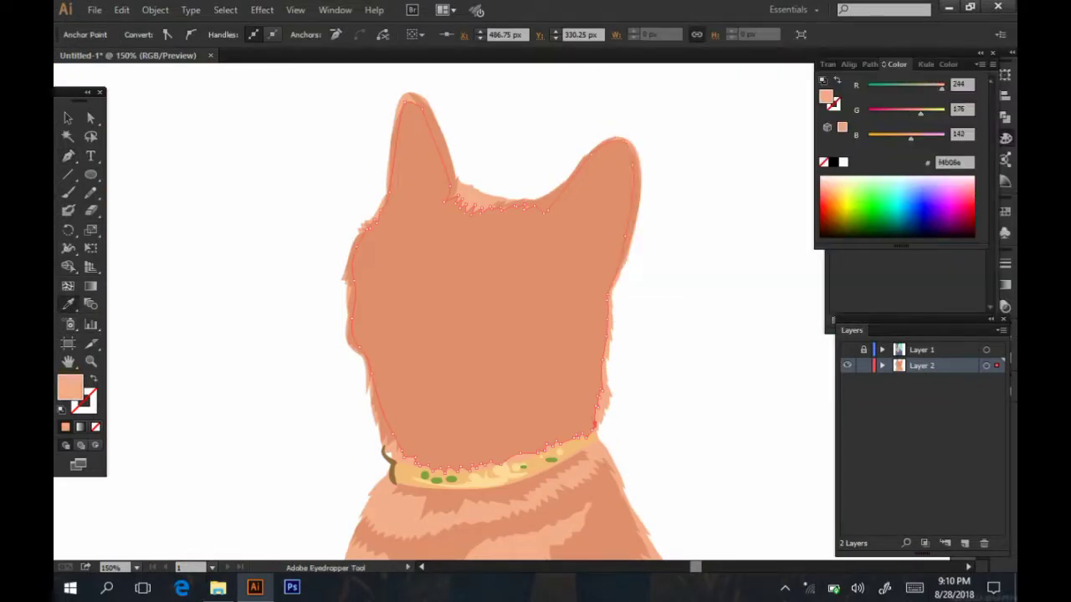
click(535, 536)
double_click(69, 386)
drag(704, 93, 712, 96)
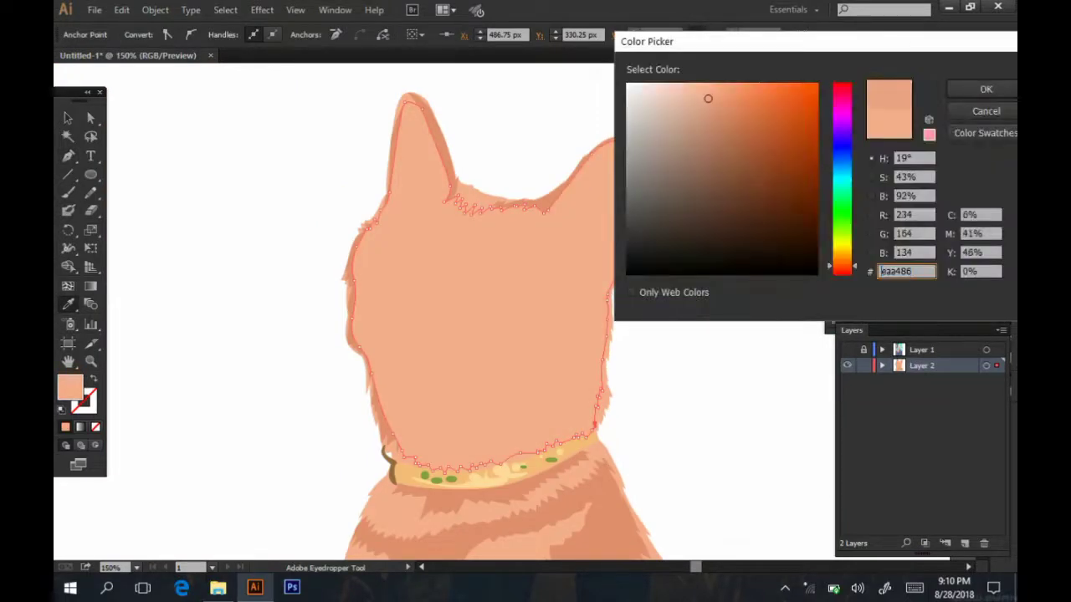
key(Return)
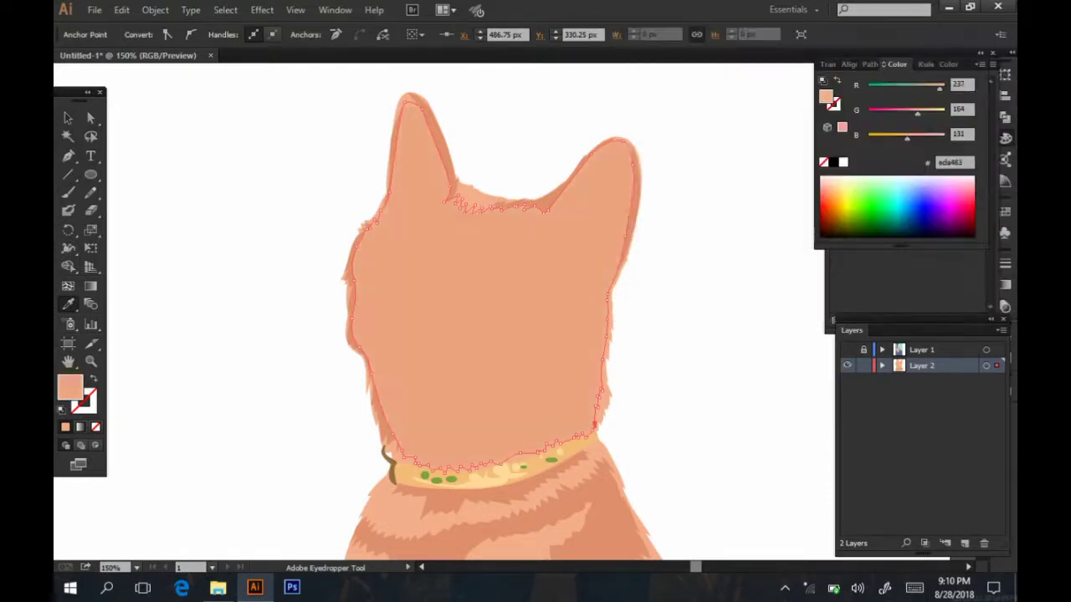
- Send the head shape behind the darker shading shapes with Ctrl+Shift+[
key(v)
key(ctrl+shift+bracketleft)
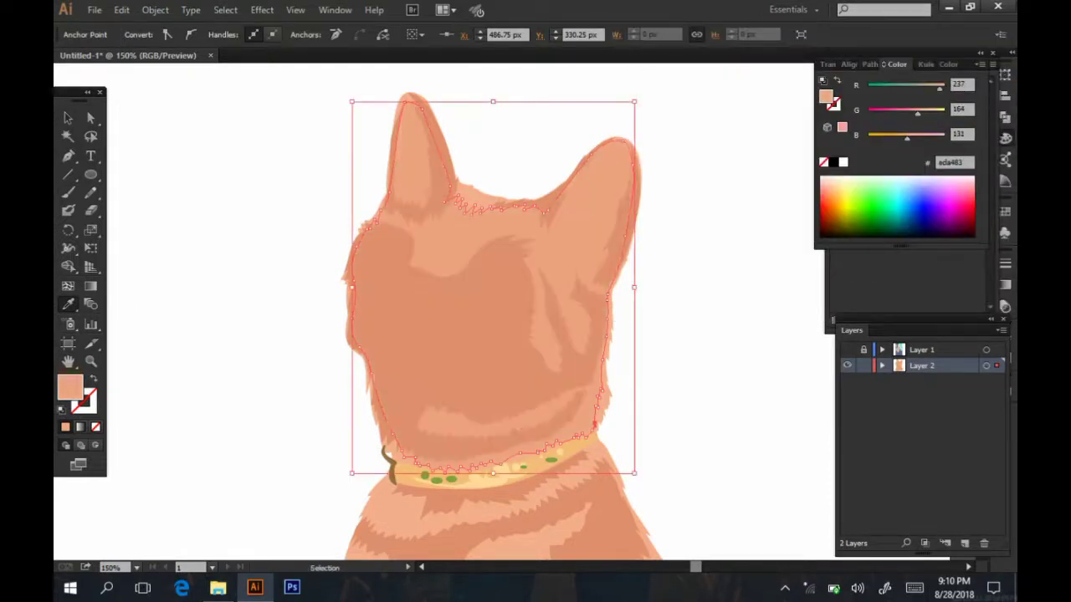
key(ctrl+shift+a)
key(i)
key(ctrl+plus)
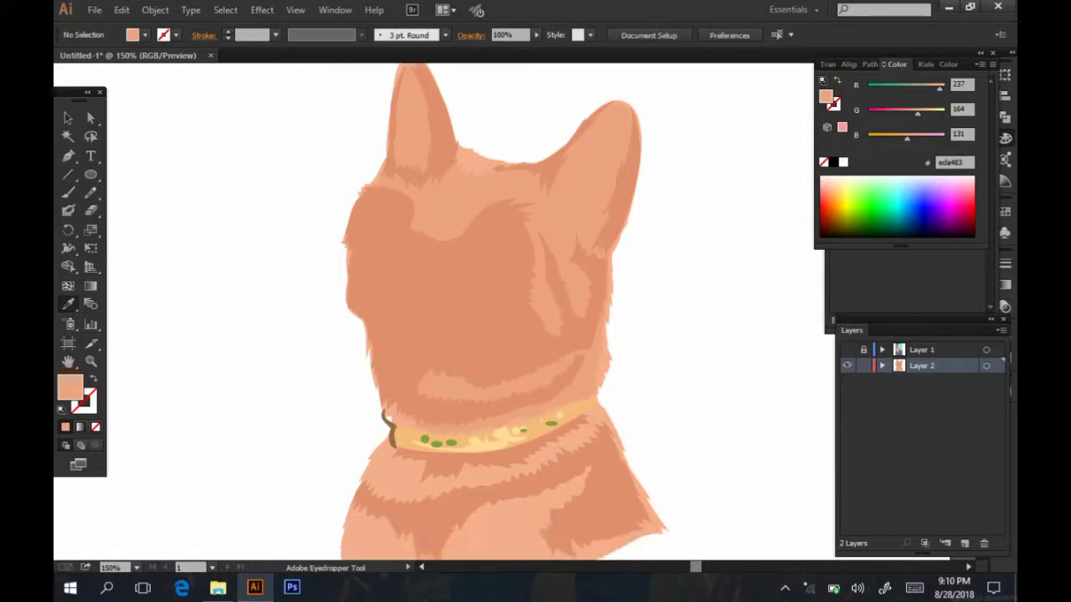
key(ctrl+z)
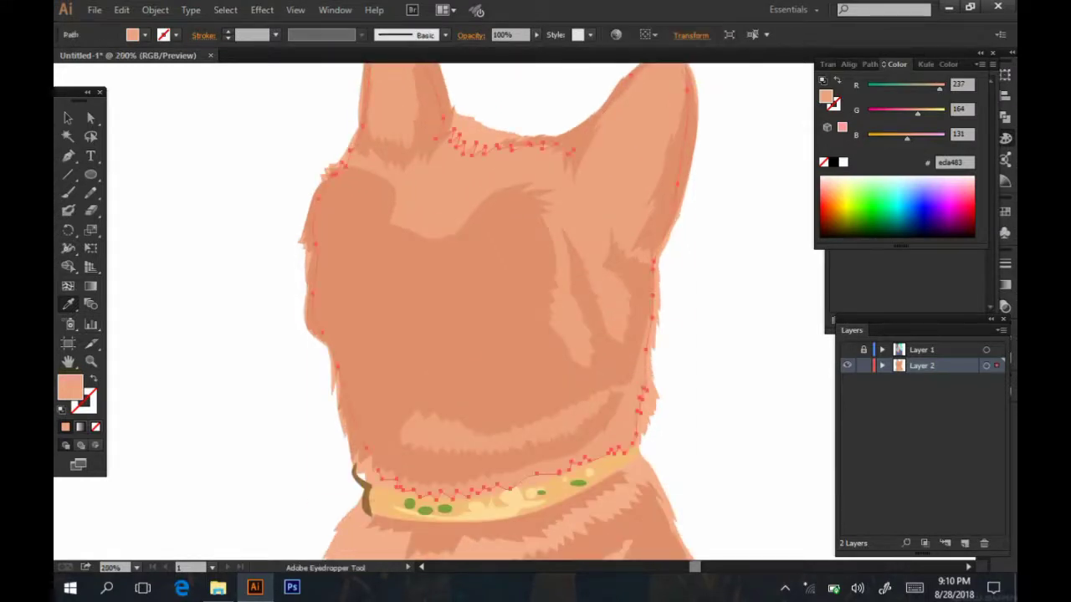
- Retint the head fill to f4a684 and show the cat photo again
click(602, 176)
double_click(826, 97)
drag(705, 90, 714, 91)
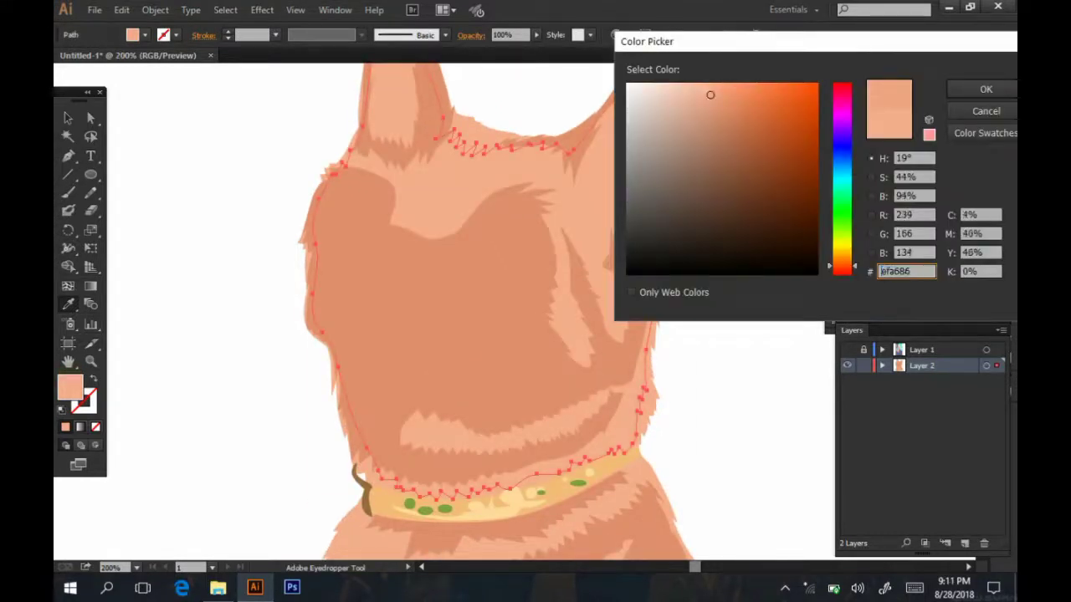
key(Escape)
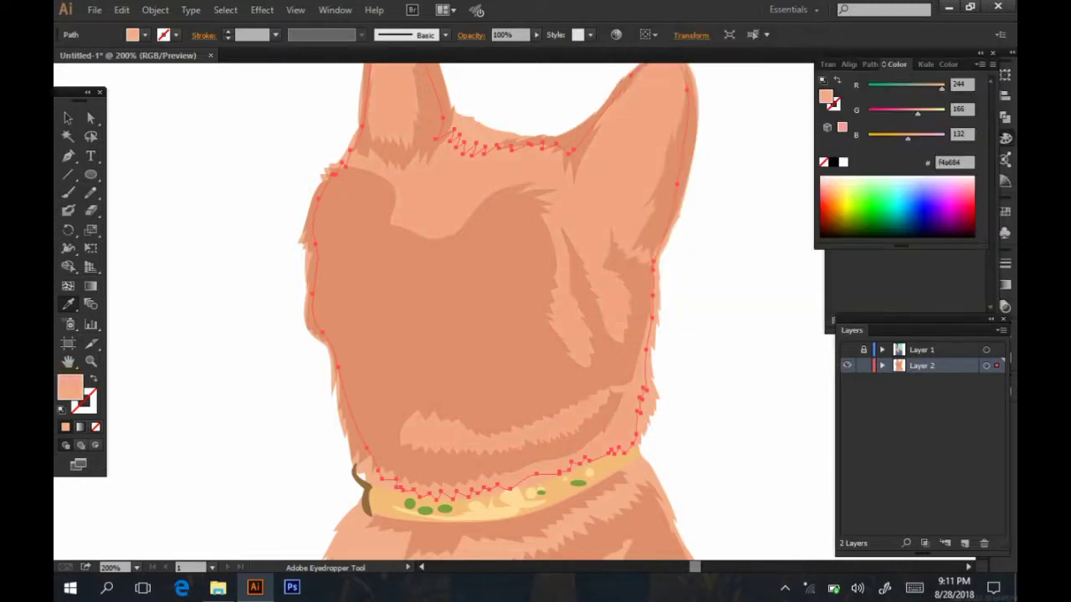
key(ctrl+shift+a)
key(ctrl+minus)
key(ctrl+minus)
key(ctrl+plus)
key(ctrl+plus)
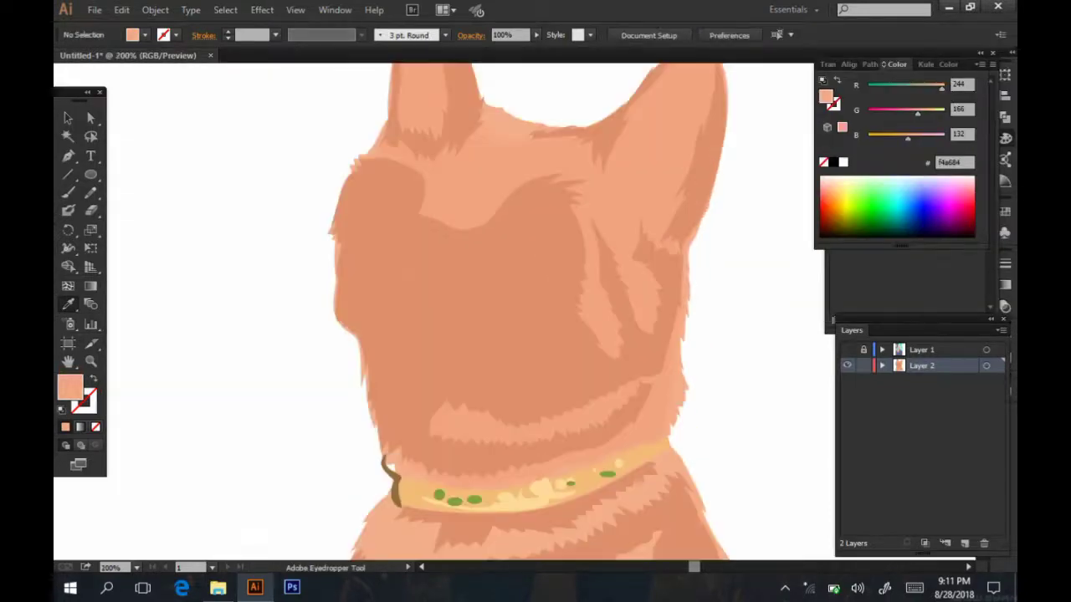
click(847, 350)
- Zoom to 300% on the face and make a first attempt at a shading path beside the nose
key(ctrl+plus)
drag(502, 251, 516, 372)
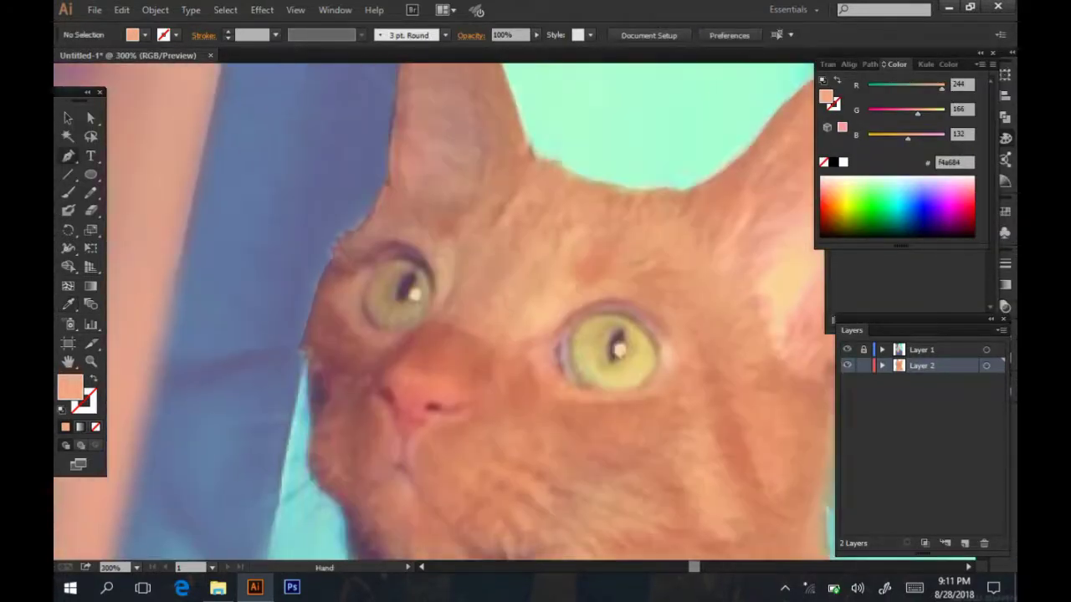
drag(502, 292, 502, 329)
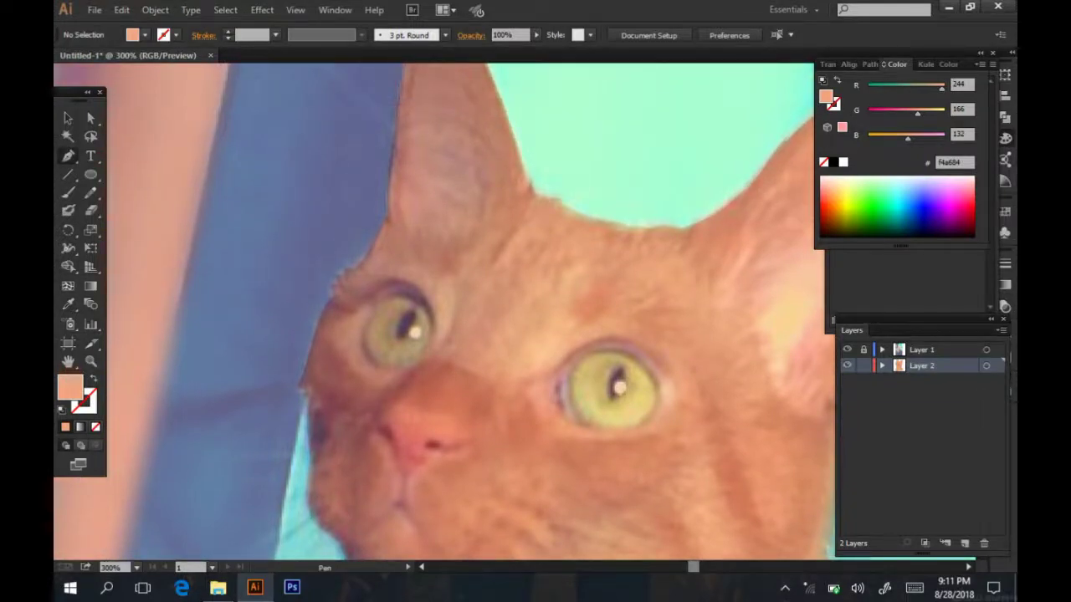
click(435, 362)
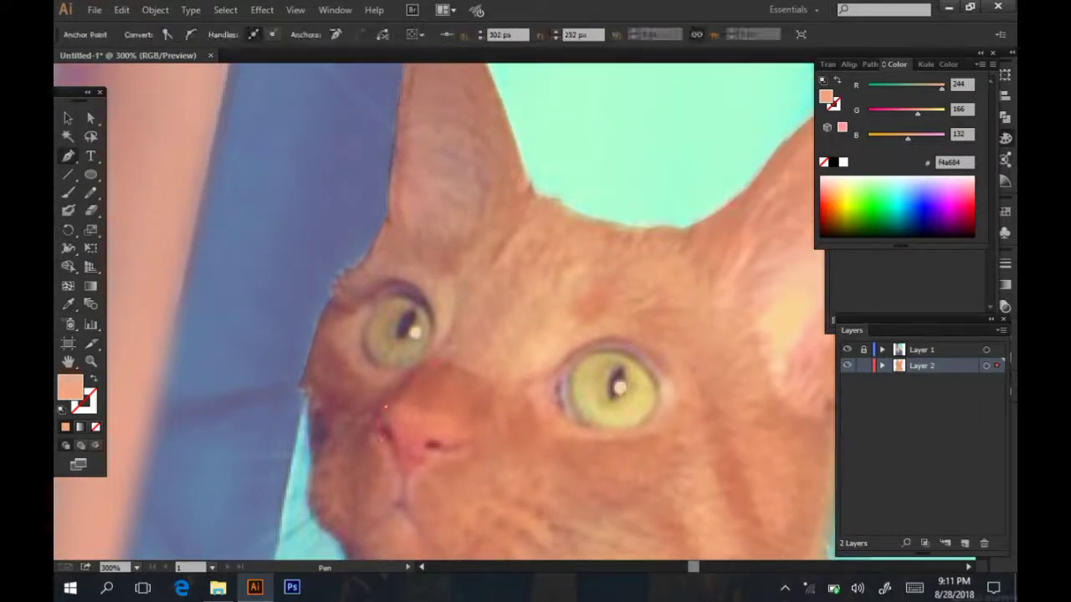
click(358, 530)
ctrl+click(343, 424)
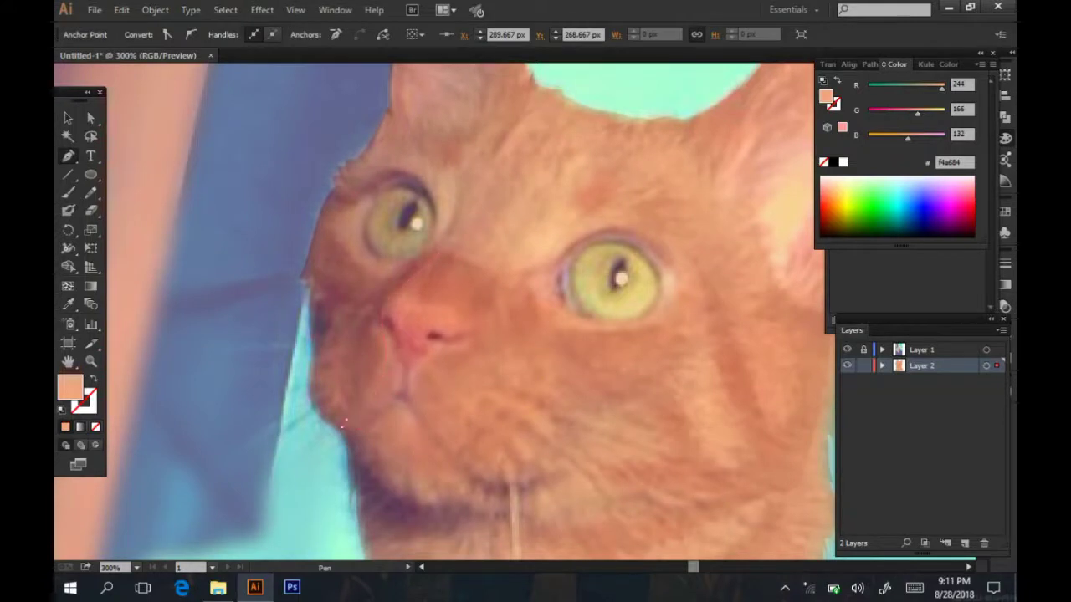
click(320, 393)
key(ctrl+z)
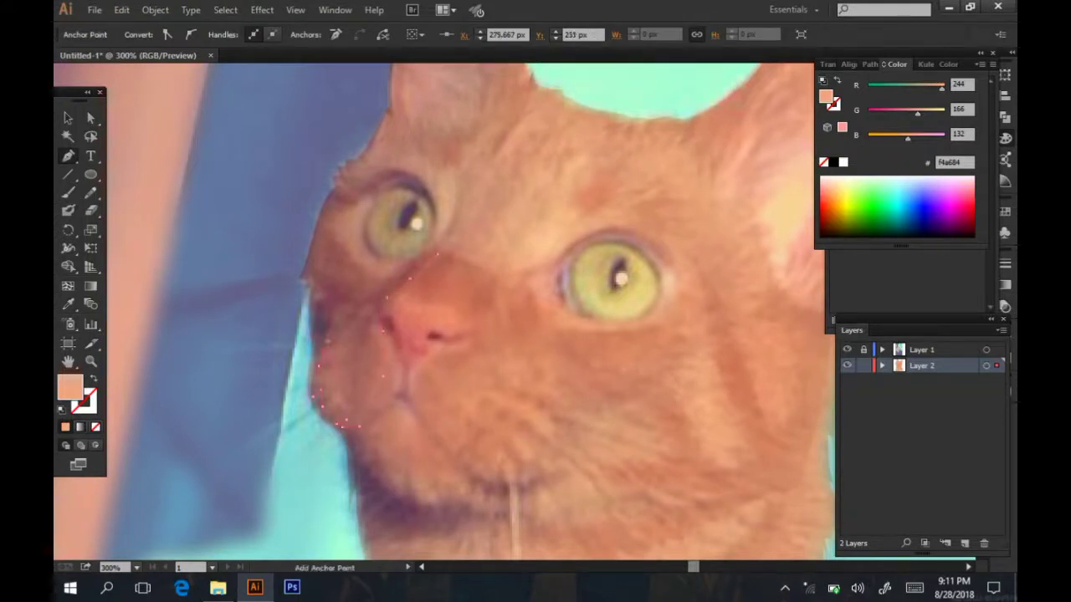
- Trace the shading outline from the nose down the muzzle and up around the left eye
click(322, 316)
click(327, 382)
click(385, 375)
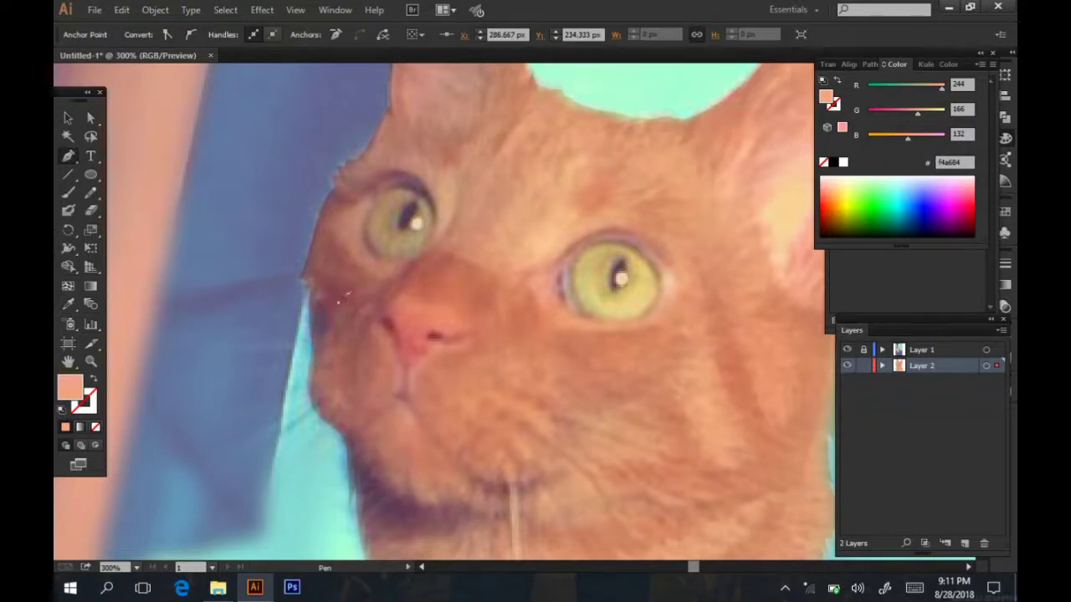
click(304, 272)
click(312, 240)
click(326, 207)
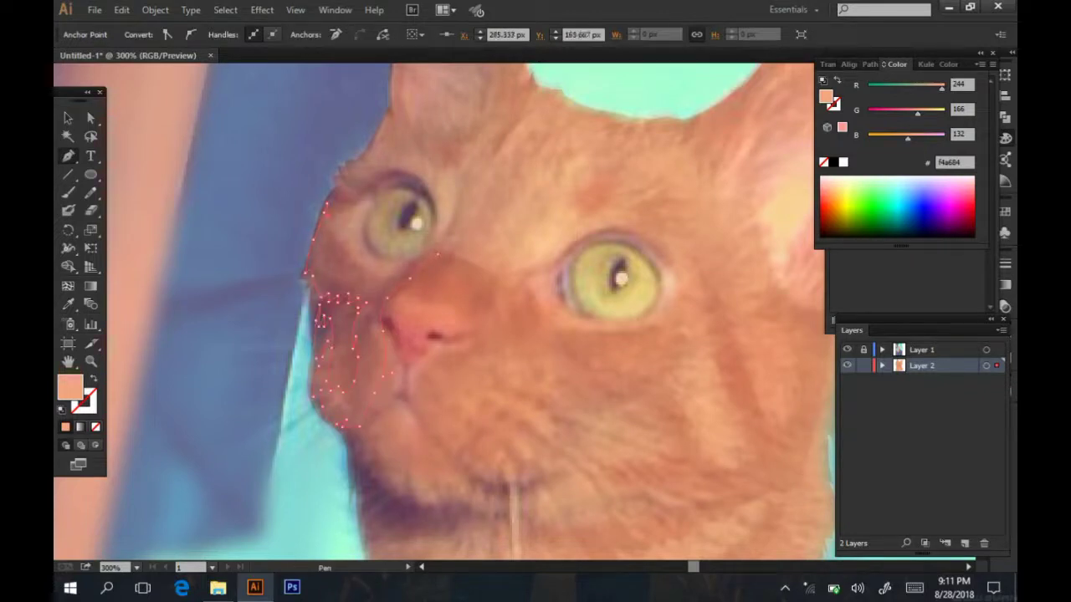
click(337, 179)
click(435, 251)
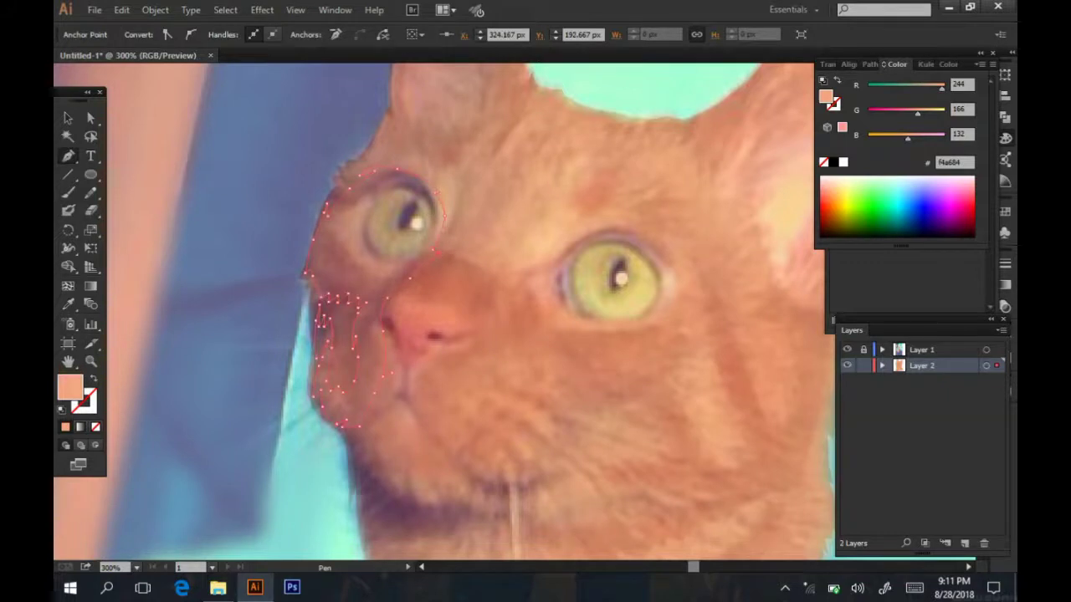
- Hide the photo, fill the patch with c47657, deselect, and zoom out to 150%
click(847, 350)
key(i)
click(535, 377)
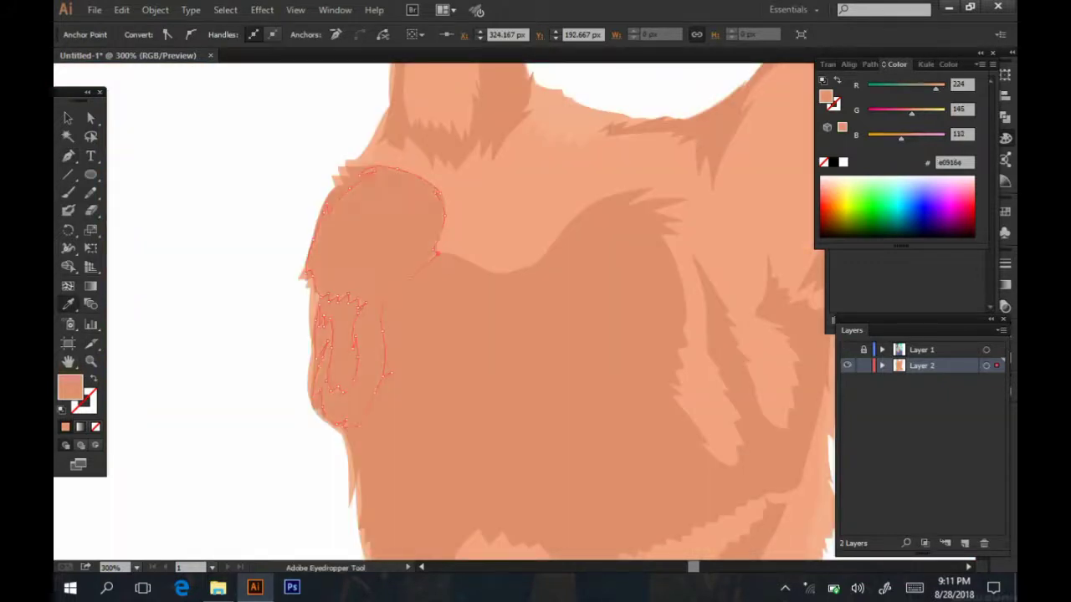
double_click(826, 97)
text(c47657)
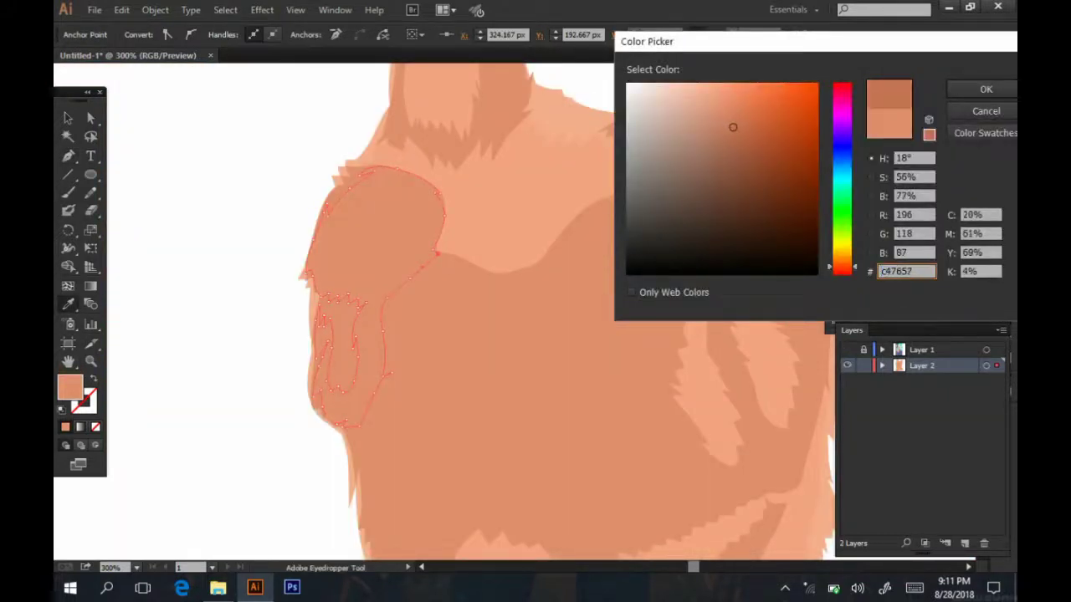
key(Return)
key(ctrl+shift+a)
key(ctrl+minus)
key(ctrl+minus)
- Show the photo again, zoom to 300%, and start a pen path down beside the nose
scroll(435, 309, up, 2)
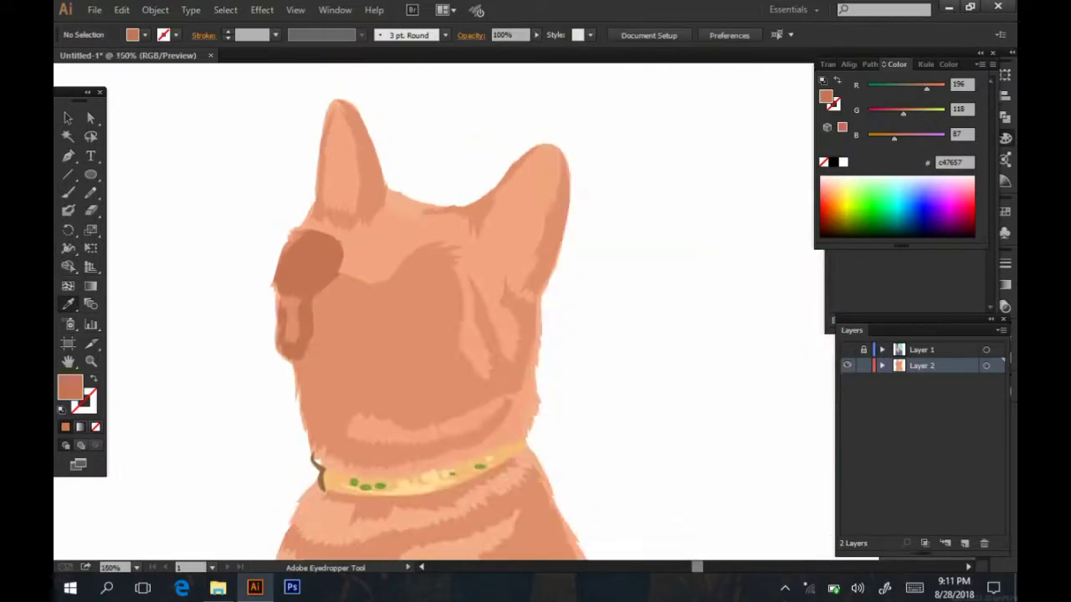
click(847, 350)
key(p)
key(ctrl+plus)
key(ctrl+plus)
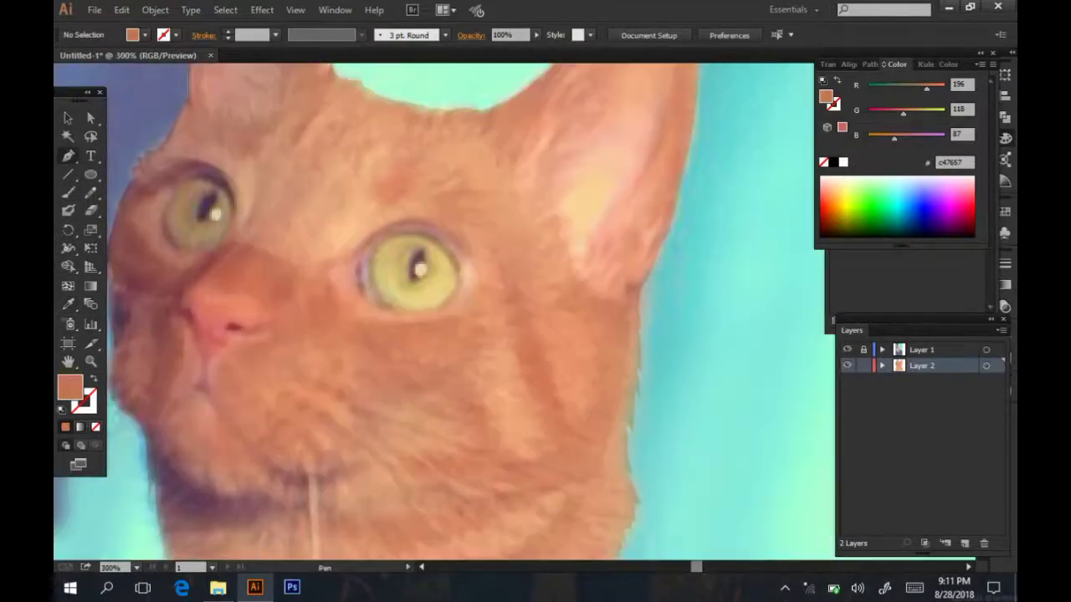
drag(287, 273, 371, 299)
click(371, 299)
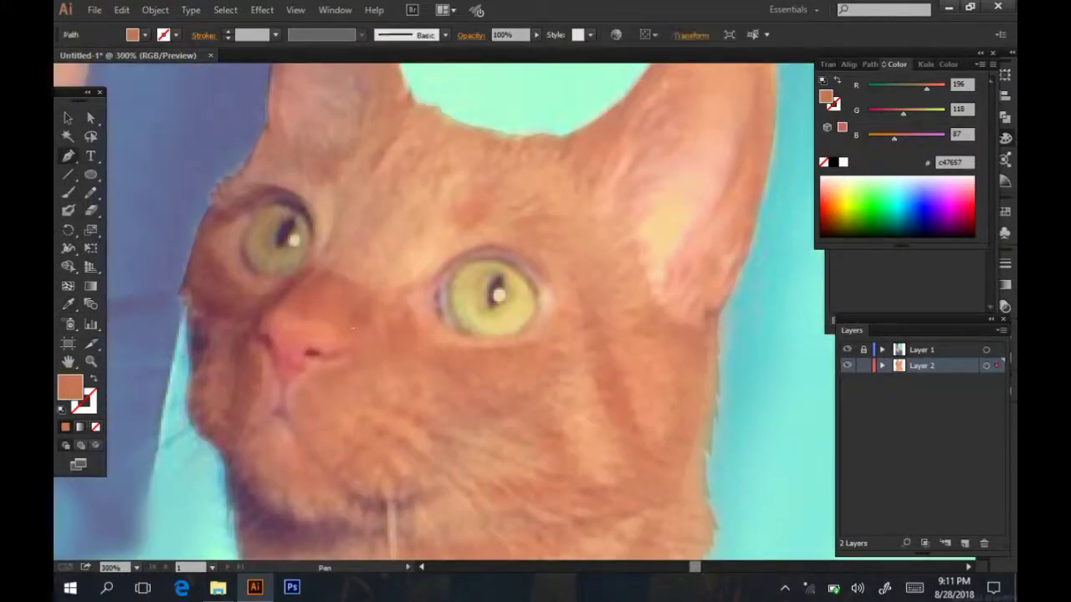
click(353, 330)
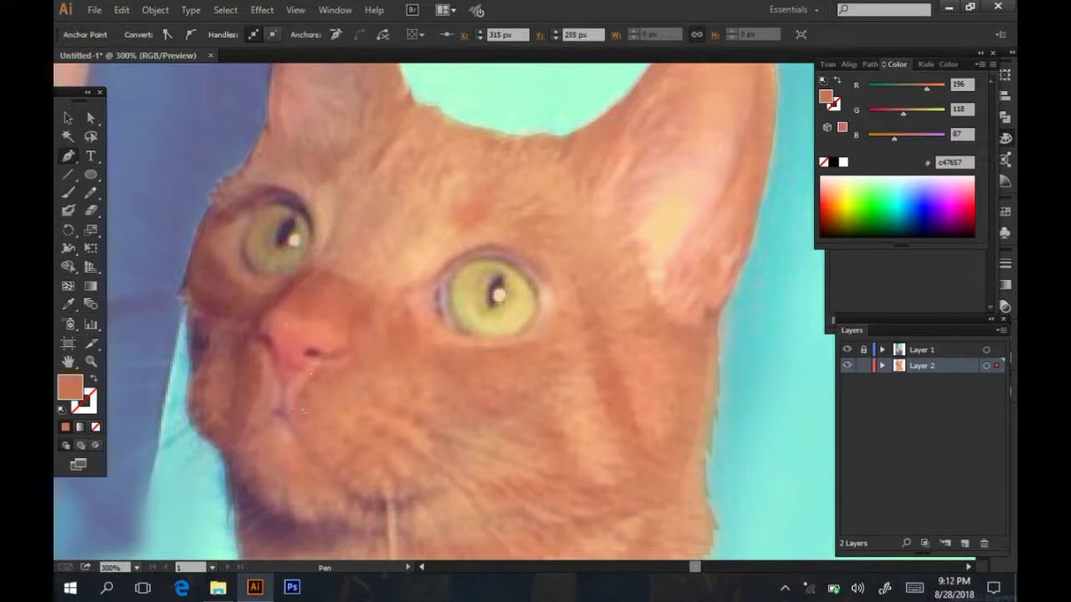
click(359, 379)
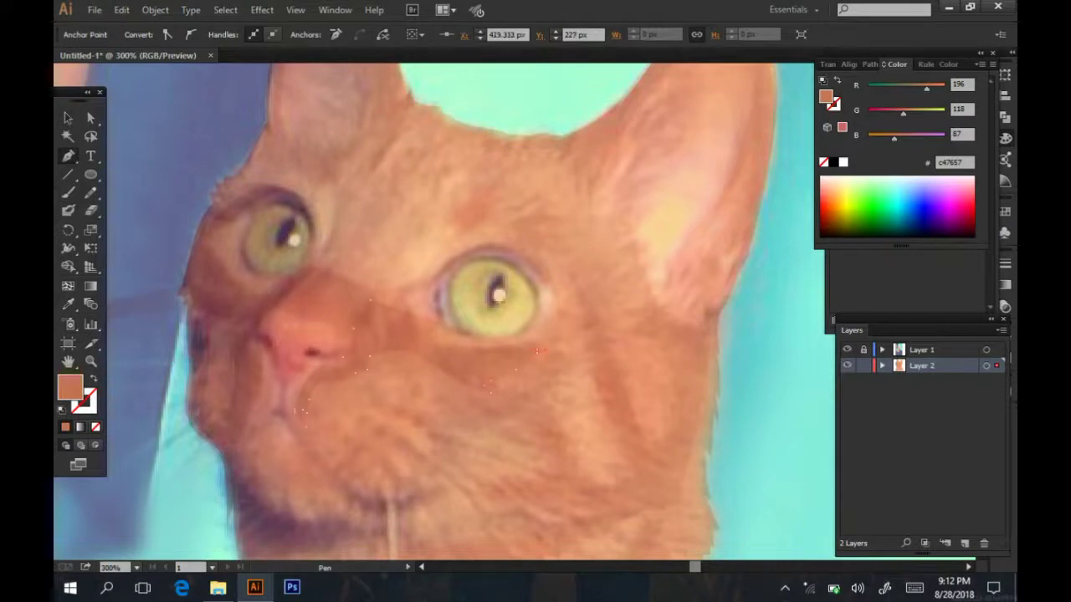
- Curve the path around the right eye, then restart a shading path along the muzzle
drag(545, 270, 556, 337)
click(479, 240)
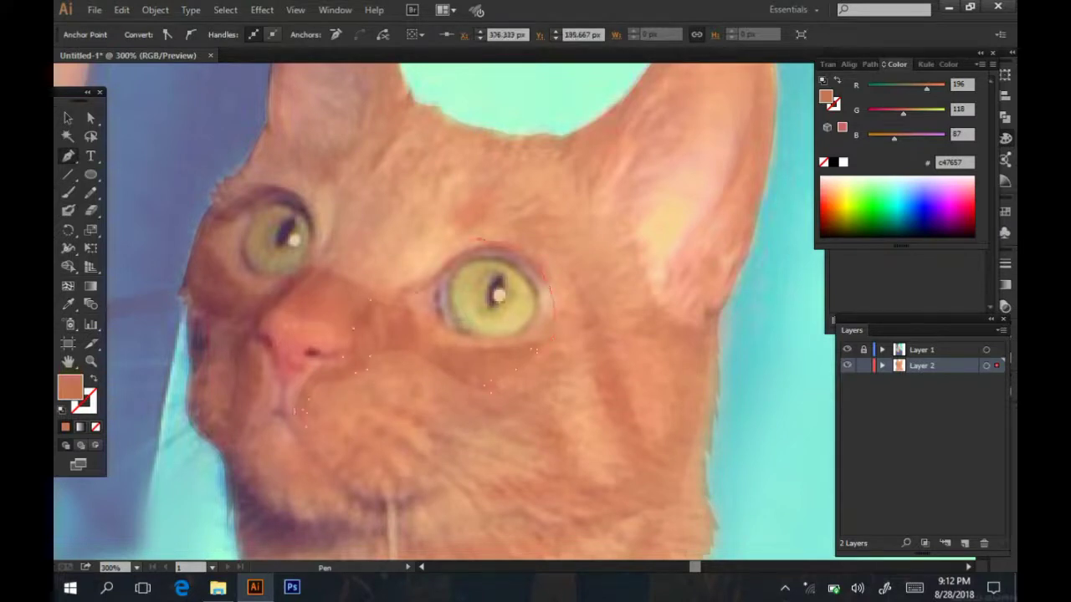
click(393, 297)
drag(370, 300, 349, 174)
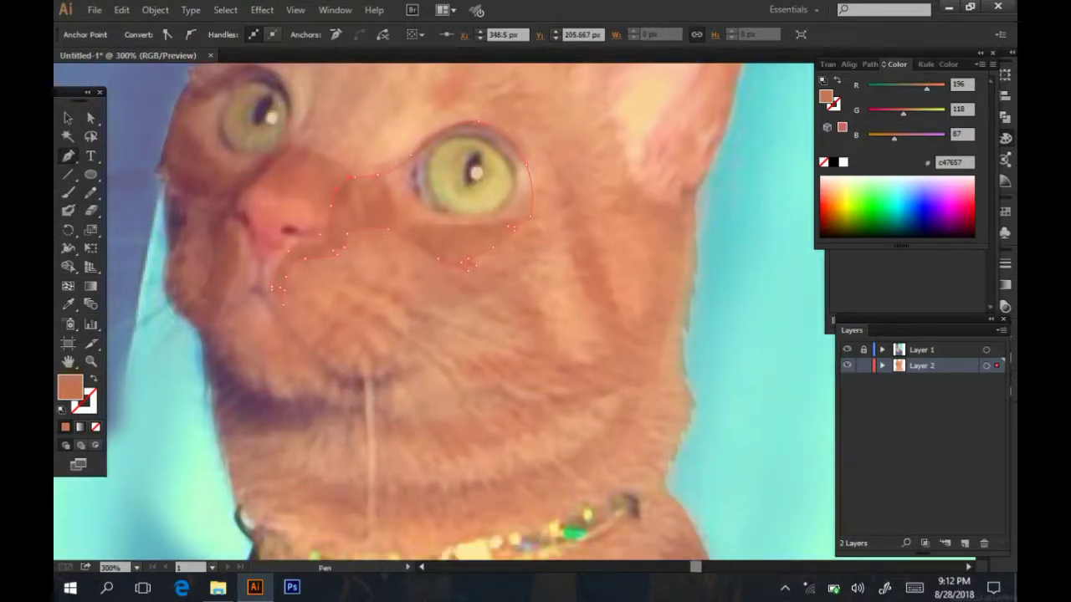
key(Escape)
click(418, 318)
drag(406, 356, 429, 355)
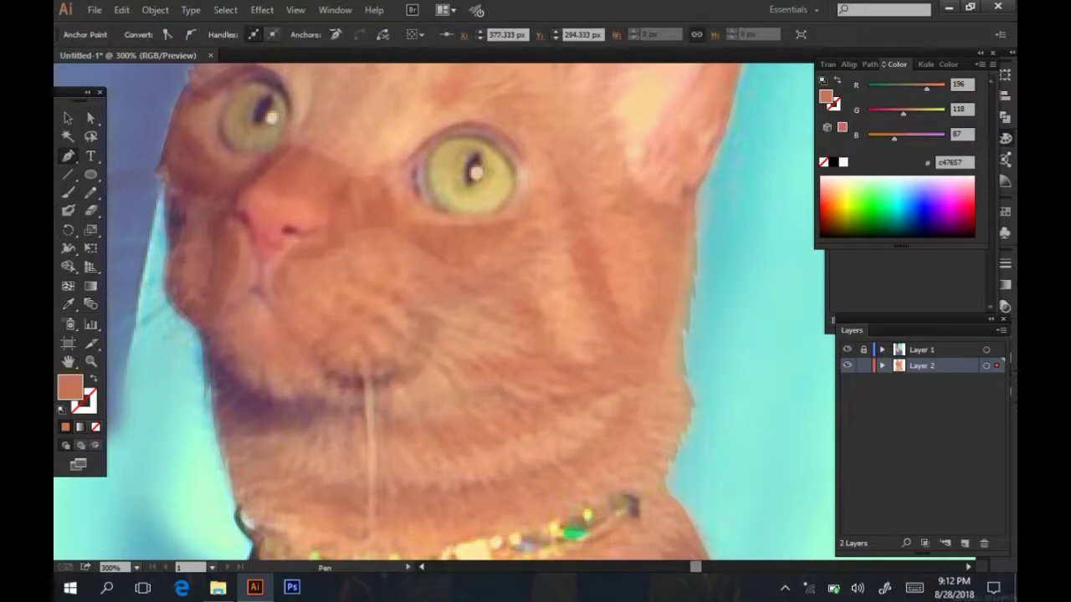
click(266, 309)
- Complete the muzzle shading shape and zoom out to check it
click(282, 287)
scroll(435, 309, down, 1)
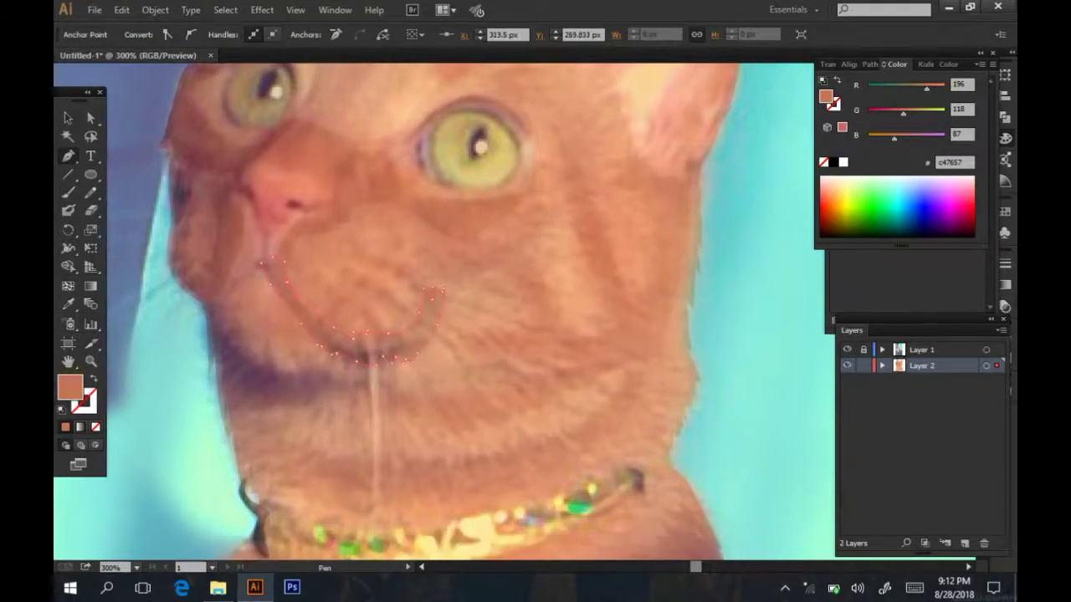
ctrl+click(211, 310)
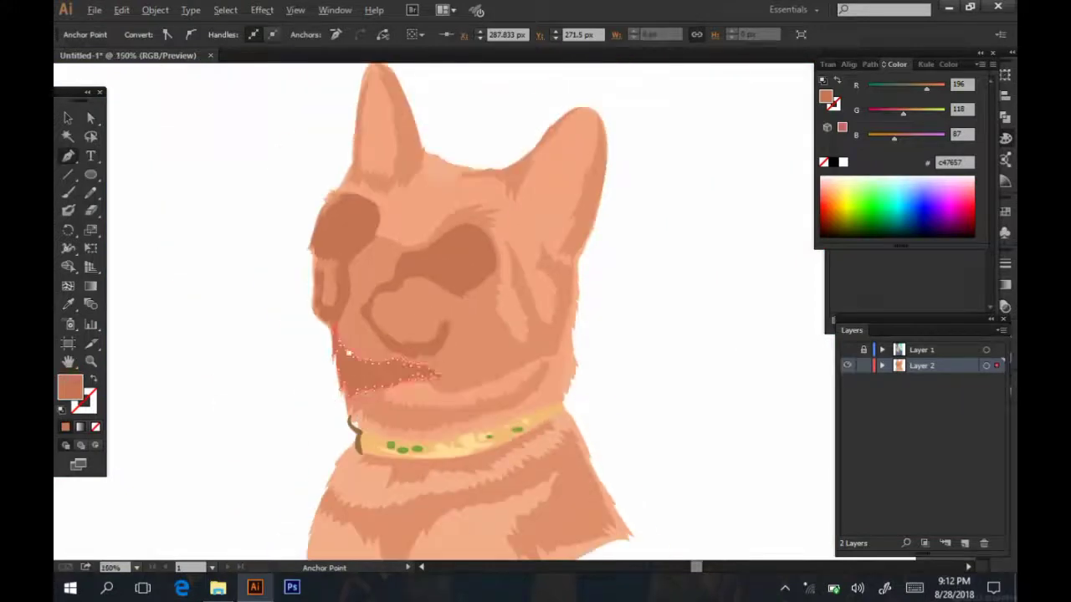
key(Escape)
key(ctrl+1)
key(ctrl+plus)
key(ctrl+plus)
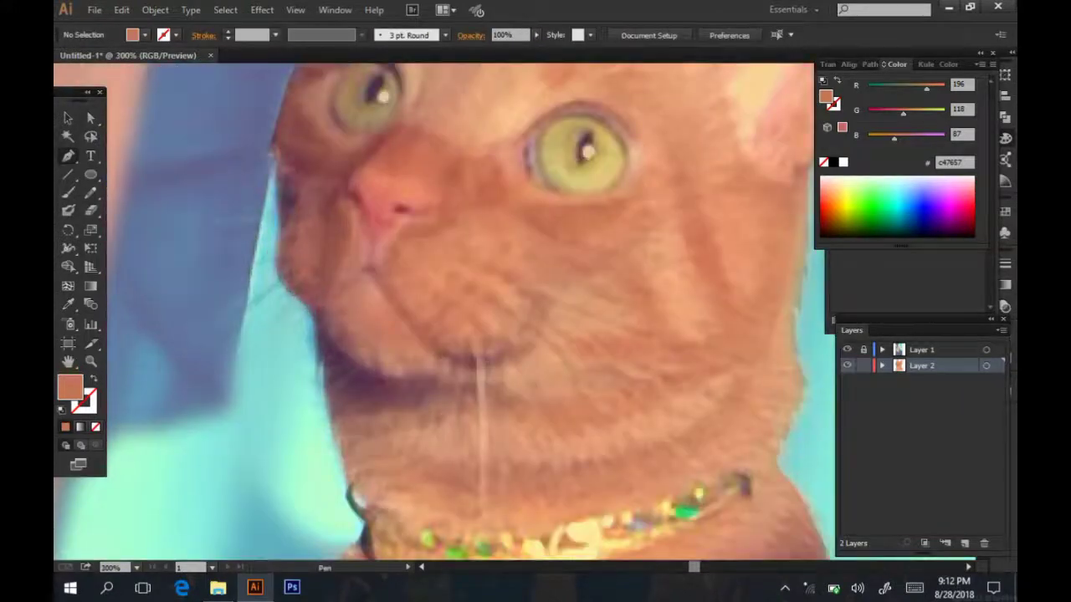
- Trace the jaw shadow, hide the photo, fill it dark brown 844d39, and zoom out
click(328, 365)
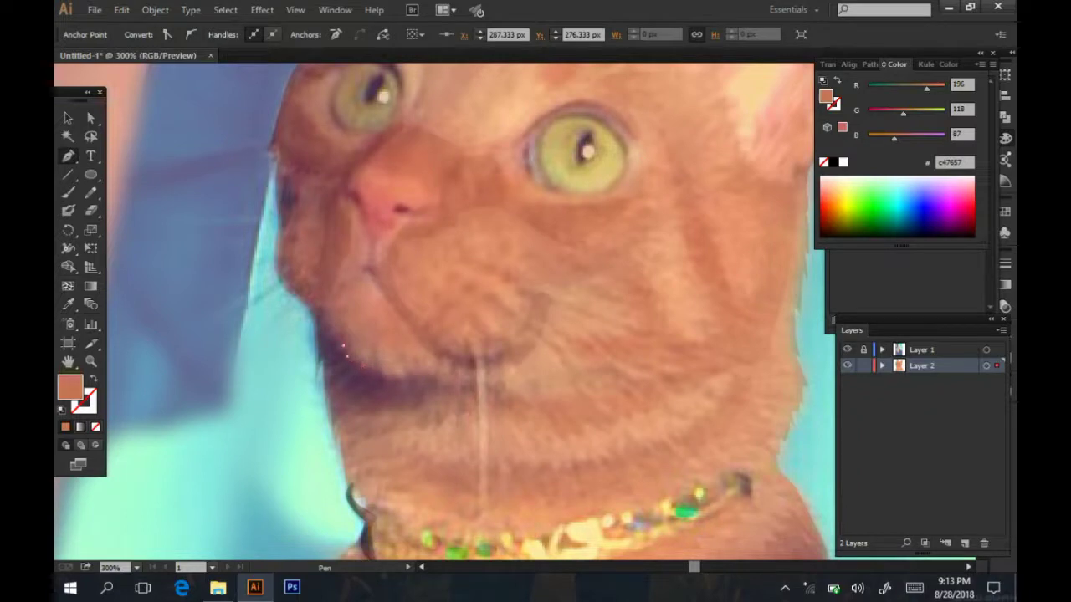
click(332, 339)
click(847, 350)
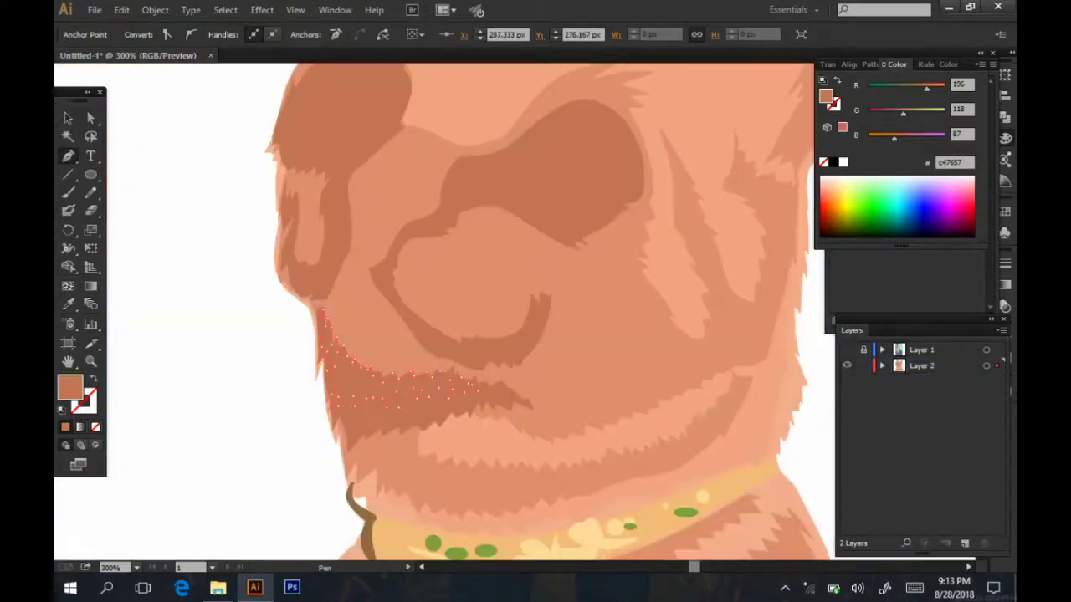
double_click(826, 97)
text(844d39)
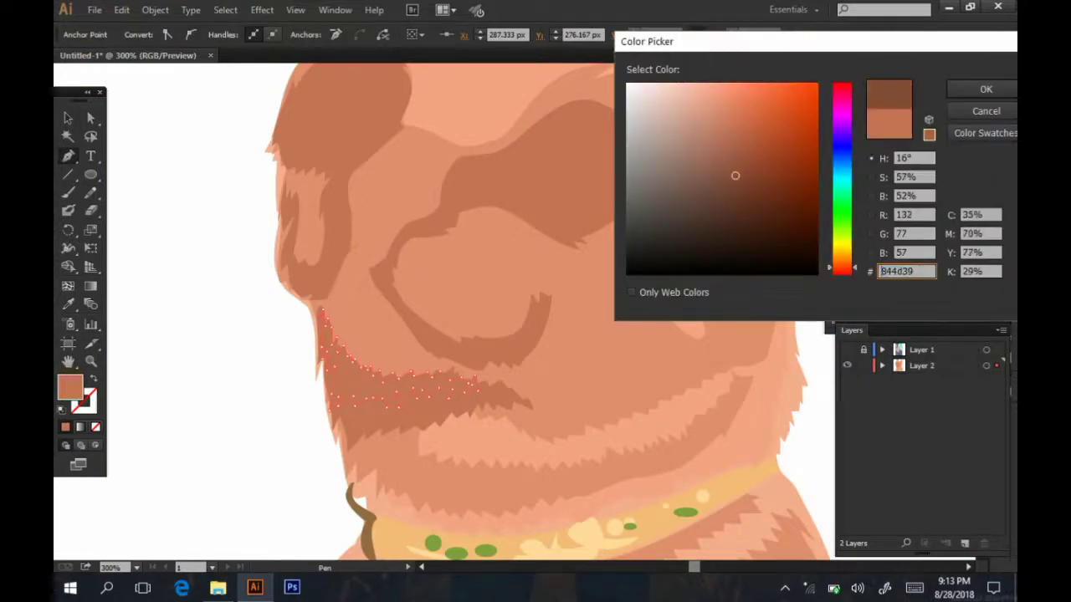
key(Return)
key(ctrl+shift+a)
key(ctrl+minus)
key(ctrl+minus)
key(ctrl+minus)
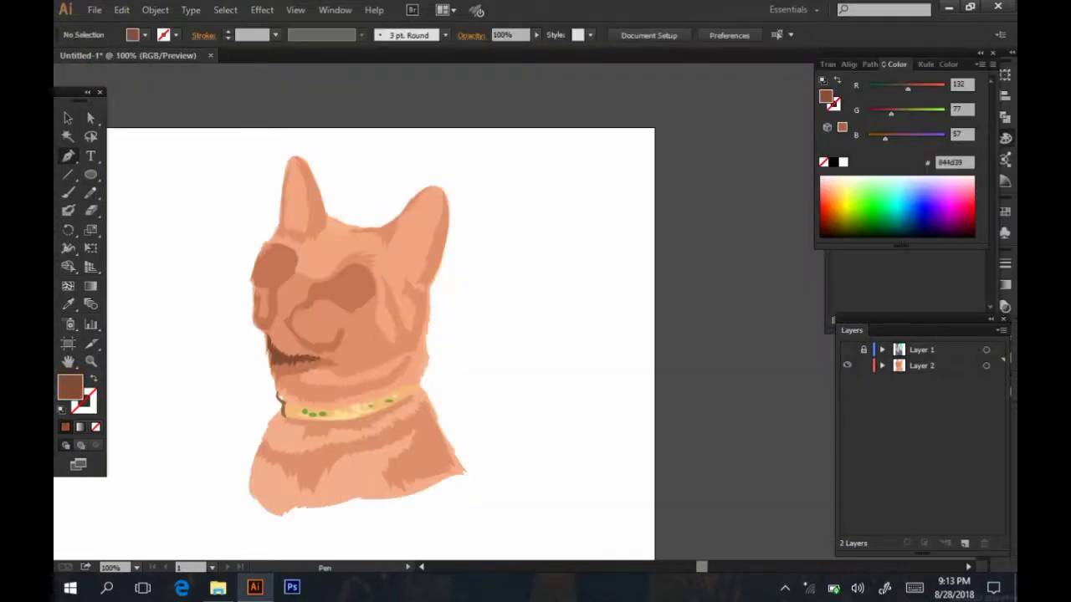
scroll(381, 334, down, 1)
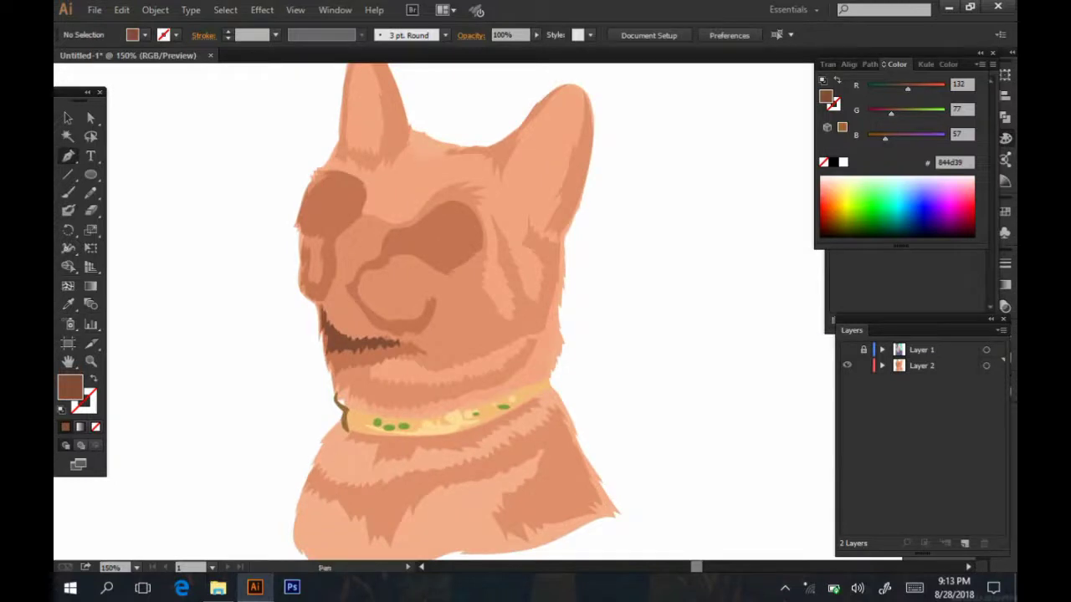
- Show the photo, zoom in on the neck, and start a path along the collar's bottom edge
click(847, 349)
key(ctrl+plus)
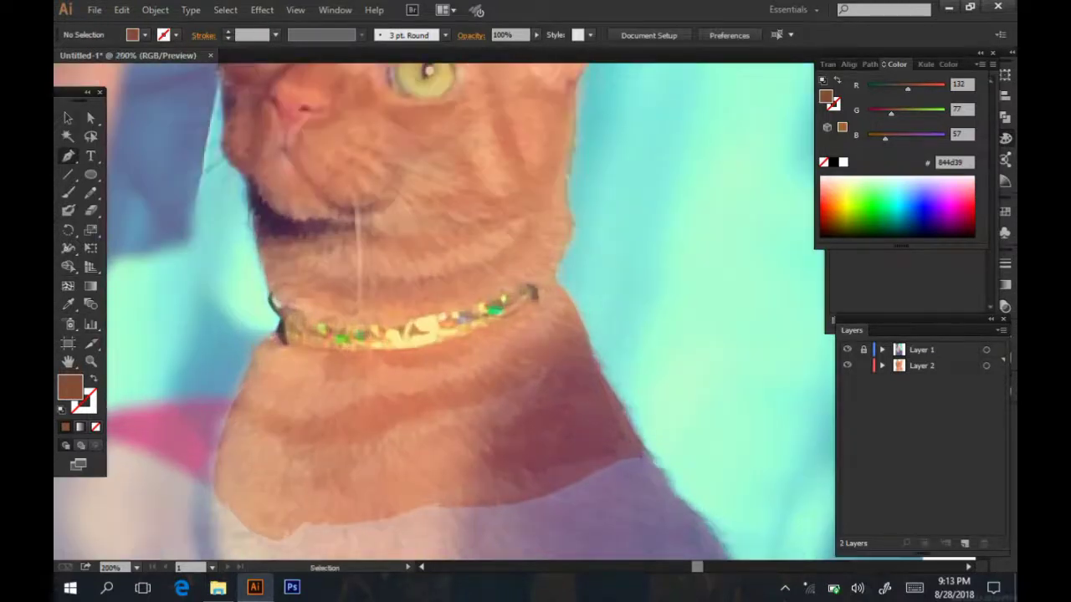
key(ctrl+z)
key(ctrl+z)
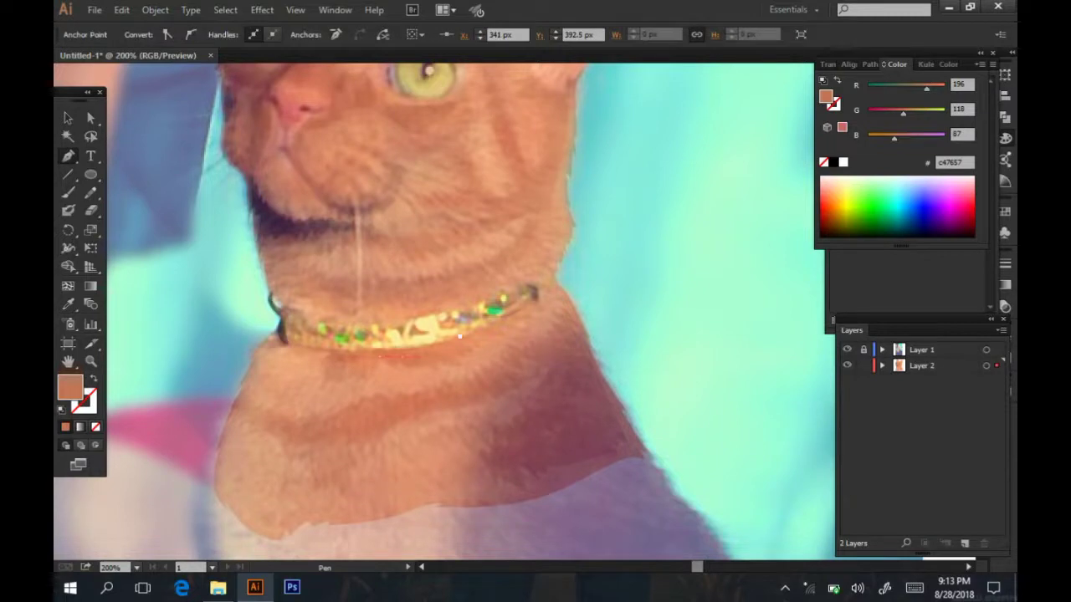
click(442, 343)
key(ctrl+shift+z)
click(330, 354)
scroll(330, 353, up, 2)
scroll(330, 353, down, 2)
scroll(330, 339, down, 1)
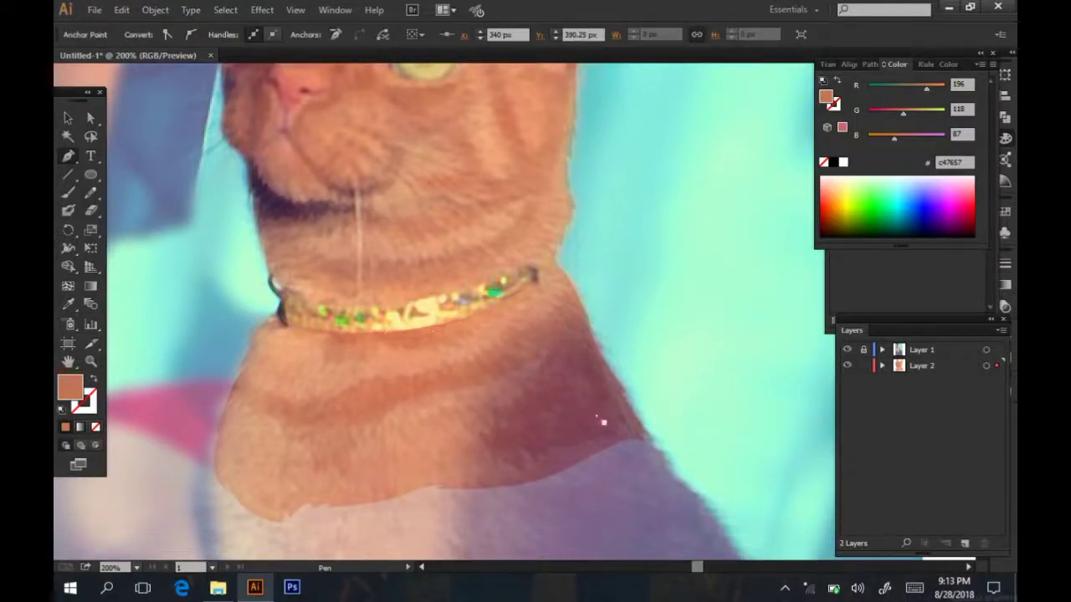
- Close the neck shadow shape below the collar, hide the photo, and zoom out
click(500, 435)
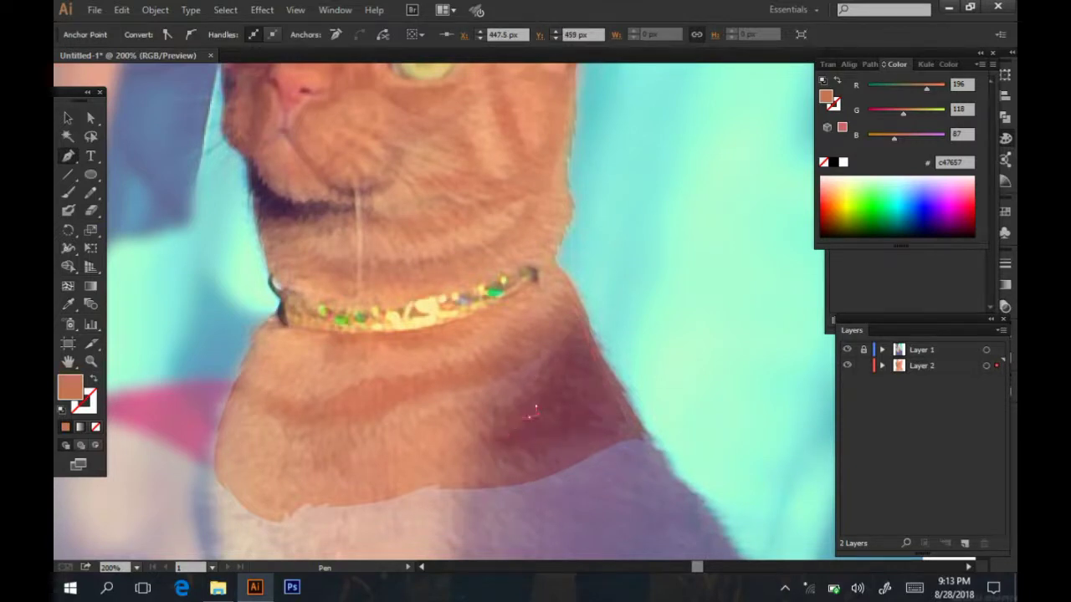
click(569, 338)
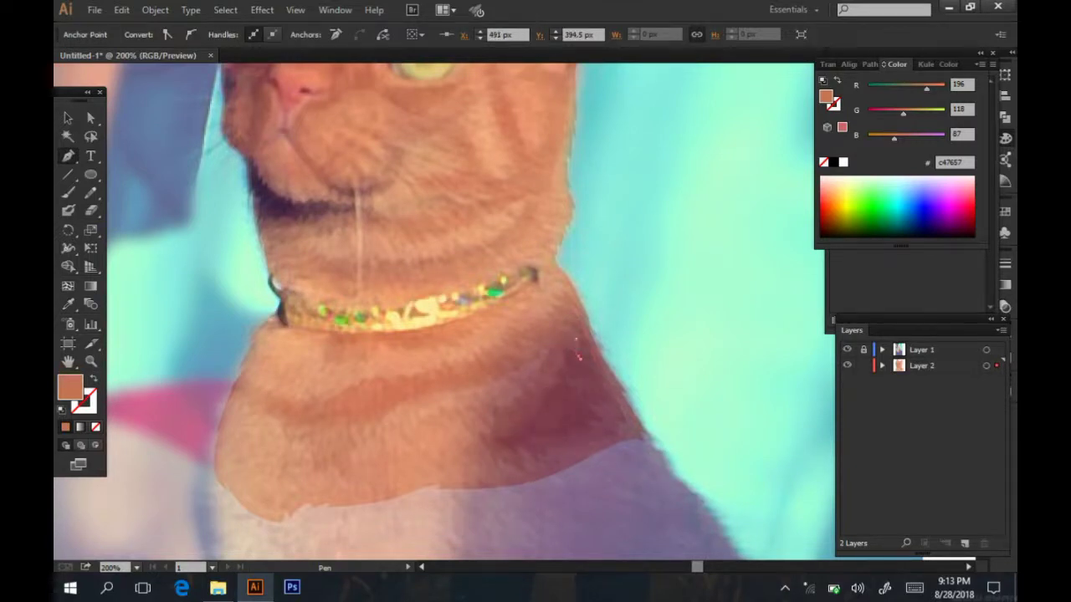
click(577, 321)
click(846, 350)
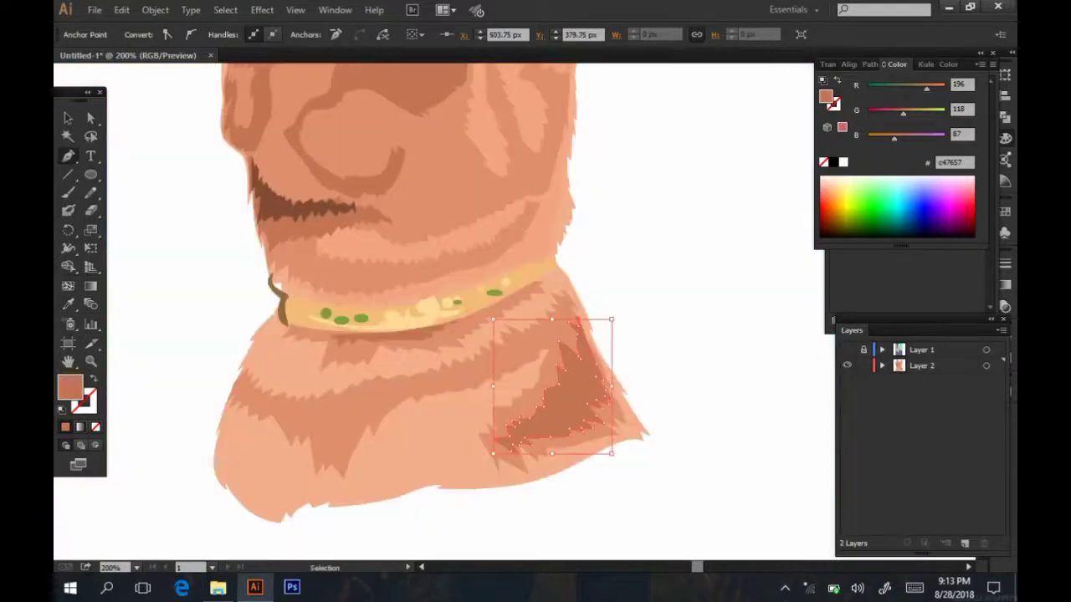
key(ctrl+shift+a)
key(ctrl+minus)
key(ctrl+minus)
key(ctrl+minus)
key(ctrl+minus)
- Zoom in and start a shading path with anchors inside the right ear
scroll(553, 220, up, 4)
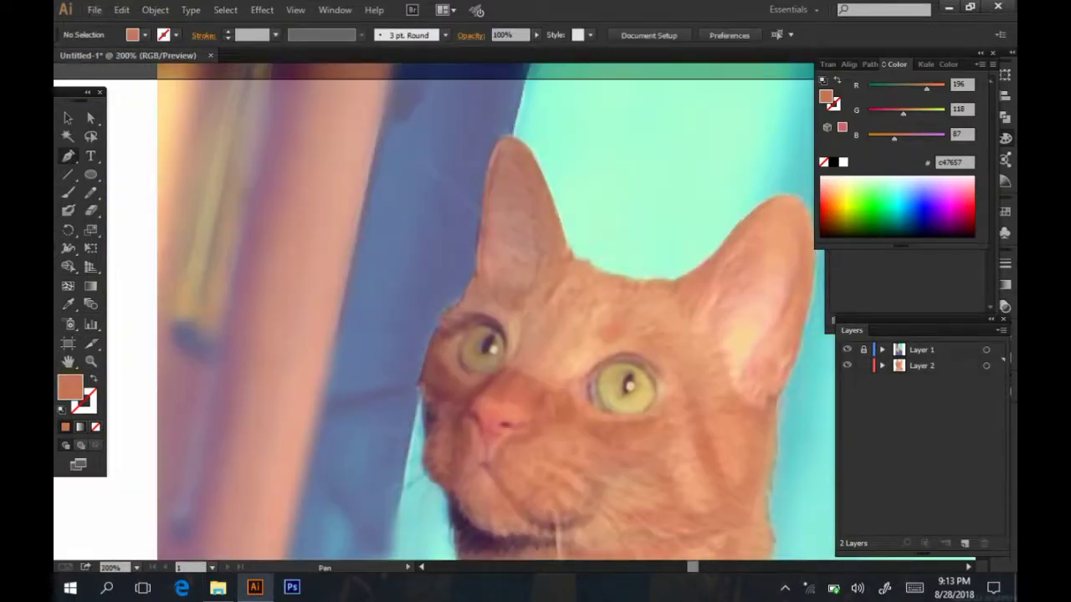
scroll(503, 197, up, 1)
click(576, 301)
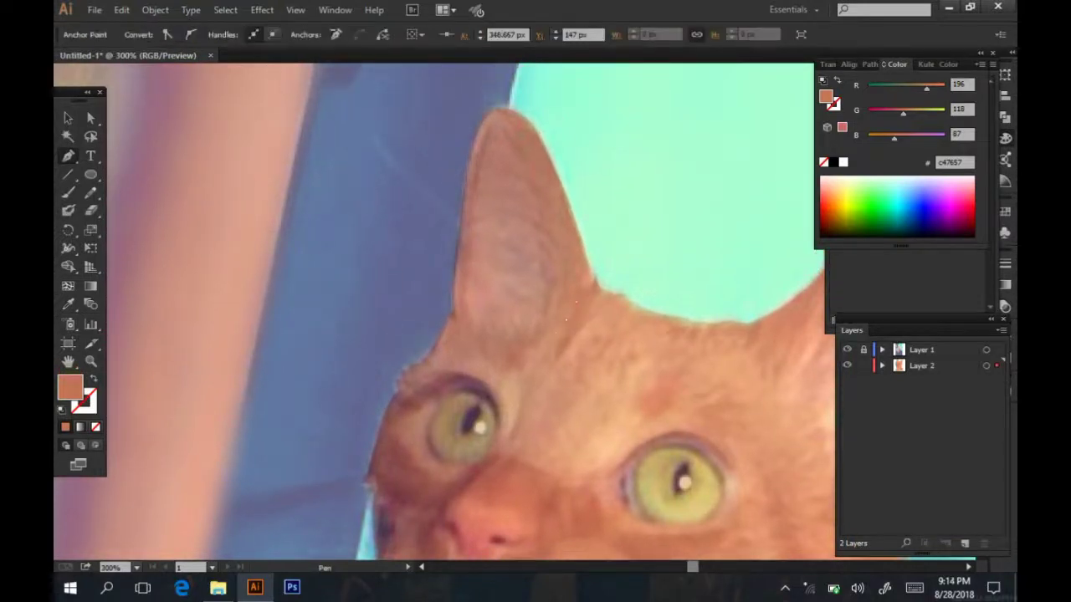
click(555, 345)
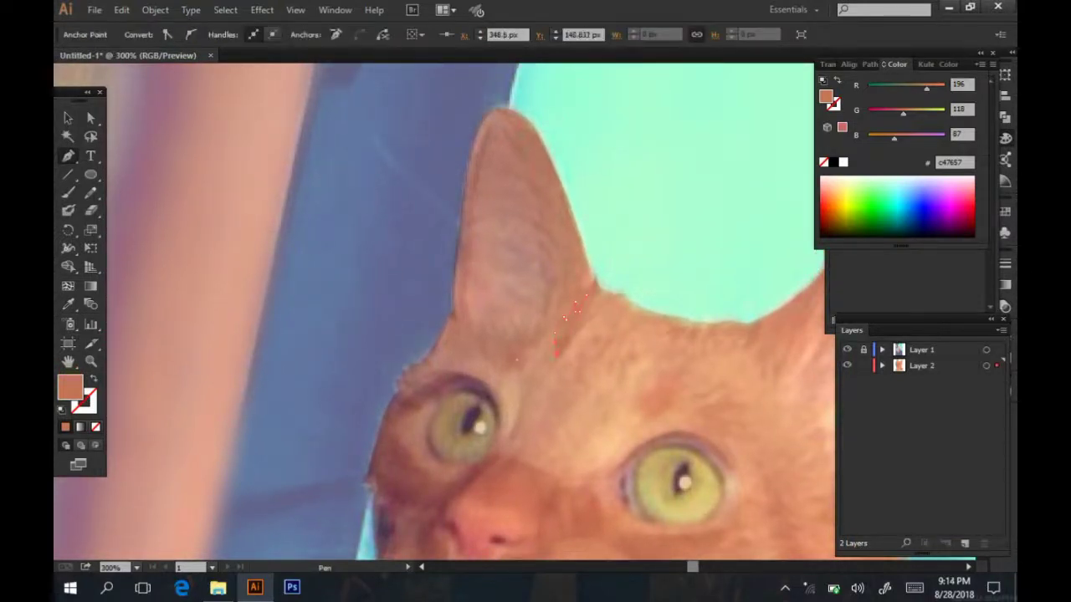
click(516, 358)
scroll(435, 309, right, 3)
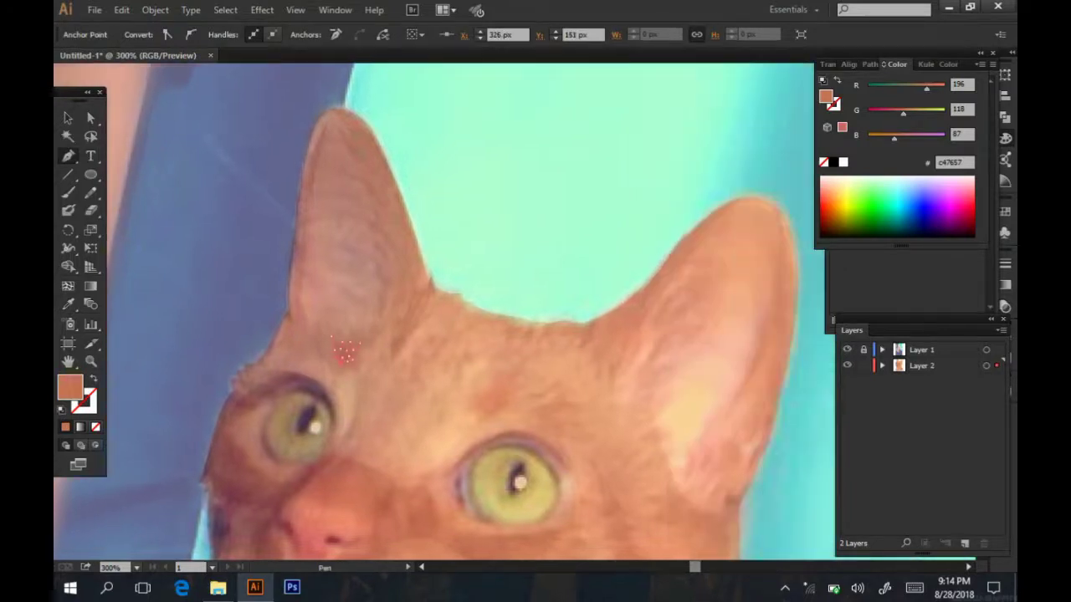
- Add anchors along the ear edges and end with a curved anchor at the right ear's base
click(290, 273)
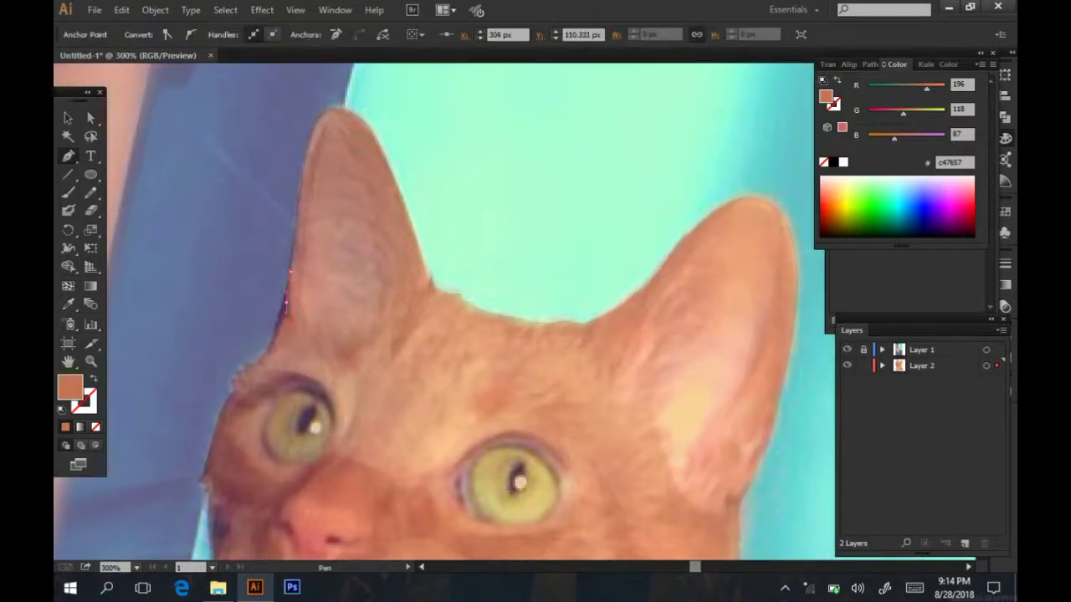
click(264, 360)
scroll(435, 309, right, 3)
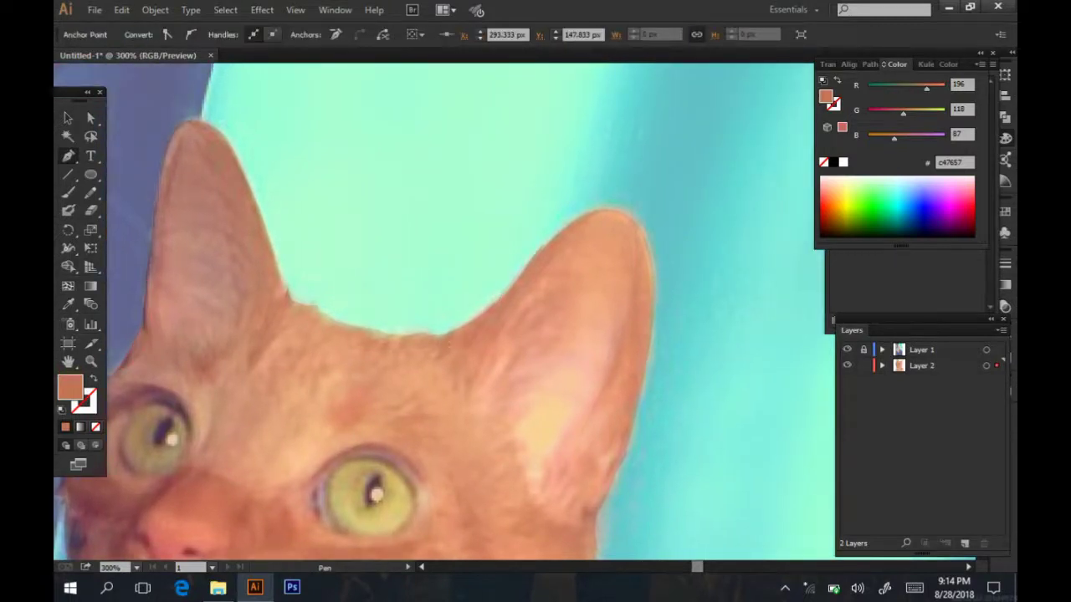
click(500, 297)
scroll(436, 310, down, 3)
key(ctrl+z)
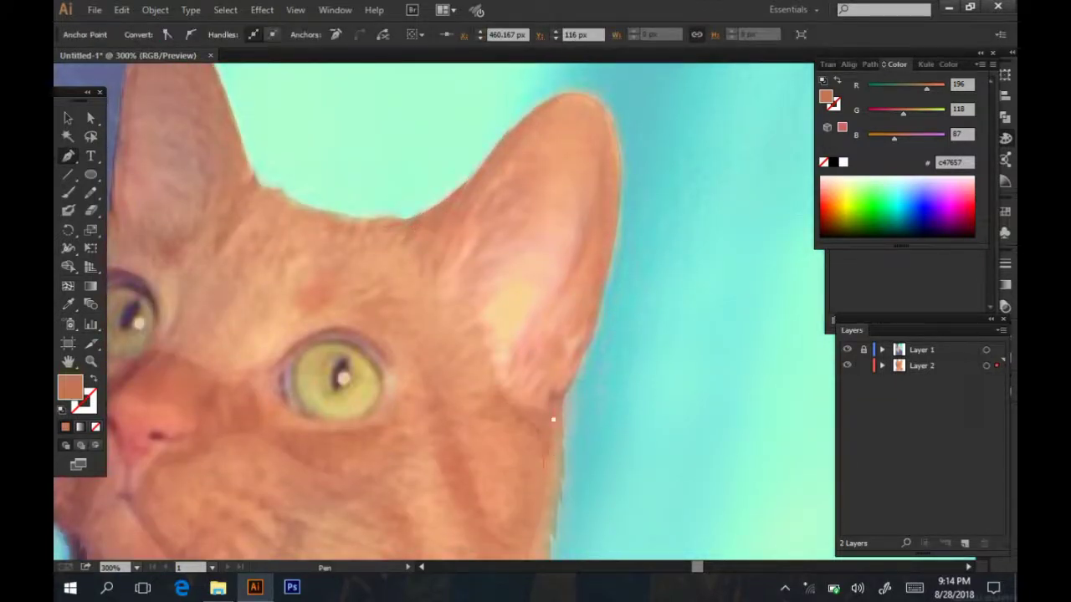
drag(558, 384, 587, 337)
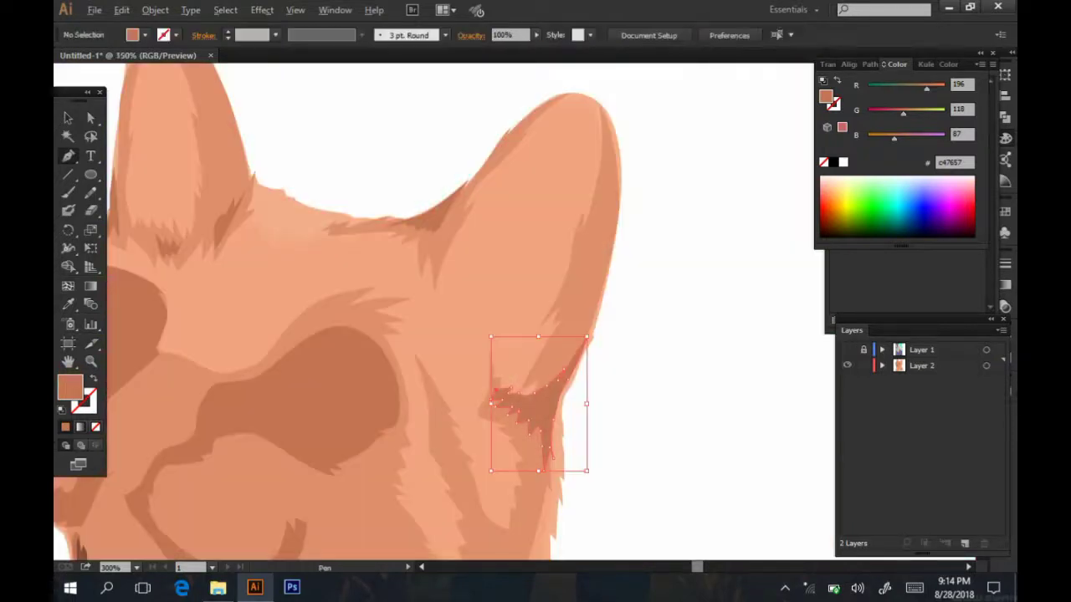
- Trace a shading path on the forehead between the eyes down to the nose bridge
key(ctrl+plus)
key(ctrl+plus)
key(ctrl+plus)
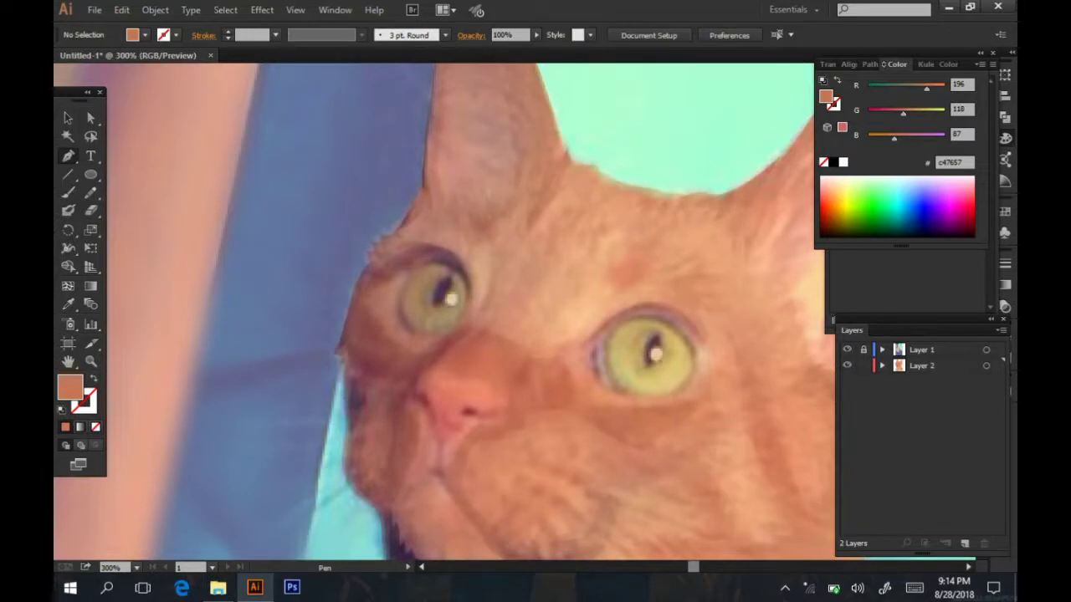
click(625, 224)
click(557, 261)
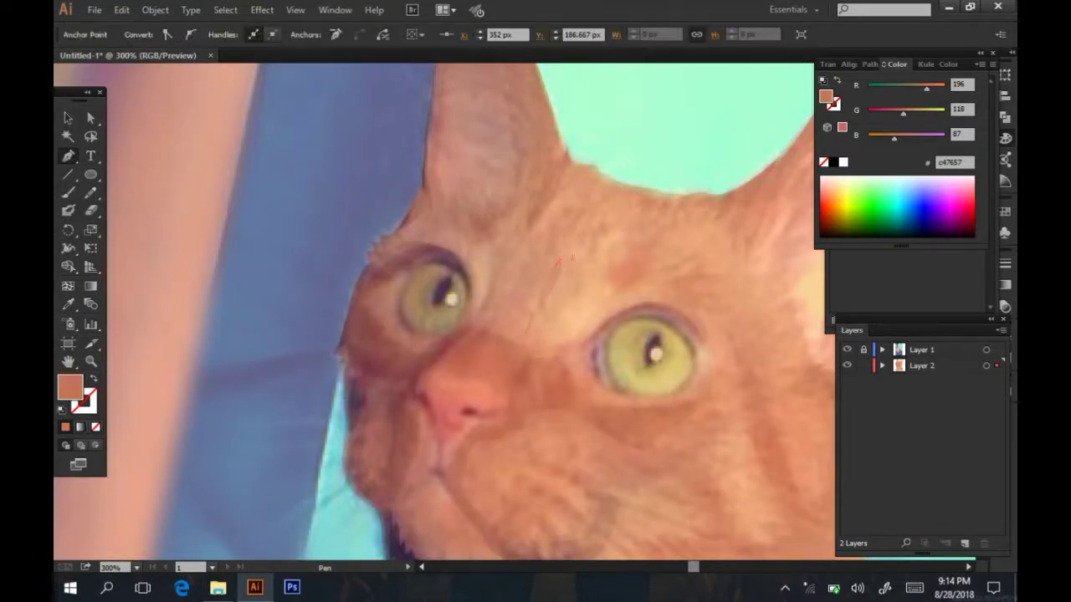
drag(593, 244, 604, 291)
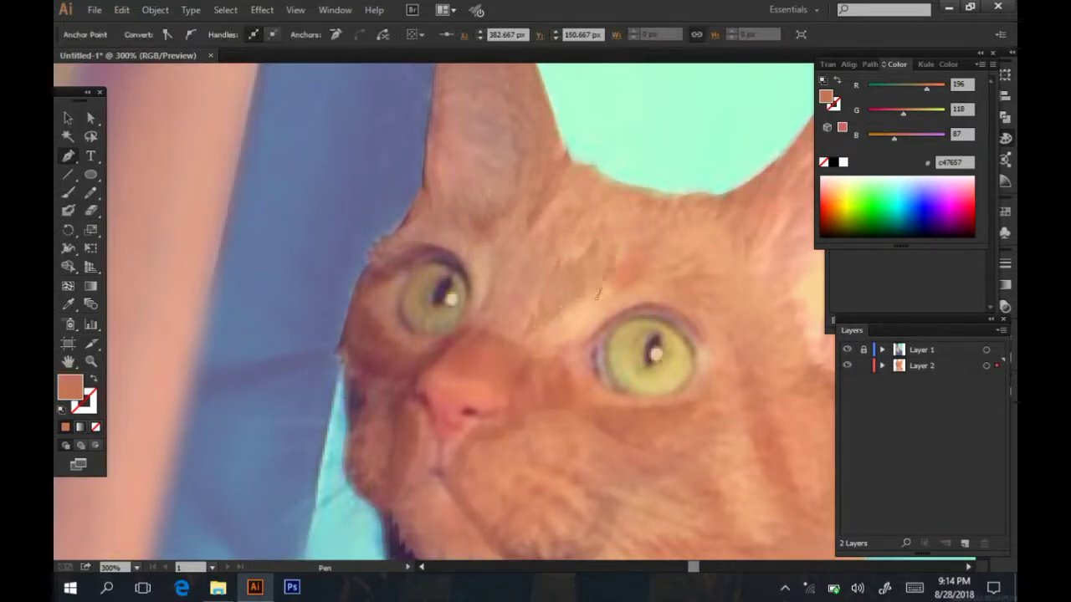
click(559, 322)
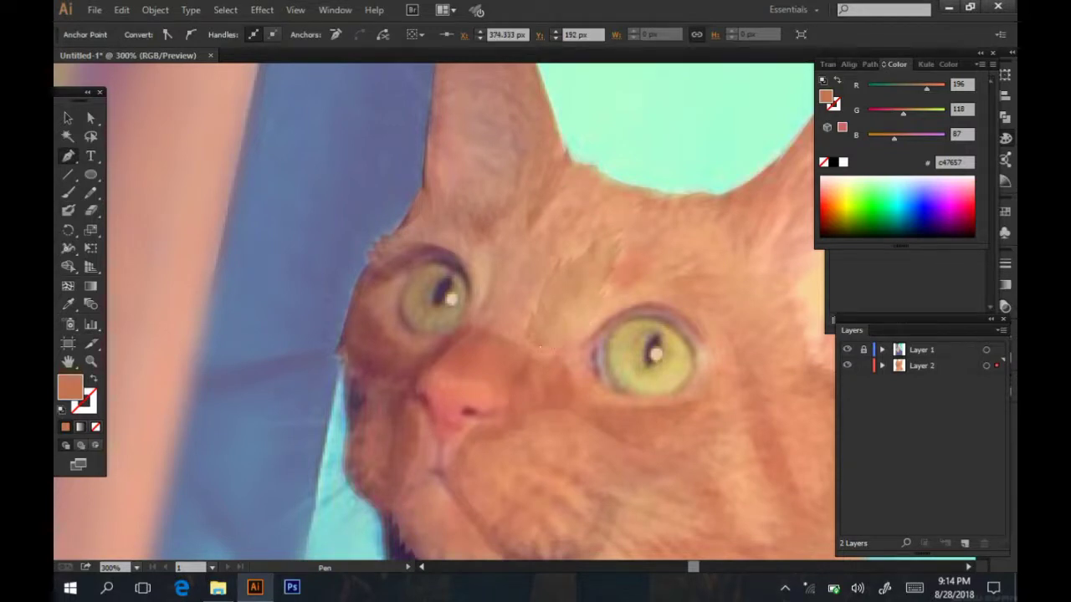
click(514, 351)
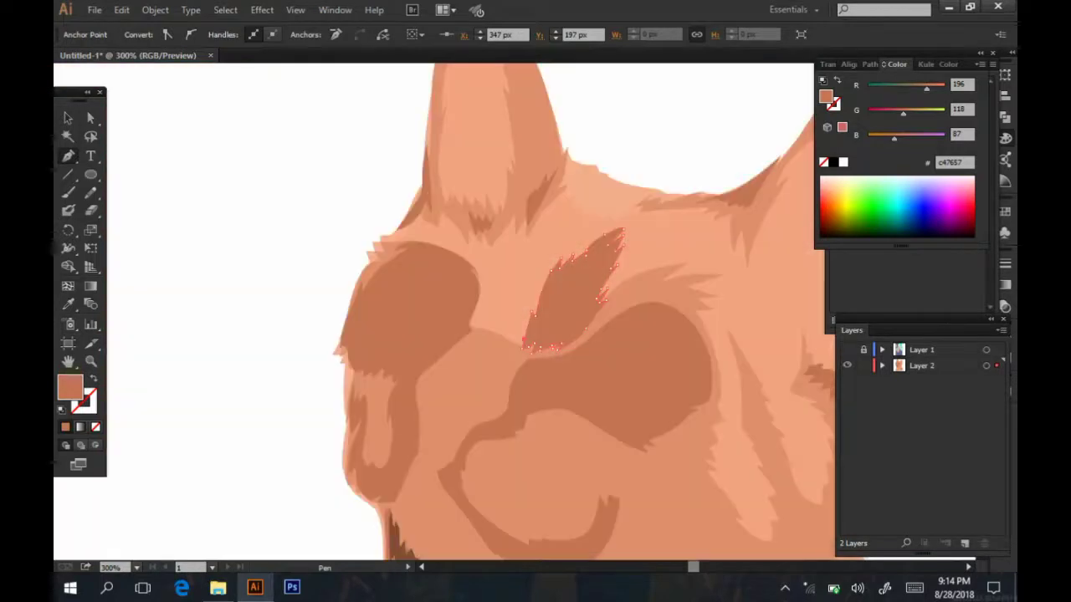
- Fill the forehead shape with a lighter peach highlight and show the photo again
click(69, 303)
click(502, 251)
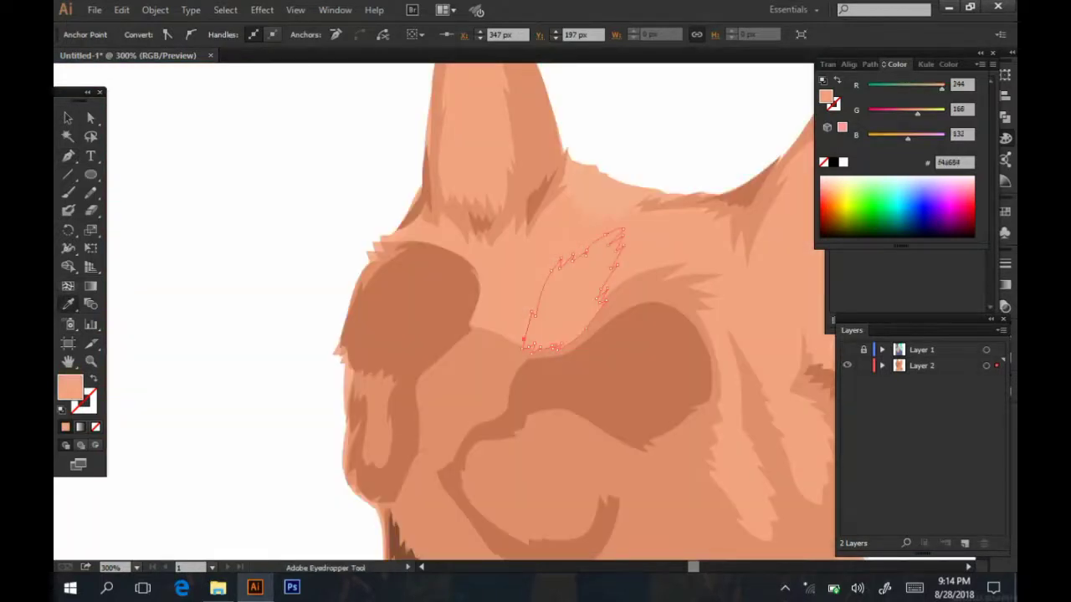
double_click(69, 386)
click(703, 85)
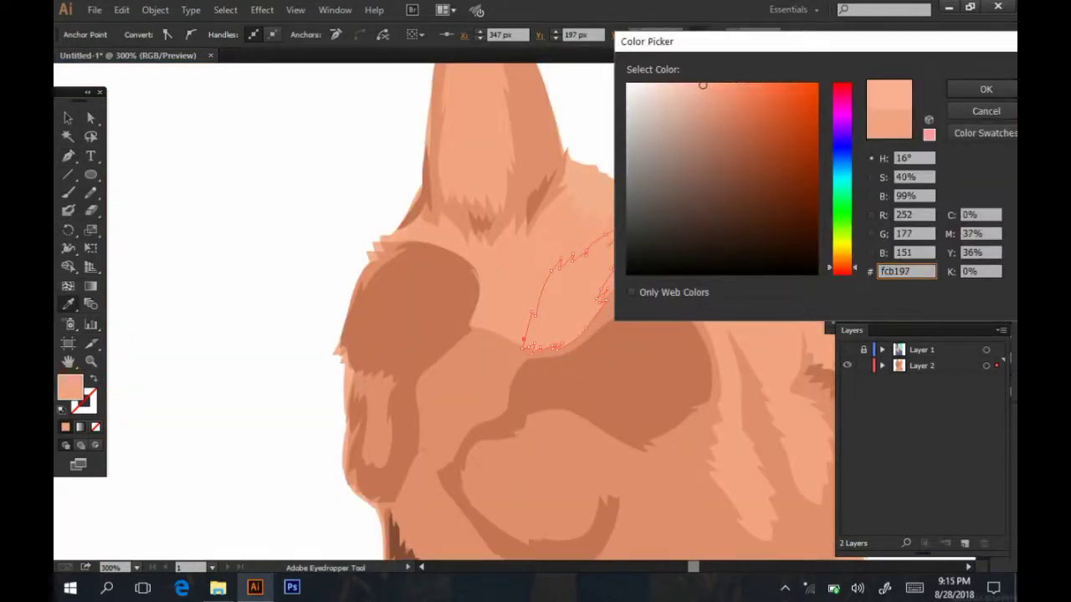
click(986, 89)
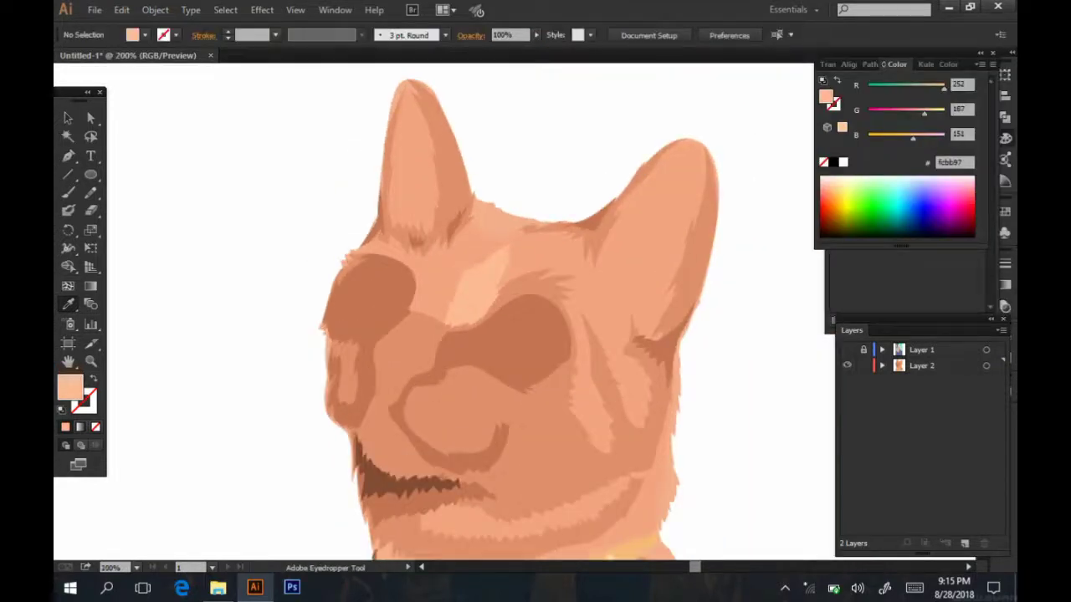
click(847, 350)
- Trace a zig-zag fur path below the mouth, deleting it and then restoring it
key(p)
scroll(444, 310, down, 3)
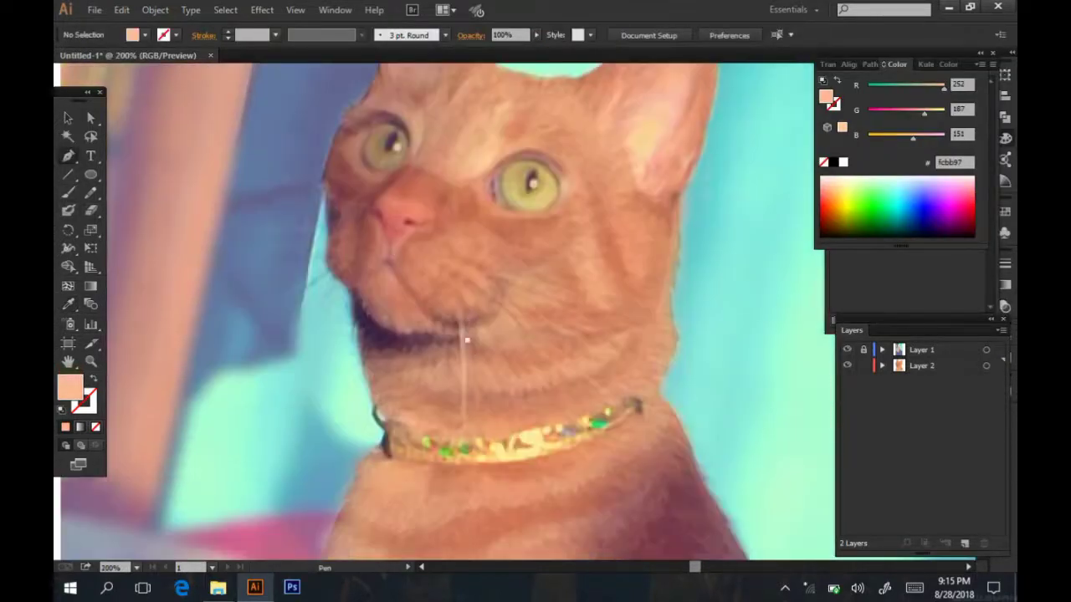
key(ctrl+equal)
click(335, 442)
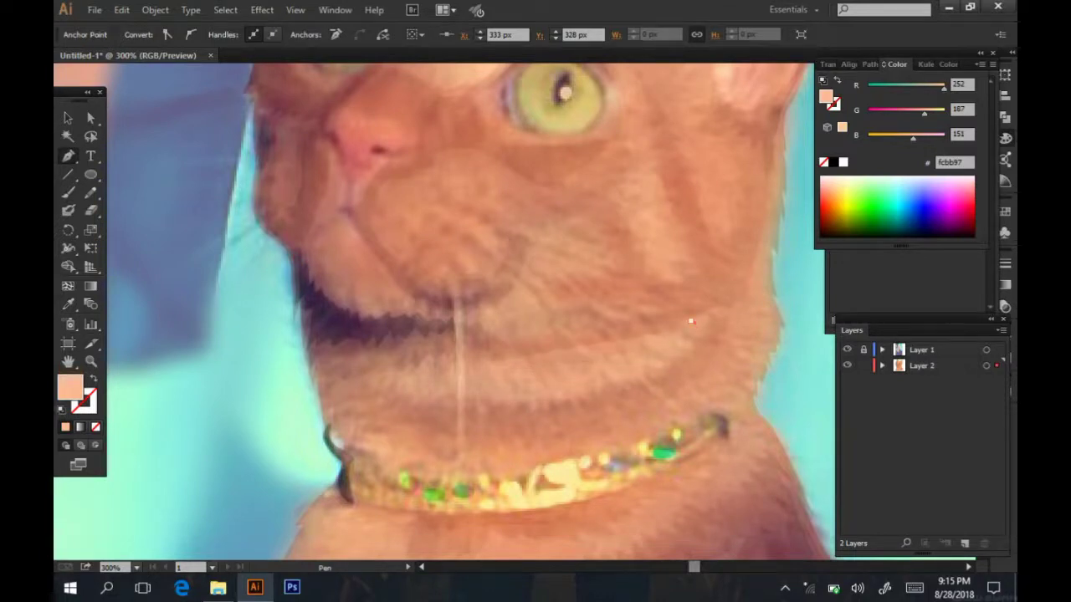
click(657, 343)
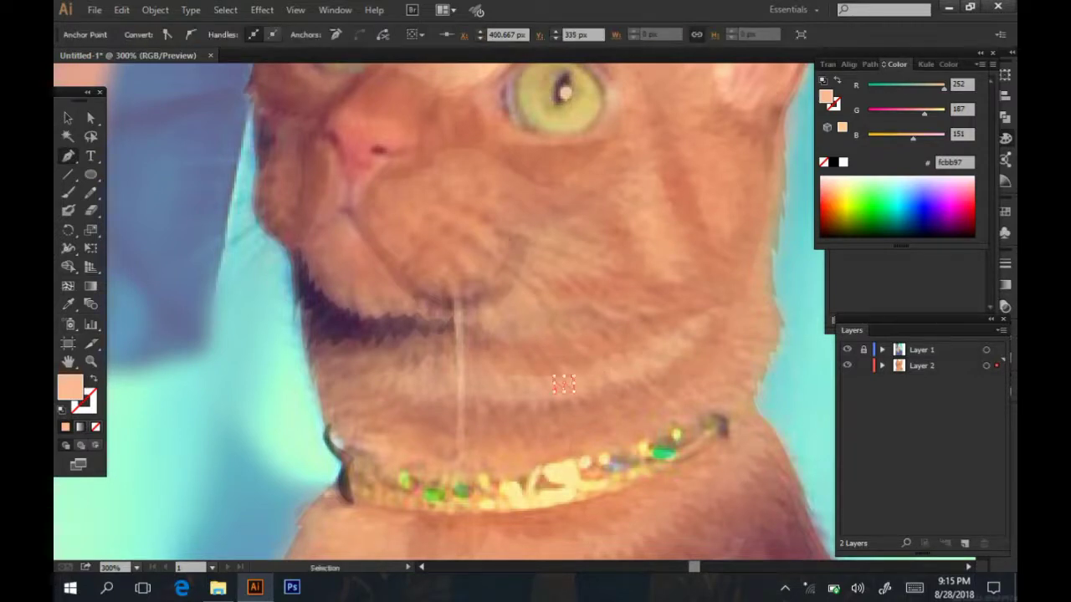
ctrl+click(572, 383)
key(Delete)
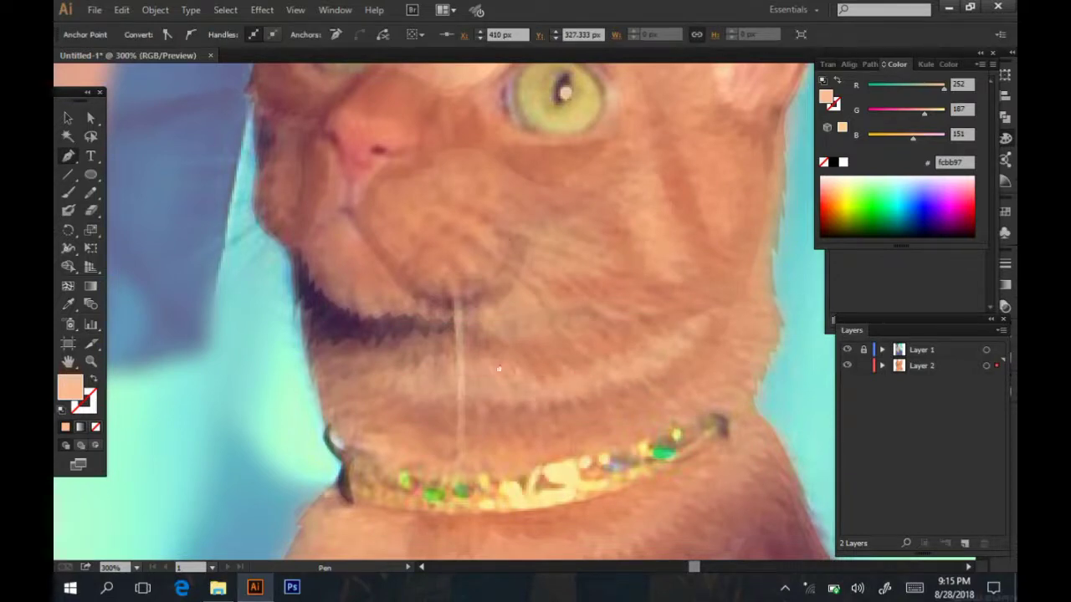
click(487, 358)
key(ctrl+z)
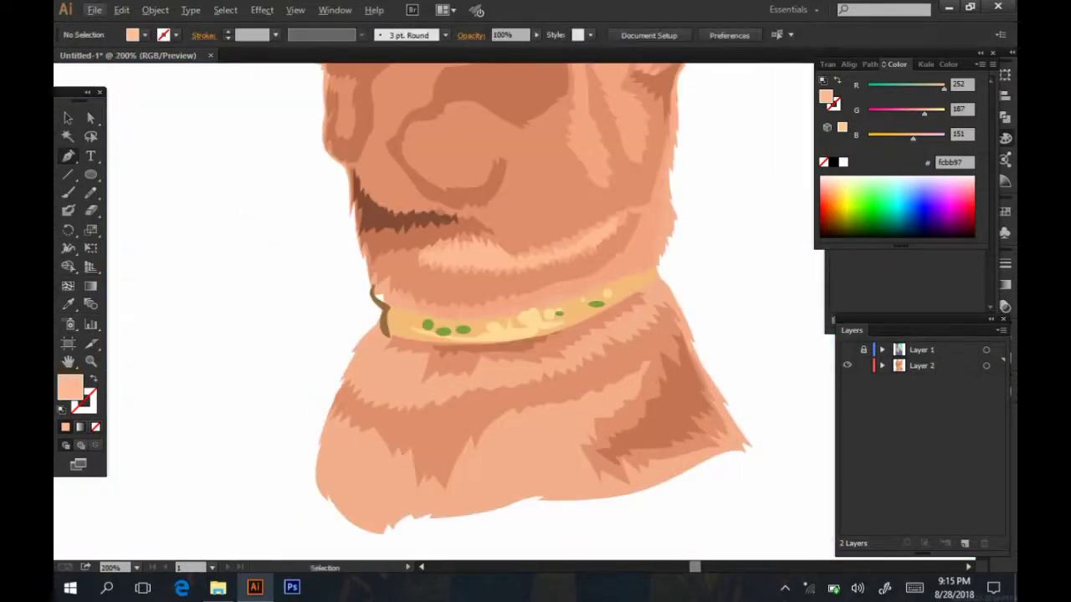
- Trace the chest outline from the neck edge down the left side and along the jagged bottom
scroll(347, 388, up, 2)
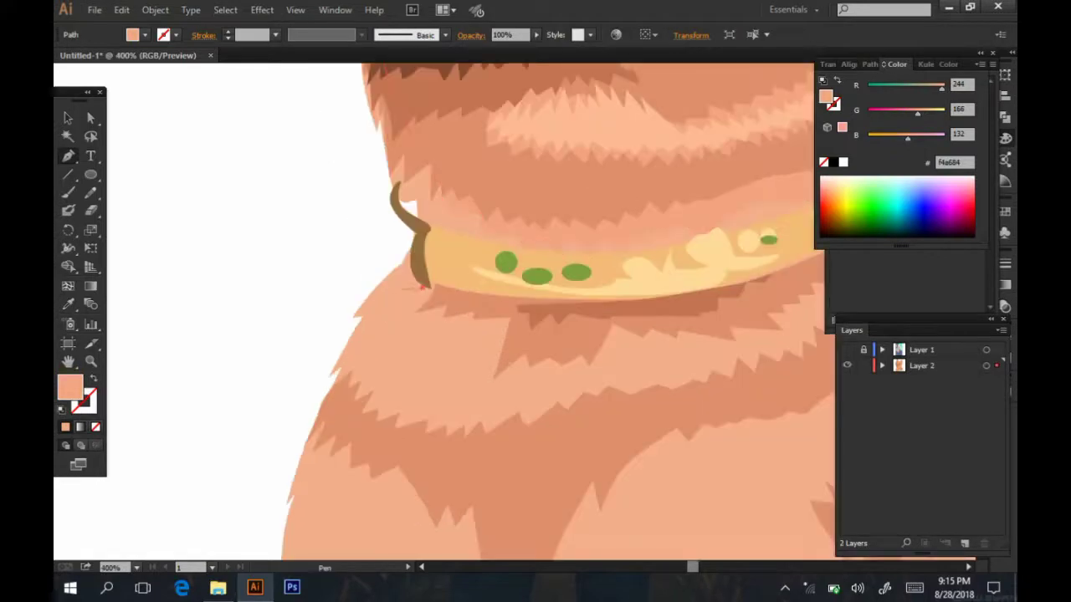
click(382, 304)
click(407, 281)
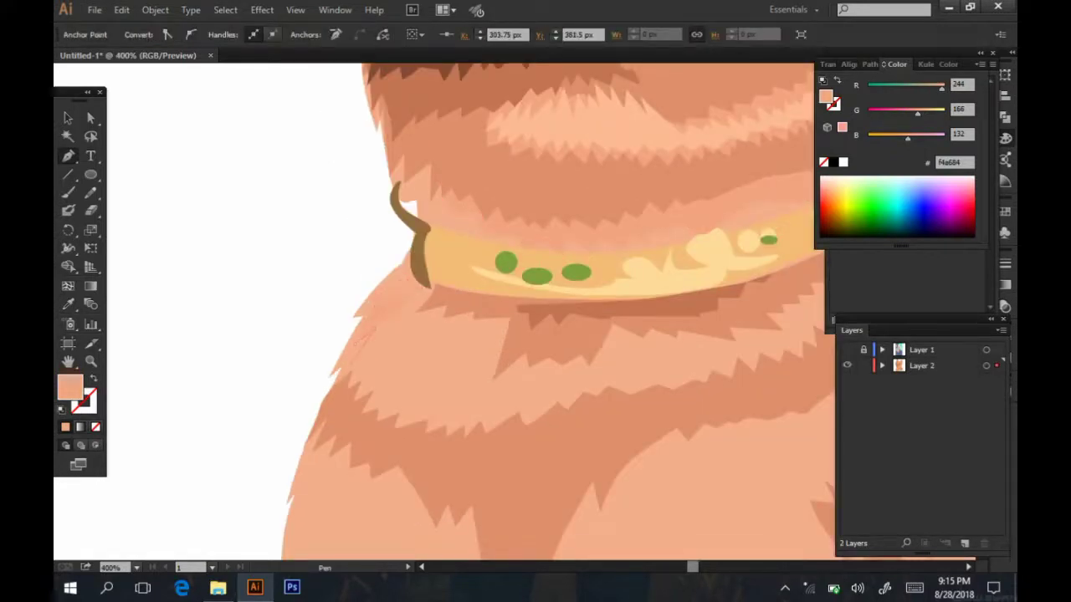
drag(351, 377, 374, 268)
click(339, 368)
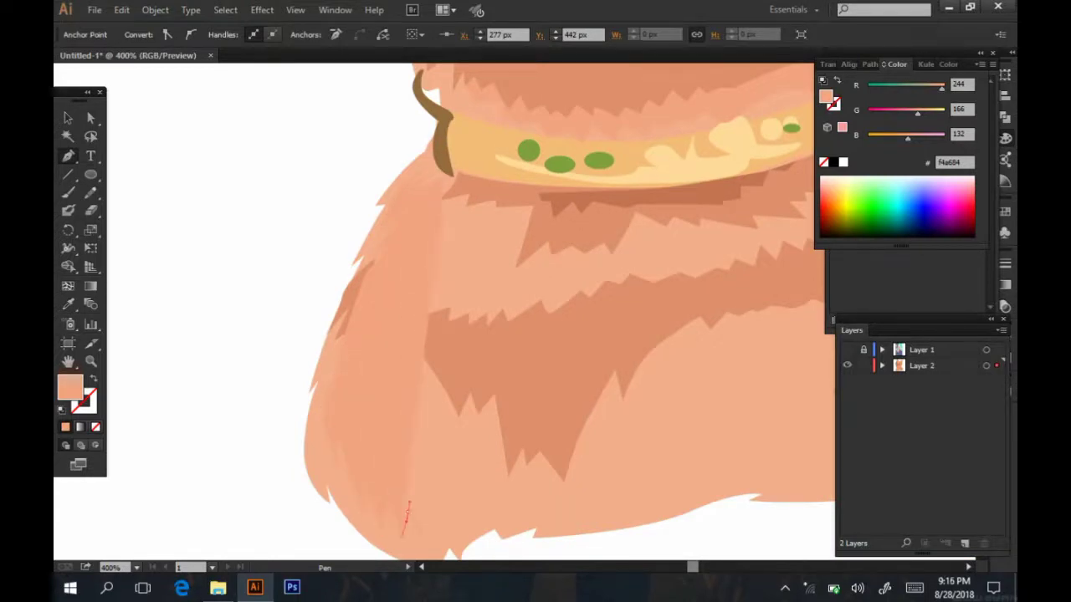
click(448, 540)
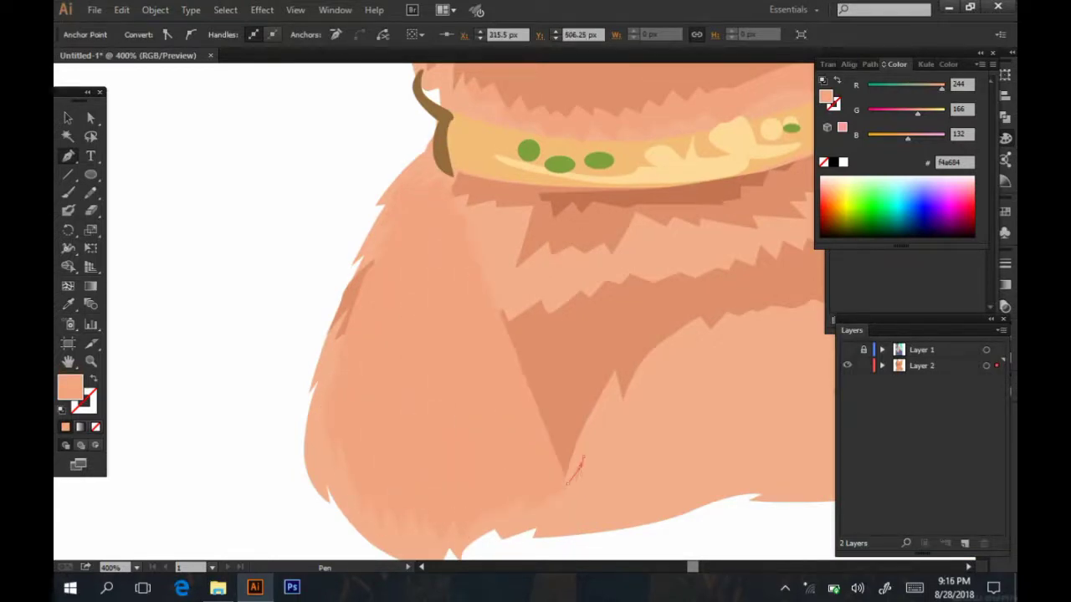
click(745, 395)
drag(745, 395, 537, 380)
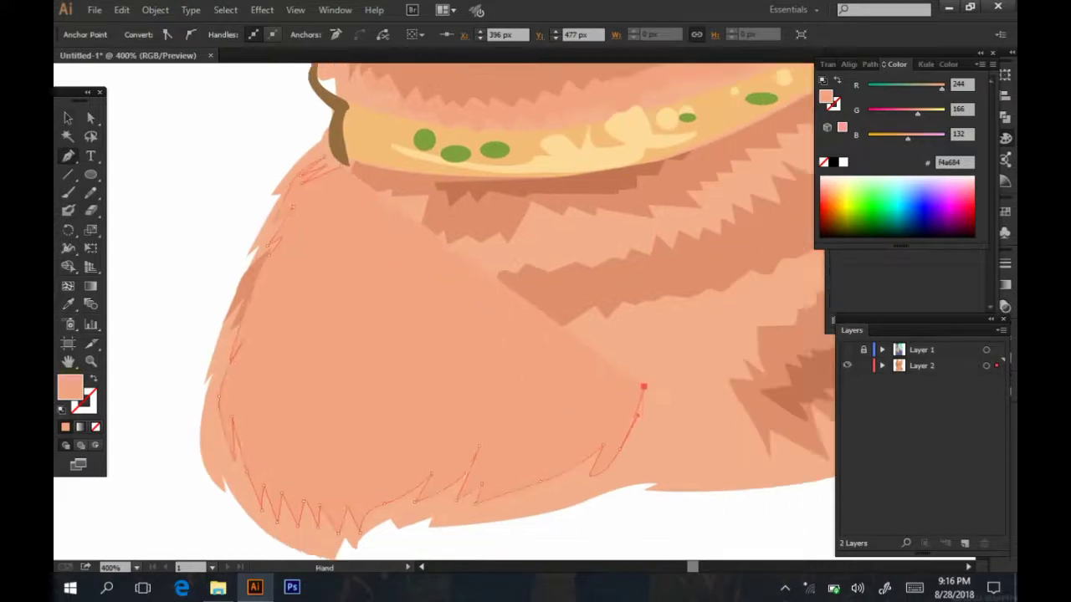
click(609, 376)
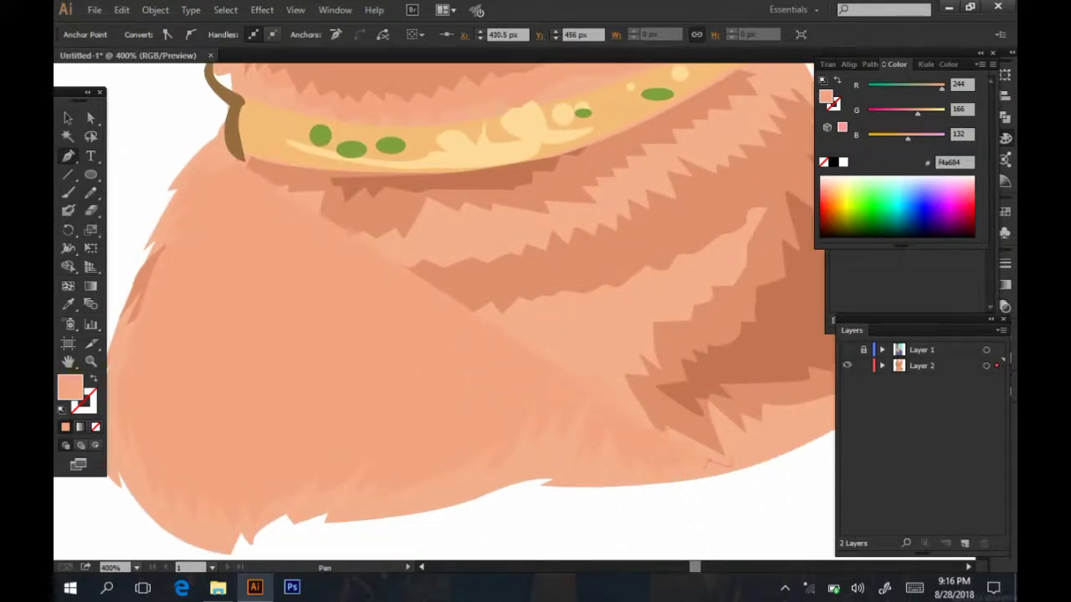
- Finish the chest outline up to the collar, restore its peach fill, and send it behind the shading
drag(742, 454, 536, 445)
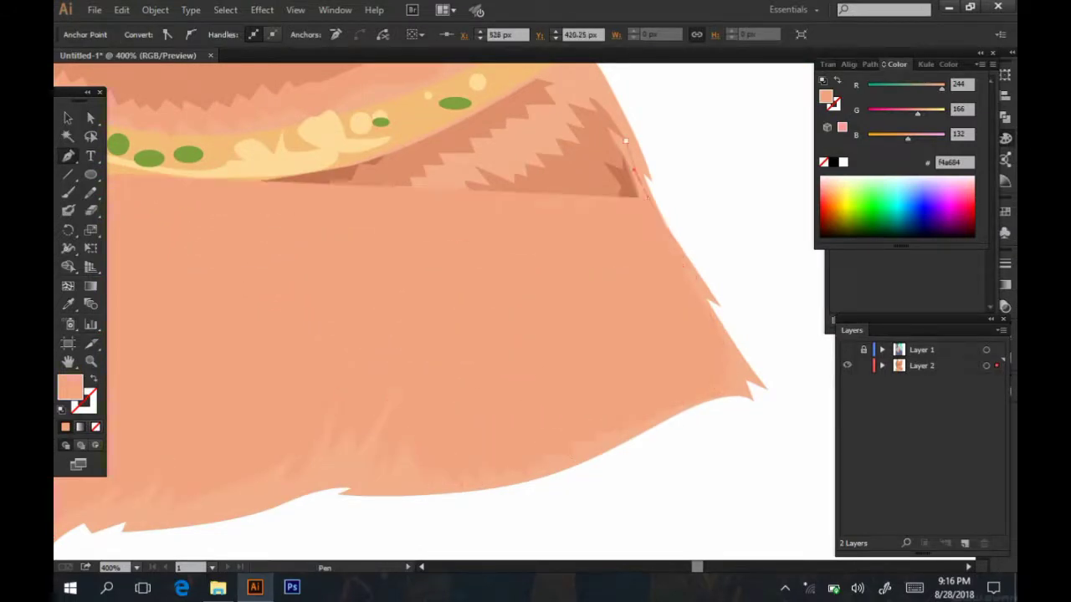
scroll(430, 351, up, 5)
click(603, 252)
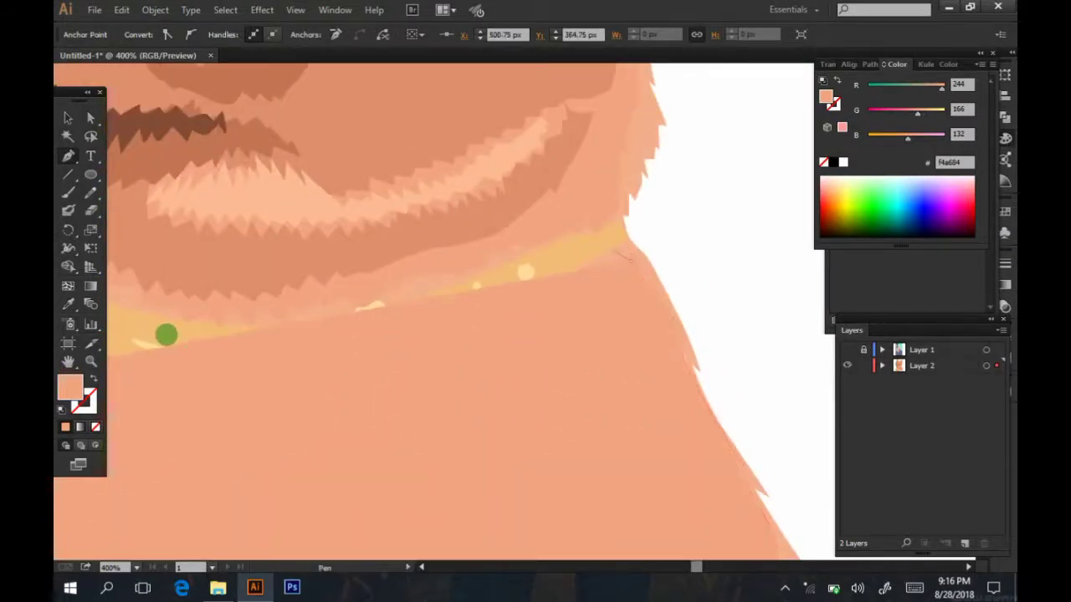
key(slash)
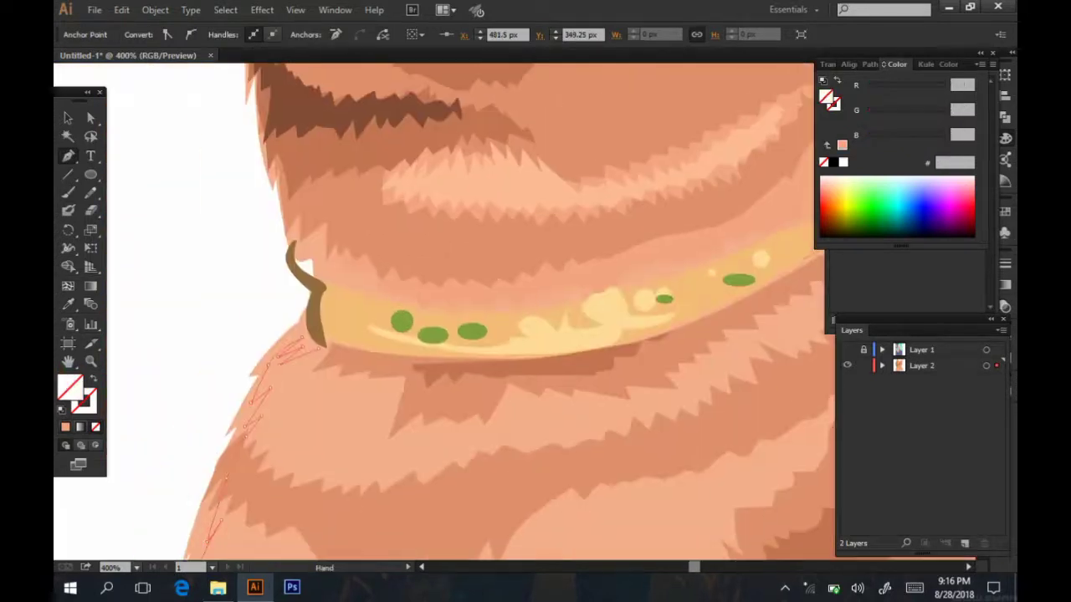
drag(602, 253, 630, 297)
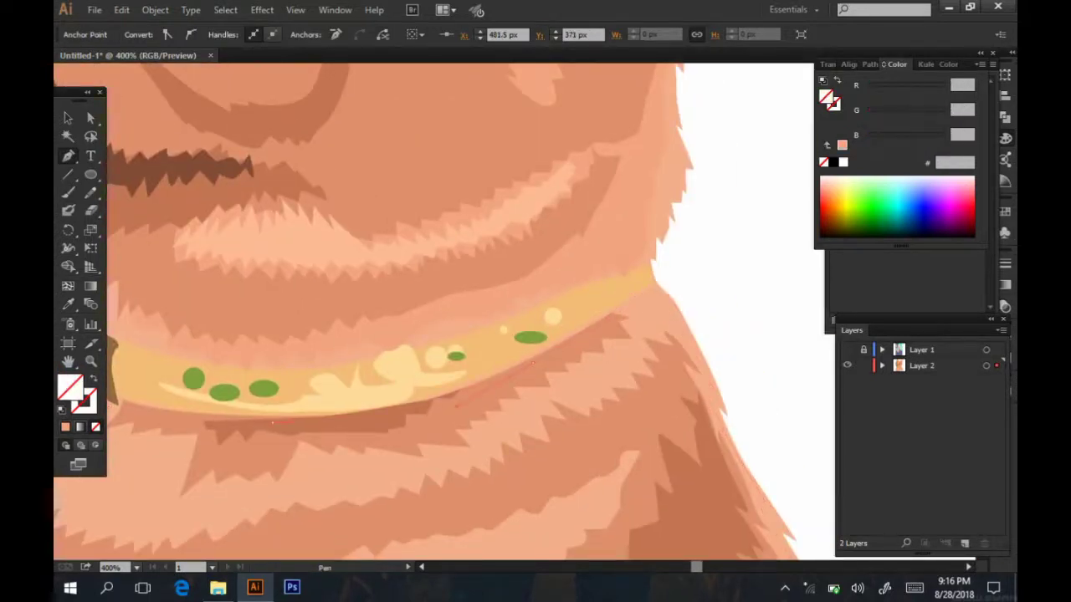
drag(456, 407, 610, 426)
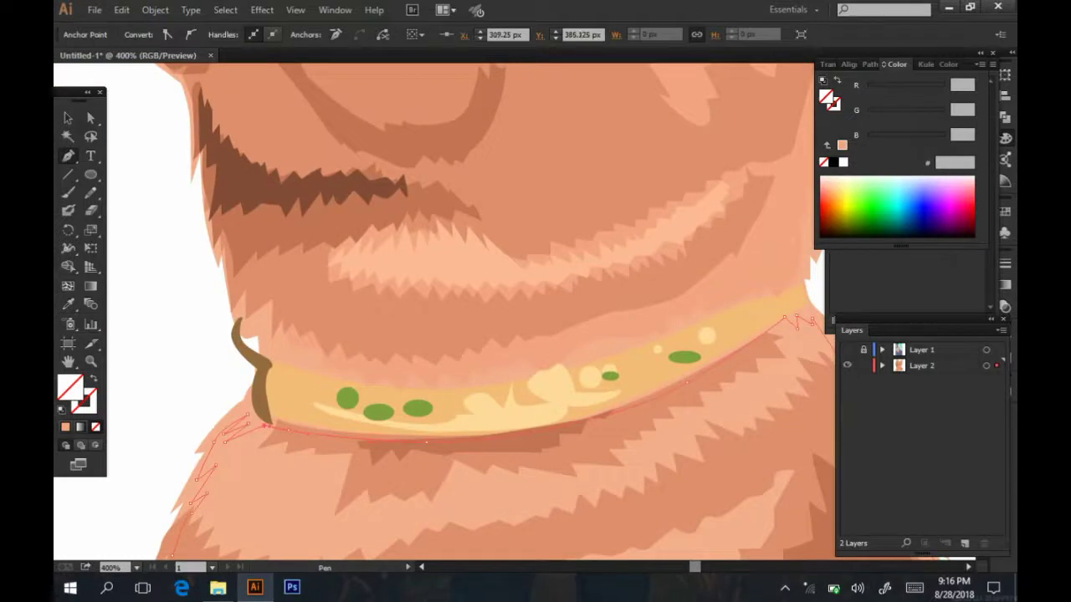
key(comma)
key(ctrl+minus)
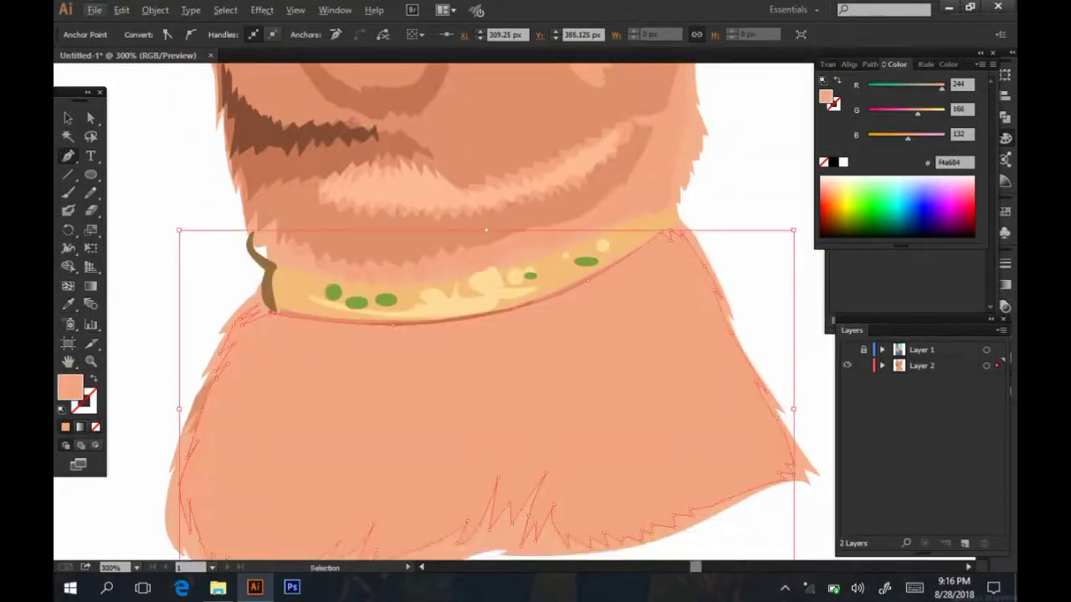
key(ctrl+shift+bracketleft)
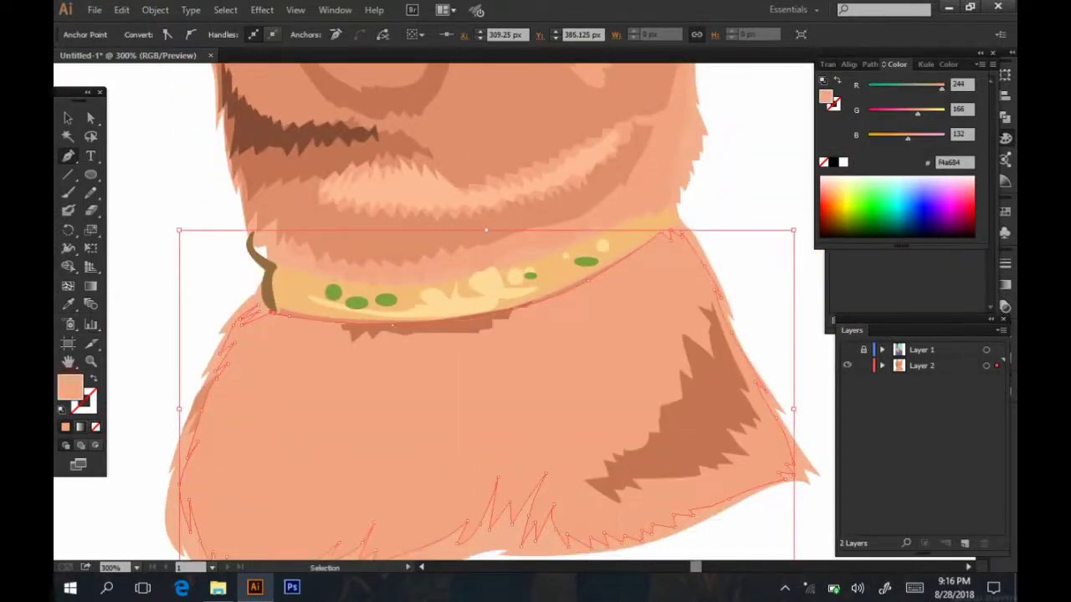
key(ctrl+bracketleft)
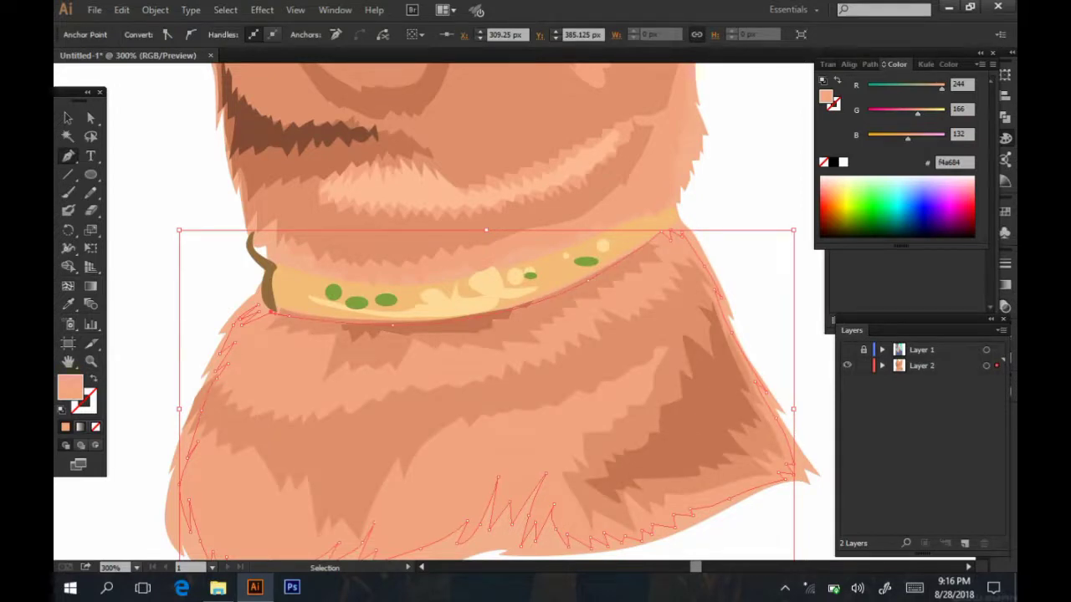
- Trace a light fur highlight path under the collar from its left end to its right, with fill off
key(ctrl+shift+a)
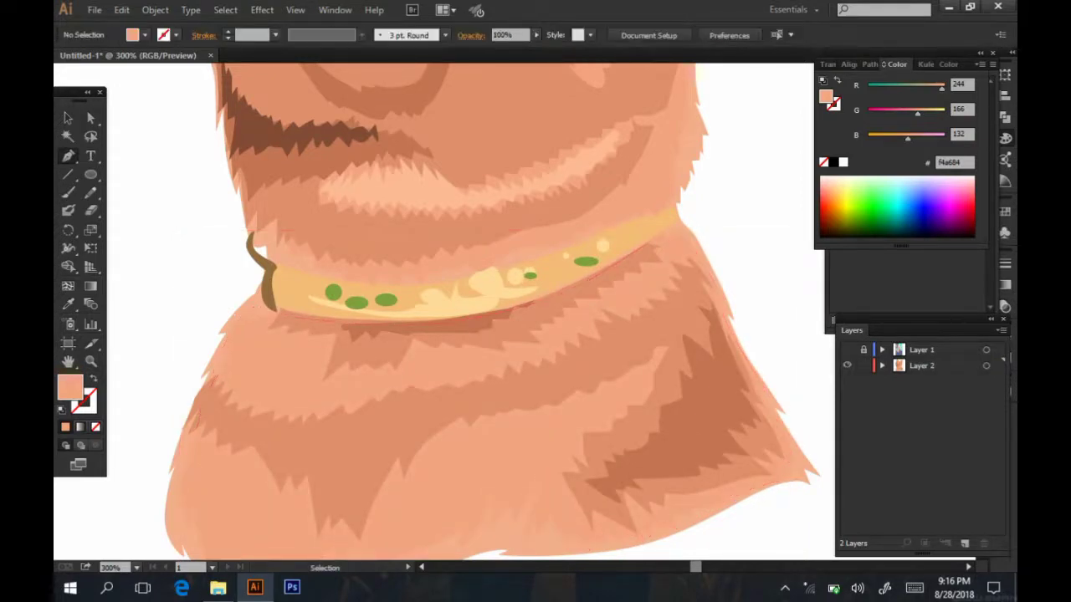
scroll(276, 394, up, 1)
click(222, 333)
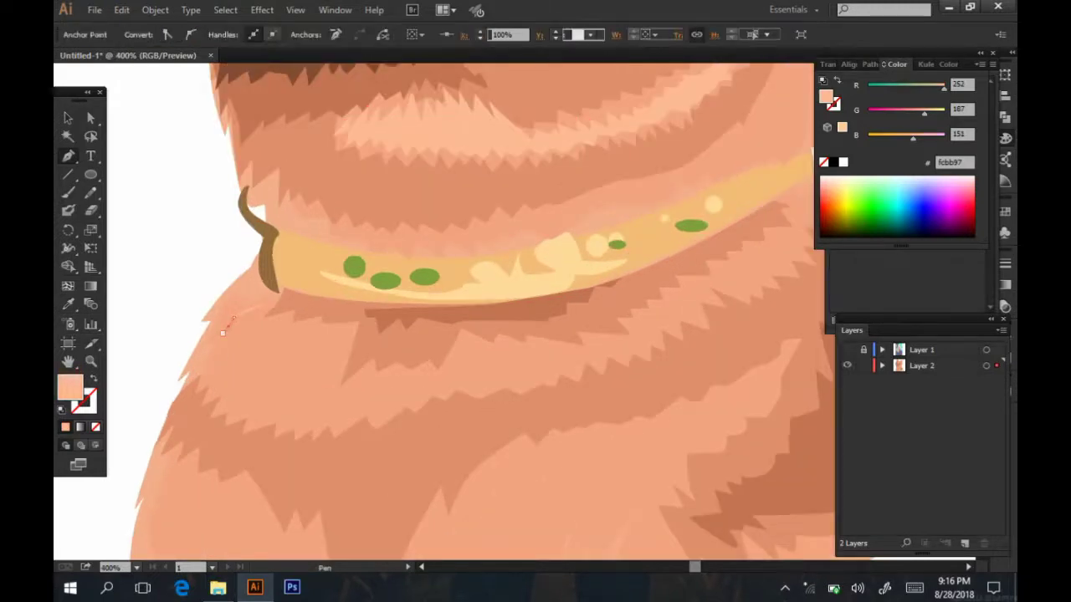
click(216, 362)
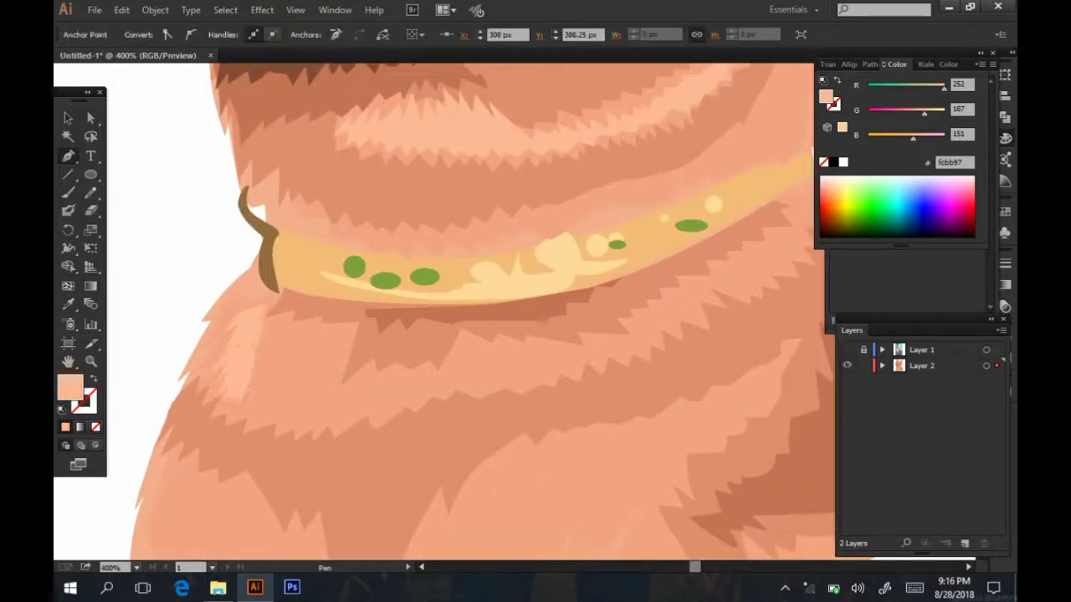
click(294, 424)
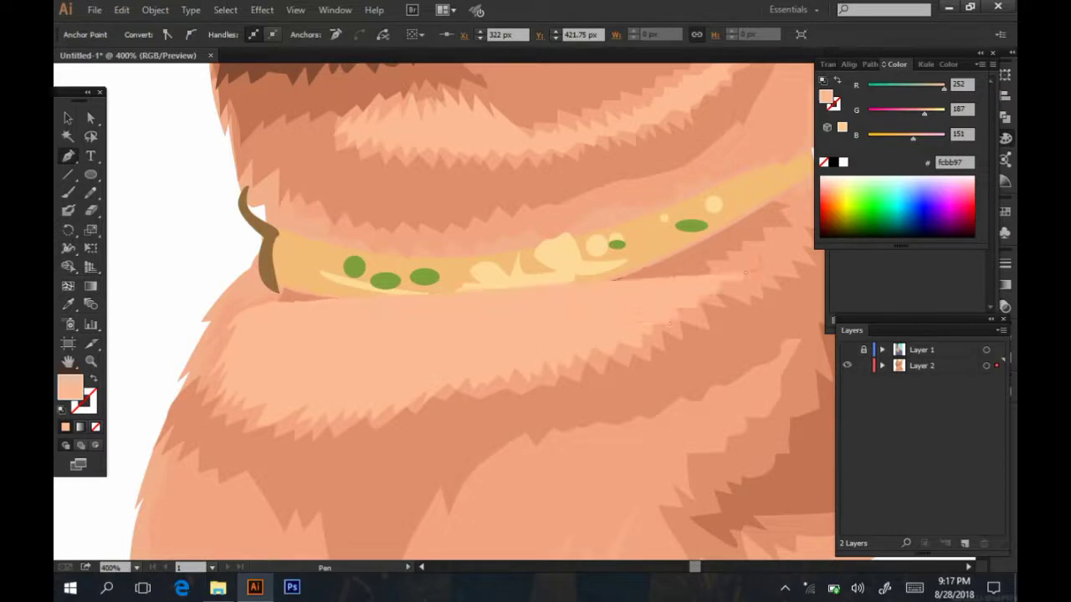
drag(781, 236, 676, 275)
click(676, 273)
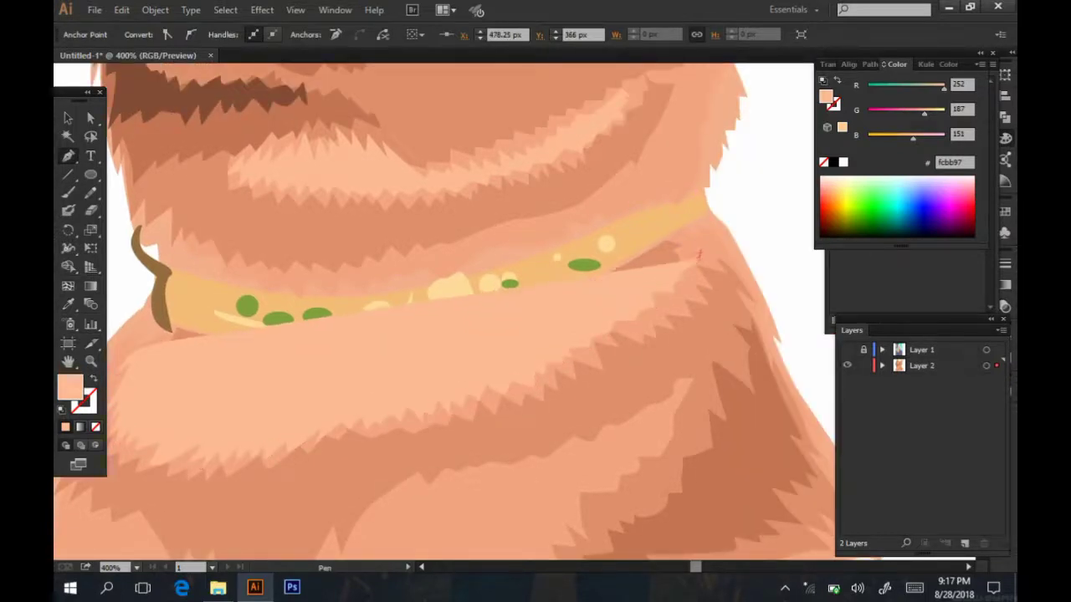
click(699, 253)
key(/)
ctrl+click(661, 269)
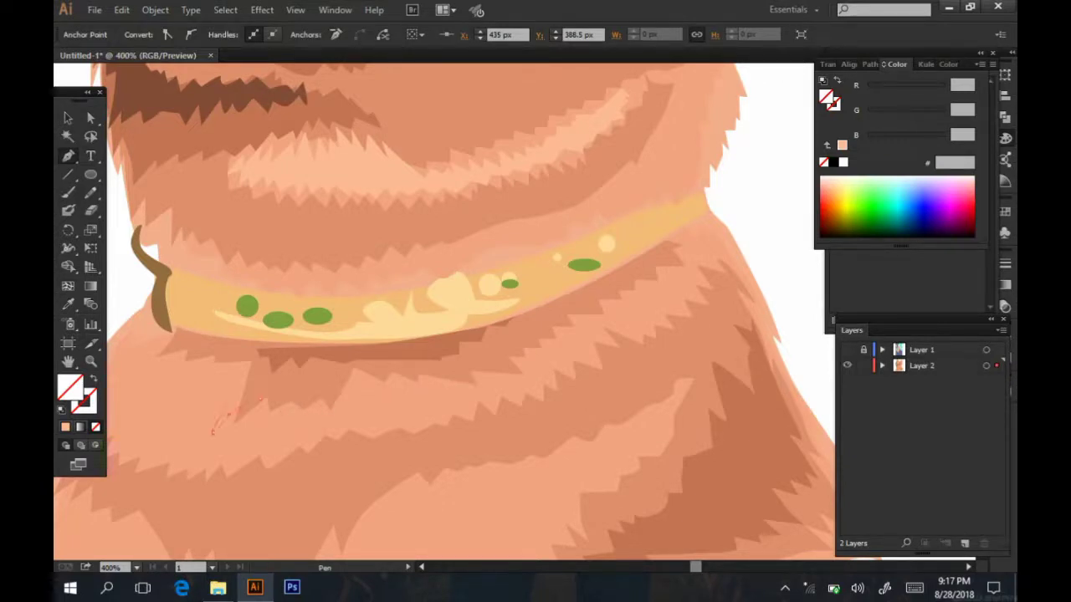
- Close the first zigzag #fcbb97 fur highlight shape on the chest
click(240, 371)
click(159, 343)
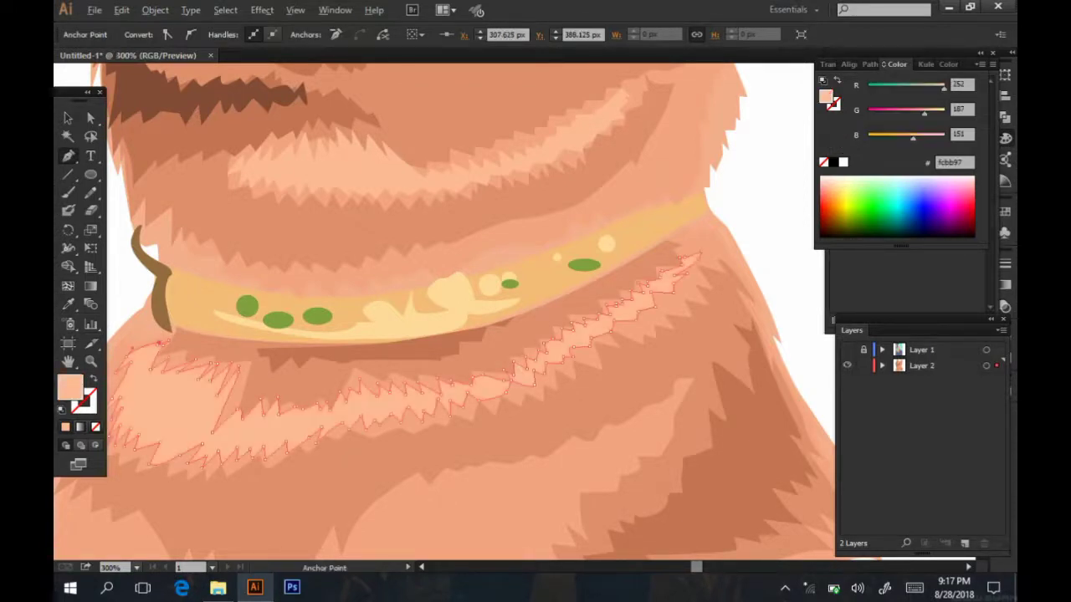
key(ctrl+minus)
key(ctrl+minus)
key(ctrl+shift+a)
scroll(443, 310, down, 2)
scroll(444, 310, down, 2)
scroll(444, 309, up, 3)
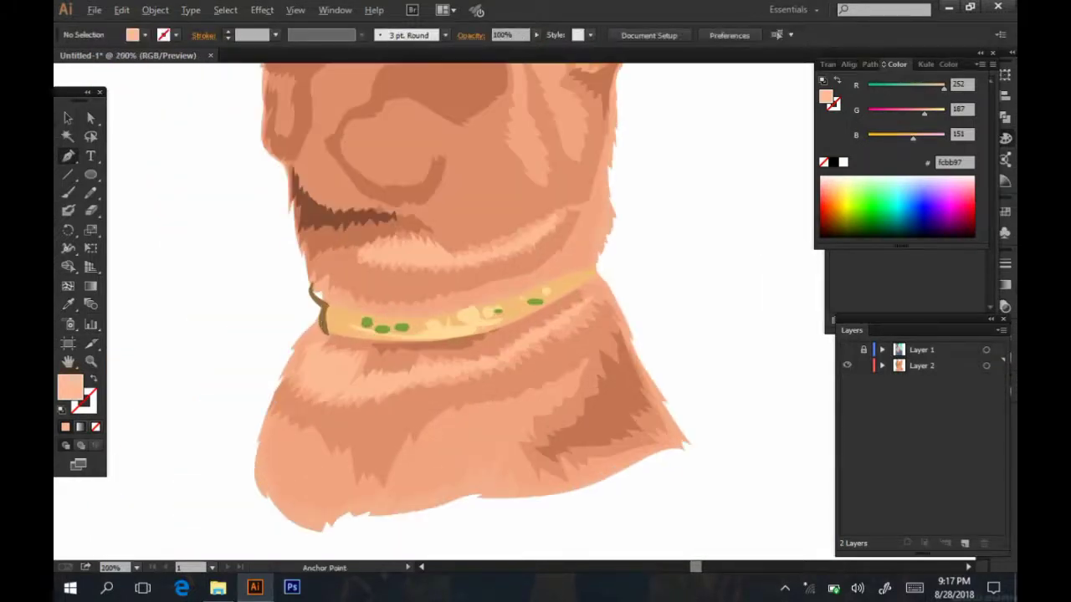
scroll(444, 309, up, 3)
- Trace a jagged light-peach fur highlight shape on the lower-left chest
click(234, 418)
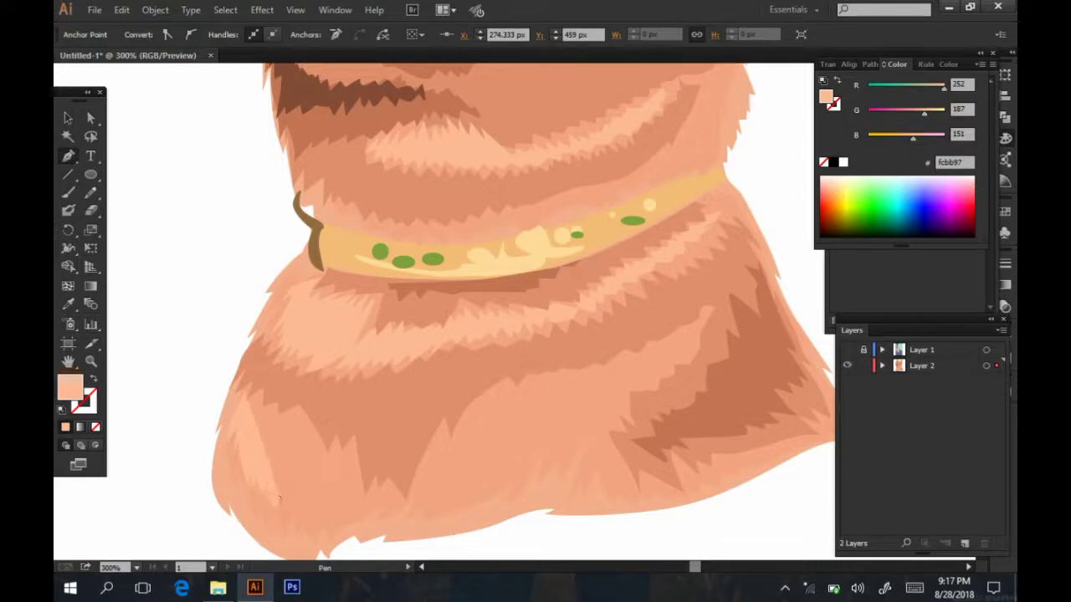
click(317, 520)
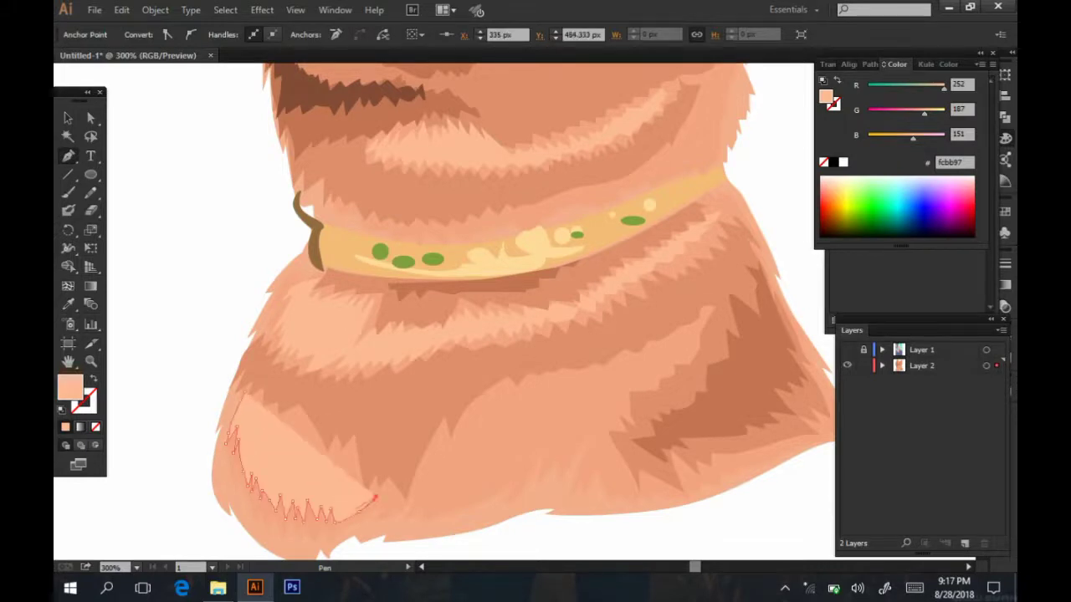
click(341, 450)
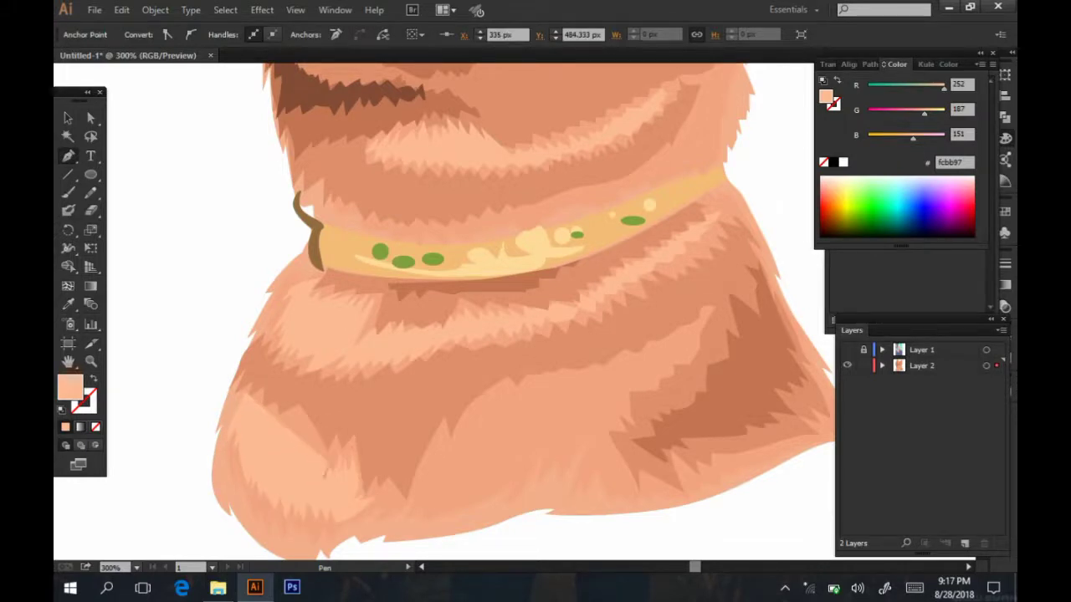
click(293, 417)
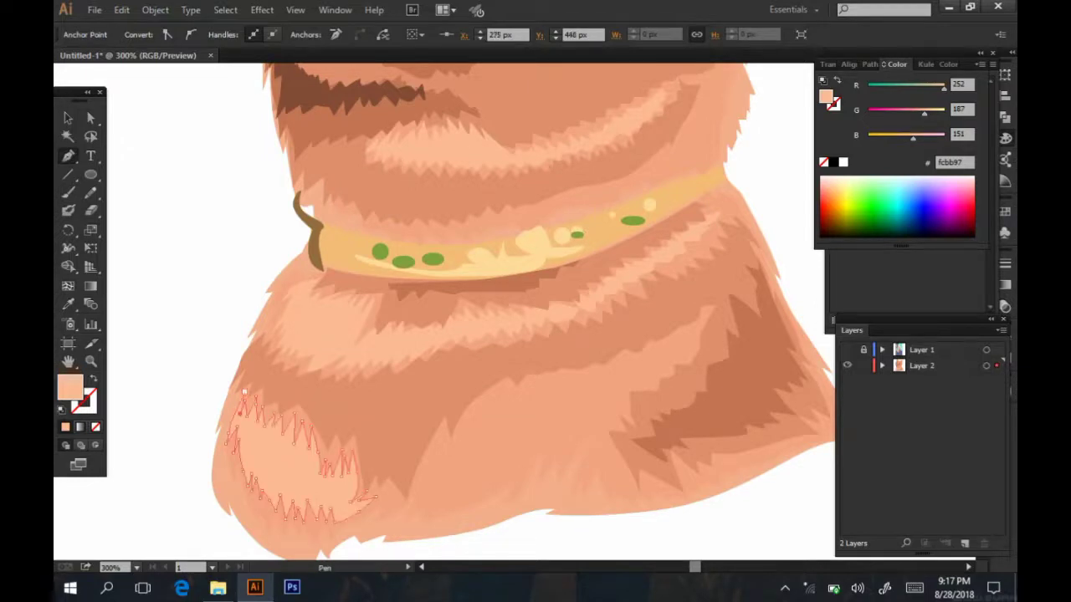
- Trace another jagged light-peach fur shape across the lower chest
drag(443, 428, 301, 442)
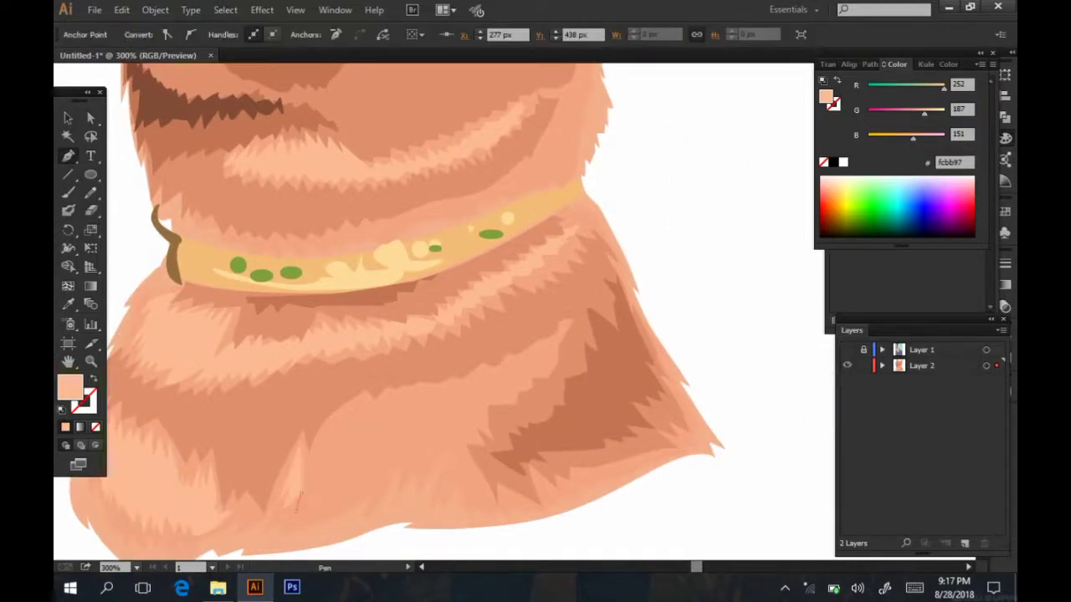
click(301, 450)
click(375, 478)
click(306, 441)
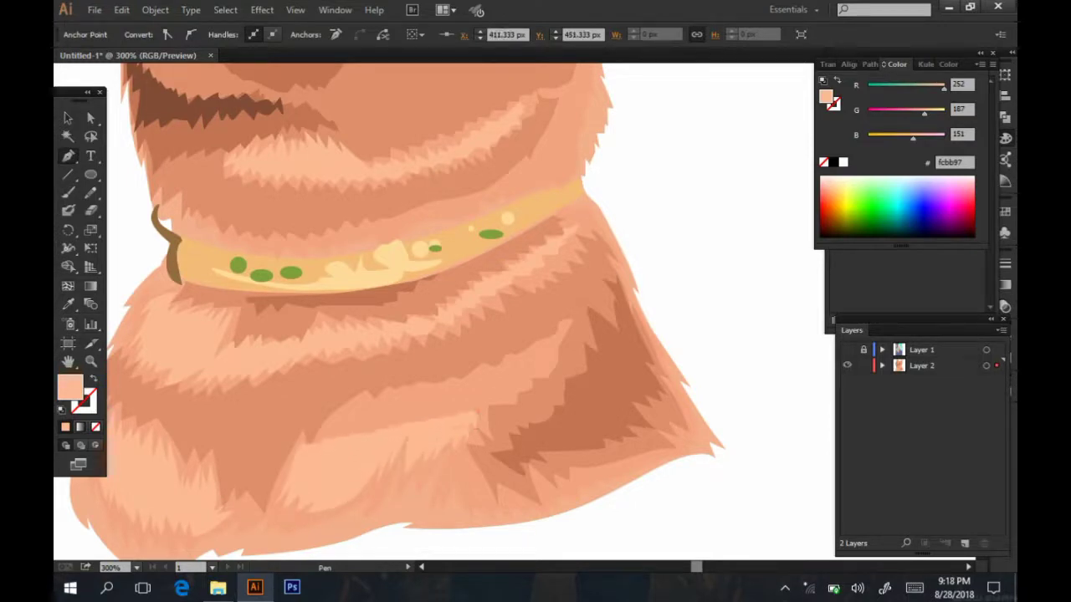
click(515, 384)
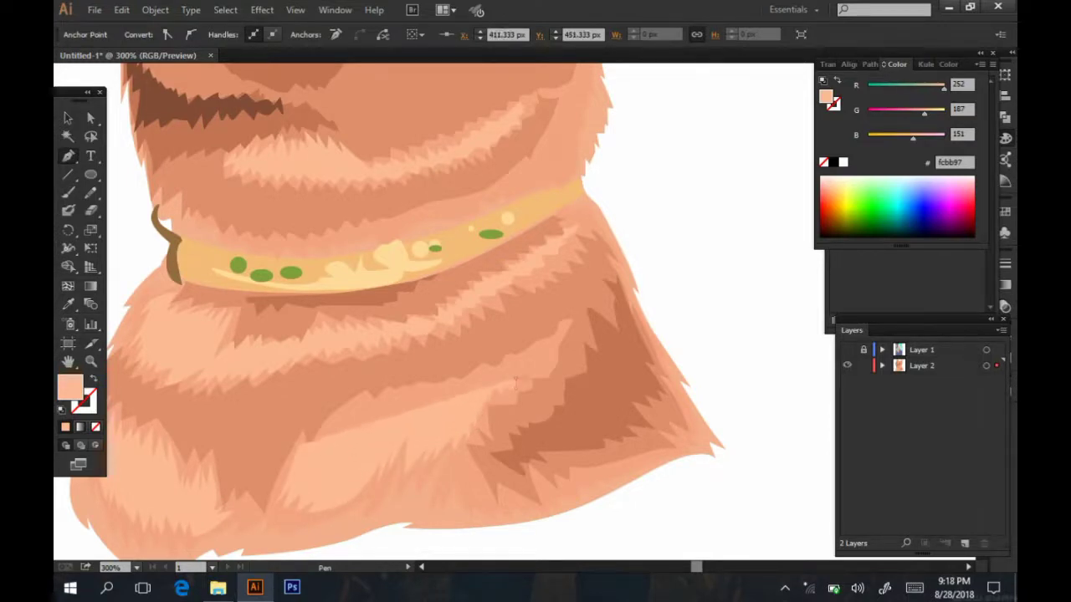
click(545, 340)
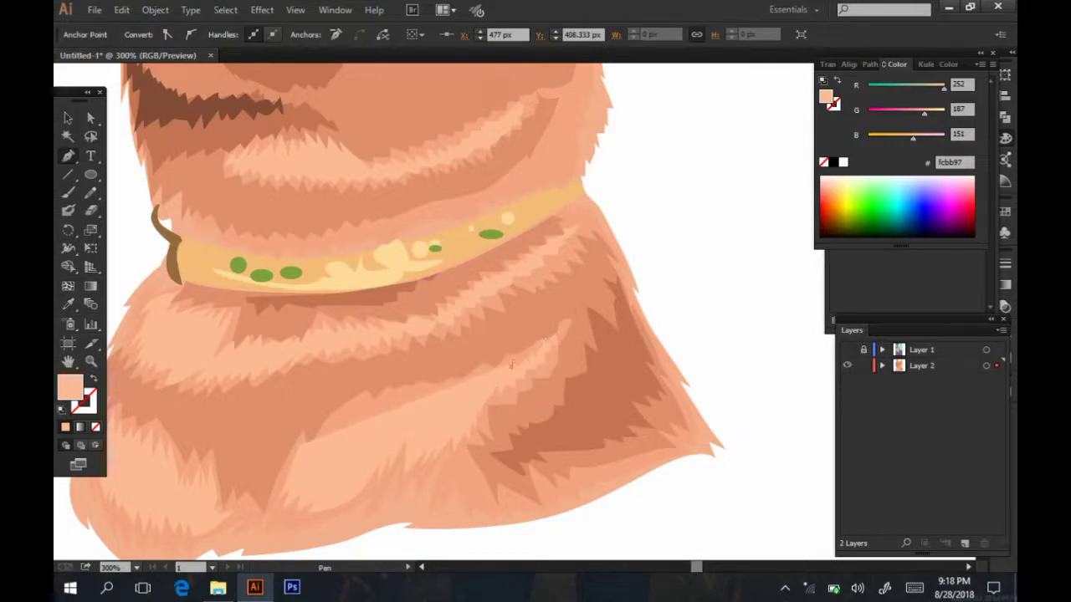
click(452, 384)
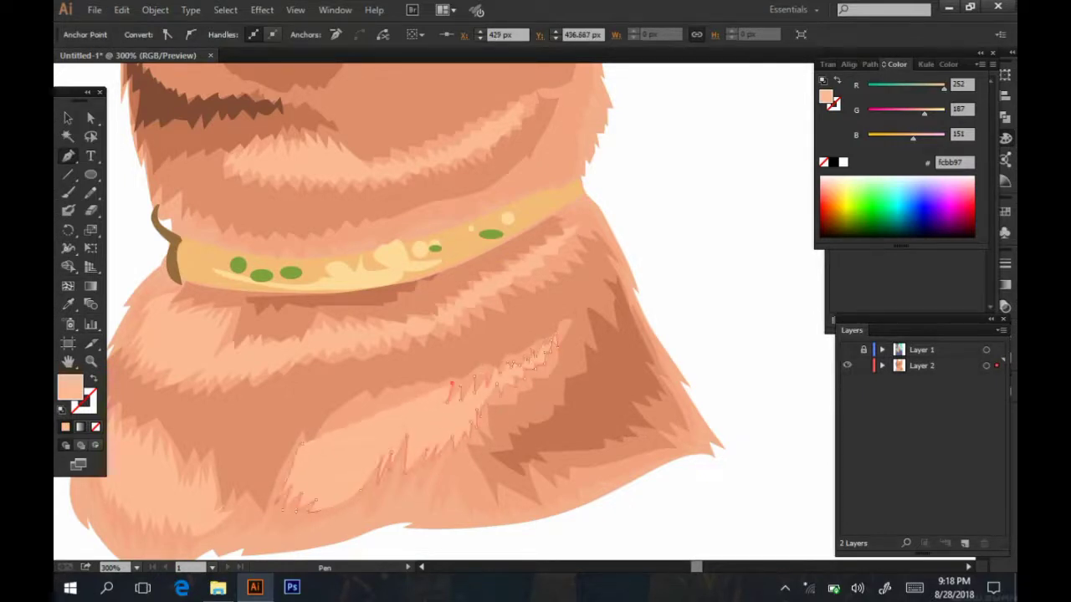
click(458, 360)
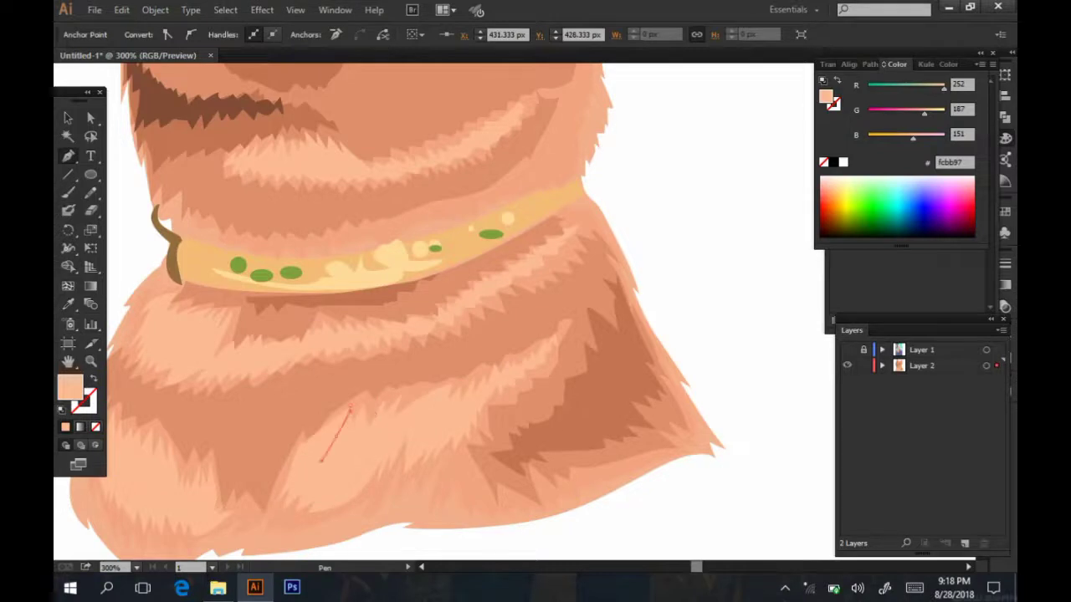
click(294, 433)
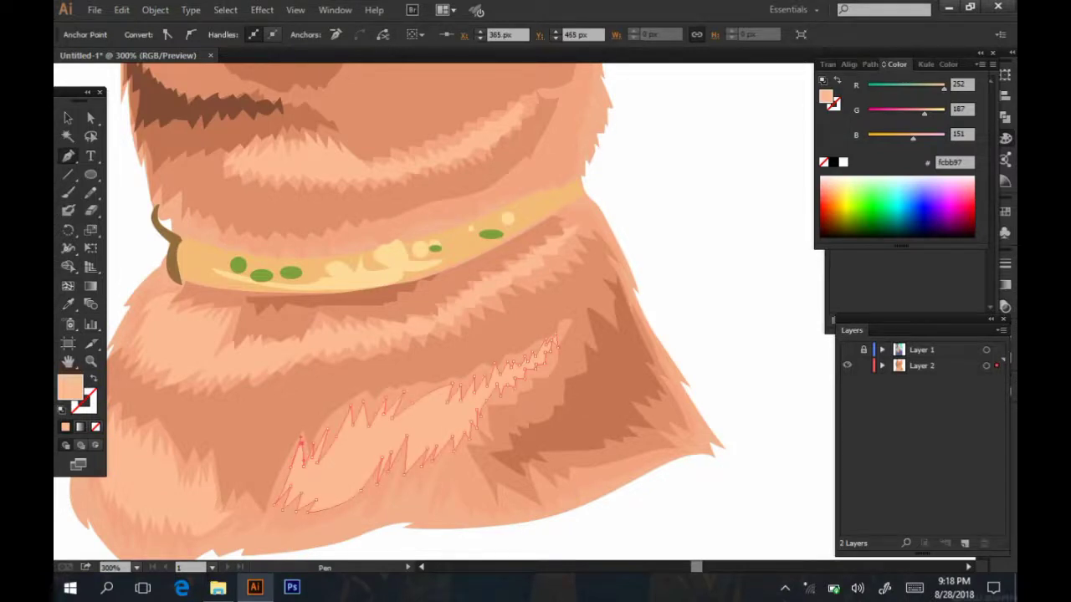
- Draw a thin fur strand rising upward from the collar edge
drag(398, 318, 397, 372)
scroll(397, 312, up, 2)
scroll(398, 312, up, 2)
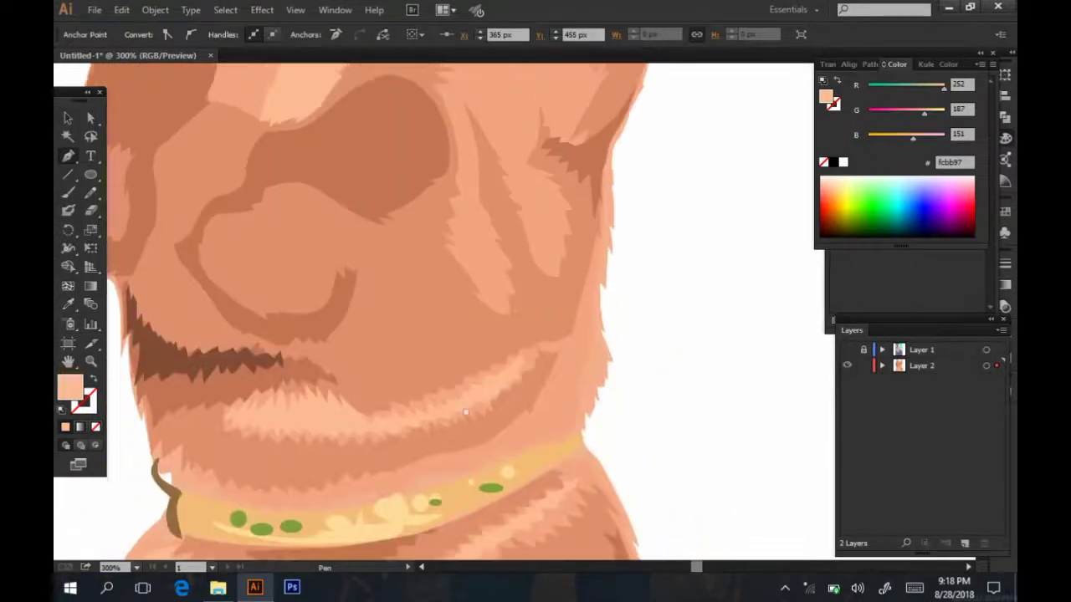
scroll(398, 313, up, 1)
click(463, 473)
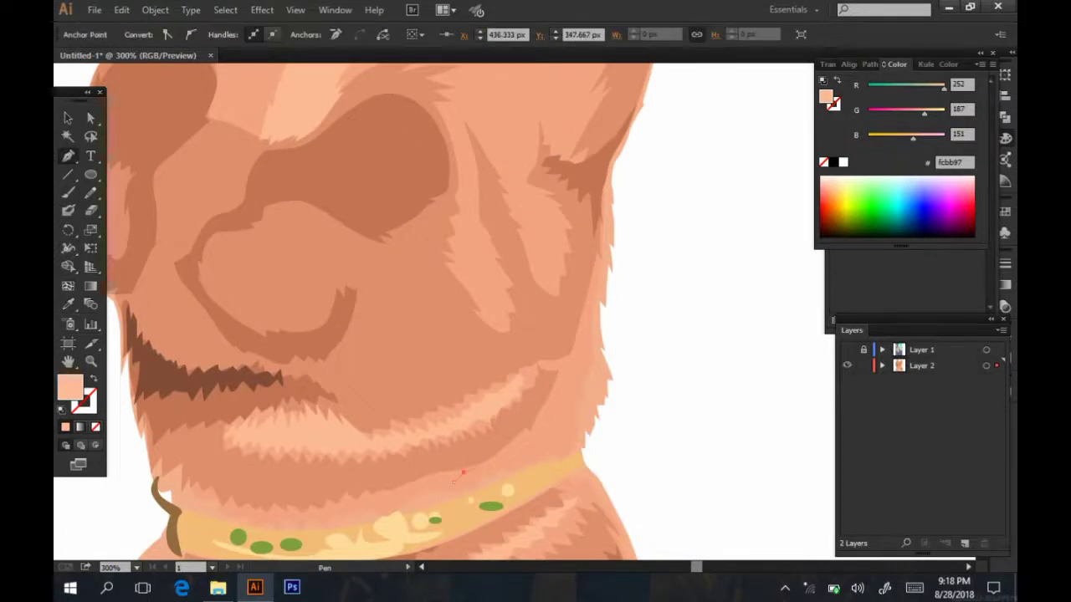
click(517, 443)
click(546, 405)
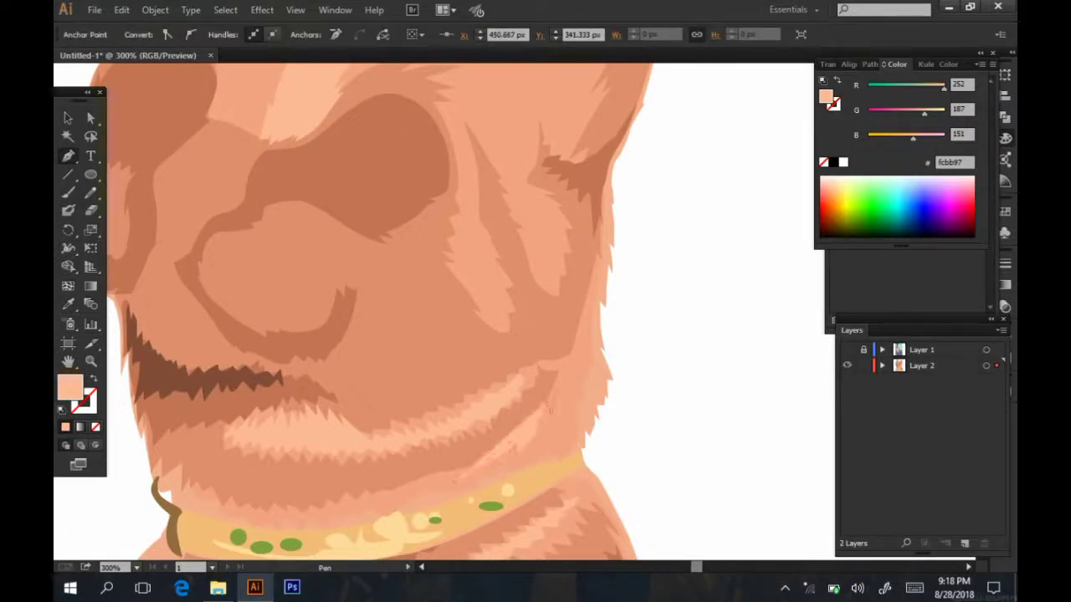
click(565, 374)
click(580, 333)
click(587, 299)
ctrl+click(585, 353)
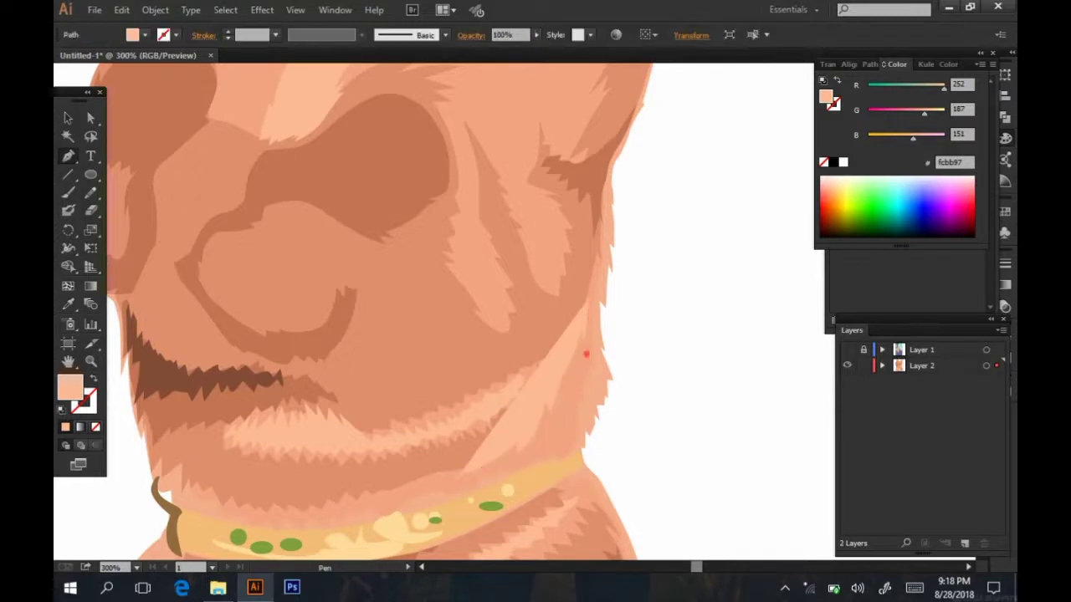
ctrl+click(572, 405)
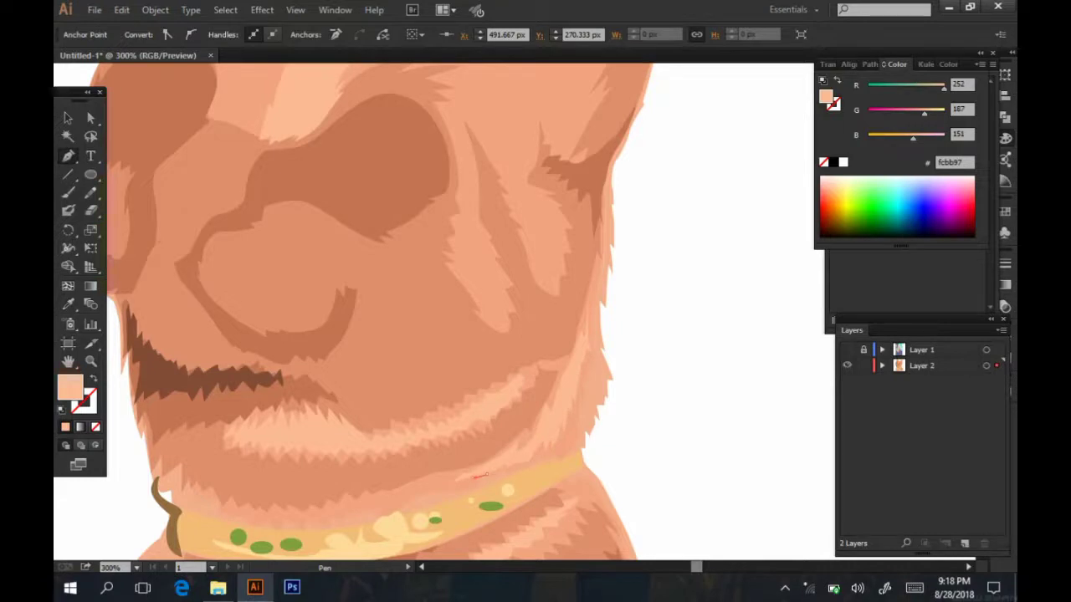
- Trace an inner-ear highlight shape on the cat's left ear
key(ctrl+minus)
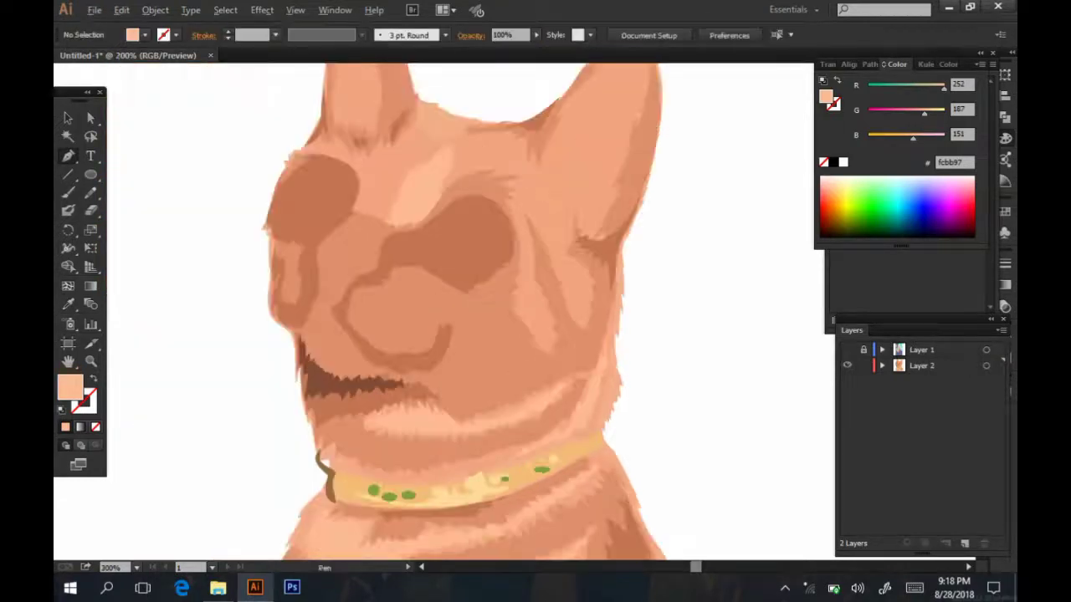
key(ctrl+minus)
scroll(502, 309, up, 2)
scroll(502, 310, up, 2)
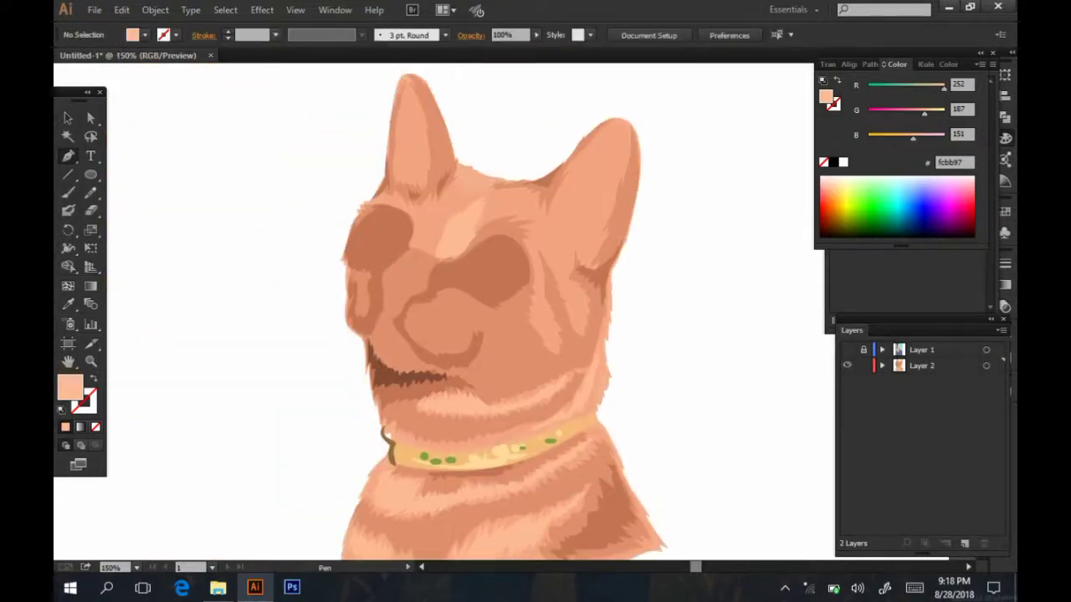
key(ctrl+plus)
key(ctrl+plus)
scroll(502, 310, up, 2)
scroll(502, 309, up, 2)
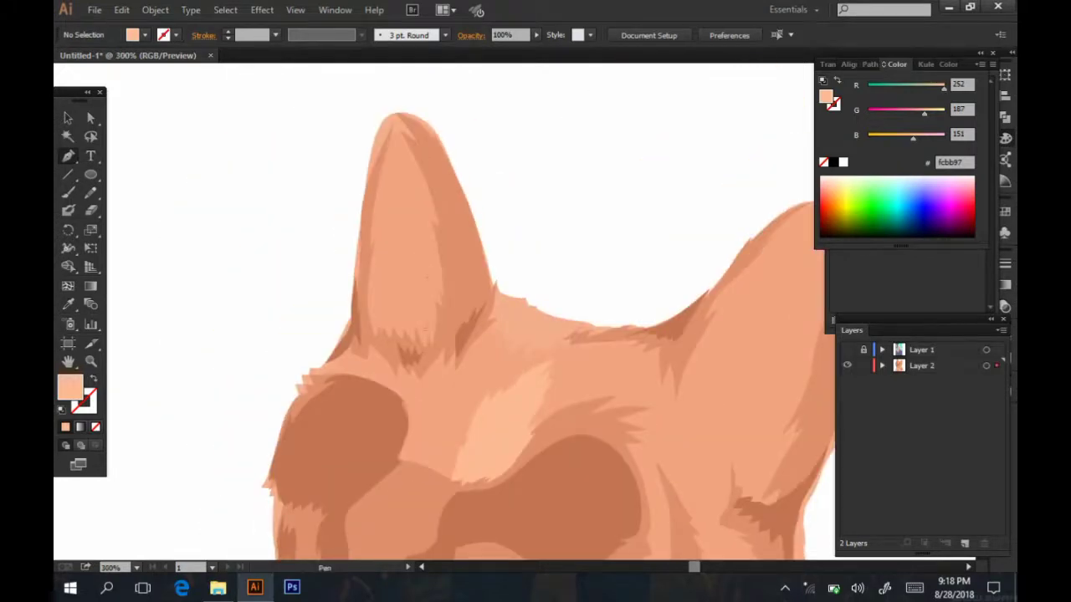
click(423, 199)
click(429, 222)
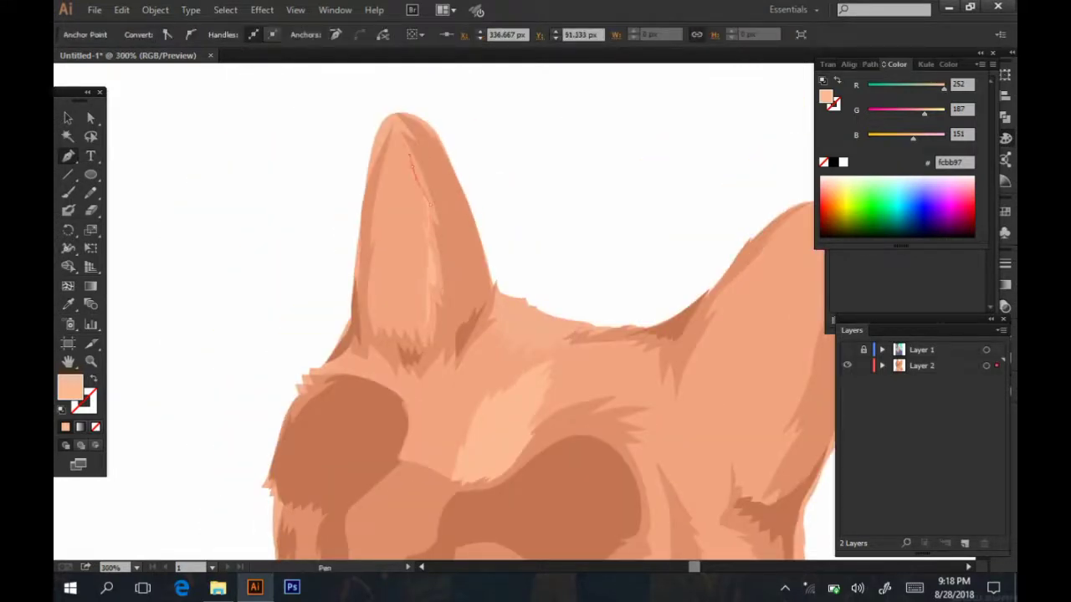
click(422, 317)
click(395, 136)
click(378, 243)
click(380, 318)
click(375, 251)
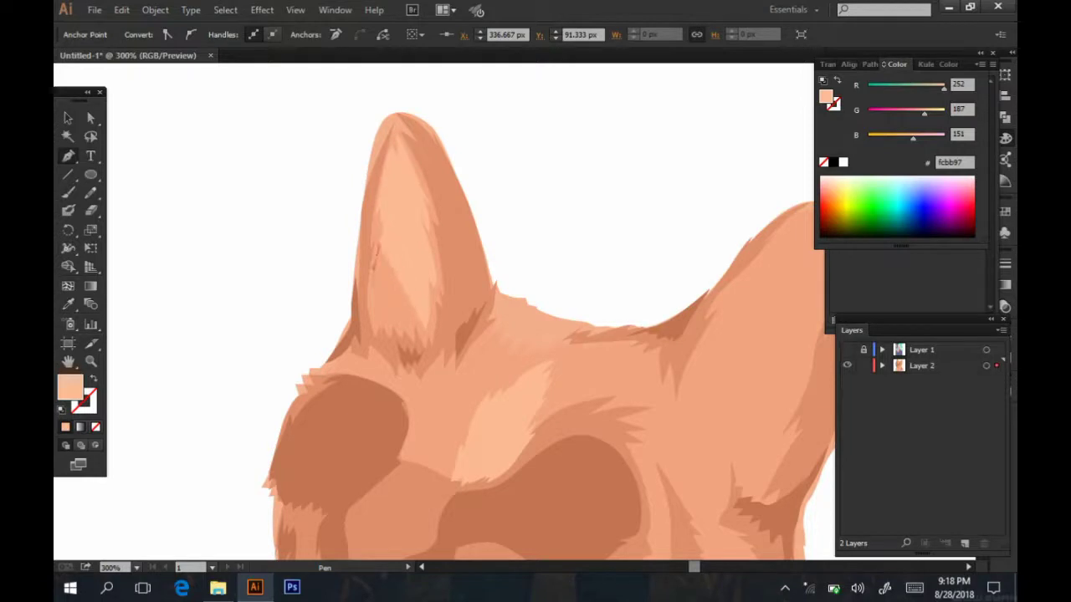
click(380, 322)
click(395, 320)
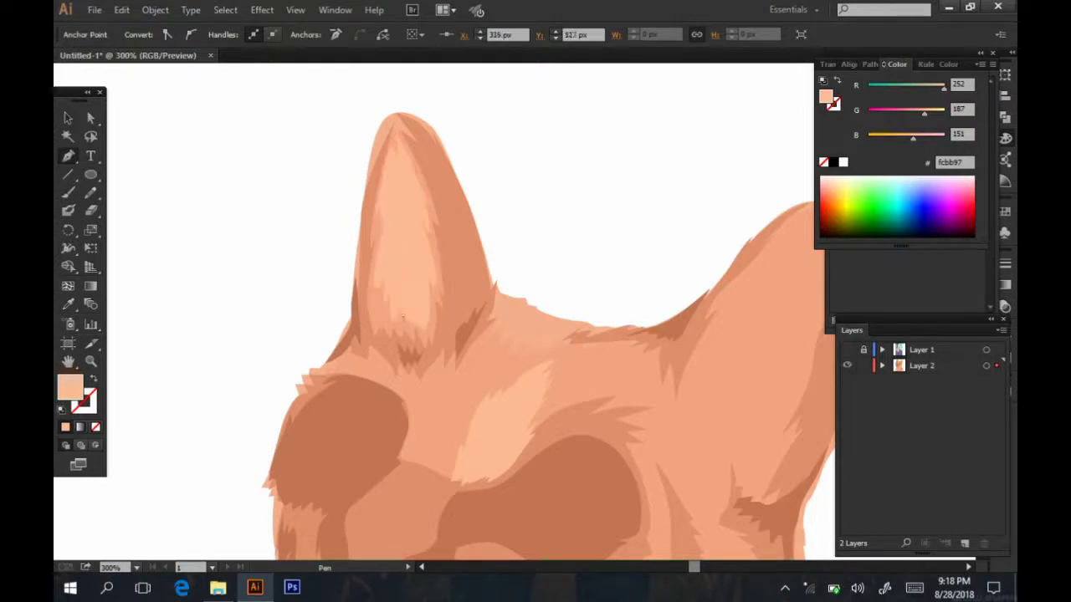
- Trace the right ear's inner shape over the reference photo
drag(423, 333, 240, 351)
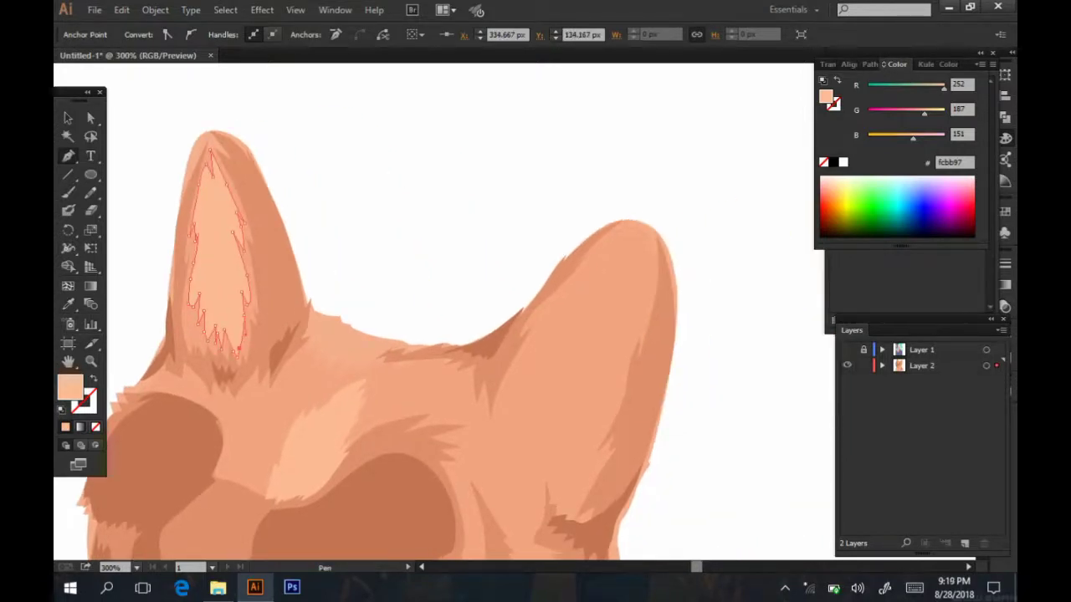
click(847, 350)
scroll(435, 310, down, 2)
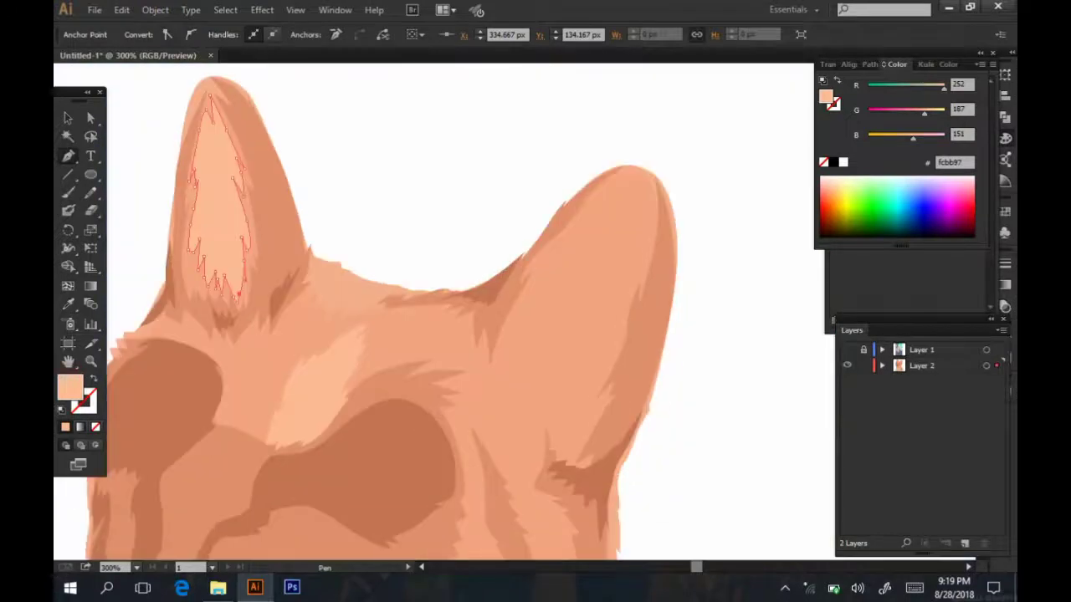
click(641, 272)
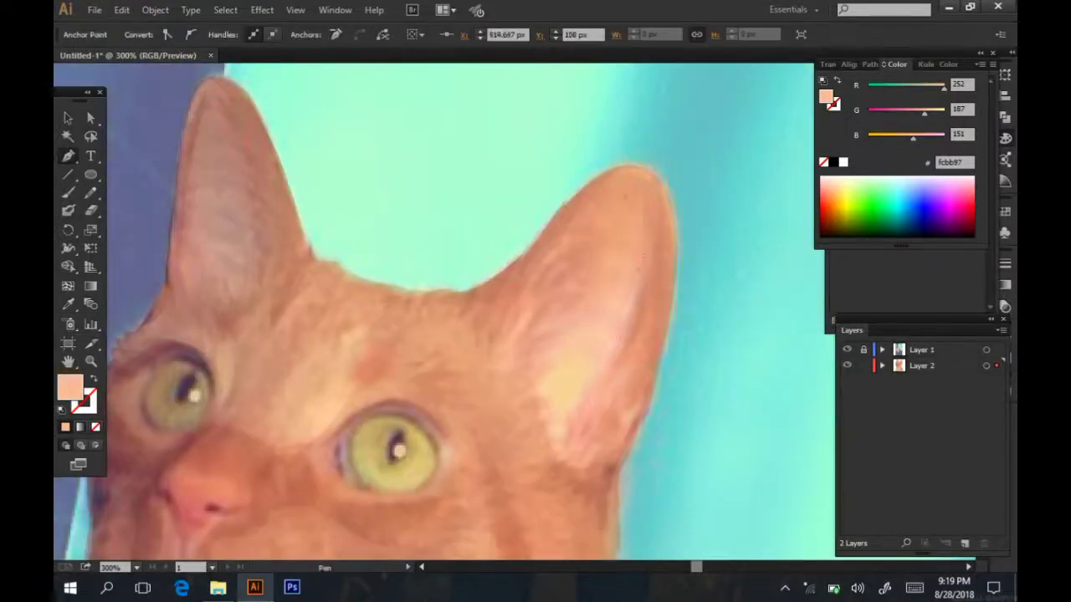
click(514, 313)
click(555, 443)
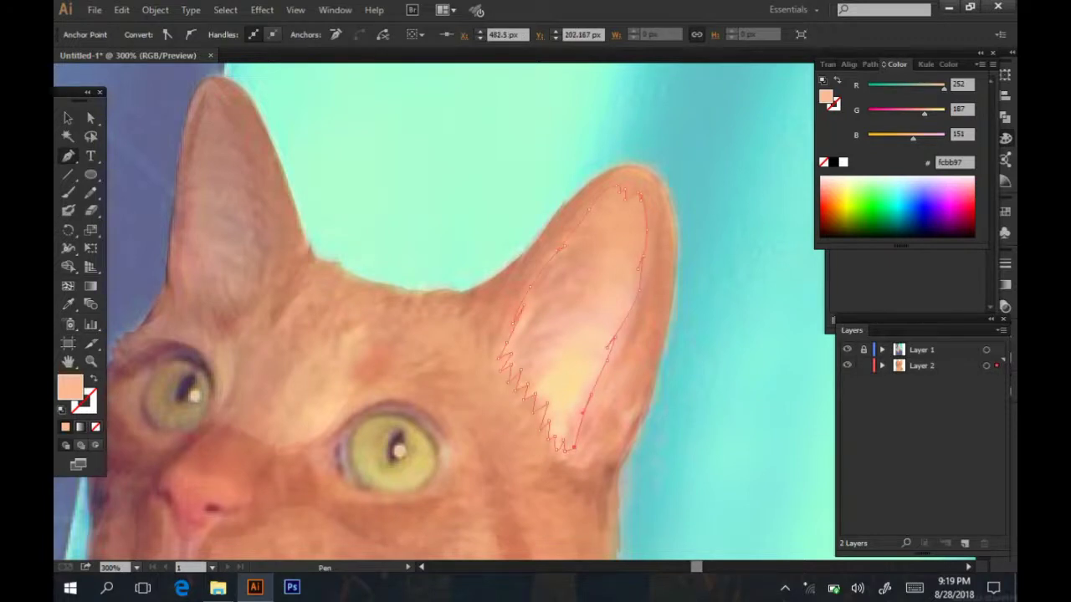
key(ctrl+minus)
key(ctrl+plus)
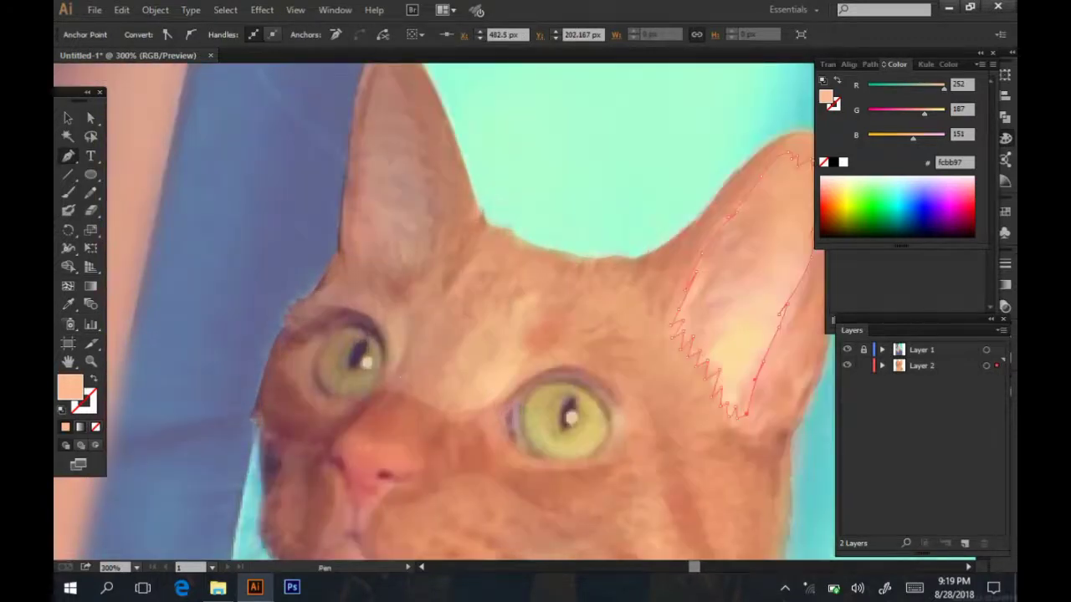
key(ctrl+shift+a)
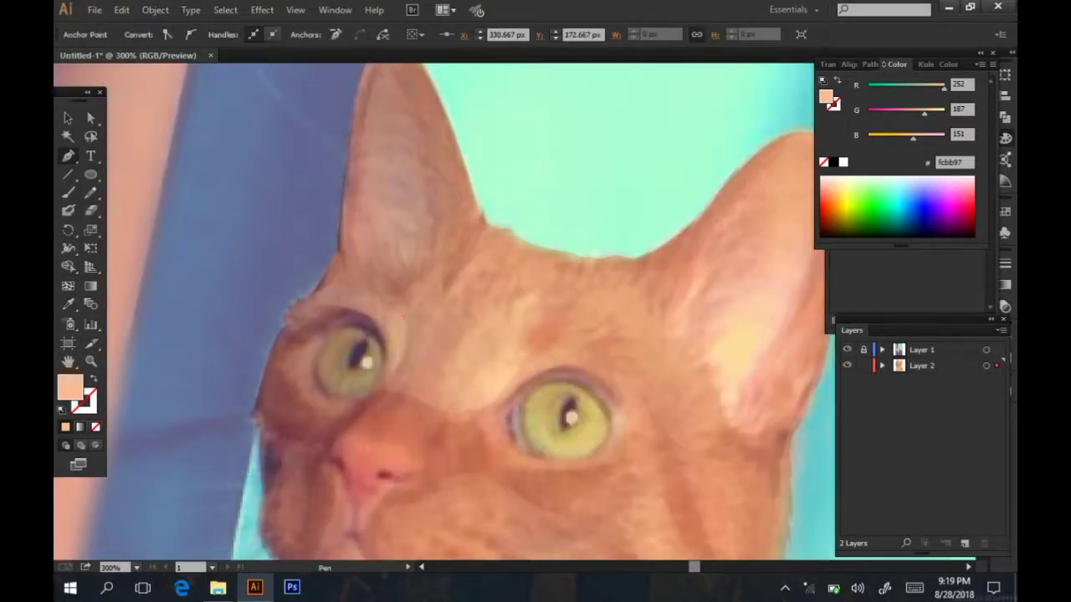
- Trace a curved path along the upper eyelid, hiding the photo to check it
click(310, 303)
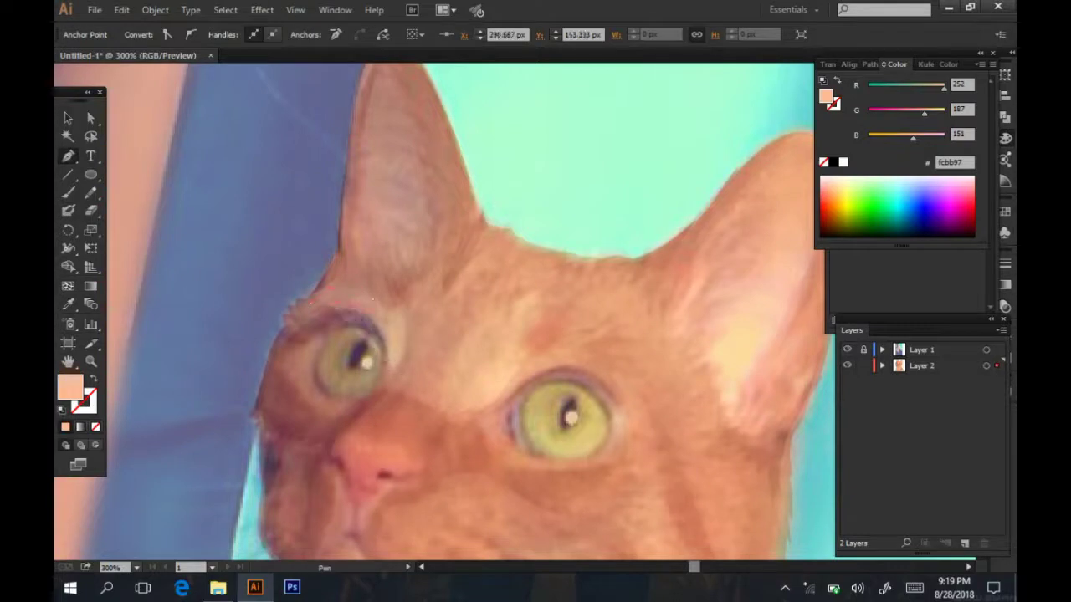
drag(364, 309, 399, 375)
click(400, 374)
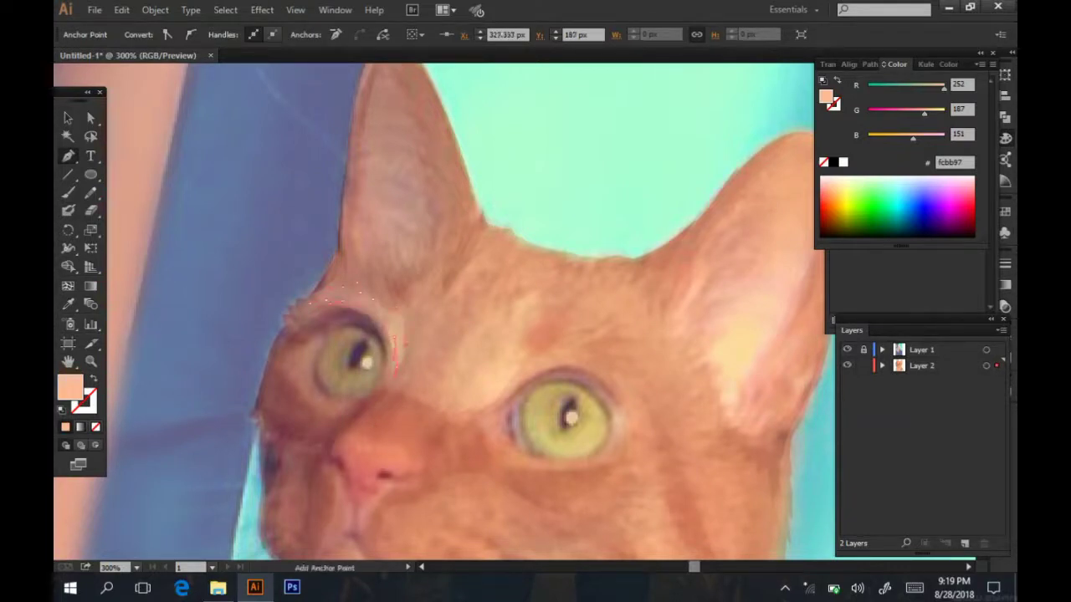
click(847, 350)
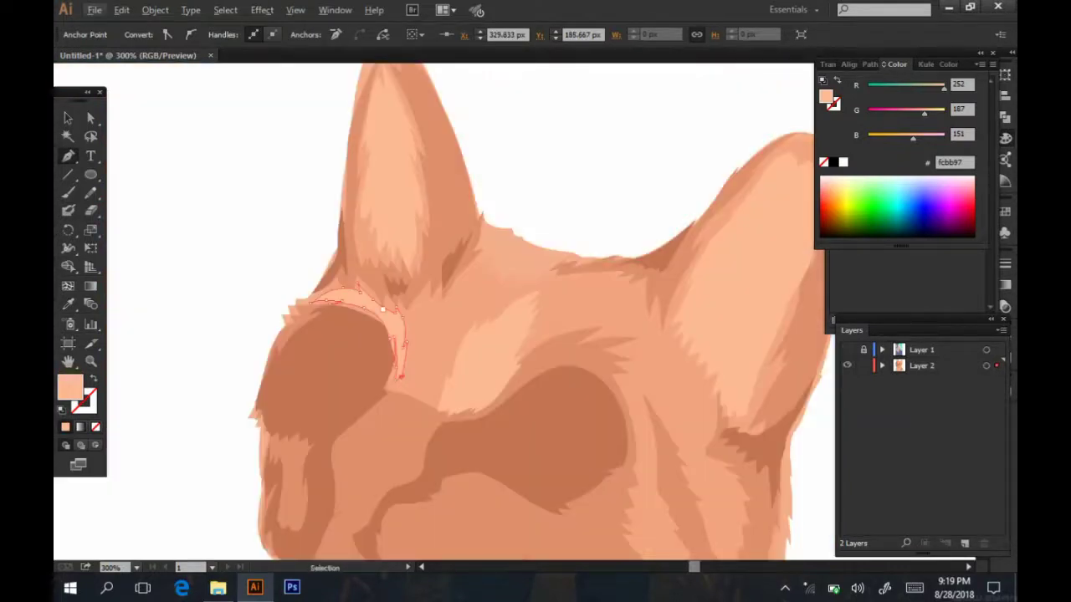
key(ctrl+shift+a)
scroll(334, 251, down, 3)
scroll(378, 235, up, 3)
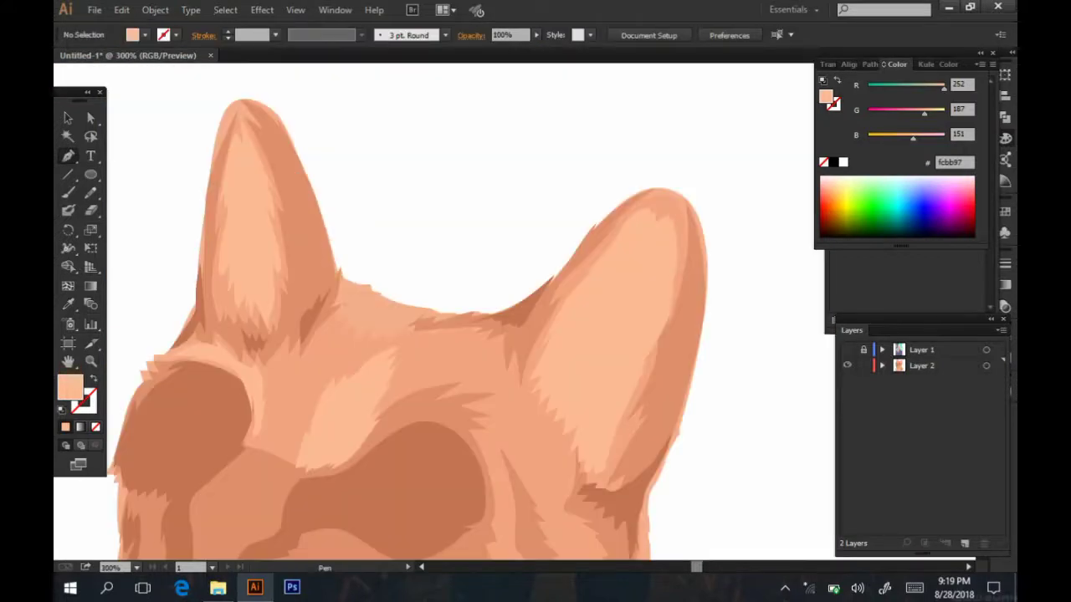
- Add a brow strand anchor near the ear base and show the reference photo again
click(361, 288)
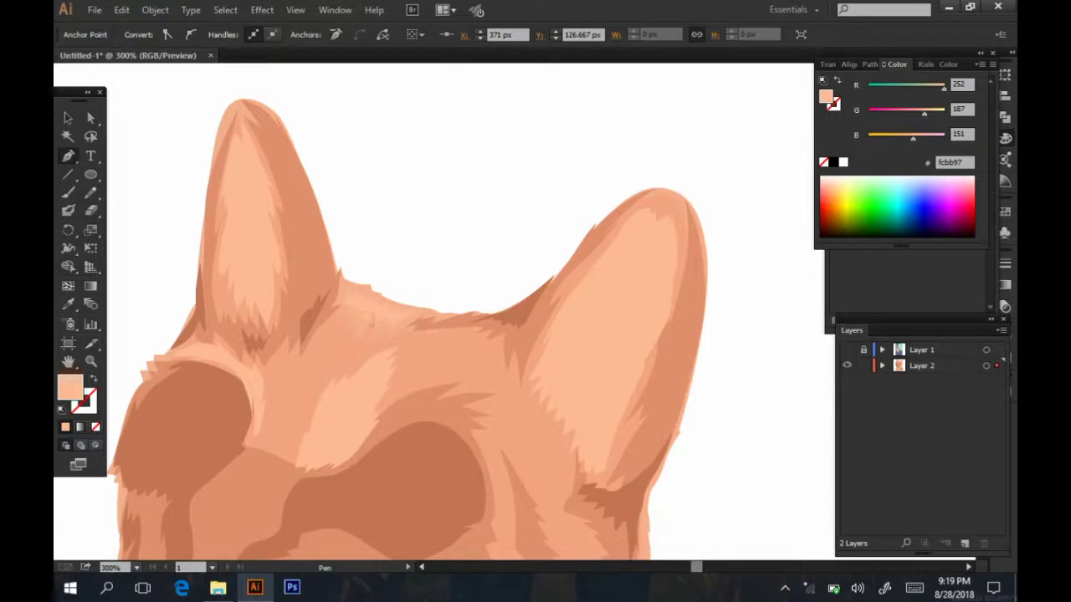
key(ctrl+shift+a)
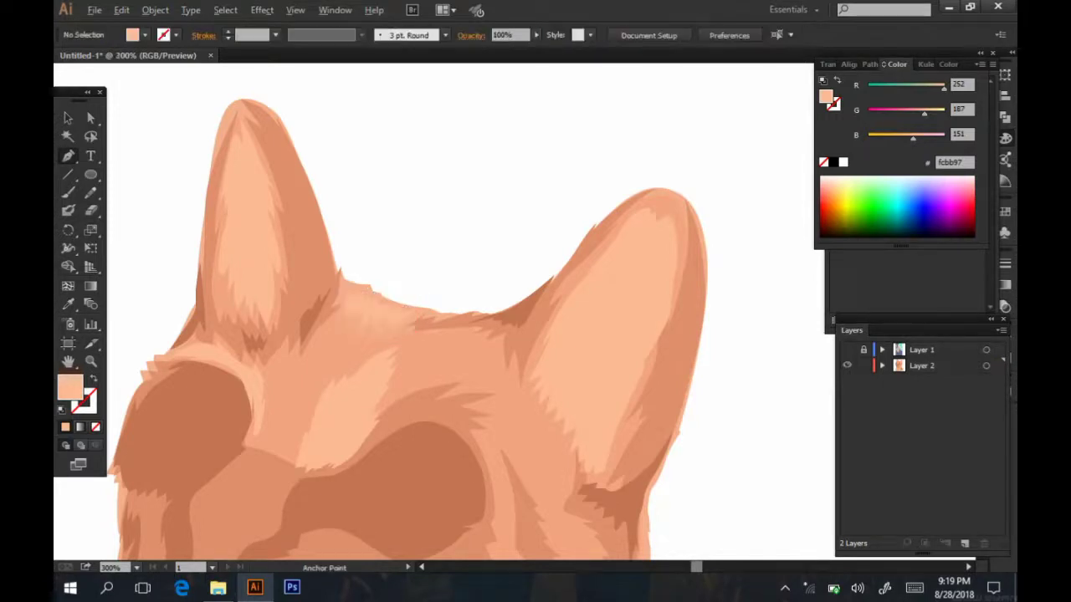
scroll(349, 312, down, 3)
scroll(350, 311, up, 1)
click(847, 349)
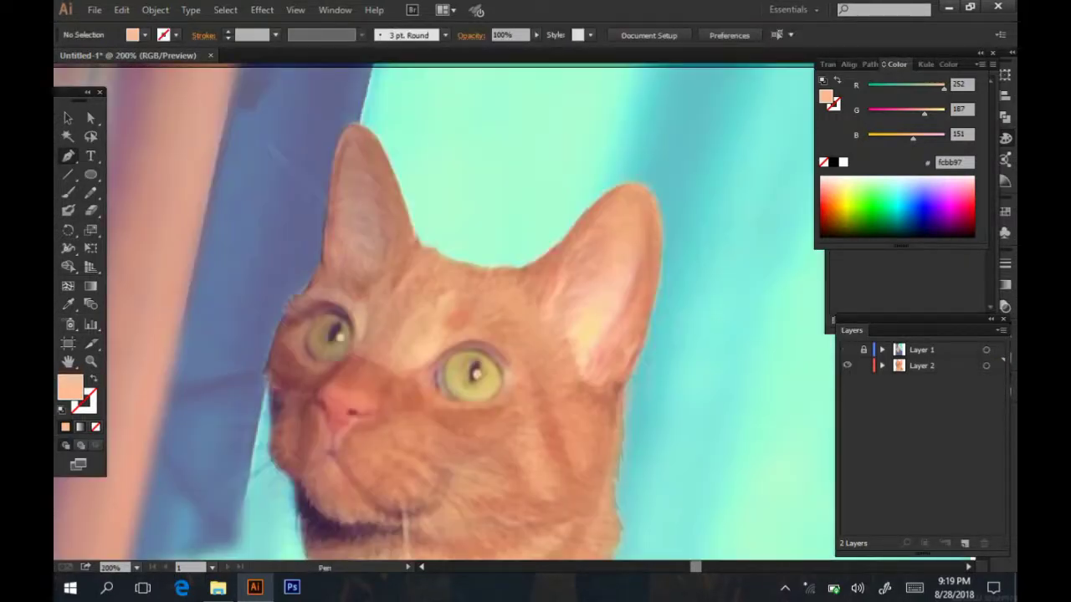
- Draw a curved fur path on the forehead near the ear base
click(847, 349)
key(ctrl+equal)
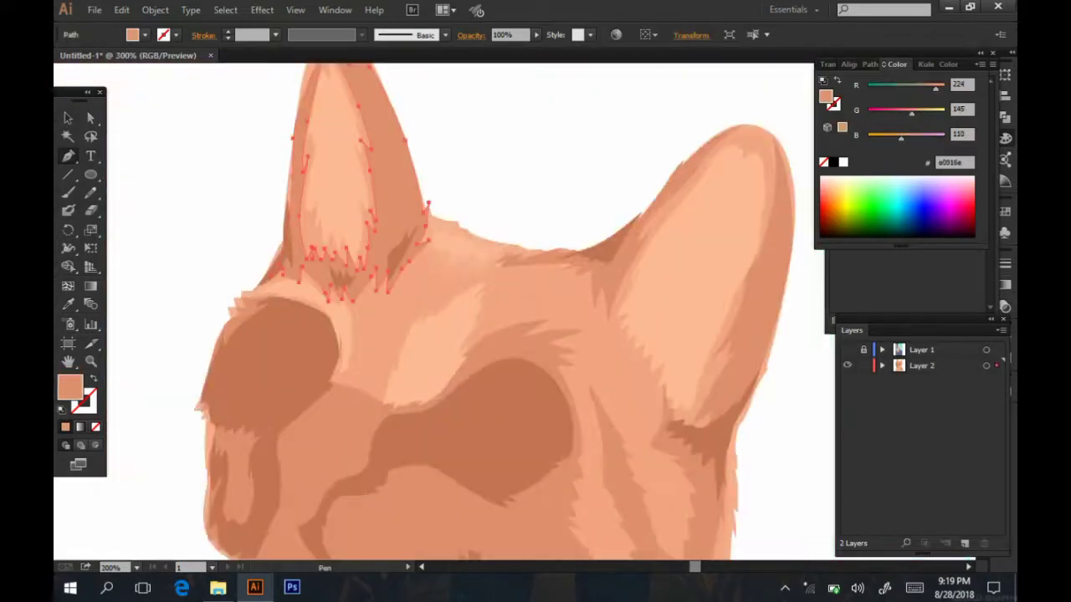
click(381, 355)
drag(399, 323, 431, 293)
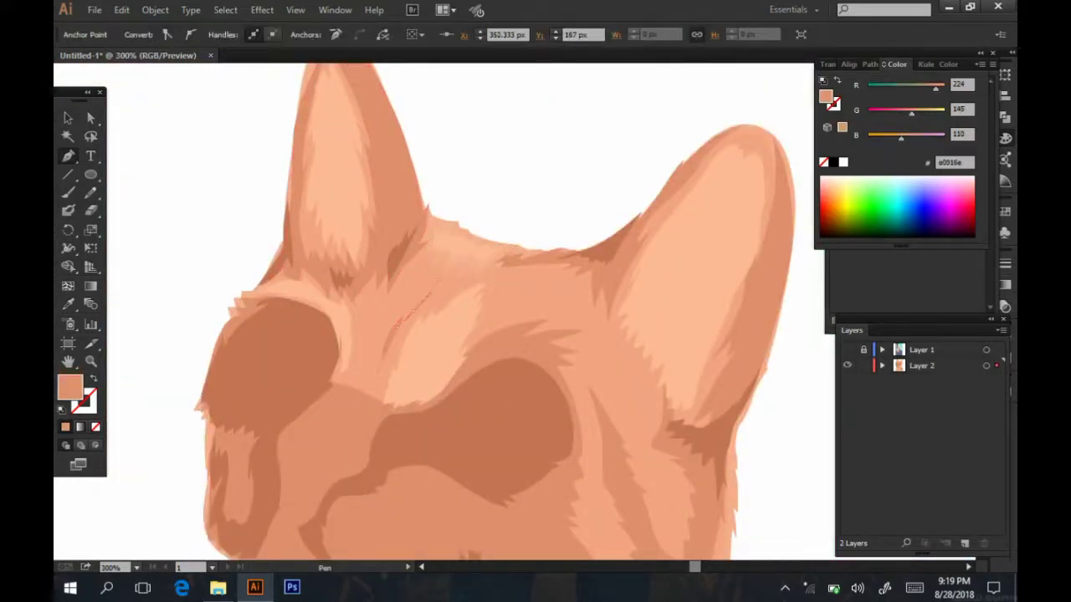
click(374, 299)
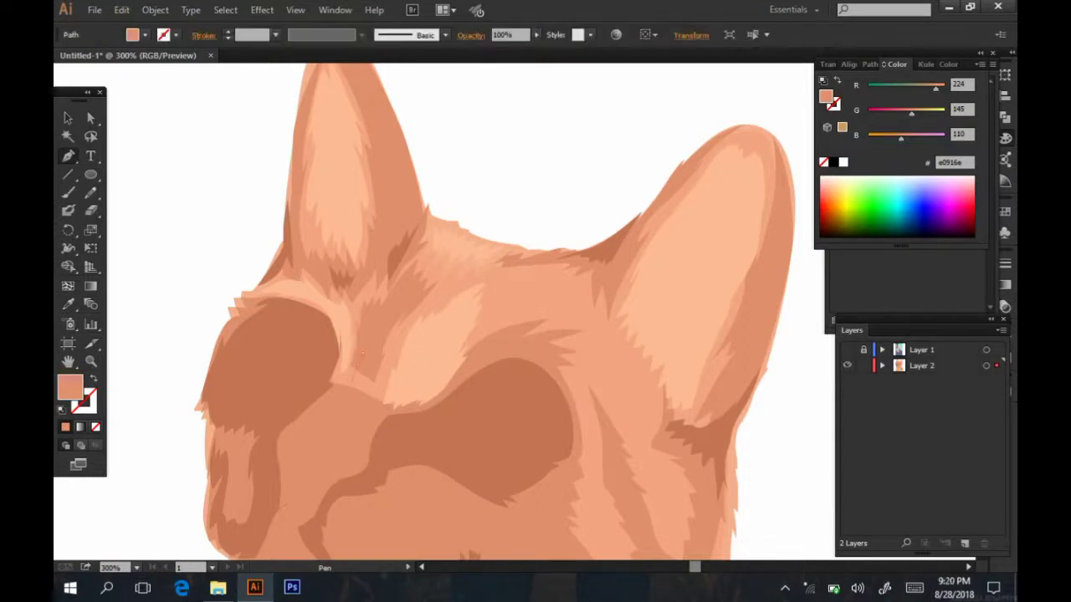
click(356, 381)
key(ctrl+shift+a)
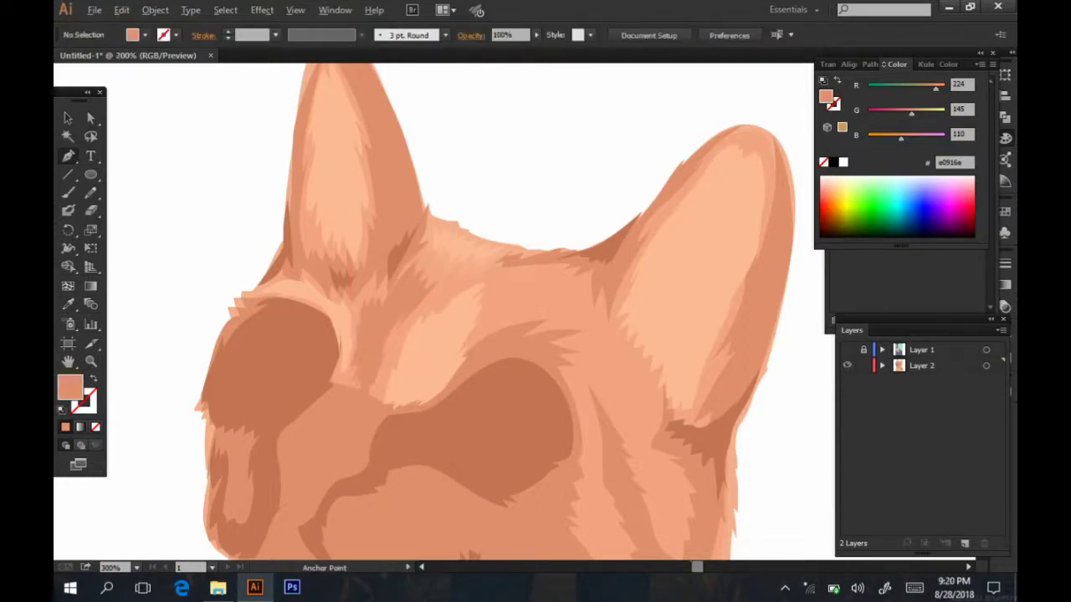
key(ctrl+minus)
key(ctrl+minus)
key(ctrl+plus)
scroll(383, 312, down, 1)
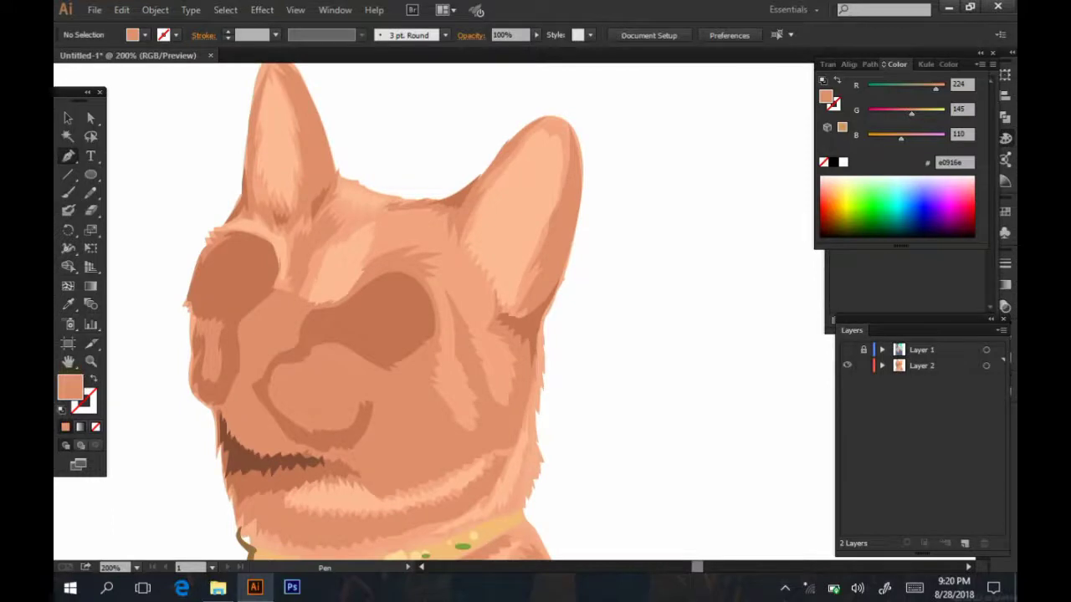
click(846, 350)
- Start a fur path on the chin over the reference photo at 300% zoom
ctrl+click(359, 335)
scroll(377, 318, down, 3)
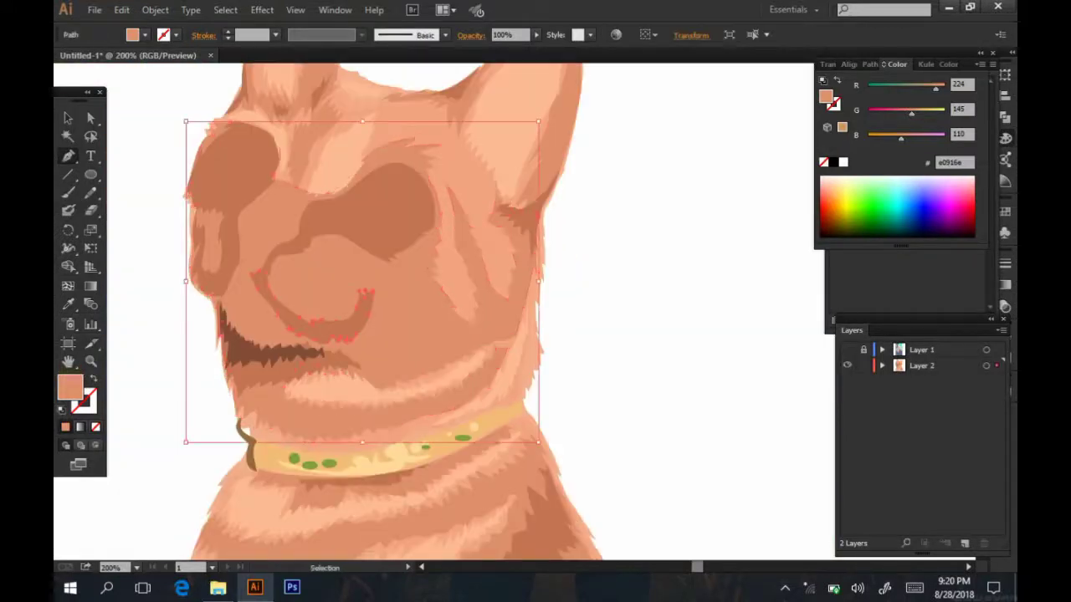
ctrl+click(351, 330)
click(847, 350)
key(ctrl+plus)
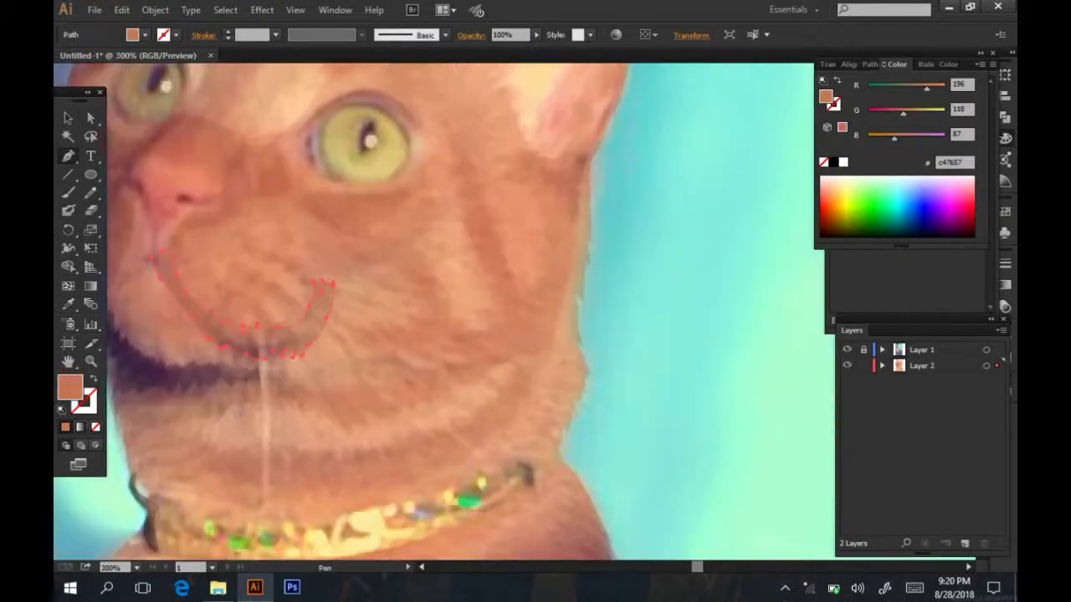
click(410, 304)
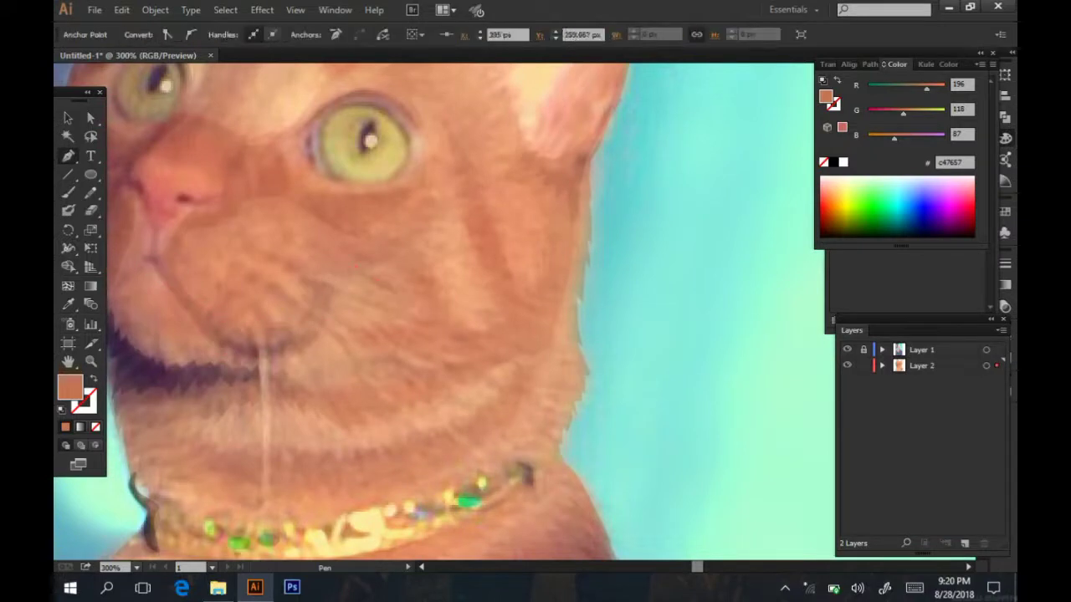
click(395, 348)
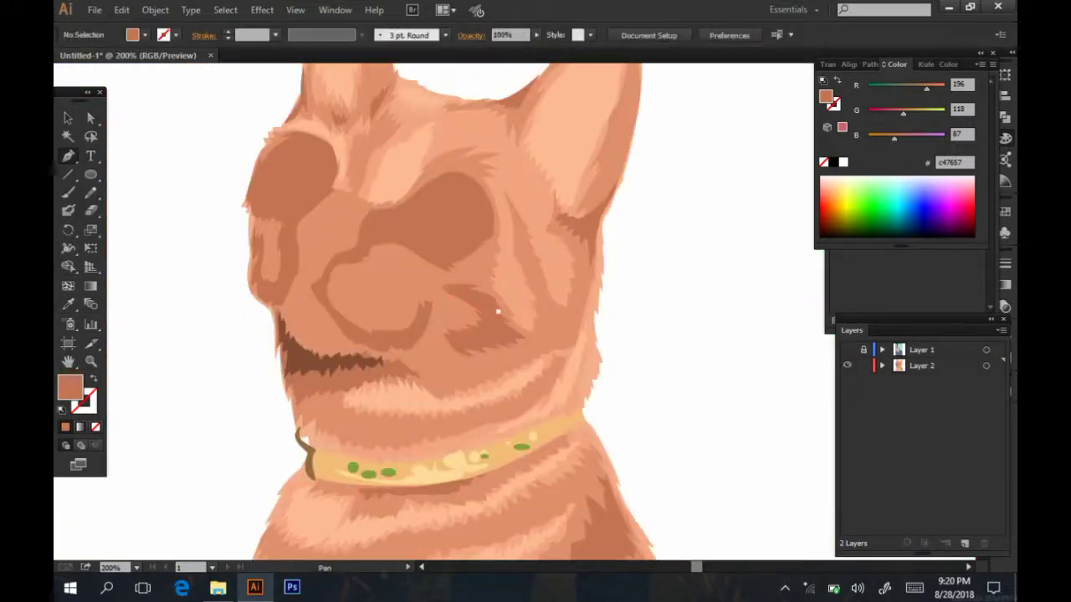
key(ctrl+plus)
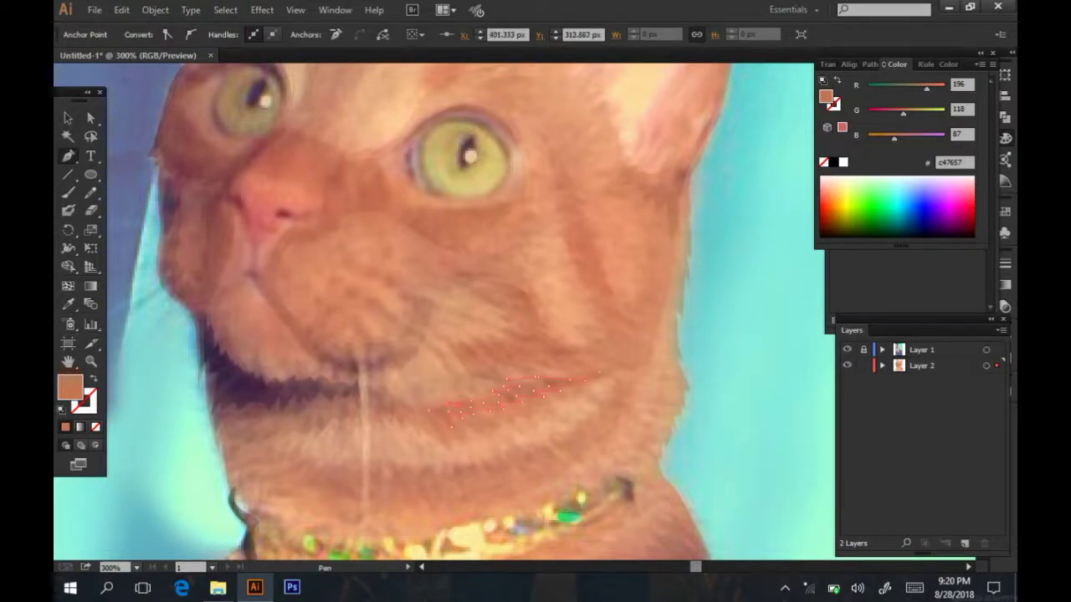
click(847, 349)
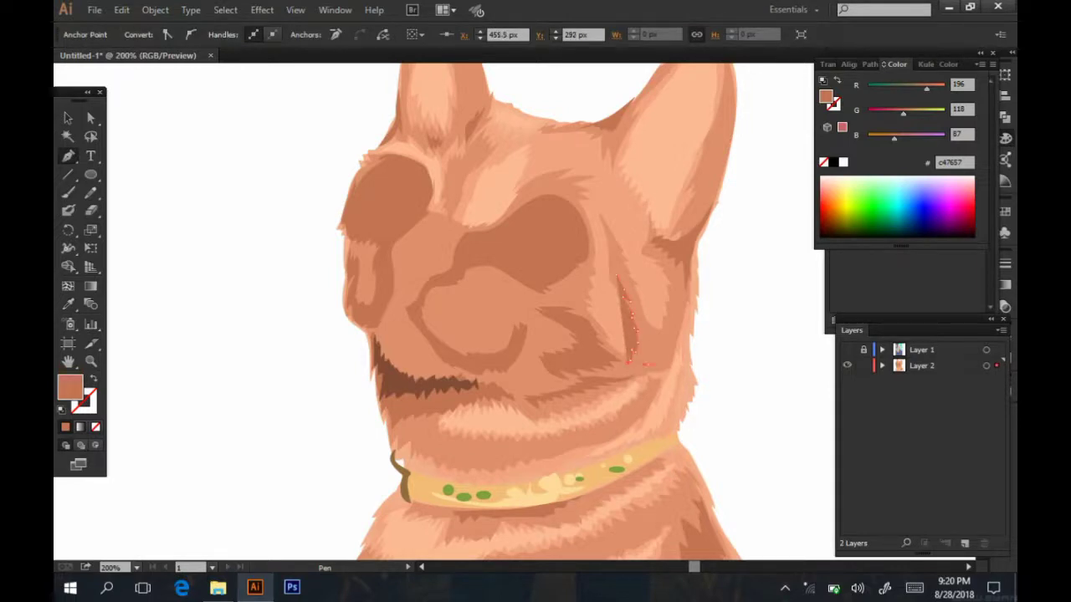
- Undo the stray cheek paths and begin a curved shading path on the muzzle
key(ctrl+z)
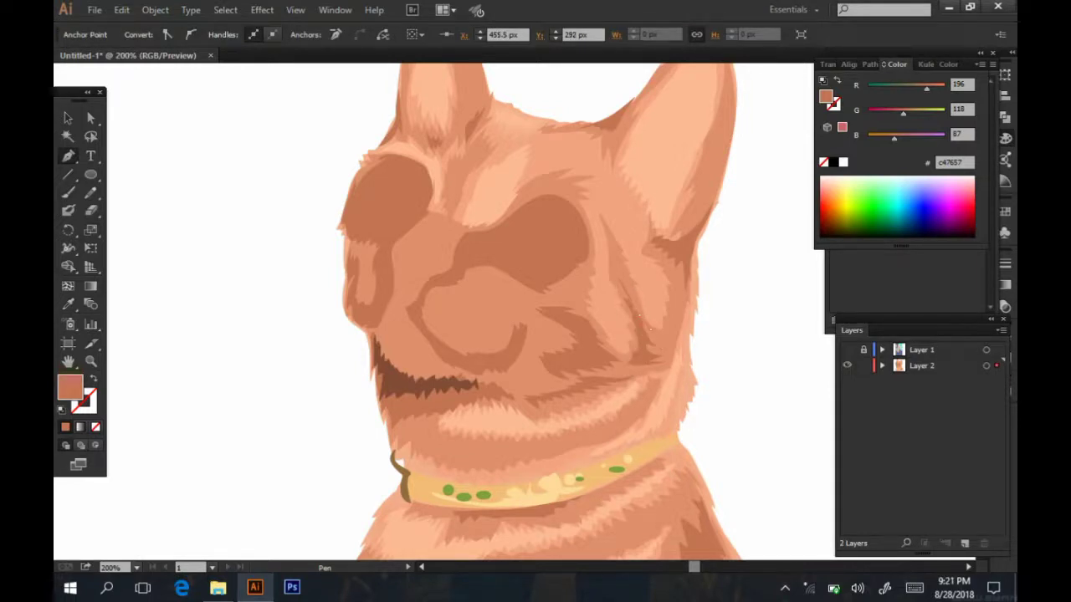
key(ctrl+z)
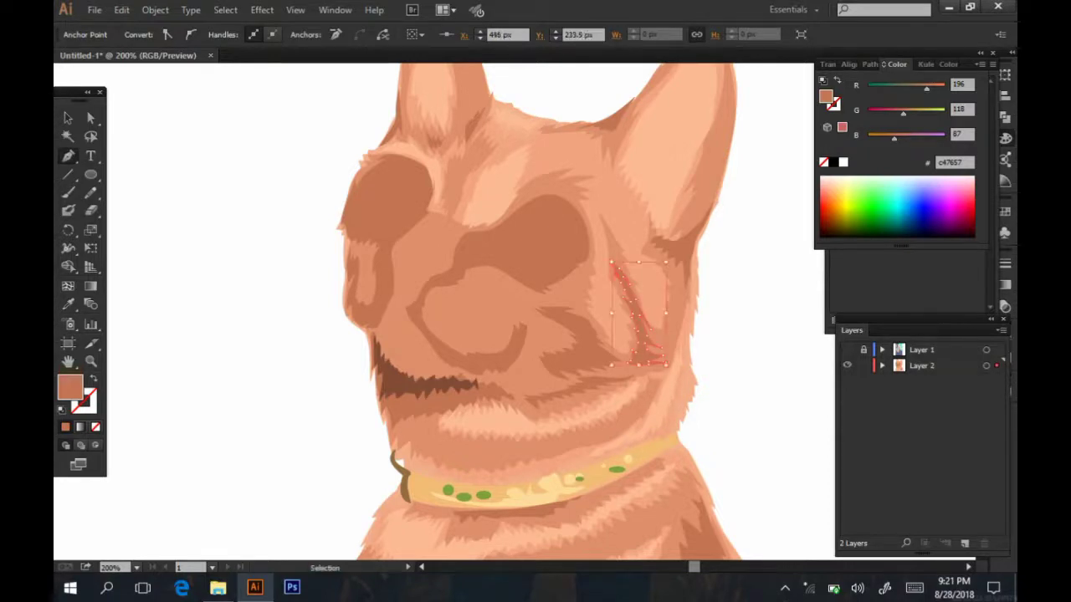
key(ctrl+z)
key(ctrl+minus)
key(ctrl+plus)
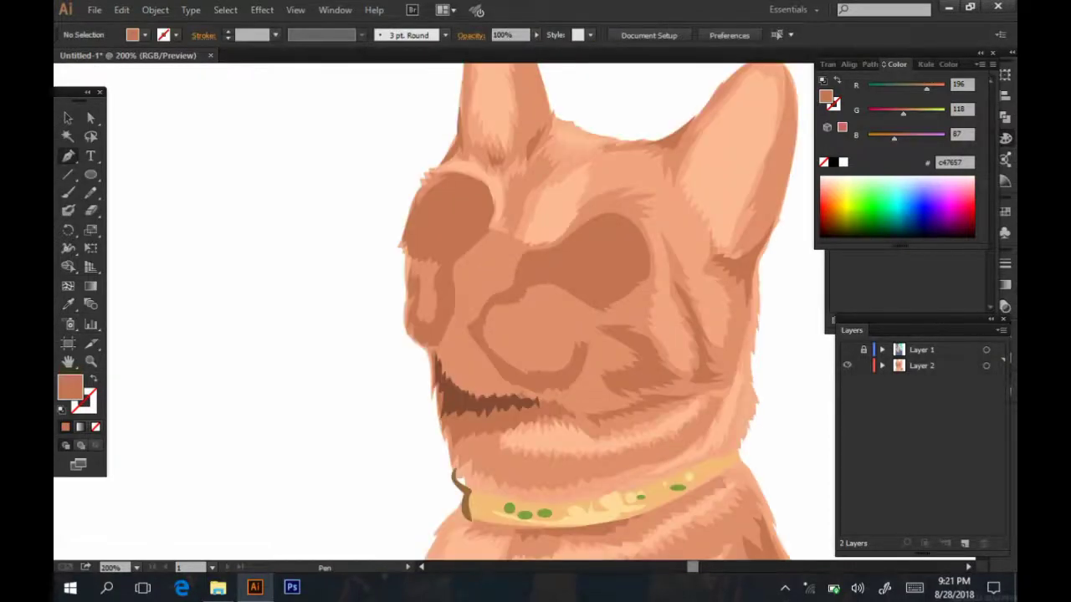
key(ctrl+shift+w)
key(ctrl+shift+w)
key(ctrl+plus)
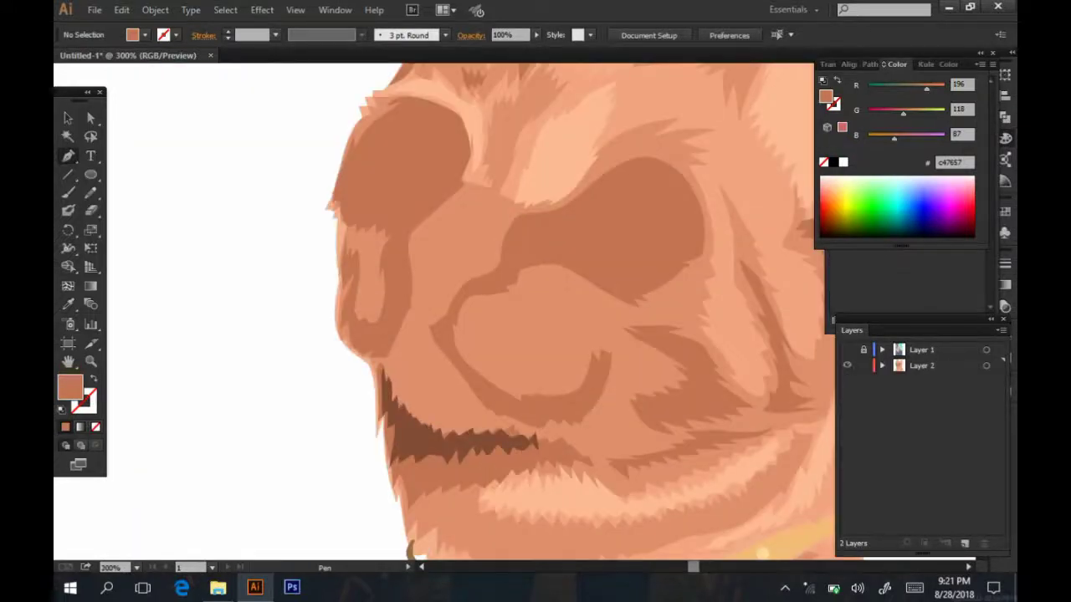
drag(553, 276, 530, 272)
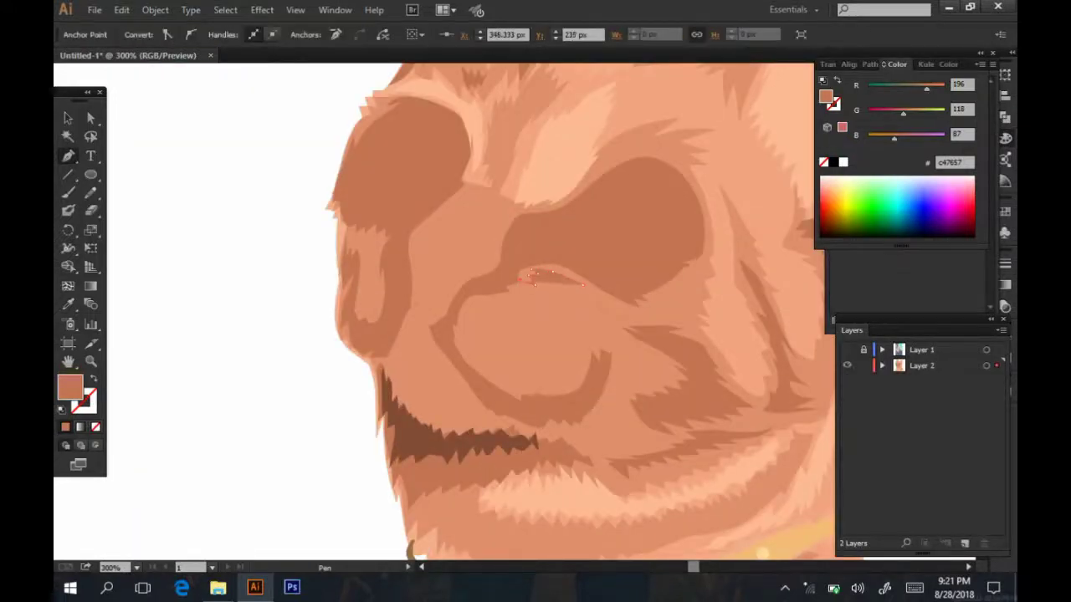
- Outline the brown muzzle shading shape and lower its opacity to 62%
click(569, 288)
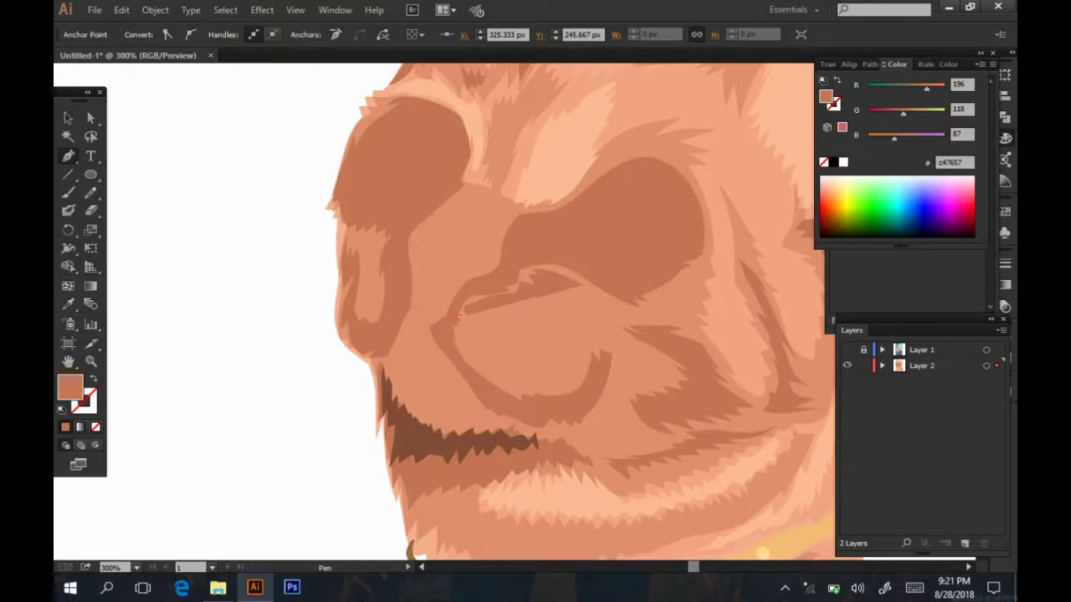
click(540, 358)
click(533, 395)
click(586, 401)
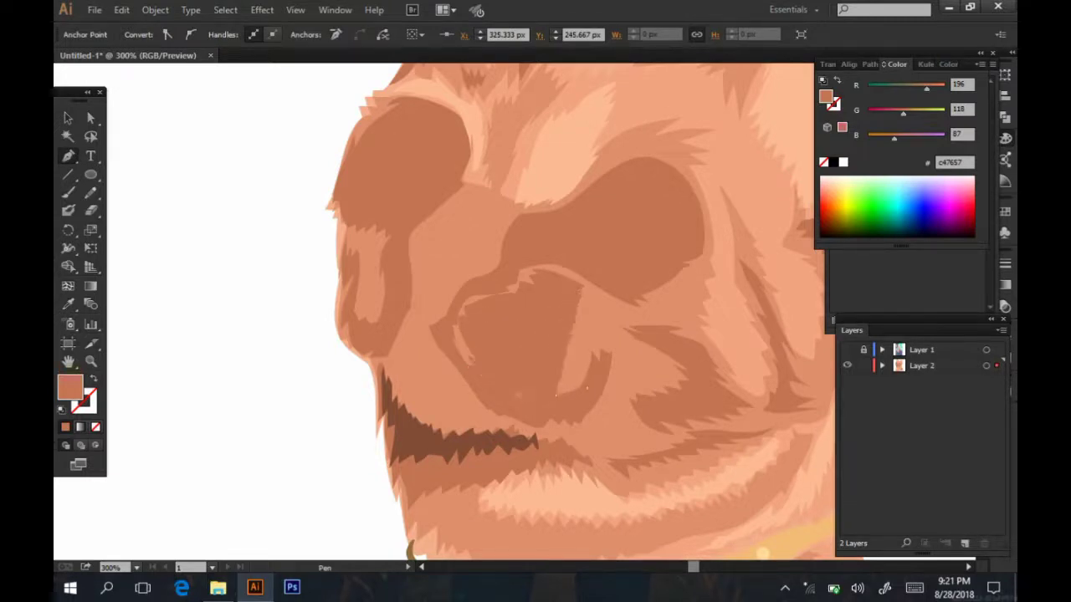
click(603, 343)
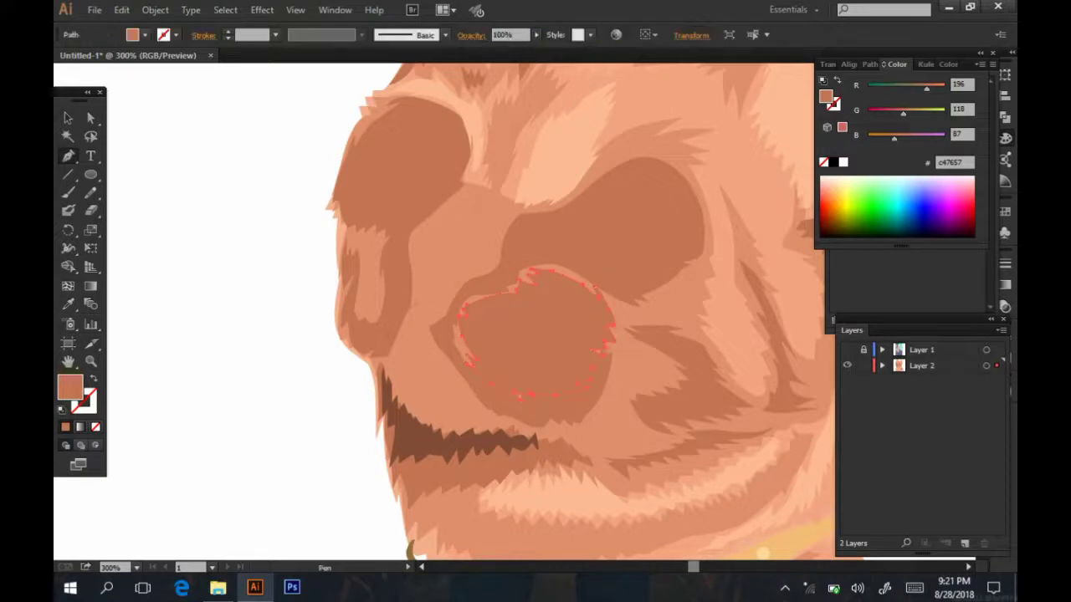
drag(527, 47, 513, 48)
key(ctrl+shift+a)
- Toggle the reference photo and start tracing an outline around the mouth
key(ctrl+minus)
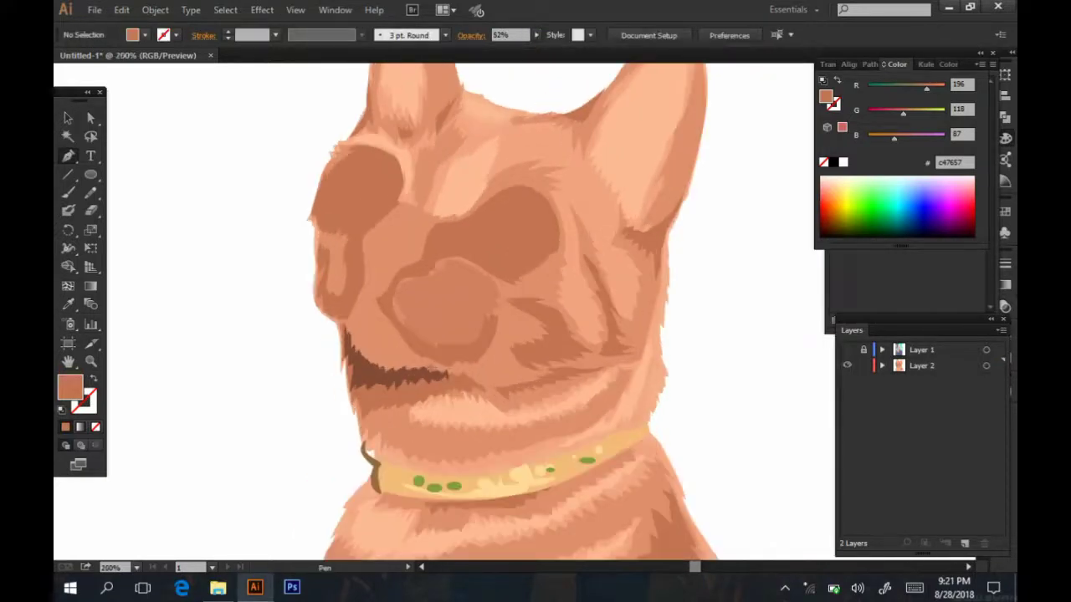
click(846, 349)
key(ctrl+plus)
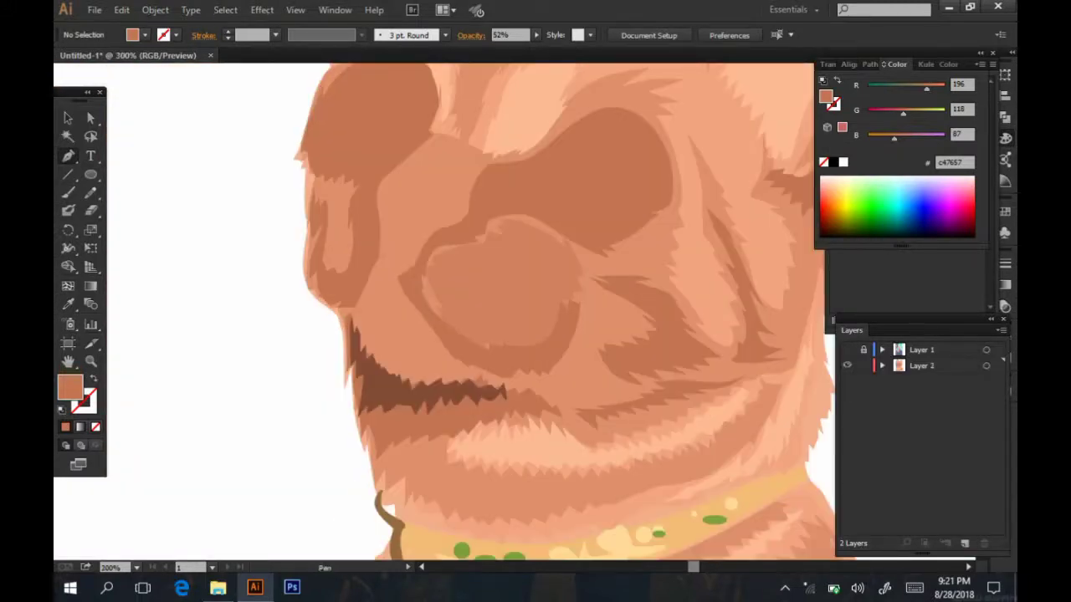
click(846, 350)
scroll(435, 310, up, 2)
key(ctrl+z)
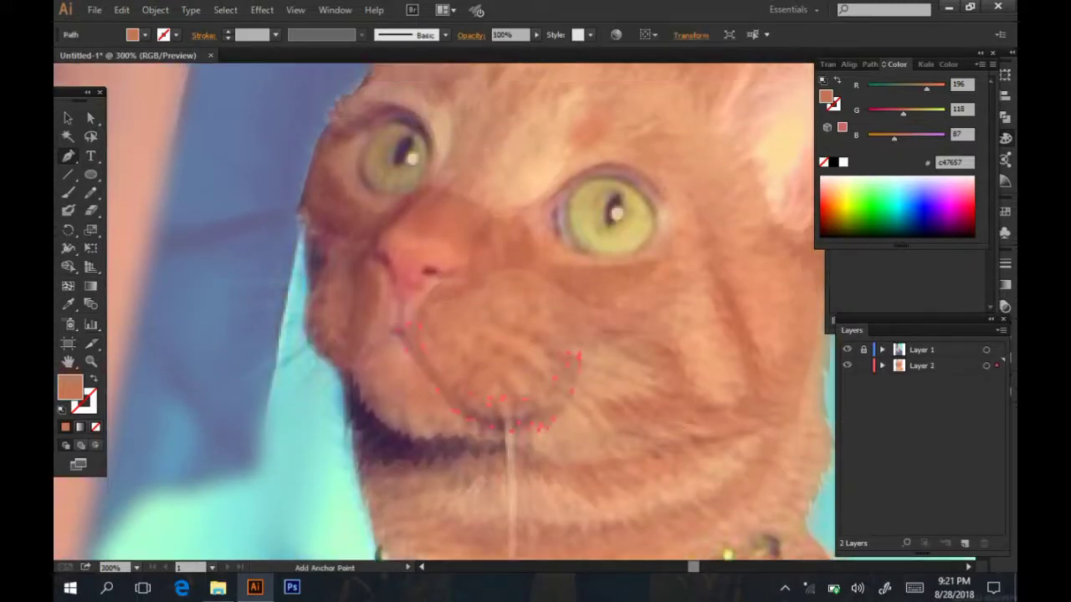
click(348, 378)
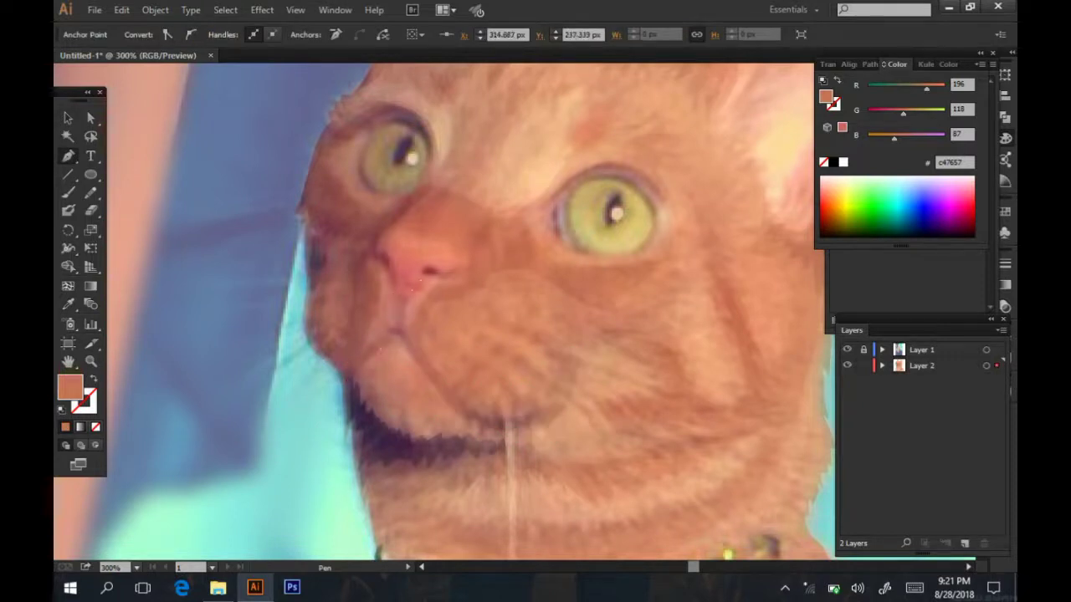
click(401, 349)
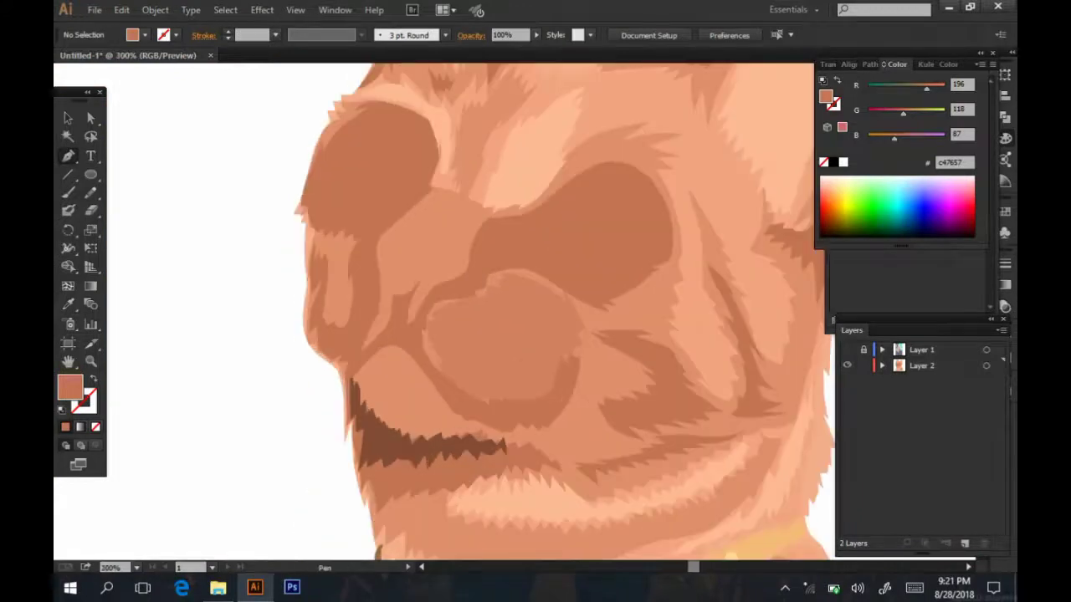
- Sample the light peach fur colour and draw a highlight shape on the chin
ctrl+click(535, 150)
click(383, 357)
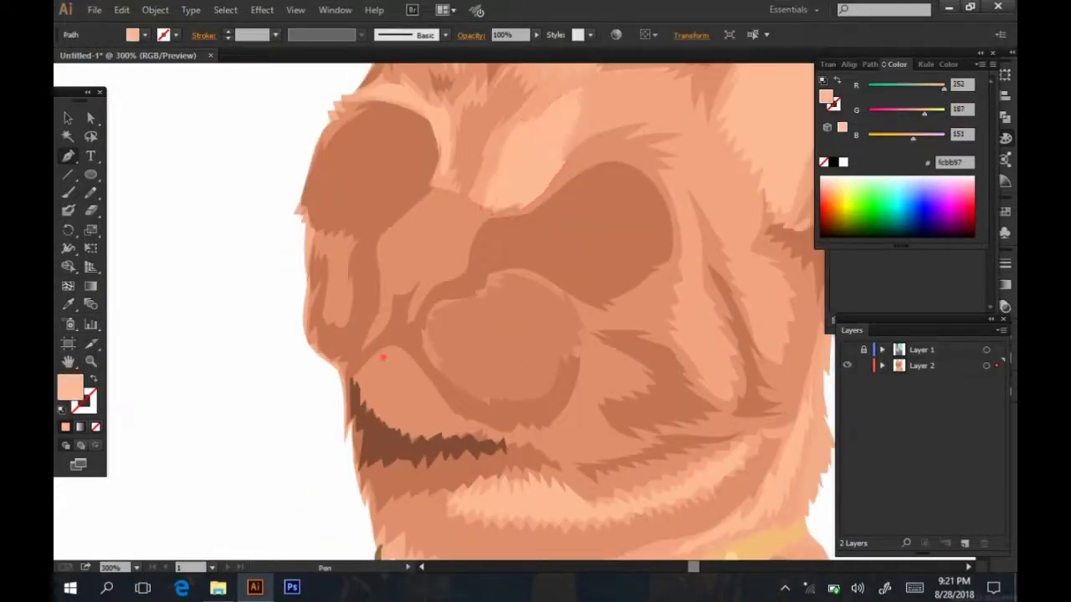
click(359, 393)
click(372, 412)
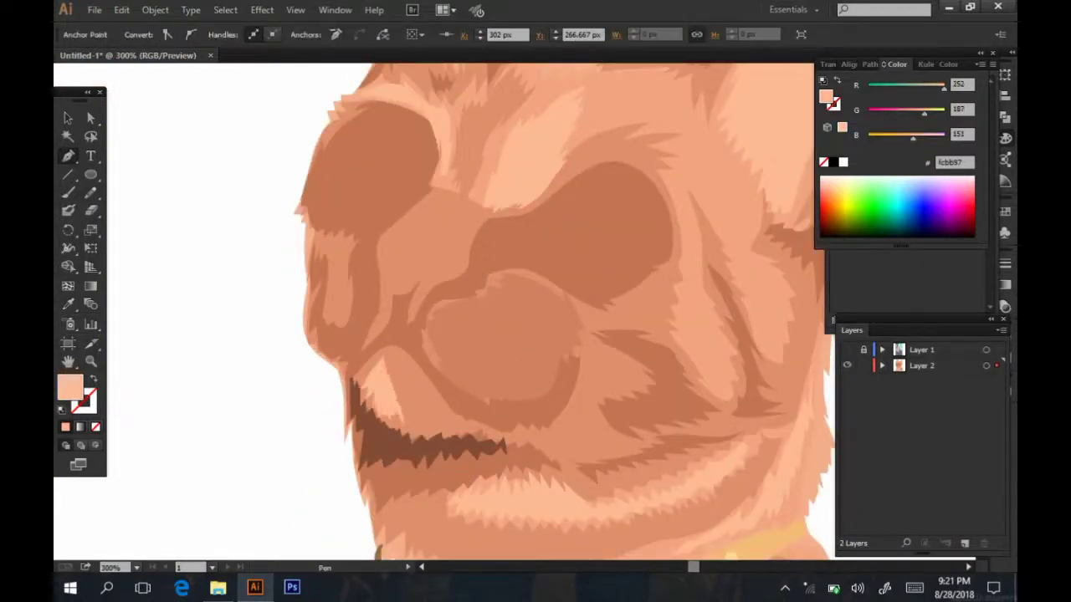
click(416, 374)
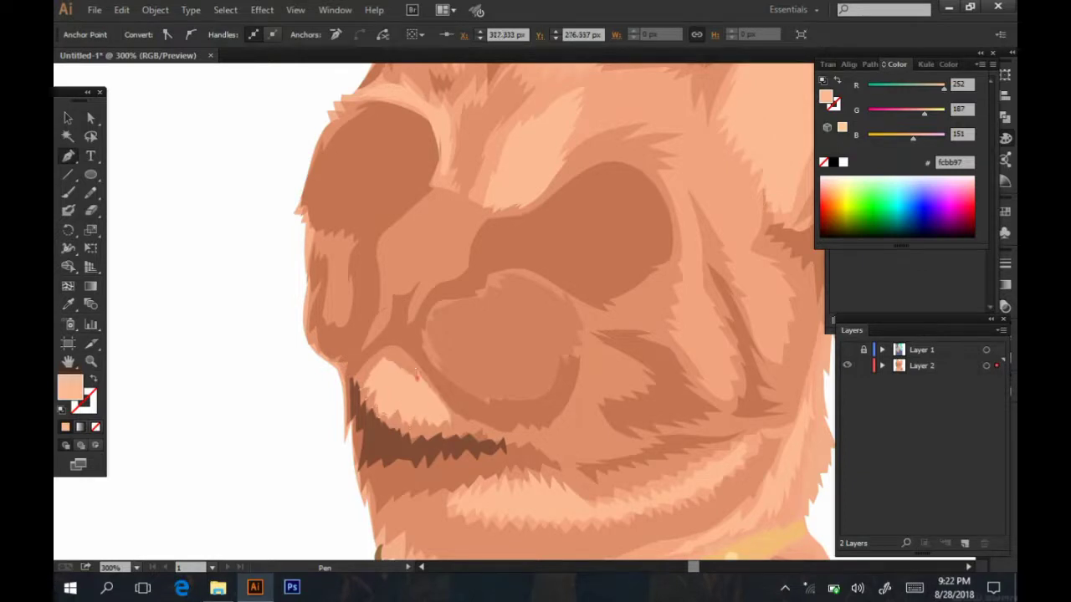
key(ctrl+shift+a)
- Adjust the opacity of the light chin highlight shape
key(ctrl+minus)
key(ctrl+minus)
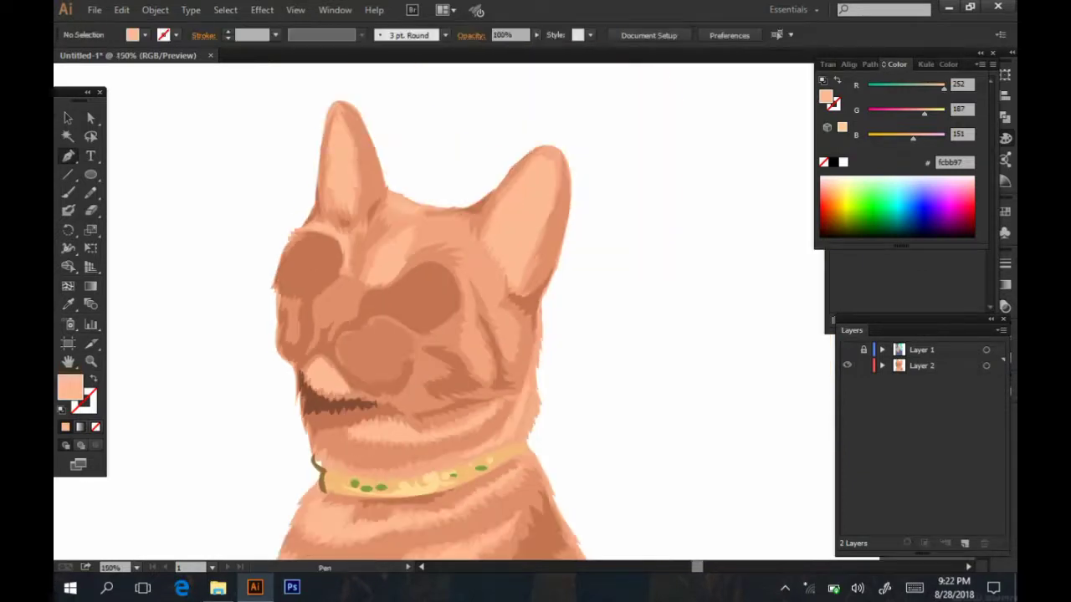
key(ctrl+plus)
ctrl+click(313, 406)
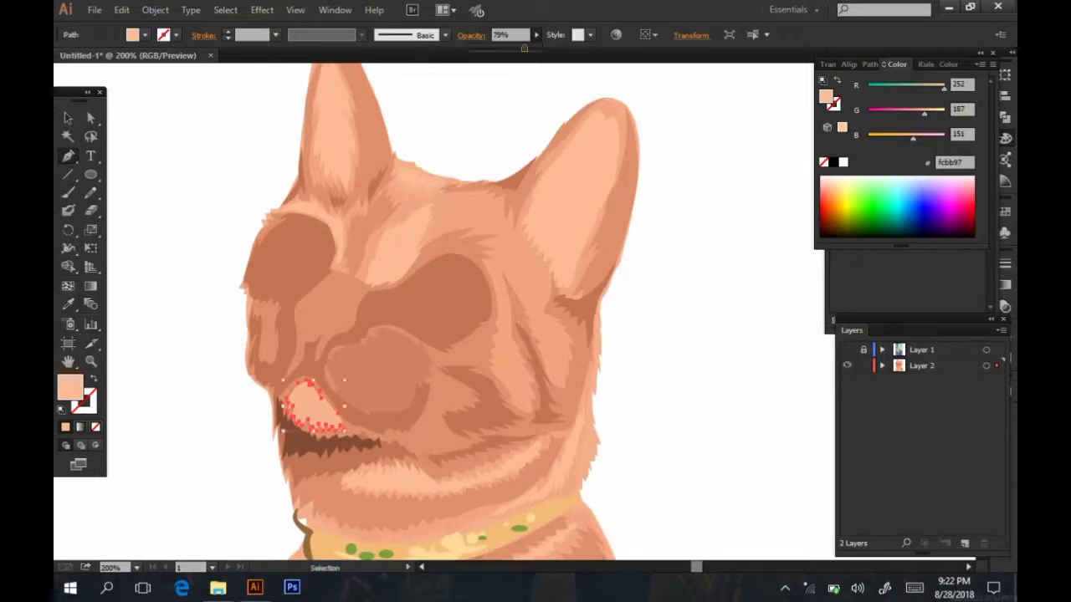
click(510, 34)
key(ctrl+shift+a)
- Trace a curved shape along the left cheek edge at 400% zoom
key(ctrl+plus)
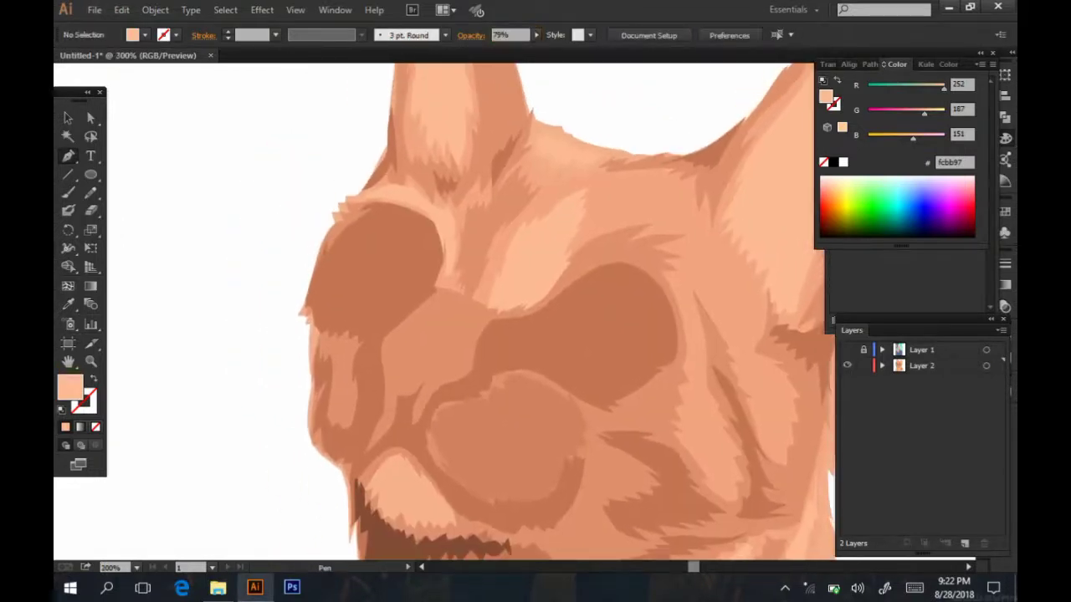
click(847, 350)
key(ctrl+plus)
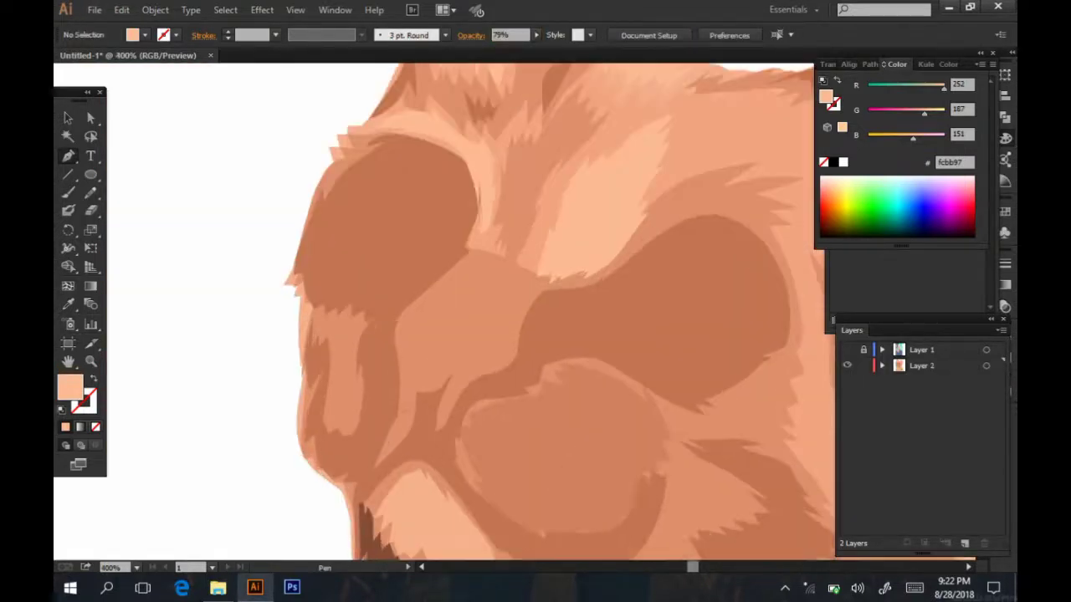
click(397, 295)
drag(380, 377, 376, 393)
click(313, 432)
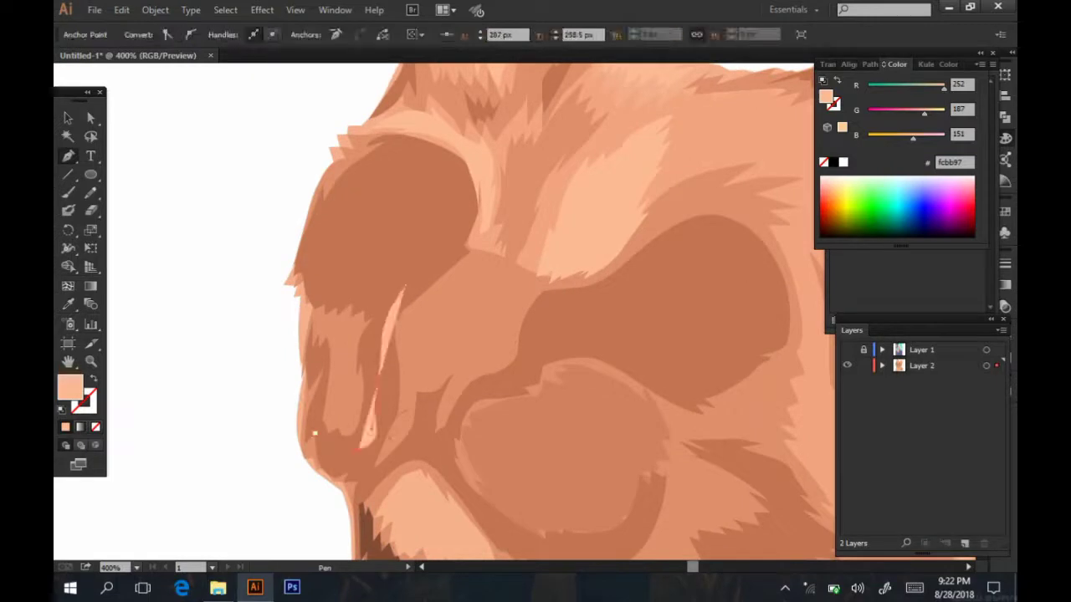
drag(352, 452, 373, 448)
click(396, 295)
mouse_move(397, 294)
mouse_down()
mouse_move(306, 270)
mouse_move(405, 285)
mouse_up()
- Fill the left-cheek shape with the darker brown and send it back two levels
key(i)
click(385, 225)
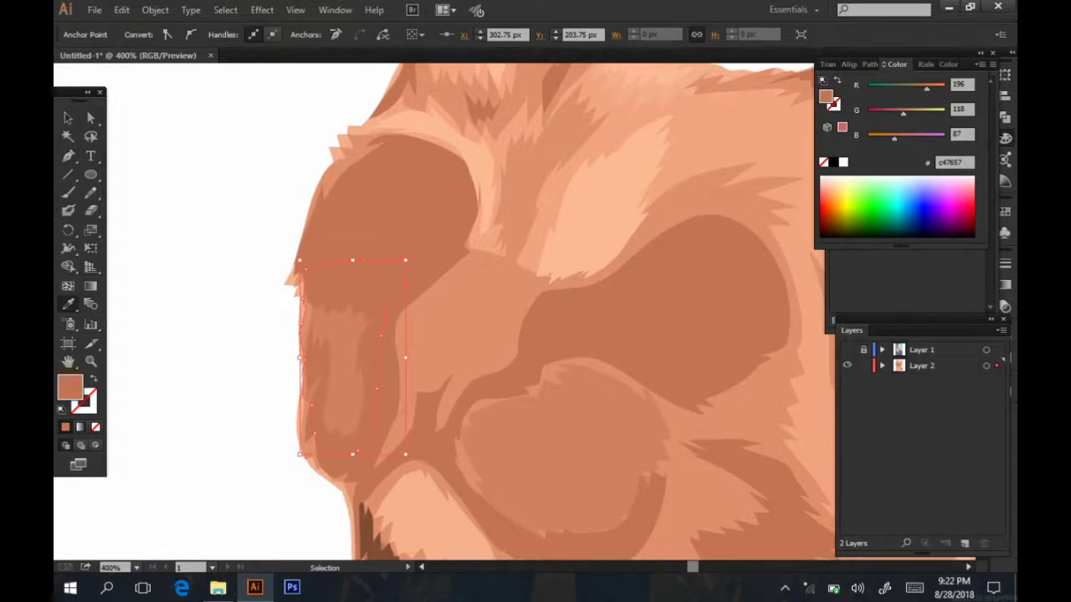
key(v)
key(ctrl+bracketleft)
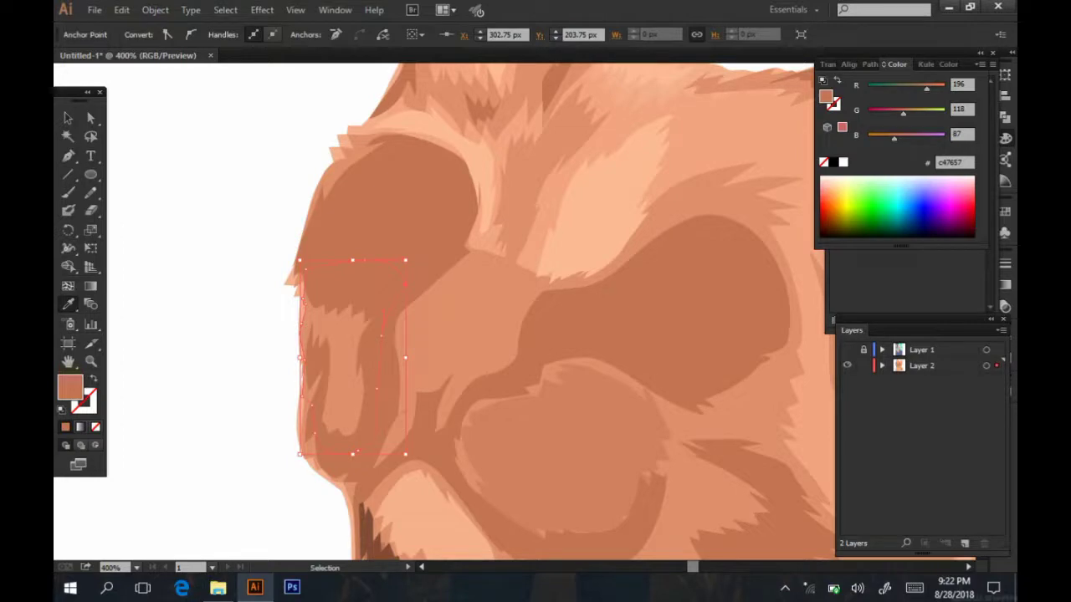
key(ctrl+bracketleft)
- Delete the old muzzle shape and Pen-trace a new one across the mouth and cheek
ctrl+click(565, 452)
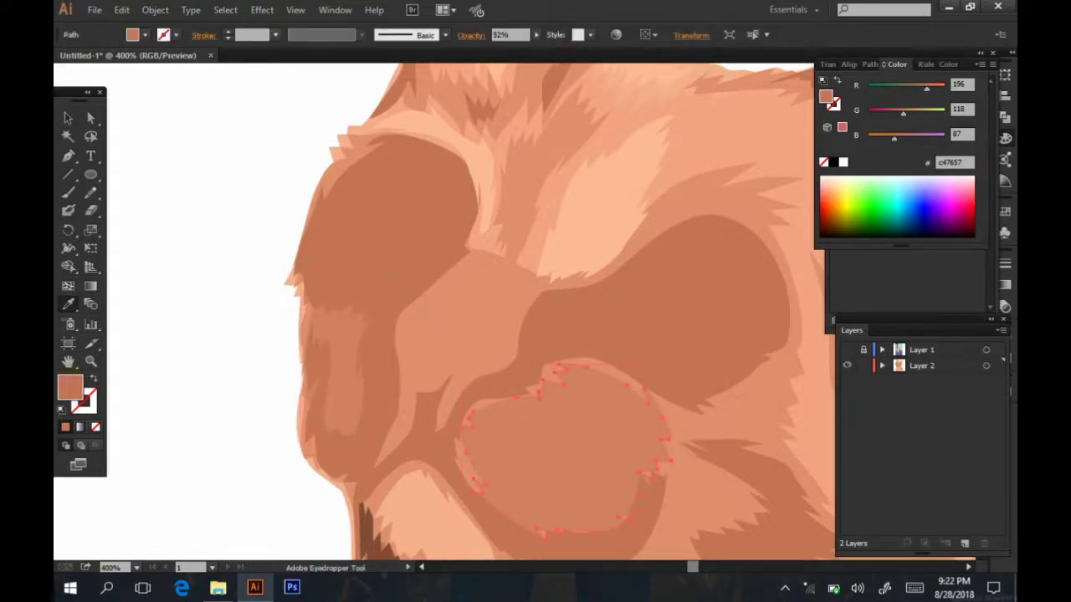
key(Delete)
key(p)
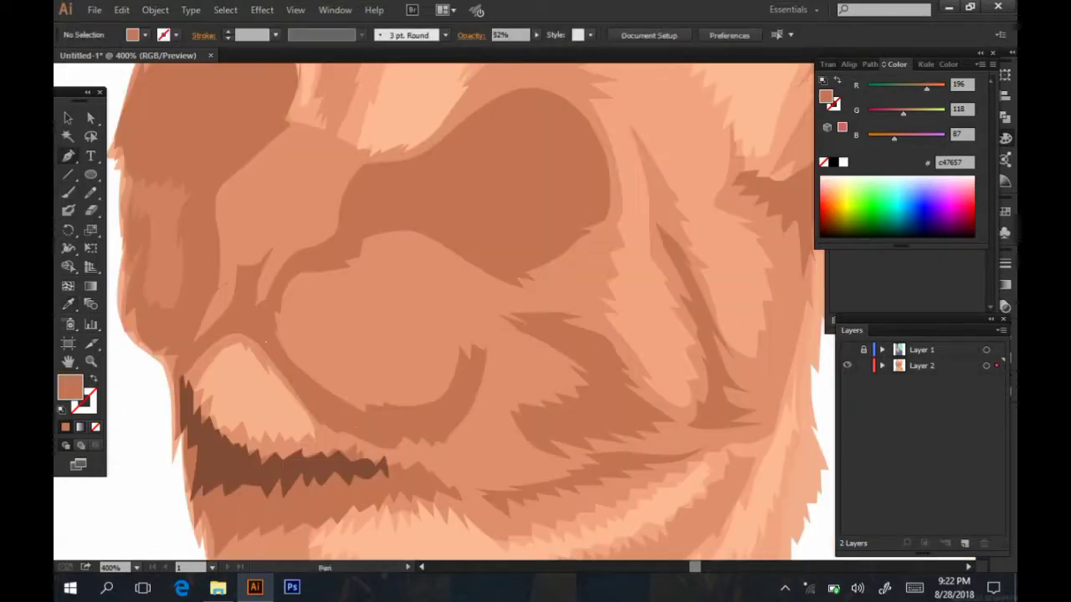
click(402, 441)
click(266, 341)
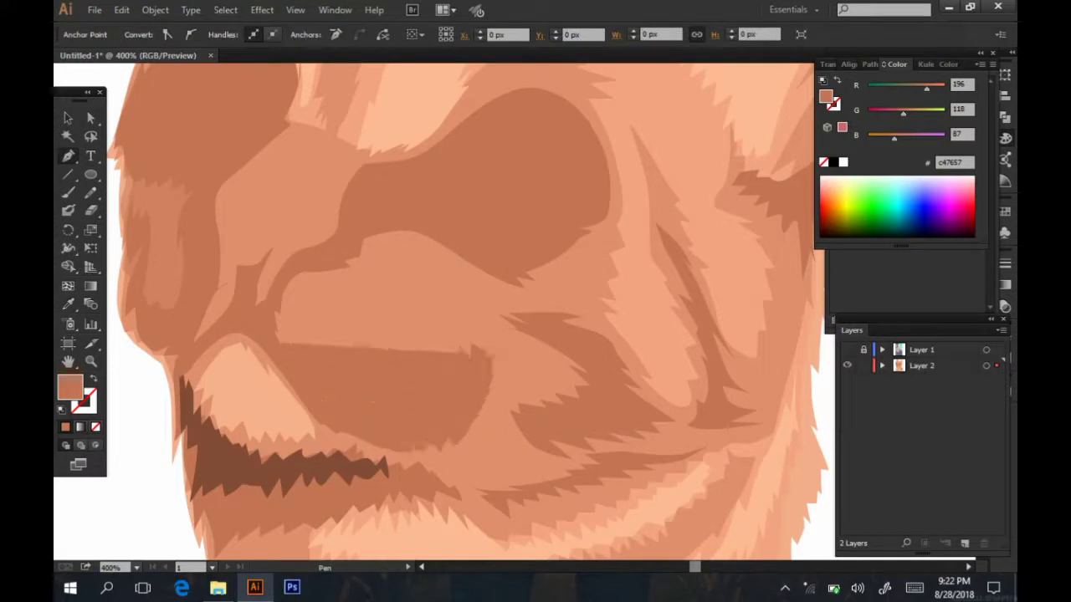
drag(502, 325, 518, 342)
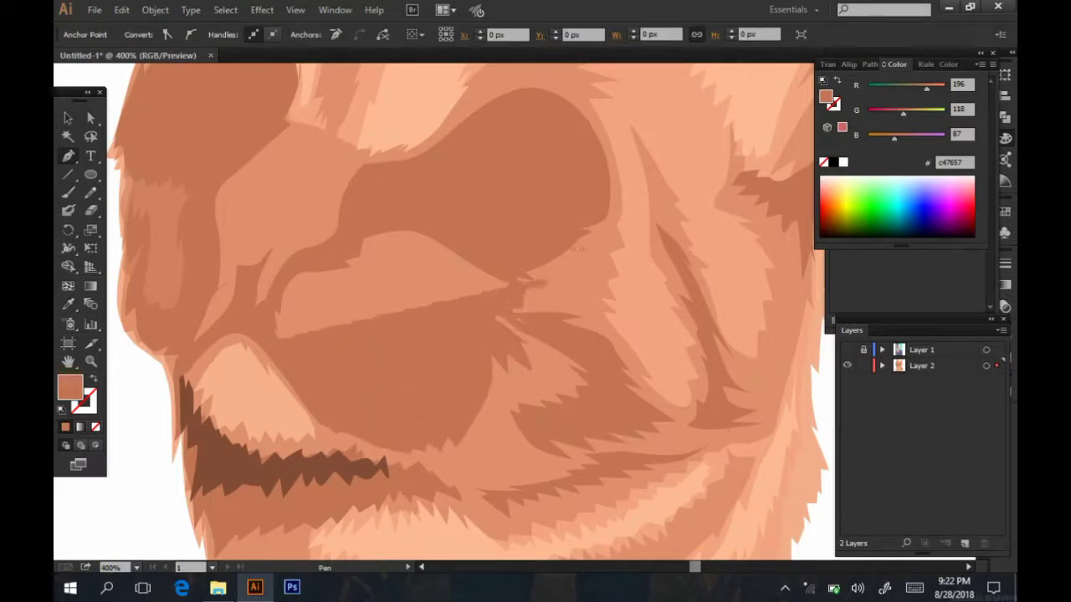
drag(603, 212, 593, 177)
drag(354, 220, 474, 194)
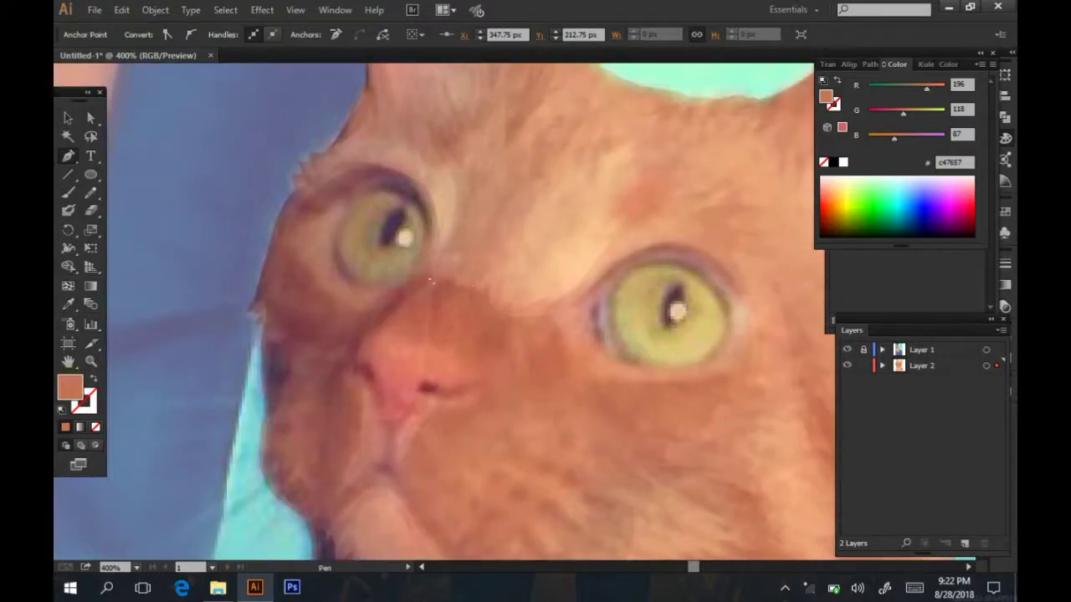
click(351, 367)
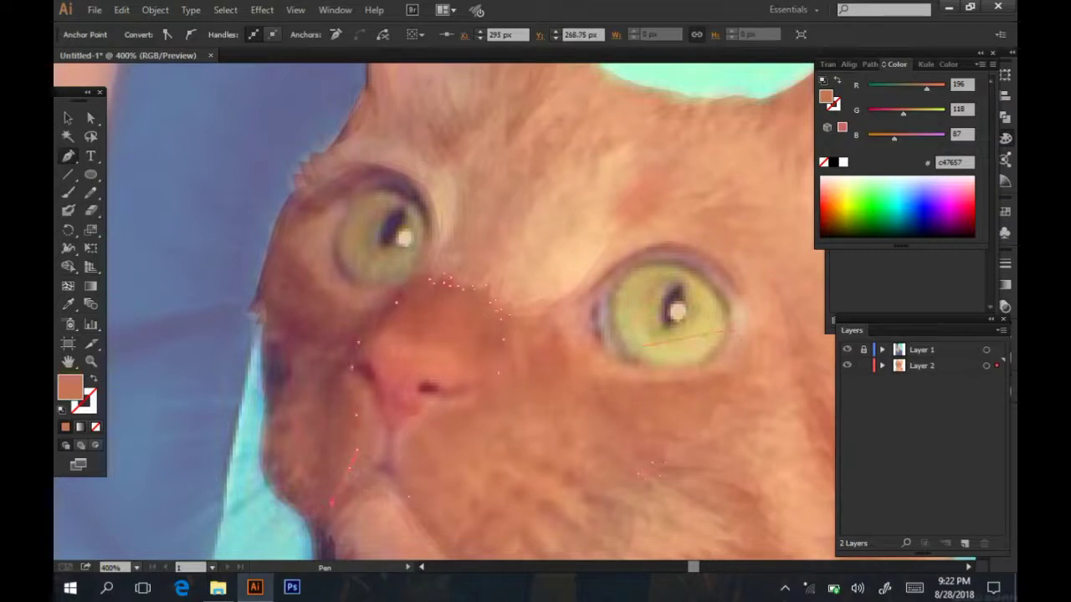
- Hide the reference photo and review the new #c47657 muzzle shape zoomed out
click(847, 349)
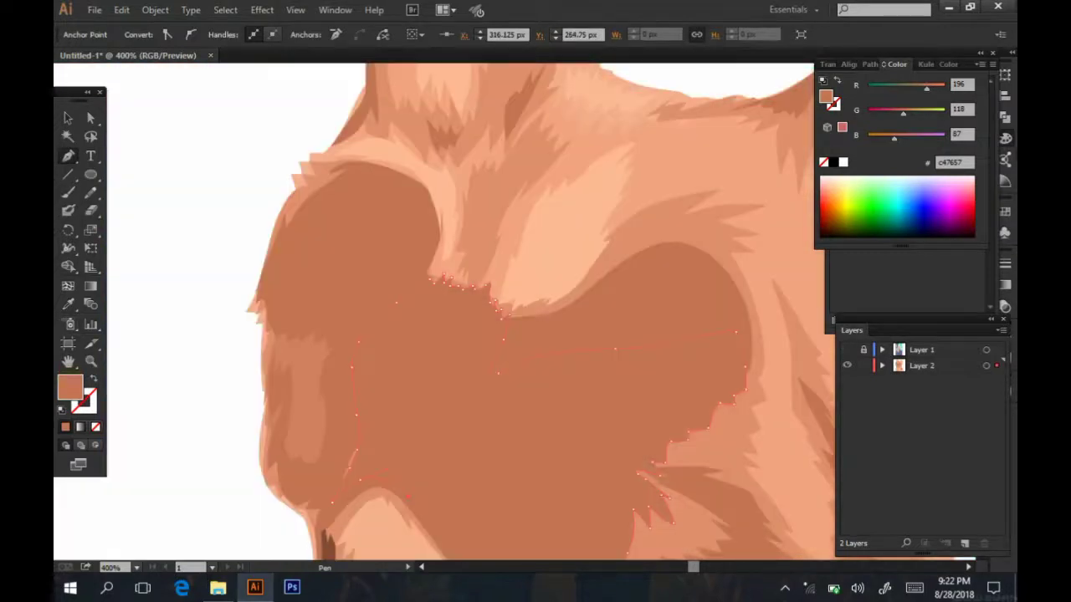
key(i)
key(ctrl+minus)
scroll(435, 310, down, 2)
key(ctrl+plus)
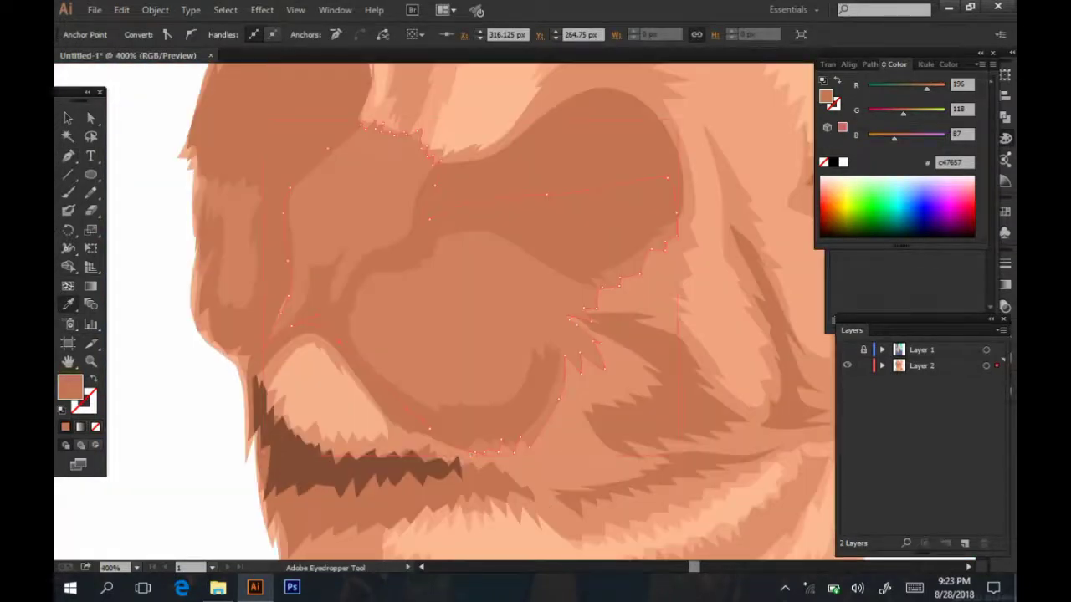
key(v)
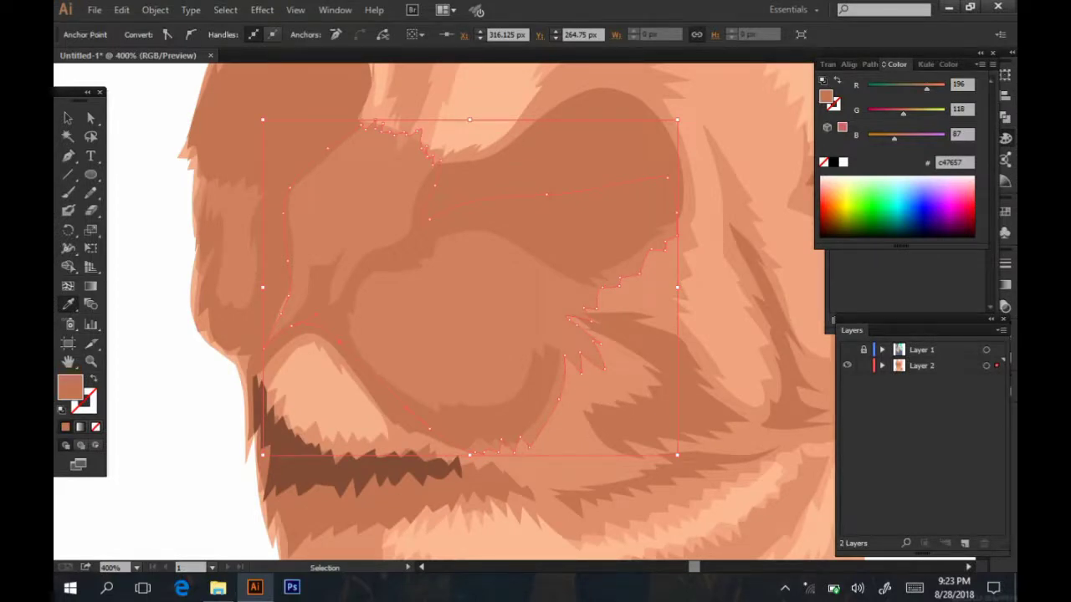
key(i)
scroll(443, 310, up, 1)
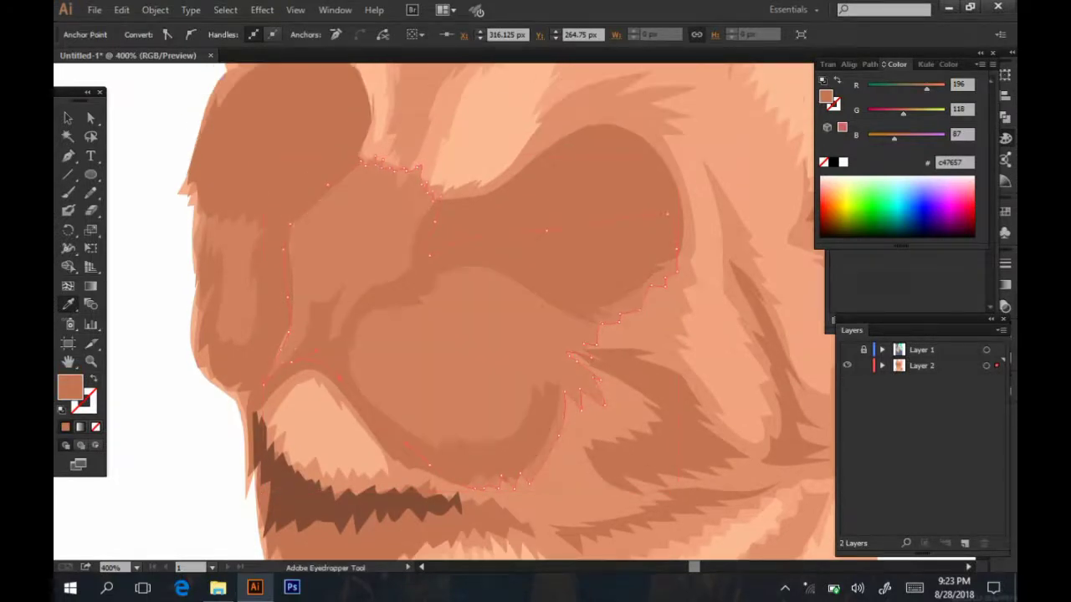
key(a)
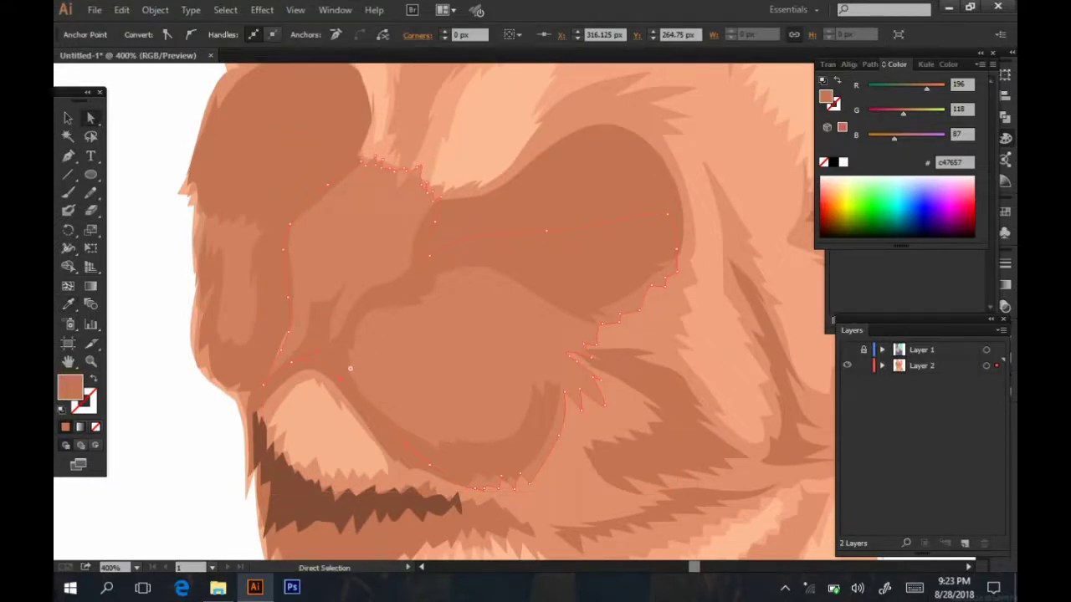
click(350, 368)
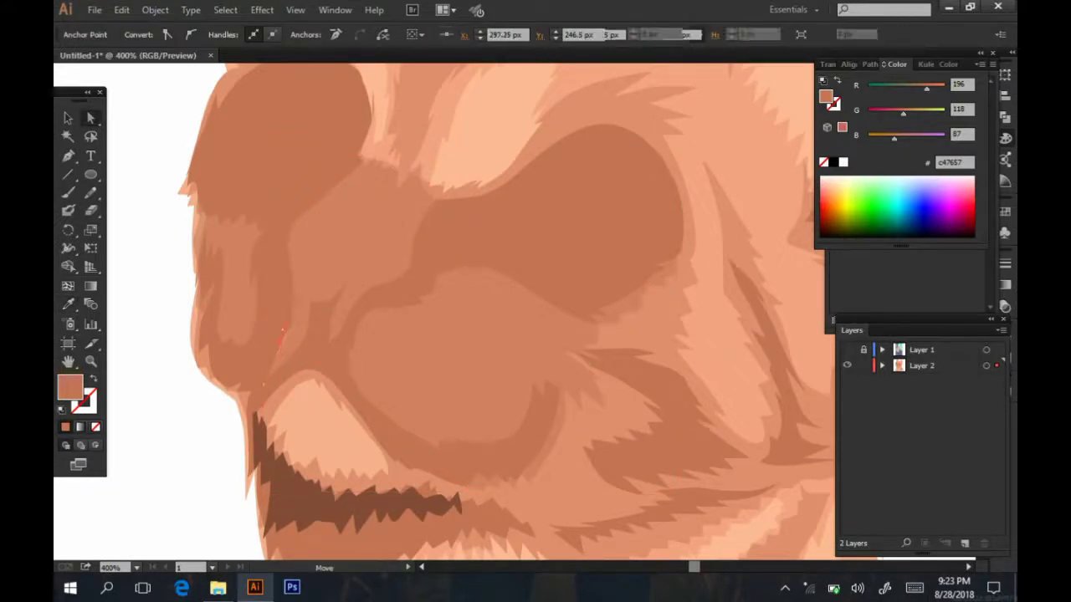
key(ctrl+minus)
key(ctrl+minus)
key(ctrl+minus)
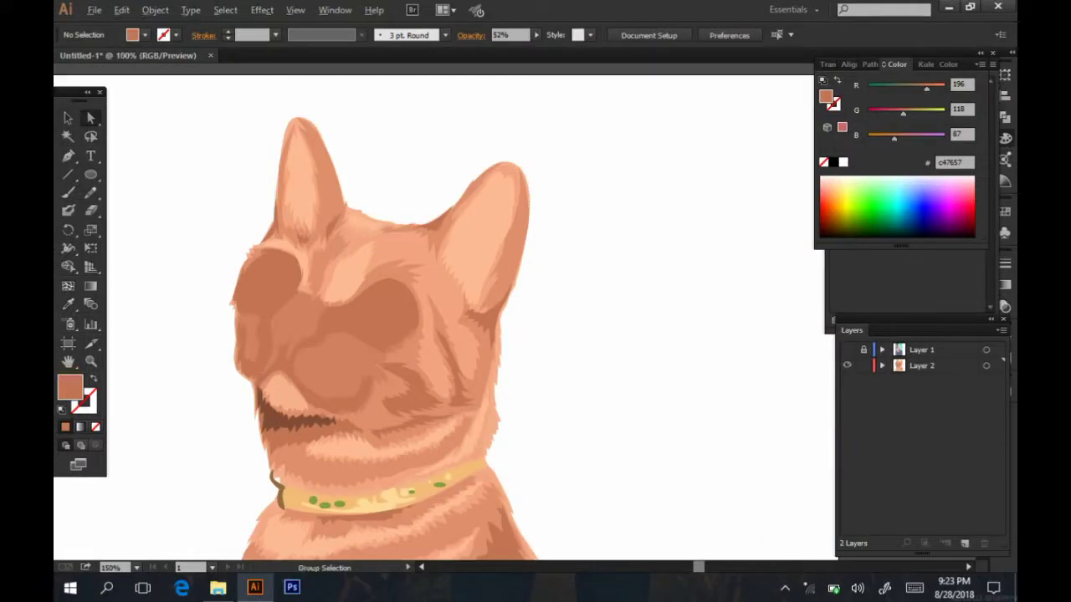
key(ctrl+minus)
- Show the reference photo and Pen-trace a jagged inner-ear outline in the left ear
key(ctrl+plus)
key(ctrl+plus)
key(ctrl+plus)
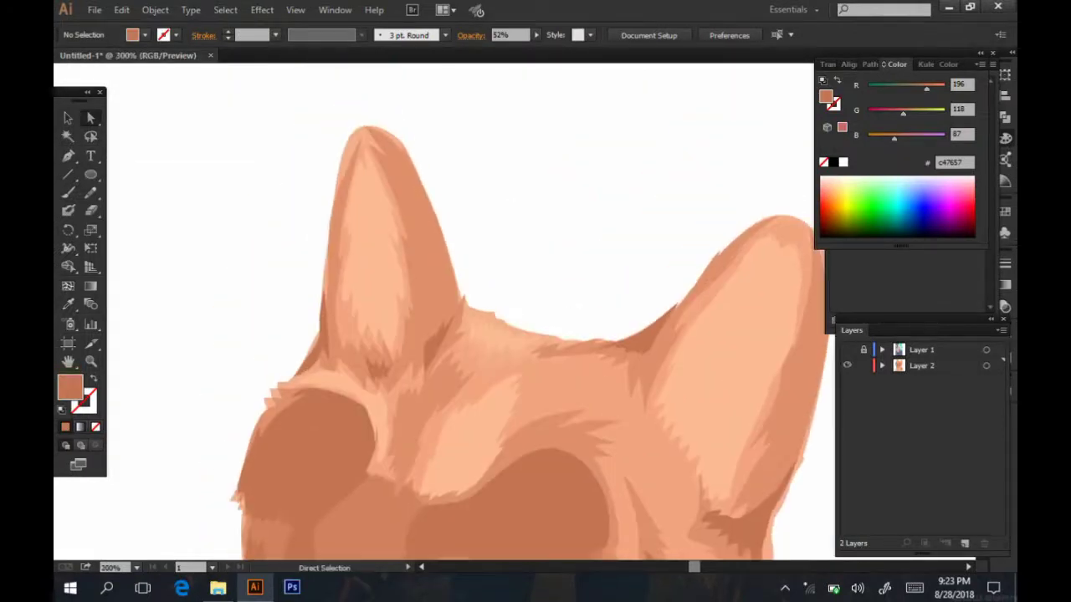
click(847, 349)
key(p)
key(ctrl+plus)
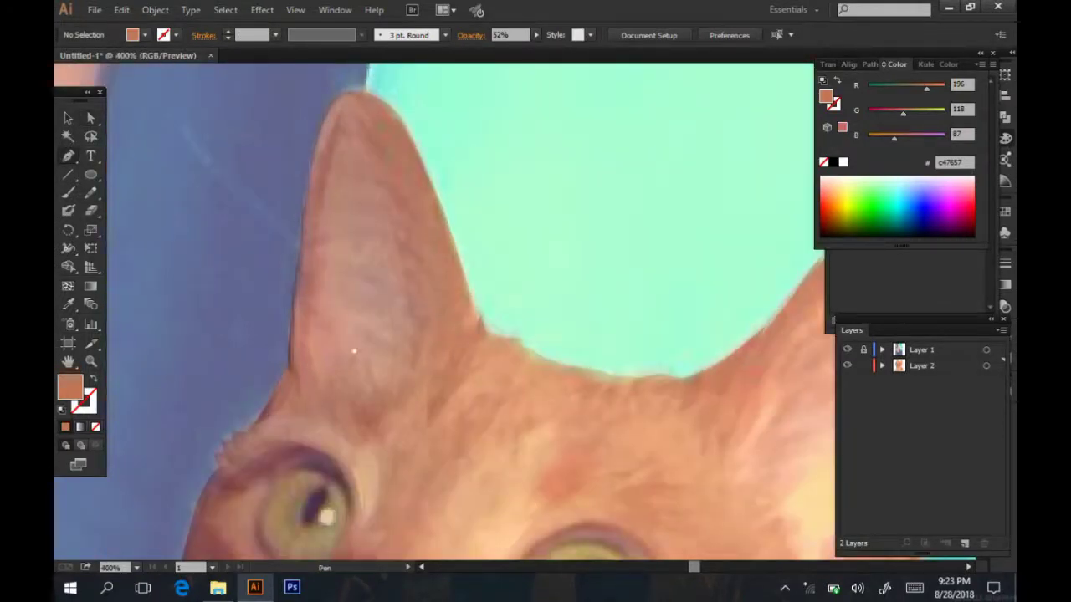
click(340, 337)
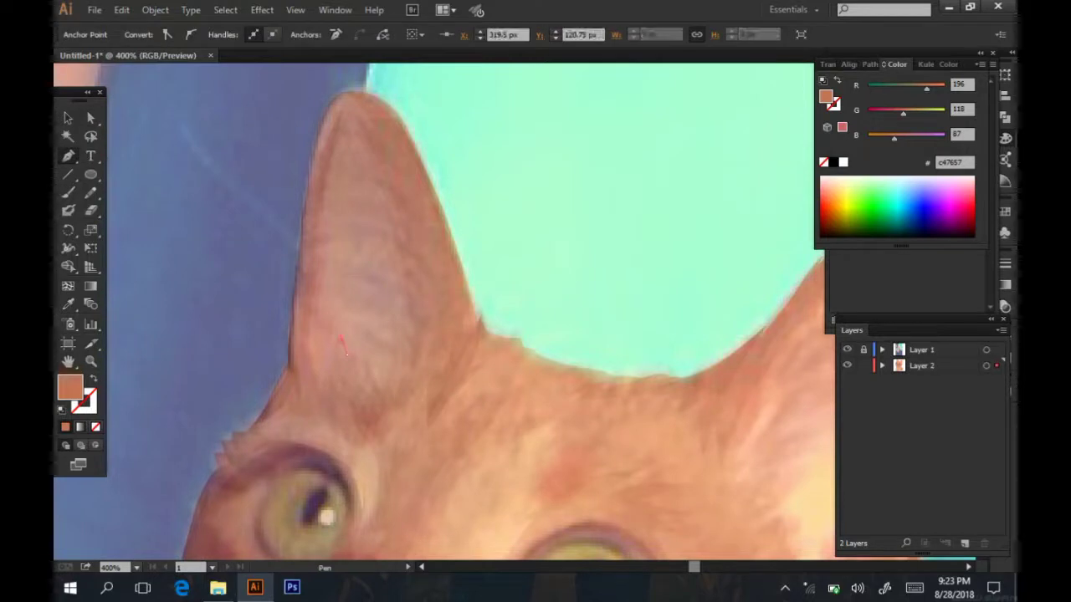
click(336, 189)
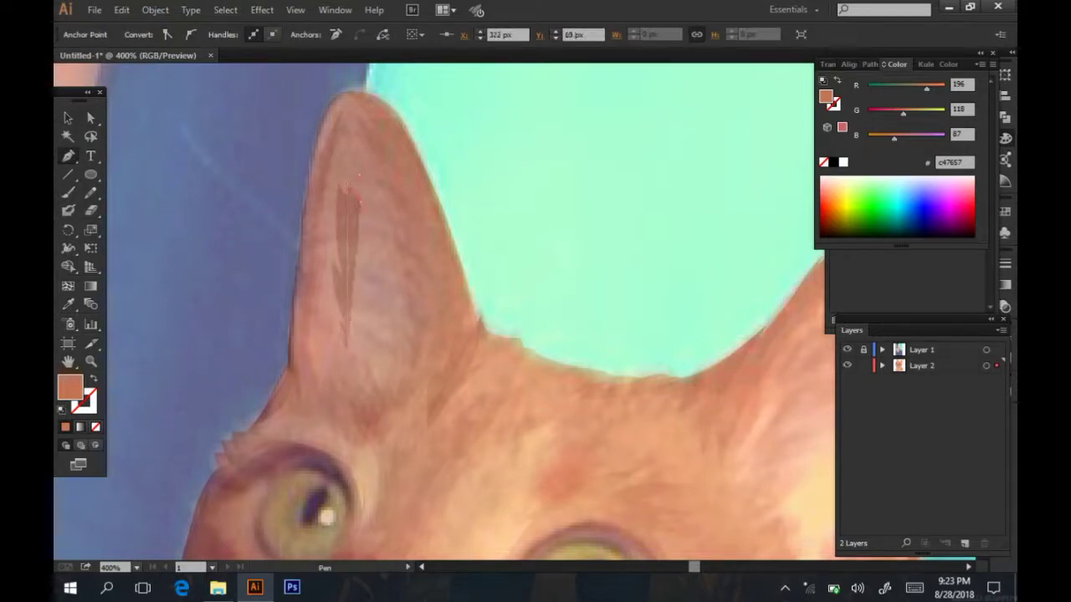
click(373, 201)
click(383, 224)
click(390, 270)
click(393, 310)
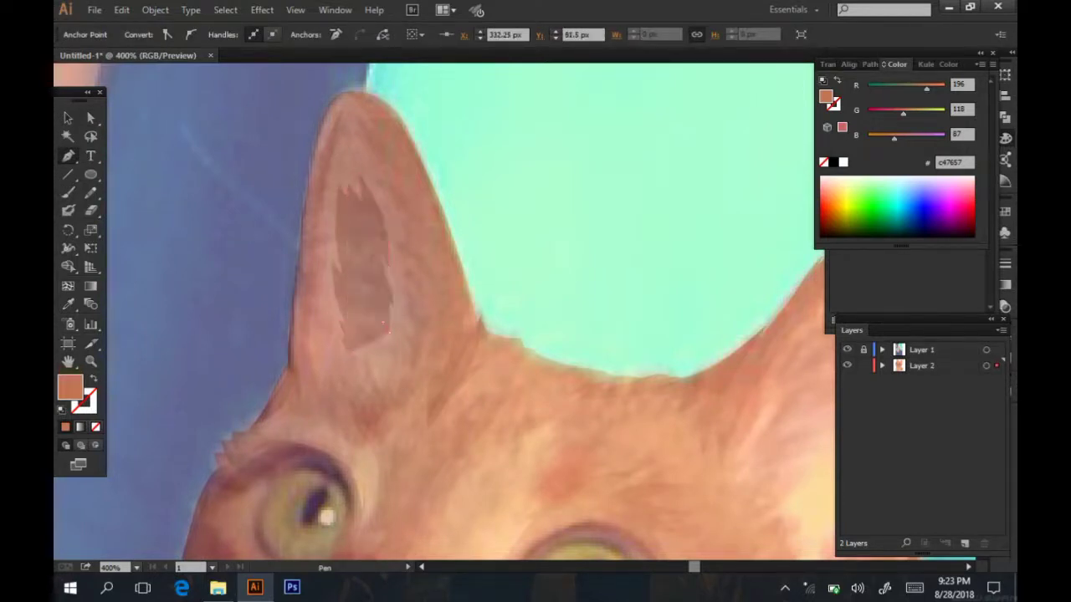
click(385, 352)
- Hide the photo, eyedrop a fur tone onto the inner ear, and dull it in Color Picker
click(847, 350)
key(i)
click(435, 251)
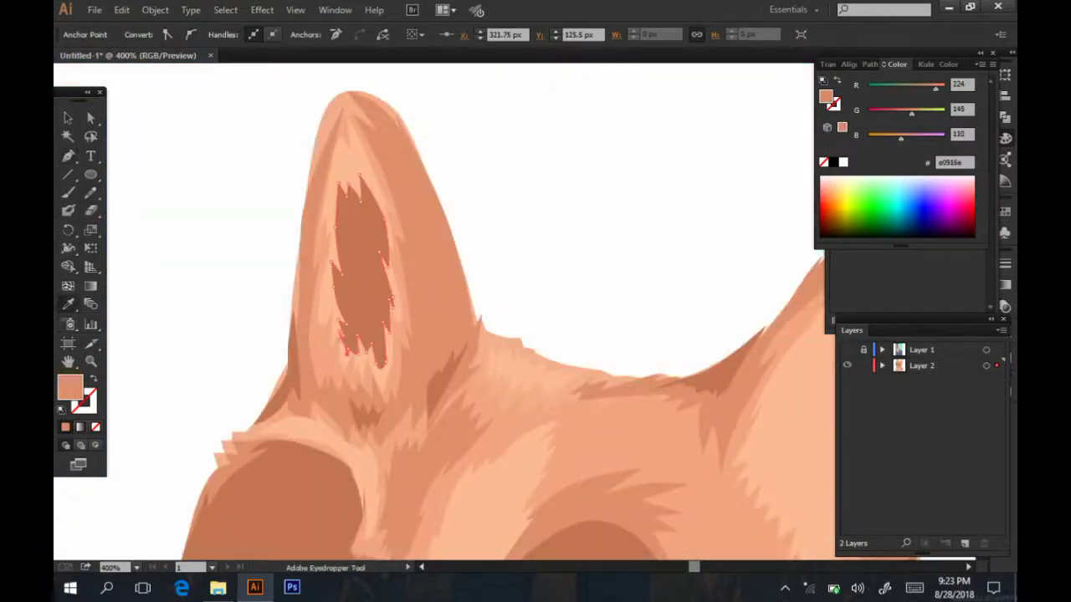
click(360, 142)
double_click(69, 386)
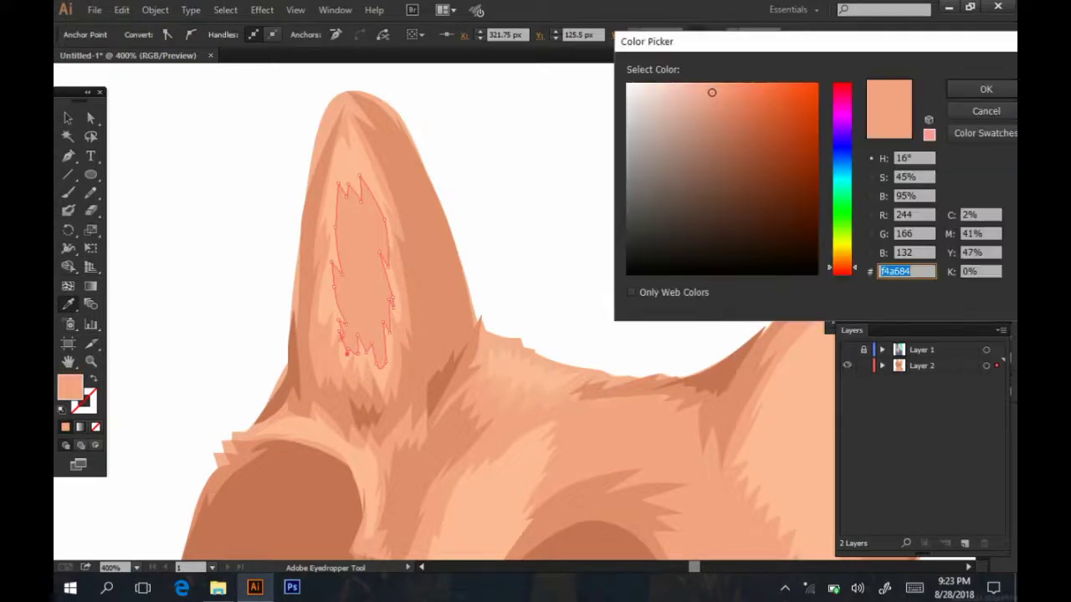
drag(712, 92, 681, 124)
key(Return)
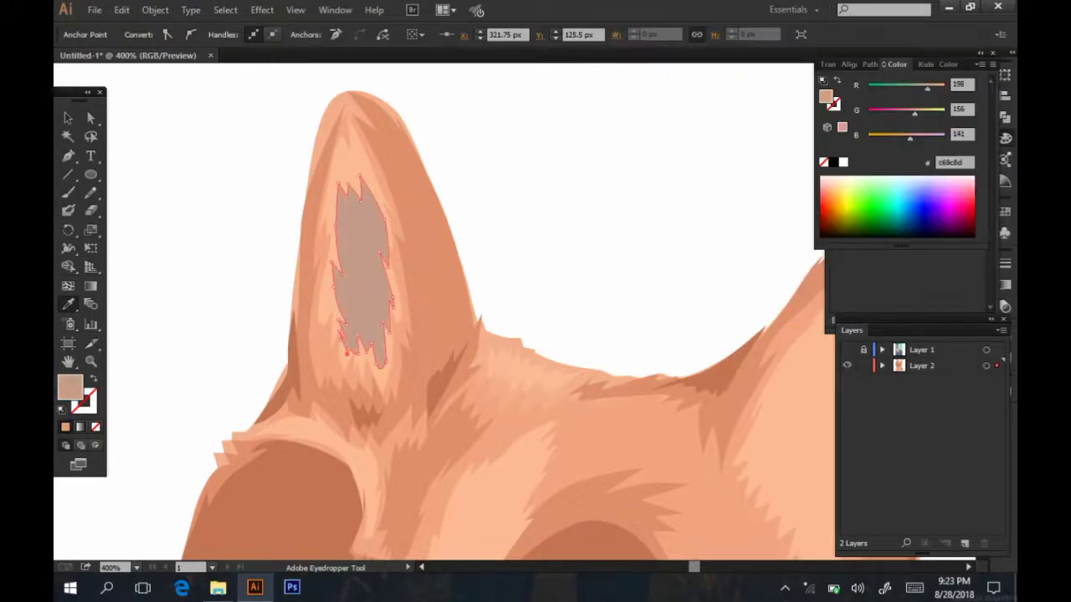
double_click(69, 387)
drag(681, 124, 686, 114)
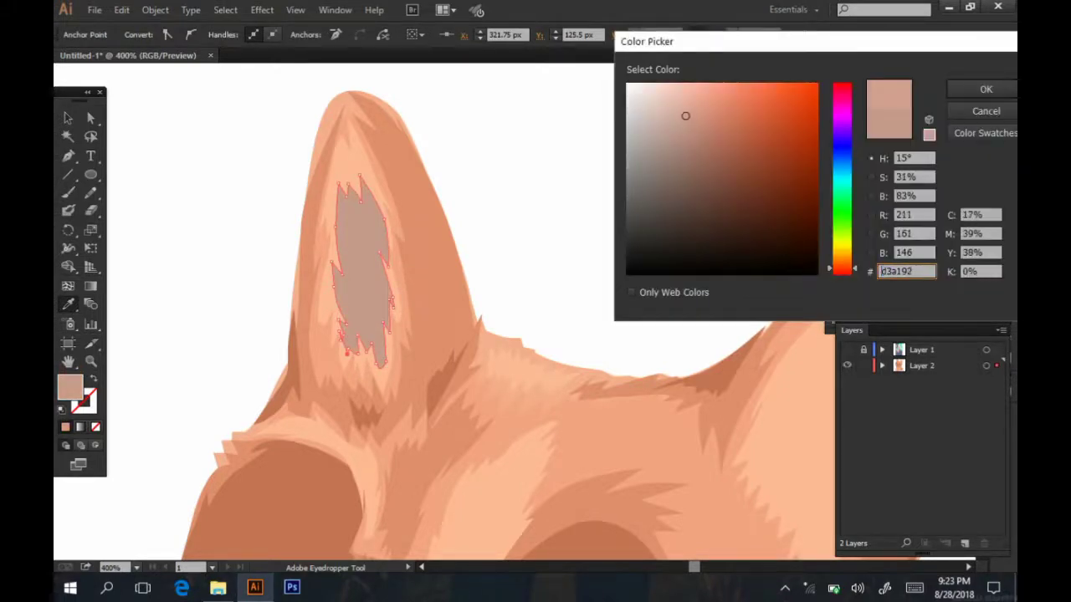
key(Return)
- Refine the inner-ear fill to muted pink #d69d94, comparing it against the surrounding fur
key(ctrl+shift+a)
key(ctrl+minus)
key(ctrl+plus)
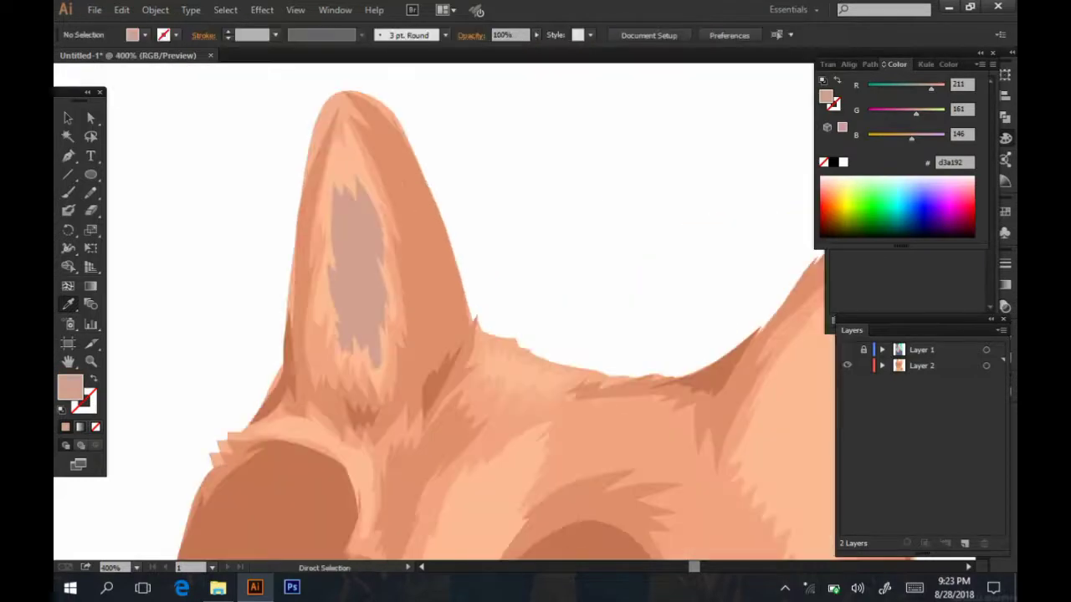
double_click(69, 386)
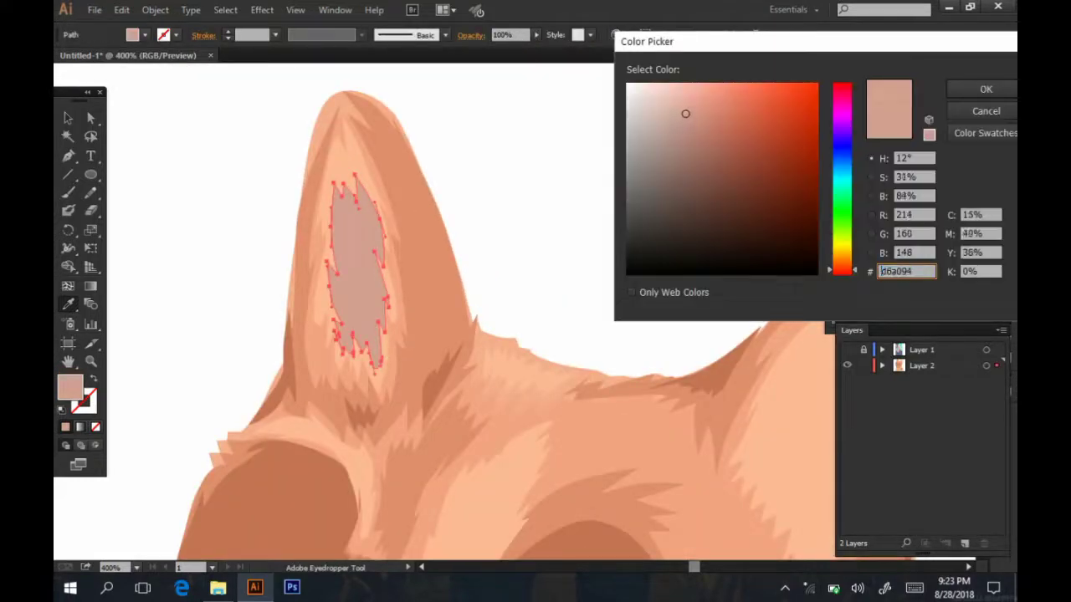
drag(686, 114, 675, 105)
click(986, 89)
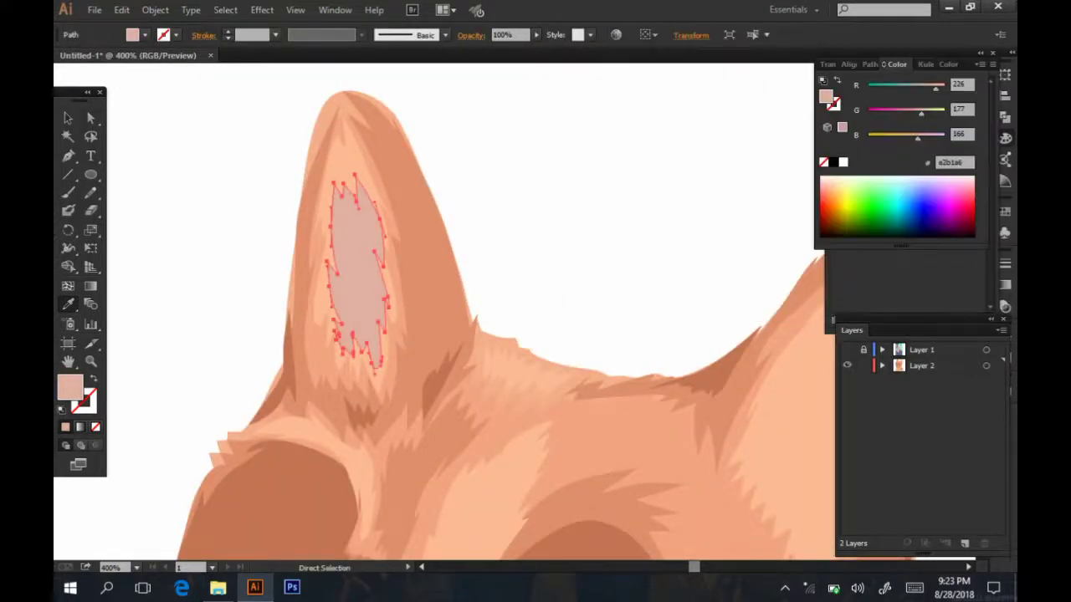
key(ctrl+shift+a)
key(ctrl+minus)
key(ctrl+plus)
key(ctrl+z)
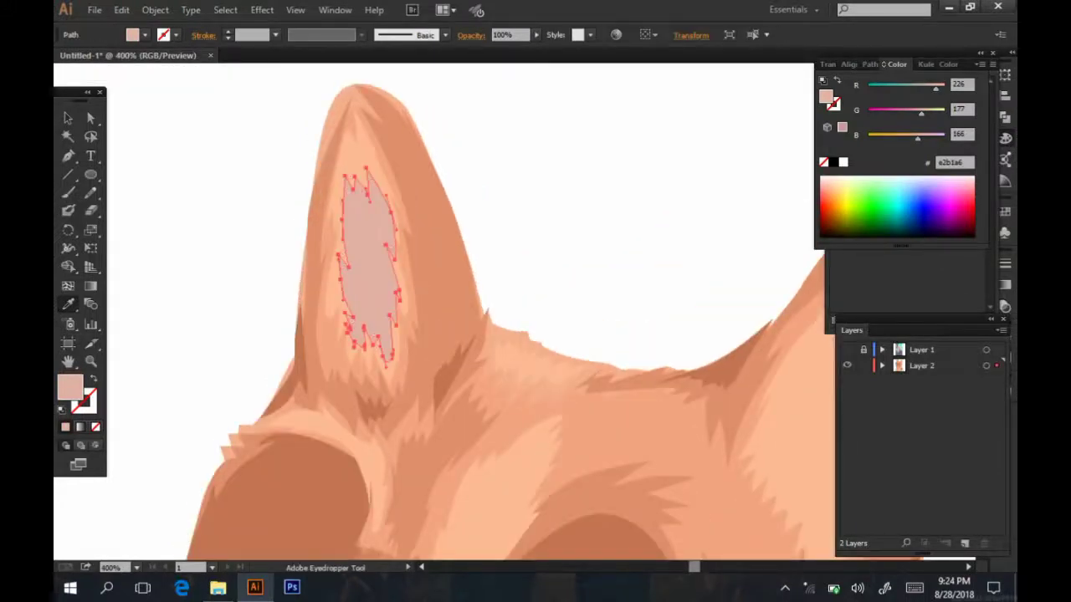
double_click(70, 386)
drag(677, 106, 684, 112)
click(985, 87)
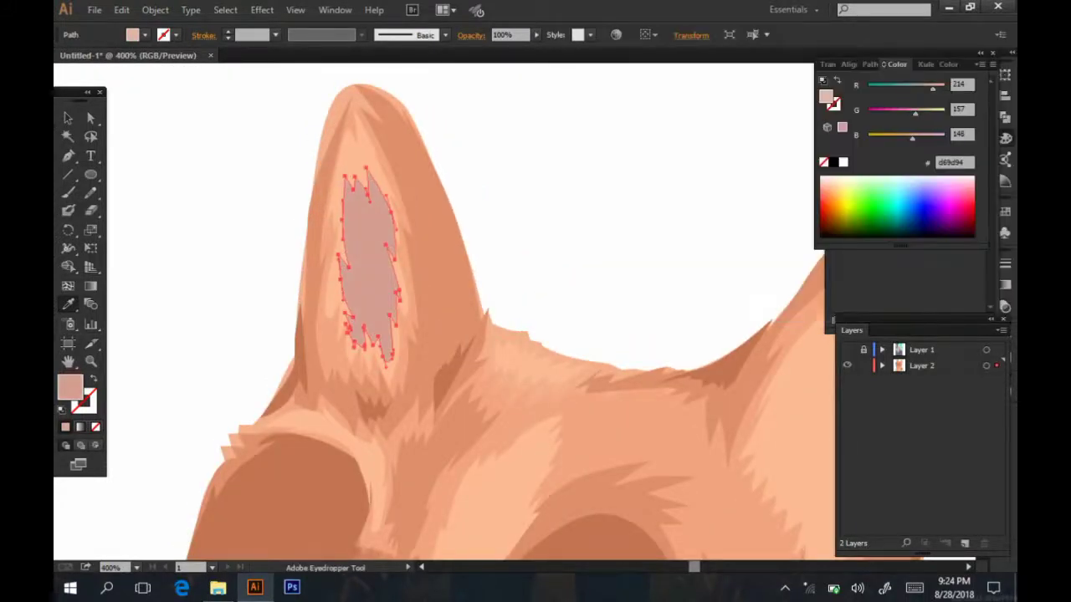
- Set the inner-ear shape's opacity to 62%
click(506, 34)
text(62)
key(Return)
key(ctrl+shift+a)
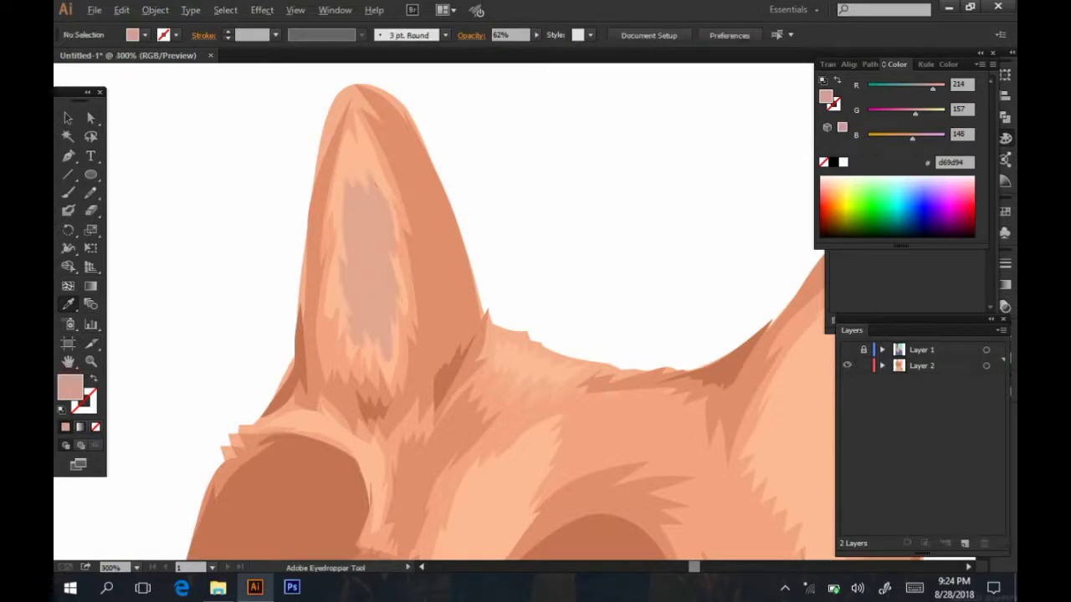
key(ctrl+minus)
- Pen-trace a highlight shape on the right ear over the reference photo
scroll(435, 309, right, 3)
key(ctrl+plus)
key(p)
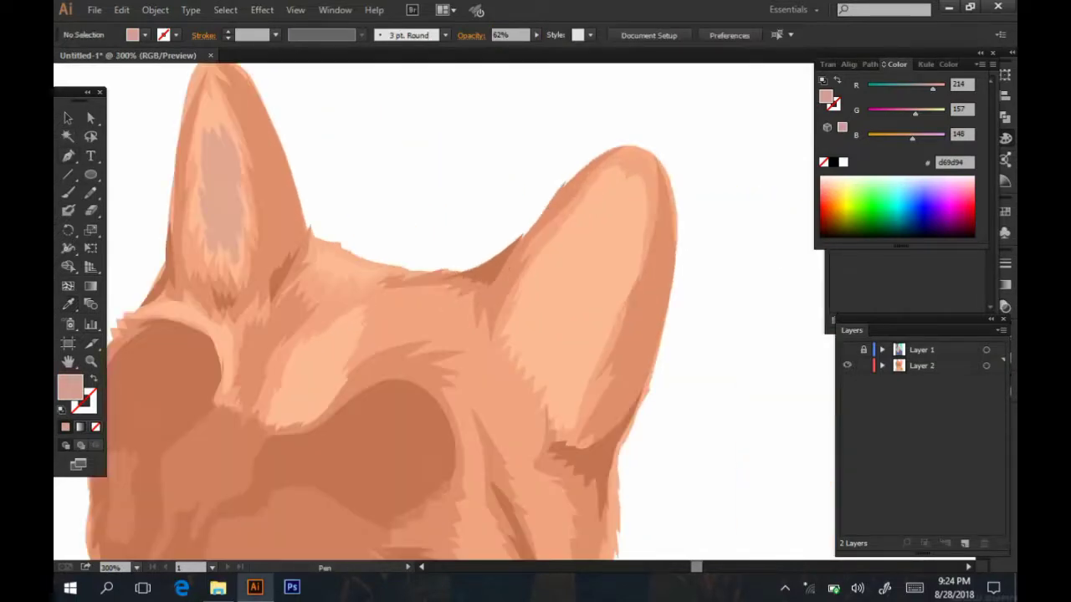
click(846, 350)
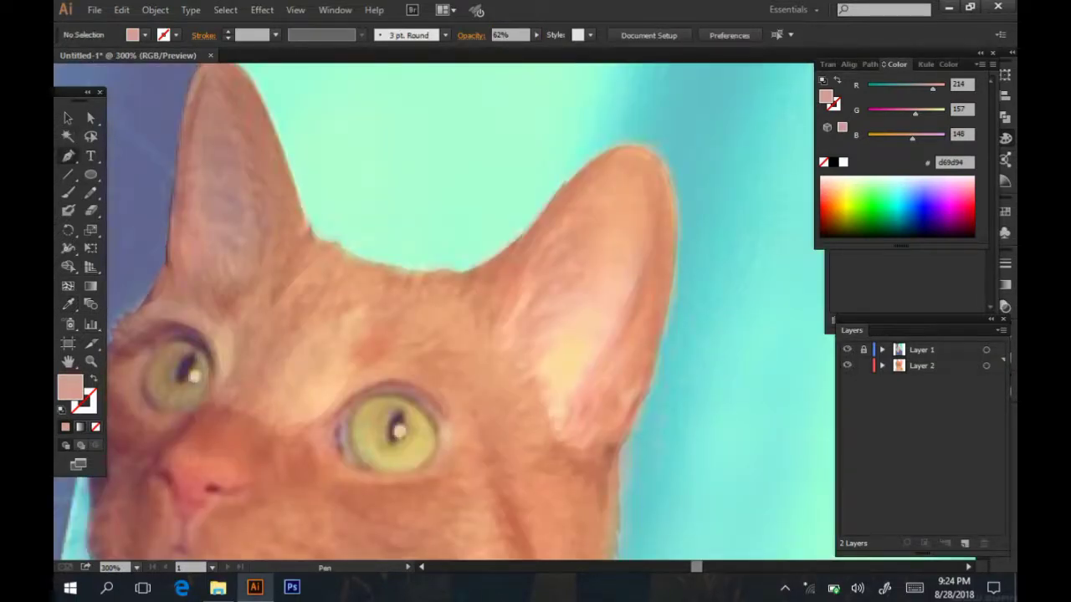
drag(576, 386, 566, 400)
click(607, 329)
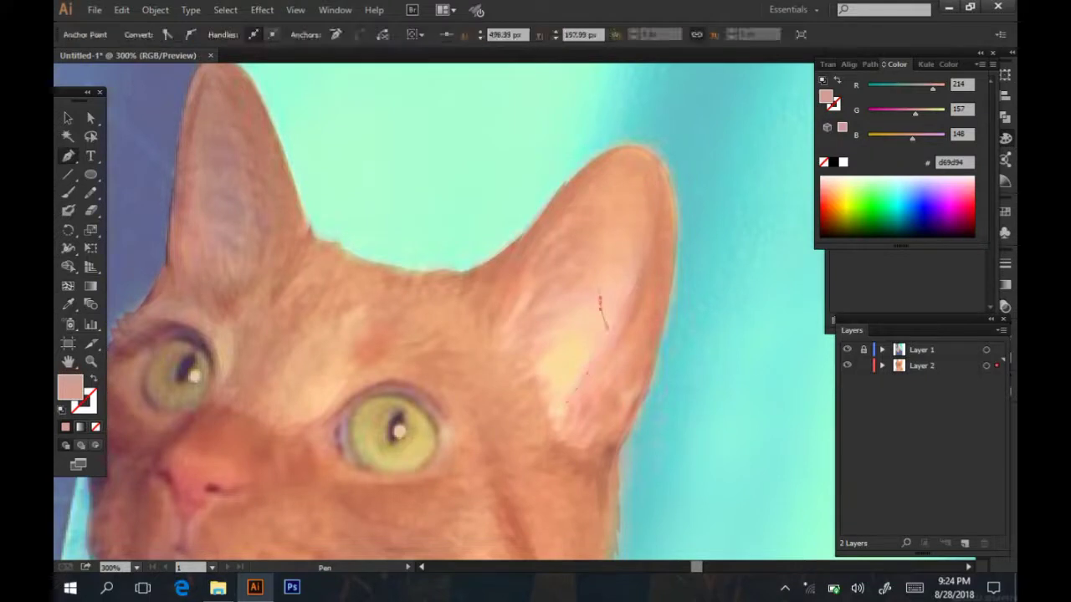
click(558, 293)
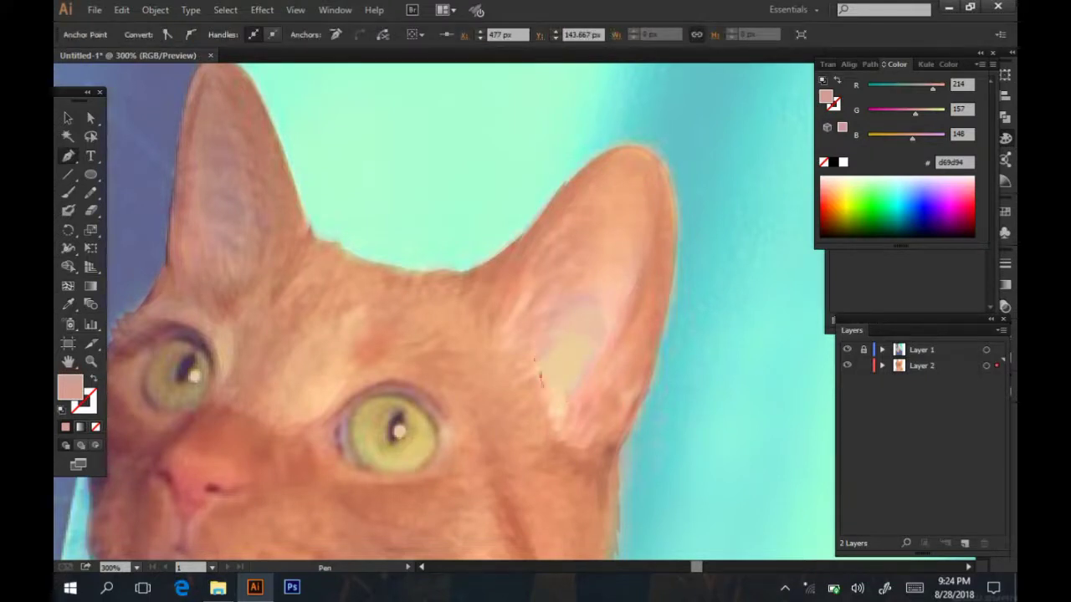
click(553, 405)
- Fill the right-ear highlight with pale peach #ffcab0
click(847, 349)
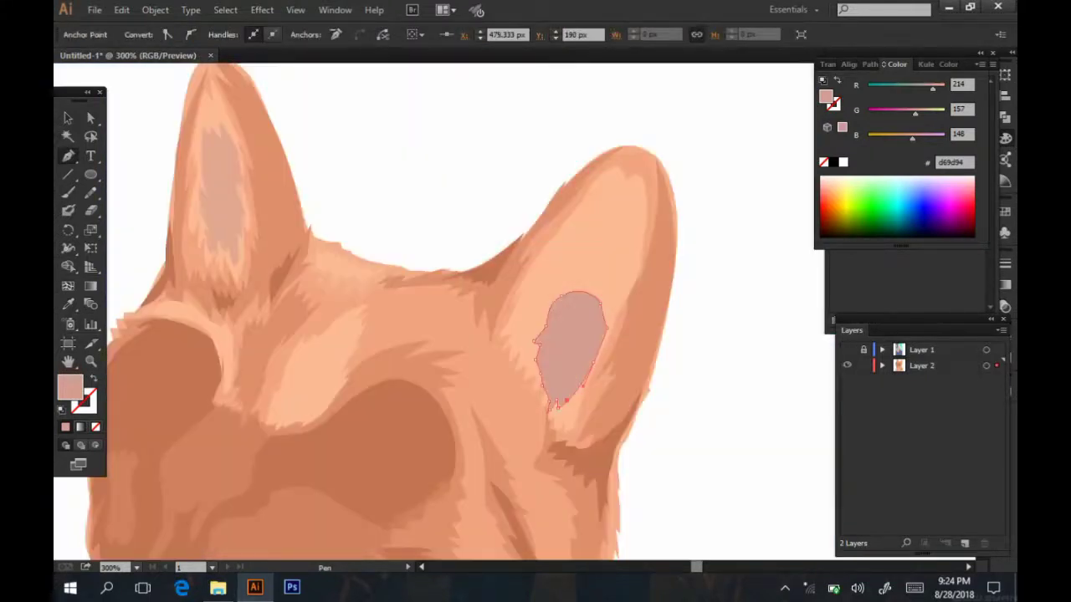
key(i)
click(586, 251)
double_click(70, 387)
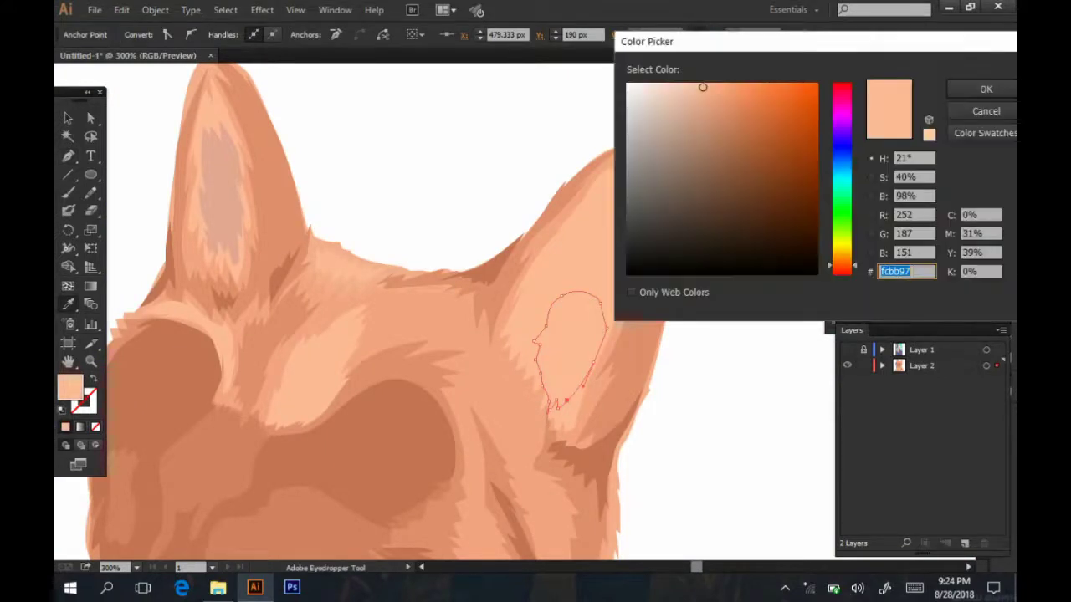
click(690, 85)
click(986, 88)
scroll(435, 335, down, 3)
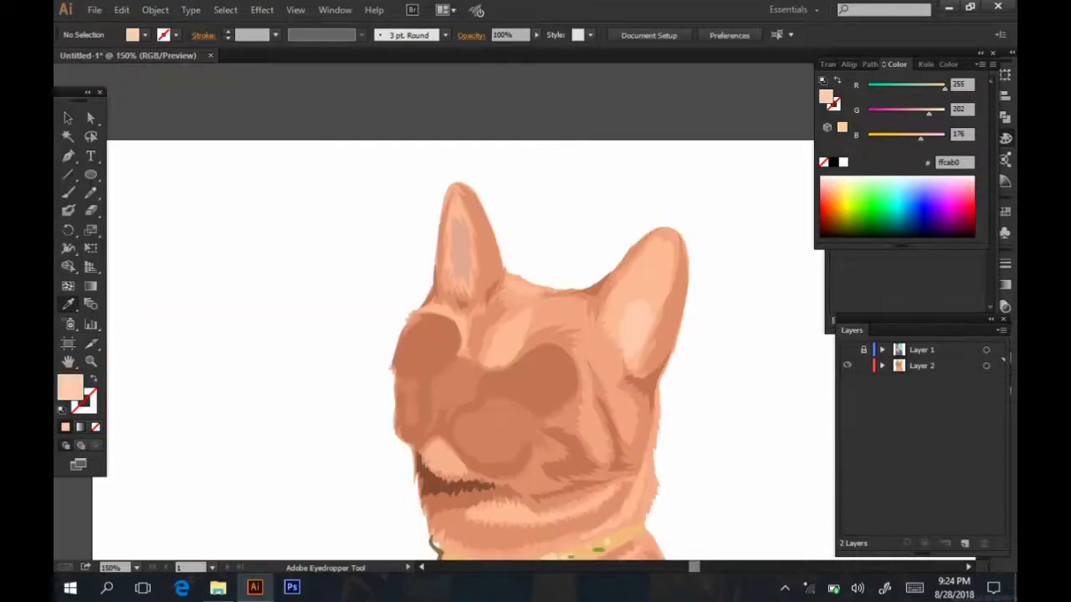
scroll(435, 334, up, 3)
- Pen a streak up the right ear's inner edge toward the ear tip
ctrl+click(289, 188)
key(p)
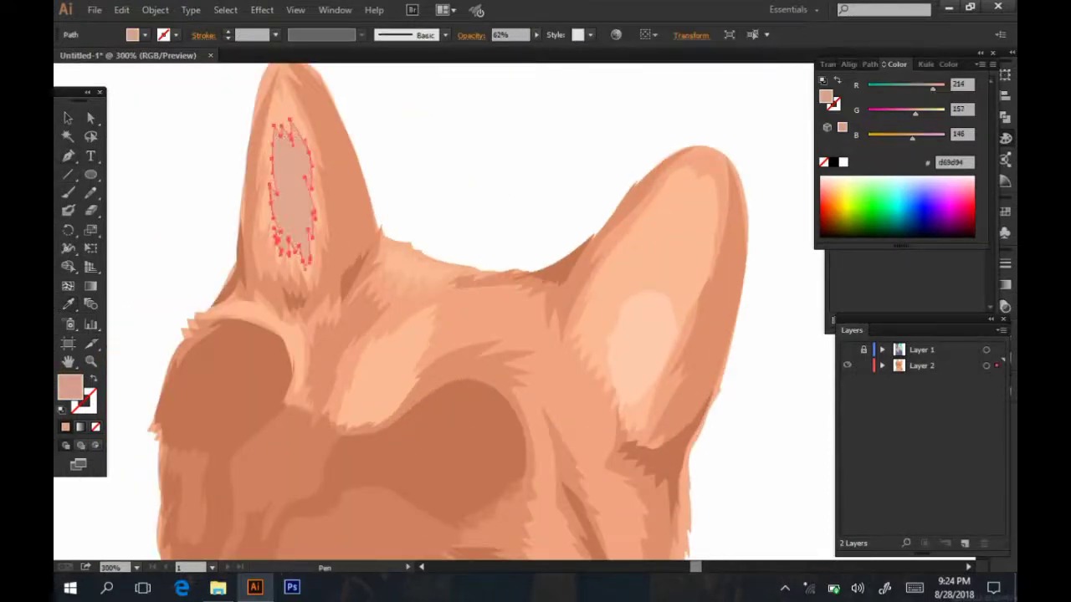
click(604, 322)
click(637, 261)
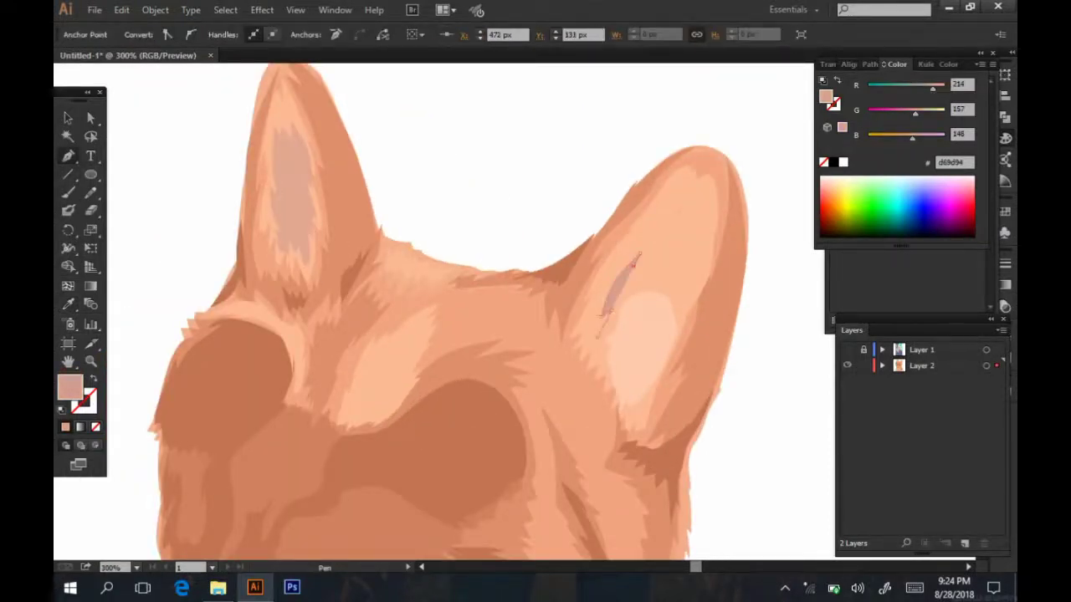
click(659, 237)
click(671, 216)
click(686, 212)
click(707, 236)
click(712, 194)
click(679, 173)
- Bring the streak back down the inner edge and close the shape
click(604, 322)
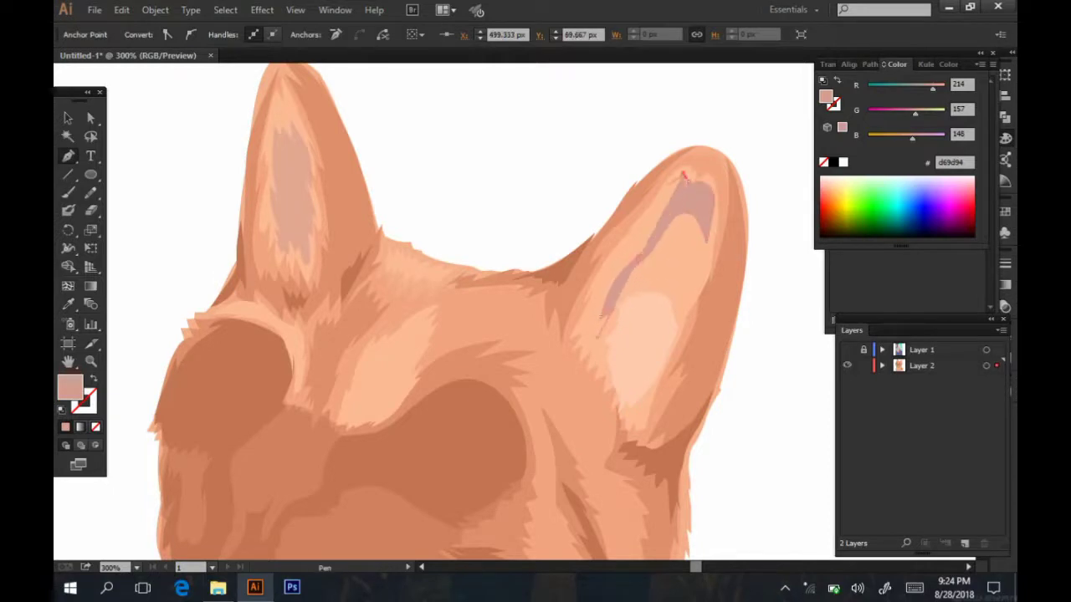
click(654, 204)
click(644, 226)
click(619, 255)
click(604, 293)
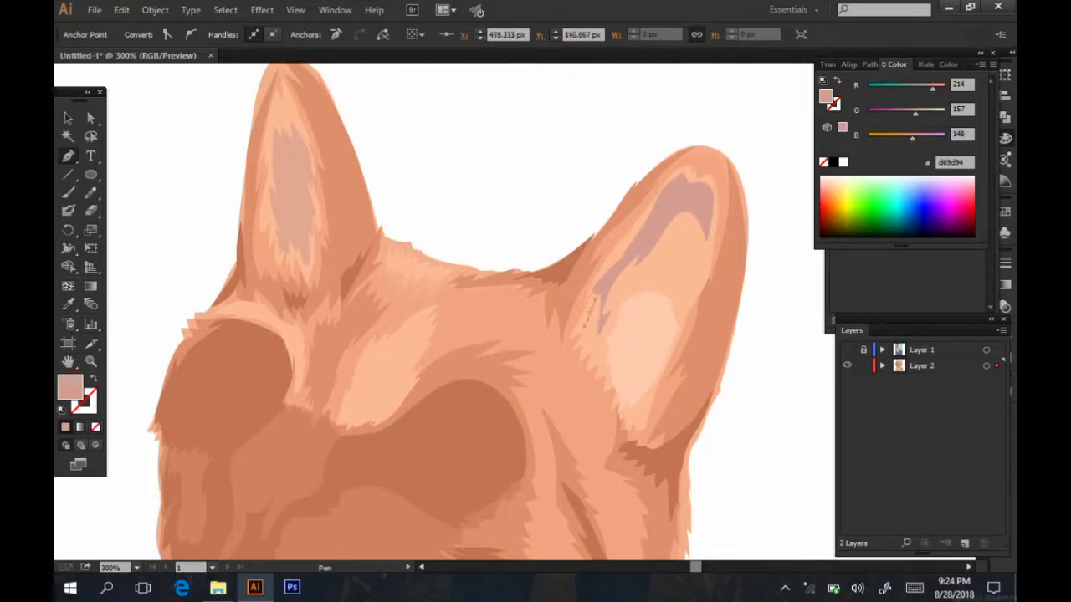
click(588, 343)
- Give the streak the left inner-ear's #d69d94 colour and opacity via the Eyedropper
key(i)
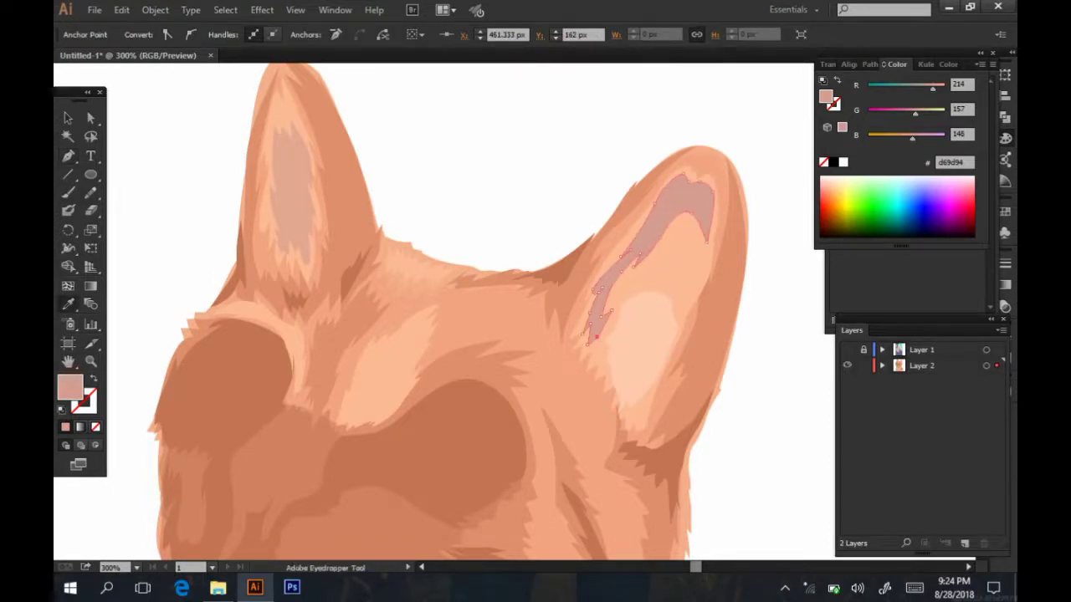
key(ctrl+minus)
key(ctrl+minus)
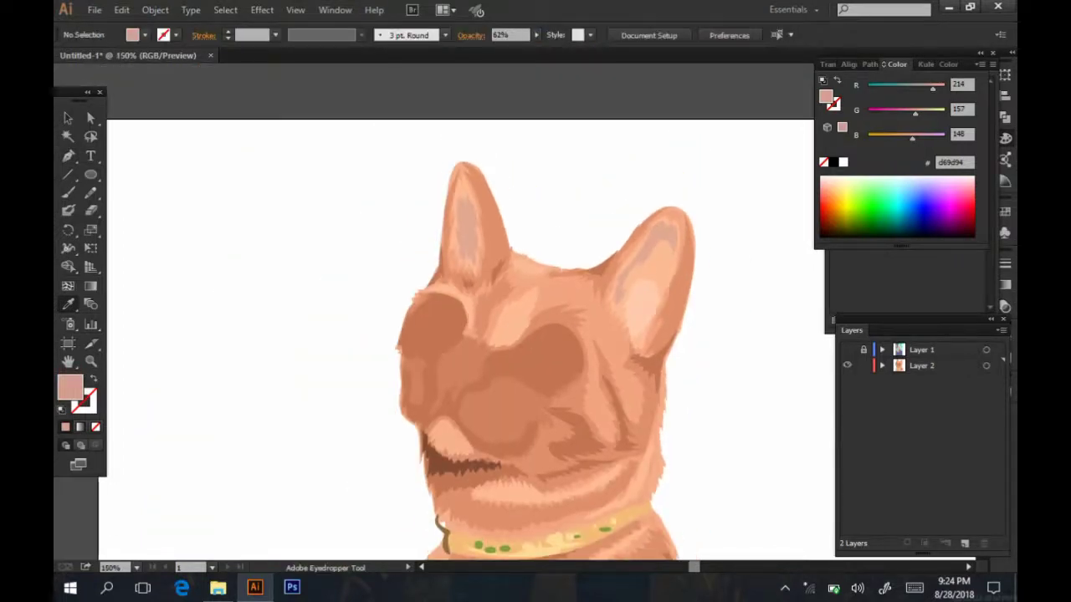
scroll(461, 334, down, 1)
key(ctrl+plus)
key(ctrl+plus)
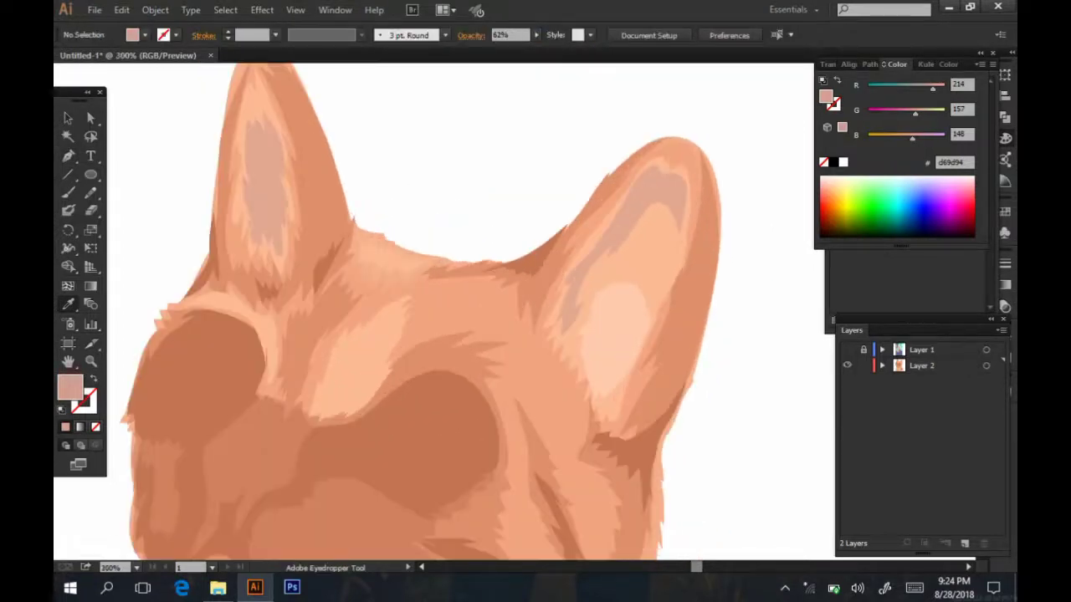
key(p)
key(ctrl+minus)
key(ctrl+minus)
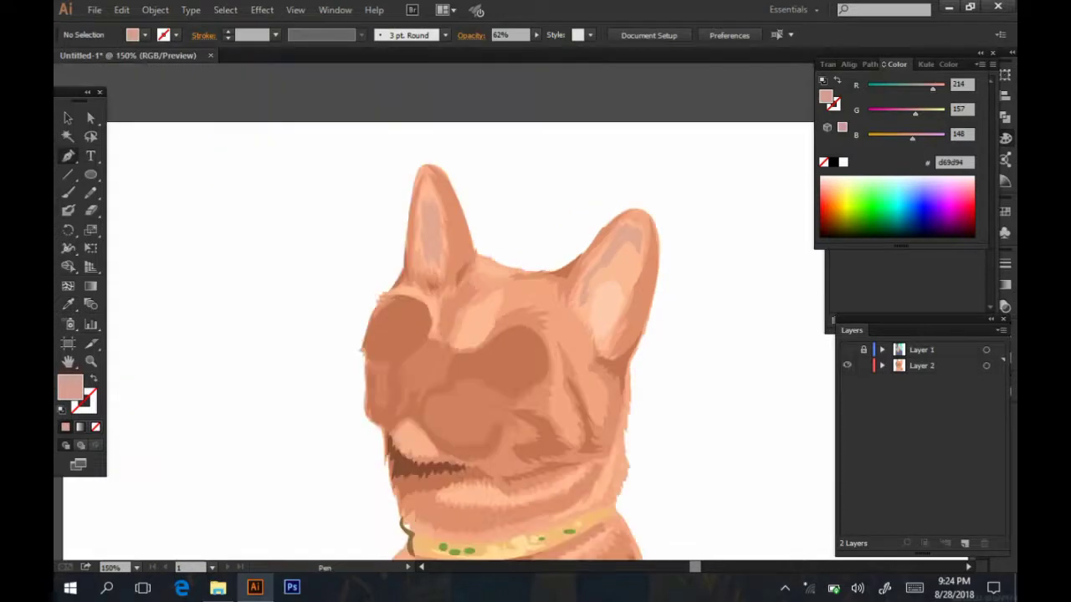
key(ctrl+plus)
key(ctrl+plus)
- Start a fur path near the right cheek and undo the misplaced points
scroll(491, 312, down, 1)
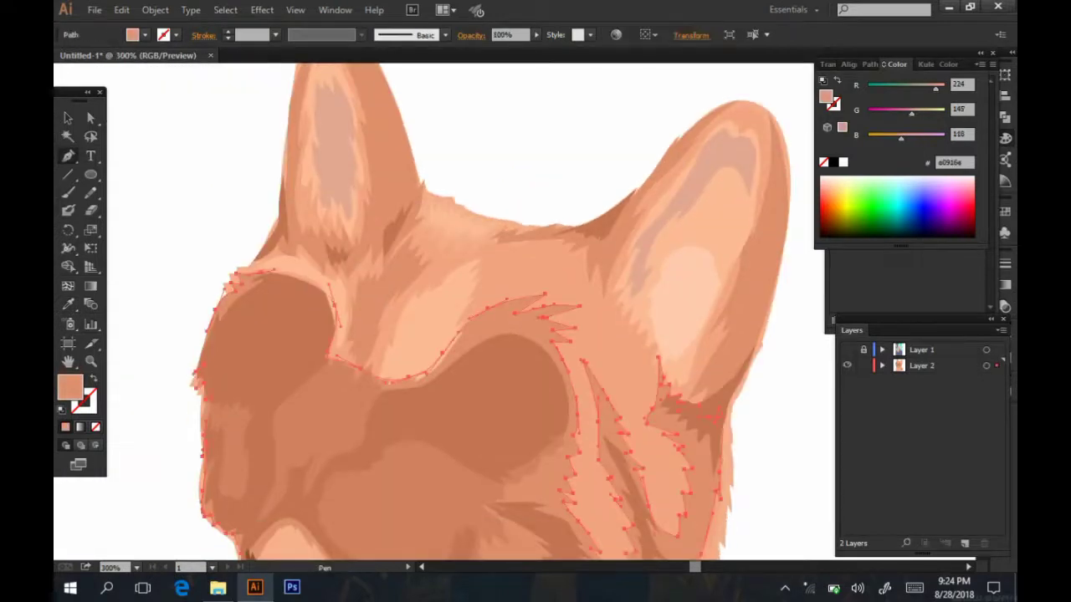
click(650, 369)
click(639, 408)
key(ctrl+z)
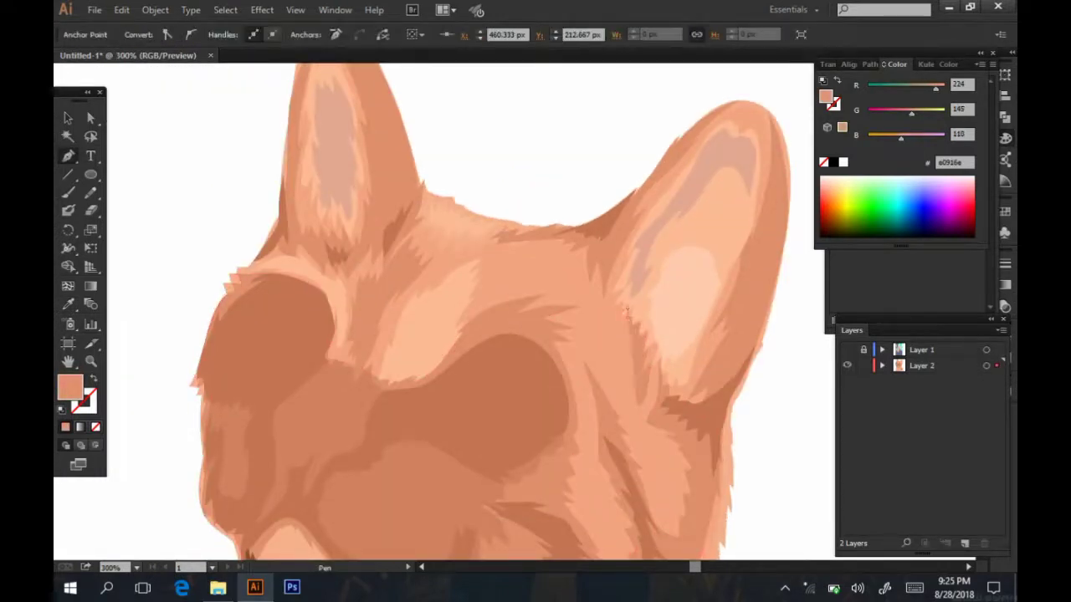
- Trace a jagged closed fur shape down the right cheek
click(614, 295)
click(609, 291)
click(621, 305)
click(629, 318)
click(639, 333)
click(644, 353)
click(649, 373)
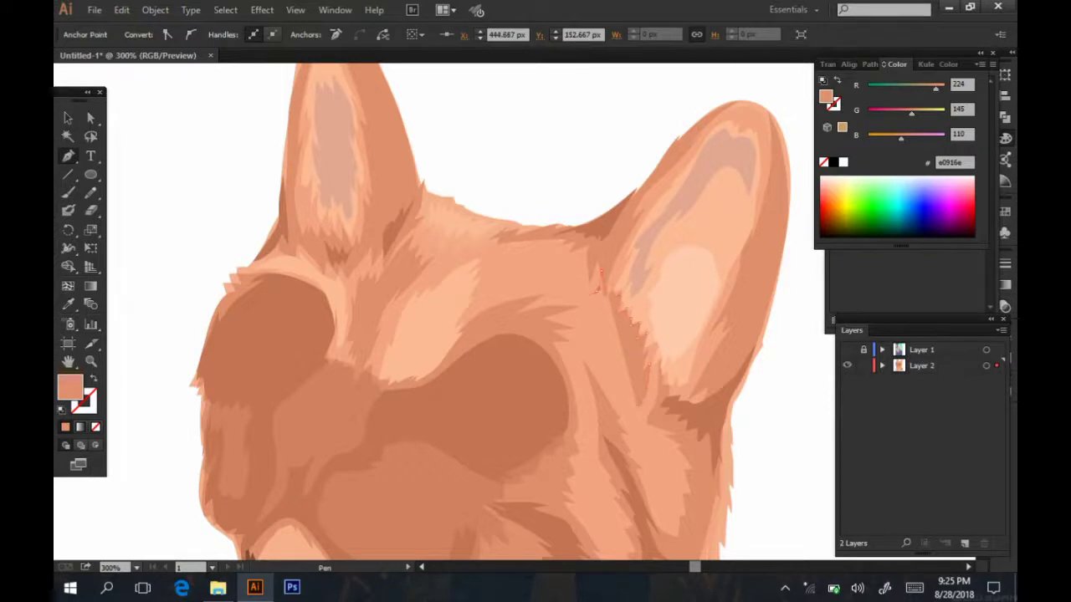
click(599, 273)
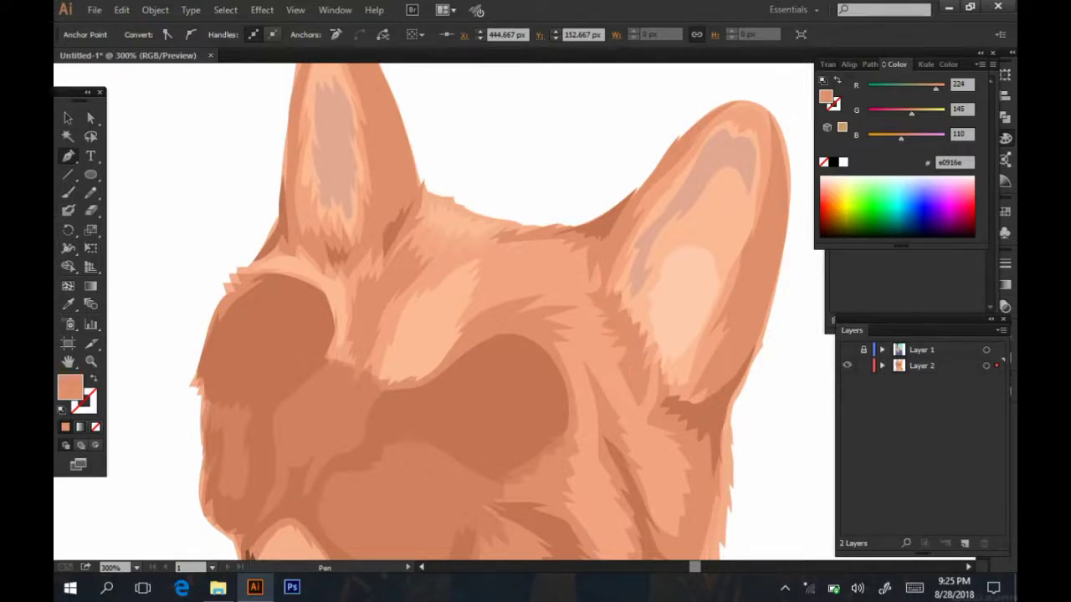
- Drop the unfinished extra path and zoom out to check the shaded cheek
click(653, 390)
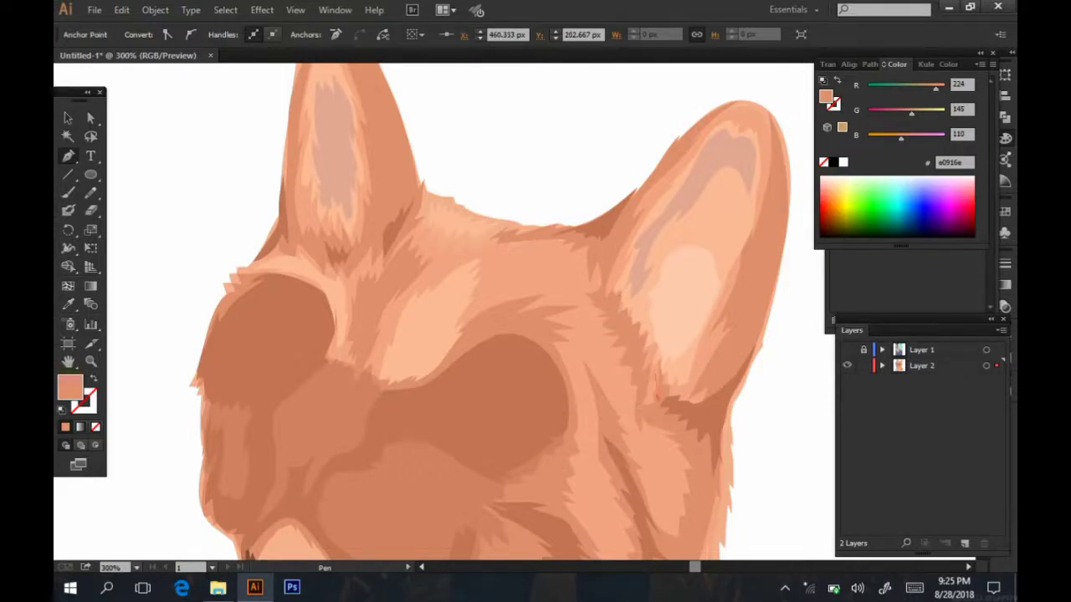
key(ctrl+shift+a)
scroll(602, 368, down, 2)
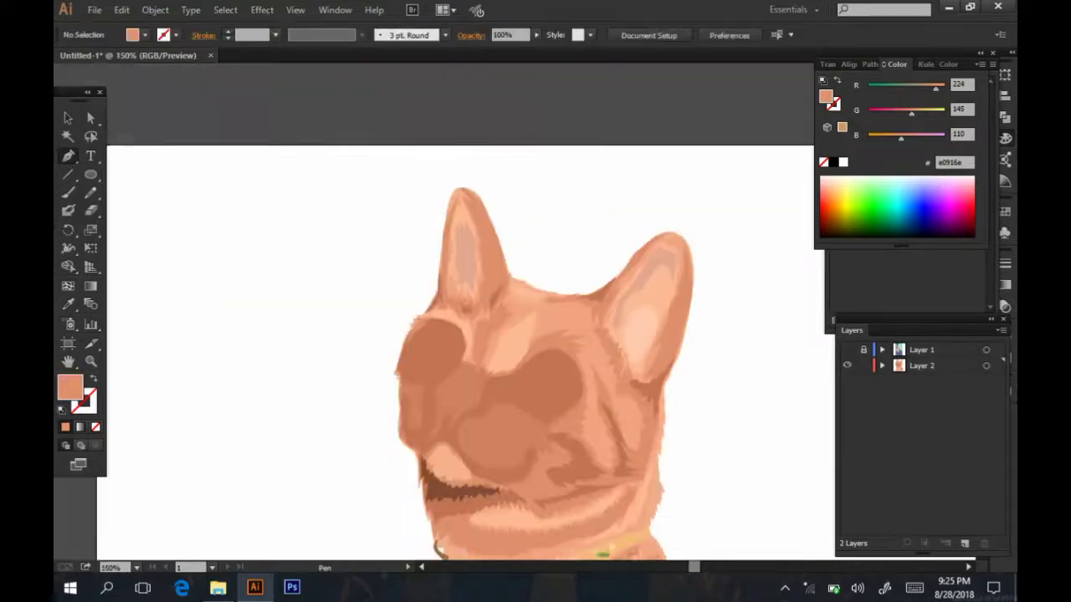
scroll(435, 335, down, 1)
scroll(435, 335, up, 1)
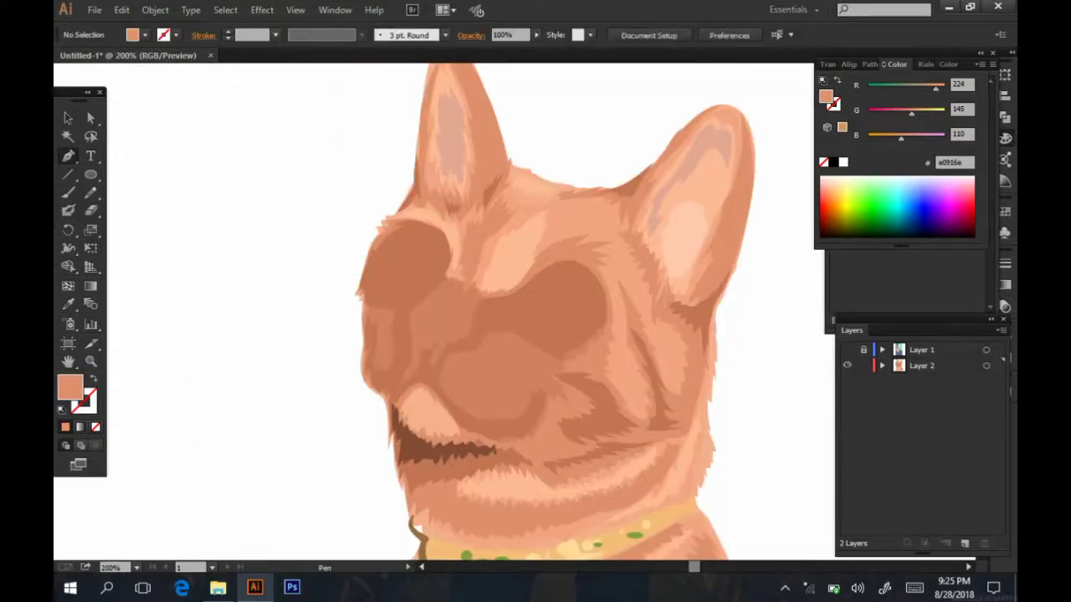
key(ctrl+minus)
key(ctrl+minus)
key(ctrl+plus)
key(ctrl+minus)
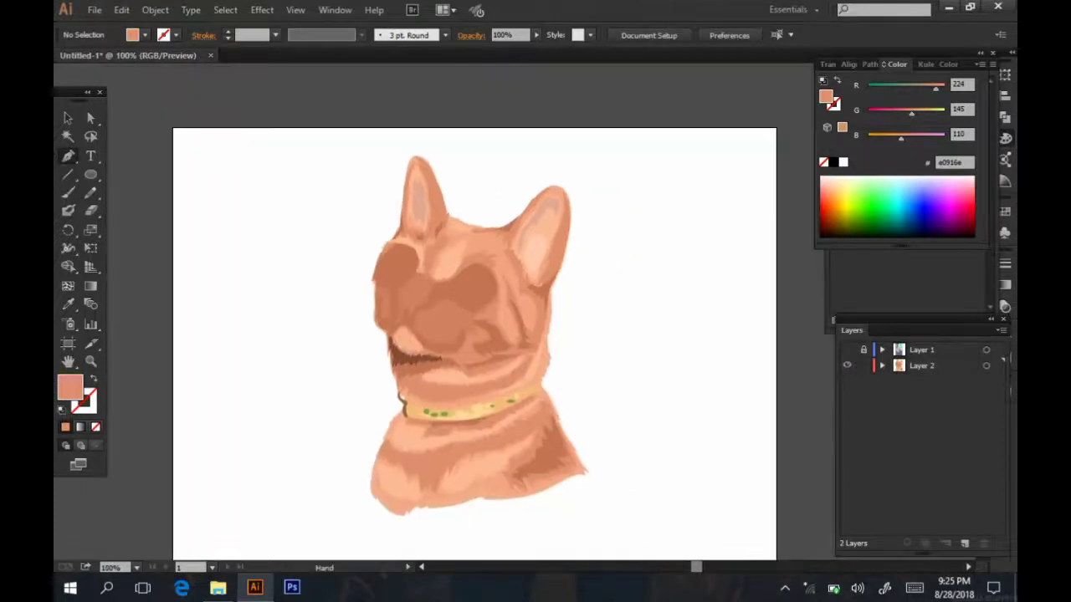
key(ctrl+plus)
key(ctrl+plus)
key(ctrl+plus)
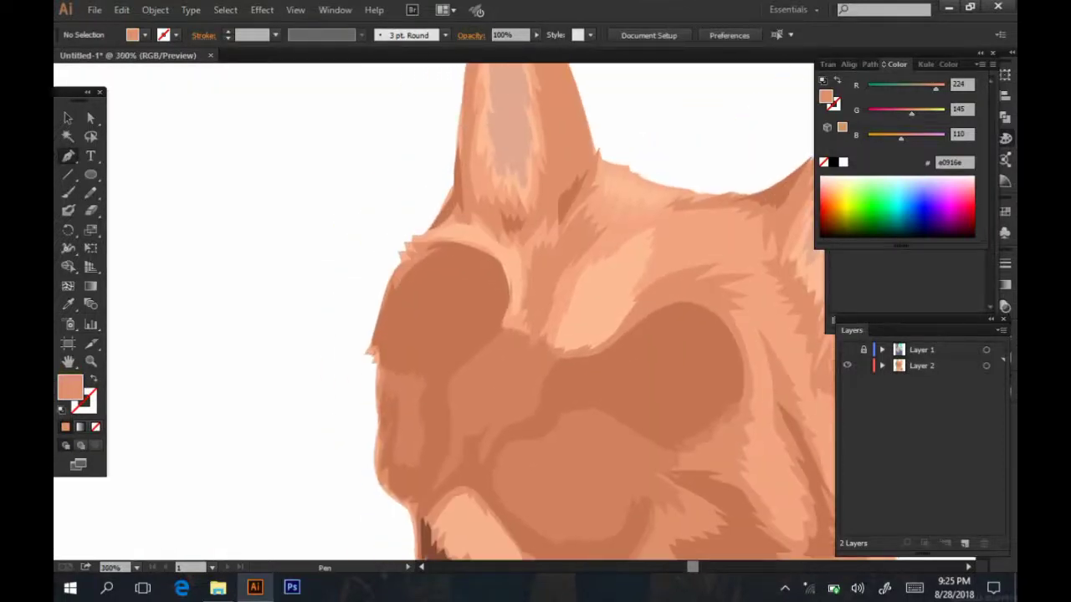
- Trace the almond-shaped left eye outline over the reference photo
click(846, 350)
key(ctrl+plus)
key(ctrl+plus)
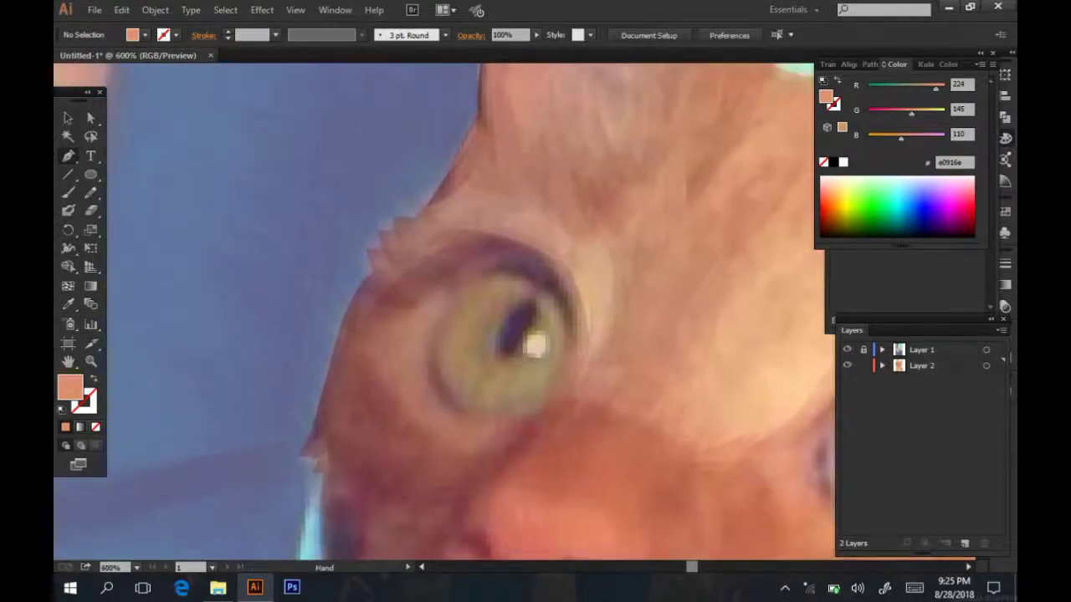
drag(360, 356, 386, 390)
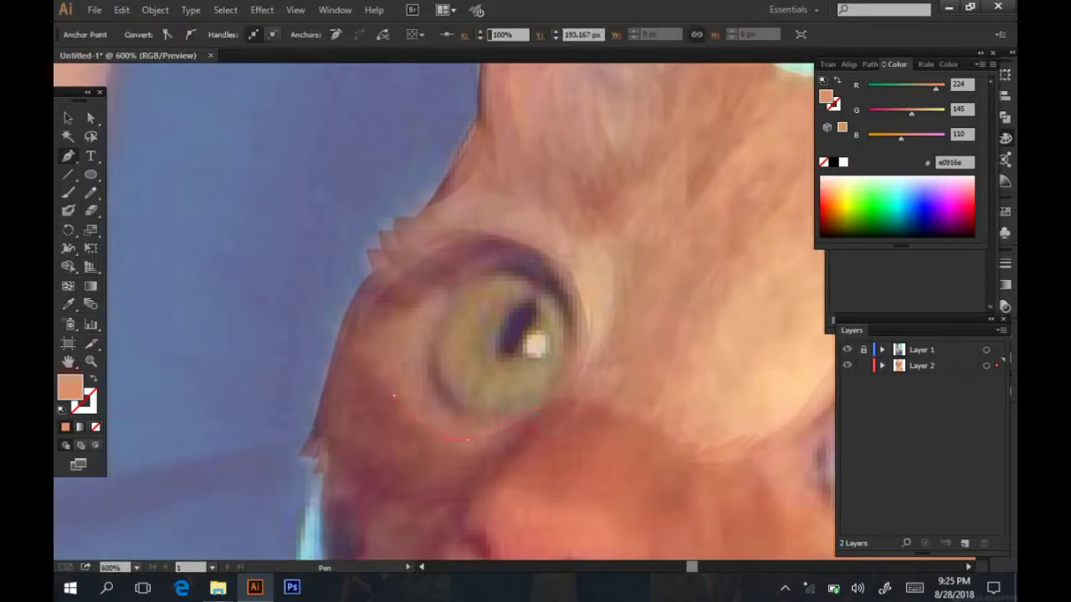
drag(467, 439, 538, 409)
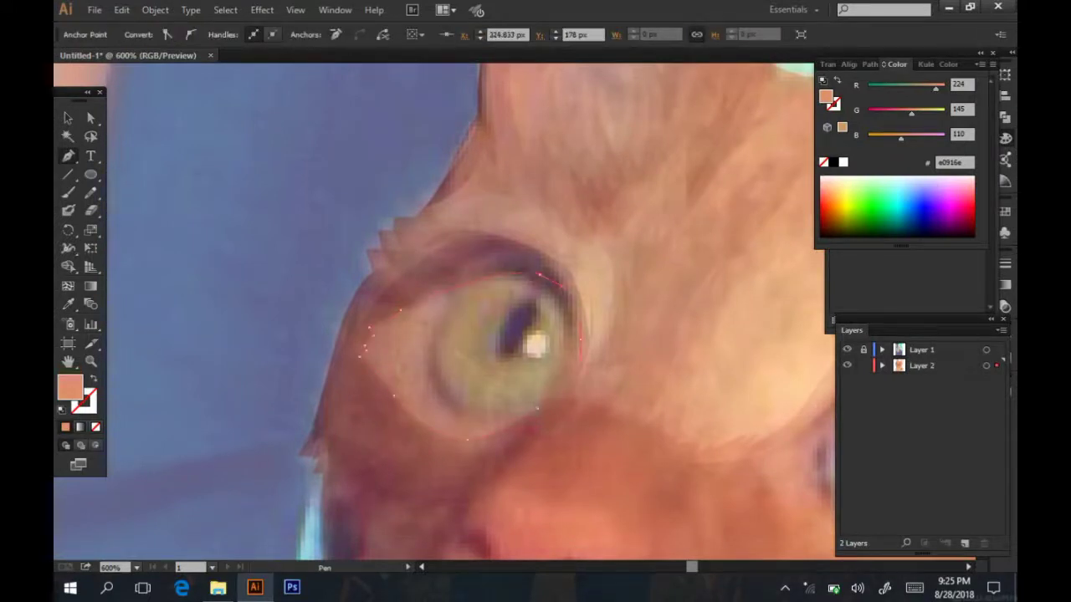
- Fill the eye shape pale peach #fcbb97, then show the reference photo again
click(847, 350)
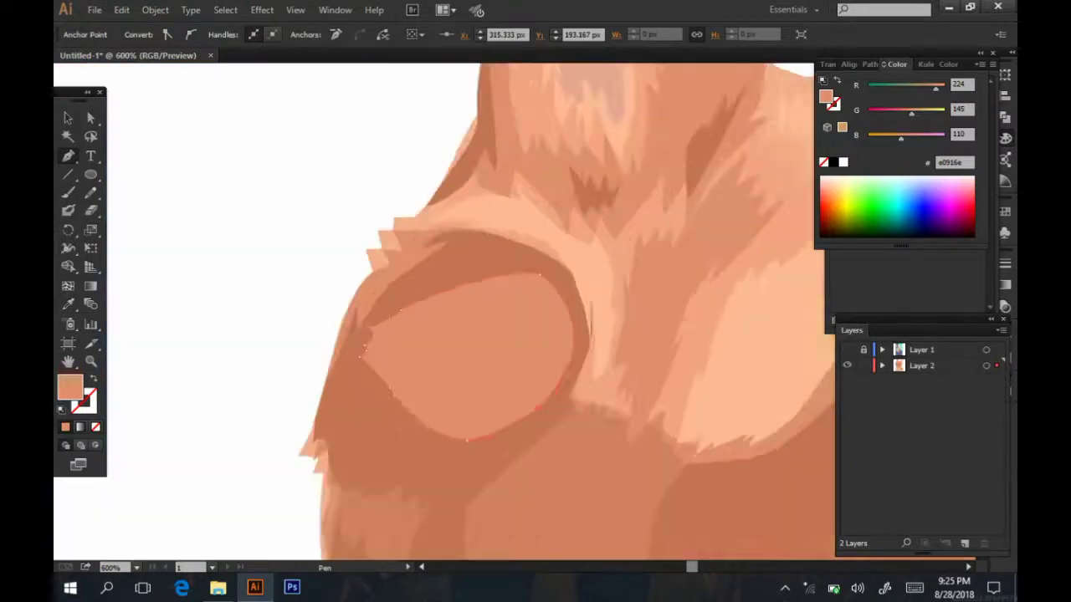
key(ctrl+minus)
key(i)
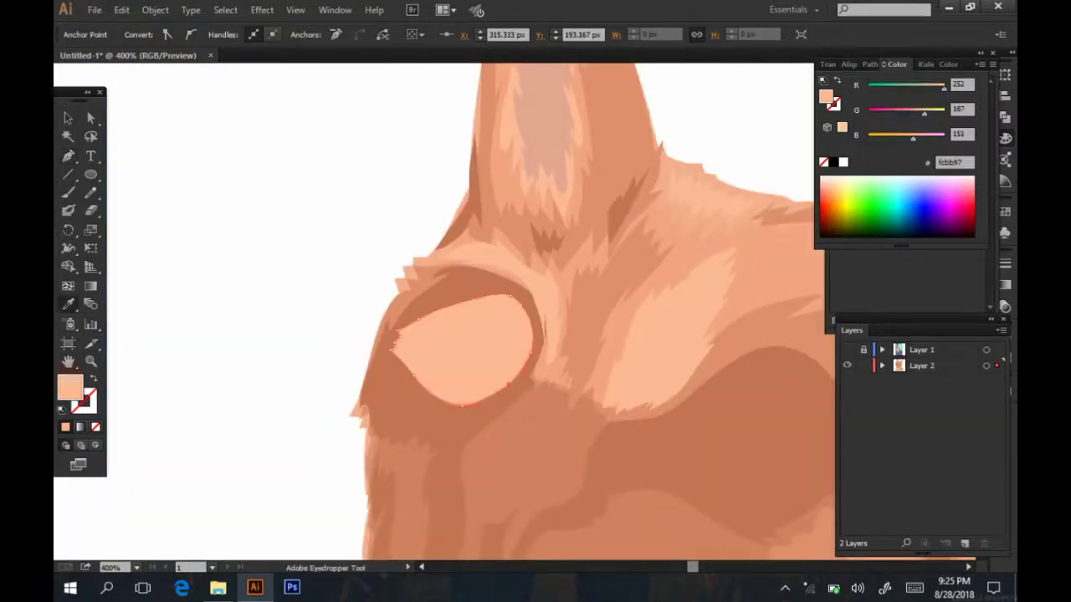
key(p)
key(ctrl+plus)
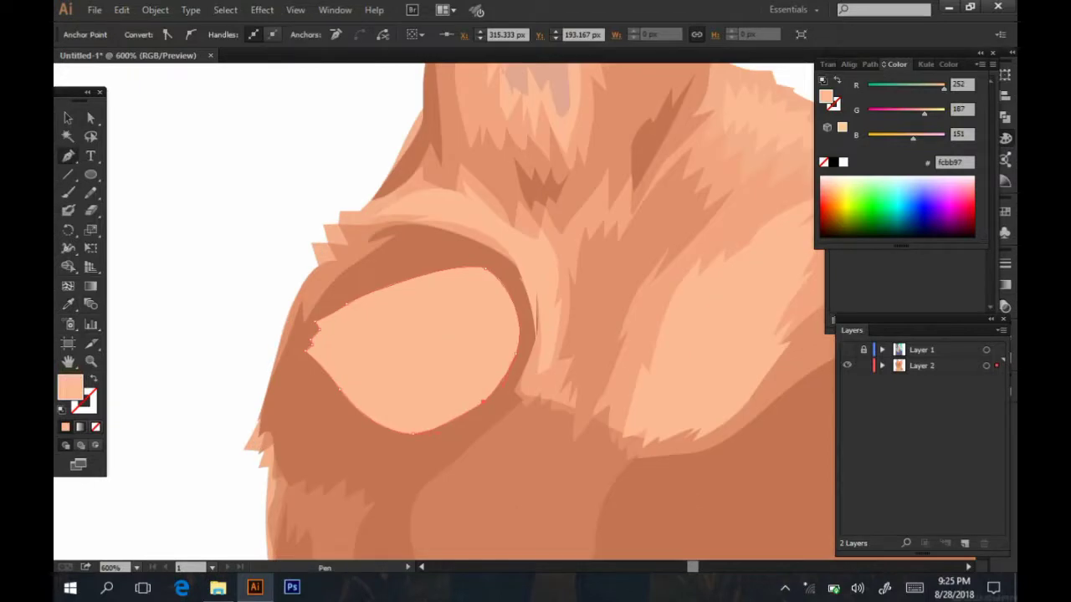
click(847, 350)
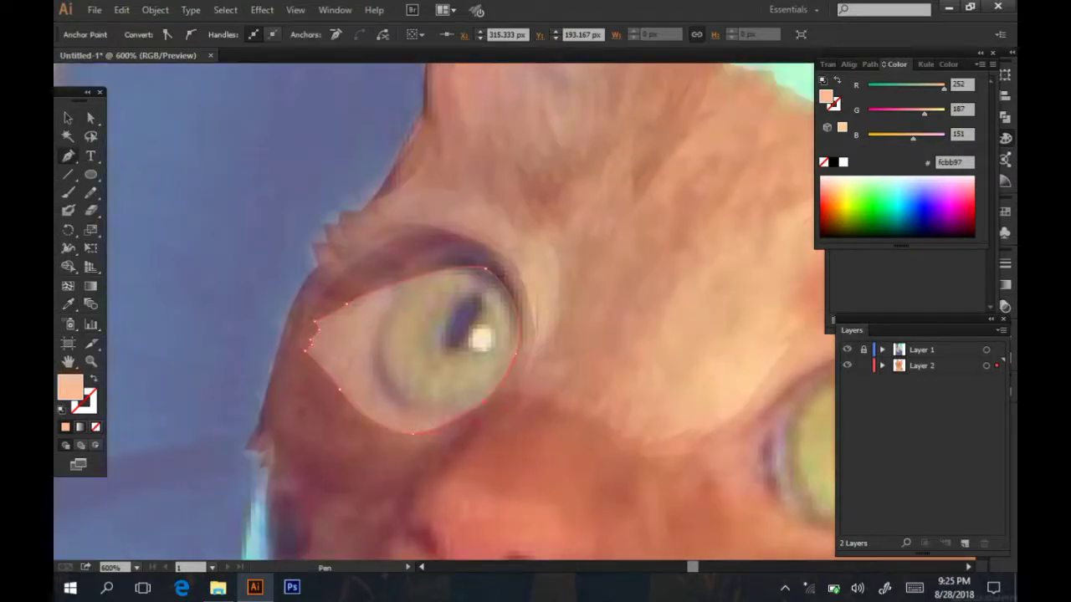
- Trace a round outline around the left eye and fill it dark brown #5e493e
key(ctrl+shift+a)
click(379, 276)
click(369, 314)
click(409, 411)
key(ctrl+z)
key(ctrl+z)
key(ctrl+z)
click(389, 276)
click(445, 249)
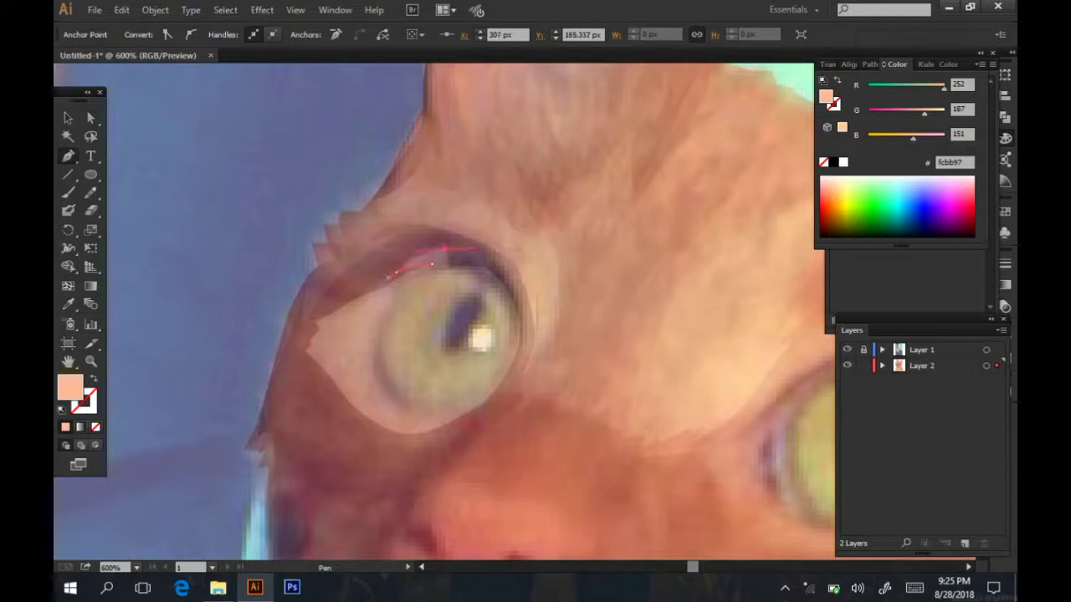
click(506, 275)
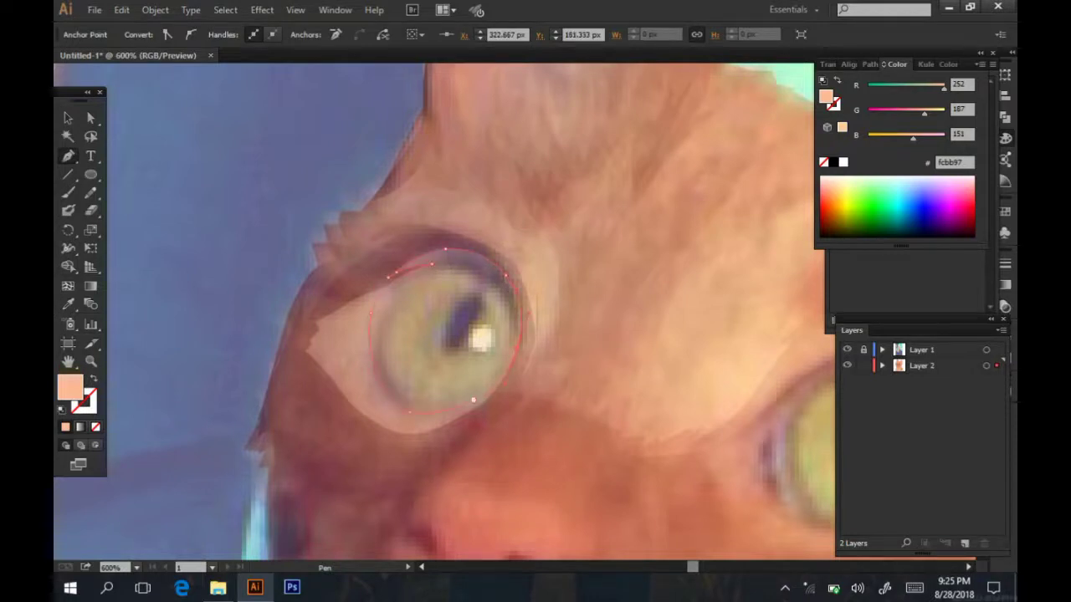
click(848, 350)
key(ctrl+minus)
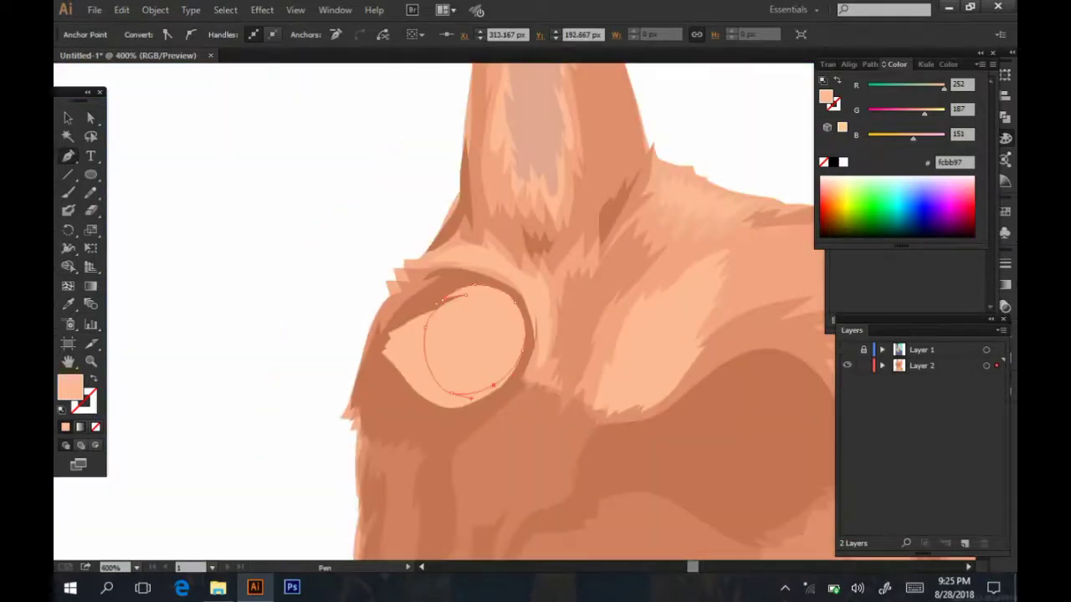
double_click(70, 387)
click(694, 196)
click(987, 88)
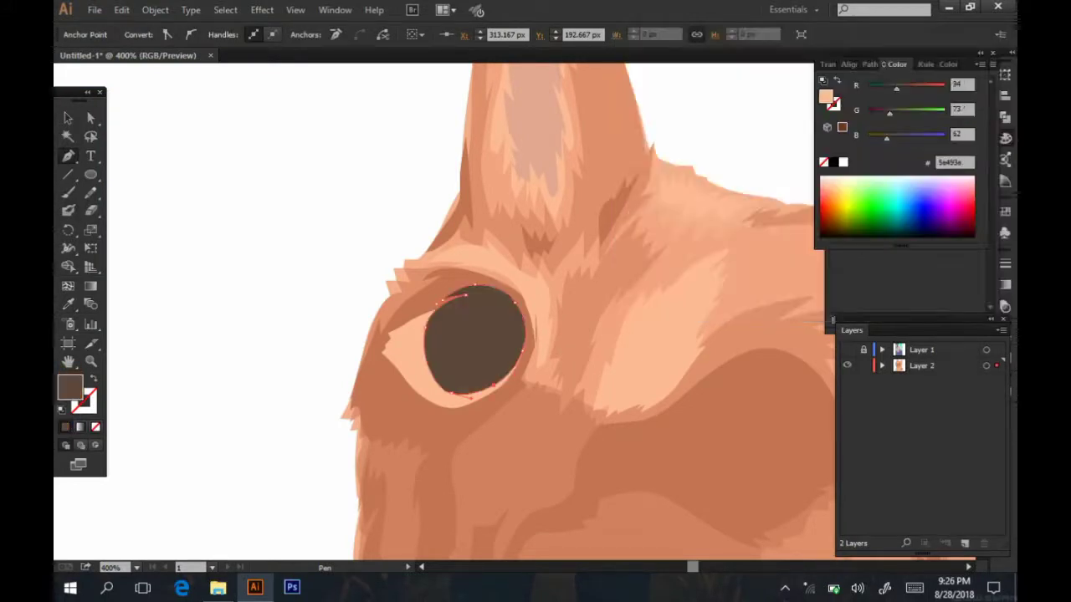
- Lower the peach eye-white's opacity so it is partly transparent
key(ctrl+shift+a)
key(ctrl+minus)
key(ctrl+plus)
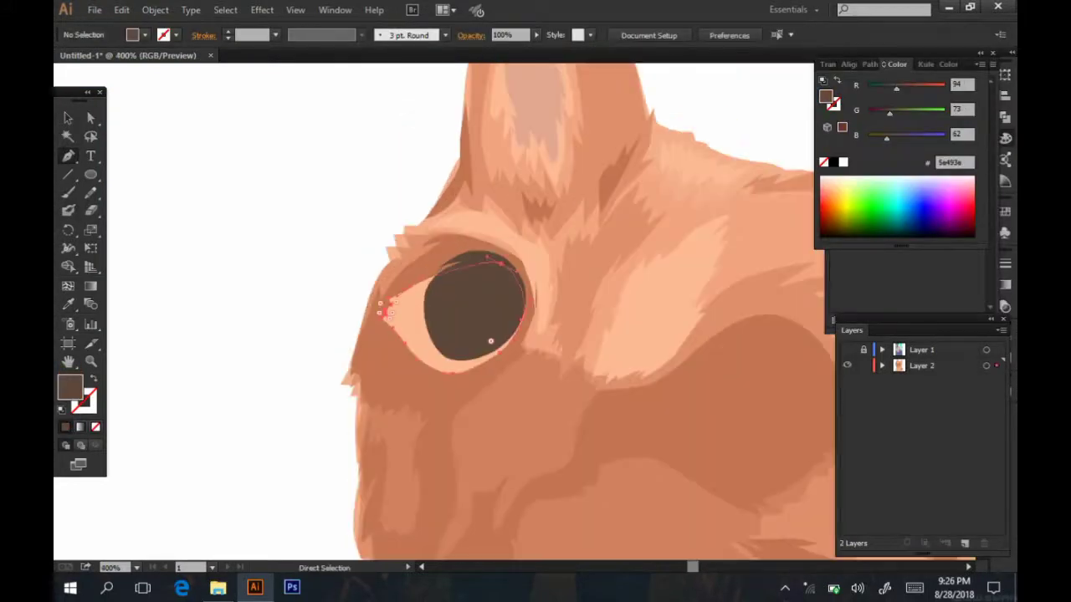
click(388, 308)
click(537, 34)
drag(552, 48, 512, 48)
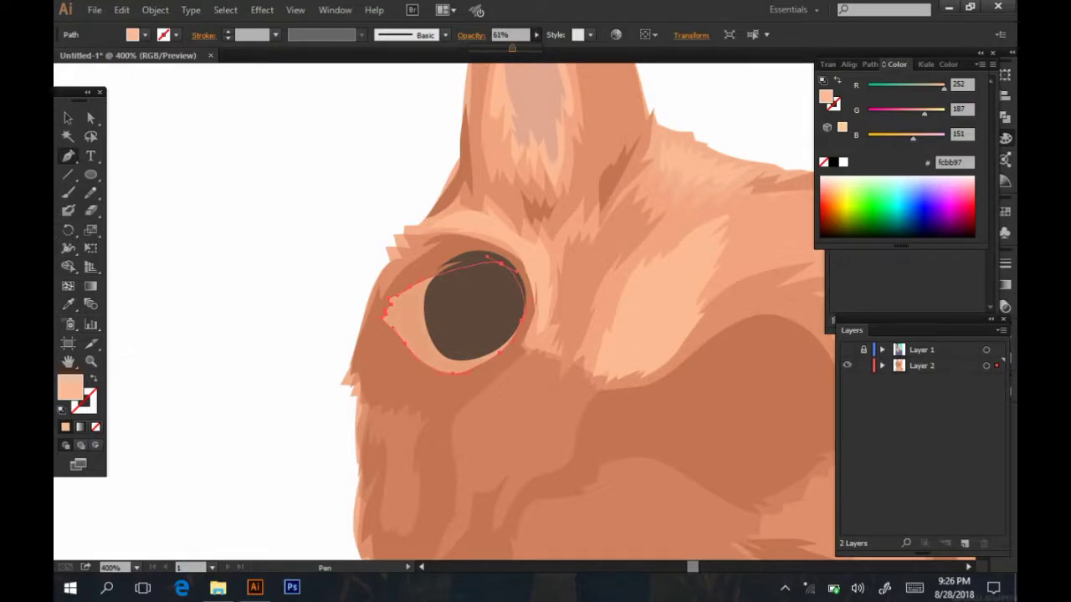
key(ctrl+shift+a)
- Pen-trace the iris outline around the left eye's rim
scroll(569, 310, down, 1)
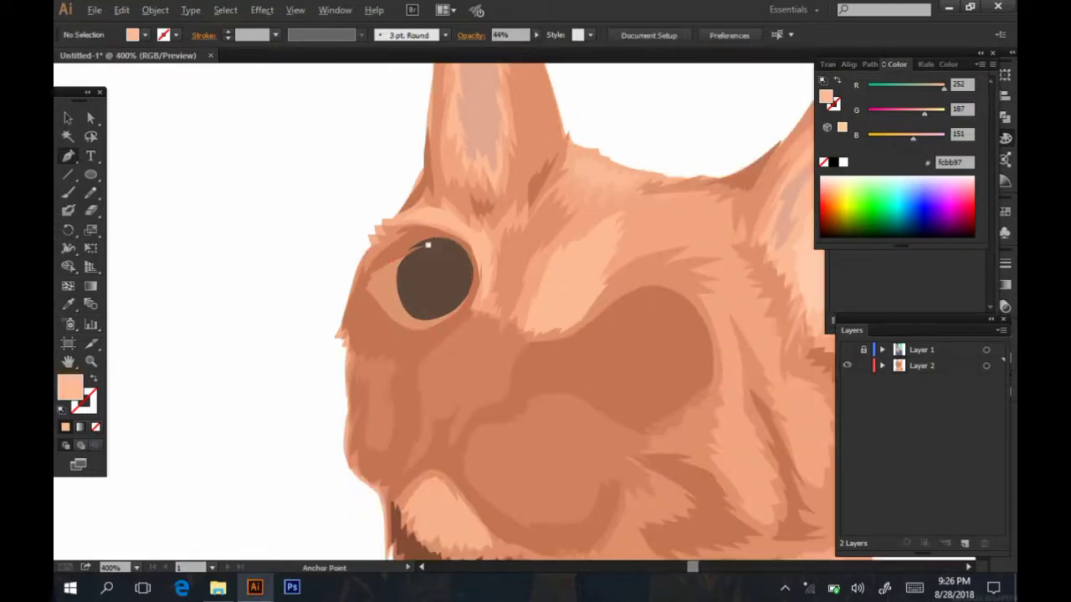
key(ctrl+plus)
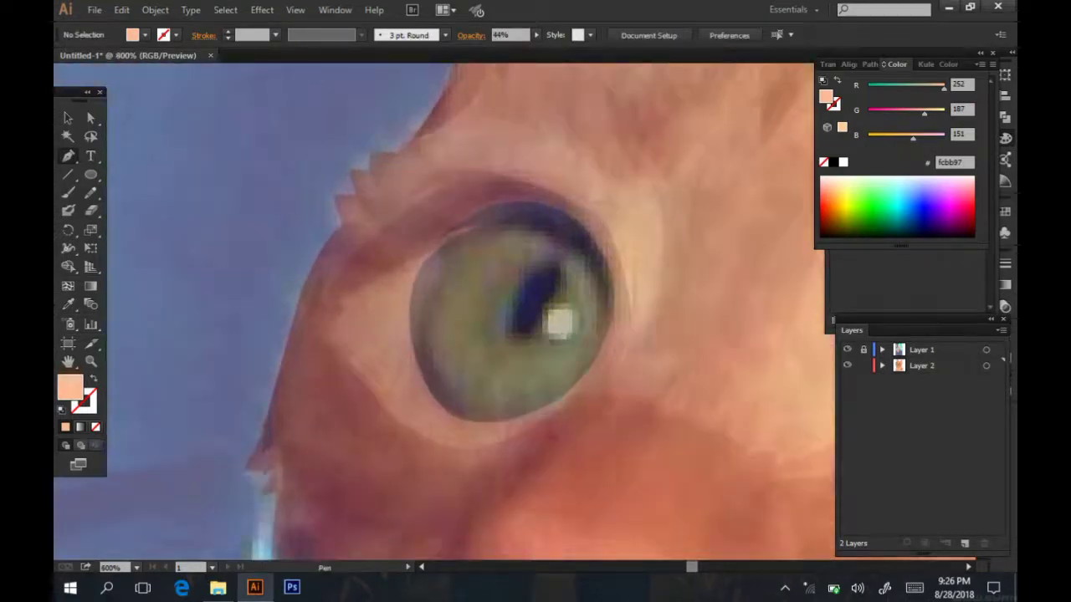
drag(519, 228, 486, 228)
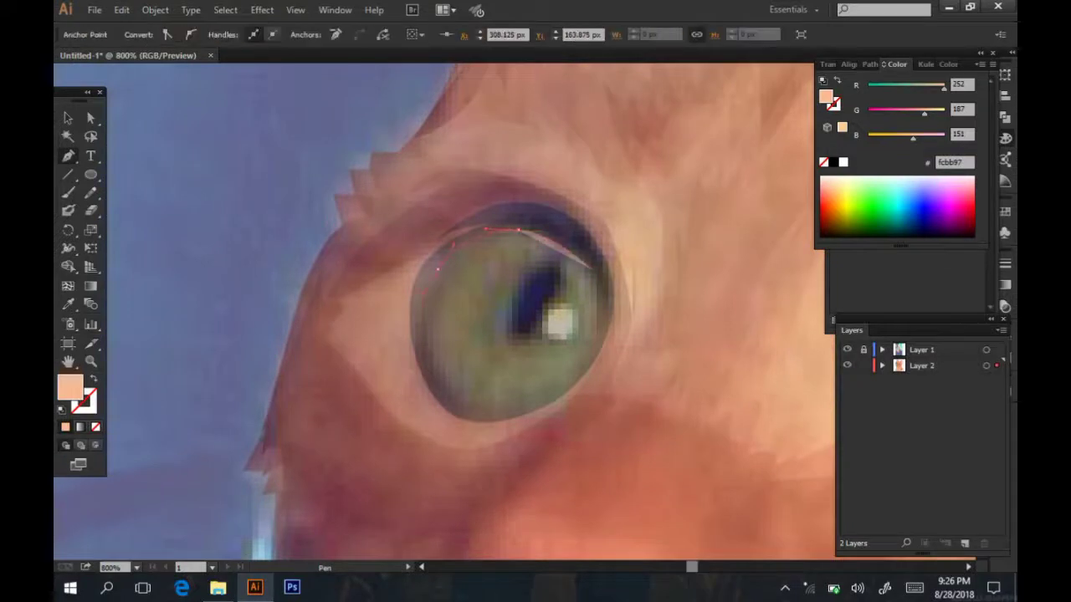
click(425, 289)
drag(443, 384, 460, 410)
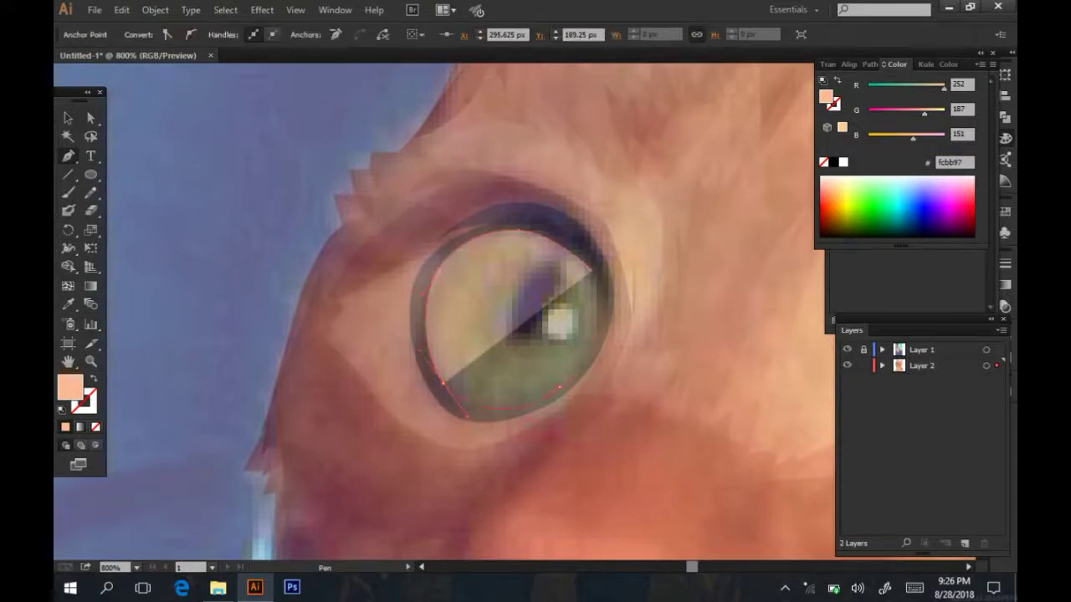
click(603, 306)
click(594, 271)
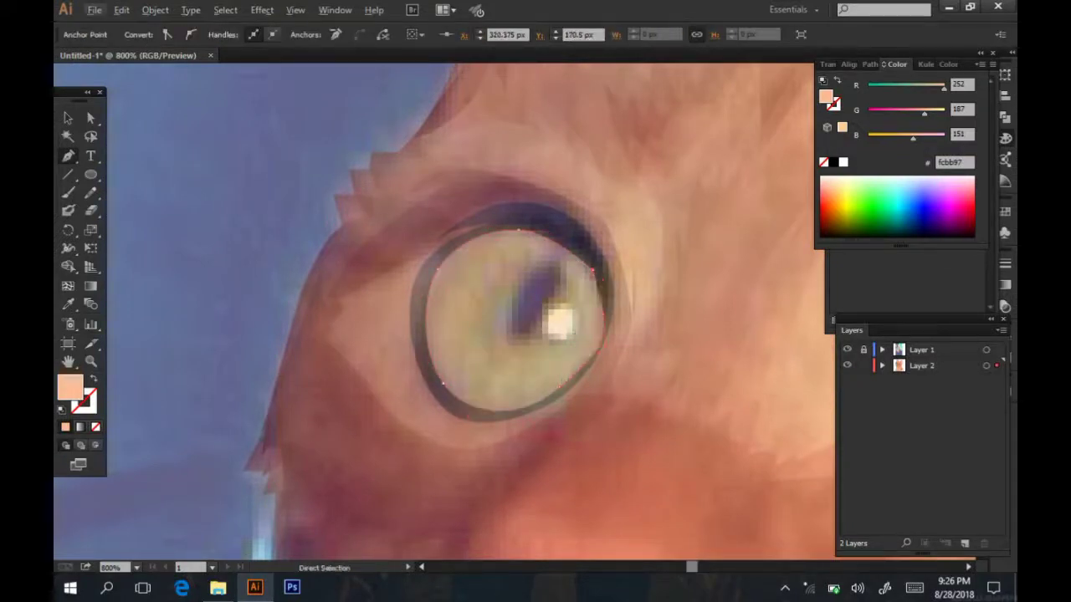
click(444, 385)
click(520, 415)
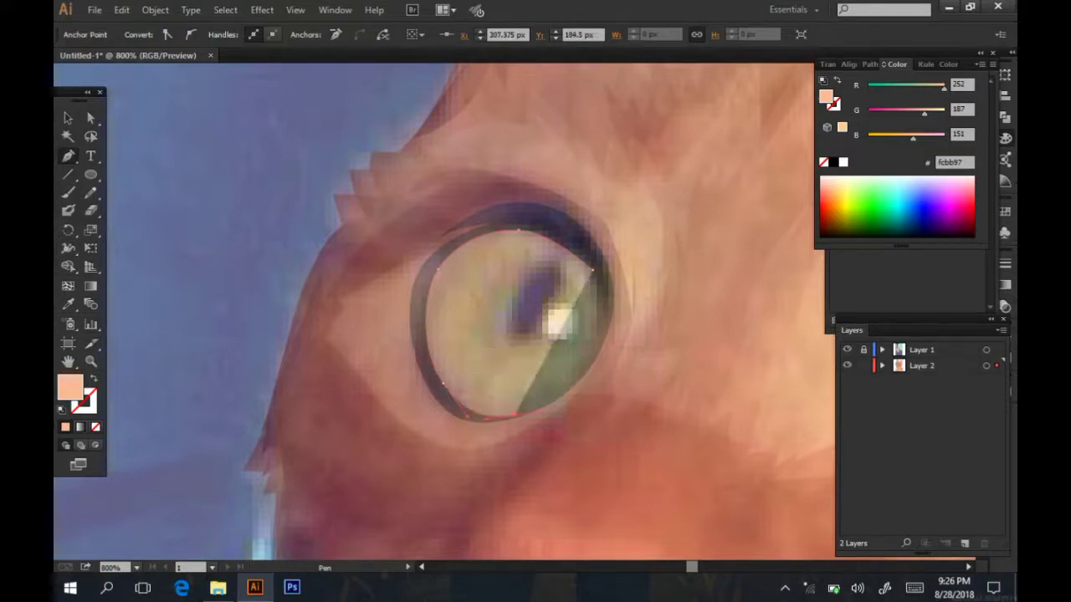
click(596, 351)
click(595, 274)
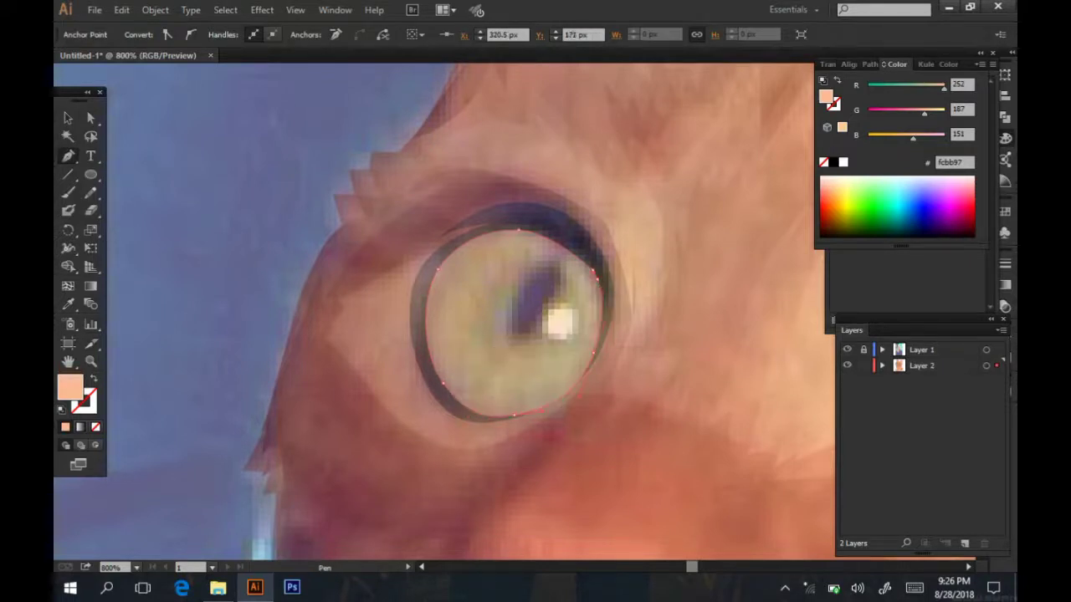
- Fill the left iris pale yellow #f9c995
key(ctrl+minus)
key(ctrl+minus)
key(ctrl+minus)
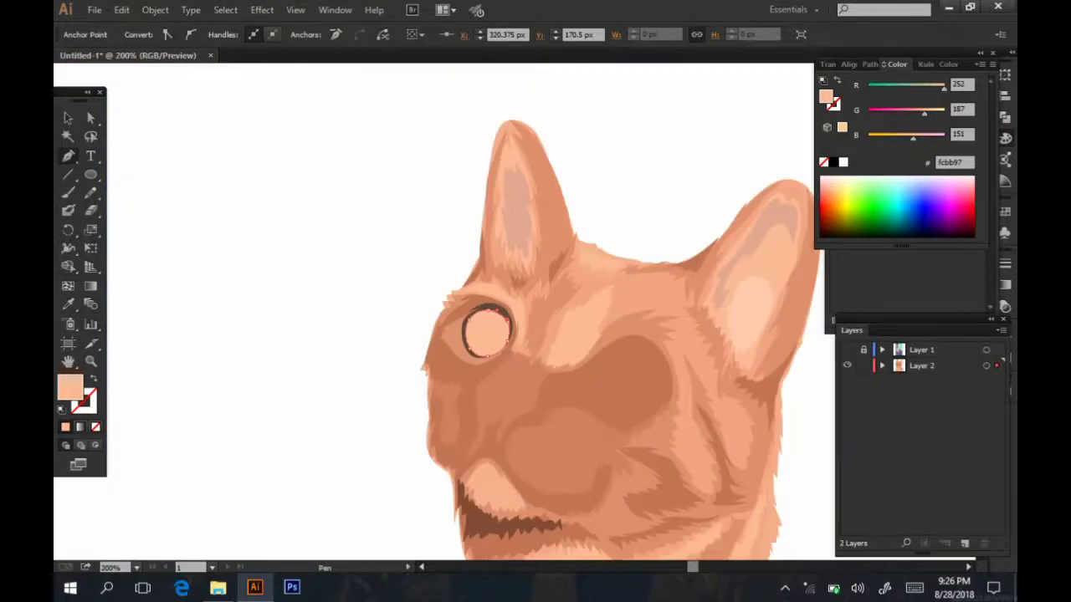
key(ctrl+plus)
double_click(826, 98)
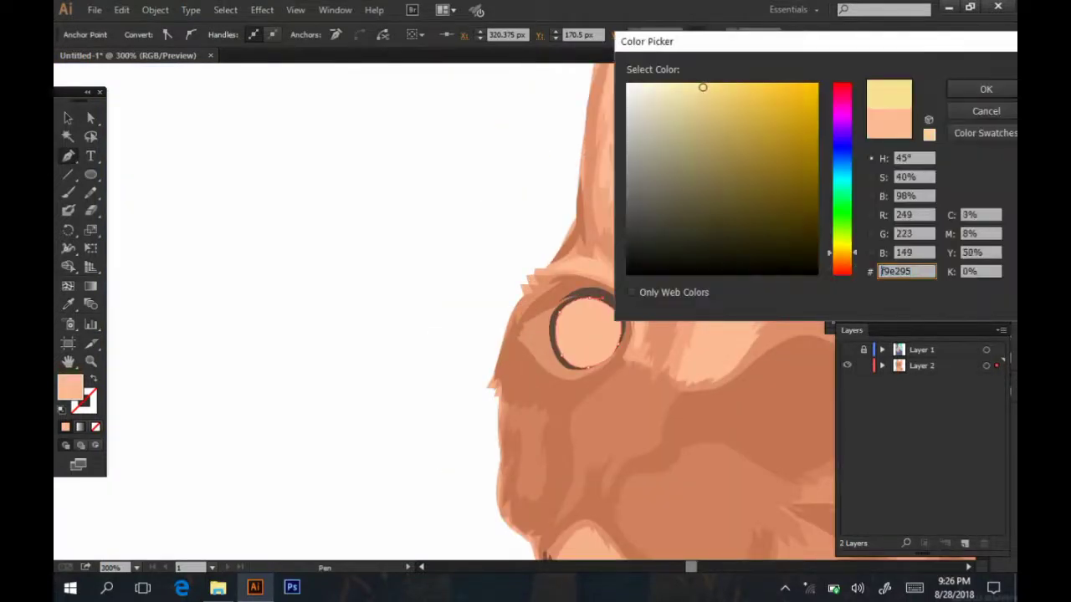
click(986, 89)
drag(578, 352, 384, 334)
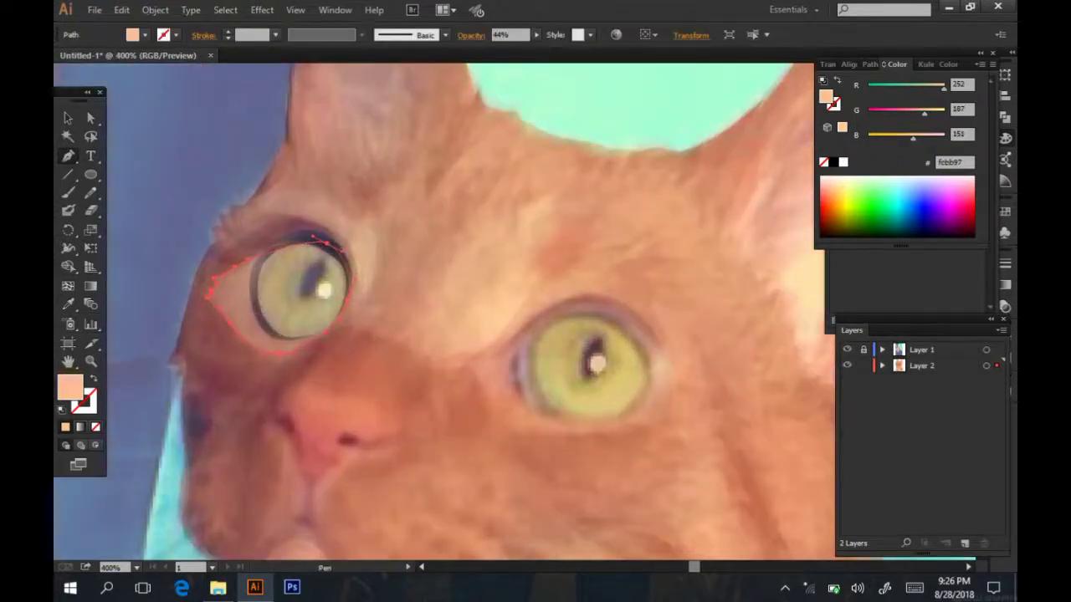
- Trace a pale surround outline around the right eye
click(510, 355)
click(483, 374)
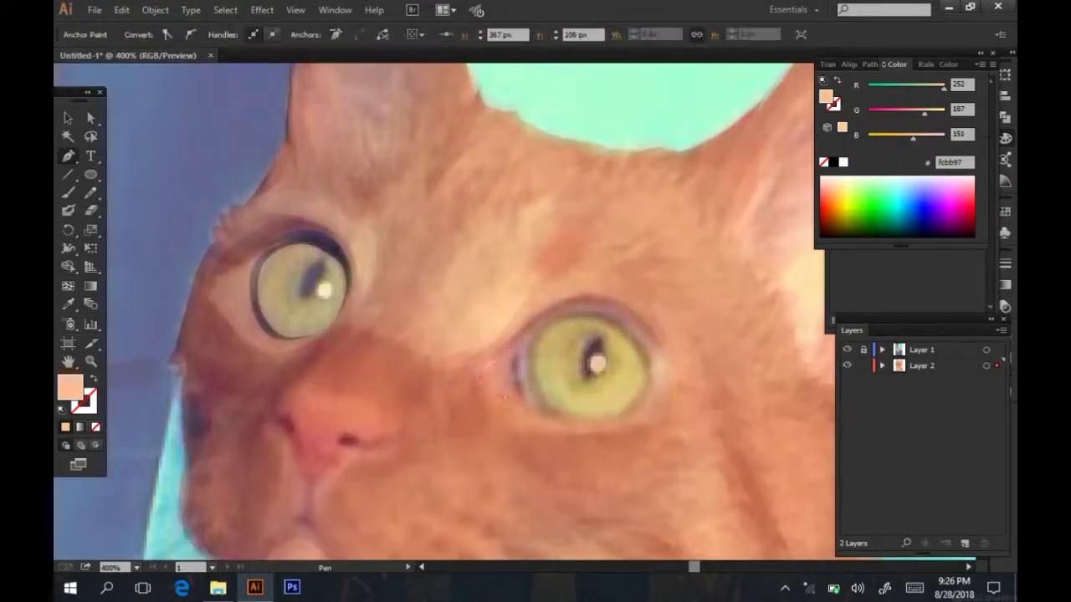
click(502, 395)
click(562, 427)
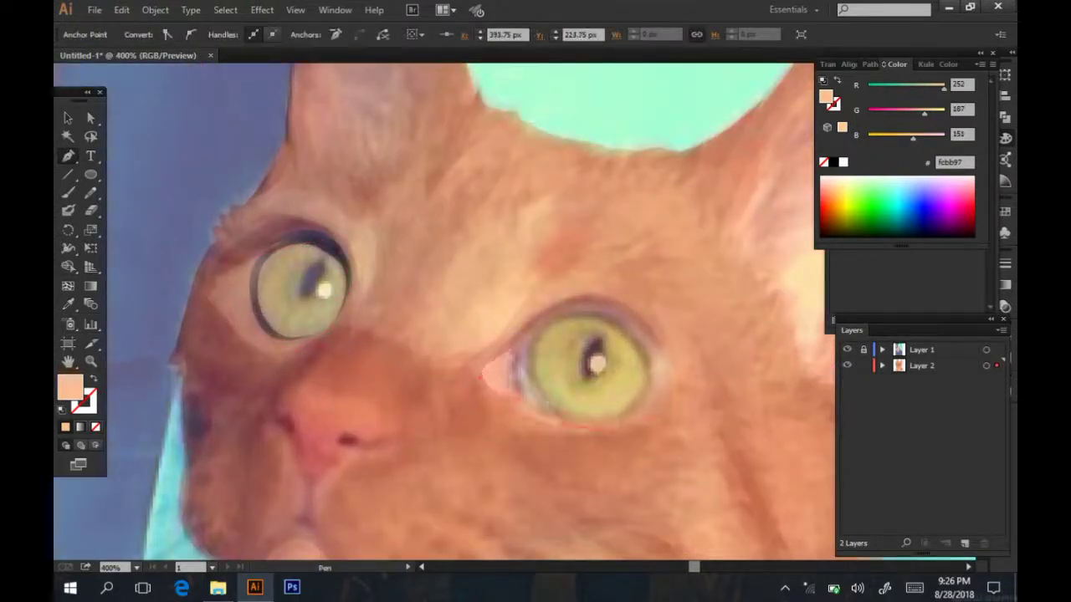
click(656, 411)
click(666, 362)
click(611, 301)
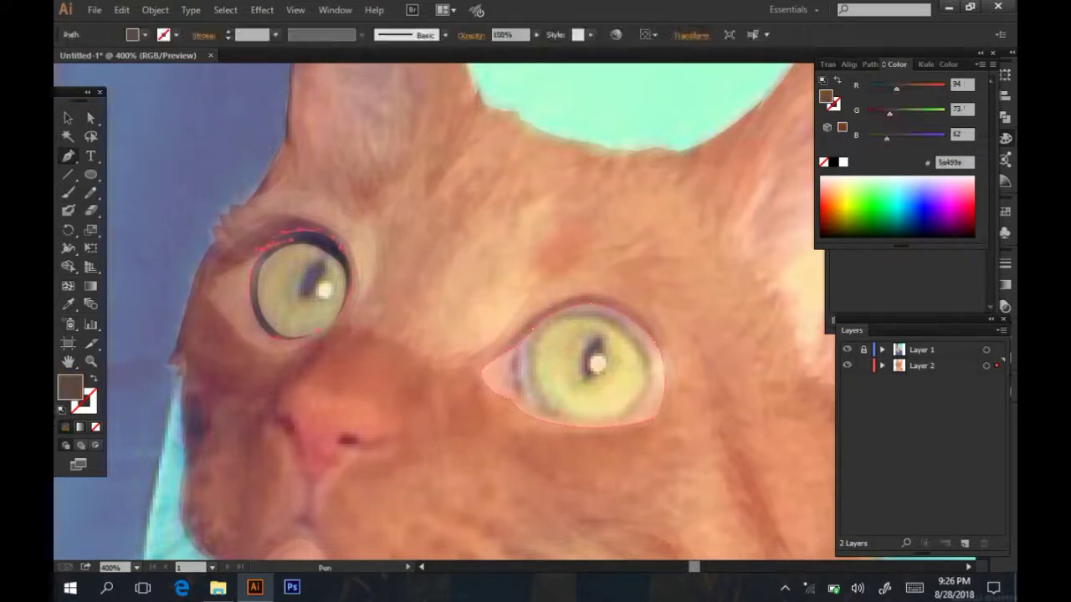
- Trace the dark brown inner shape filling the right eye
click(524, 333)
click(549, 416)
click(509, 370)
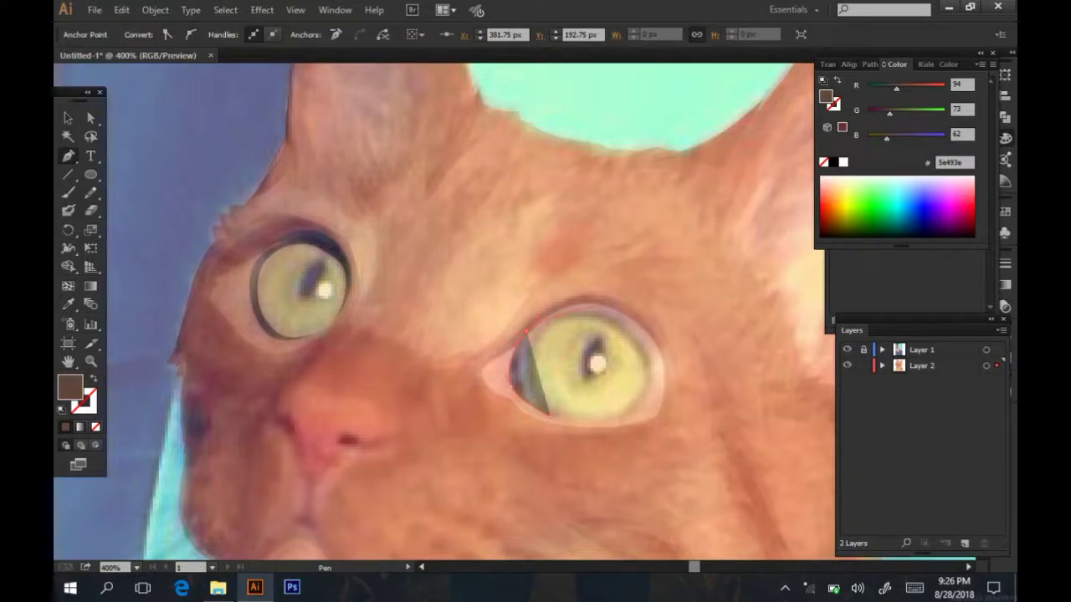
click(609, 311)
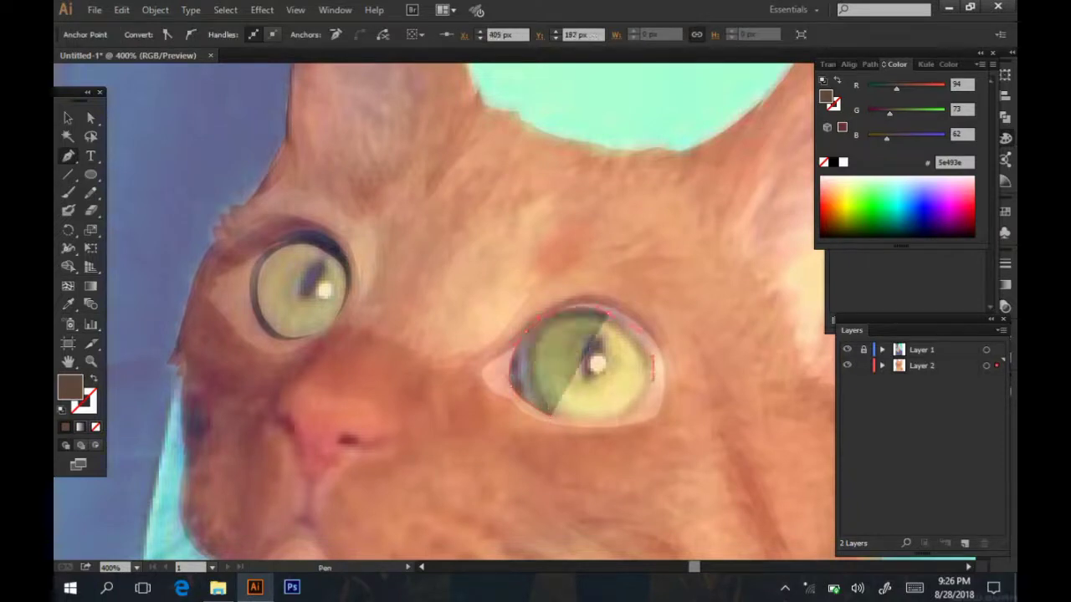
click(653, 369)
click(626, 418)
click(549, 416)
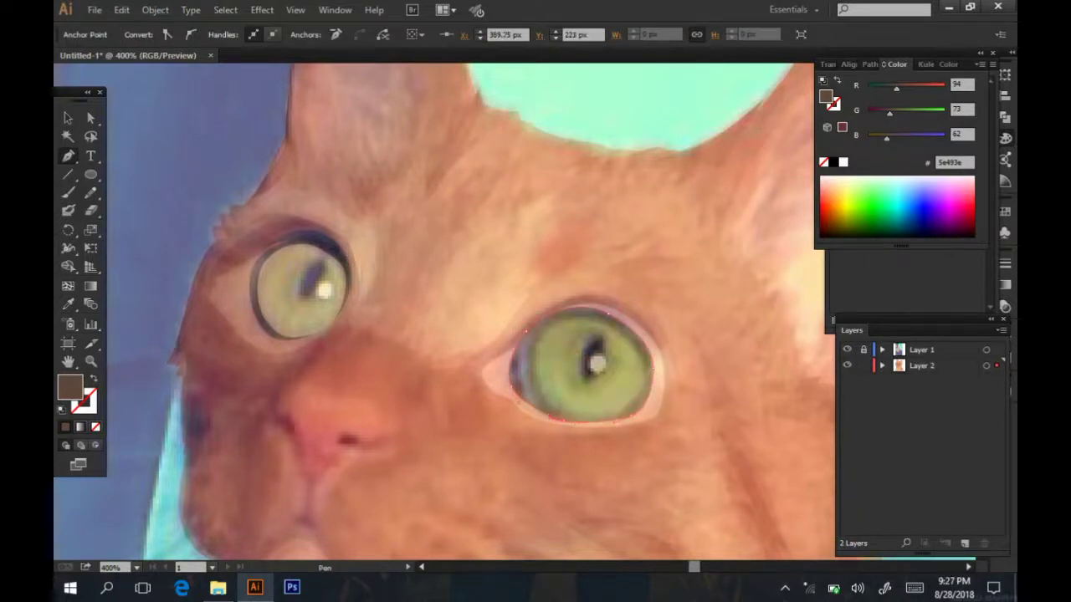
- Trace a crescent along the eye's inner edge, filled lighter brown #997d70
click(535, 402)
click(533, 329)
click(556, 317)
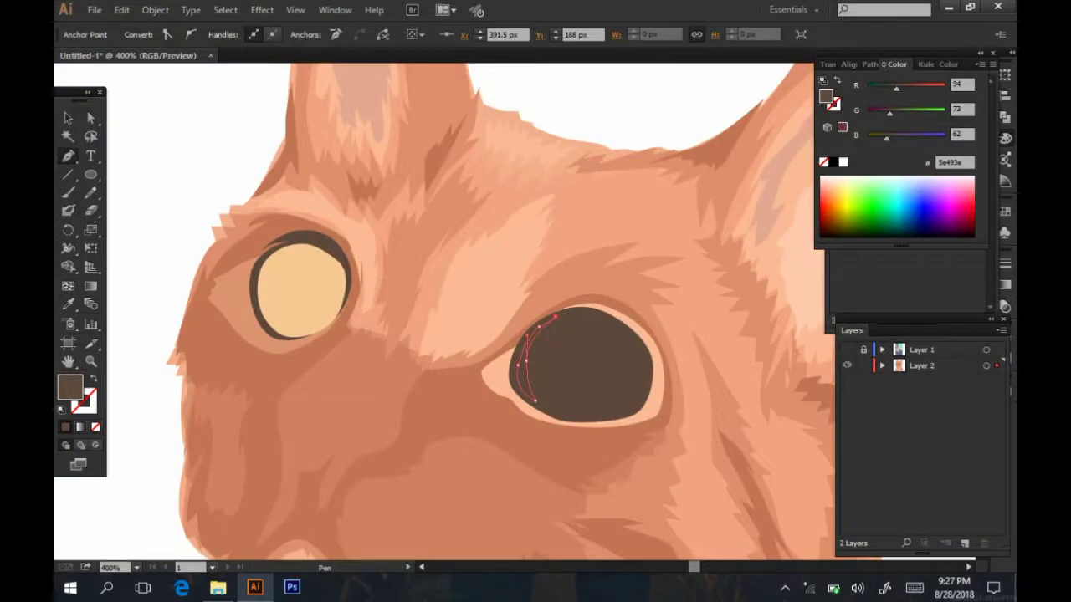
double_click(70, 387)
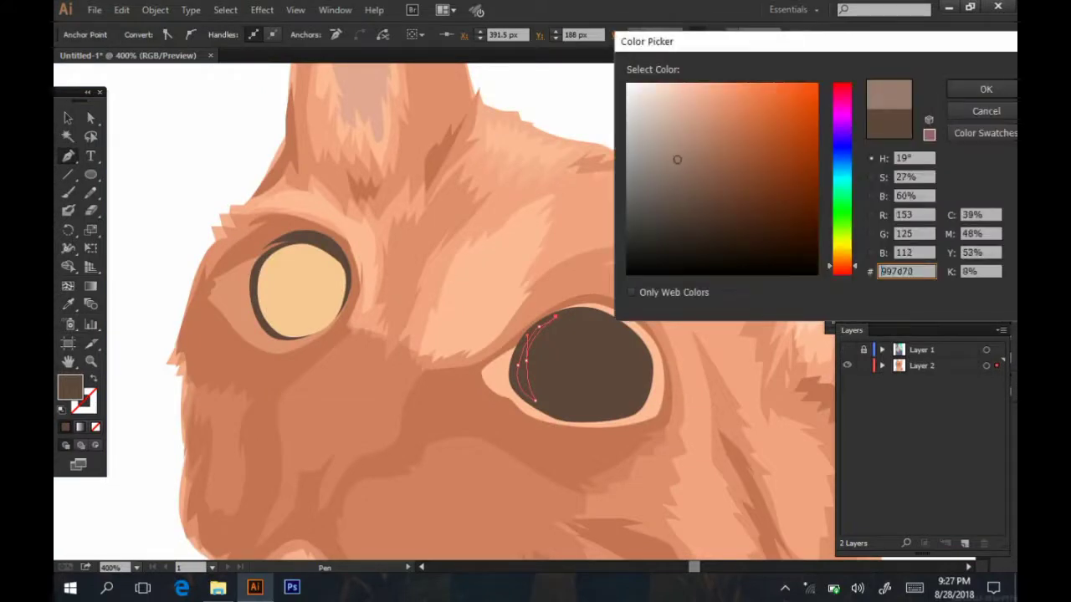
click(986, 89)
- Show the reference photo and trace the pale amber right iris inside its rim
ctrl+click(301, 289)
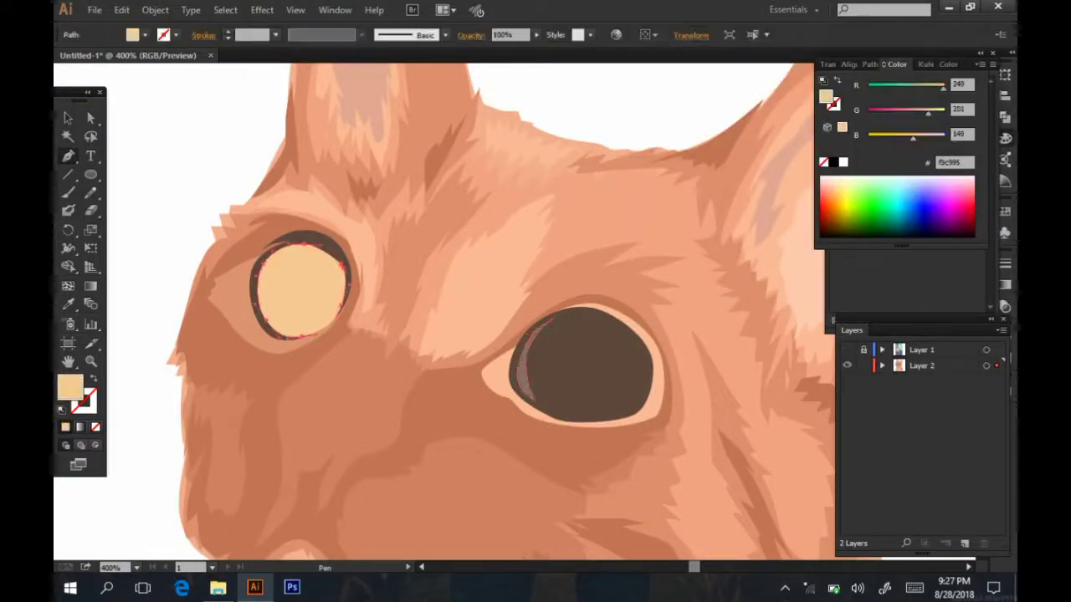
click(846, 350)
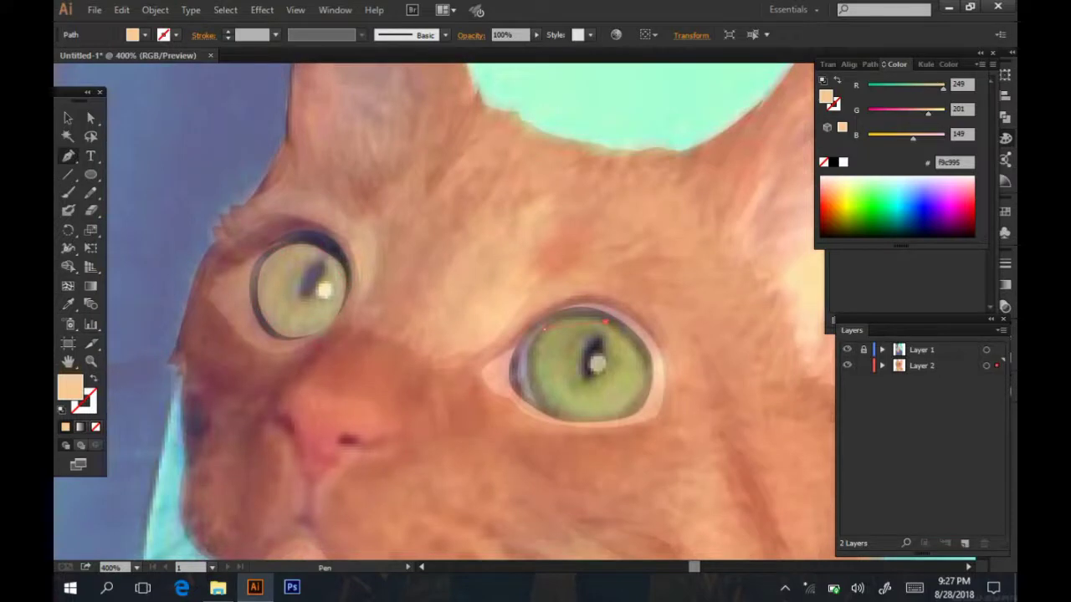
click(544, 329)
click(605, 321)
click(541, 398)
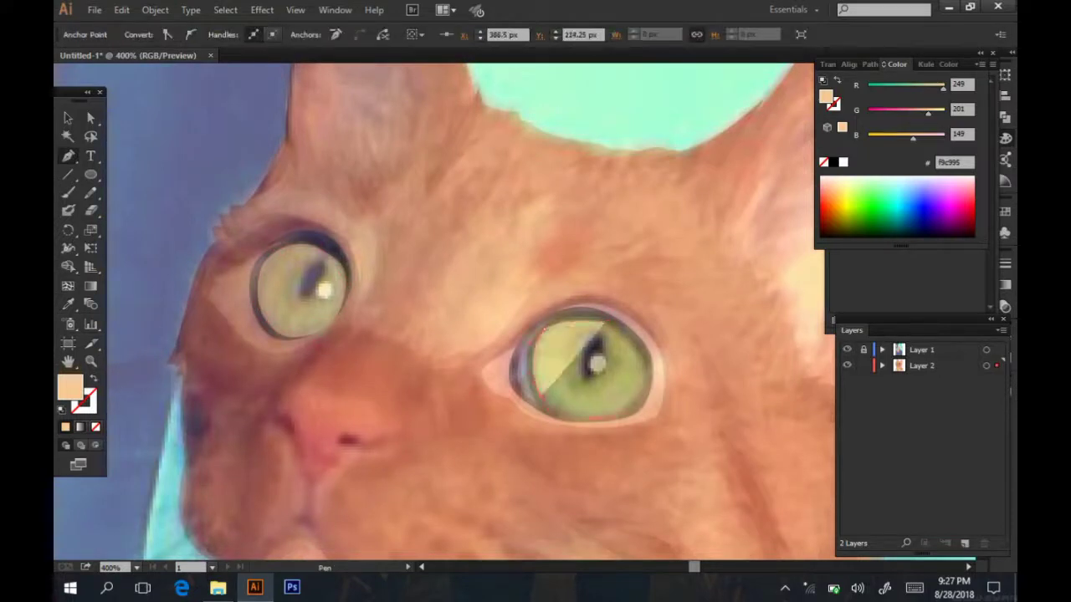
click(604, 416)
click(643, 379)
click(605, 321)
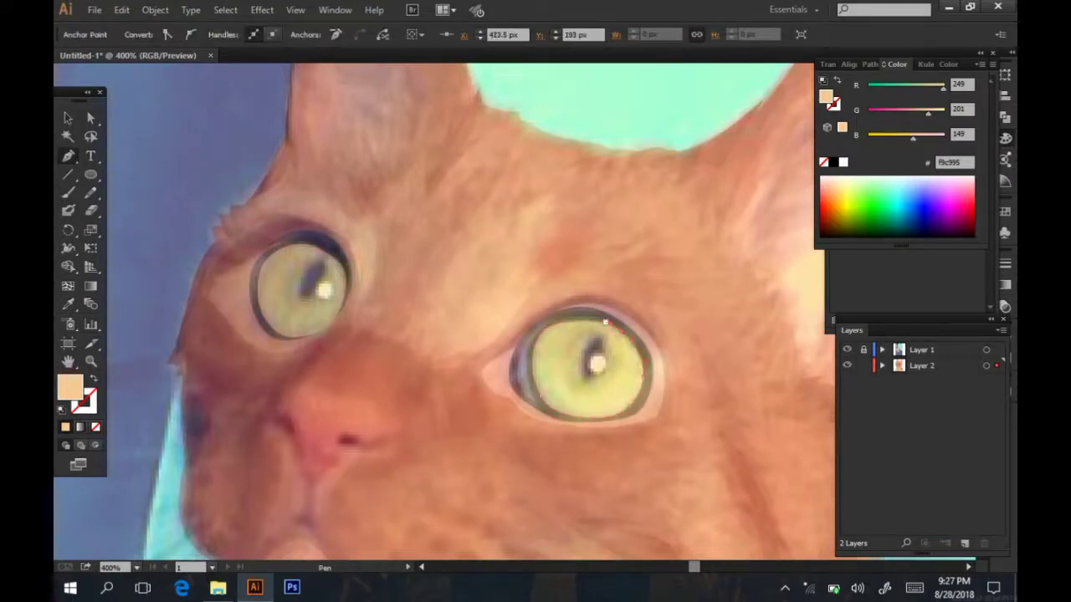
- Trace a shading crescent on the left iris and bring up its fill colour
click(271, 272)
drag(293, 336, 327, 331)
click(256, 298)
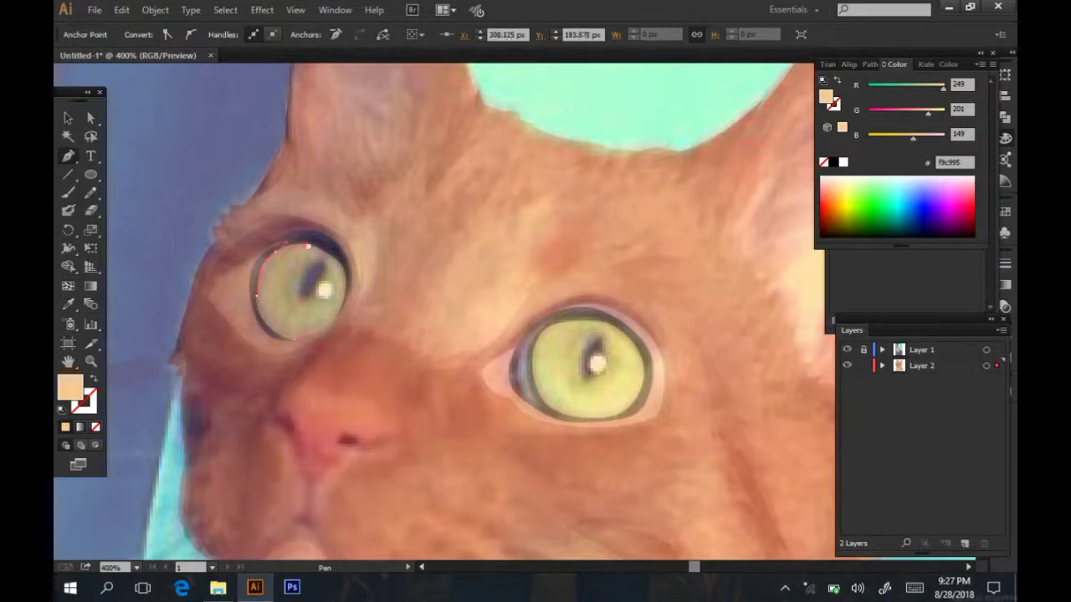
click(308, 247)
click(846, 350)
double_click(70, 387)
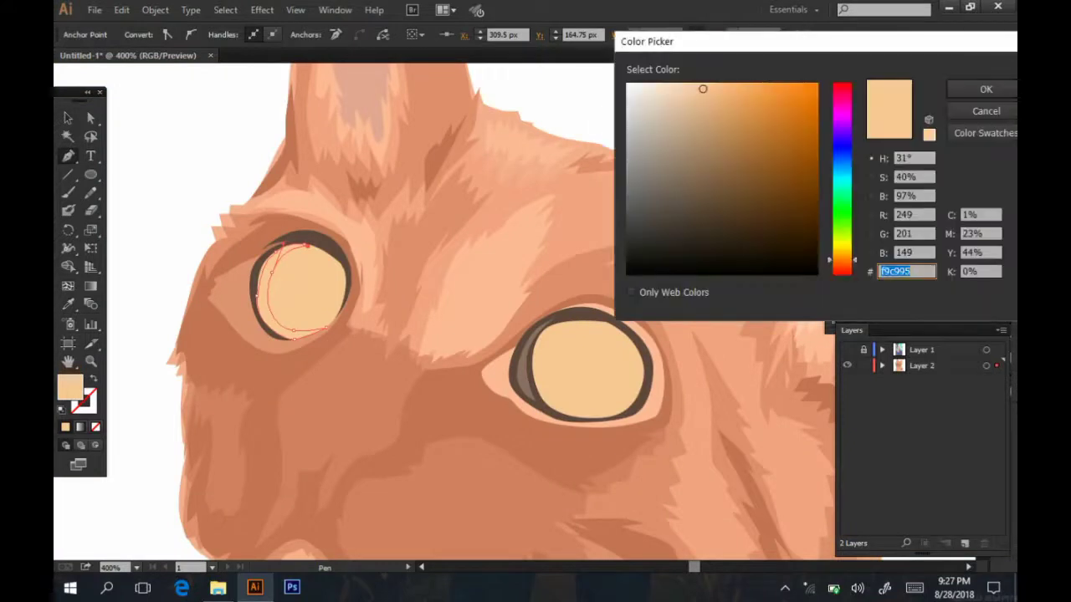
- Fill the left iris shading #e0a969 and add further shading points there
text(e0a969)
key(Return)
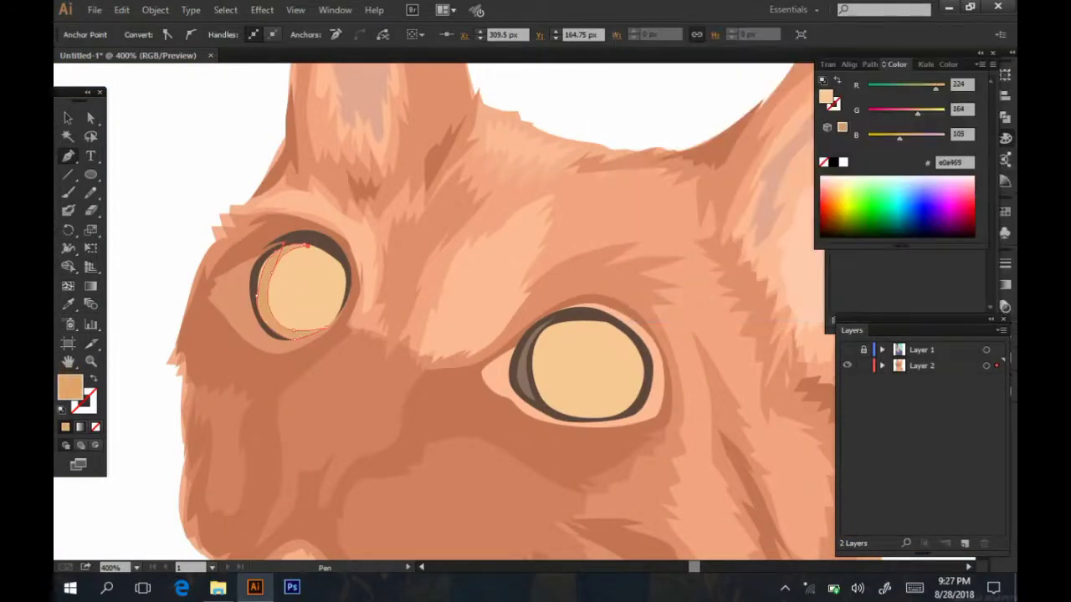
click(847, 350)
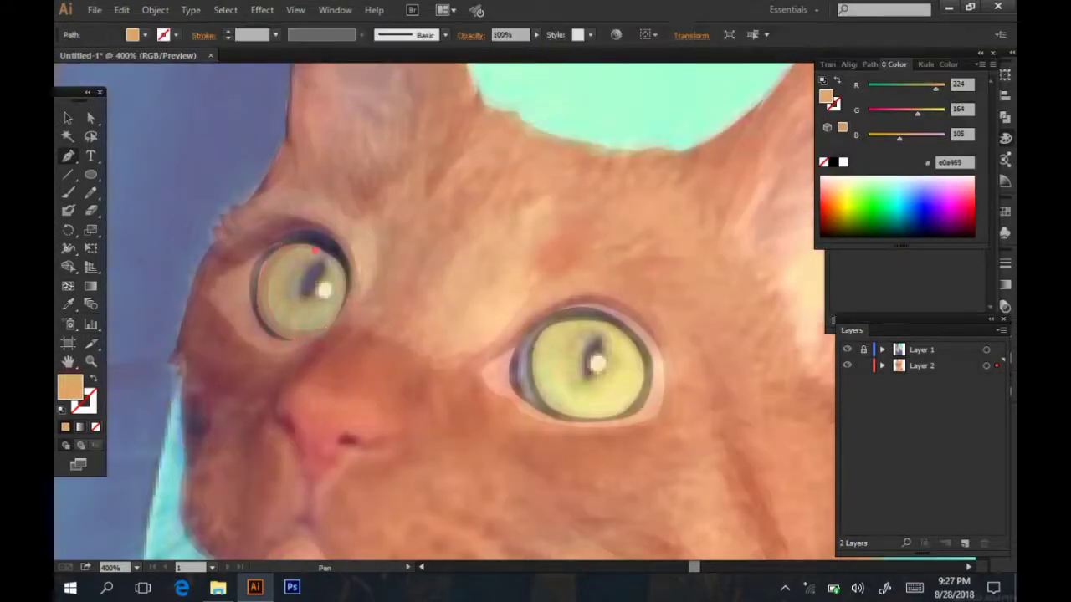
click(297, 306)
click(330, 290)
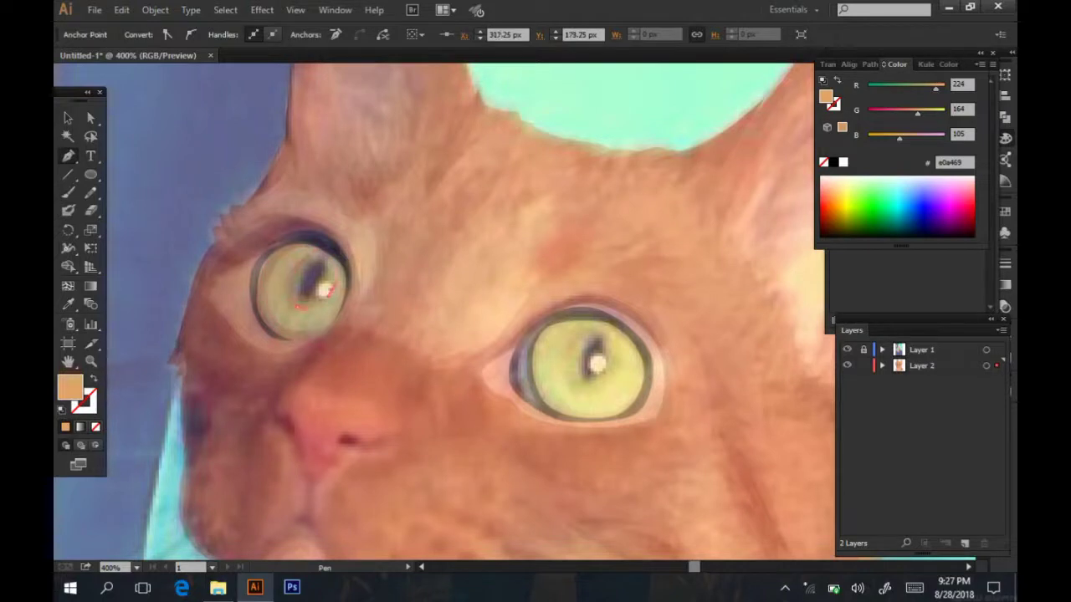
key(Escape)
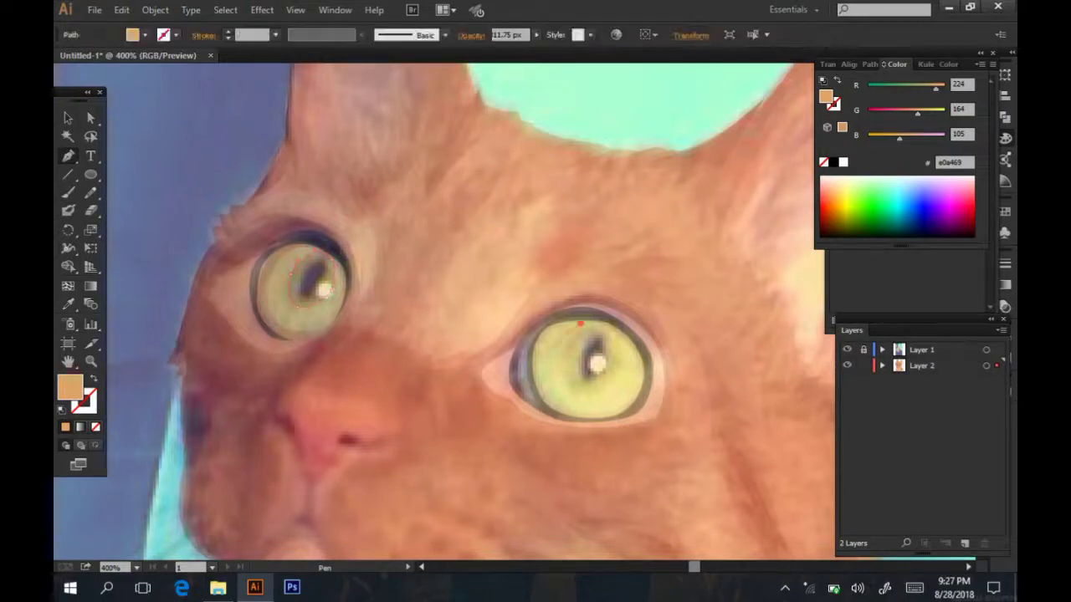
- Trace a shading path along the bottom of the right iris, undoing misplaced points
click(572, 406)
click(630, 405)
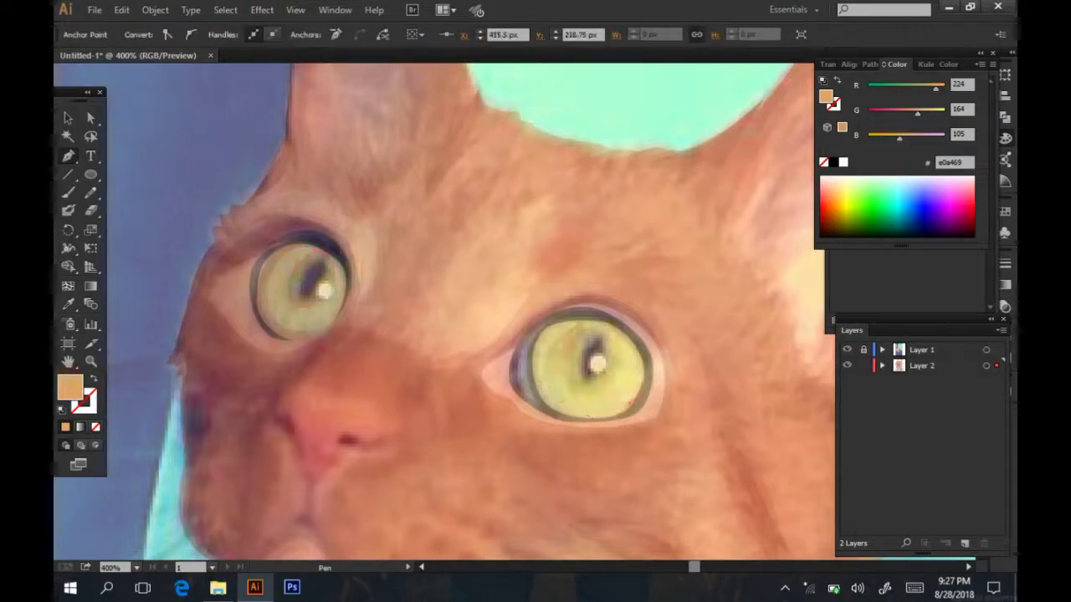
click(644, 374)
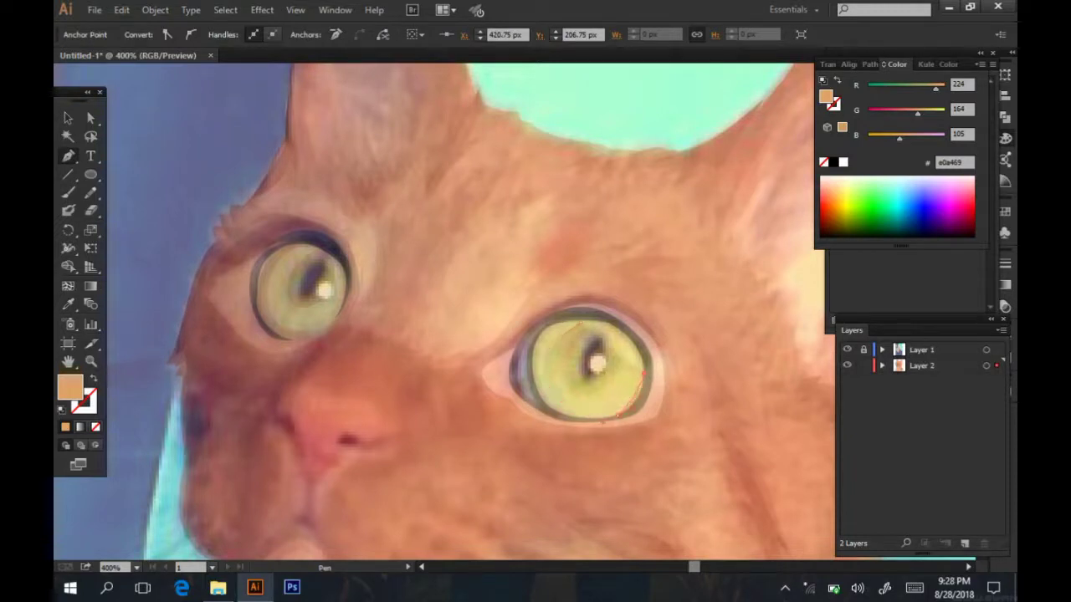
key(ctrl+z)
key(ctrl+z)
key(ctrl+z)
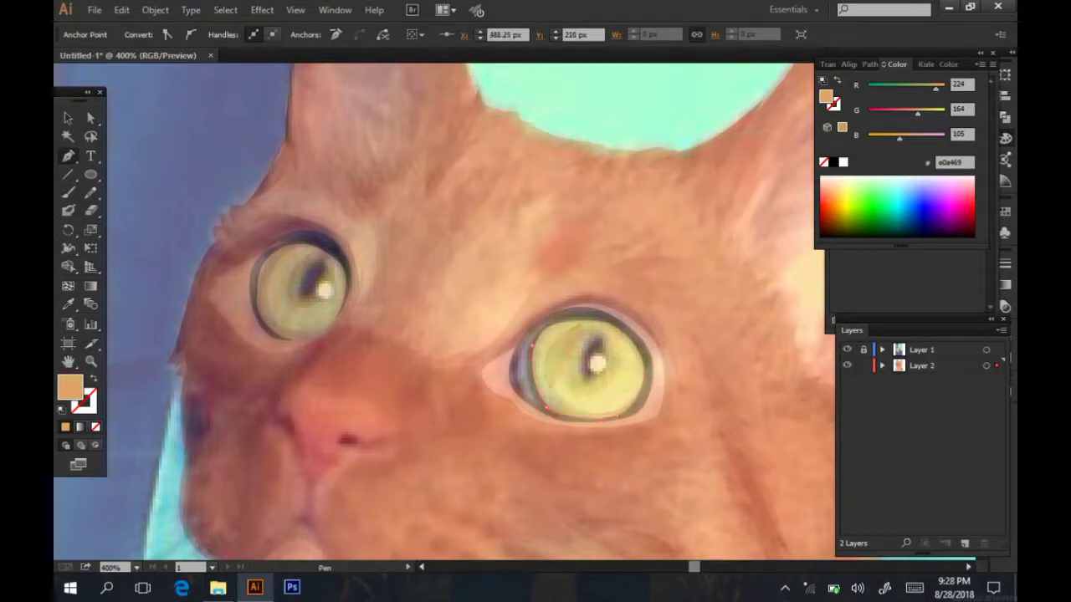
click(532, 345)
click(575, 318)
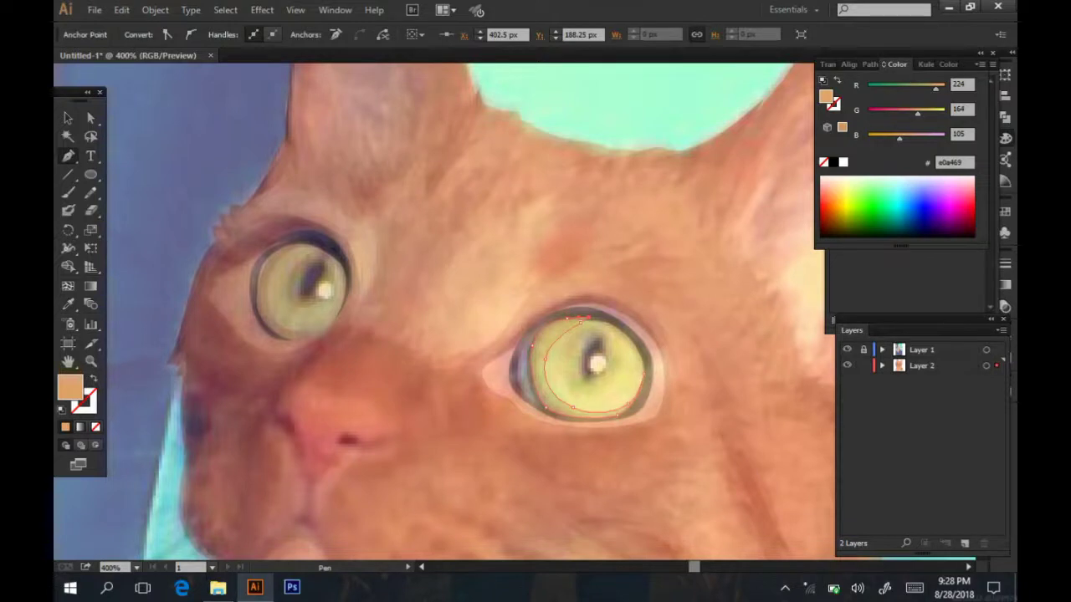
key(ctrl+z)
click(570, 390)
drag(603, 393, 611, 385)
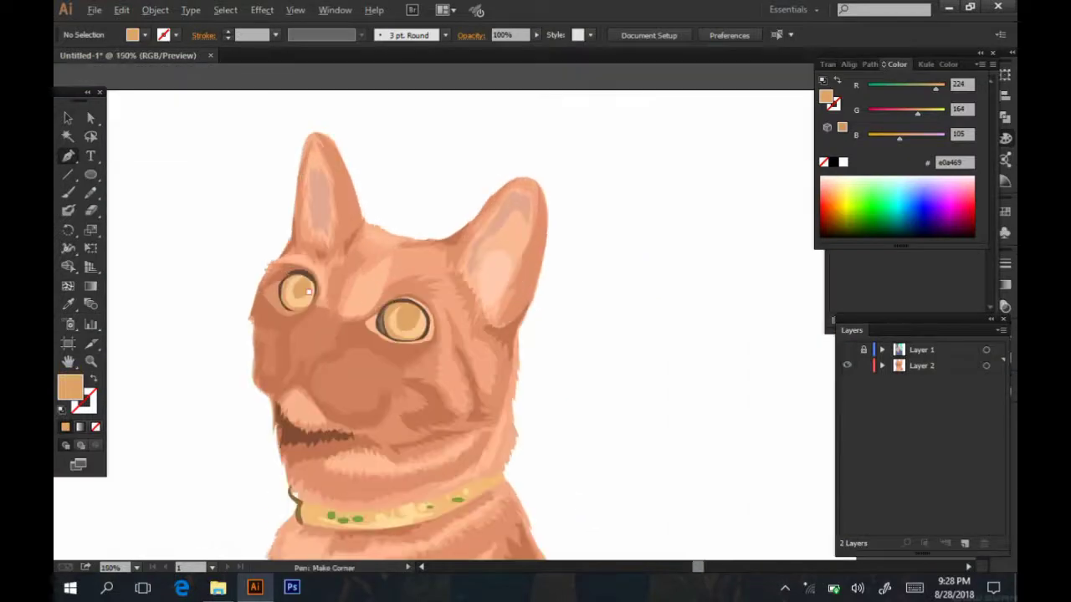
- Show the reference photo at 70% opacity and lock its layer
click(847, 350)
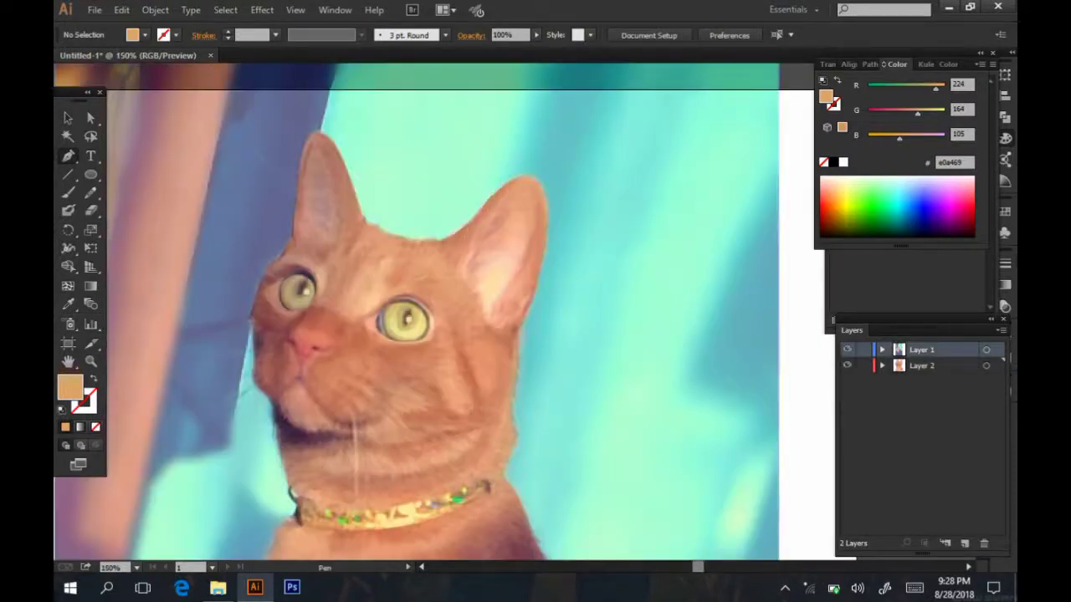
click(986, 350)
drag(574, 48, 600, 48)
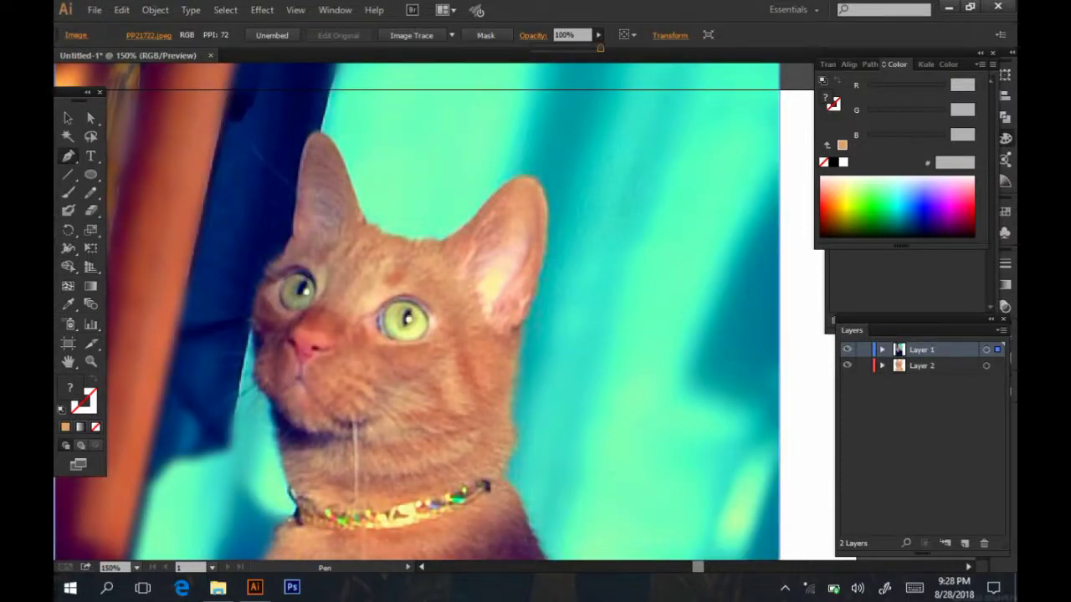
drag(600, 47, 580, 47)
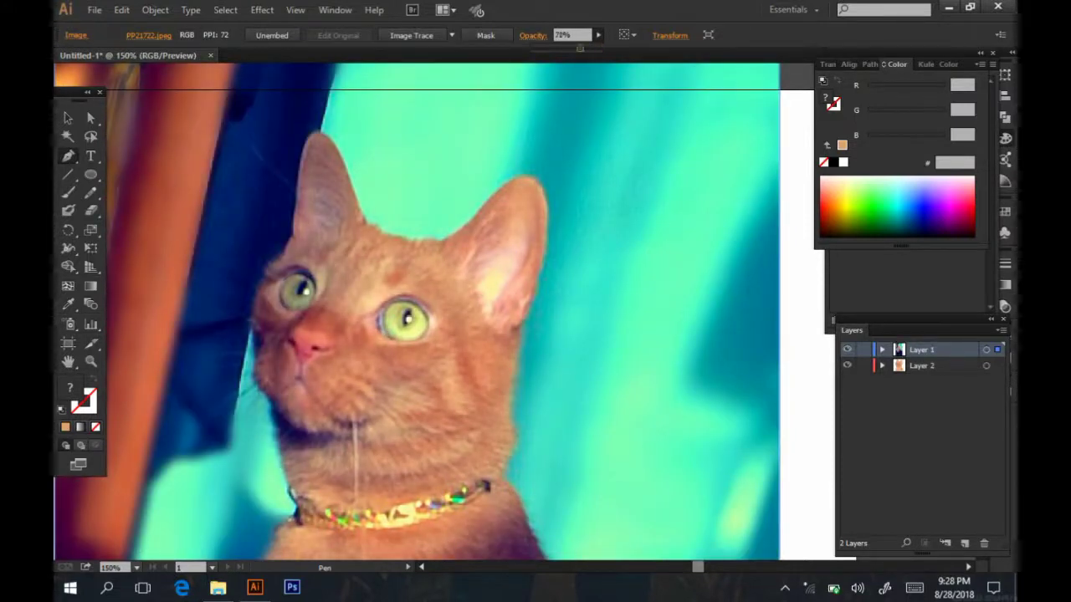
click(864, 350)
- Trace the left eye's slit pupil and fill it dark brown with the Eyedropper
scroll(280, 315, up, 1)
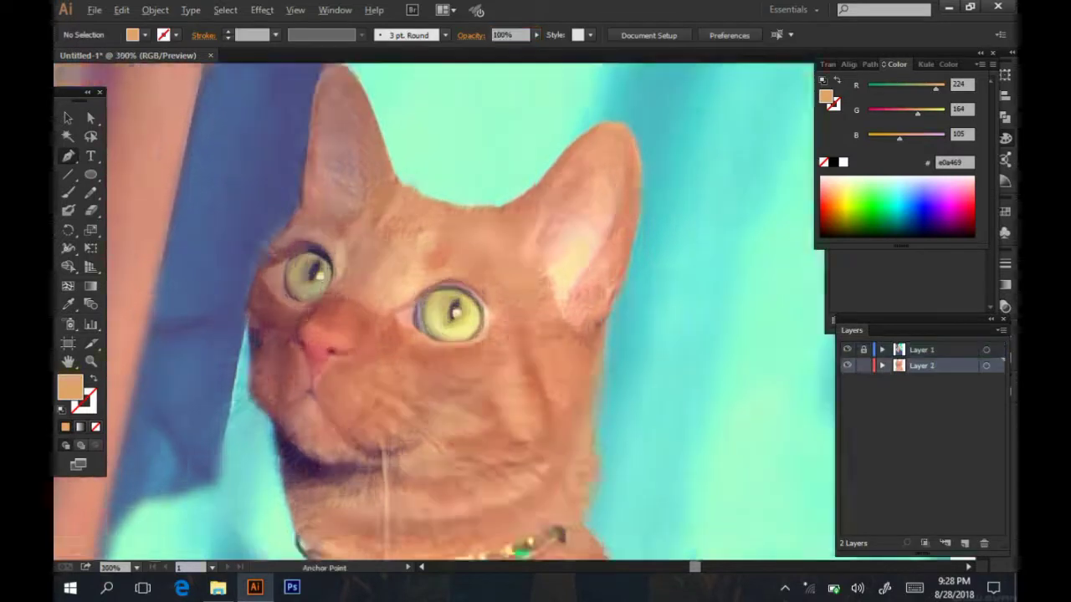
scroll(280, 315, up, 1)
scroll(280, 315, up, 1)
click(325, 253)
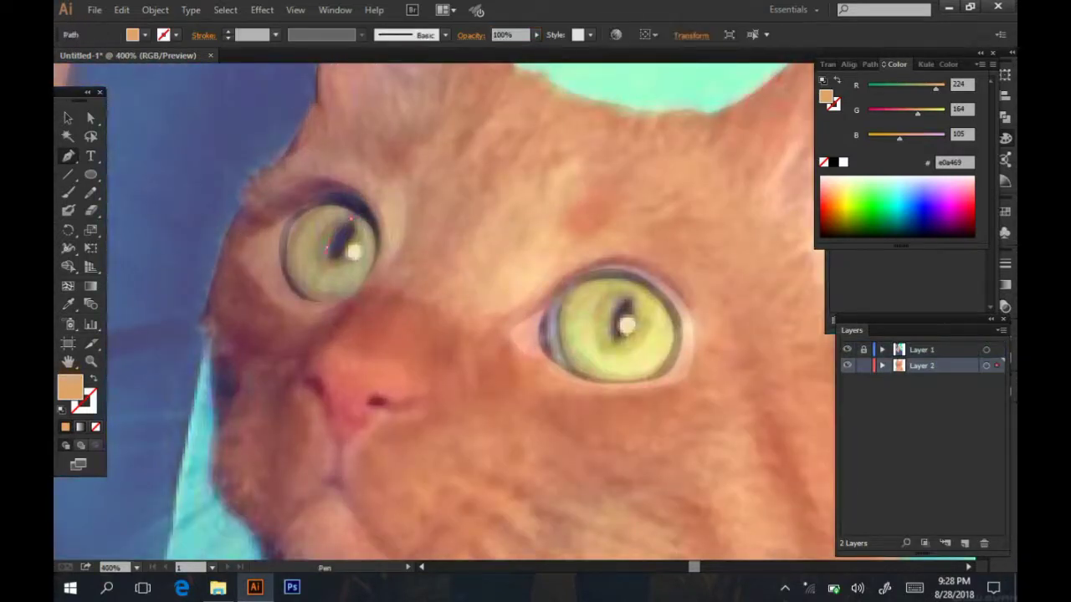
click(352, 220)
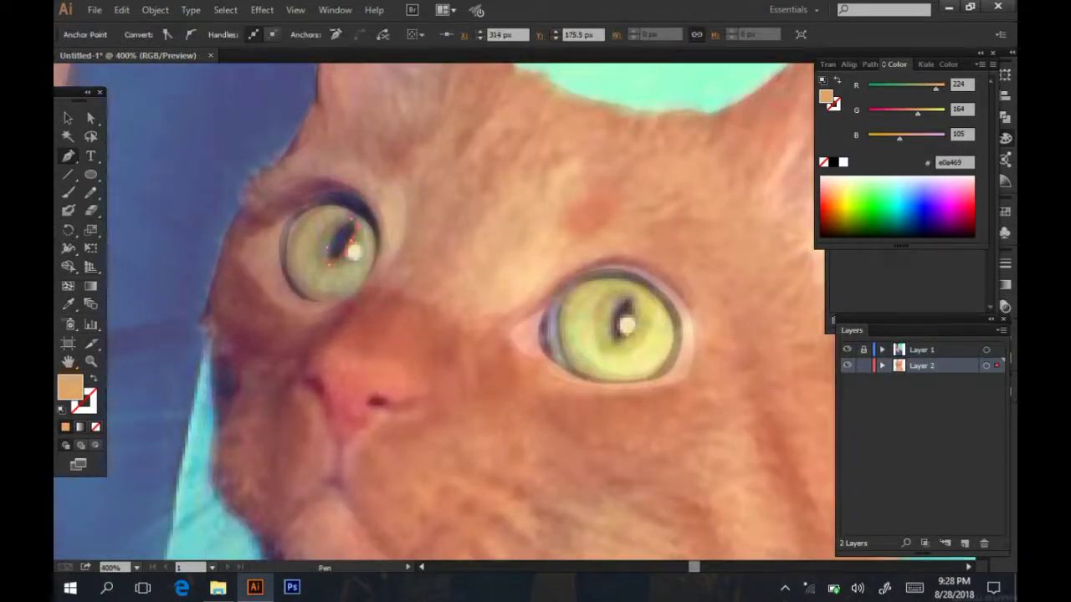
click(846, 350)
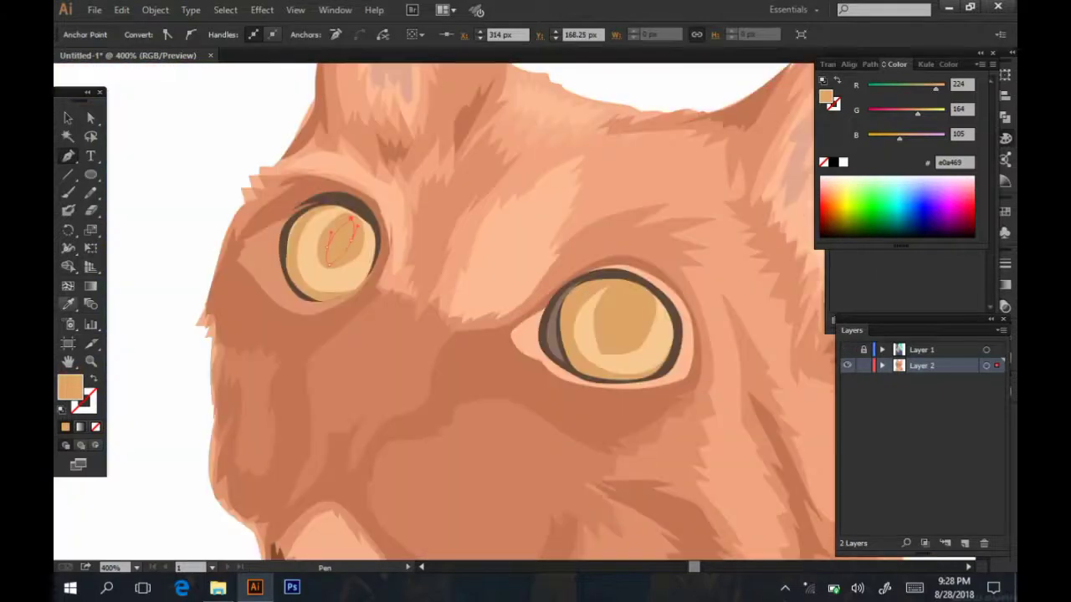
click(68, 304)
click(287, 251)
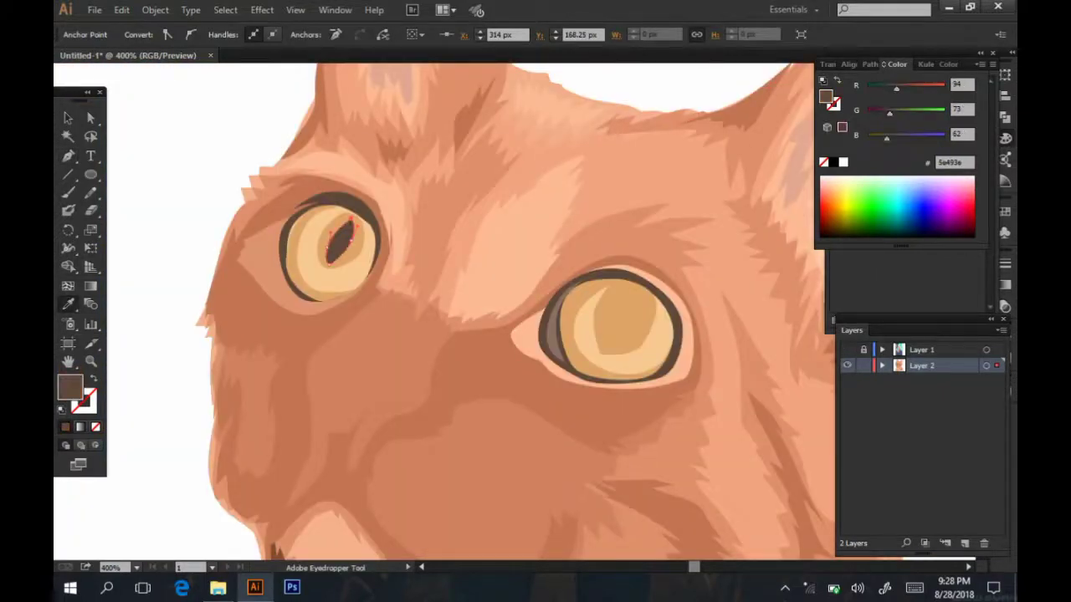
- Trace the right eye's slit pupil over the reference photo
click(847, 350)
key(p)
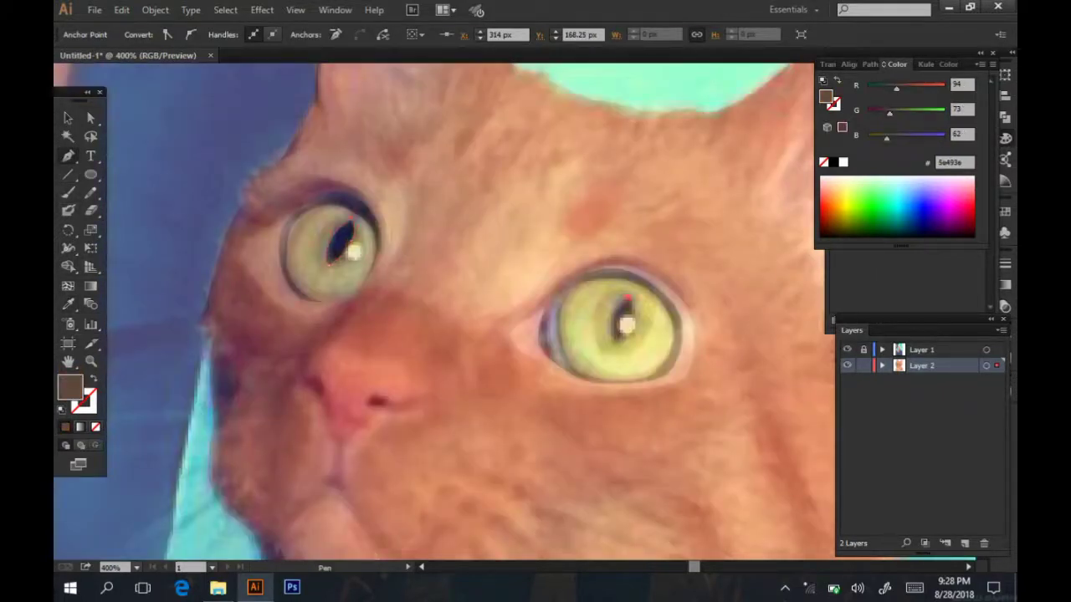
click(619, 343)
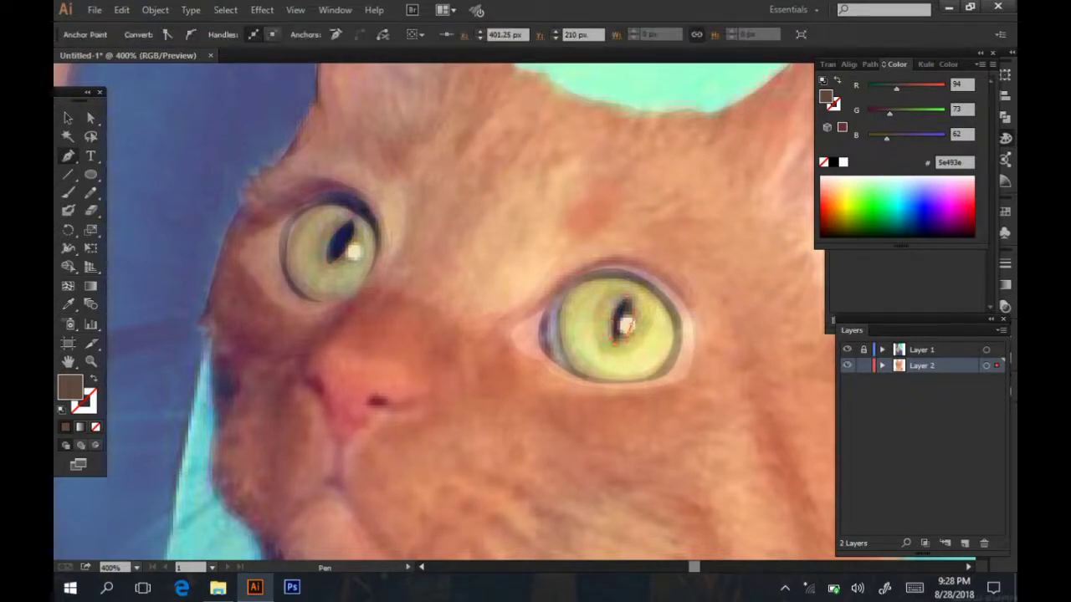
click(632, 322)
click(627, 294)
key(l)
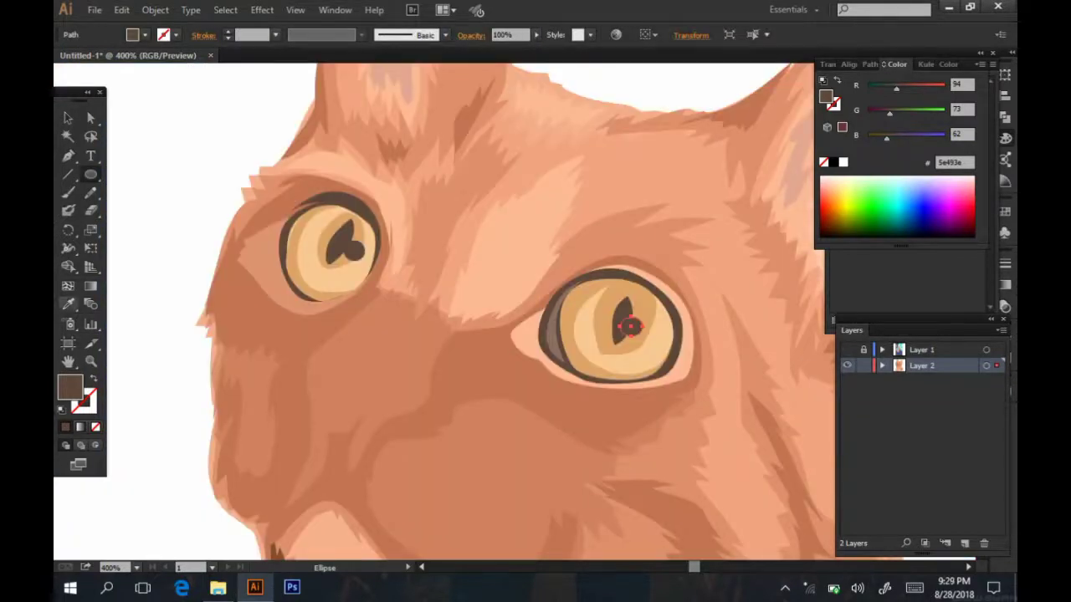
- Make the pupil circle light peach #fcdcbe and add a matching circle in the left pupil
key(i)
click(657, 339)
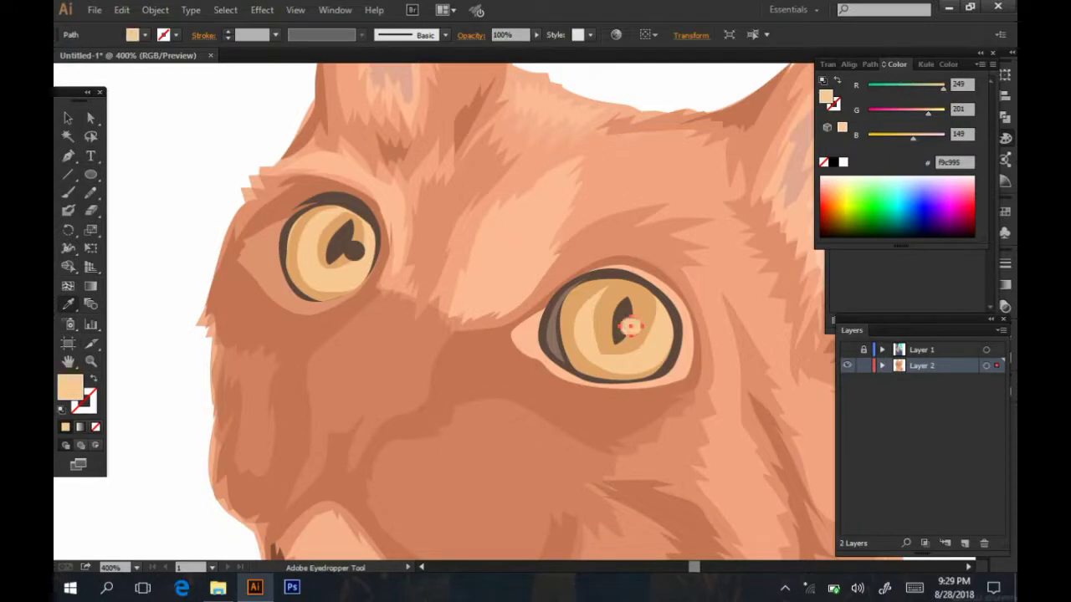
double_click(826, 97)
click(985, 86)
click(354, 250)
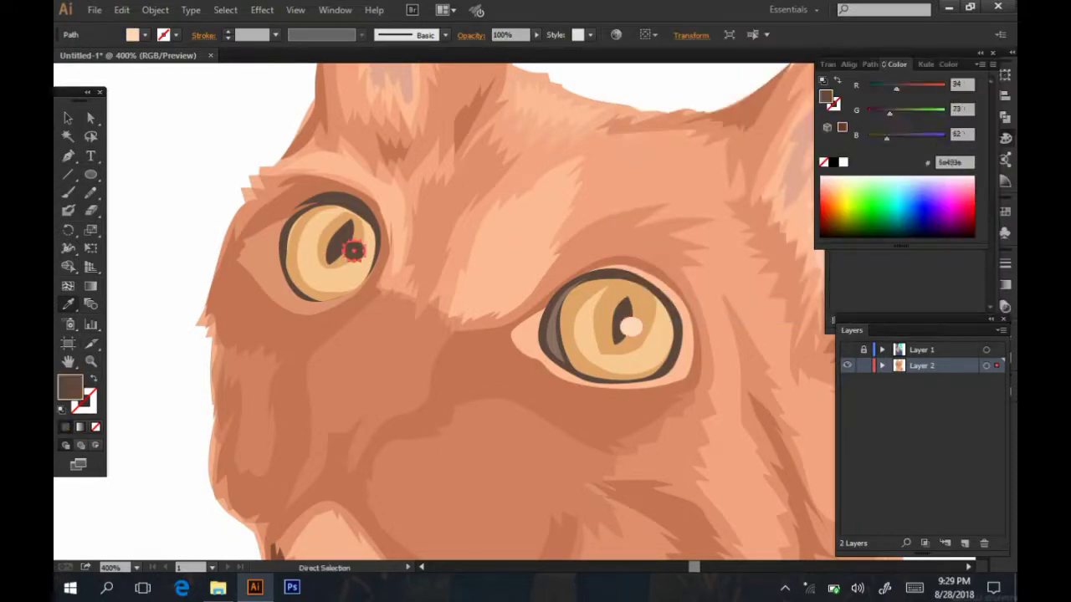
drag(354, 250, 397, 273)
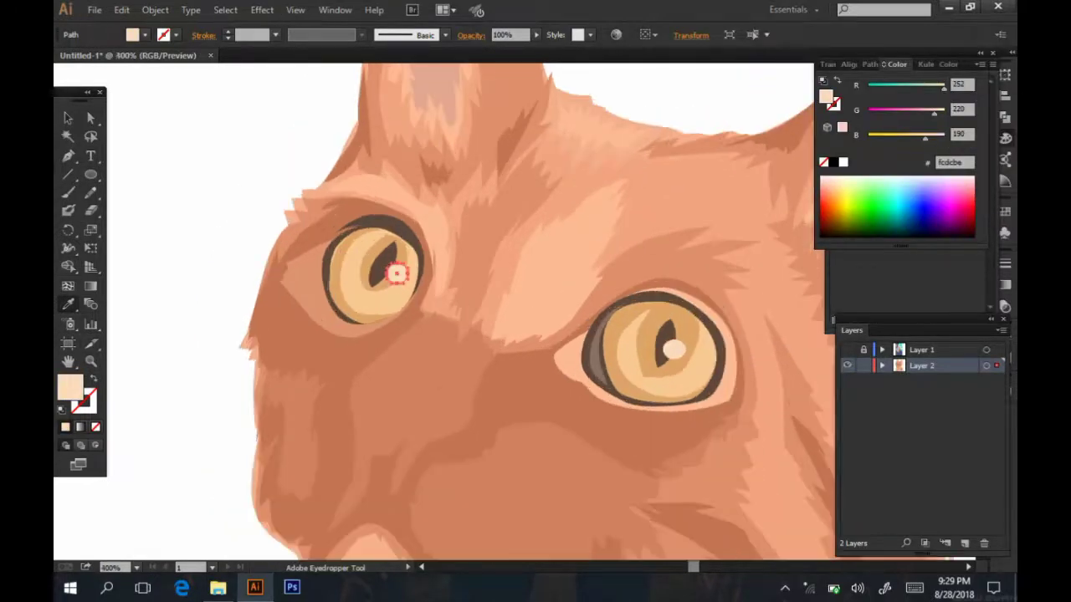
- Start tracing a light highlight shape down the left iris's edge
key(p)
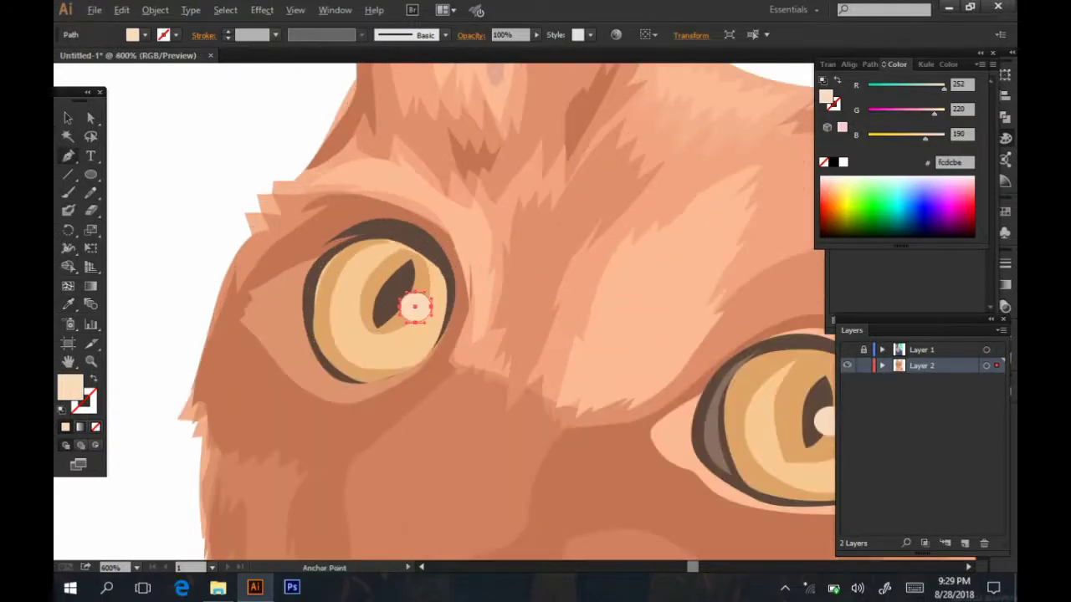
key(ctrl+equal)
click(402, 245)
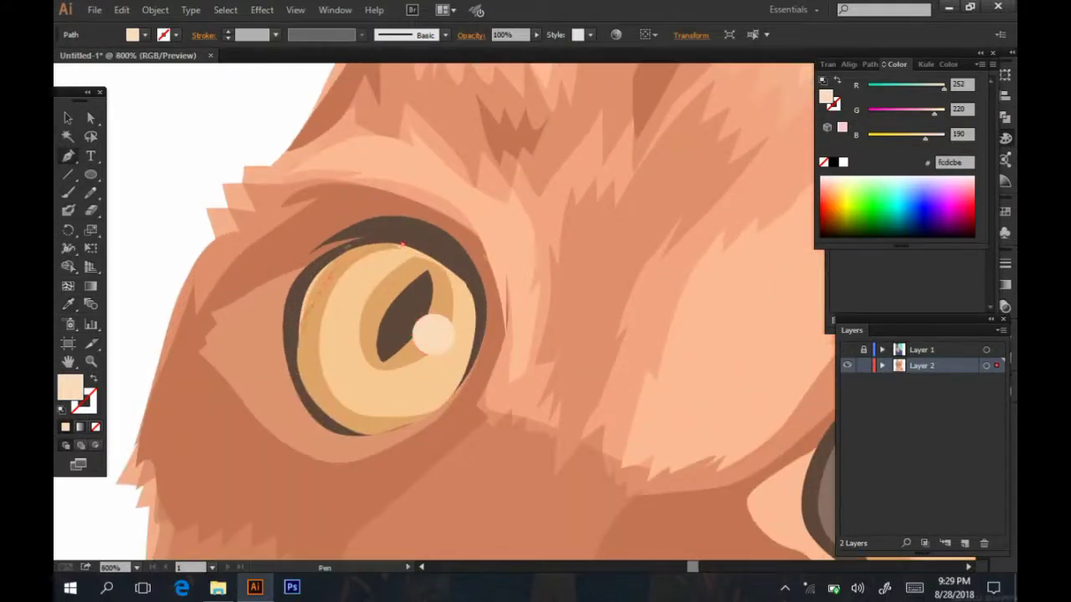
mouse_move(369, 429)
mouse_down()
mouse_move(410, 431)
mouse_move(380, 433)
mouse_up()
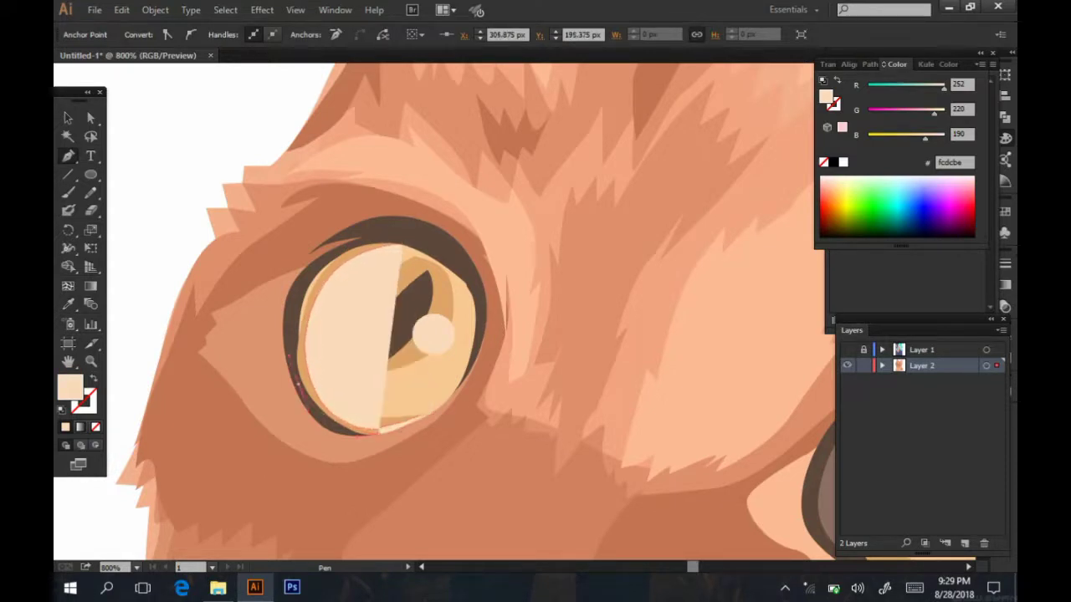
- Fill the iris crescent tan #bc8350 and add a shading ring sent behind the pupil
drag(294, 328, 299, 289)
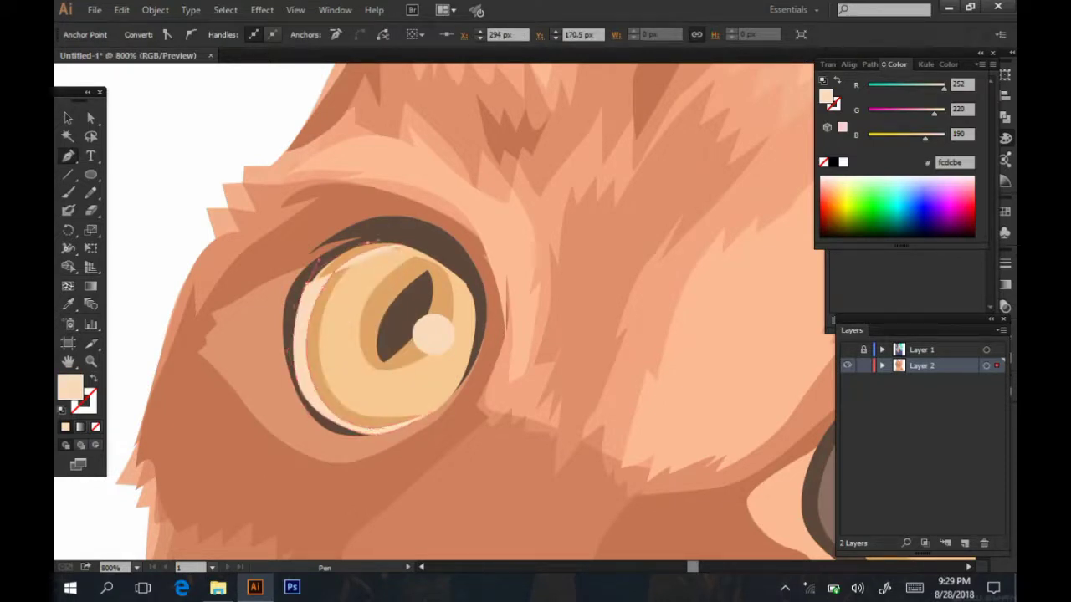
click(68, 304)
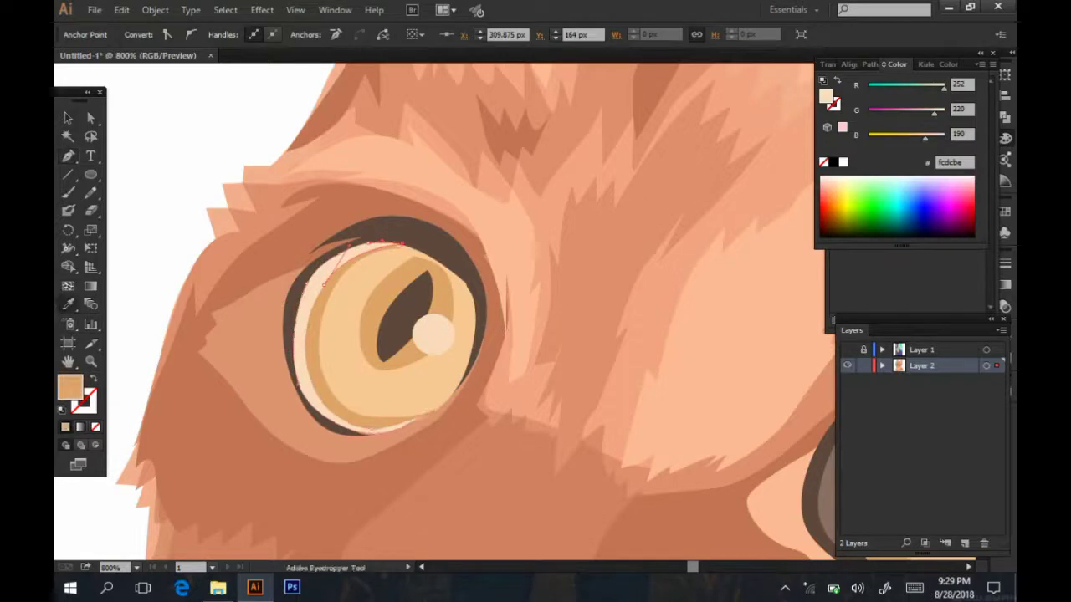
double_click(70, 386)
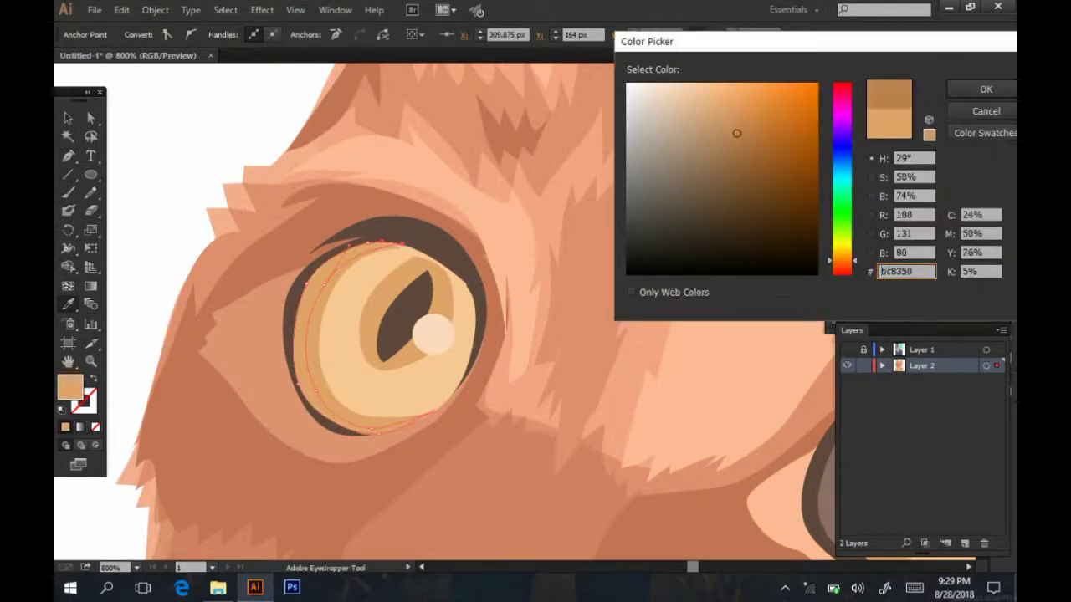
key(Return)
key(p)
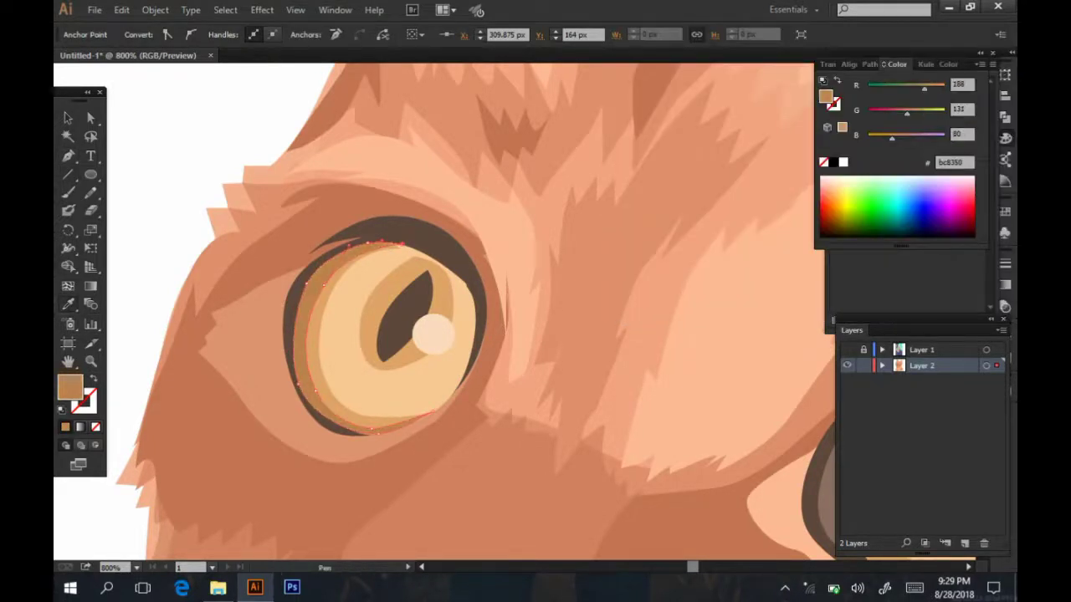
mouse_move(385, 276)
mouse_down()
mouse_move(428, 265)
mouse_move(444, 293)
mouse_up()
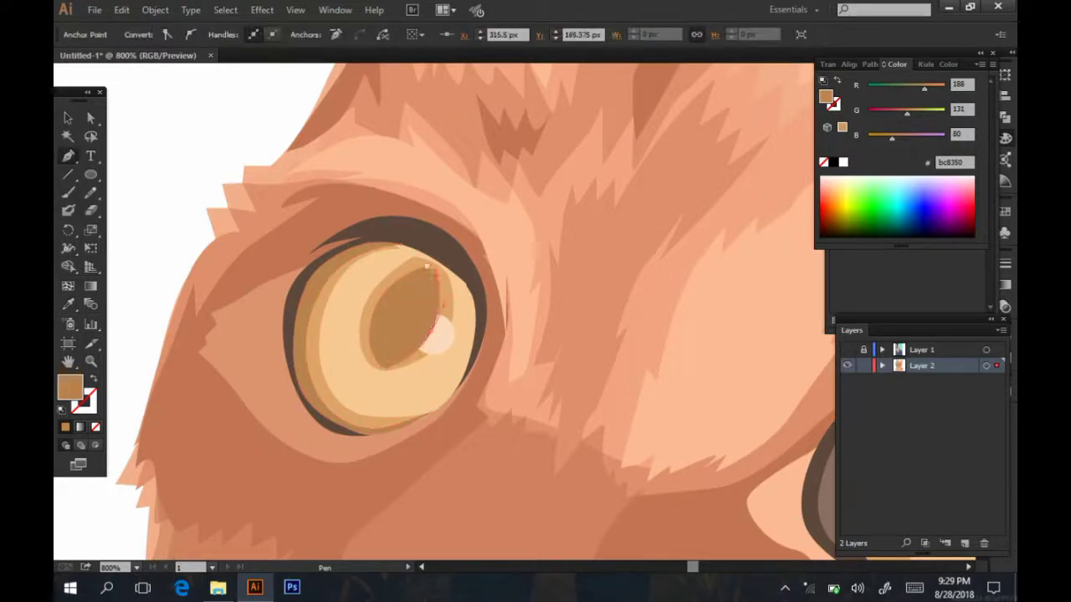
key(ctrl+bracketleft)
key(ctrl+bracketleft)
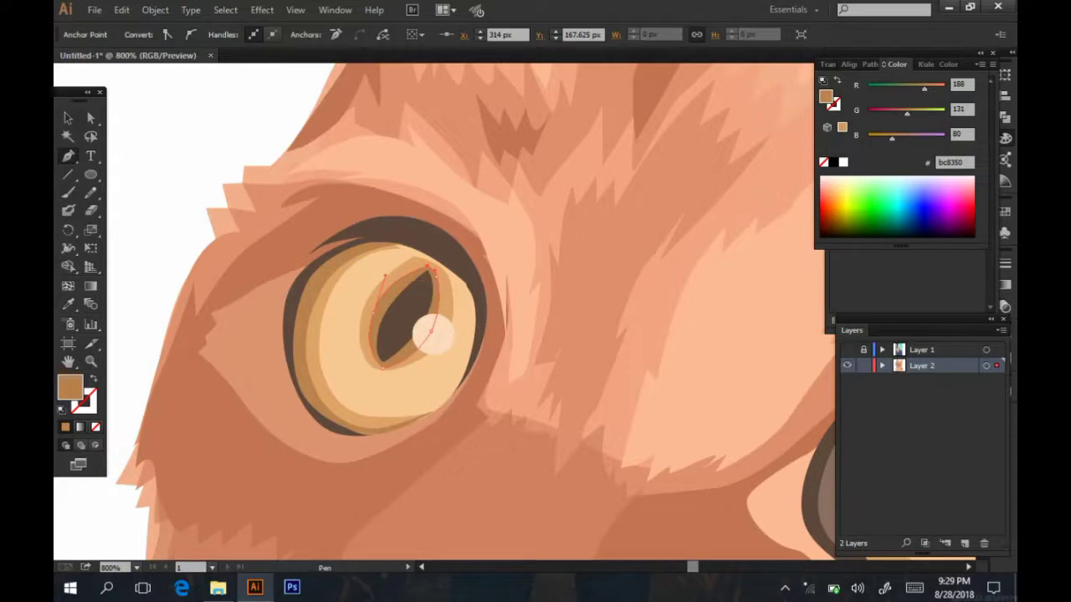
- Trace a tan shading band along the other iris's rim
drag(669, 376, 276, 327)
click(546, 287)
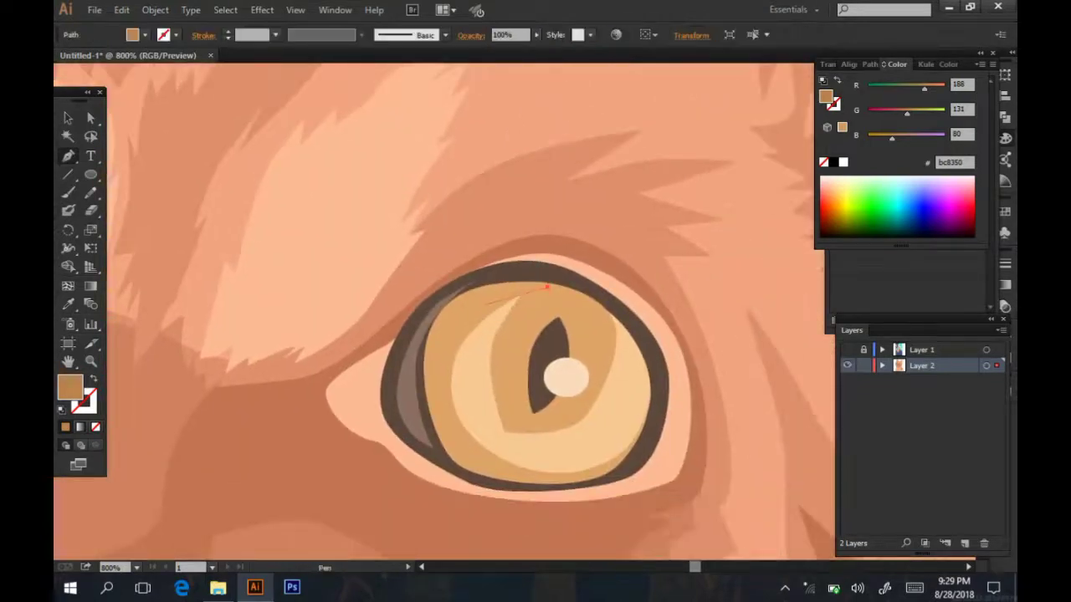
click(439, 389)
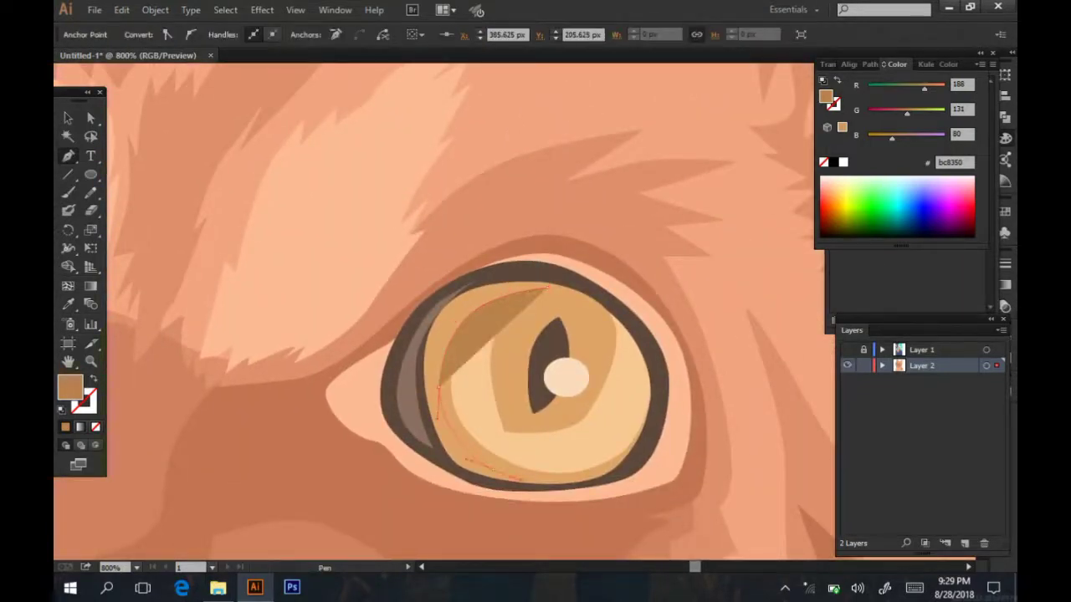
drag(519, 481, 626, 458)
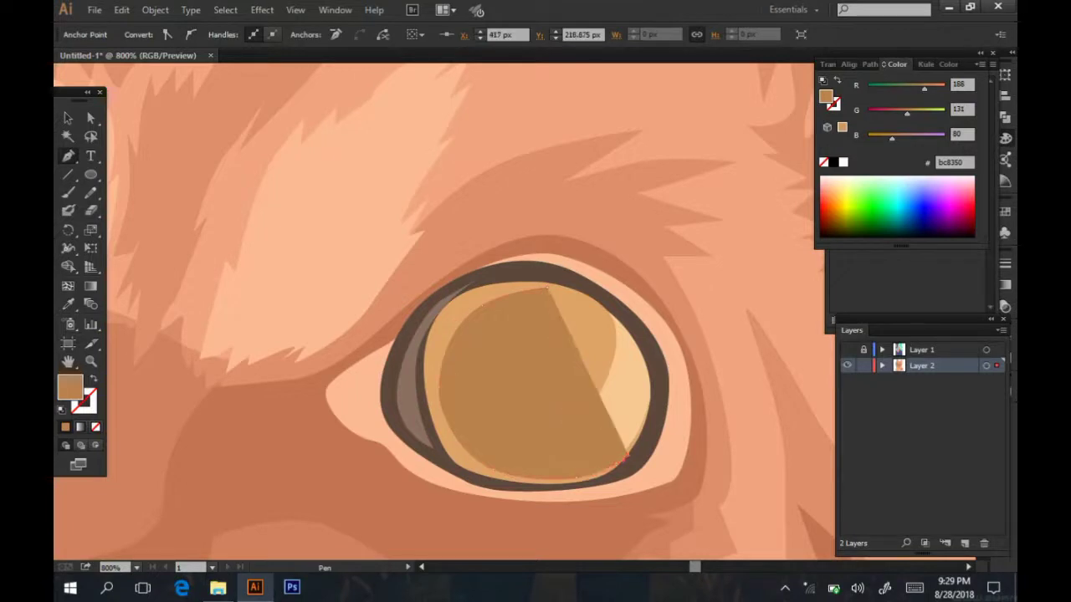
click(456, 471)
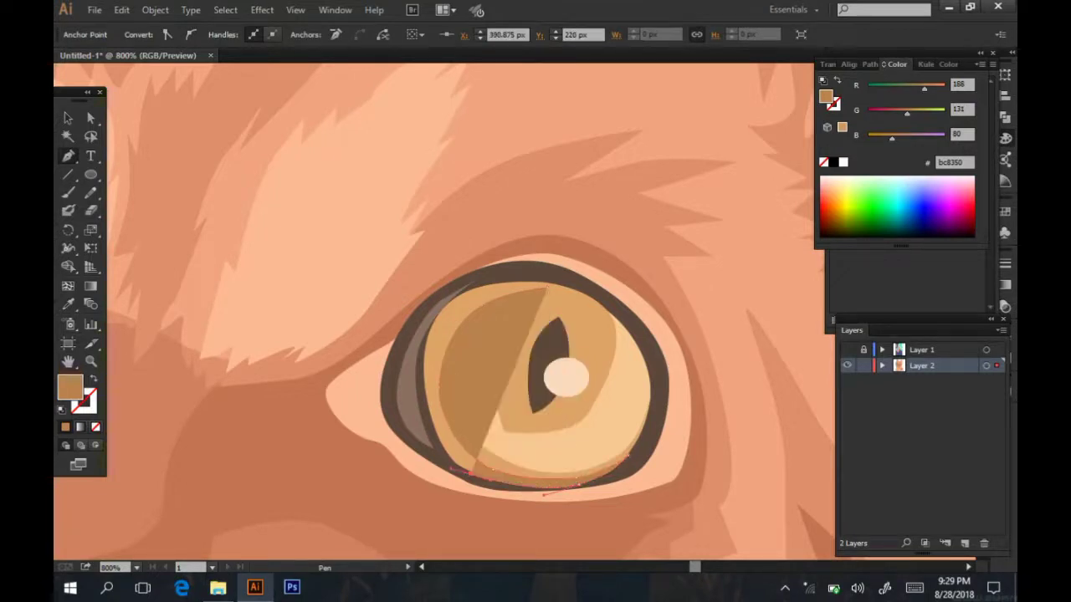
click(421, 400)
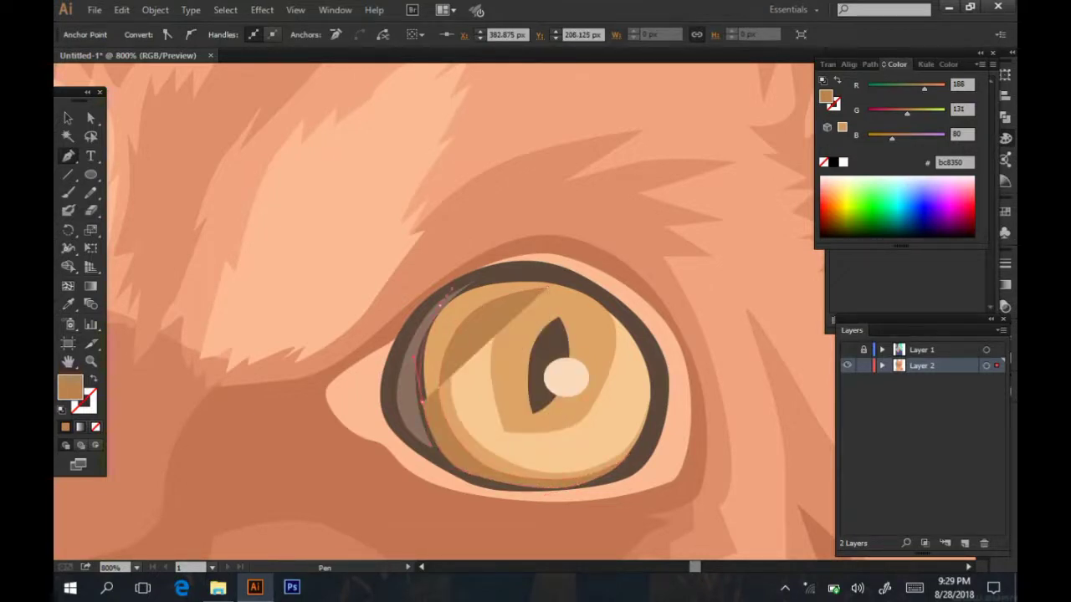
drag(526, 277, 547, 287)
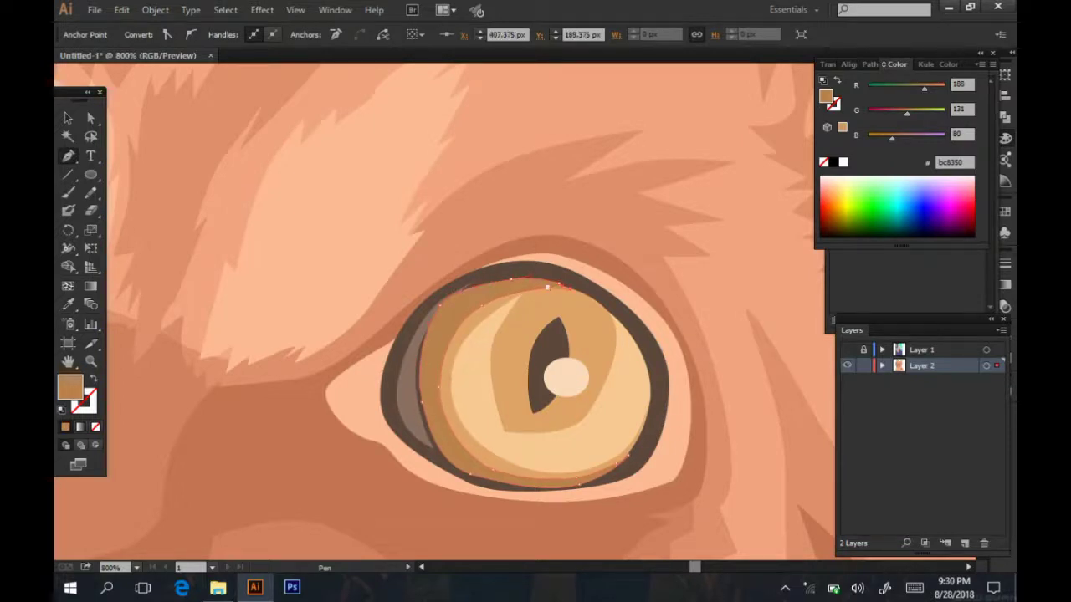
key(ctrl+shift+a)
- Trace a tan ring curving around the left side and top of the pupil
click(506, 346)
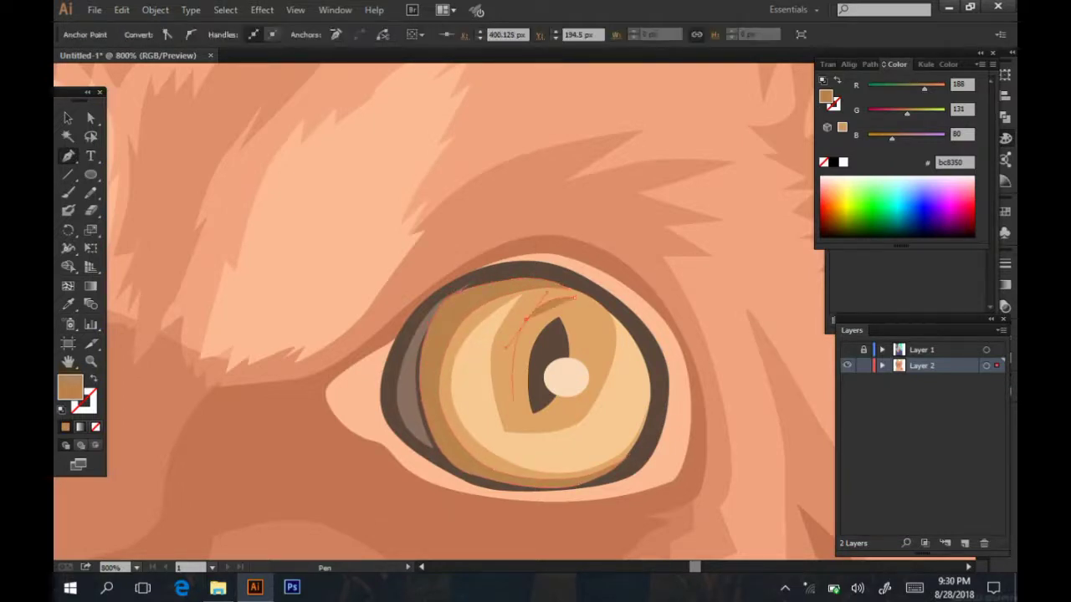
click(513, 408)
click(534, 425)
drag(574, 298, 600, 351)
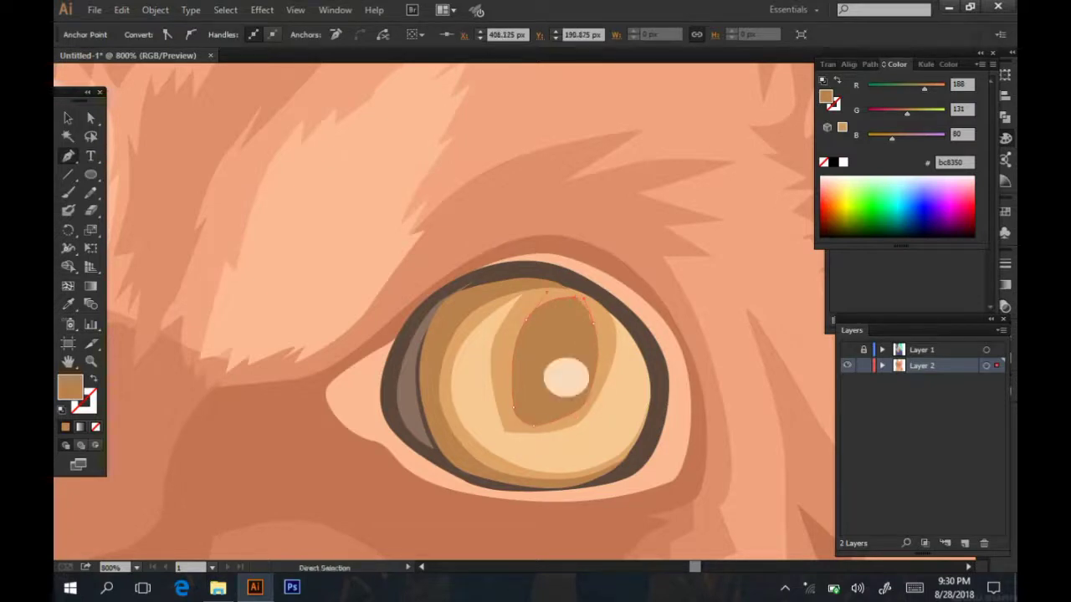
- Trace a lower iris band and fill it lighter #ffd5ab
click(626, 354)
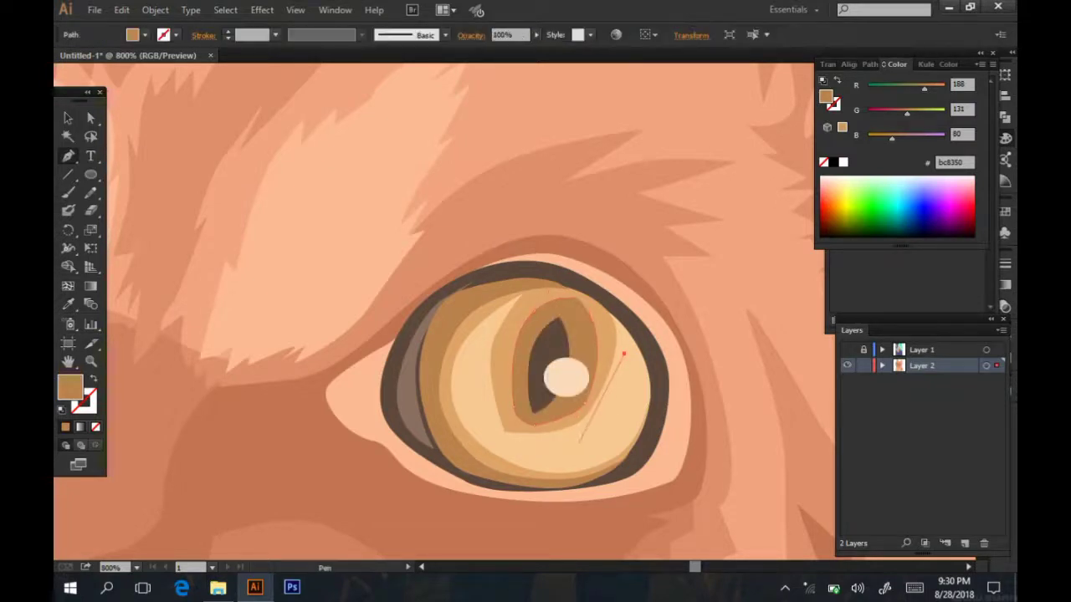
click(590, 433)
click(500, 437)
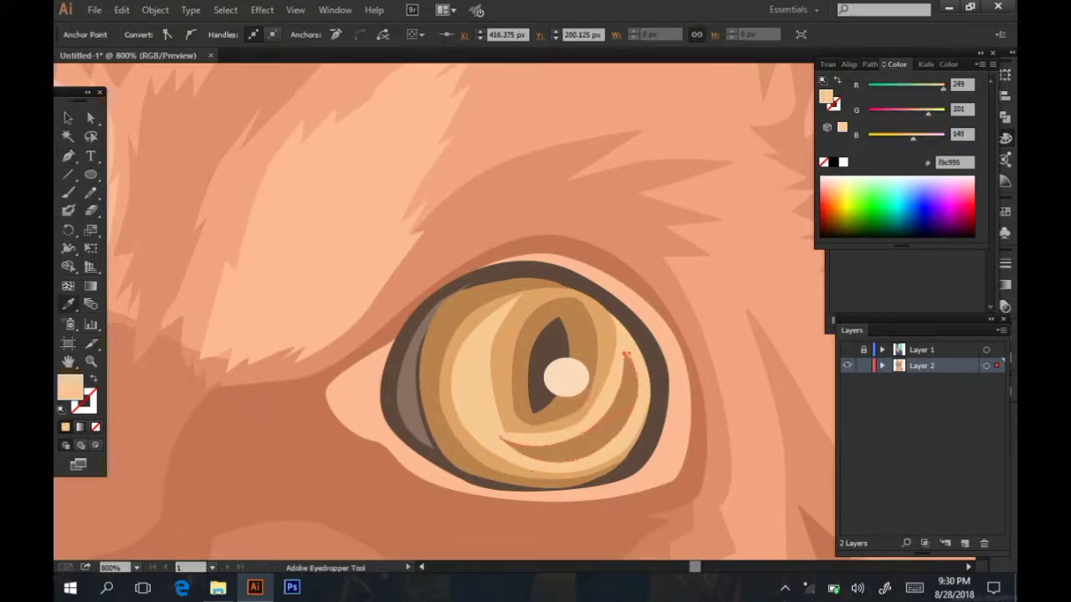
double_click(69, 386)
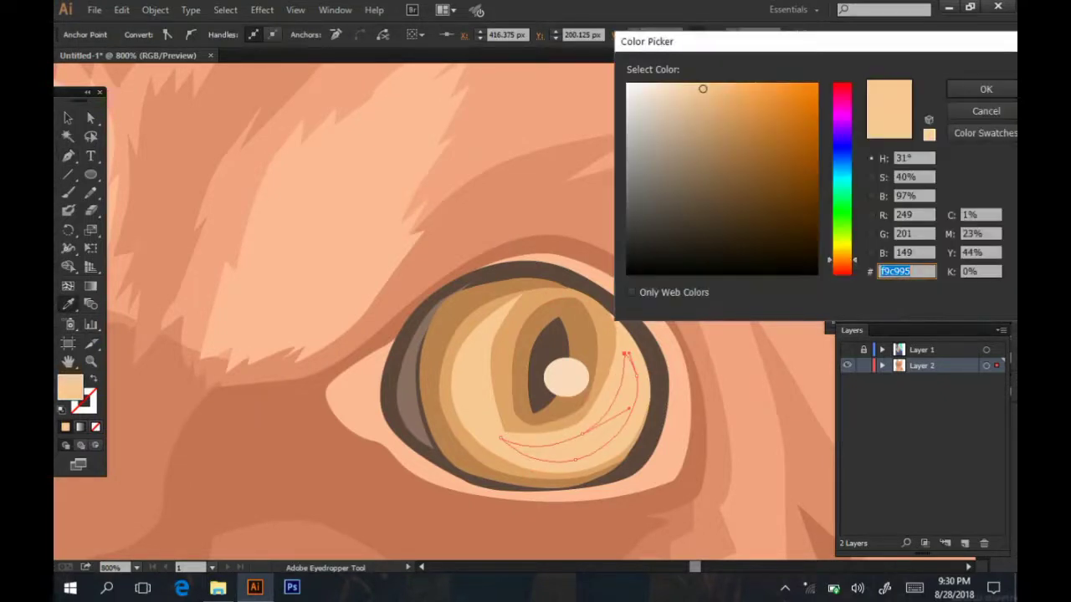
text(ffd5ab)
click(986, 89)
- Pen-trace a closed cream shading shape over the lower left iris
scroll(444, 309, left, 5)
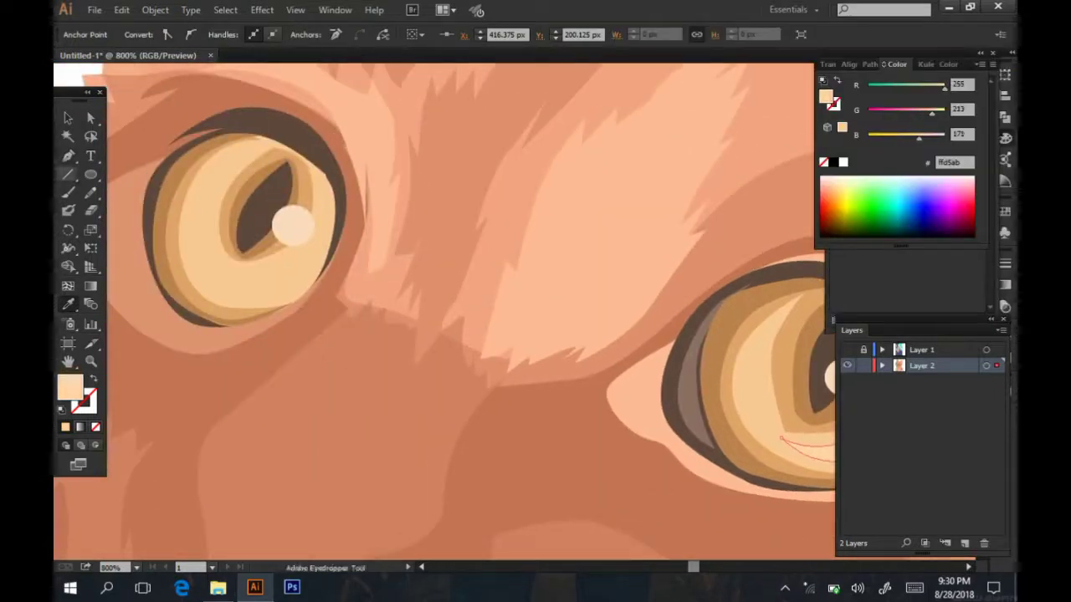
key(p)
click(221, 262)
drag(306, 273, 359, 254)
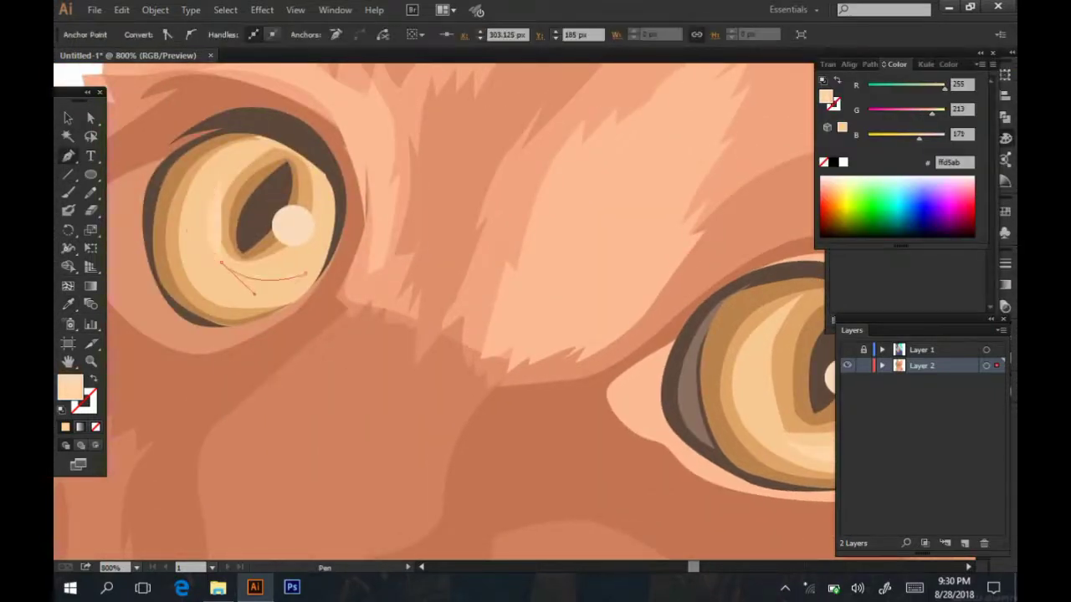
drag(235, 300, 203, 293)
drag(188, 220, 196, 176)
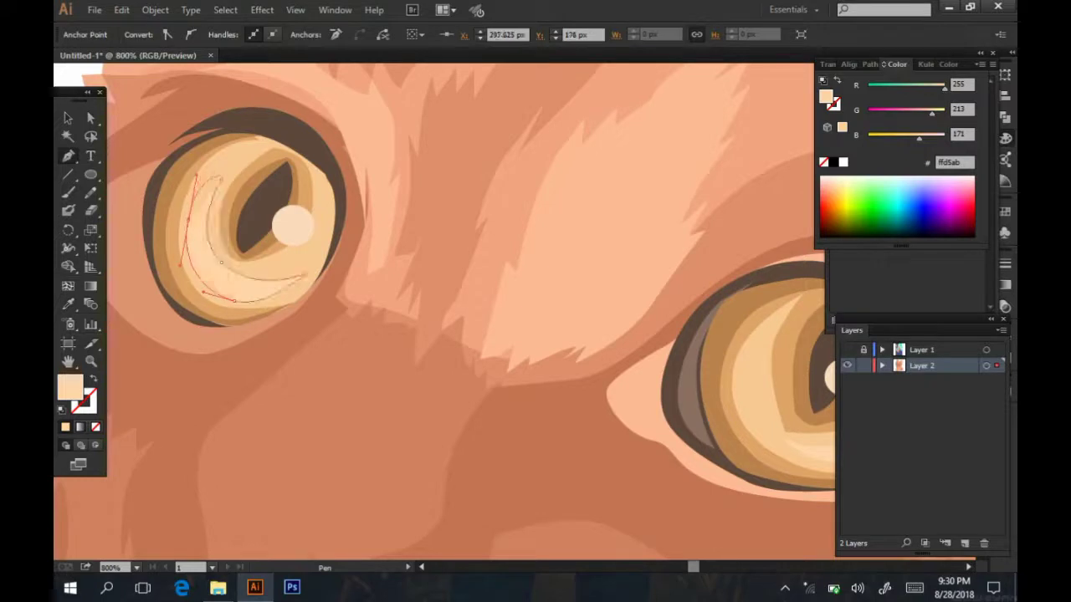
click(221, 263)
key(ctrl+minus)
key(ctrl+minus)
key(ctrl+minus)
key(ctrl+shift+a)
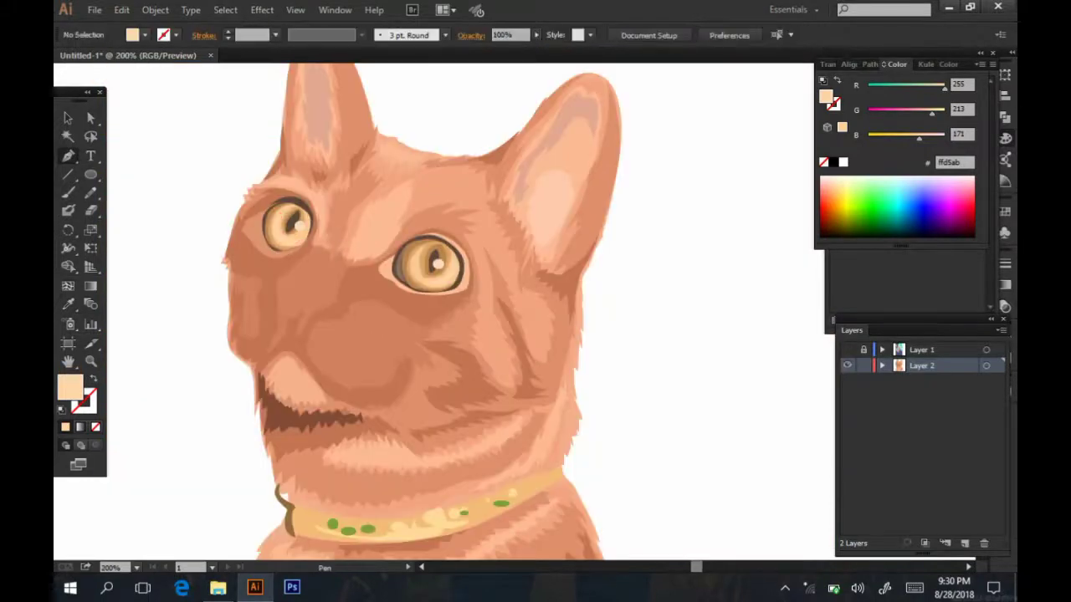
key(ctrl+plus)
- Select both eye highlights and set their opacity to 81%
key(v)
click(349, 243)
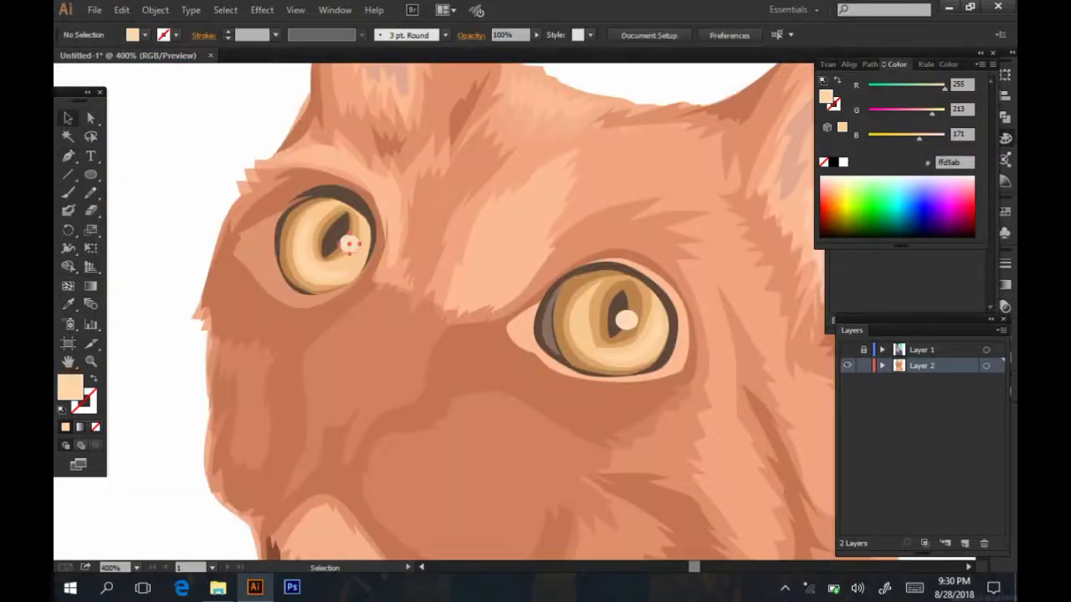
shift+click(626, 320)
key(ctrl+plus)
click(511, 34)
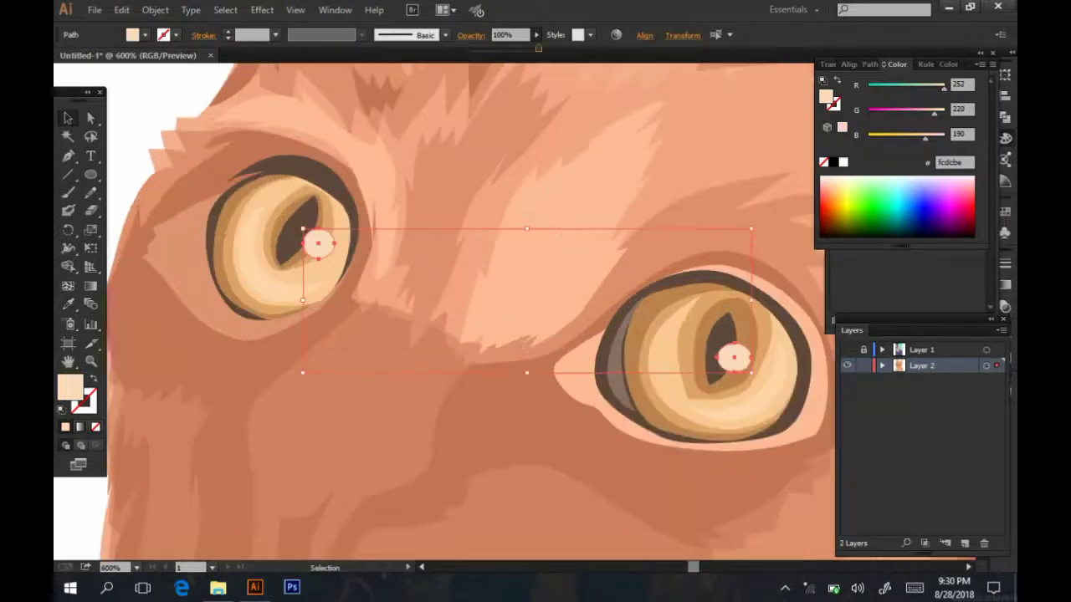
text(81)
key(Return)
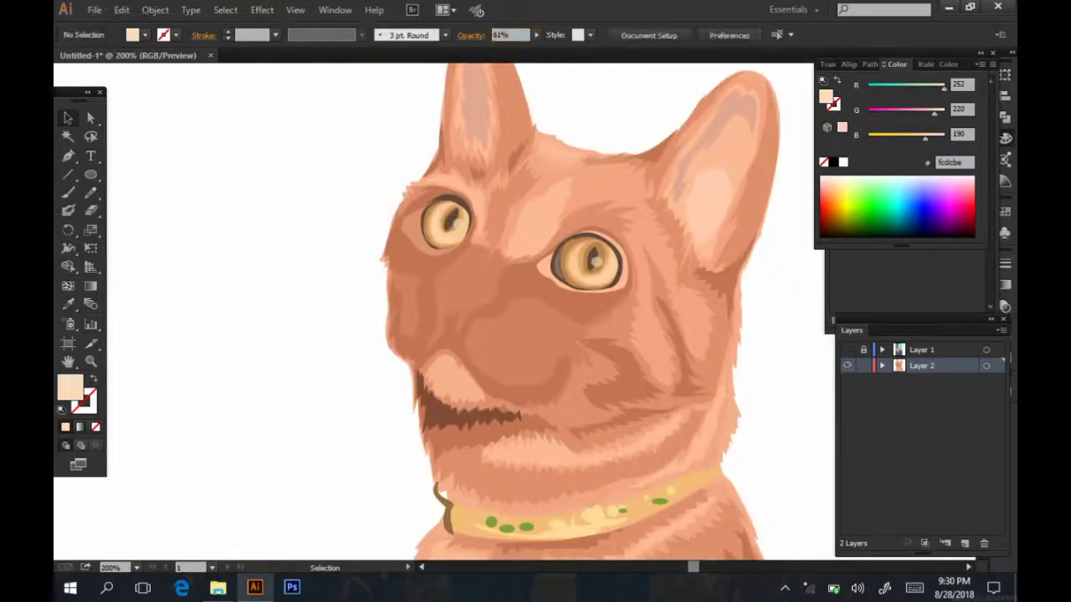
scroll(435, 314, down, 3)
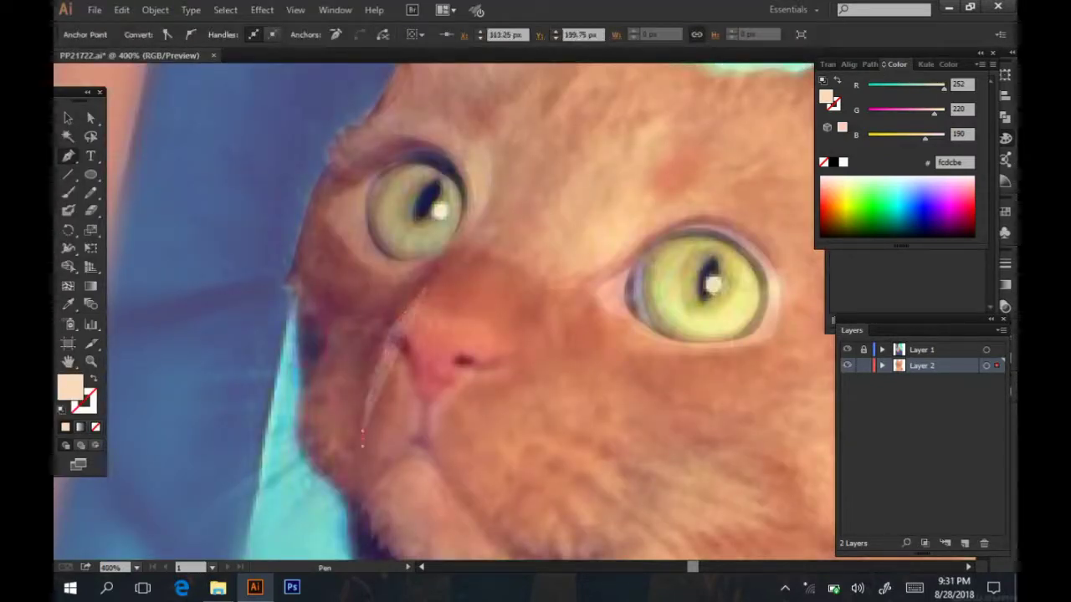
- Pen-trace a fur shape from under the left eye down the cheek edge
drag(360, 410, 360, 428)
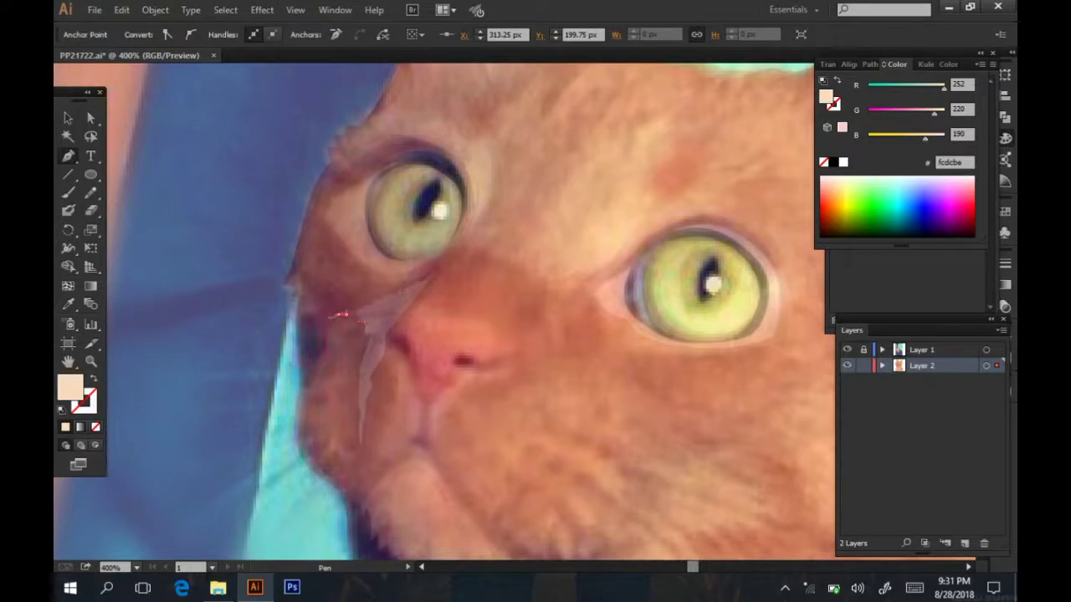
drag(319, 336, 311, 357)
click(302, 323)
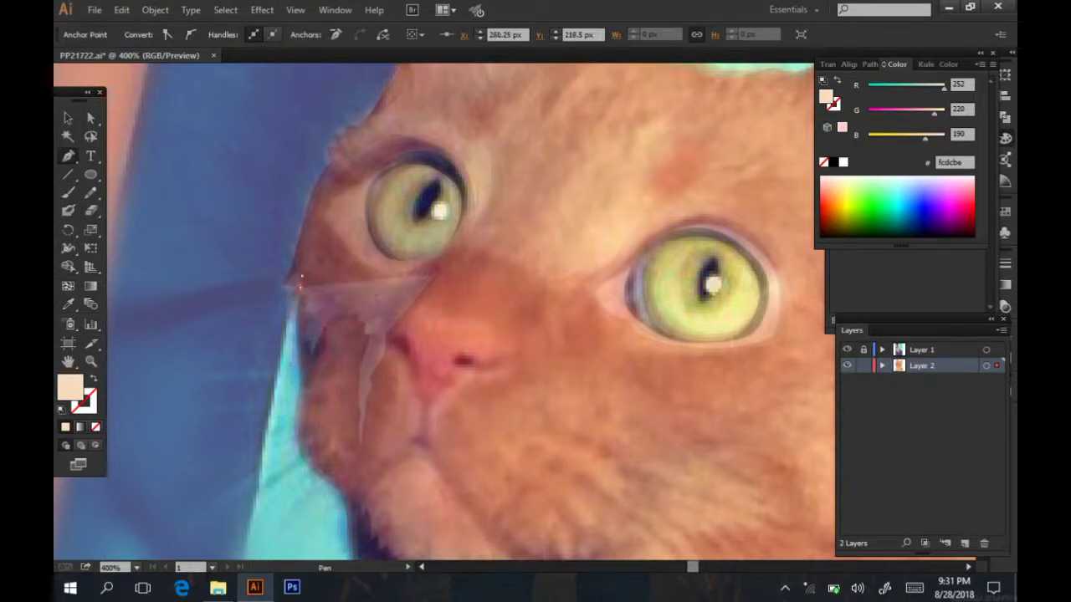
click(301, 268)
drag(433, 273, 456, 261)
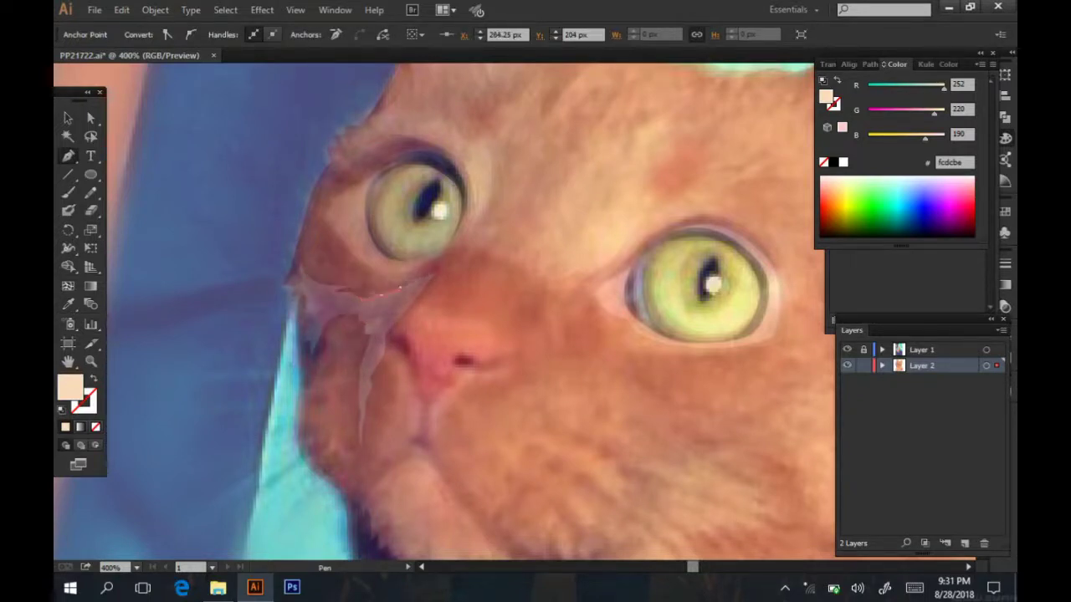
click(435, 273)
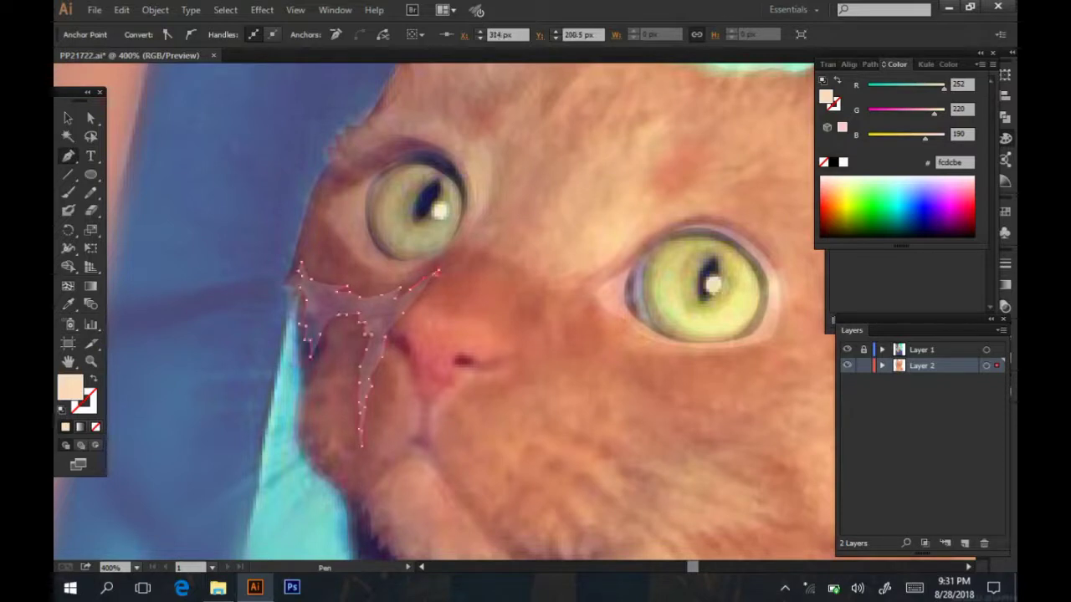
- Hide the reference photo and fill the cheek shape with darker brown a86248
click(847, 350)
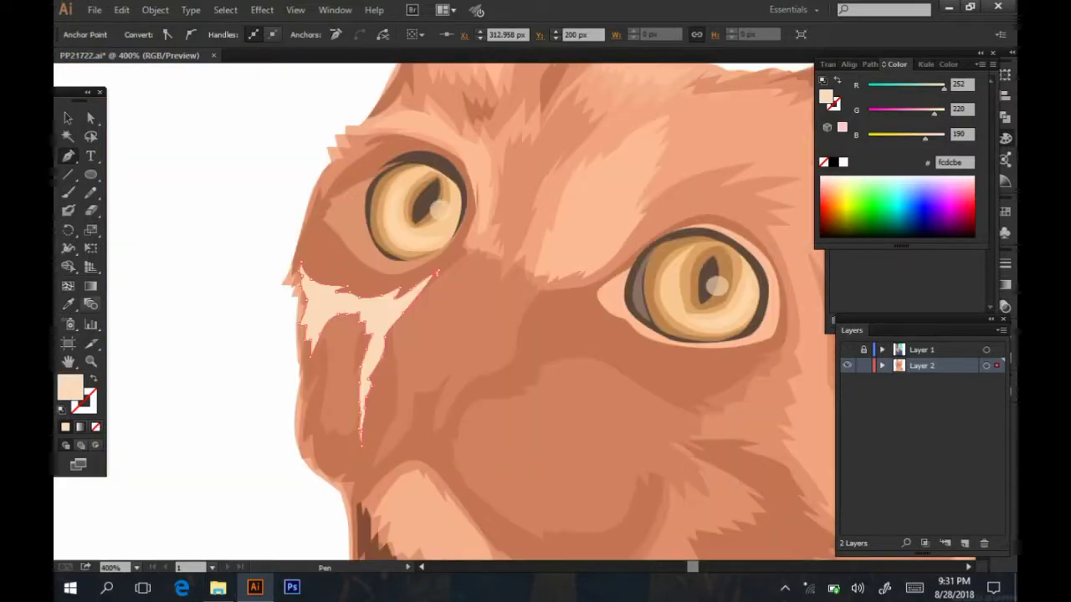
key(i)
click(393, 351)
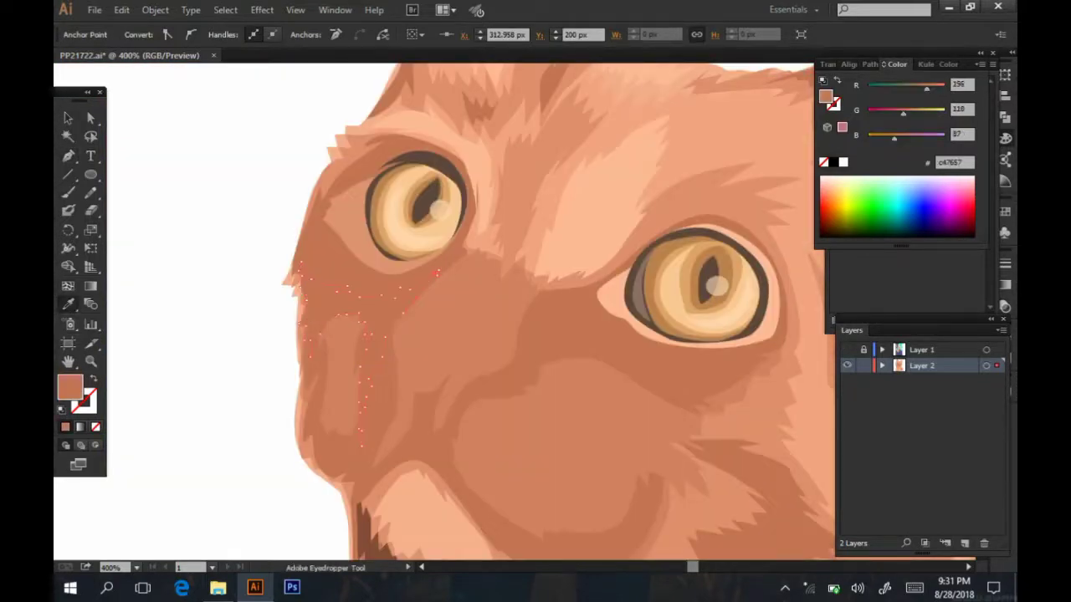
double_click(69, 386)
text(a86248)
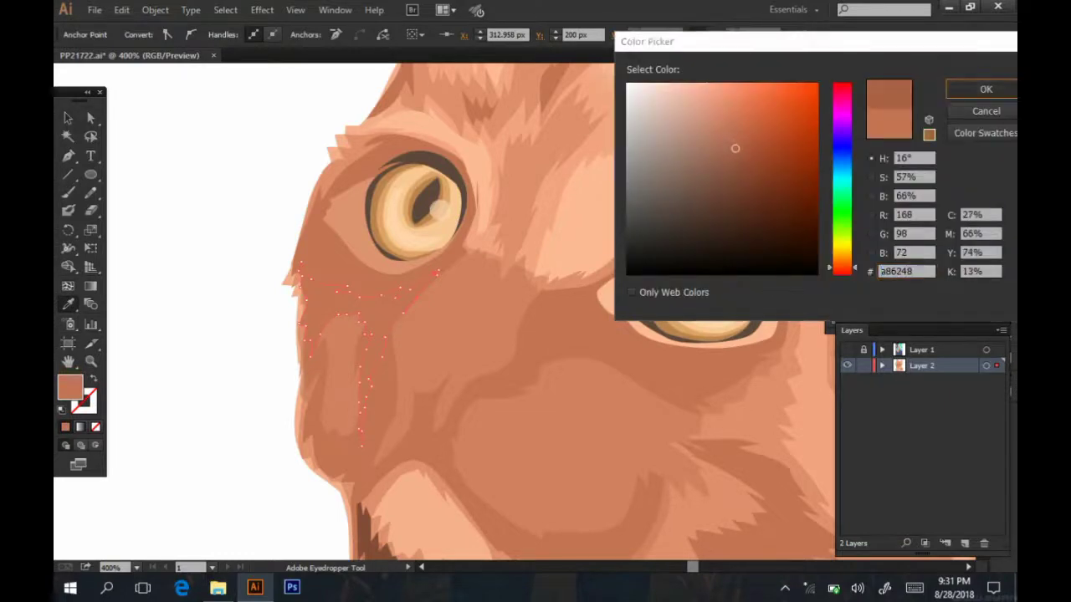
key(Return)
key(ctrl+minus)
key(ctrl+shift+a)
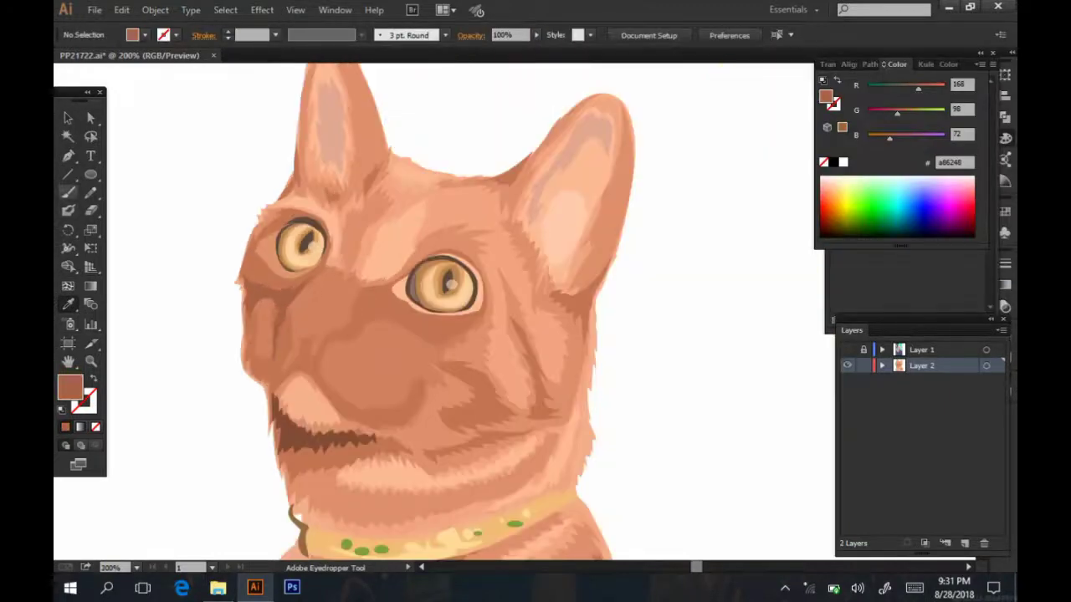
- Start a path along the left face edge above the eye, briefly hiding the photo to check
key(p)
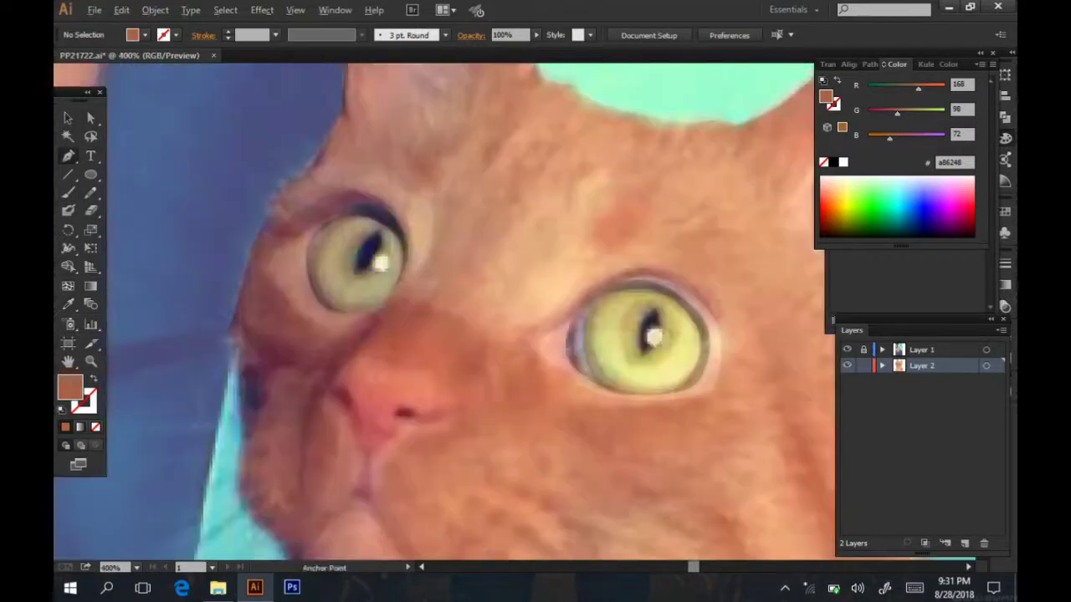
scroll(247, 233, up, 2)
click(276, 236)
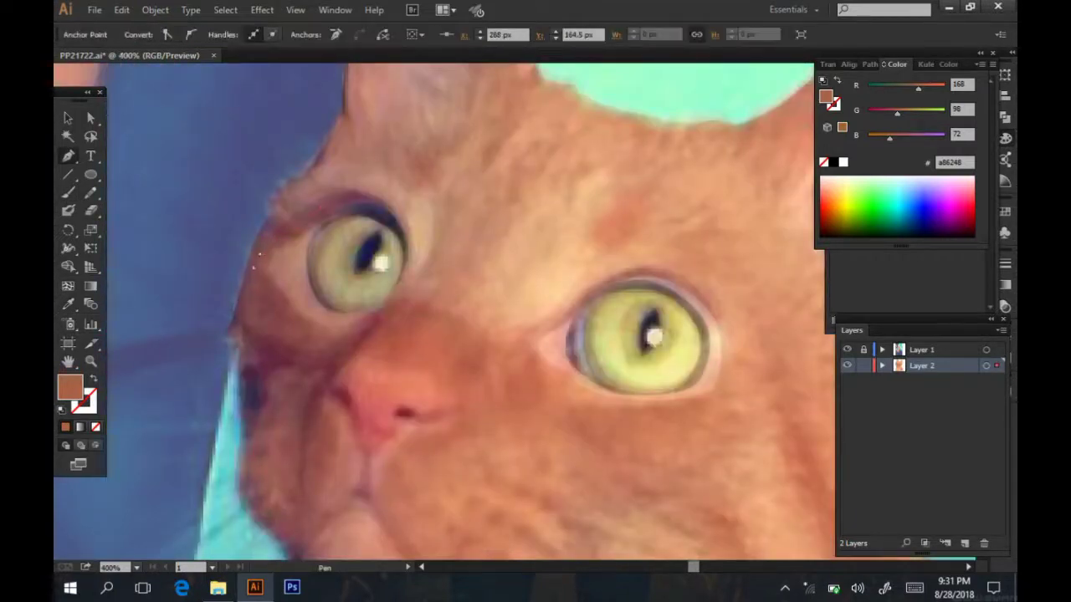
click(266, 300)
click(257, 236)
click(306, 206)
click(847, 350)
key(ctrl+minus)
key(ctrl+shift+a)
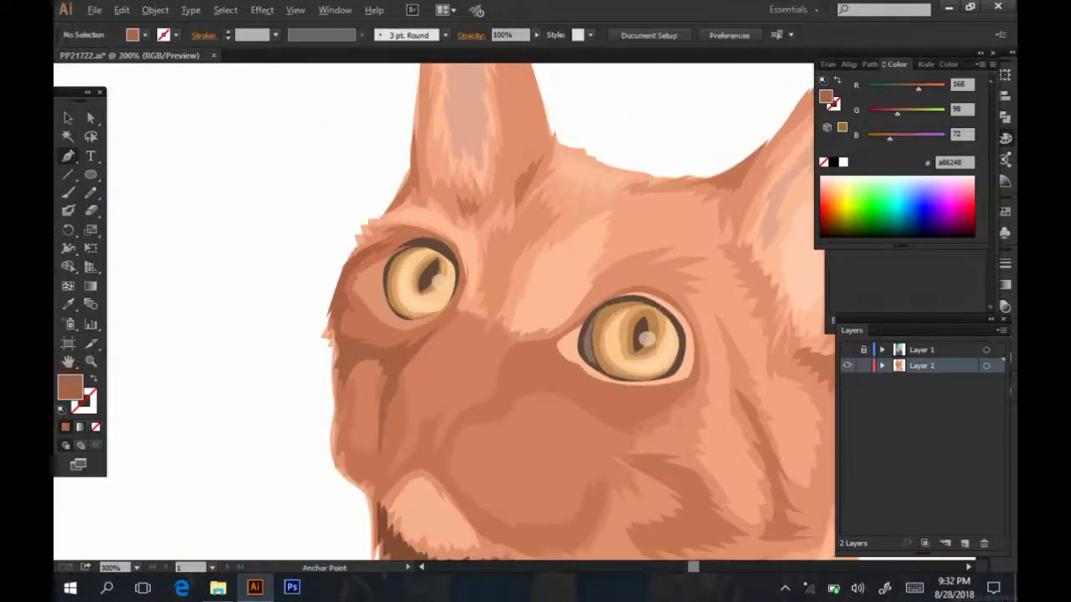
key(ctrl+minus)
key(ctrl+plus)
click(847, 349)
key(ctrl+plus)
key(ctrl+plus)
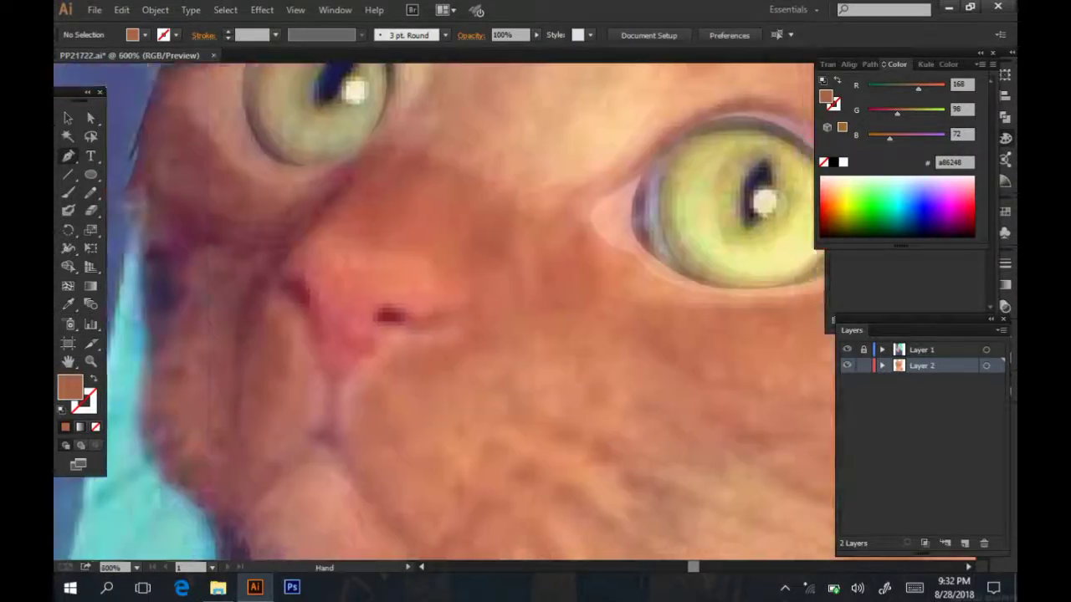
key(ctrl+minus)
key(ctrl+minus)
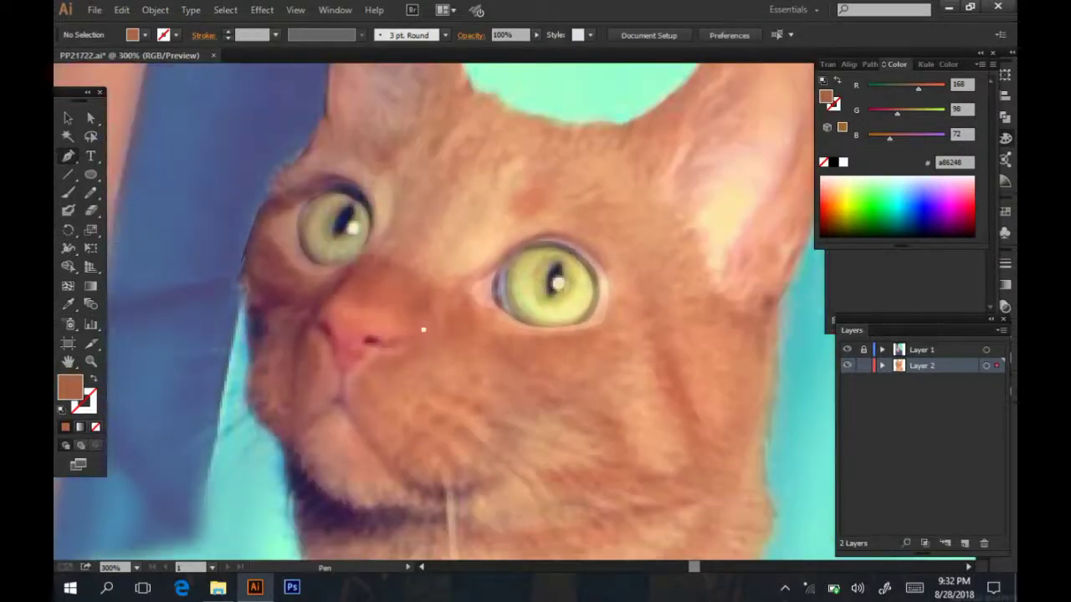
- Outline the muzzle from beside the nose down around the chin
click(424, 330)
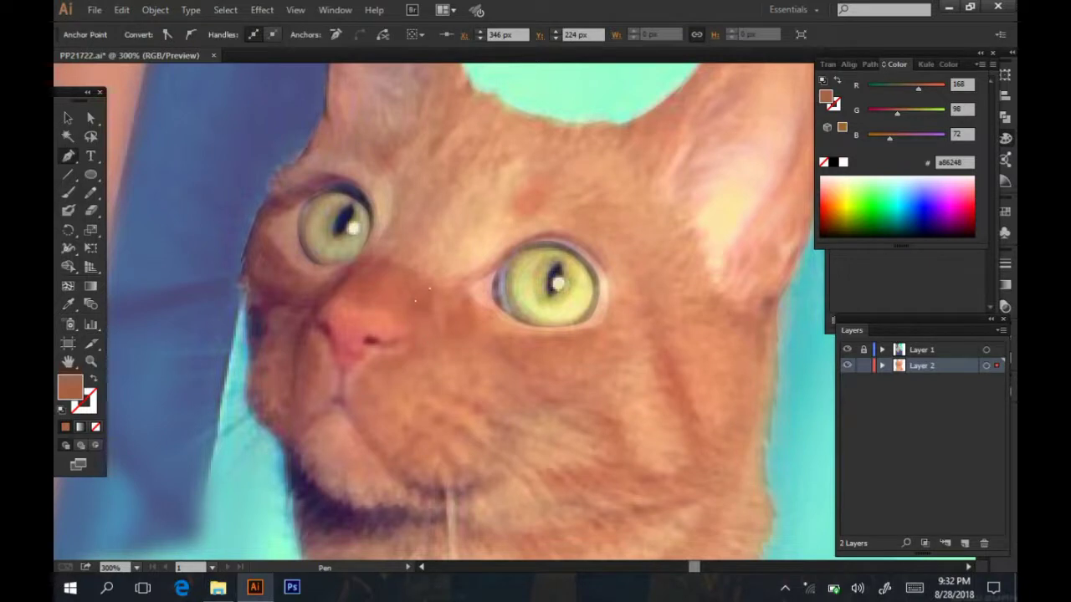
drag(423, 330, 412, 344)
scroll(422, 309, down, 2)
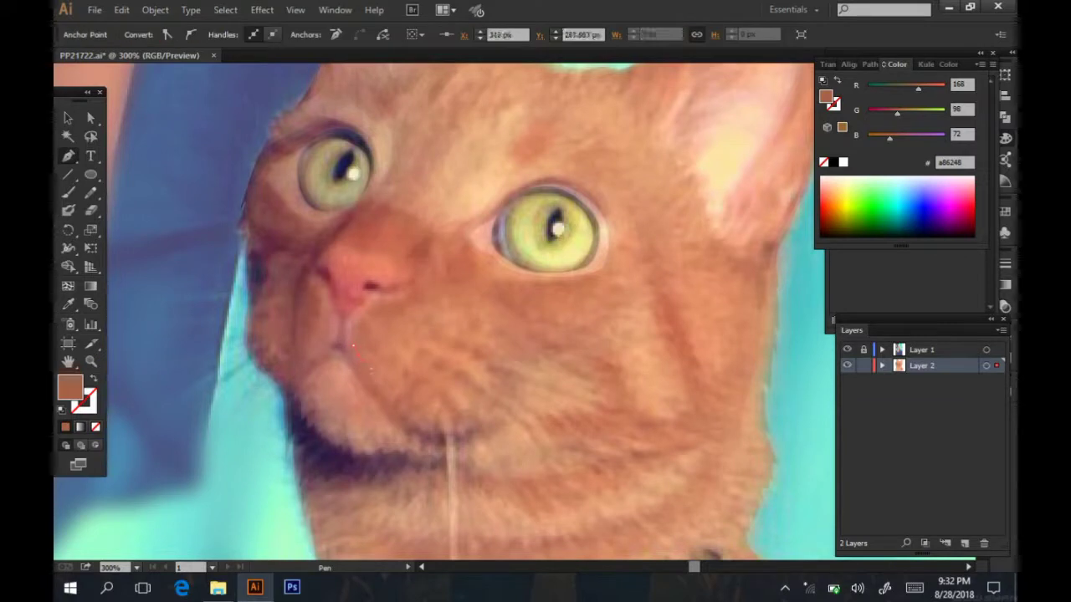
drag(370, 371, 418, 418)
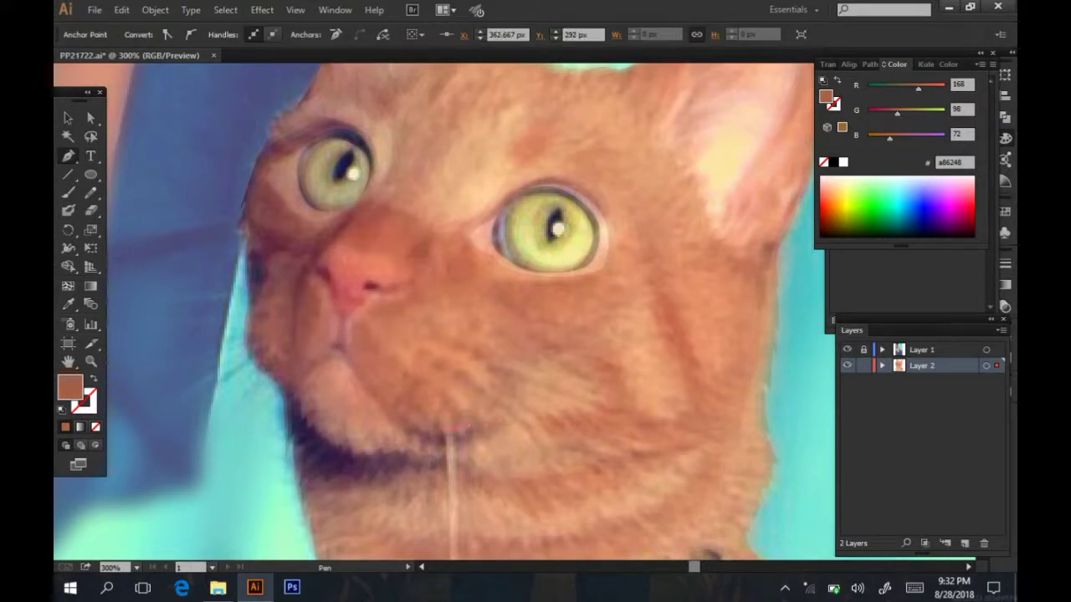
click(471, 431)
scroll(471, 431, up, 2)
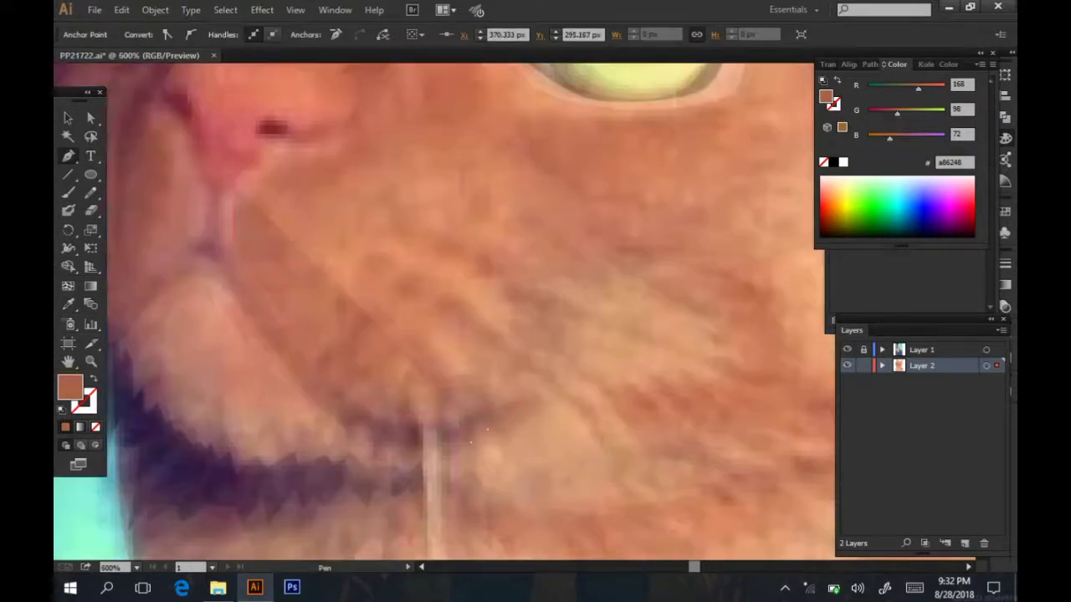
click(436, 450)
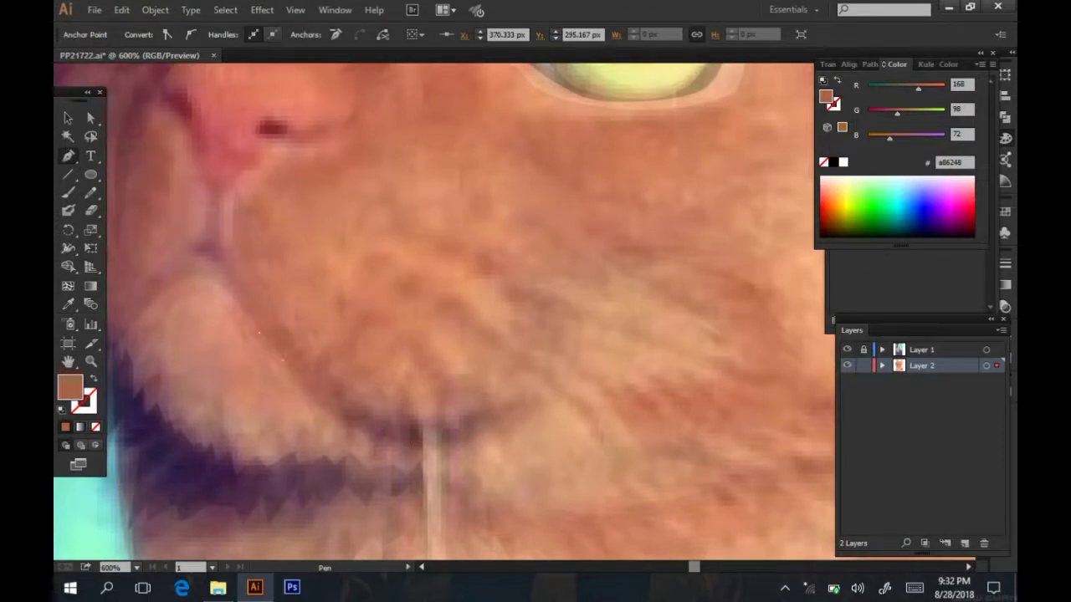
click(227, 275)
- Continue the outline along the lower jaw and mouth line up to the nose
drag(335, 292, 506, 383)
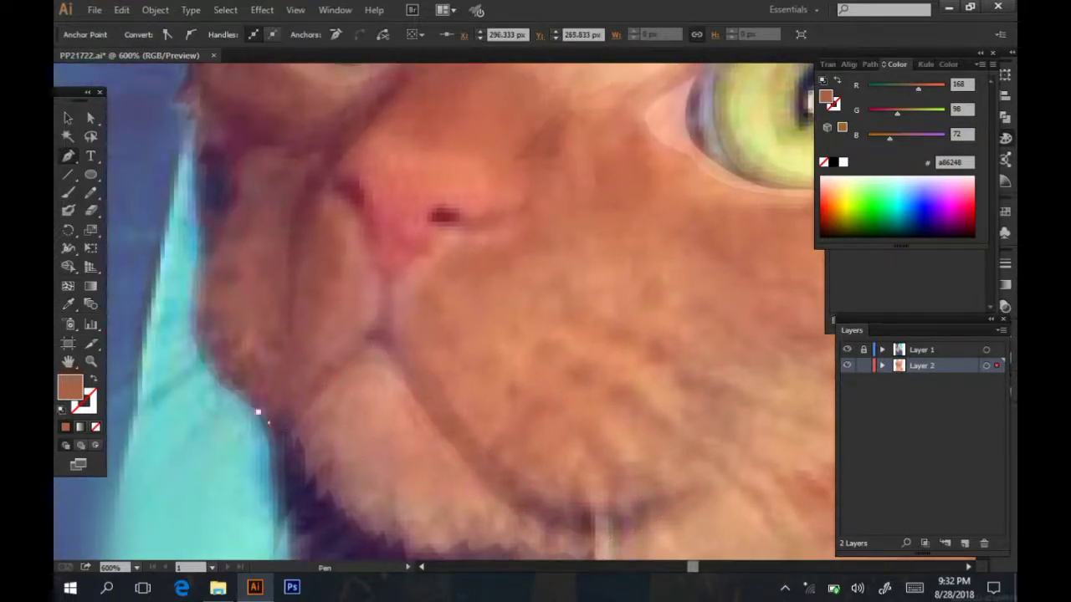
click(270, 410)
click(312, 389)
click(376, 320)
click(375, 257)
click(406, 253)
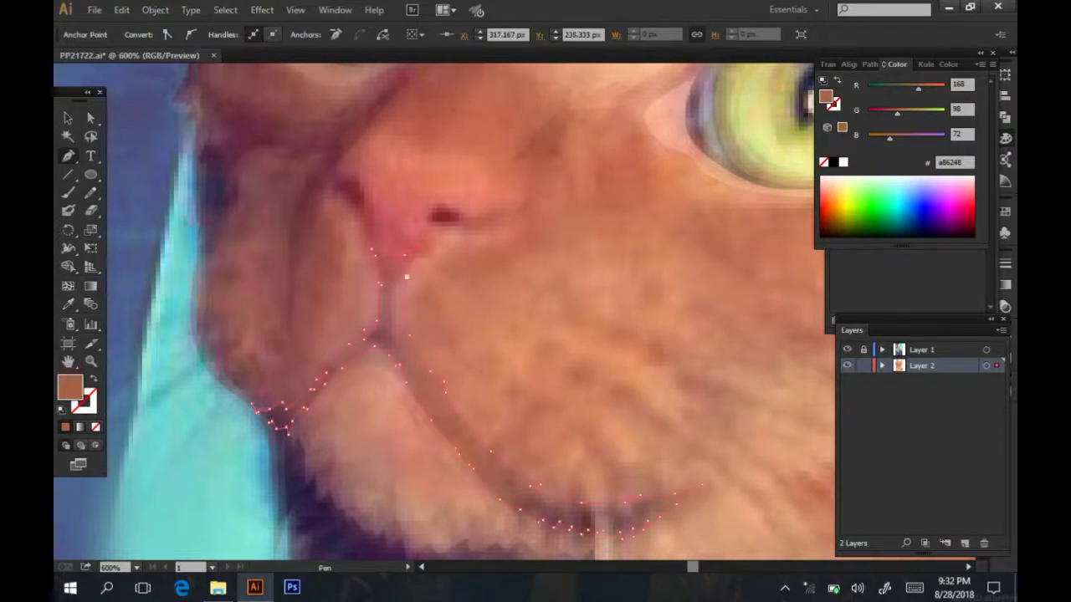
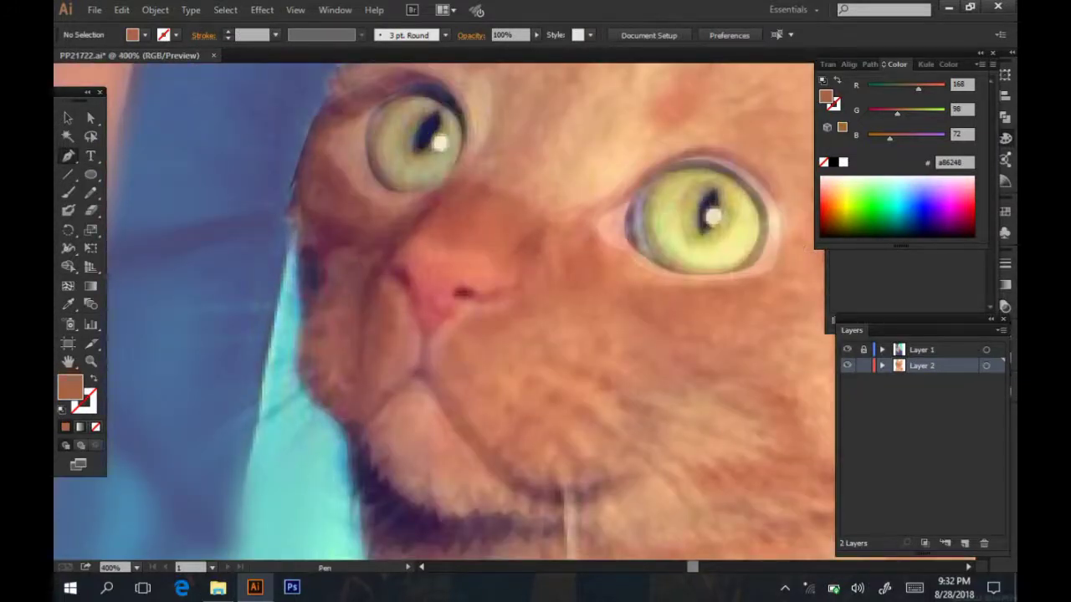
- Trace the nose outline over the photo with the Pen tool
click(403, 245)
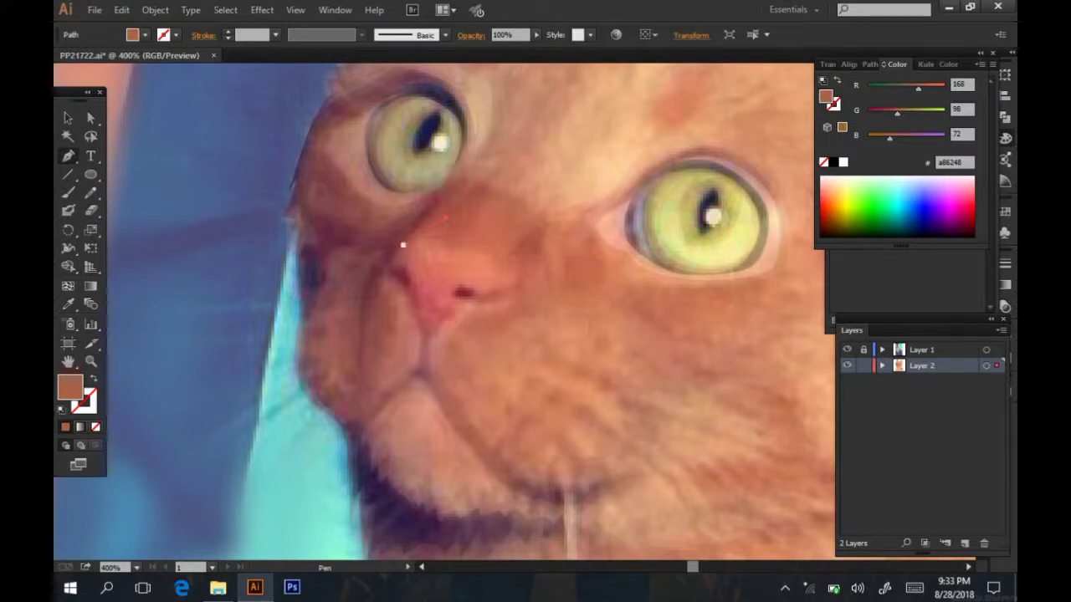
click(400, 279)
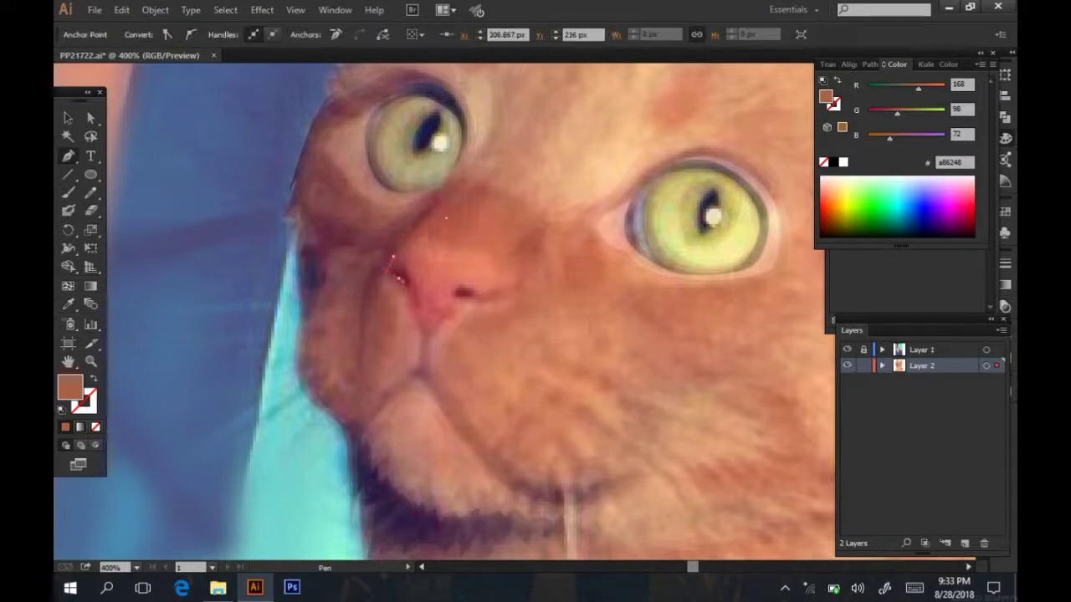
click(446, 218)
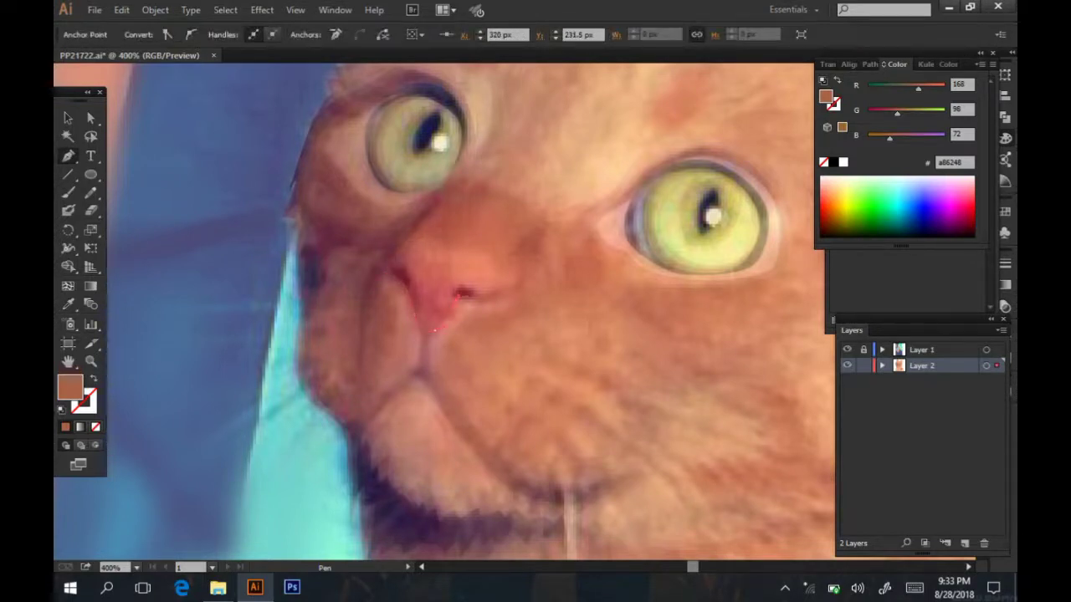
click(515, 268)
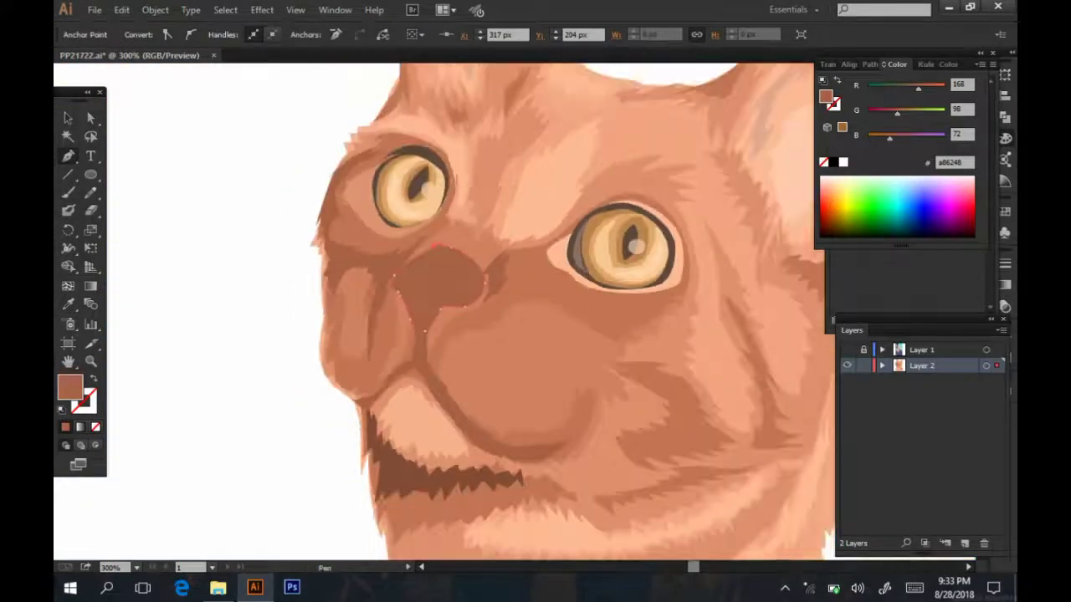
- Fill the new nose shape with hex db806e
text(db836e)
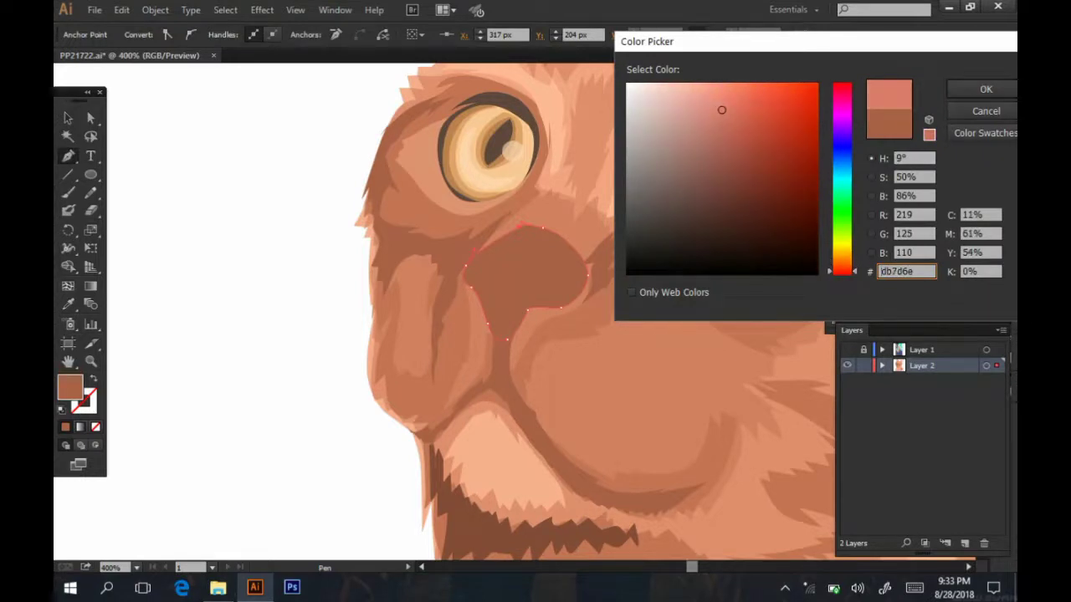
key(Tab)
text(db806e)
key(Return)
key(ctrl+shift+a)
alt+scroll(636, 318, up, 1)
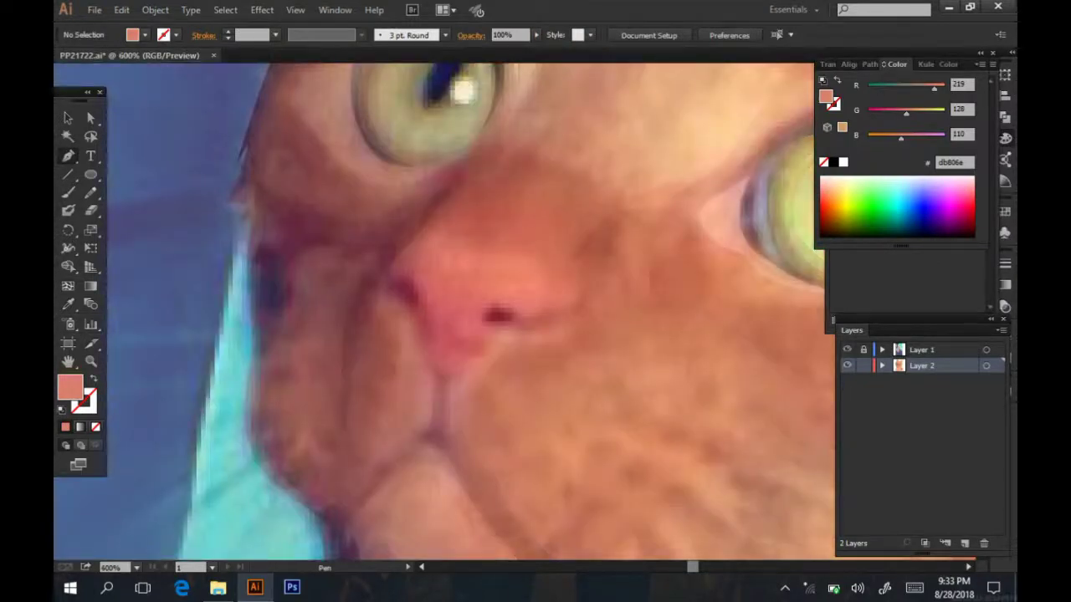
- Trace the bridge of the nose with three Pen points
click(419, 236)
click(470, 189)
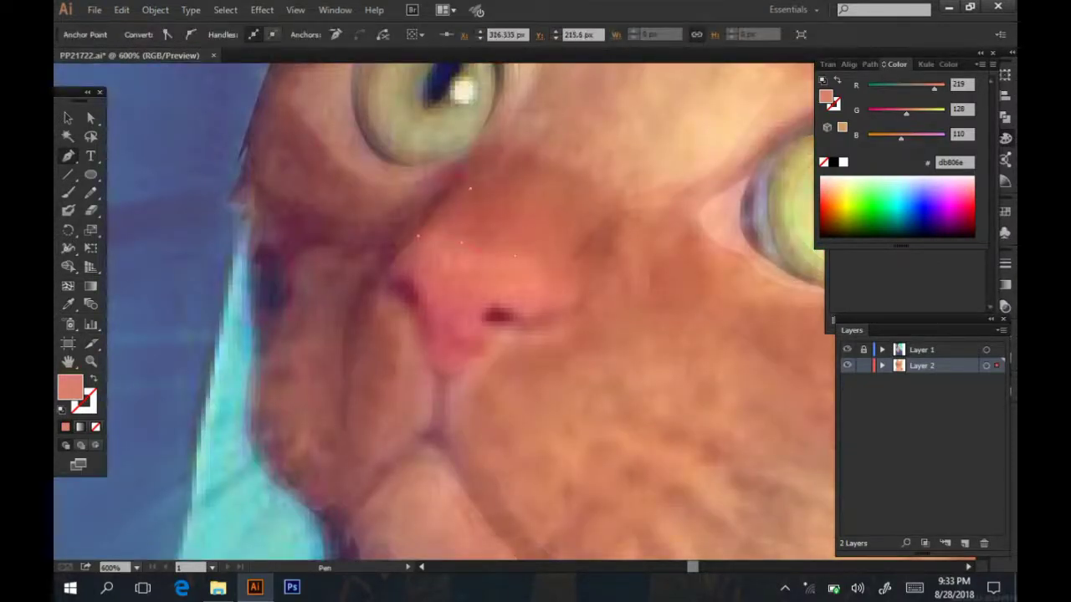
click(533, 316)
- Hide the reference photo layer and confirm the bridge shape's cc7262 fill
click(847, 350)
double_click(826, 97)
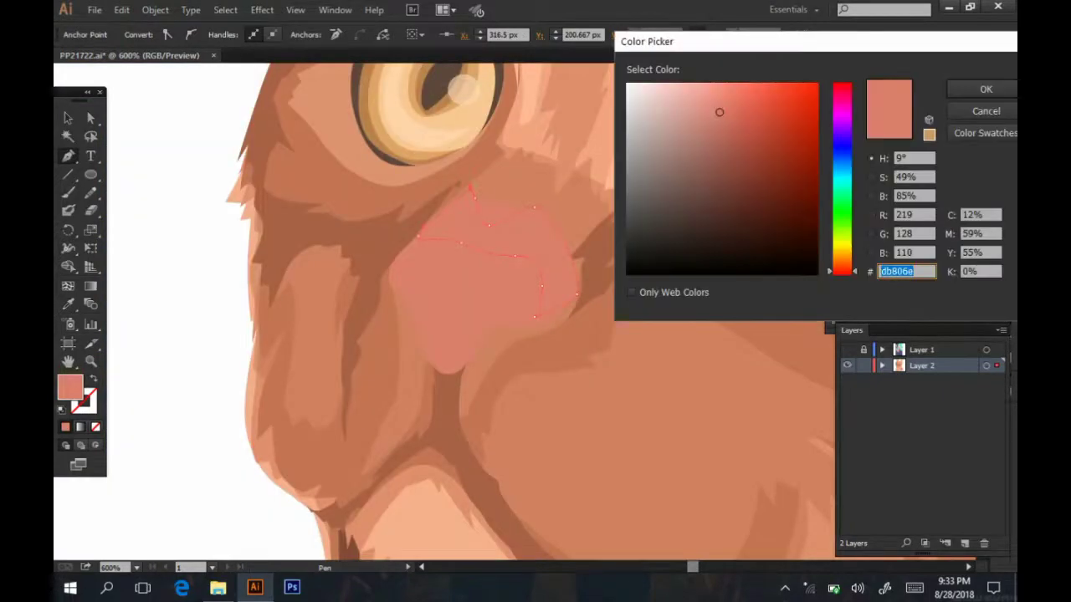
click(920, 89)
key(ctrl+shift+a)
key(ctrl+minus)
key(ctrl+minus)
key(ctrl+minus)
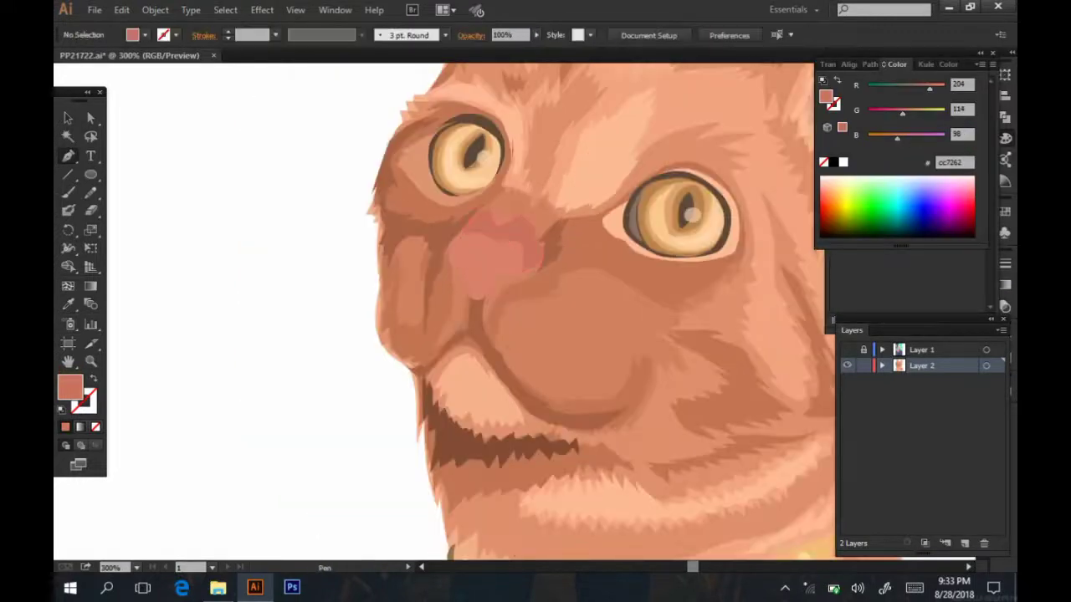
scroll(585, 310, up, 1)
scroll(519, 268, up, 1)
- Lower the nose-bridge shape's opacity to 59% and show the photo again
scroll(518, 268, up, 3)
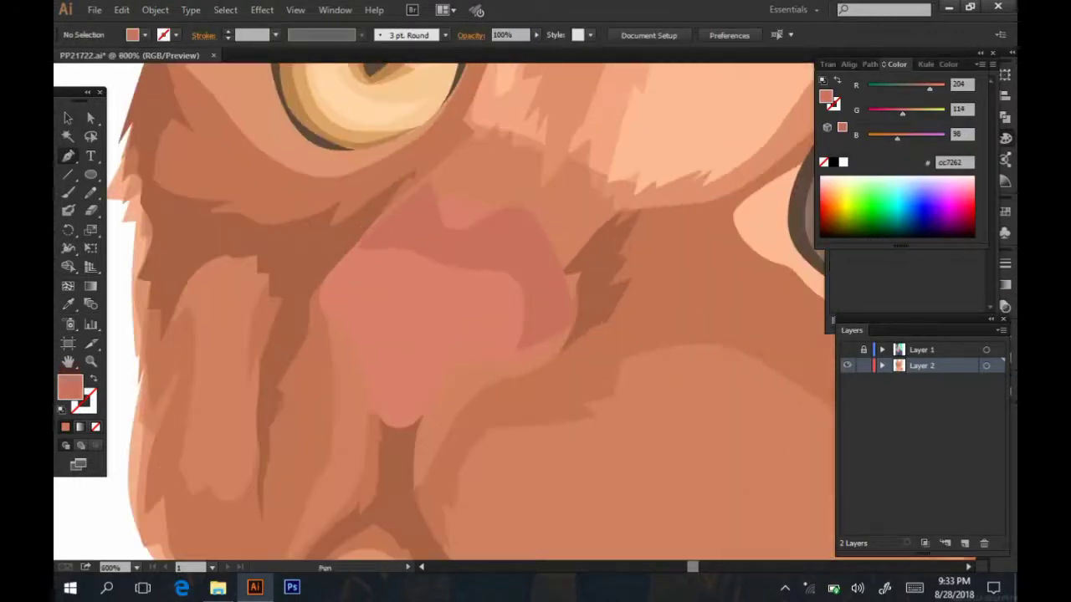
ctrl+click(519, 268)
click(536, 35)
drag(533, 48, 516, 48)
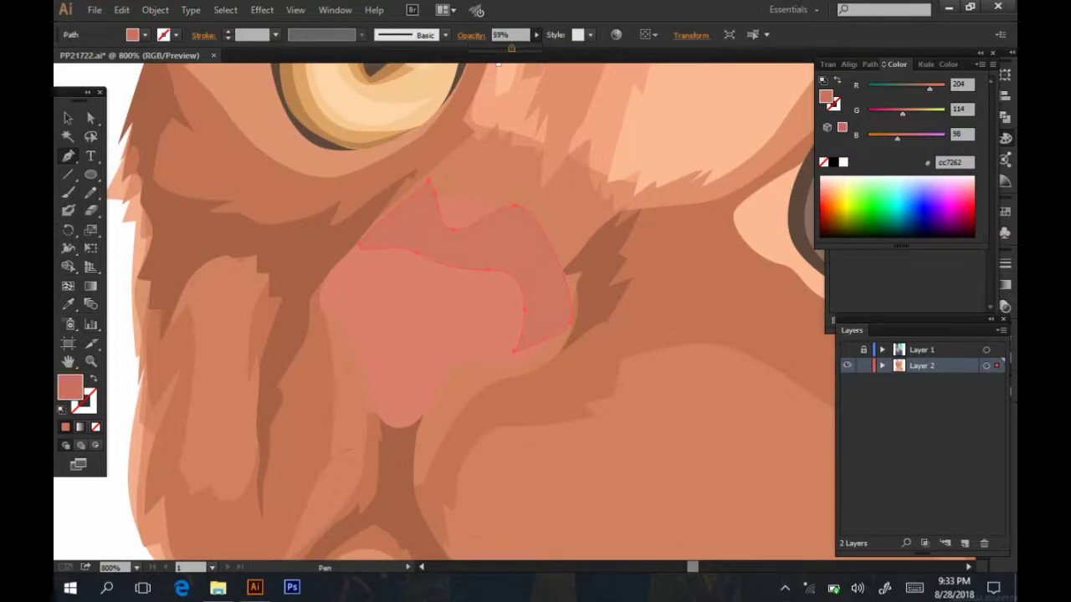
key(Return)
click(846, 350)
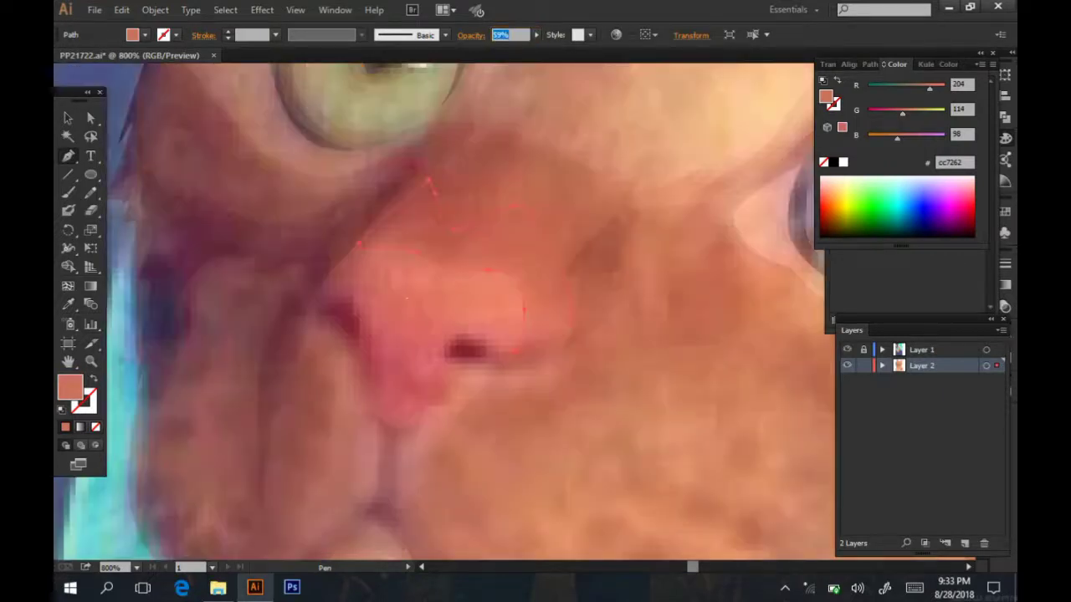
- Trace the nose tip and give it a lighter red fill
click(322, 294)
click(369, 368)
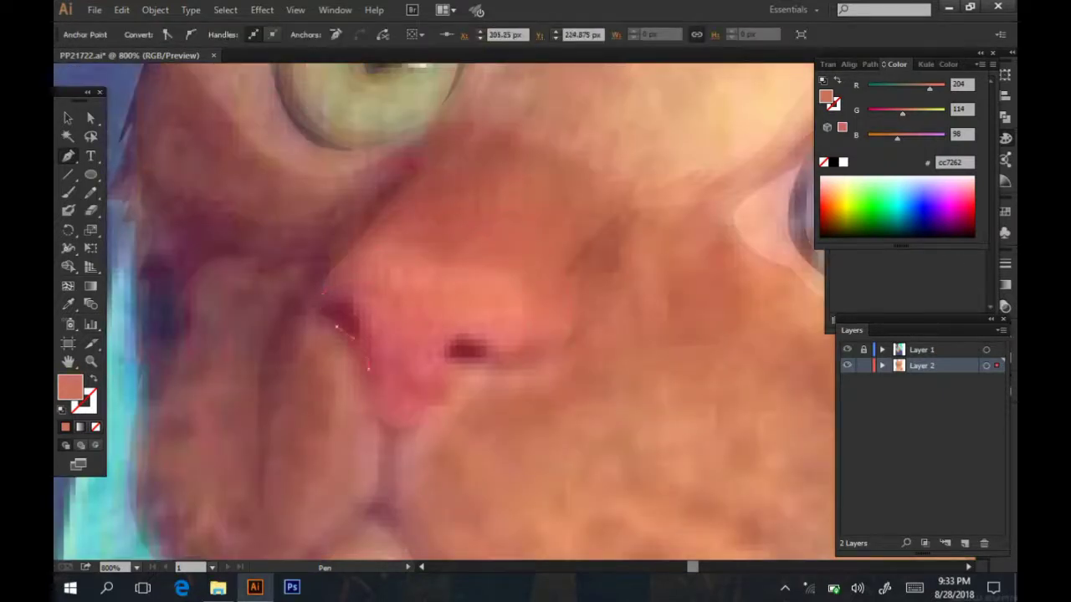
drag(392, 409, 466, 347)
key(ctrl+minus)
key(ctrl+shift+w)
double_click(826, 97)
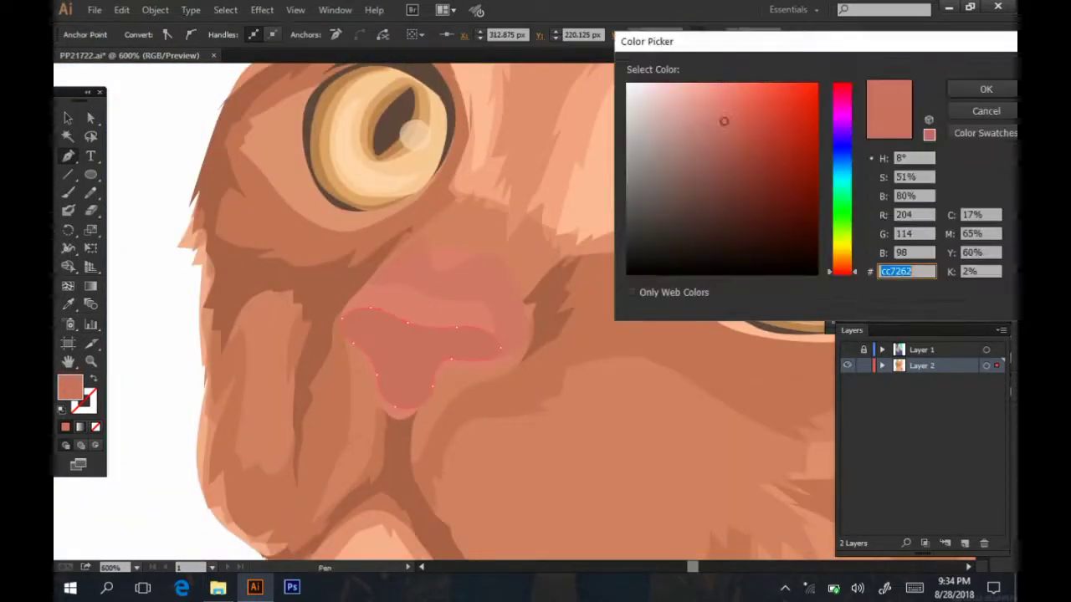
drag(724, 121, 734, 110)
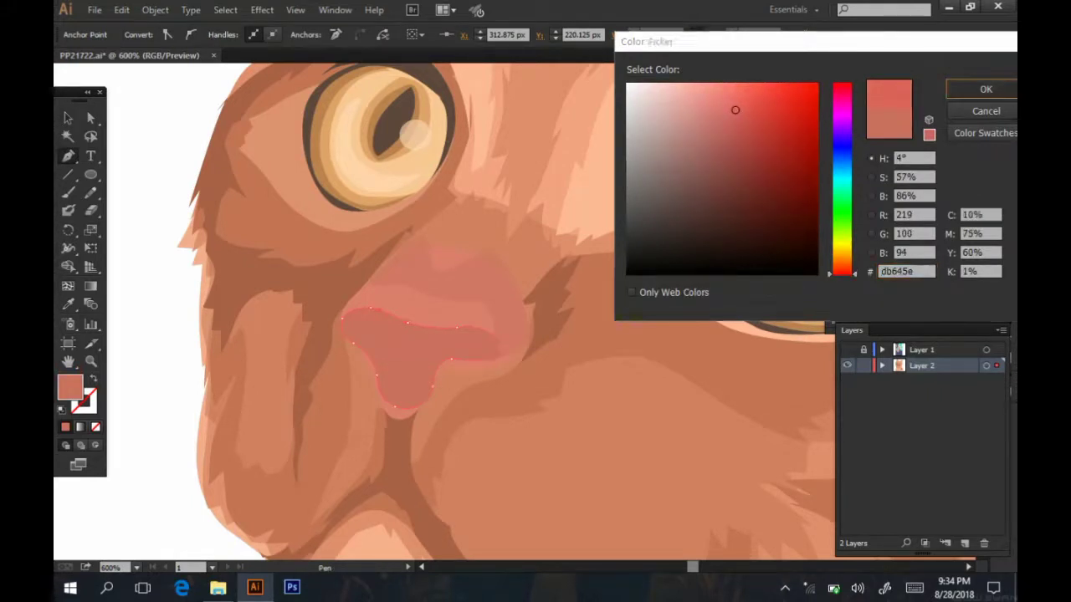
click(986, 88)
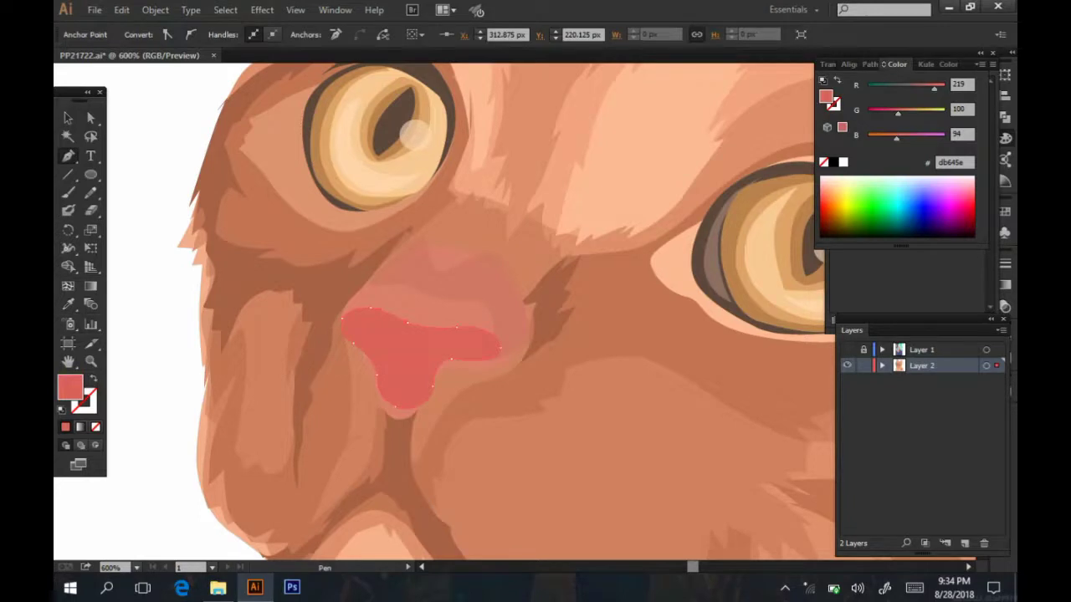
- Recolour the nose tip to the darker hex c46966
double_click(826, 97)
text(c46966)
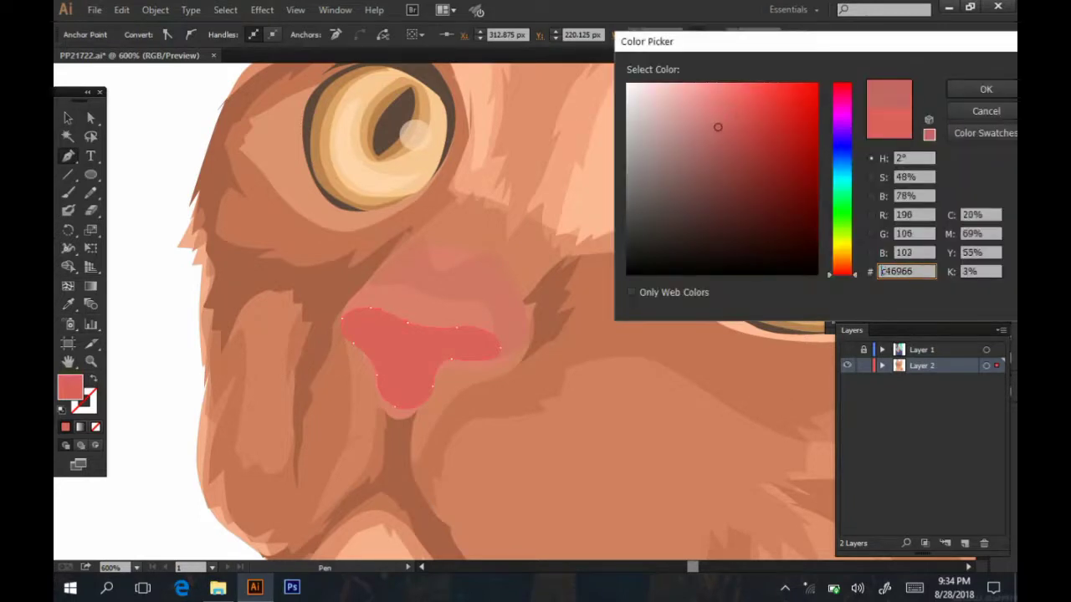
key(Return)
key(ctrl+minus)
key(ctrl+minus)
key(ctrl+shift+a)
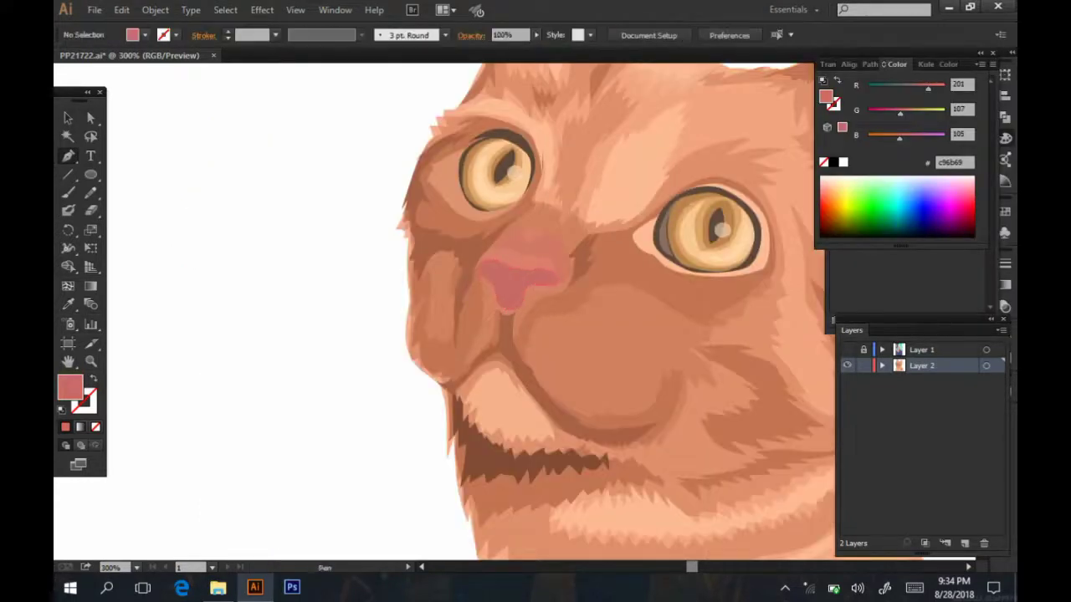
key(ctrl+minus)
key(ctrl+plus)
key(ctrl+plus)
key(ctrl+z)
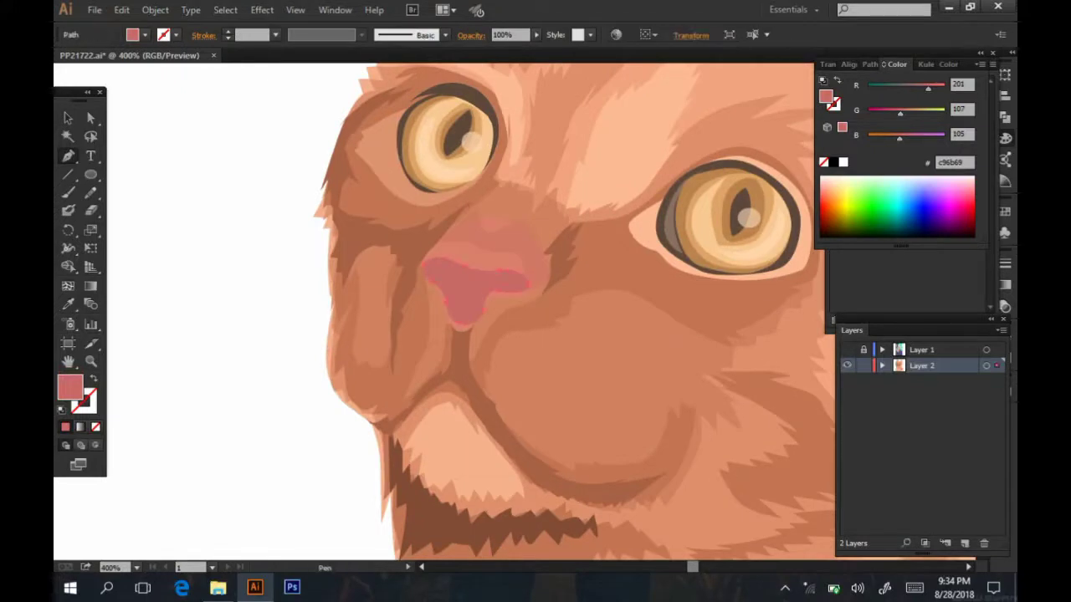
- Try a pinker, e57373-based hex fill on the nose tip
double_click(826, 96)
text(e57373)
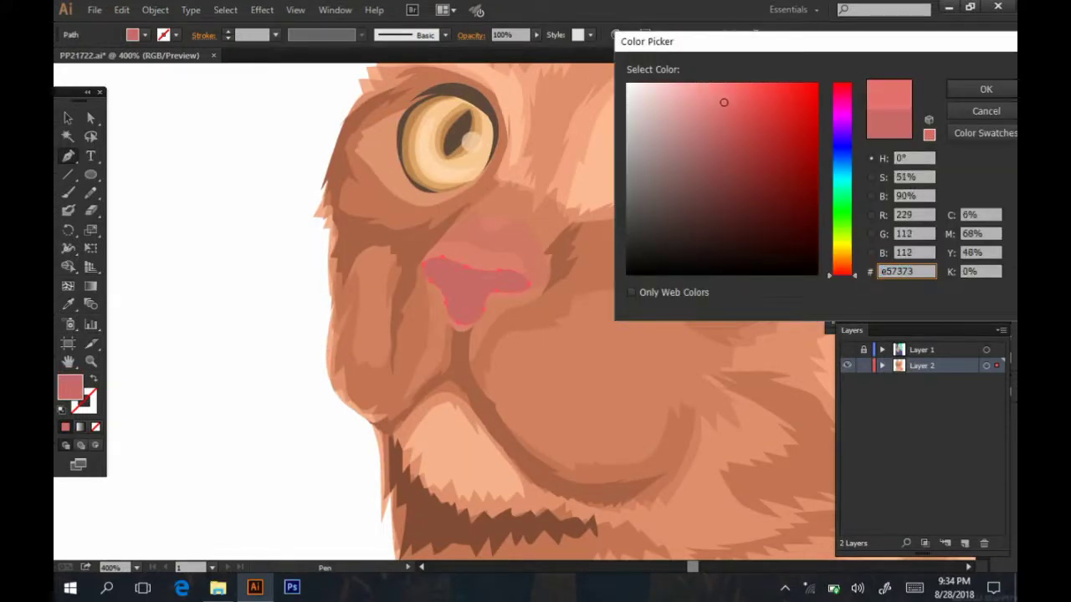
key(BackSpace)
key(BackSpace)
key(BackSpace)
text(676)
key(Return)
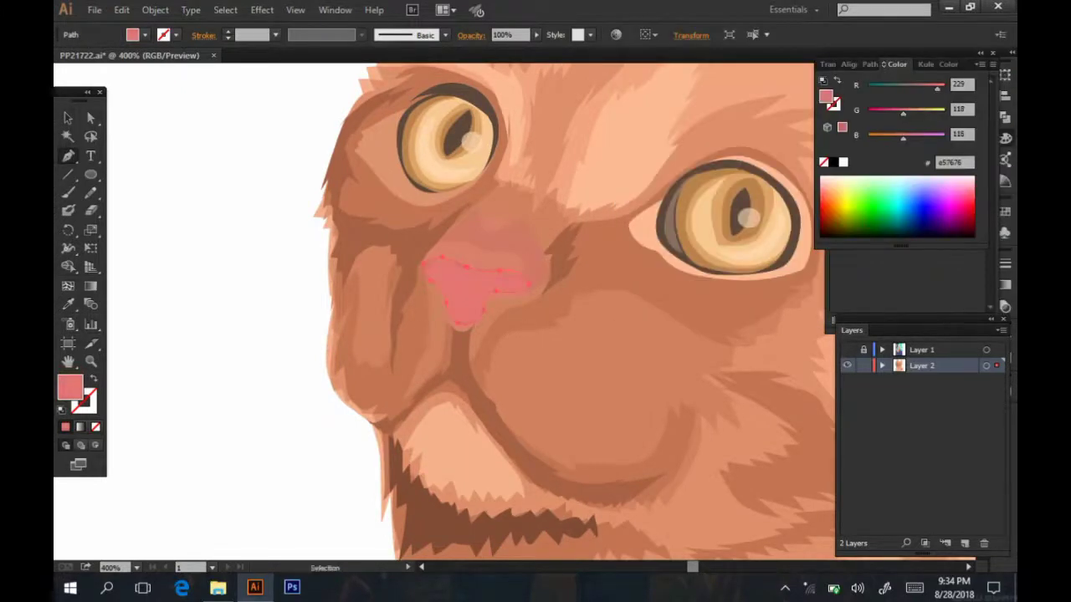
key(ctrl+minus)
key(ctrl+plus)
key(ctrl+plus)
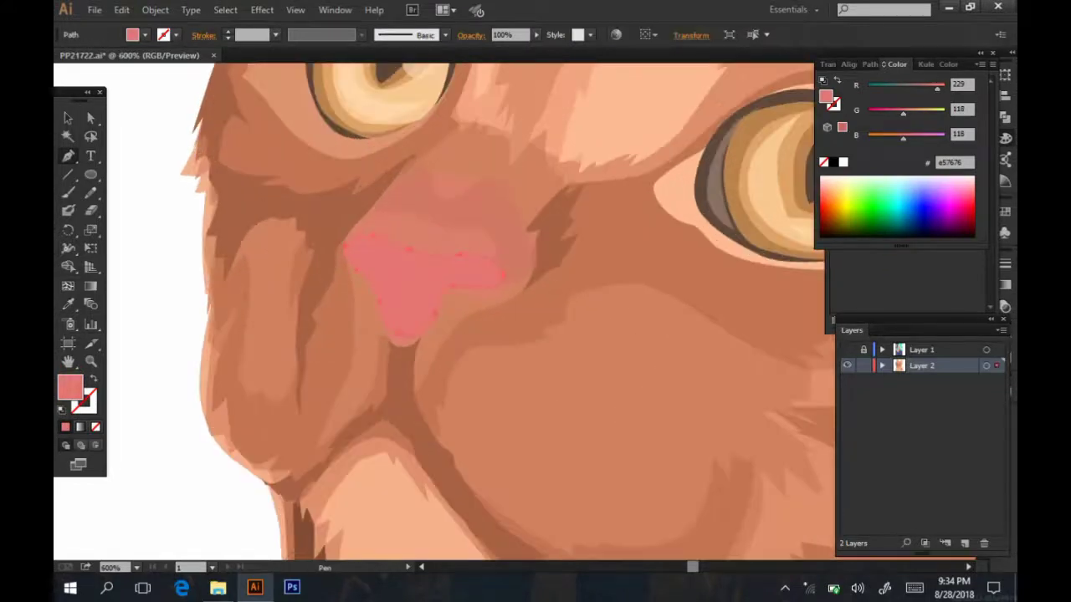
- Change the nose tip to ce6e6e, then settle on muted red c9665f
double_click(825, 96)
text(ce74)
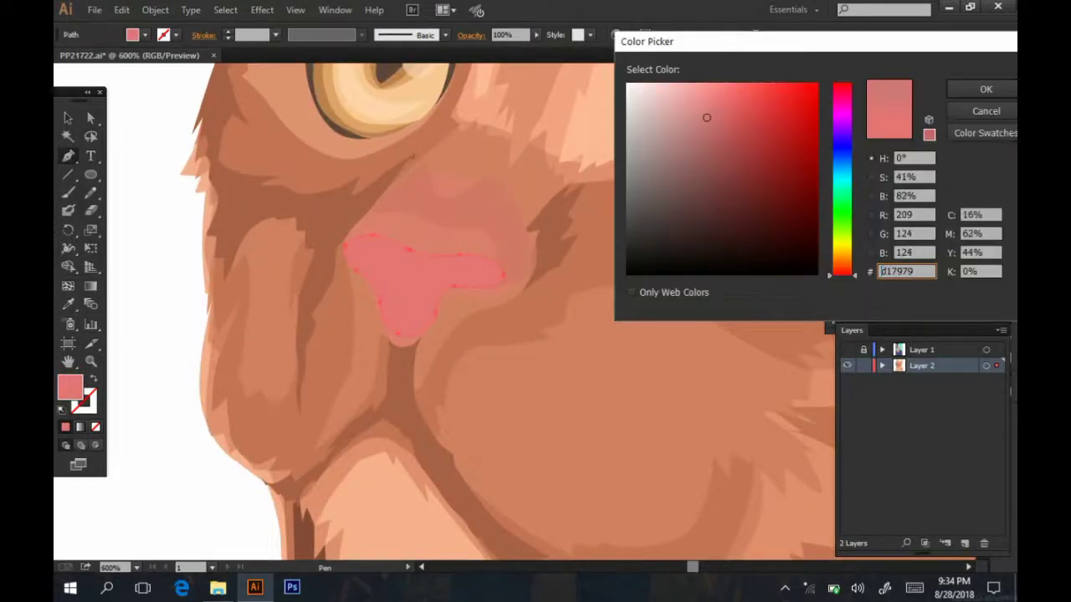
text(74ce6e6e)
key(Return)
key(ctrl+minus)
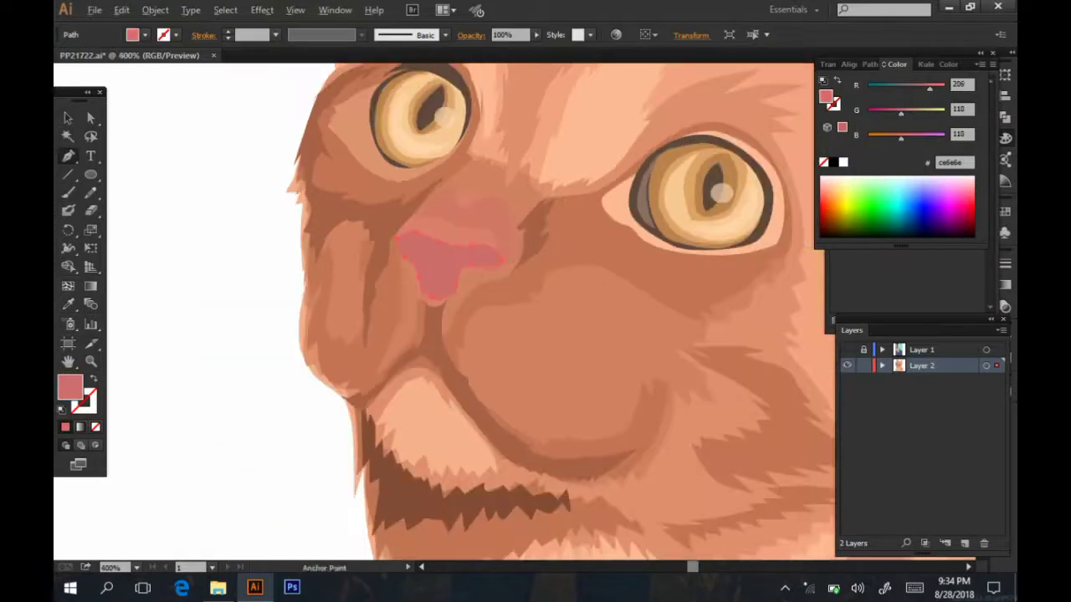
key(ctrl+plus)
double_click(70, 387)
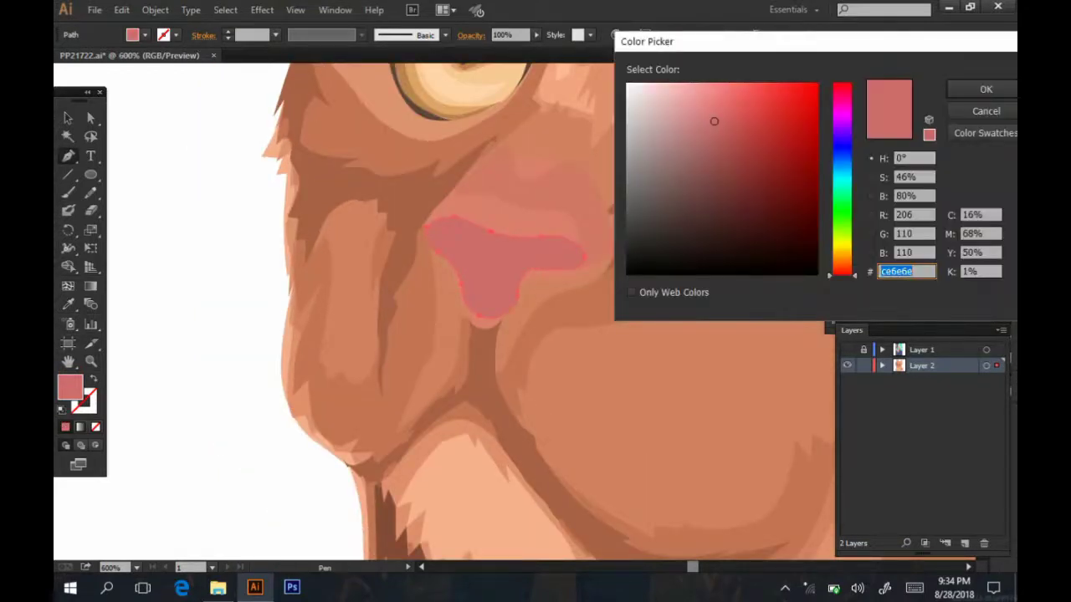
text(cc756e)
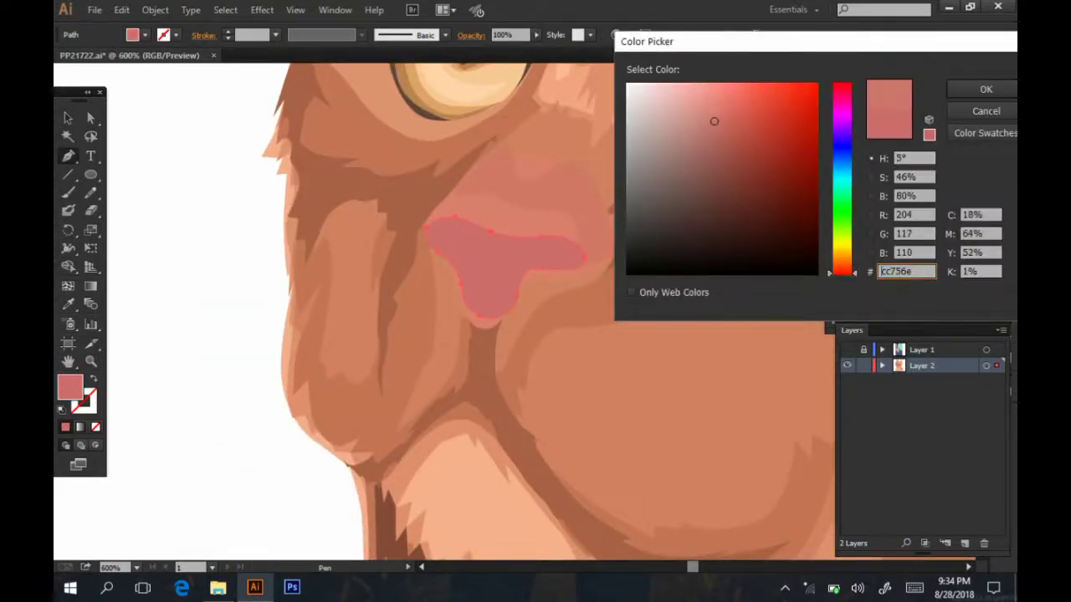
text(c9665f)
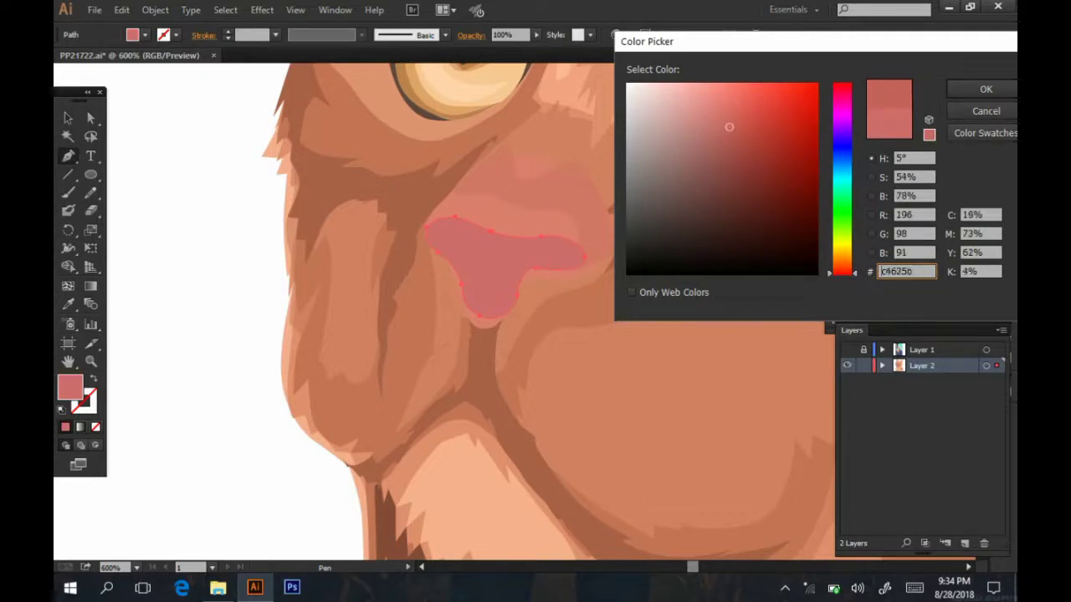
key(Return)
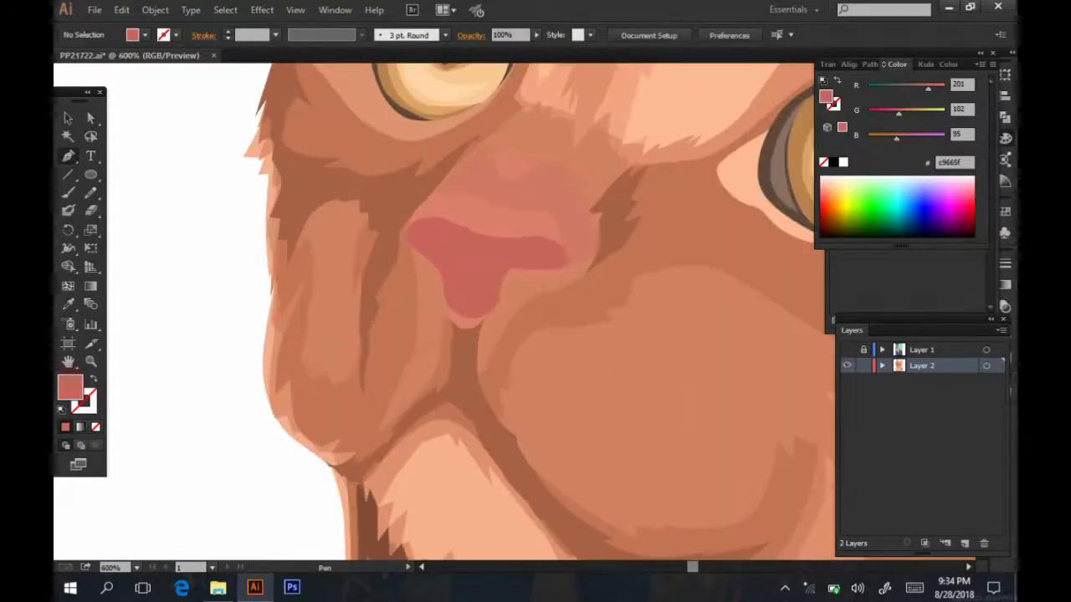
- Trace a nose highlight and fill it lighter pink dd7d7a at reduced opacity
click(847, 350)
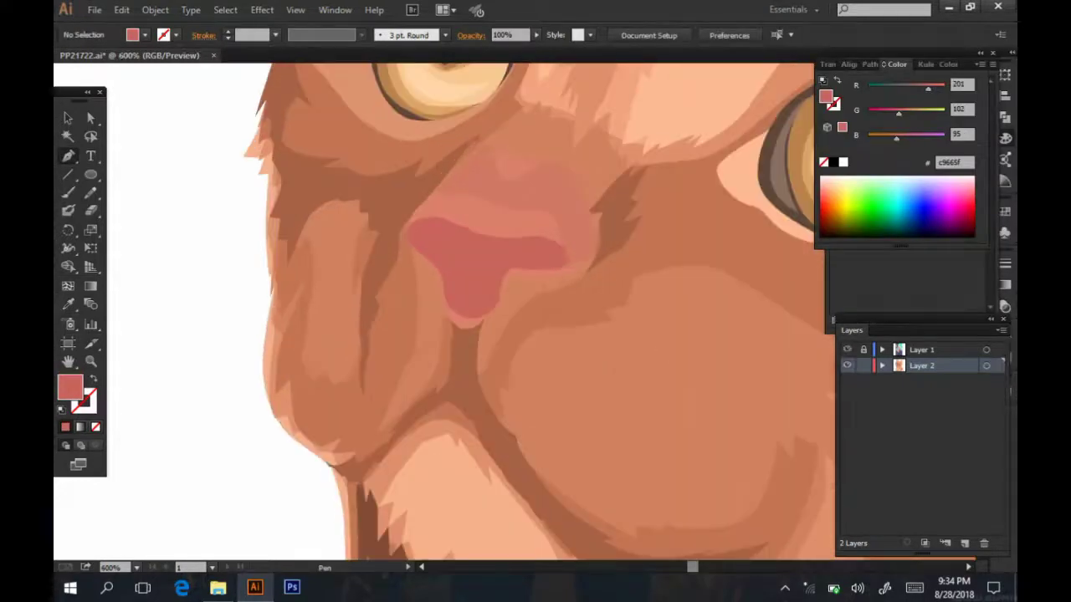
scroll(446, 207, up, 1)
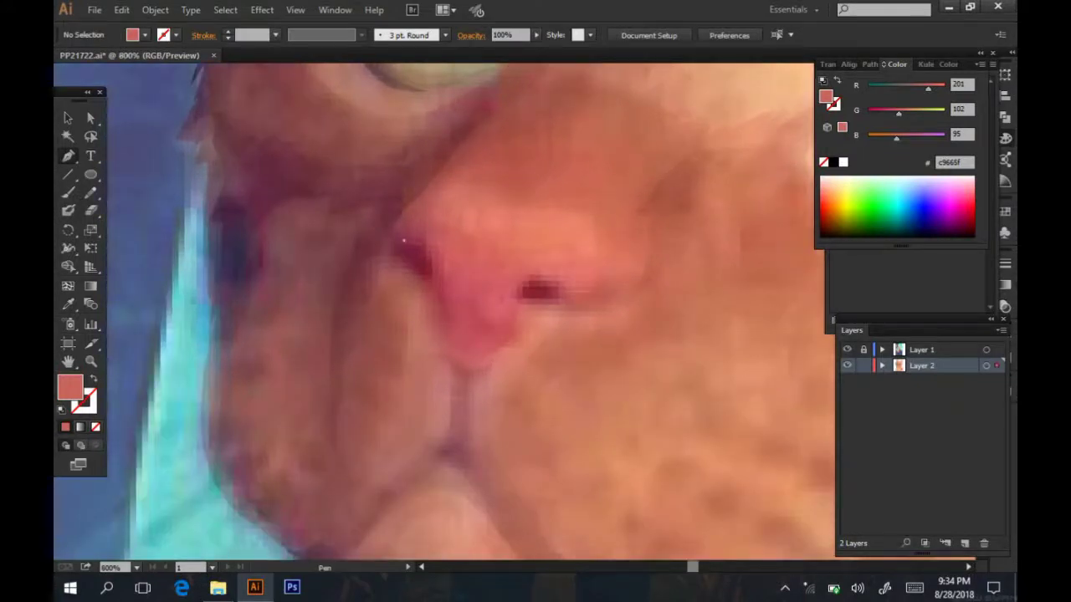
click(404, 241)
click(466, 306)
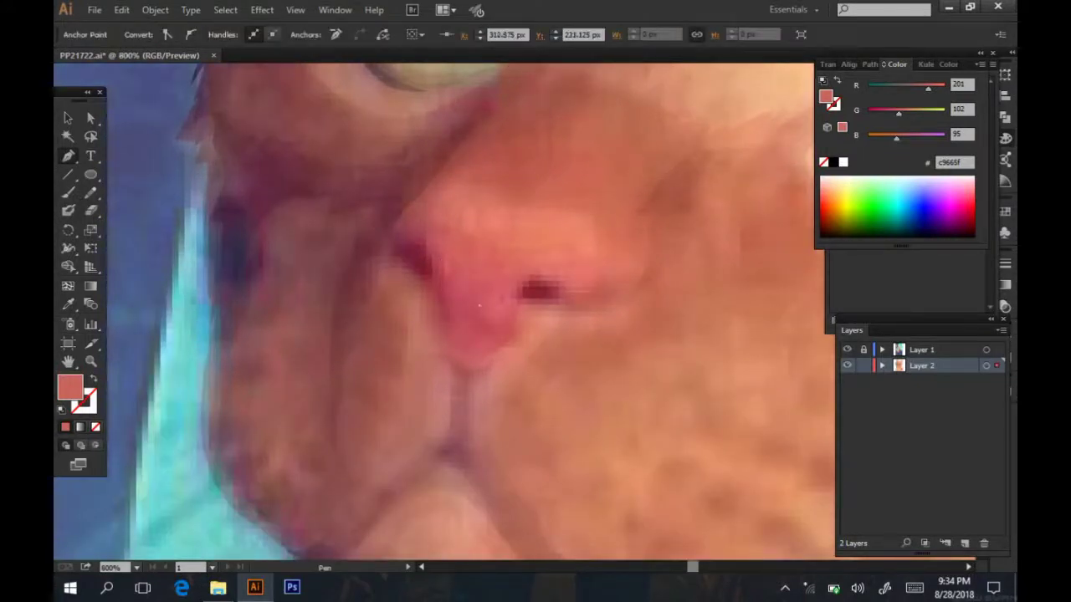
click(405, 241)
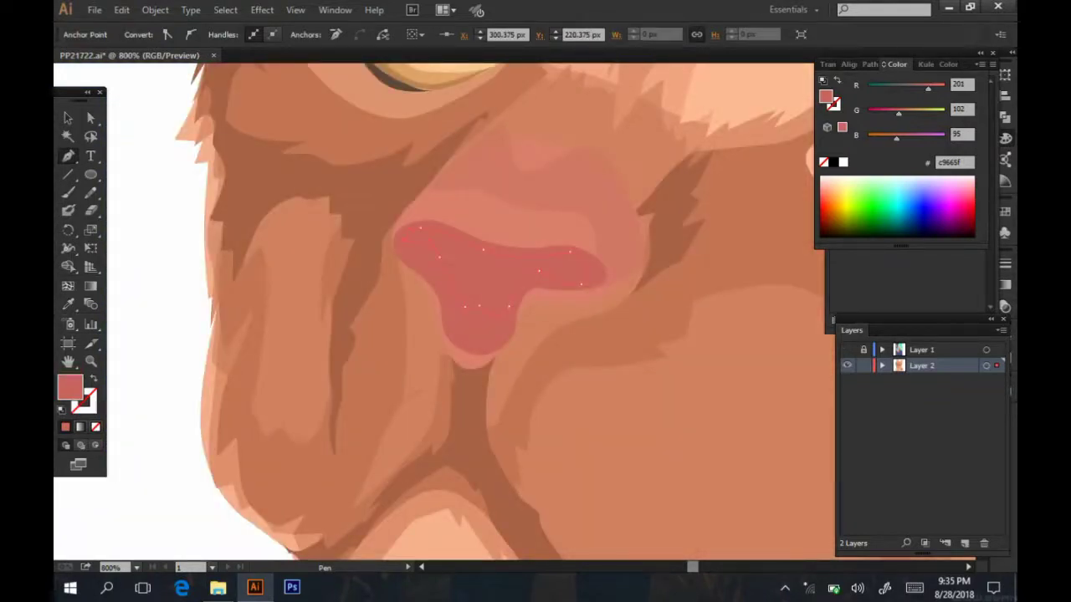
double_click(70, 386)
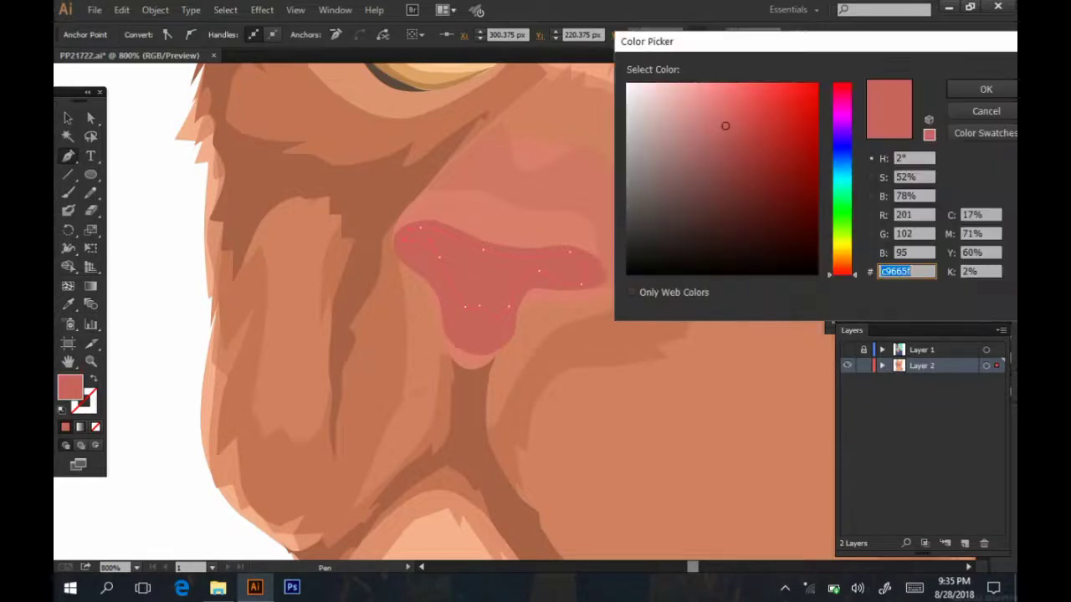
click(712, 108)
click(985, 89)
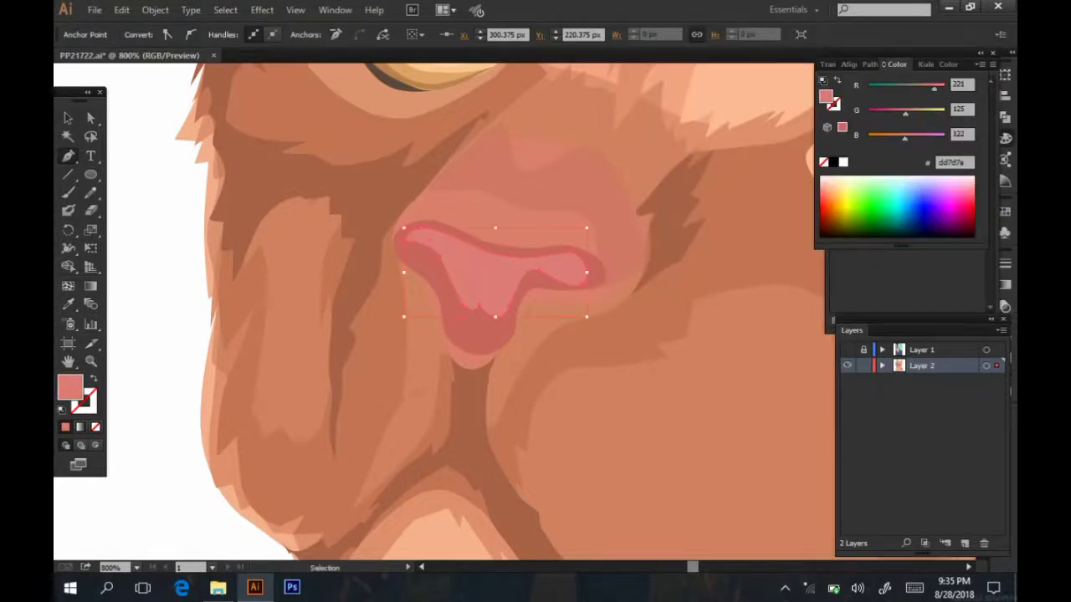
drag(536, 47, 511, 48)
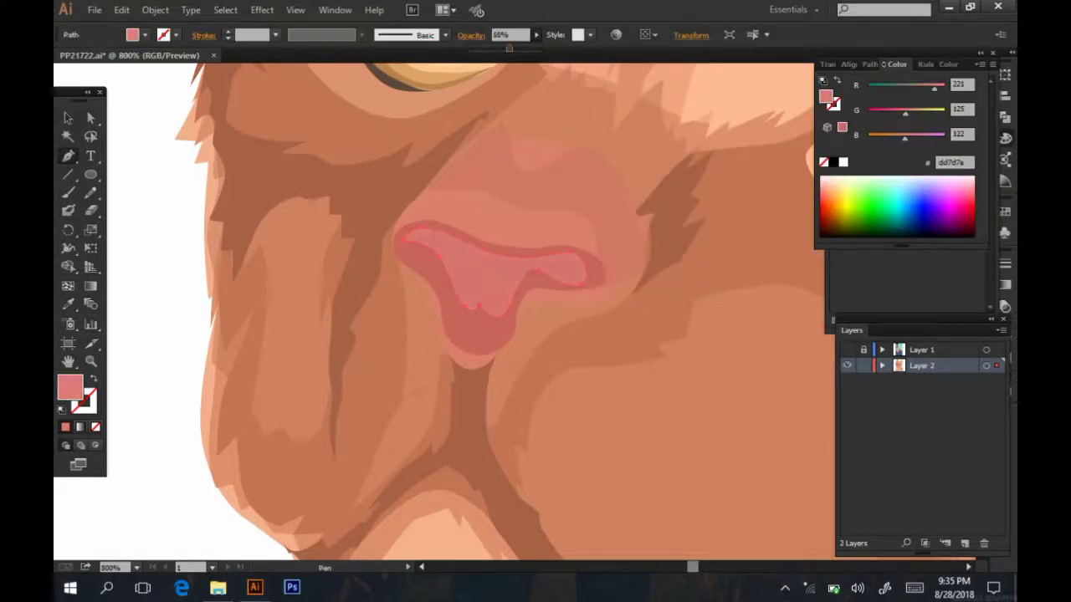
click(847, 350)
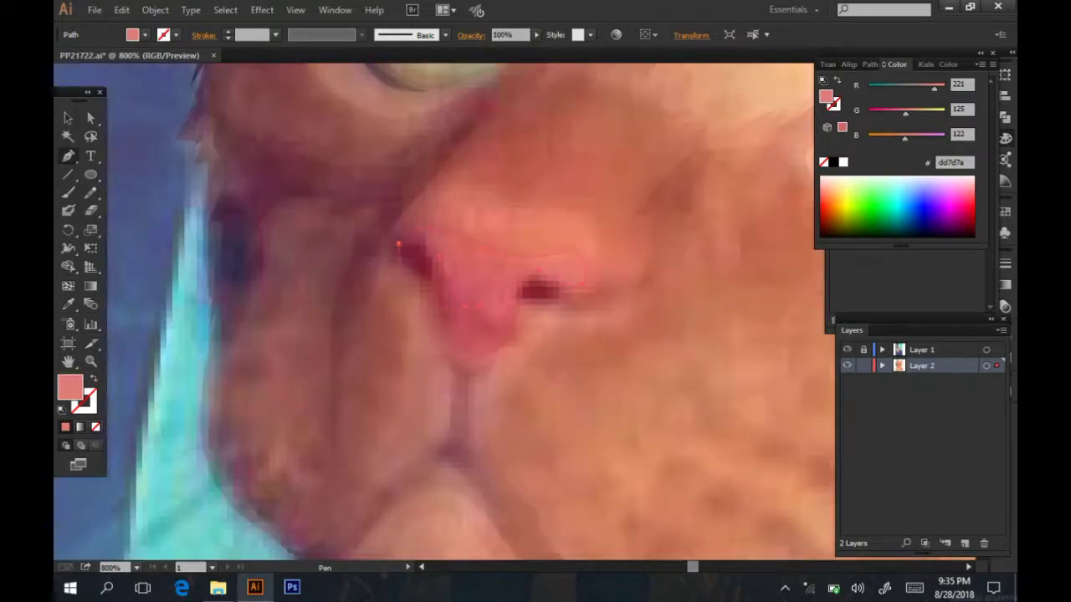
- Trace the left nostril and fill it dark red 994442
click(435, 289)
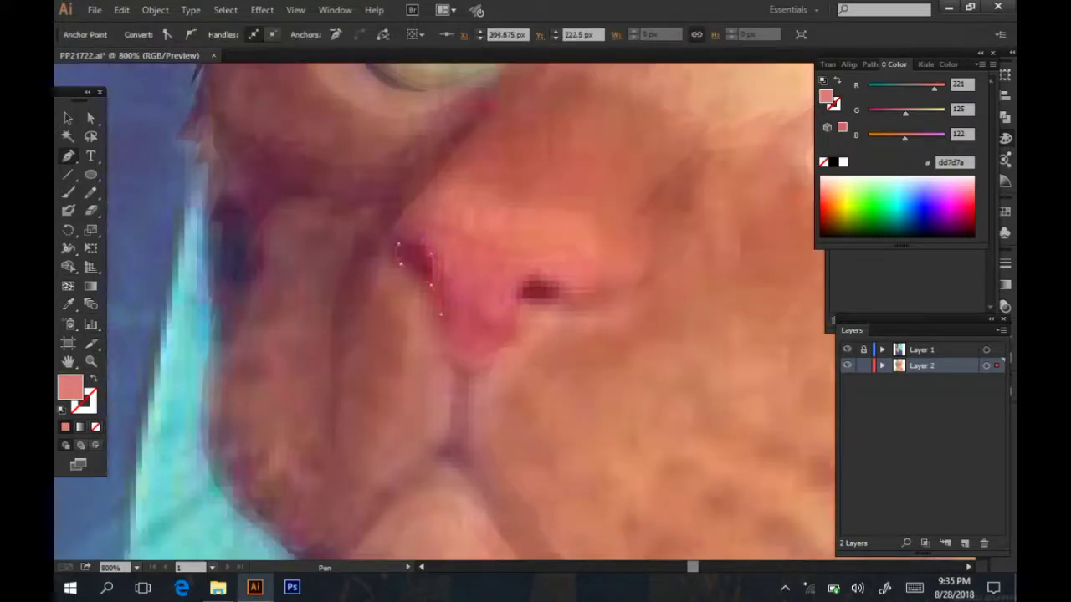
click(847, 350)
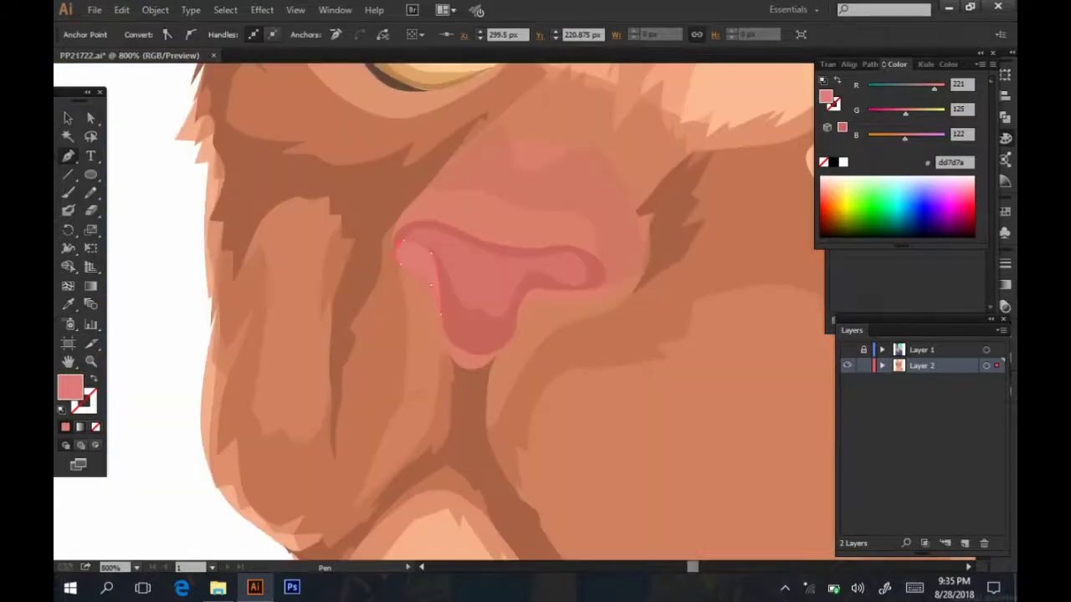
click(68, 303)
click(481, 330)
double_click(69, 385)
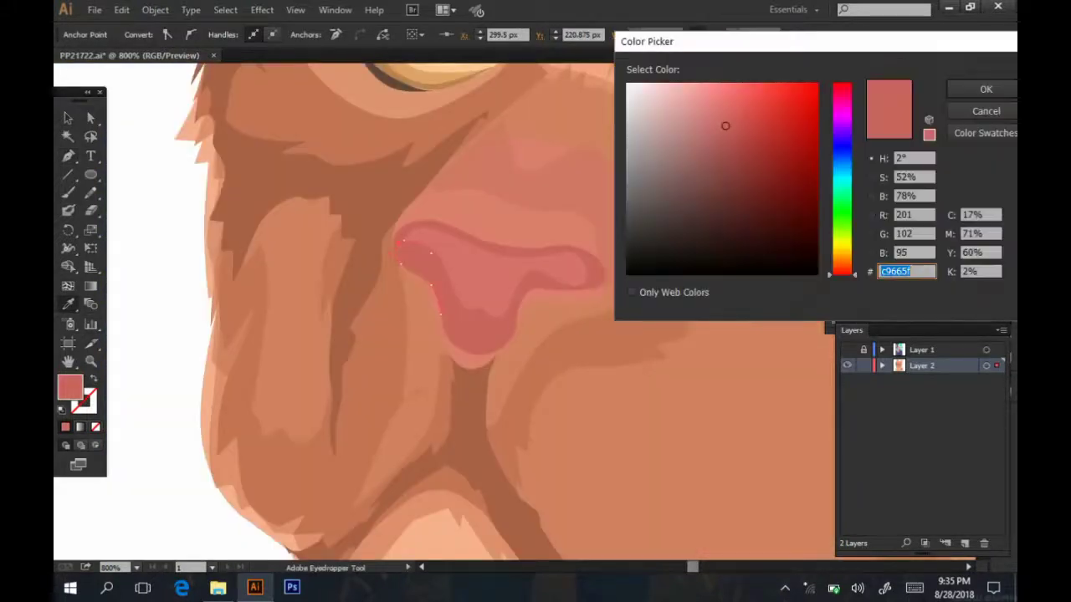
text(bc4d4a)
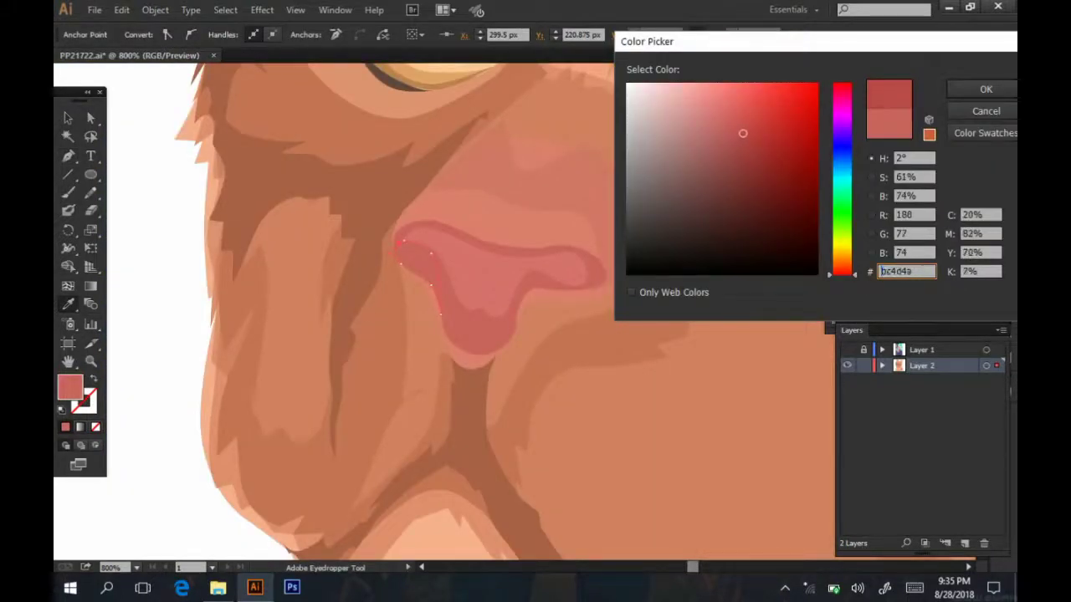
text(d4d4b994442)
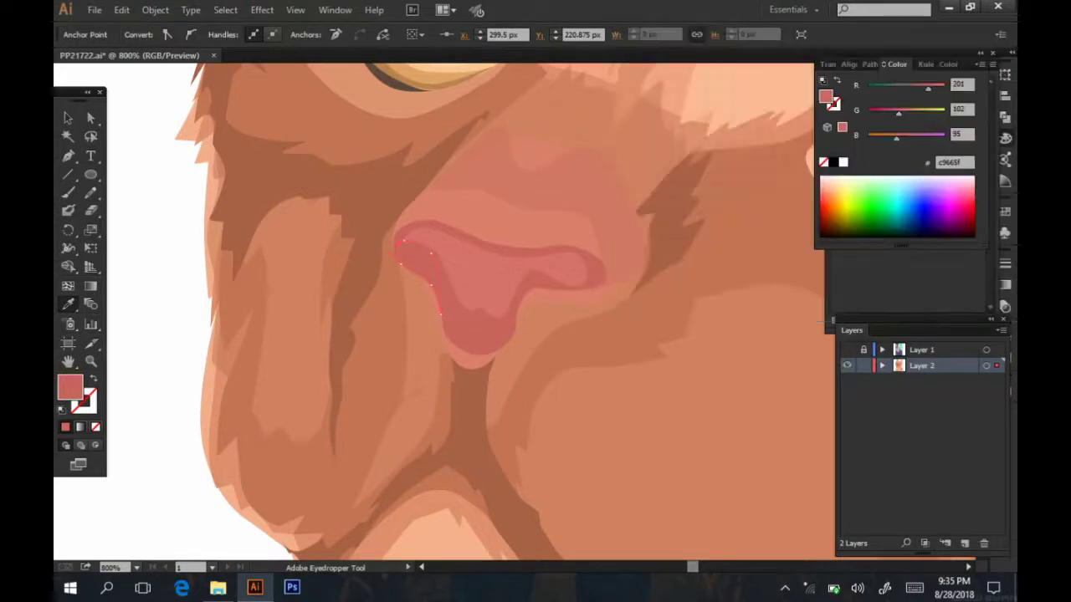
key(Return)
- Trace the right nostril over the reference photo
click(847, 350)
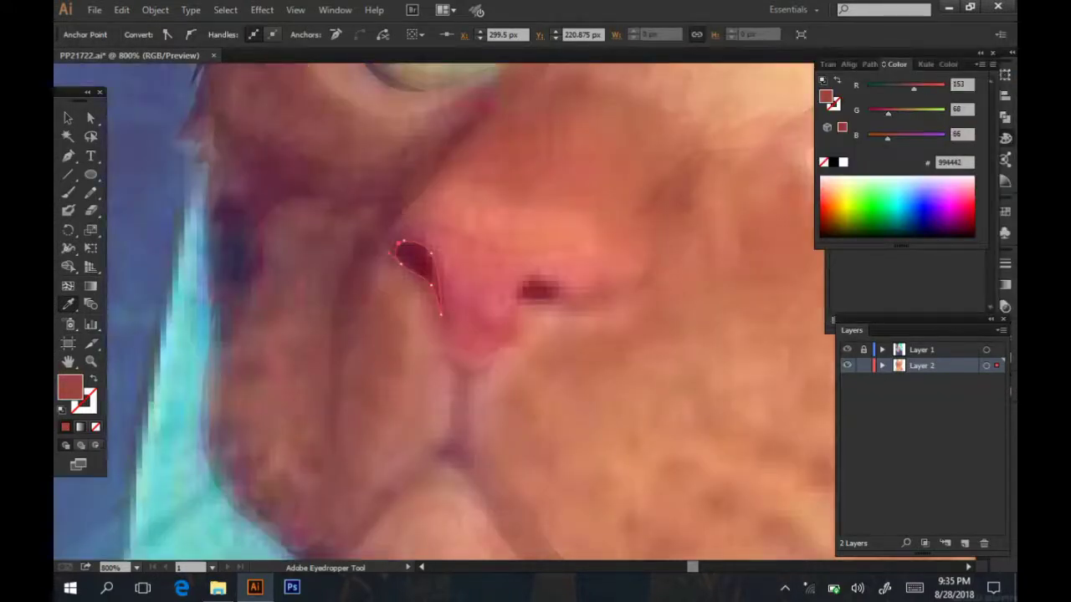
key(p)
key(ctrl+shift+a)
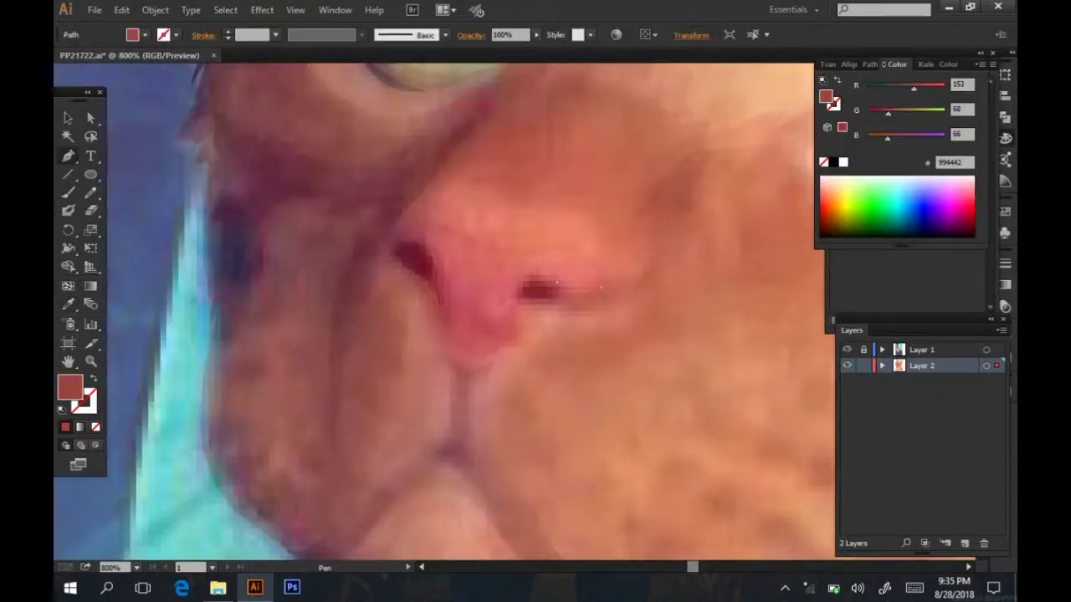
click(517, 288)
click(510, 331)
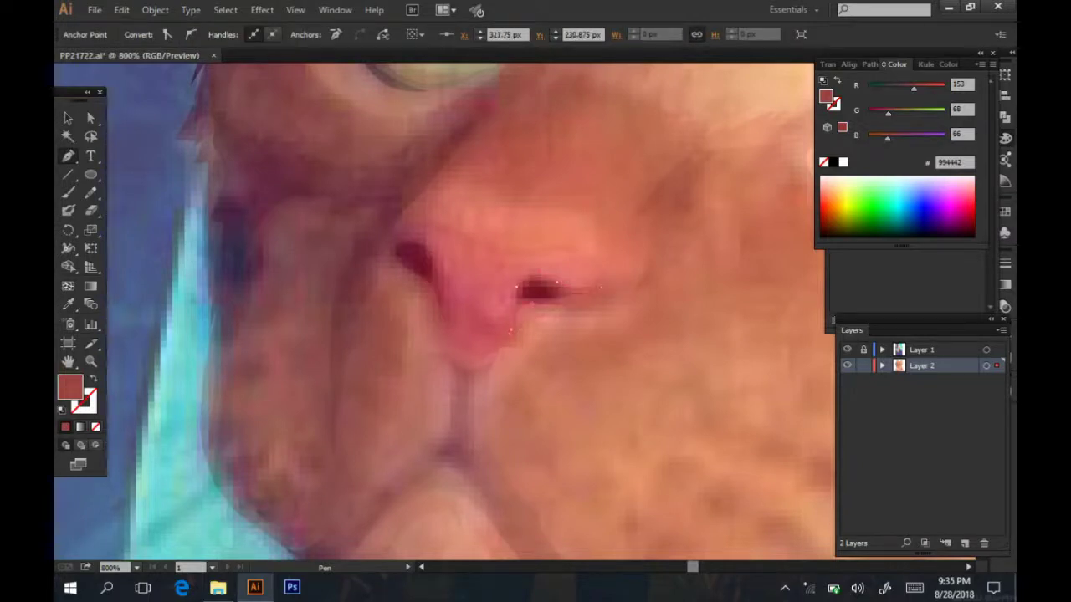
click(846, 350)
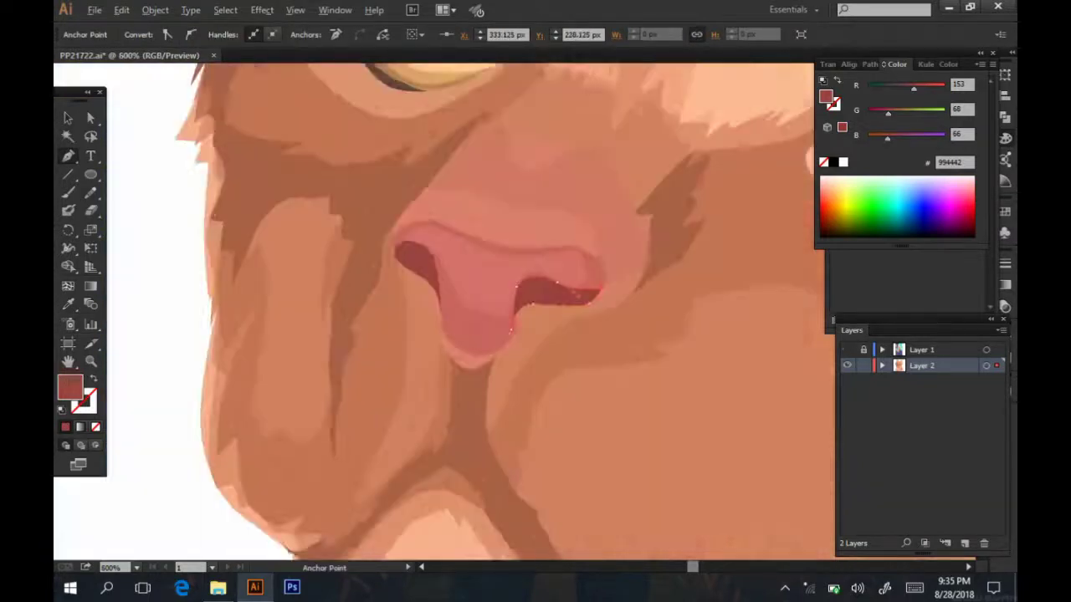
key(ctrl+minus)
key(ctrl+minus)
key(ctrl+shift+a)
key(ctrl+minus)
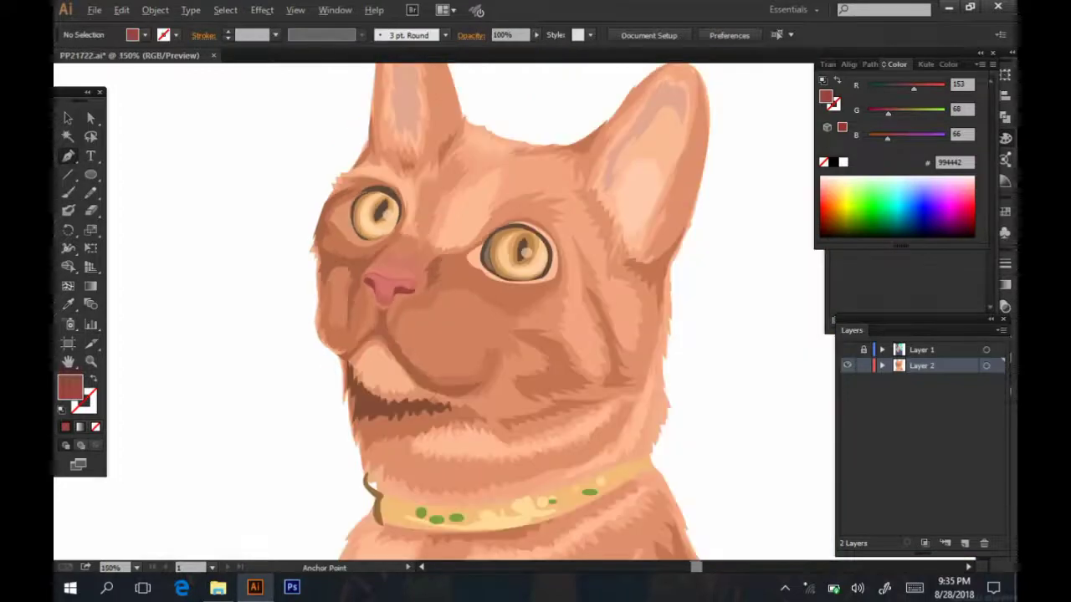
key(ctrl+minus)
key(ctrl+minus)
key(ctrl+plus)
key(ctrl+plus)
key(ctrl+plus)
key(ctrl+plus)
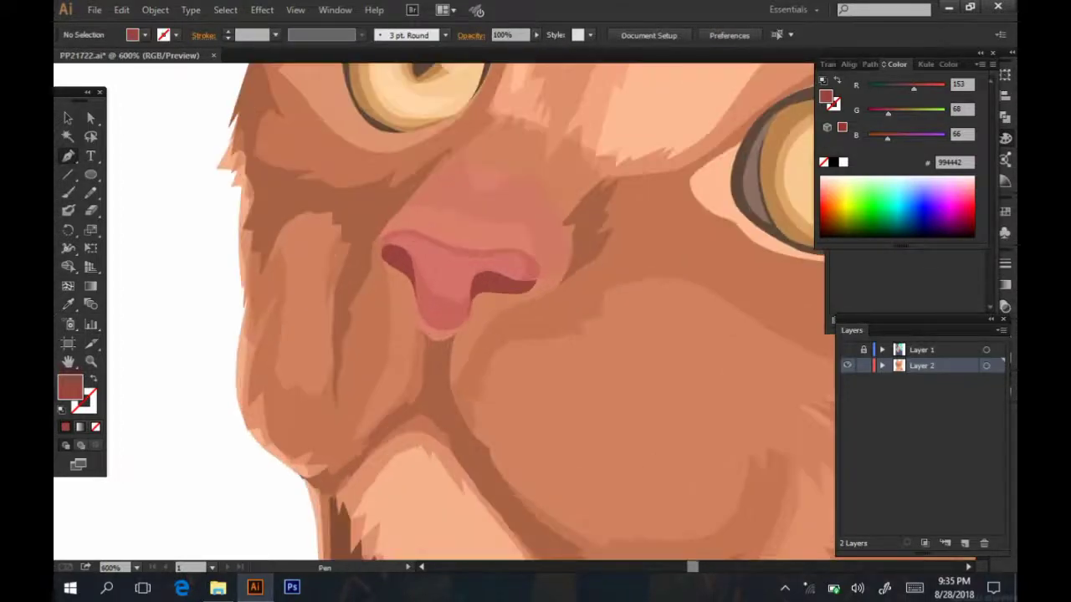
- Trace the mouth line below the nose and fill it dark brown 5e3332
click(847, 350)
click(443, 334)
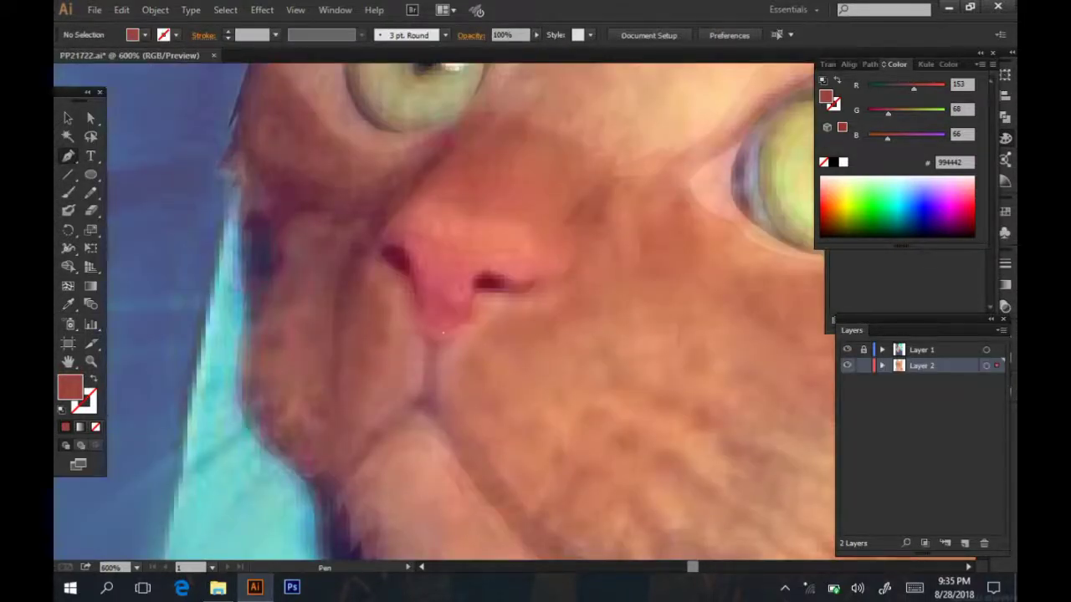
click(436, 385)
scroll(435, 351, down, 2)
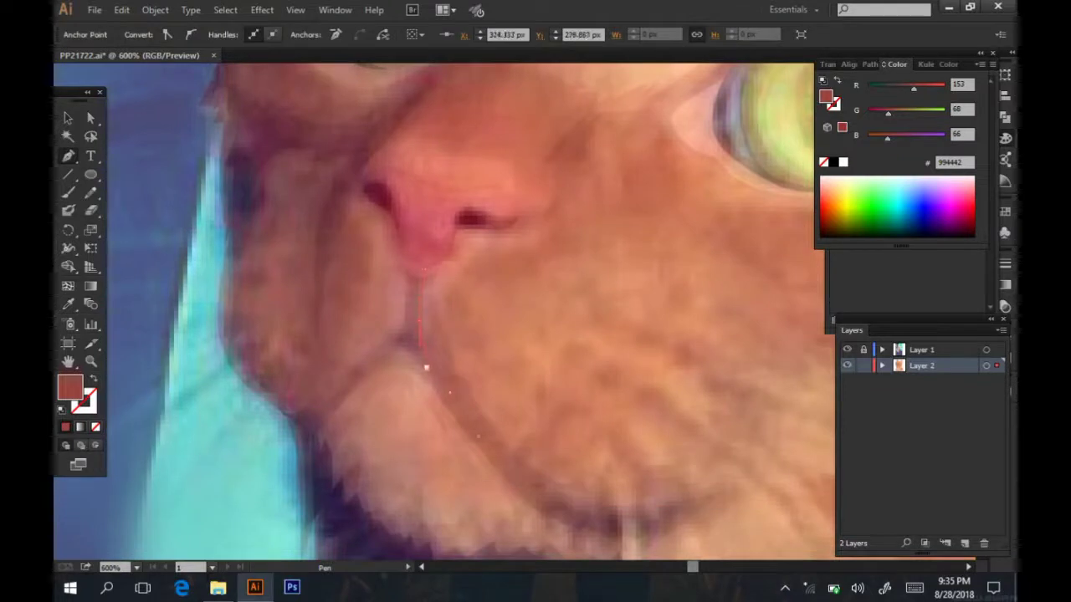
click(399, 350)
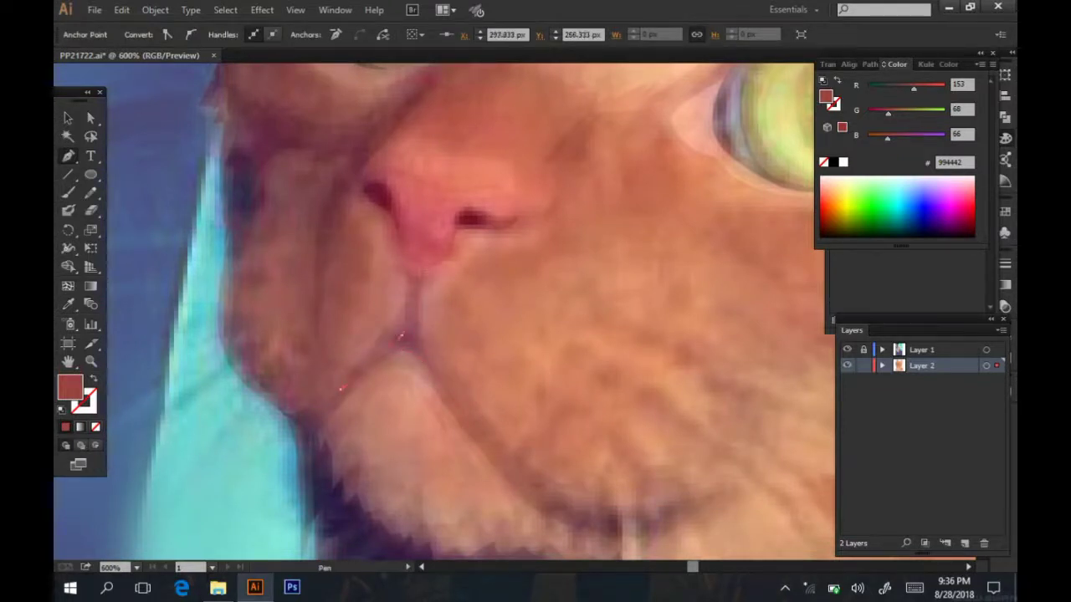
click(424, 269)
click(847, 350)
key(ctrl+minus)
double_click(69, 386)
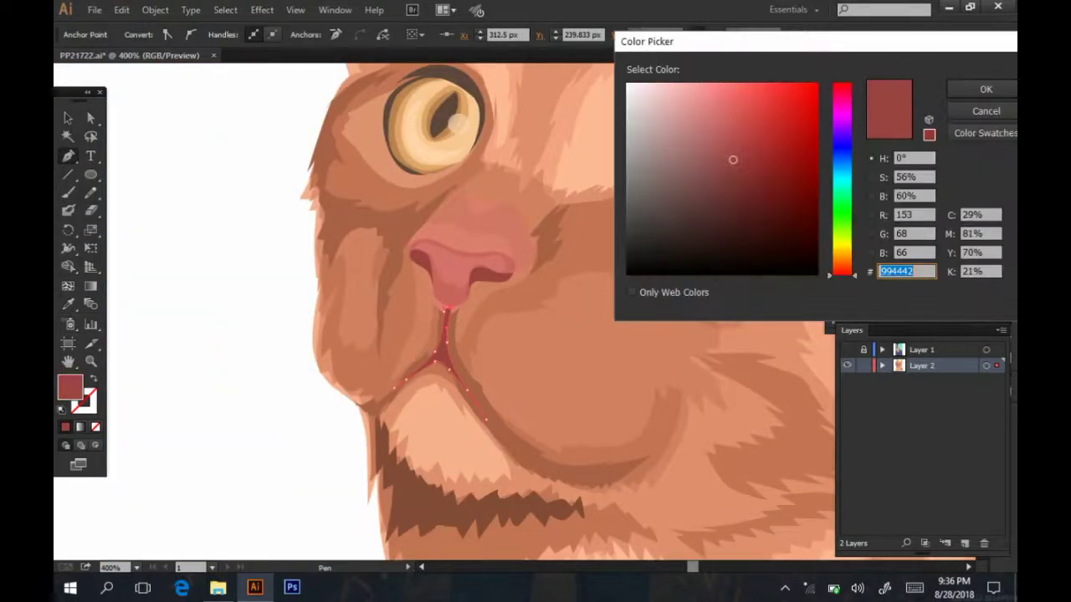
text(5e3332)
key(Return)
key(ctrl+shift+a)
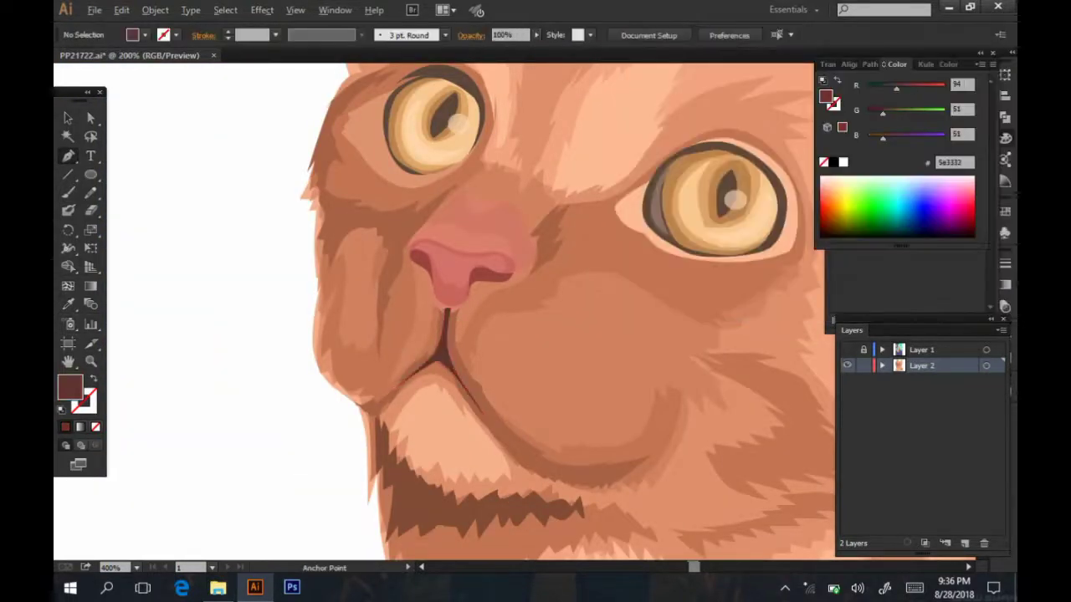
key(ctrl+minus)
key(ctrl+minus)
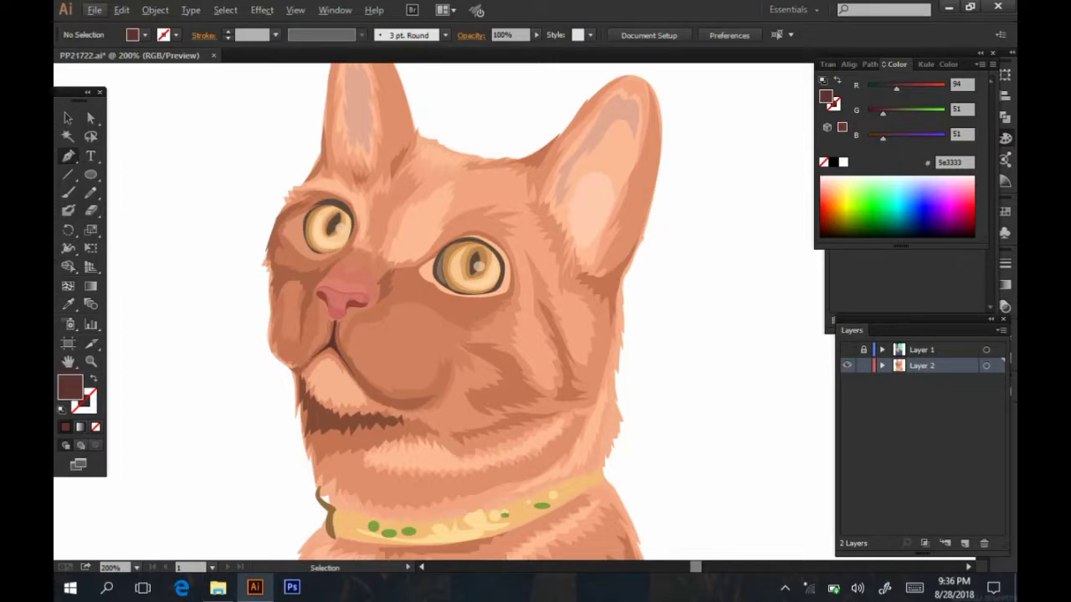
- Trace the muzzle patch outline below the nose
key(ctrl+minus)
key(ctrl+minus)
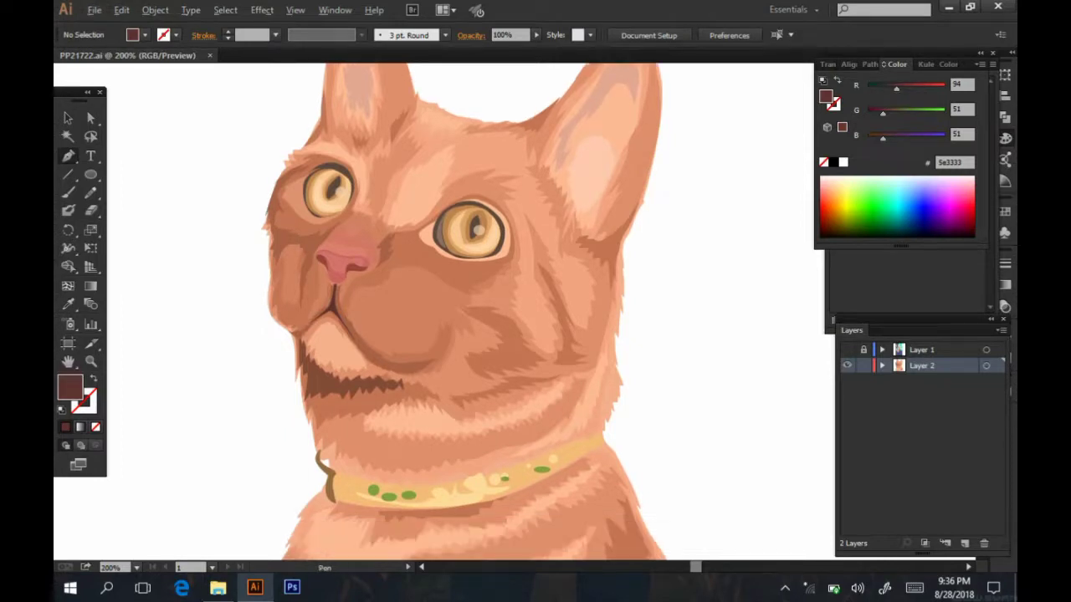
scroll(392, 251, up, 2)
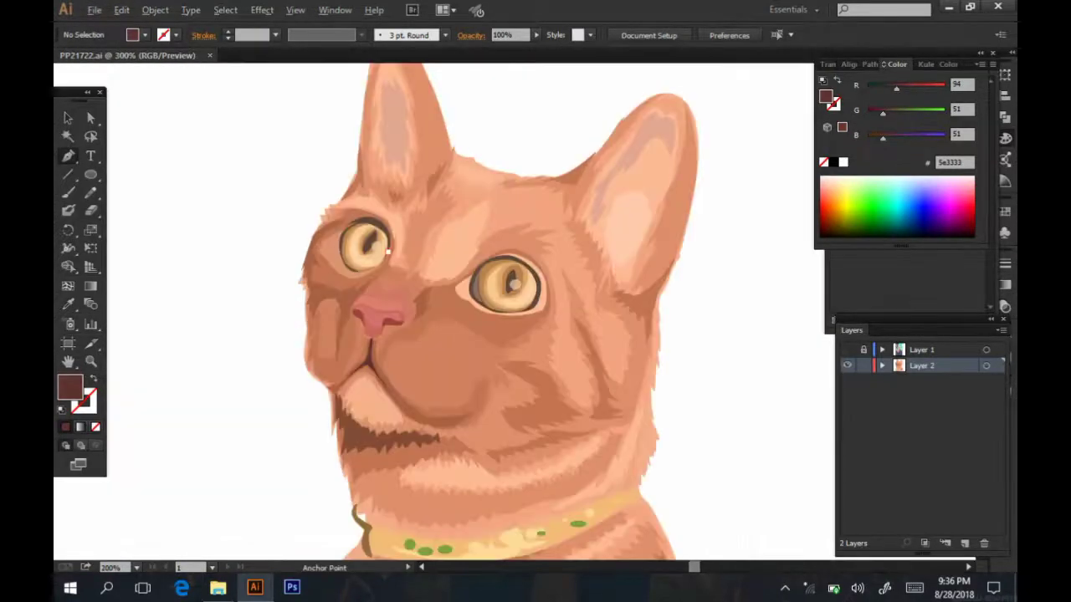
scroll(385, 260, down, 2)
scroll(387, 280, up, 2)
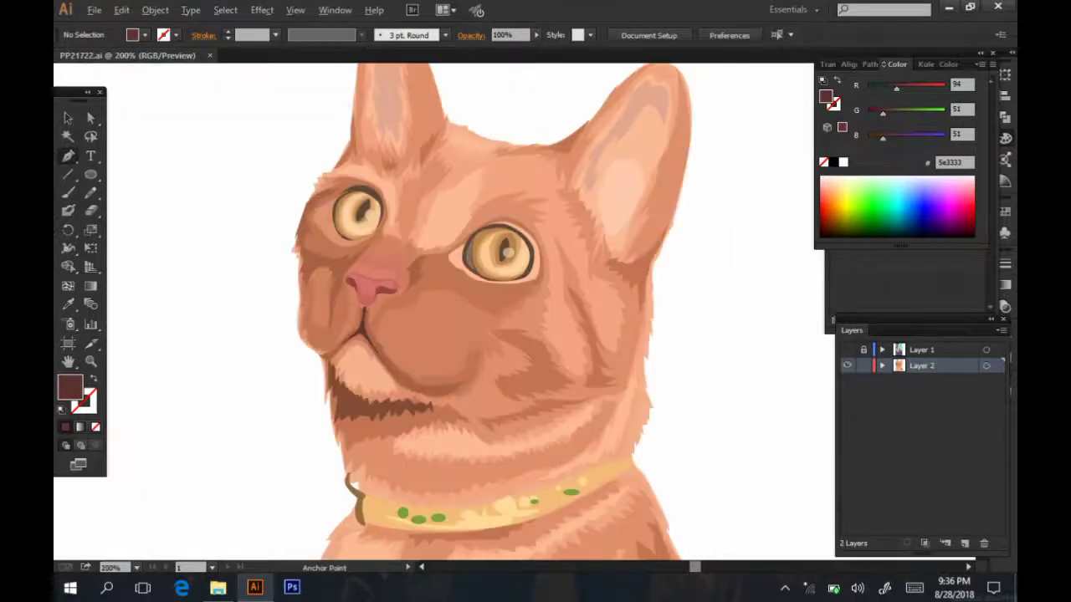
scroll(387, 280, up, 1)
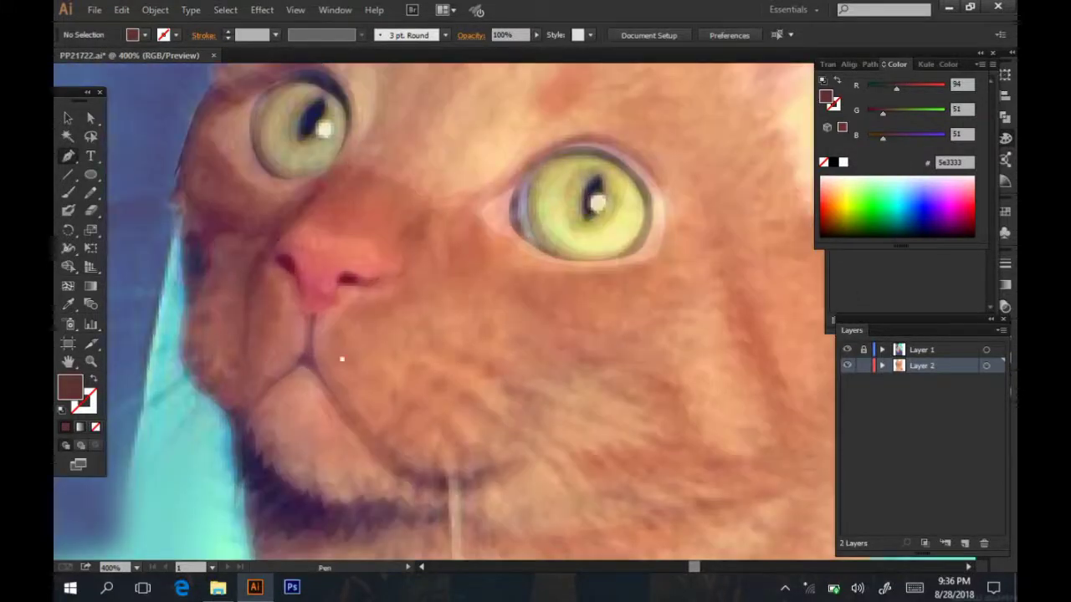
click(356, 362)
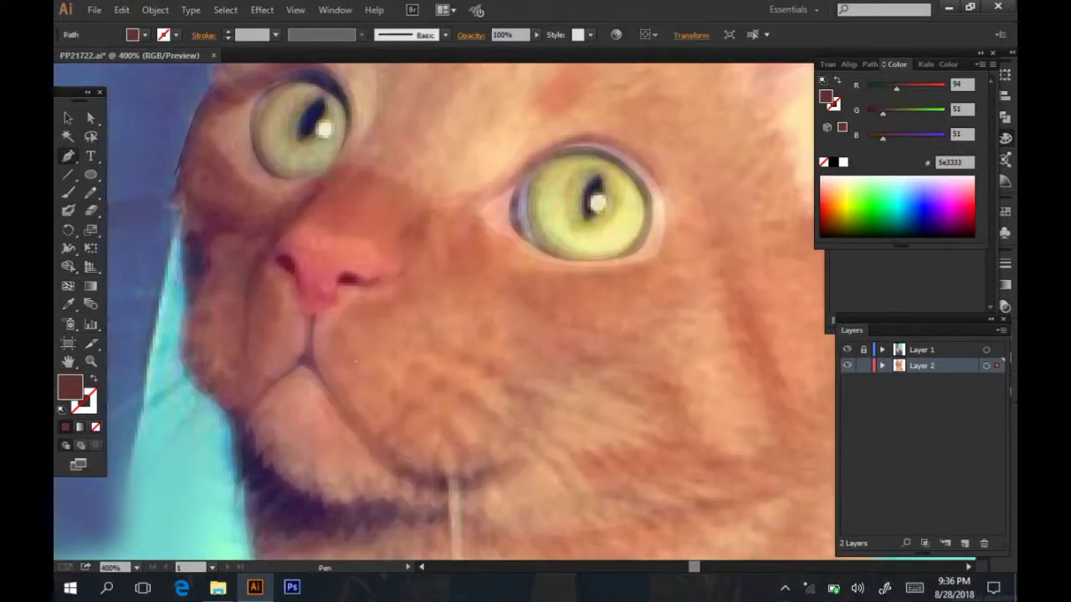
click(410, 442)
click(466, 447)
click(502, 419)
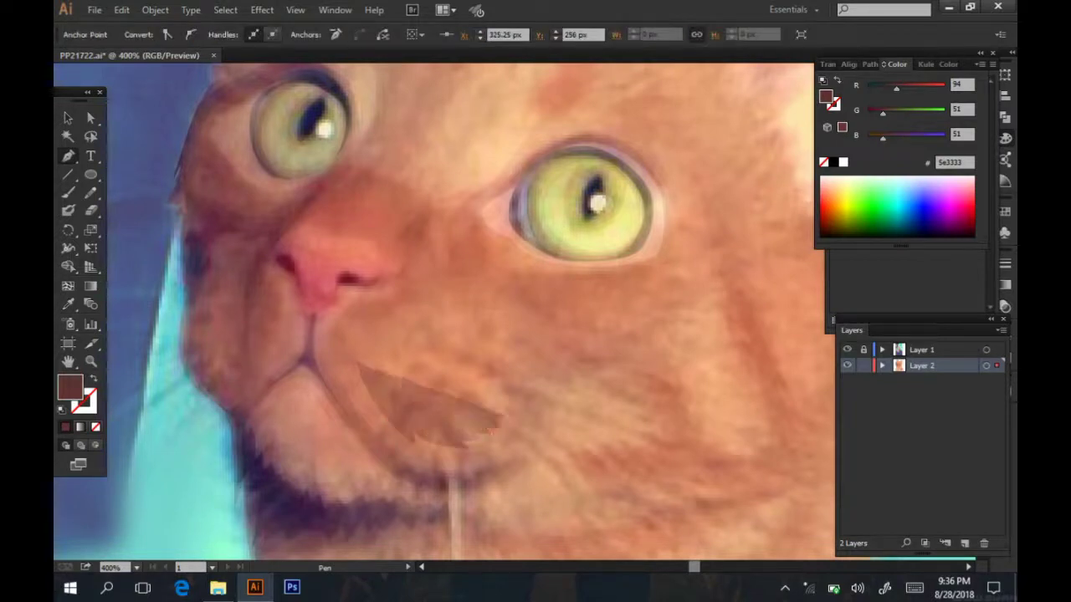
click(508, 383)
click(357, 363)
click(494, 311)
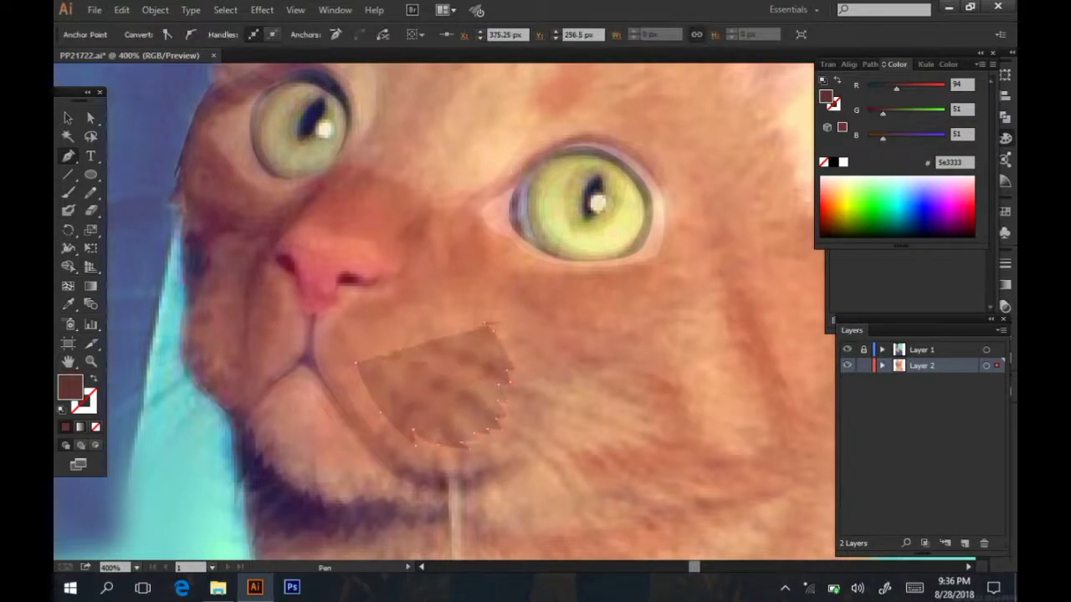
click(456, 303)
click(369, 360)
click(412, 330)
click(361, 354)
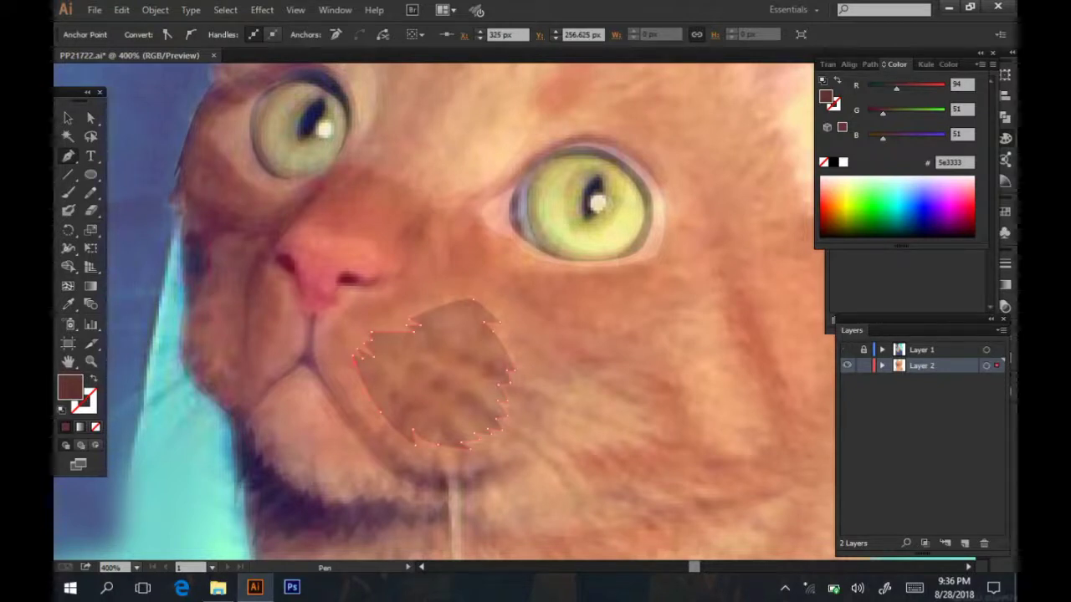
- Eyedropper light peach onto the muzzle, set 56% opacity, and show the photo
key(ctrl+shift+w)
key(i)
click(544, 276)
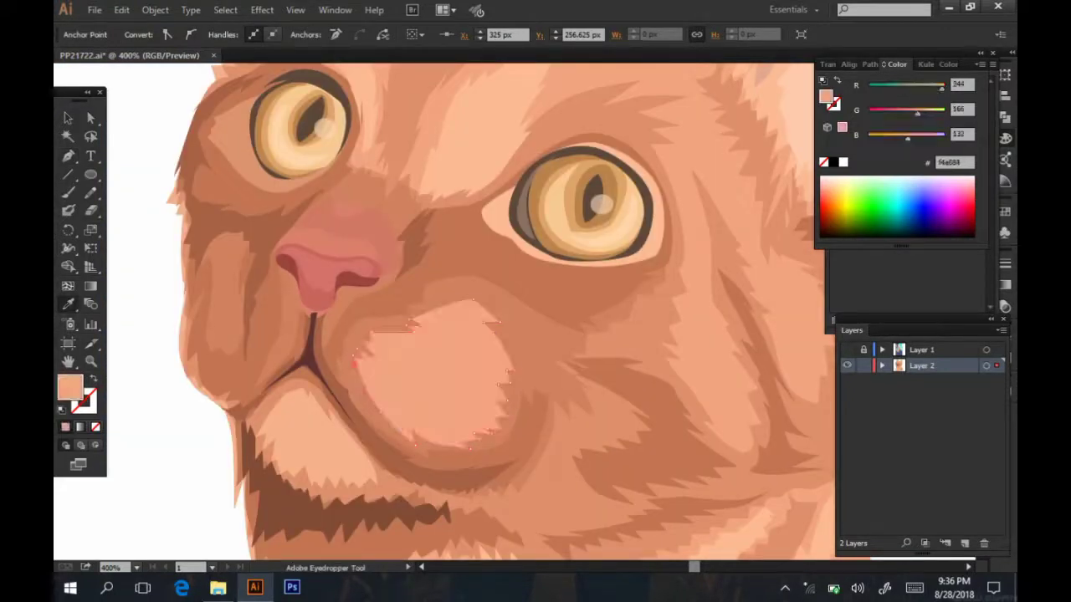
key(5)
key(6)
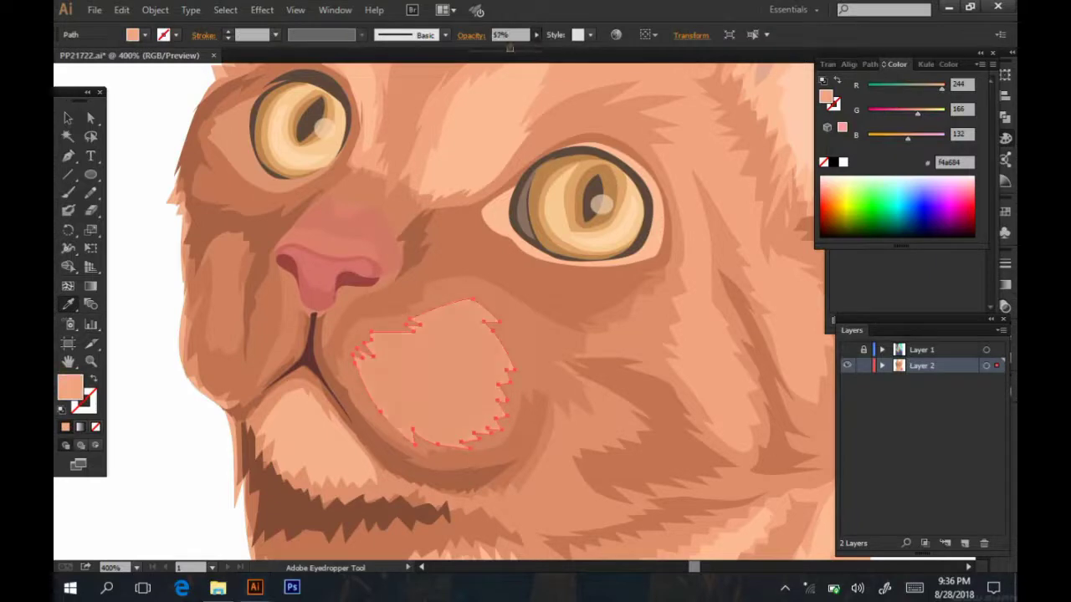
key(ctrl+shift+a)
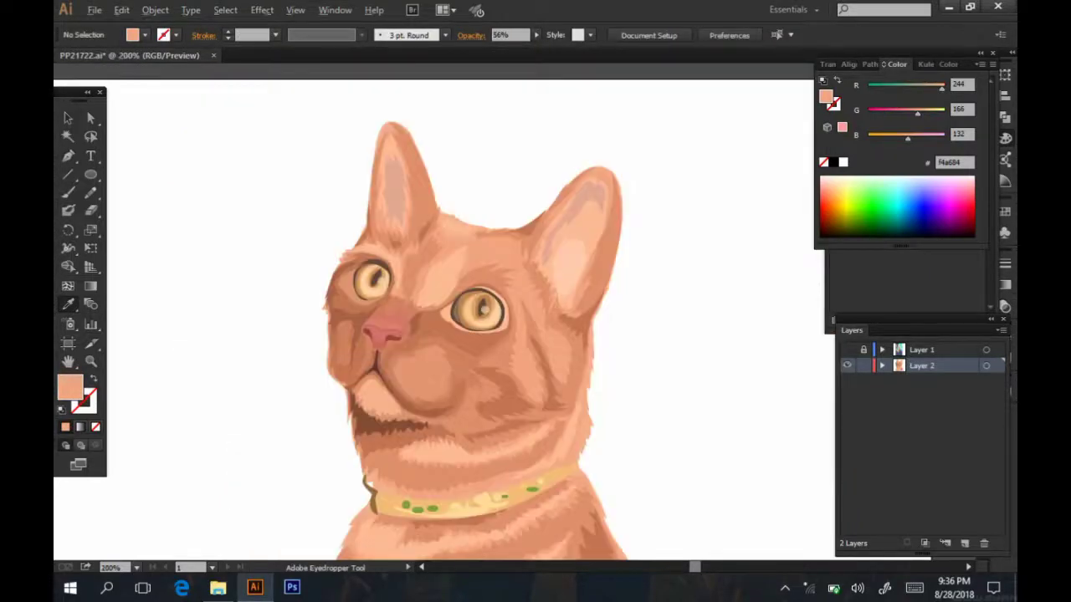
key(ctrl+equal)
key(ctrl+equal)
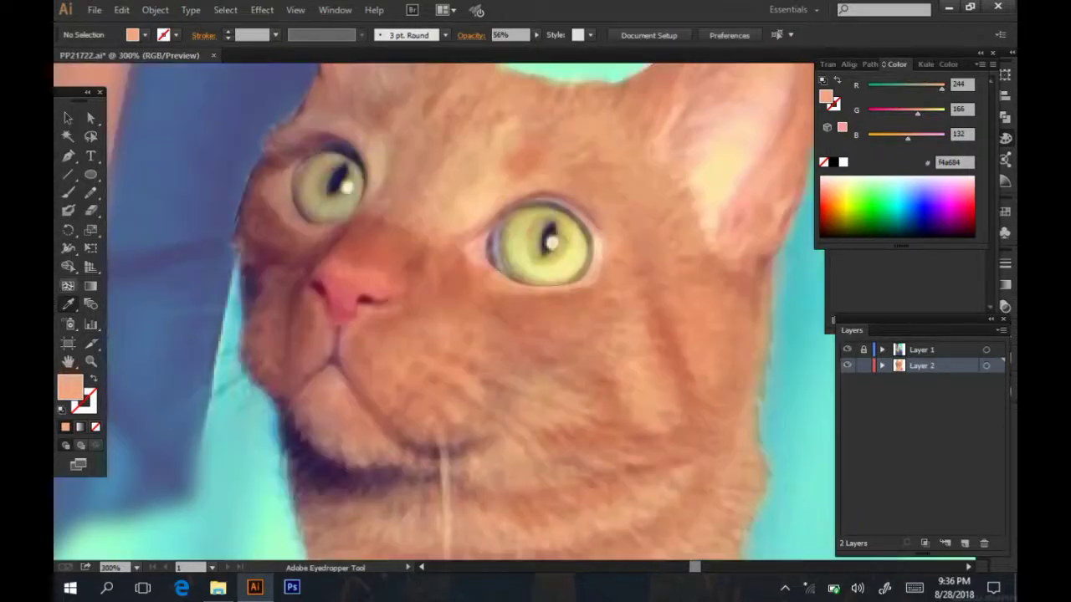
- Draw a whisker stripe on the muzzle and eyedropper brown a86248 onto it
key(p)
click(421, 394)
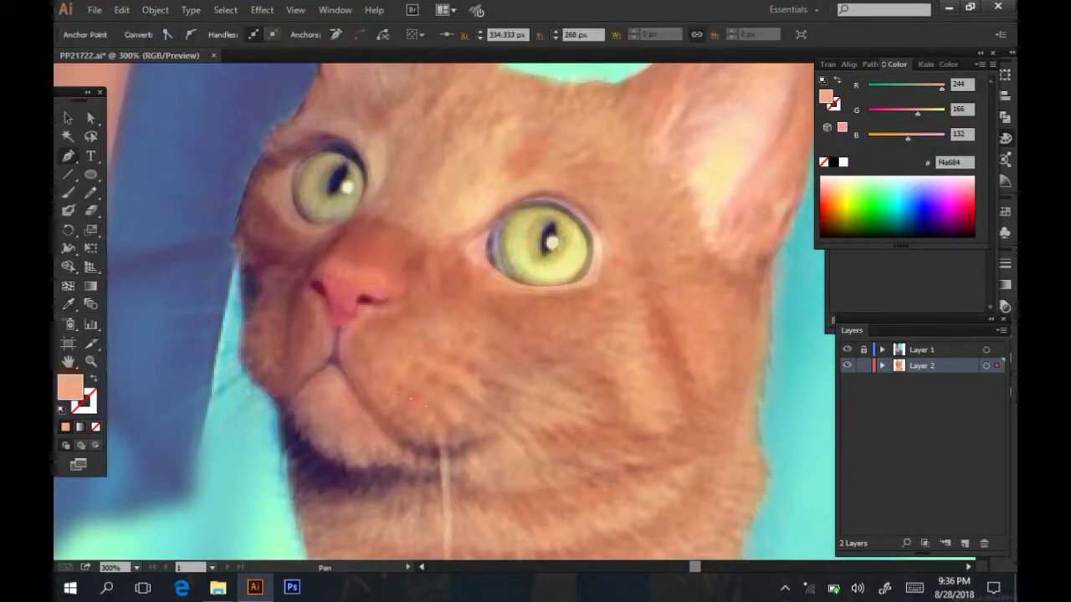
click(410, 388)
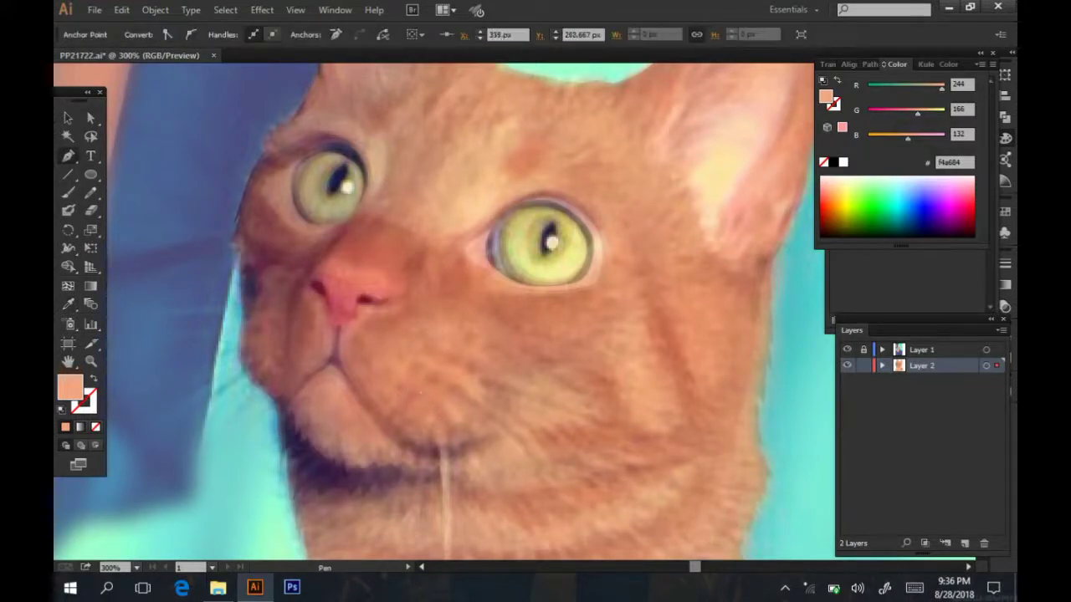
click(847, 349)
key(i)
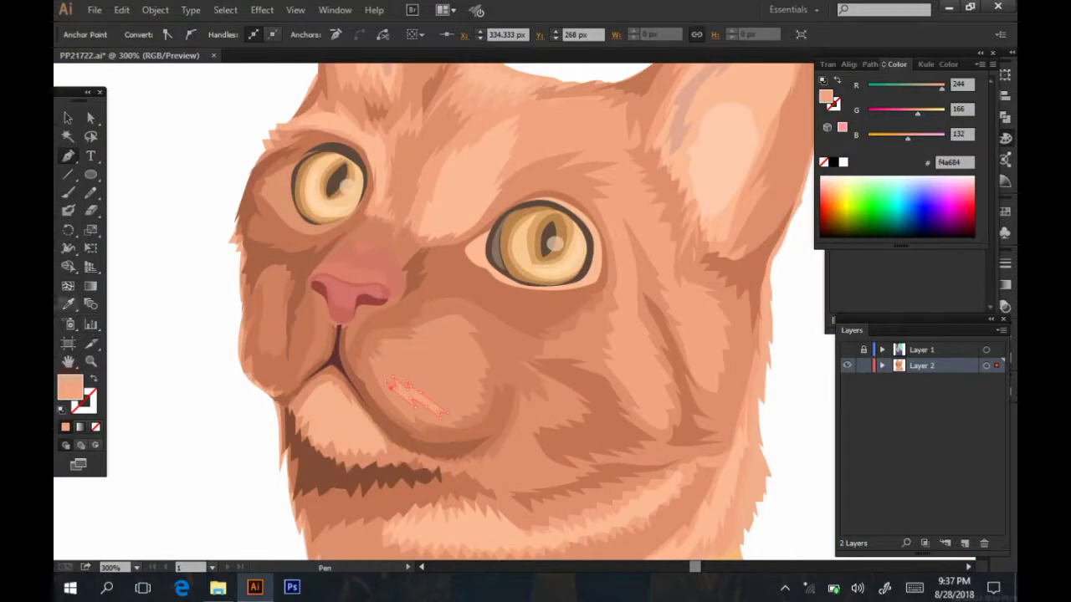
click(376, 418)
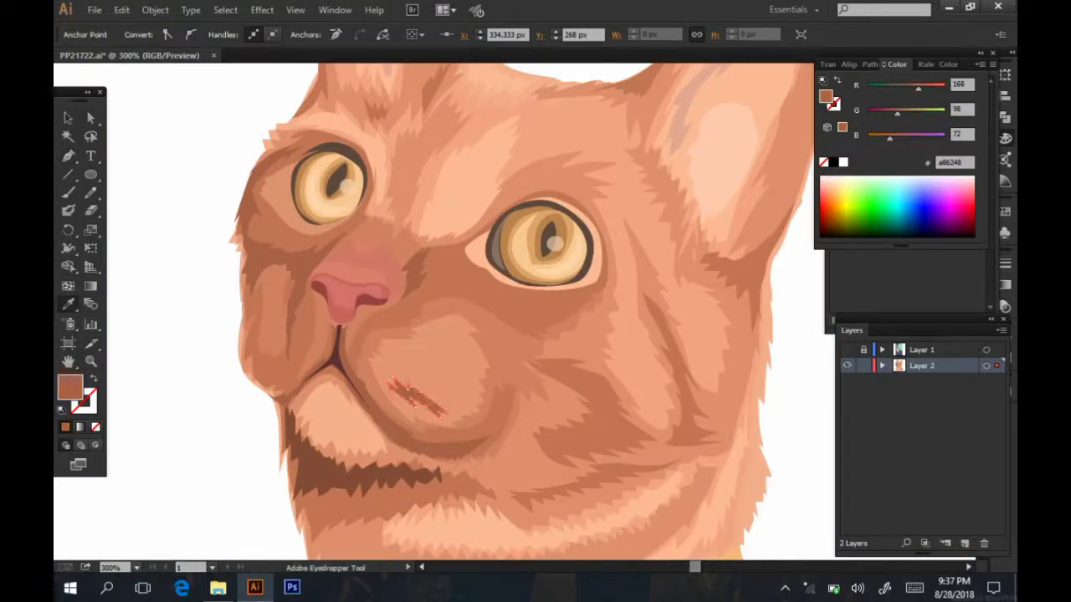
key(p)
click(847, 350)
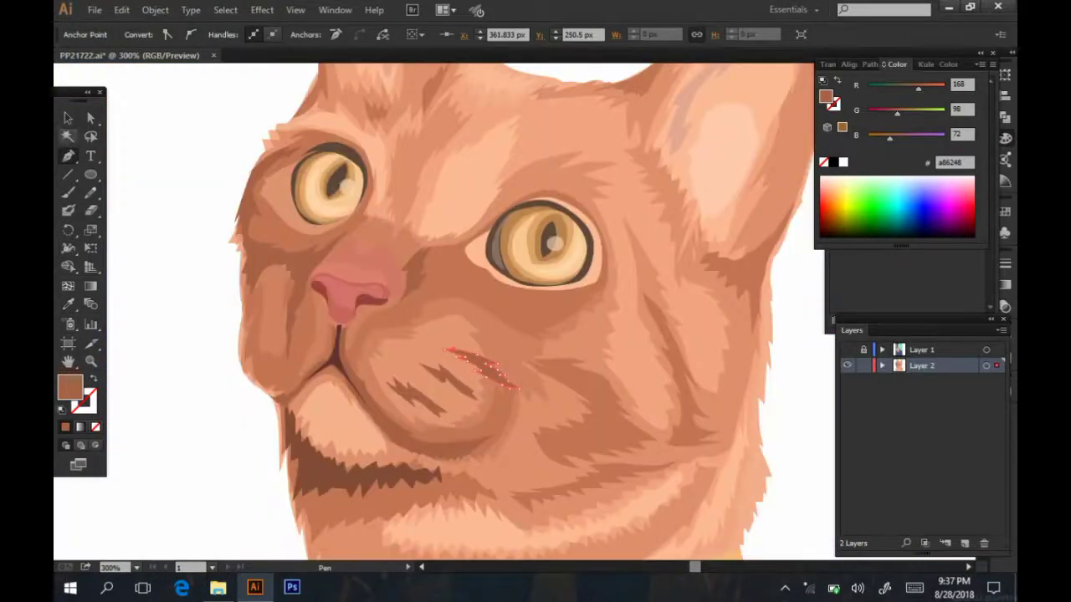
- Select all the whisker stripes and set their opacity to 50%
click(68, 118)
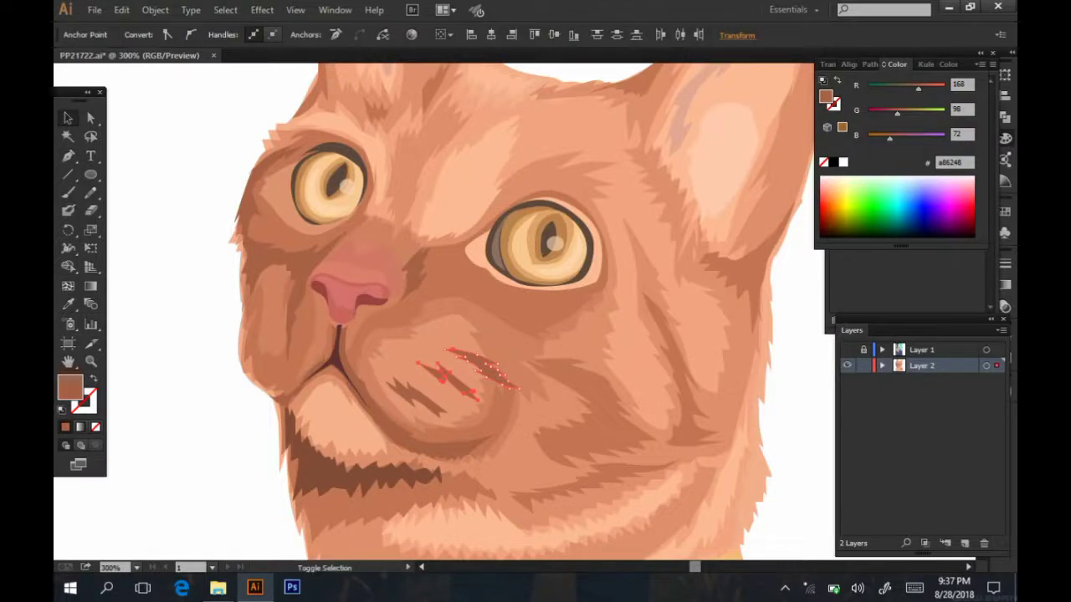
shift+click(410, 389)
click(510, 35)
text(50)
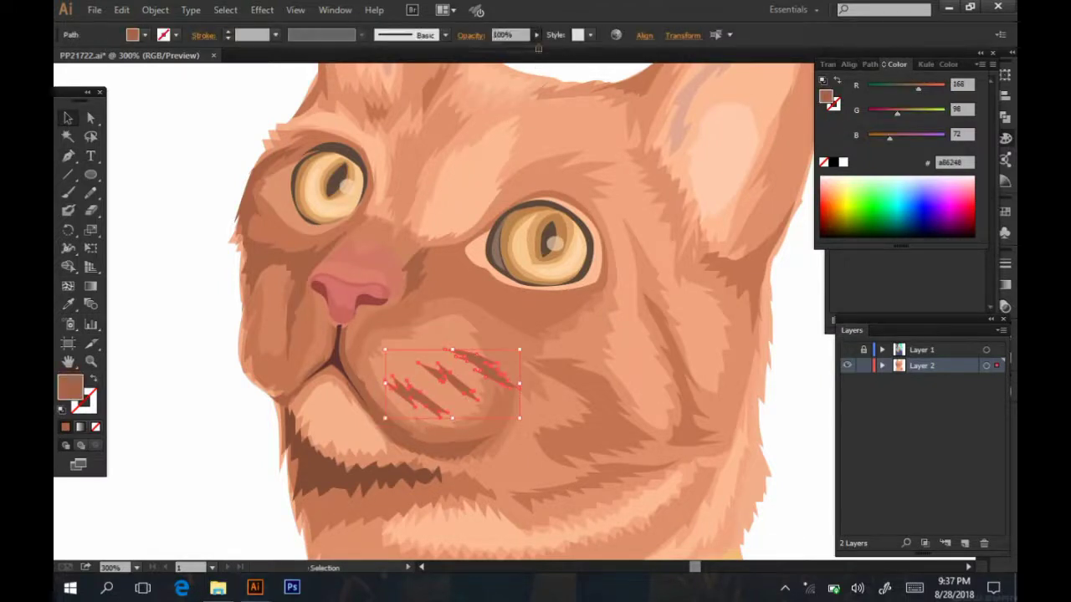
key(Return)
key(ctrl+shift+a)
key(ctrl+minus)
key(ctrl+minus)
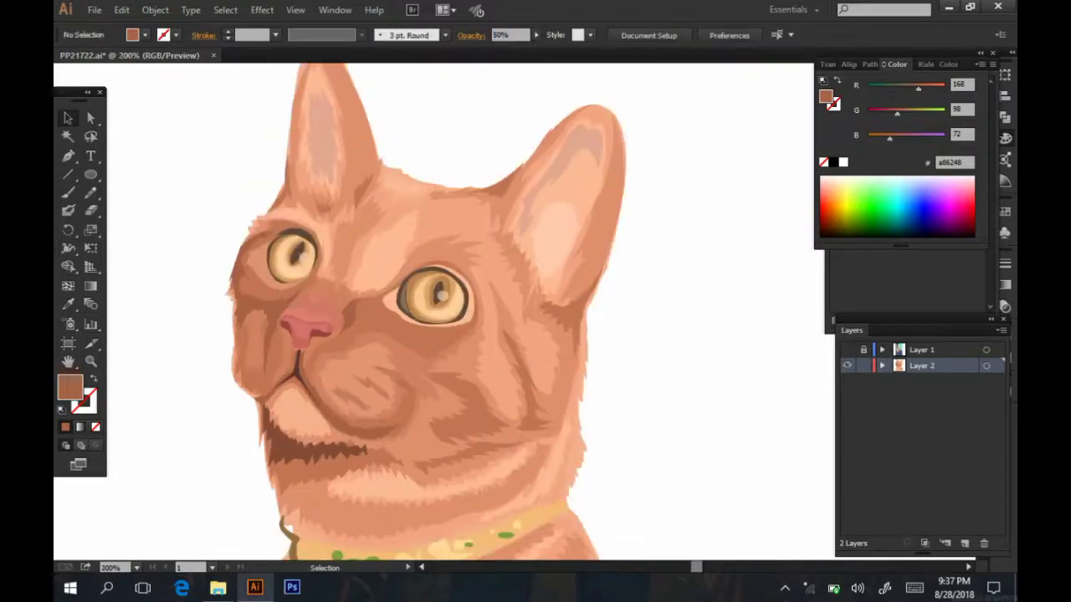
key(ctrl+plus)
key(ctrl+minus)
key(ctrl+minus)
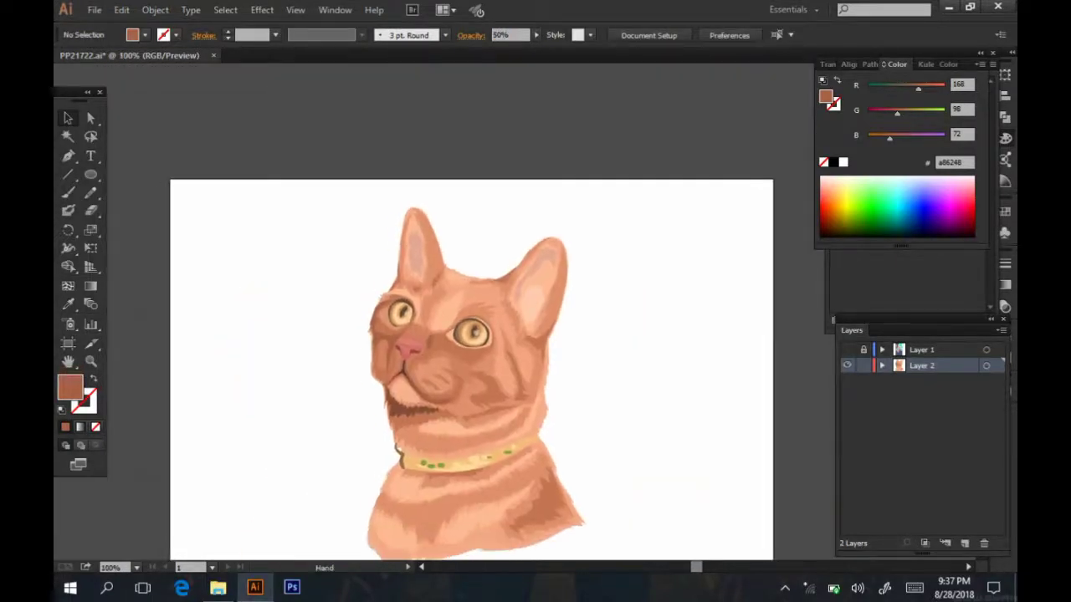
- Draw a small ellipse dot on the muzzle and fill it brown #935644
key(ctrl+plus)
key(ctrl+plus)
key(ctrl+plus)
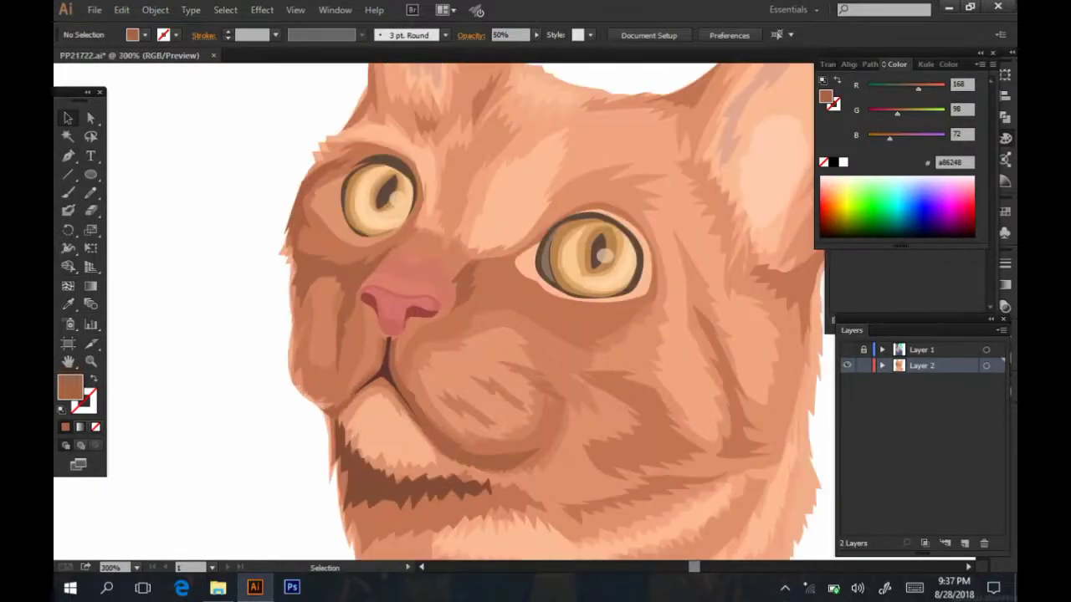
click(846, 349)
key(l)
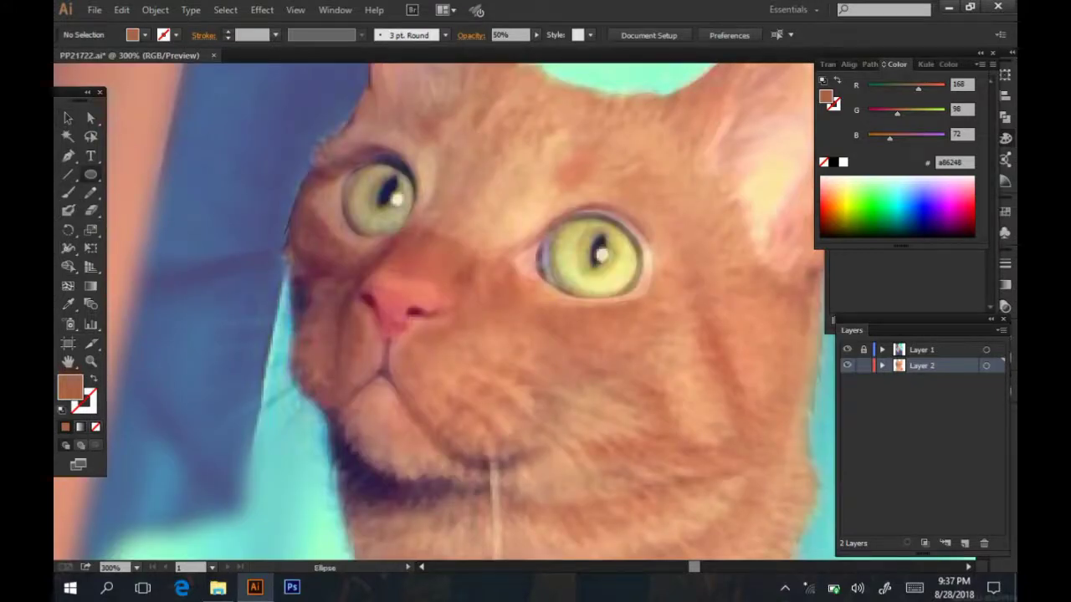
drag(443, 395, 452, 405)
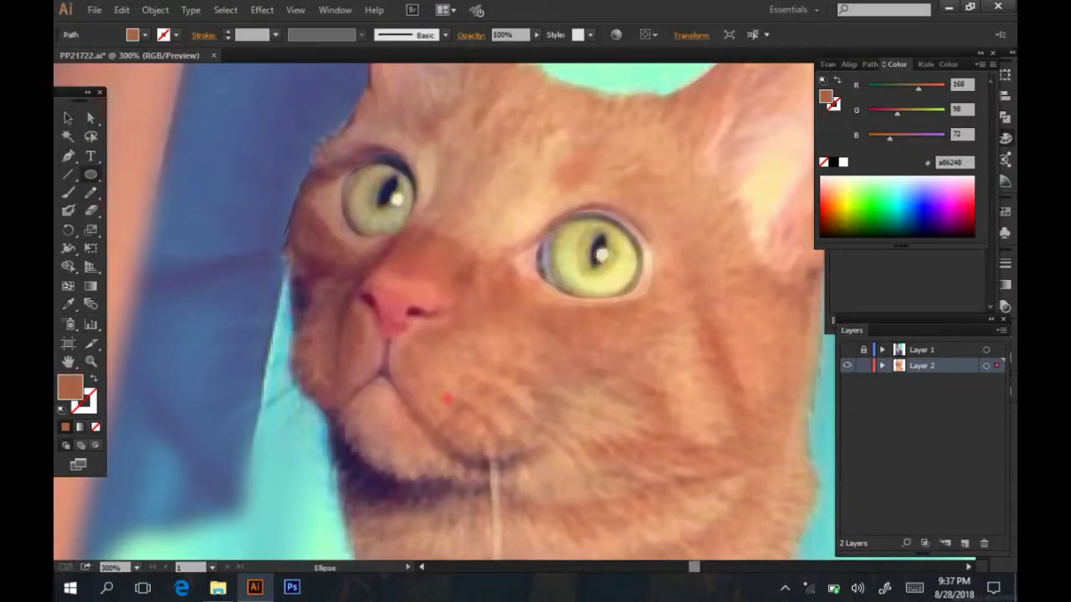
key(ctrl+shift+w)
key(ctrl+shift+a)
key(ctrl+plus)
key(ctrl+plus)
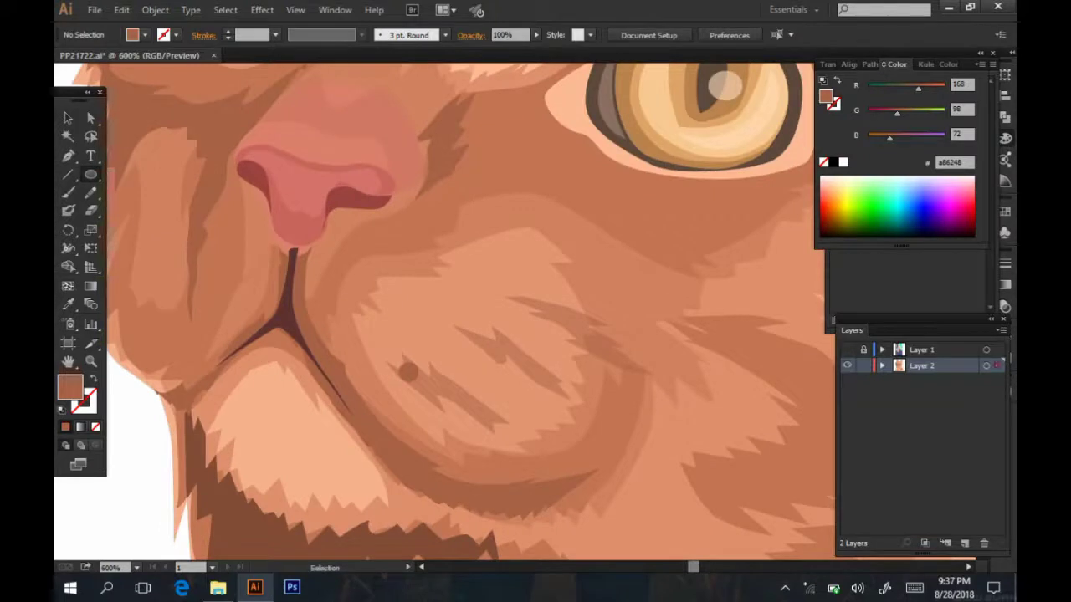
key(ctrl+z)
double_click(69, 387)
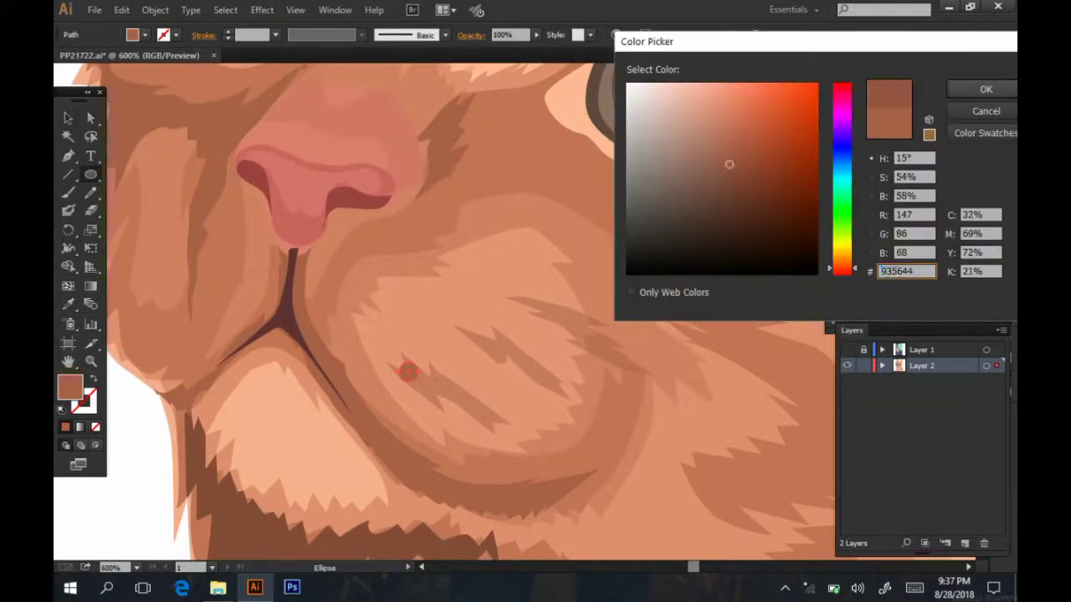
key(Return)
- Alt-drag copies of the brown dot across the muzzle and group the whisker-pad dots
key(v)
key(ctrl+alt+3)
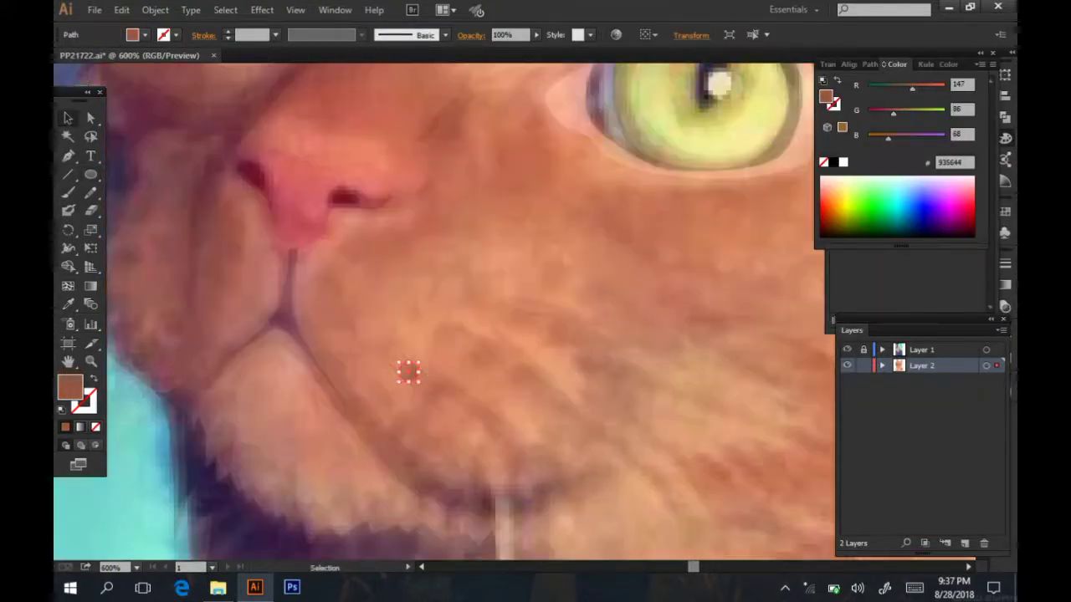
key(ctrl+shift+a)
key(ctrl+minus)
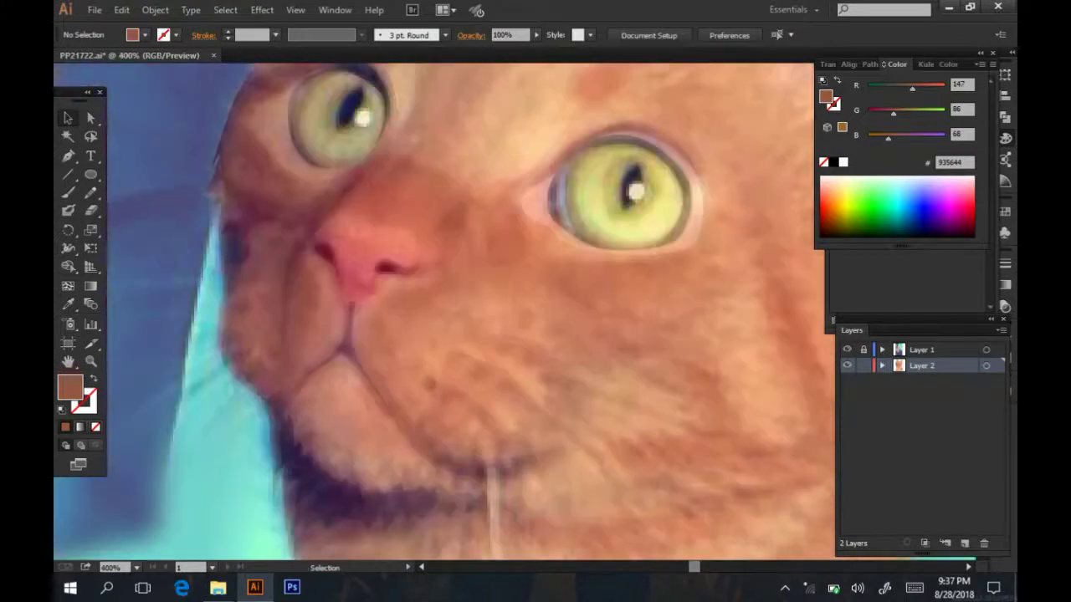
click(428, 384)
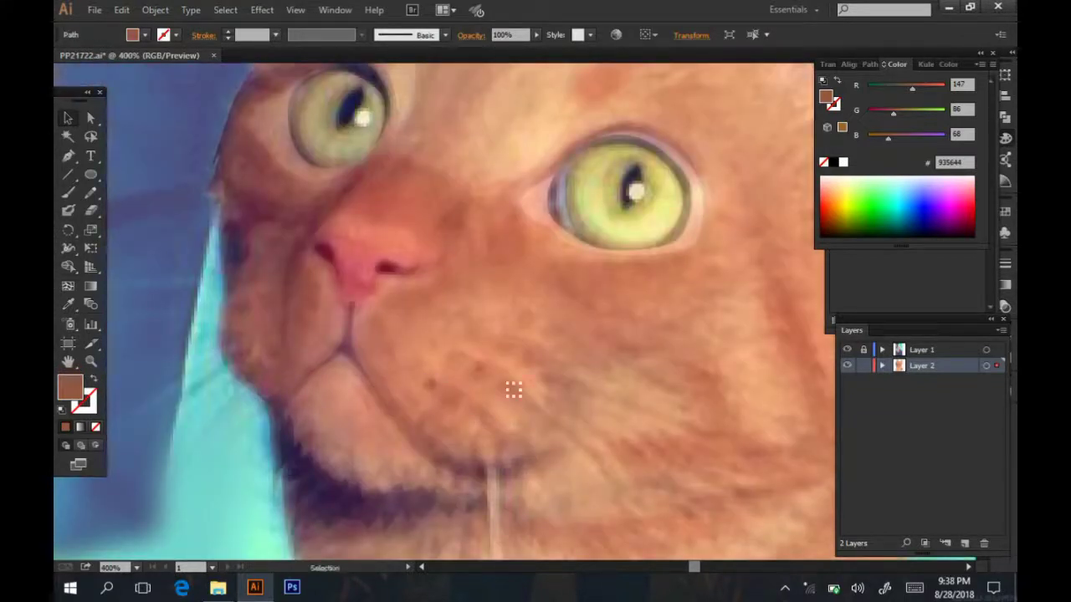
drag(530, 358, 525, 315)
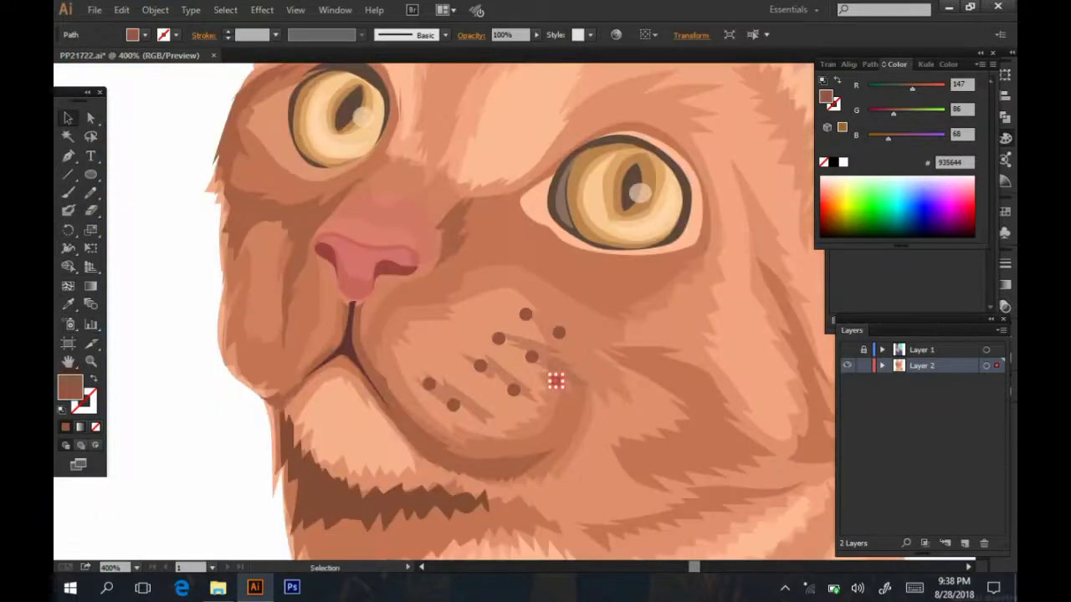
shift+click(525, 314)
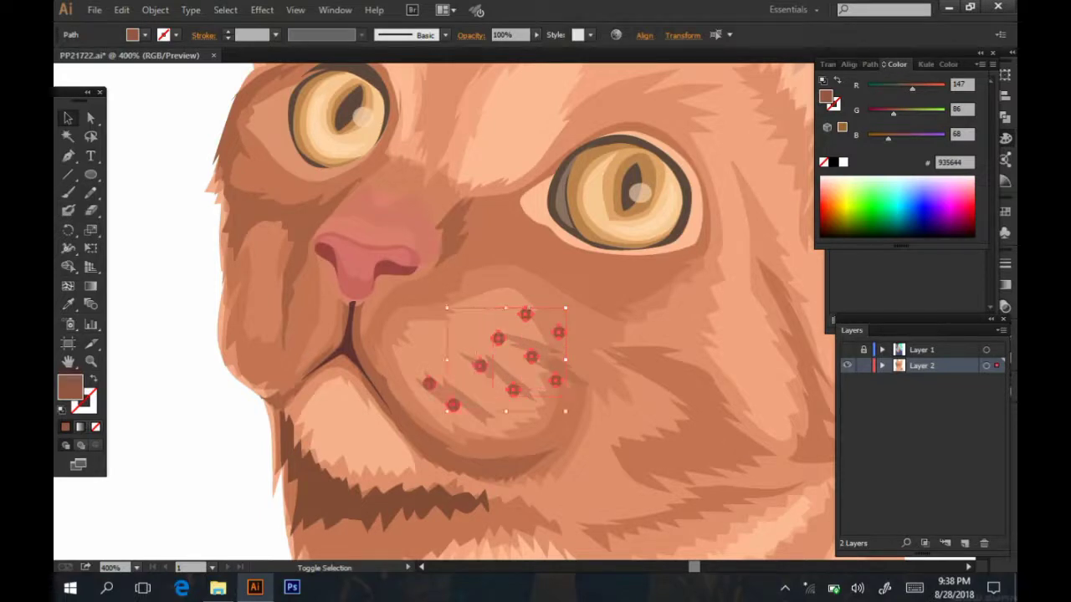
right_click(483, 144)
click(521, 215)
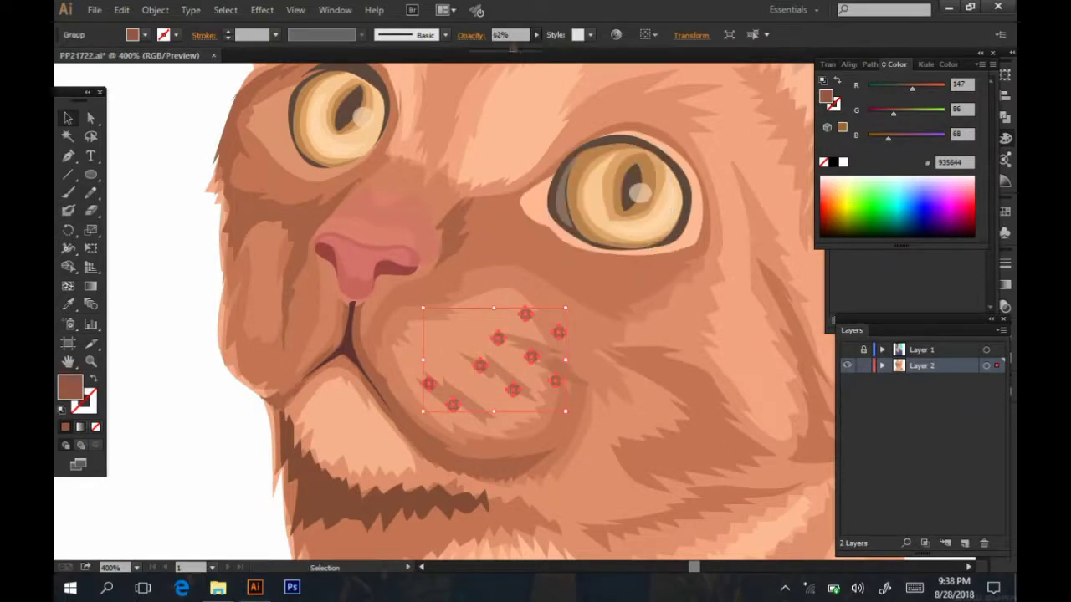
key(ctrl+shift+a)
key(ctrl+minus)
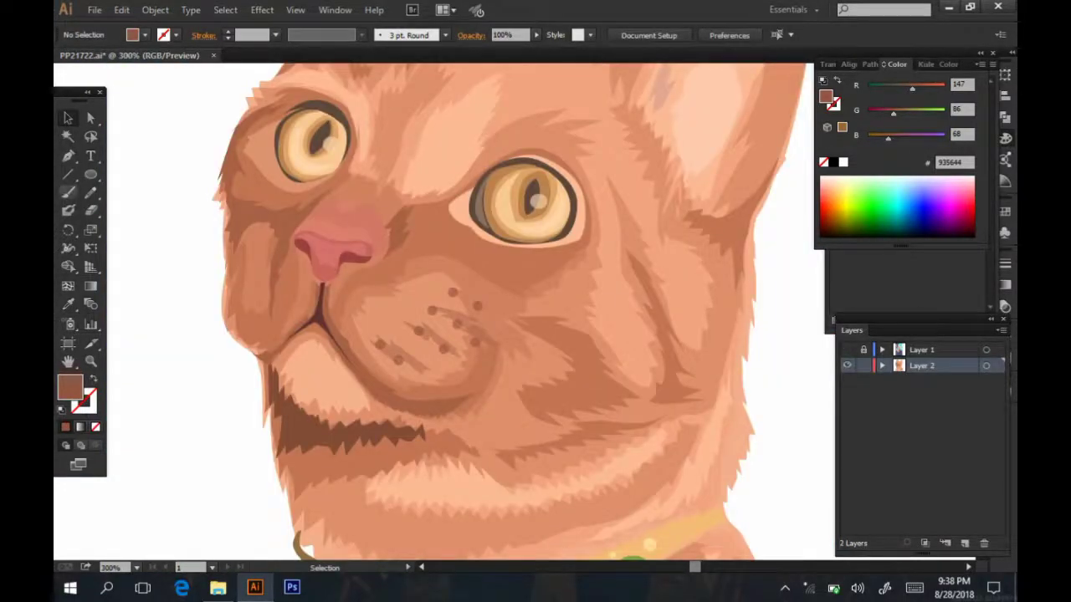
- Draw a black horizontal line with a 5 pt stroke and a tapered width profile
key(p)
double_click(69, 387)
text(000000)
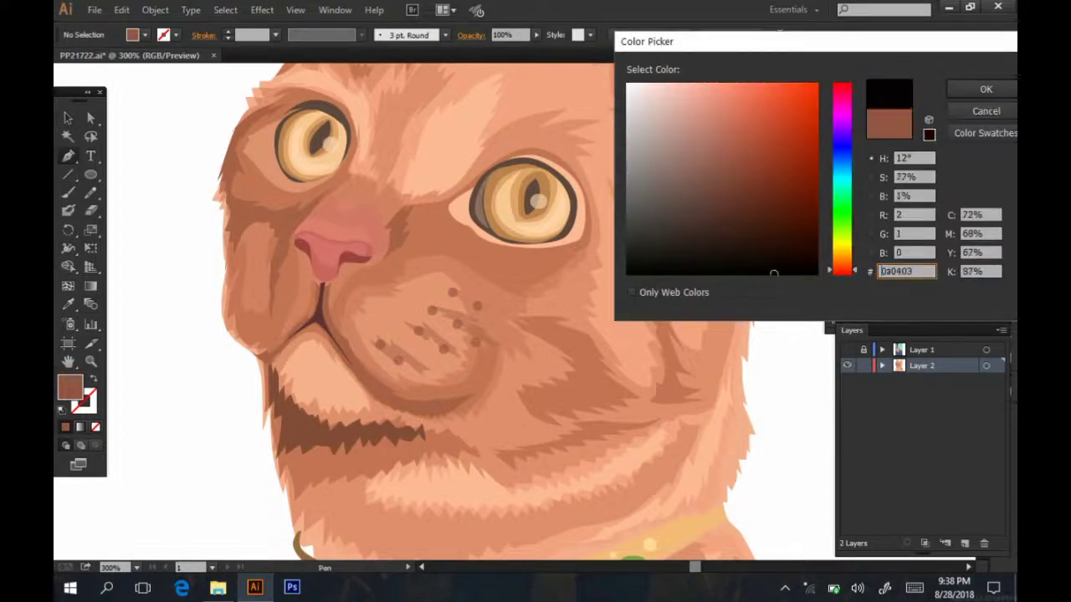
key(Return)
click(100, 494)
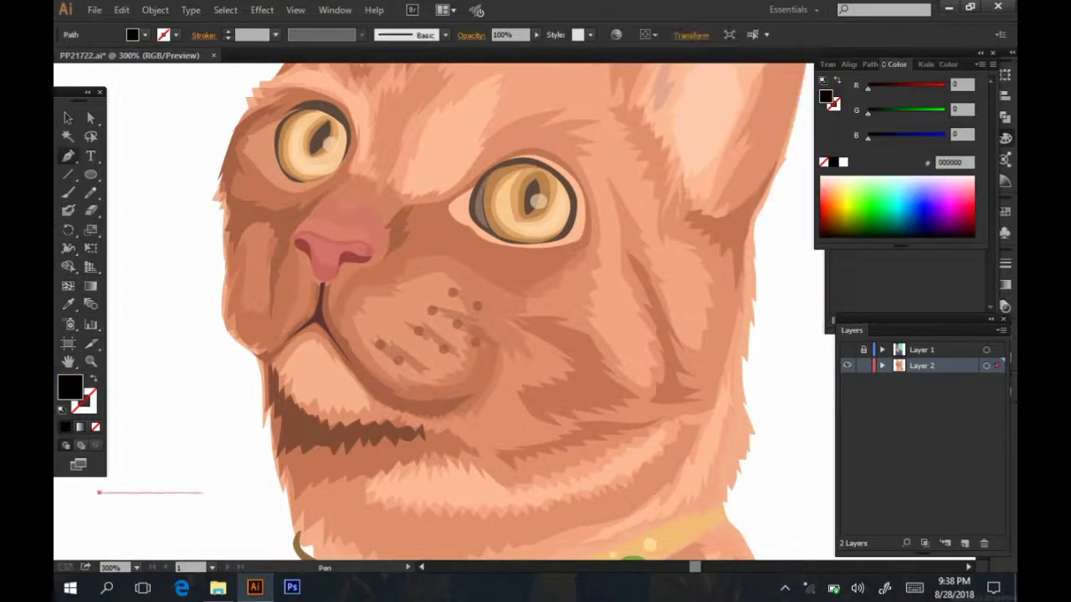
click(234, 493)
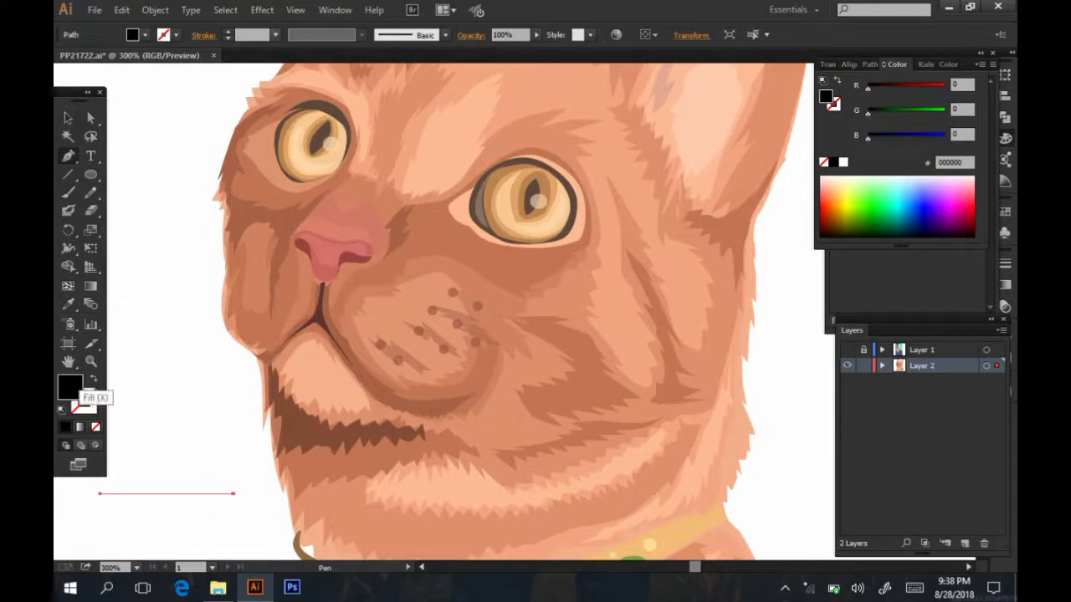
click(93, 379)
click(275, 34)
click(292, 168)
click(327, 34)
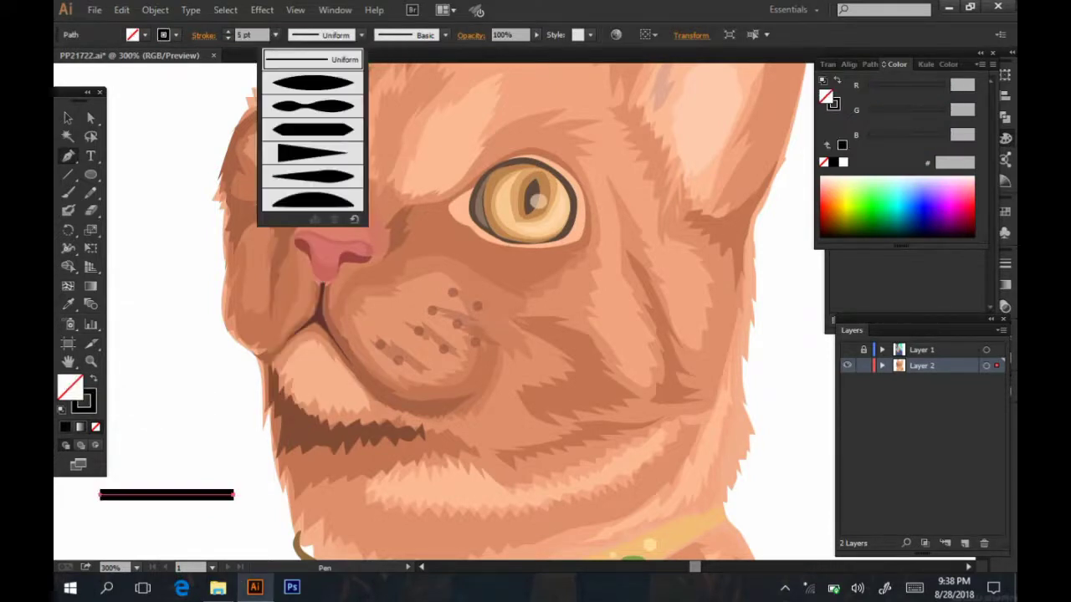
click(318, 81)
key(v)
- Turn the tapered line into a new art brush, Art Brush 1, colourized with Tints
key(F5)
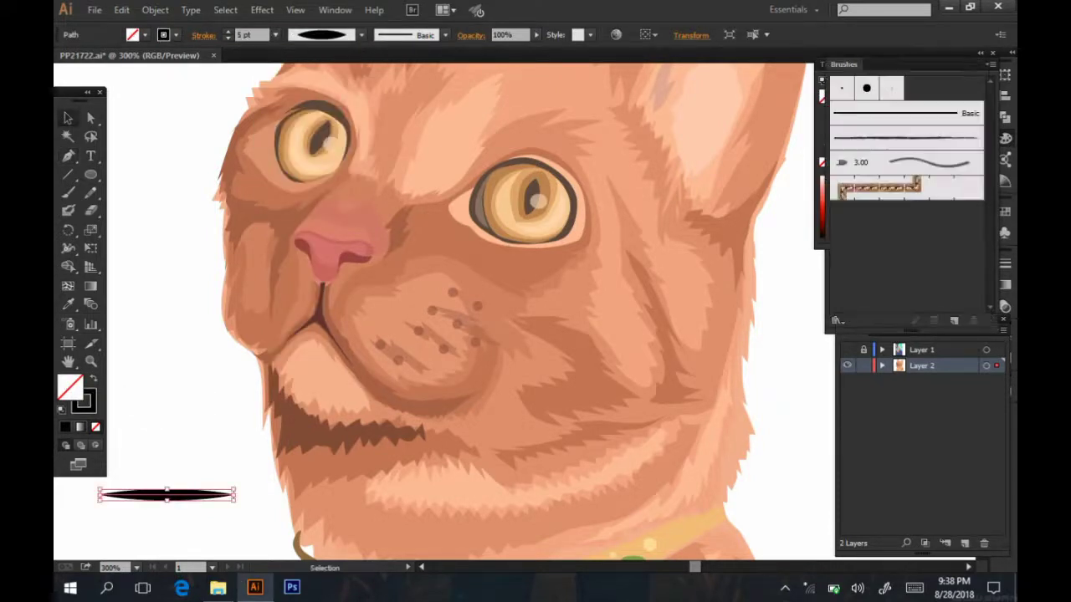
drag(167, 494, 907, 251)
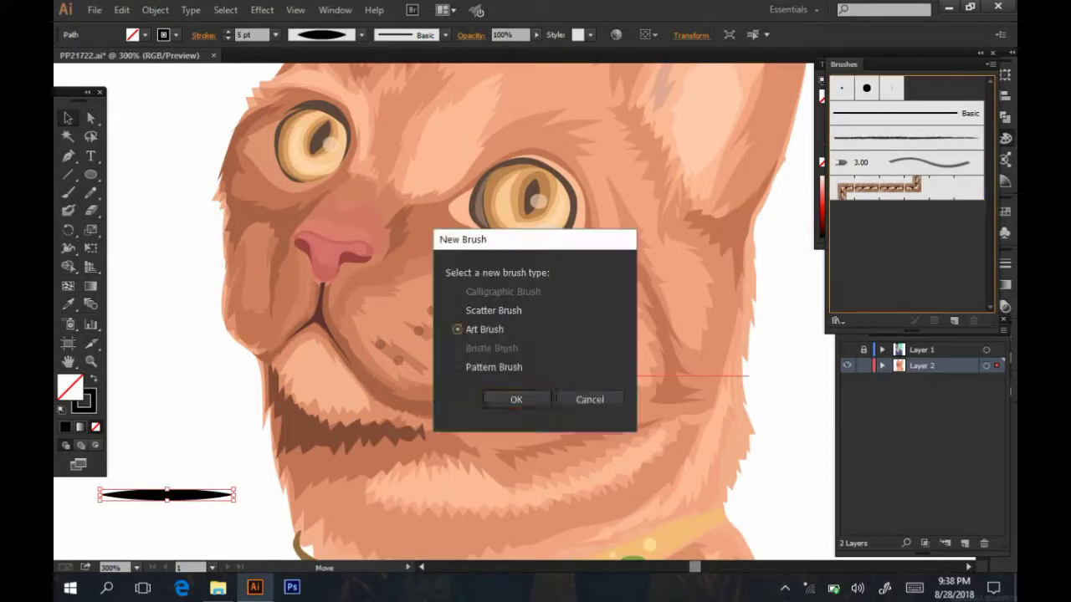
click(516, 399)
click(803, 361)
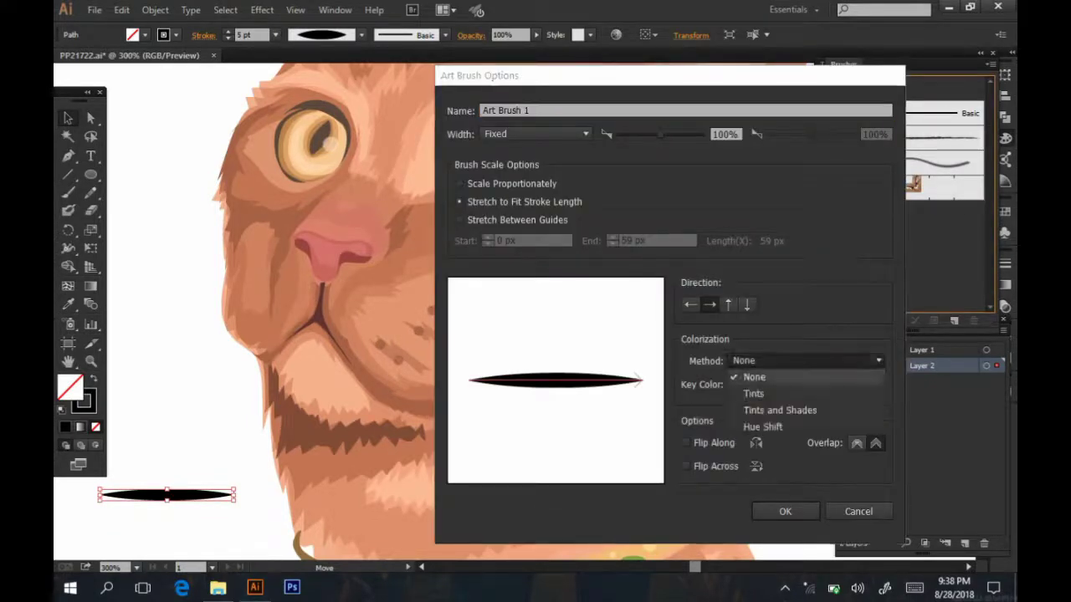
click(753, 384)
click(785, 512)
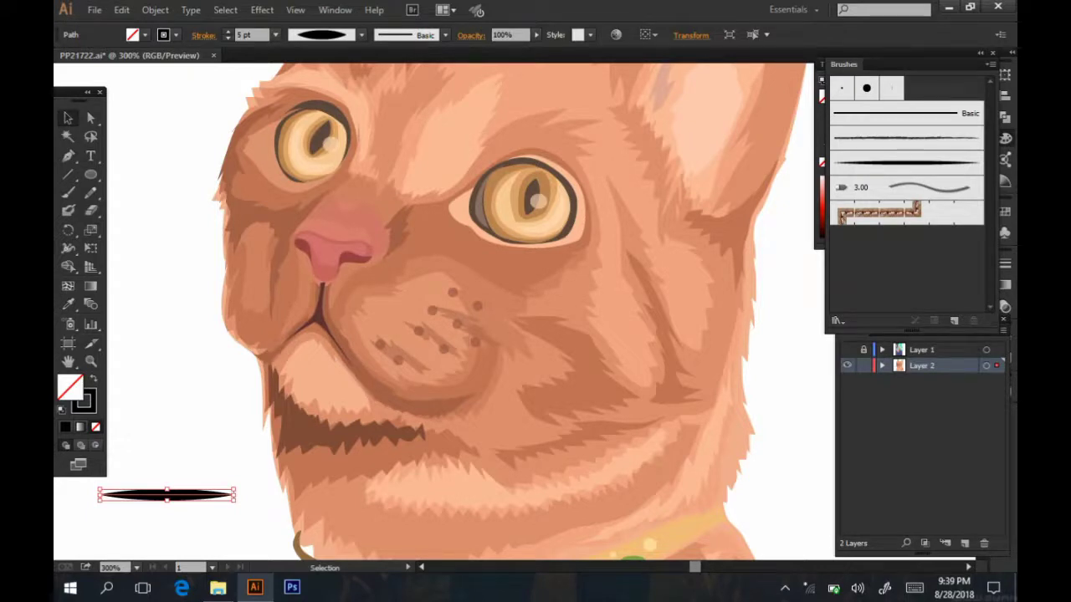
- Paint a test stroke with Art Brush 1 and make it 0.25 pt pale pink bdccd4
key(ctrl+shift+a)
click(68, 193)
click(906, 161)
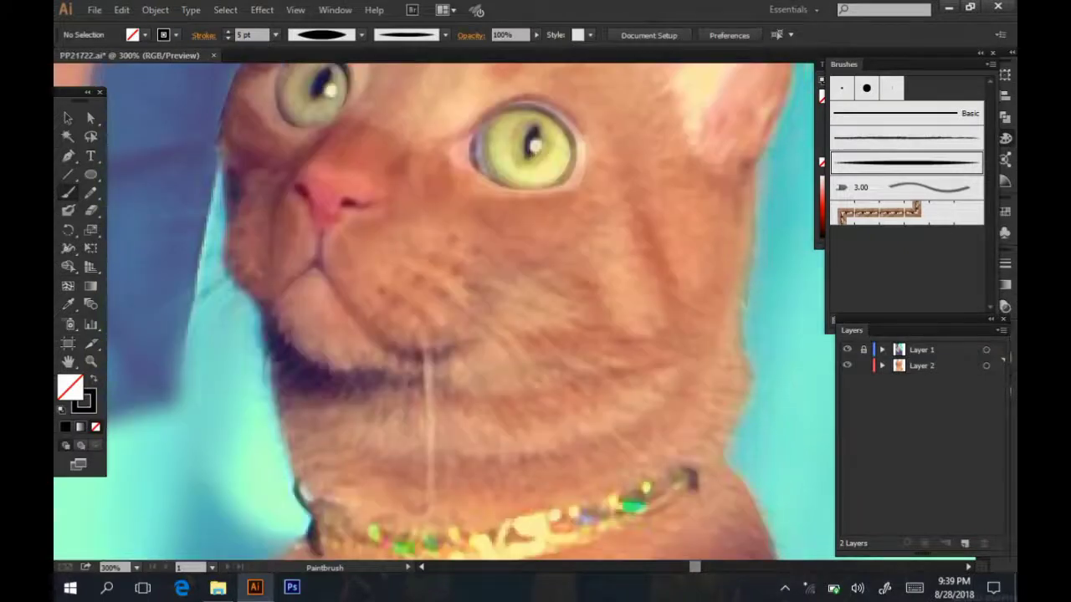
drag(428, 494, 433, 505)
click(846, 350)
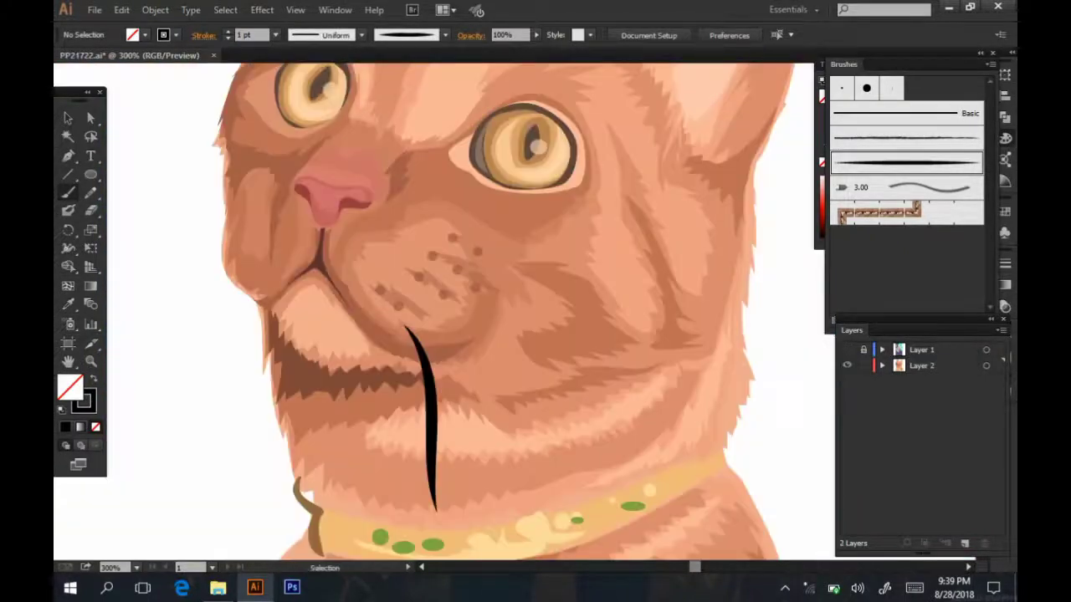
ctrl+click(426, 419)
click(275, 35)
click(289, 50)
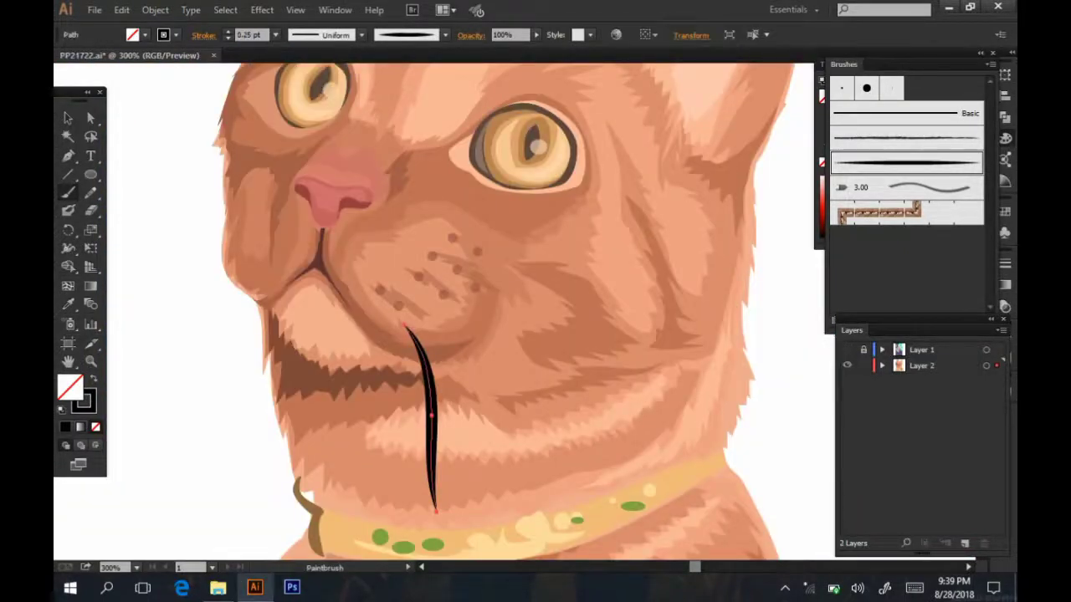
double_click(83, 400)
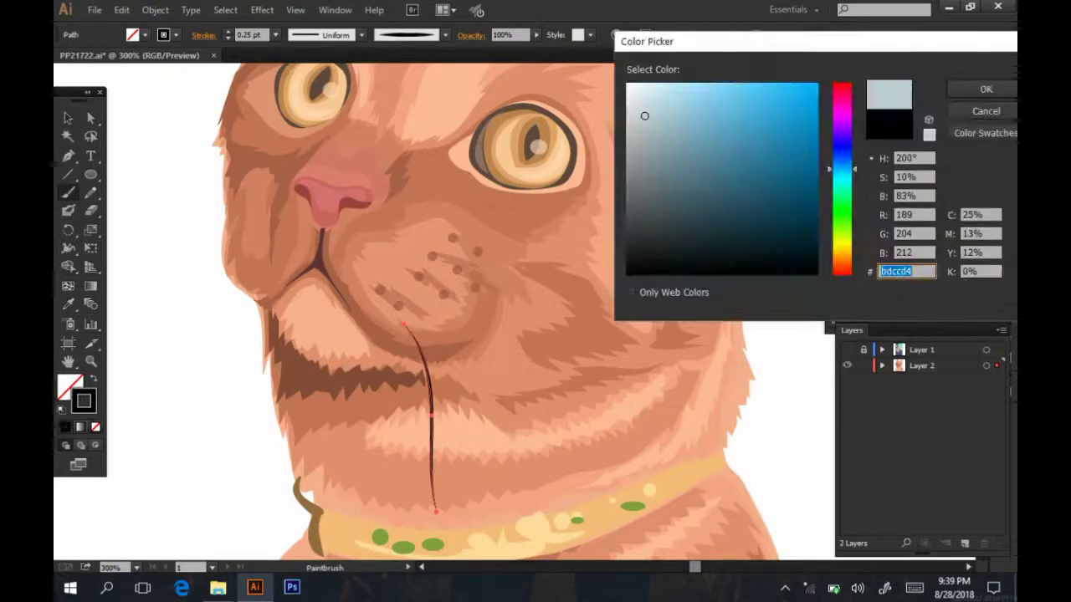
text(d3c3be)
key(Return)
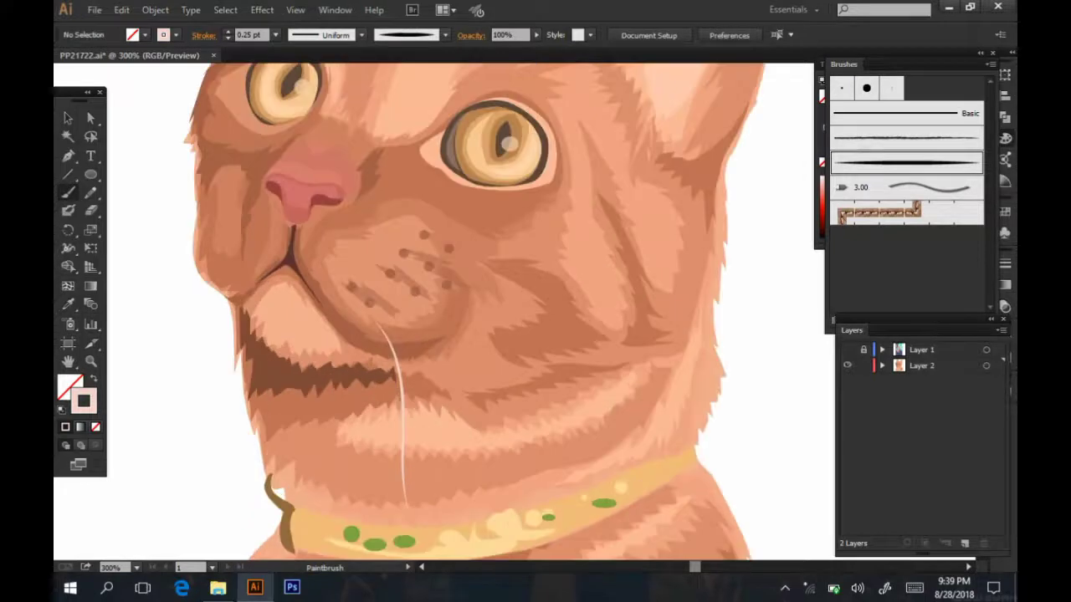
- Paint pale pink whiskers fanning across the muzzle, tracing the reference photo
click(847, 350)
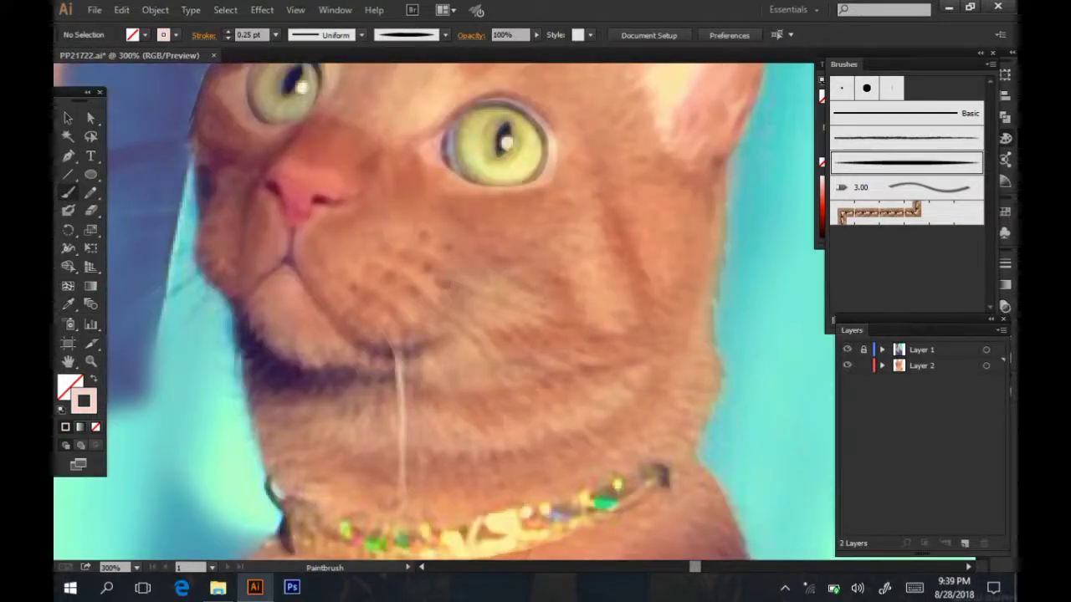
drag(368, 297, 481, 372)
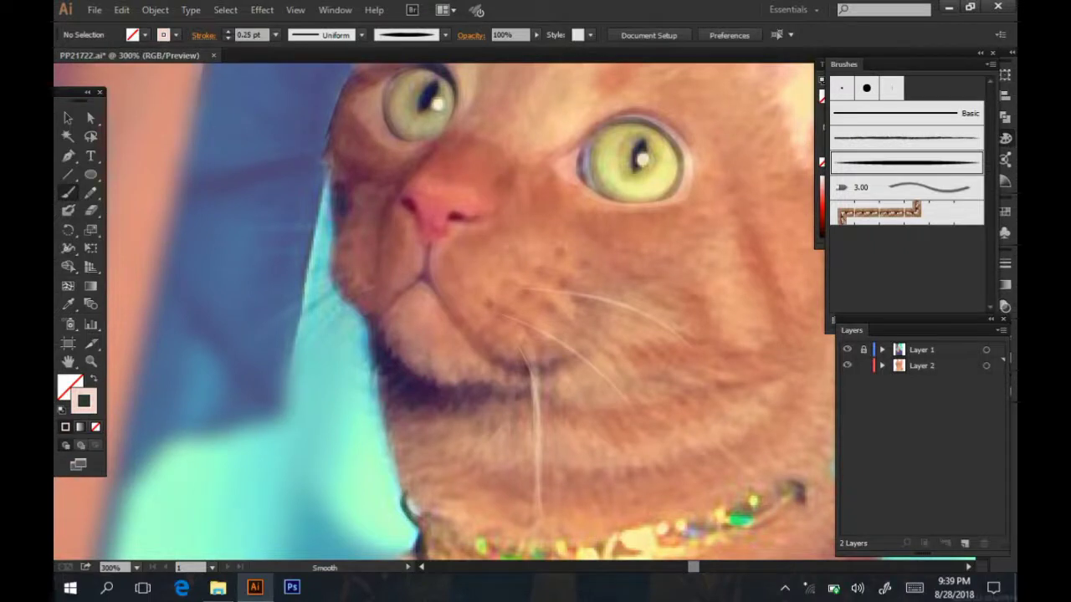
click(847, 350)
key(ctrl+1)
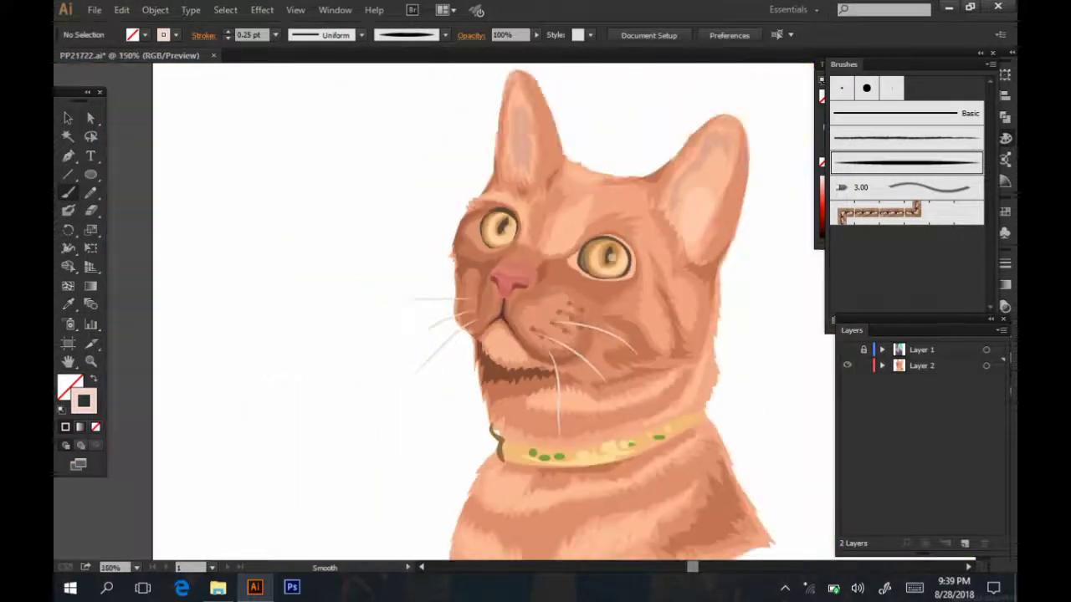
key(ctrl+equal)
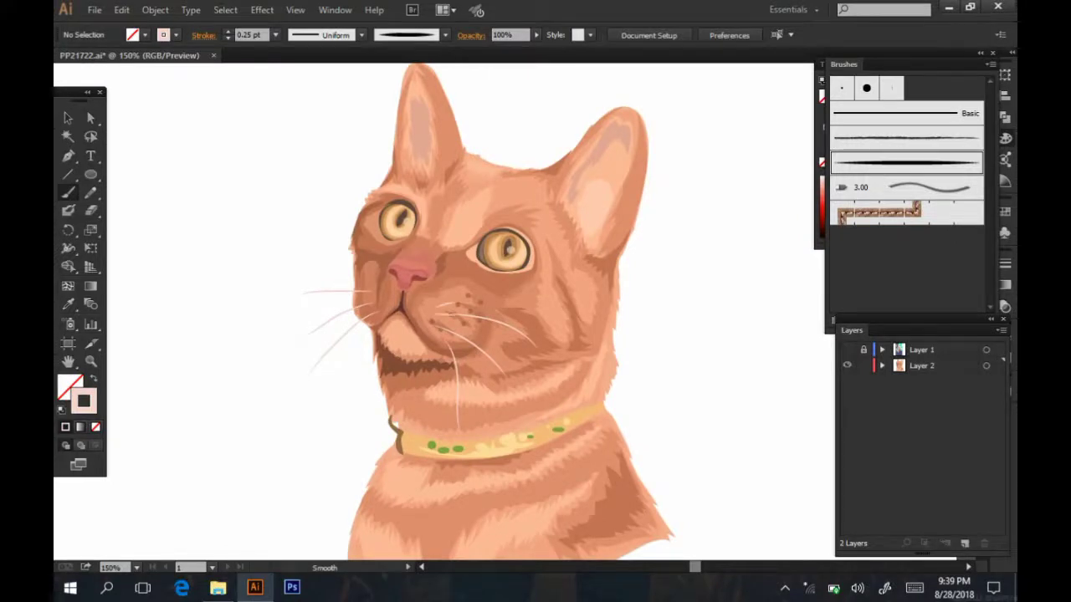
key(ctrl+equal)
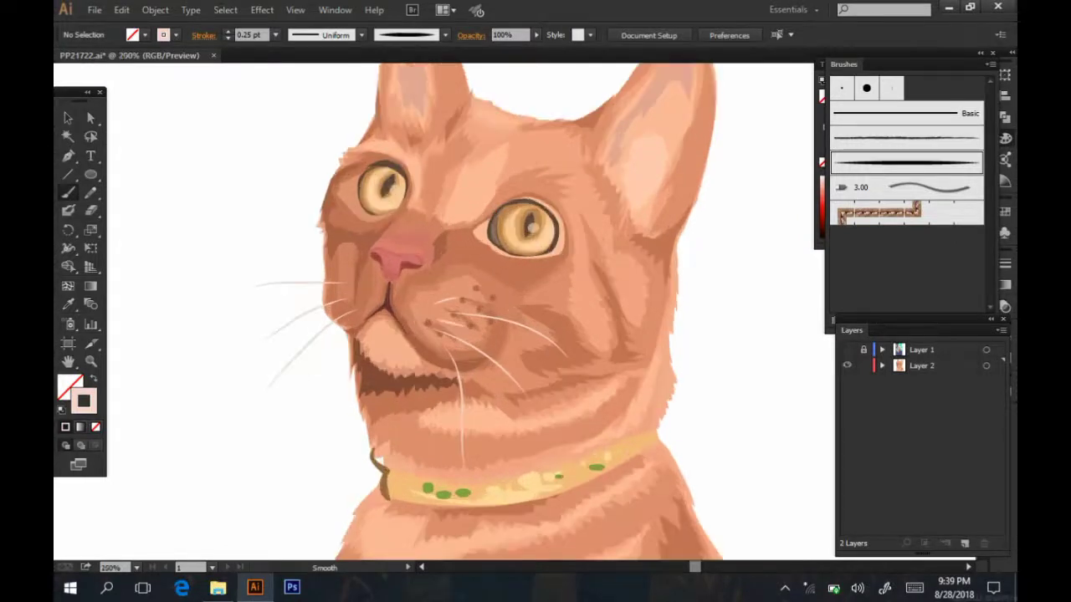
key(ctrl+equal)
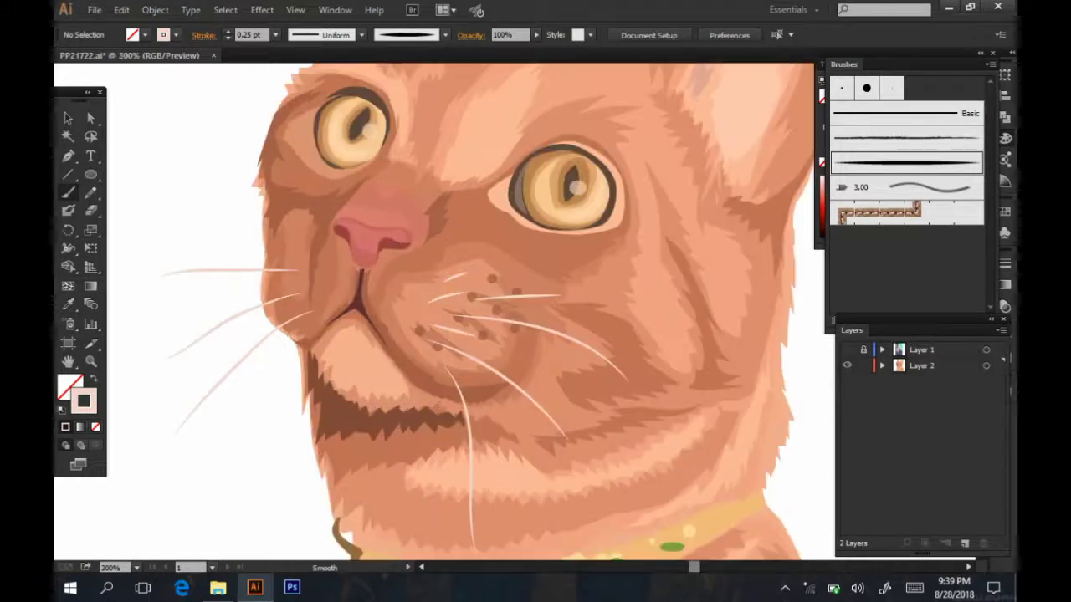
key(ctrl+minus)
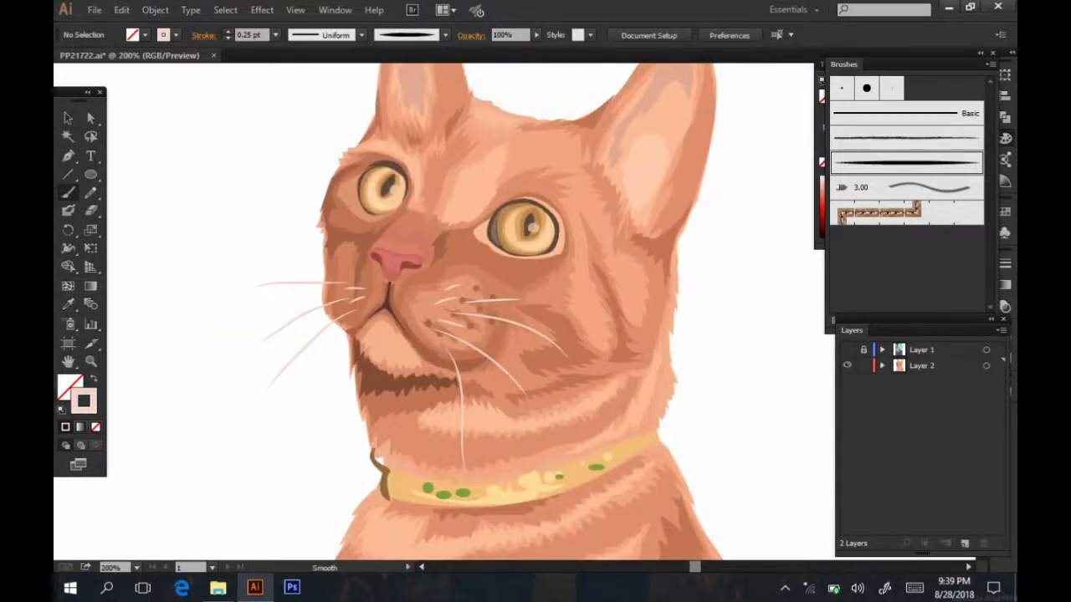
key(ctrl+equal)
key(ctrl+minus)
key(ctrl+minus)
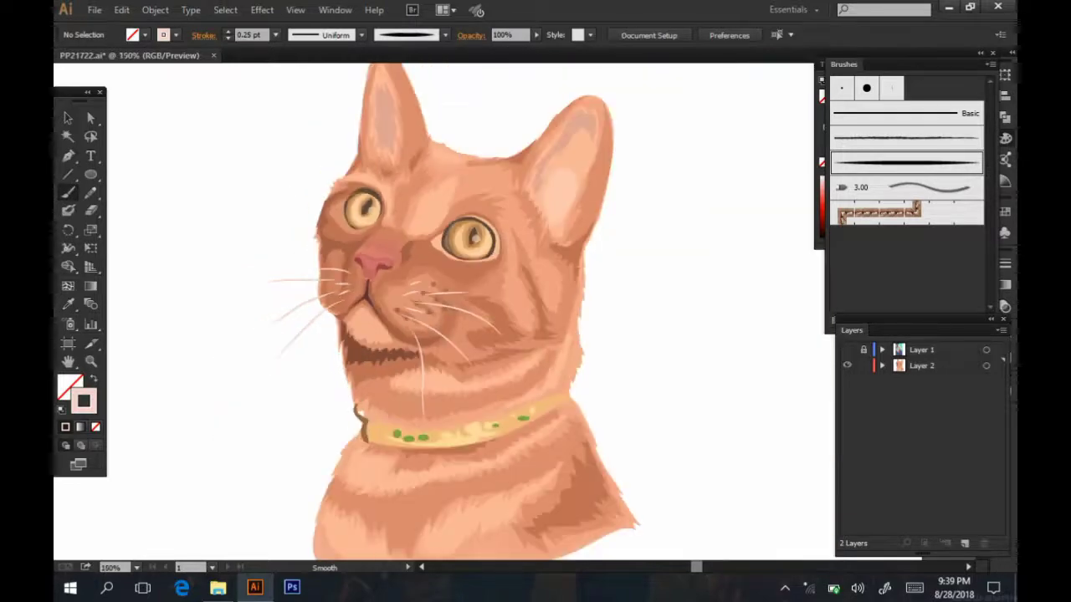
key(ctrl+minus)
key(ctrl+equal)
key(ctrl+minus)
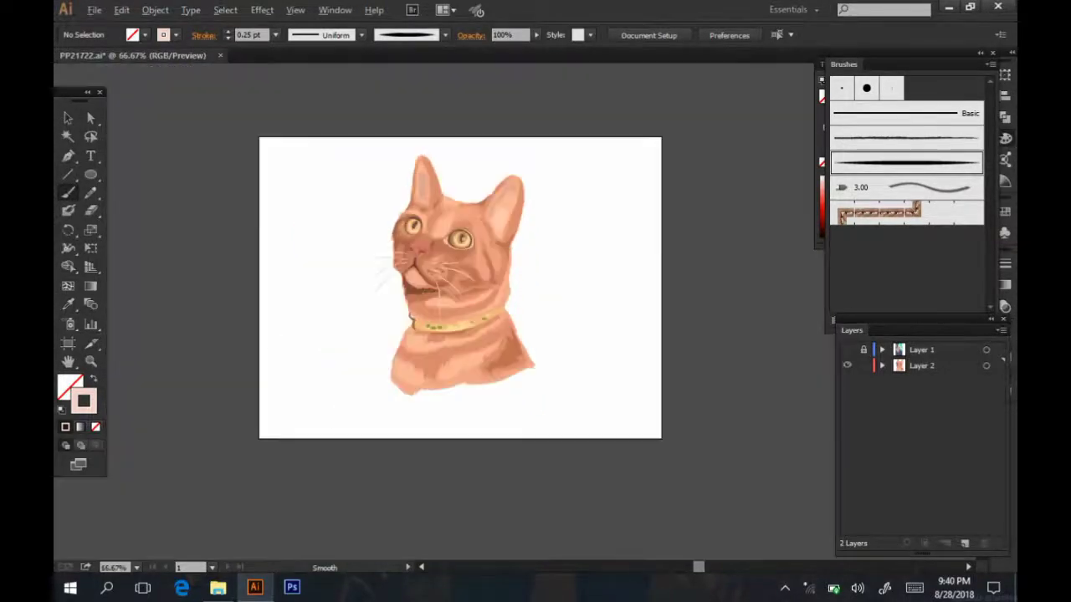
key(ctrl+equal)
scroll(460, 318, down, 1)
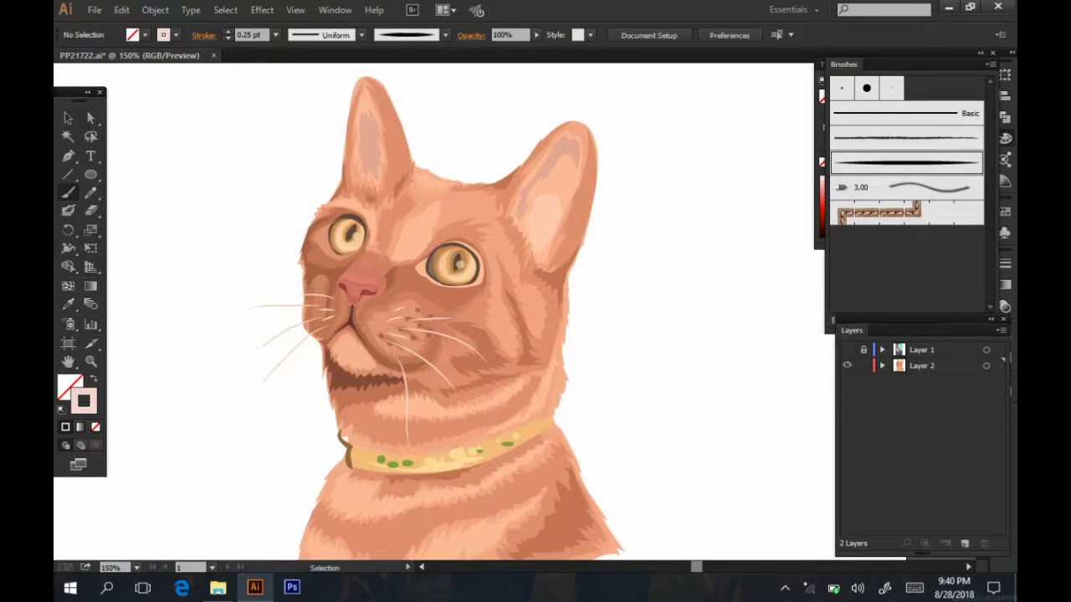
key(ctrl+minus)
key(ctrl+minus)
key(ctrl+minus)
key(ctrl+minus)
key(ctrl+1)
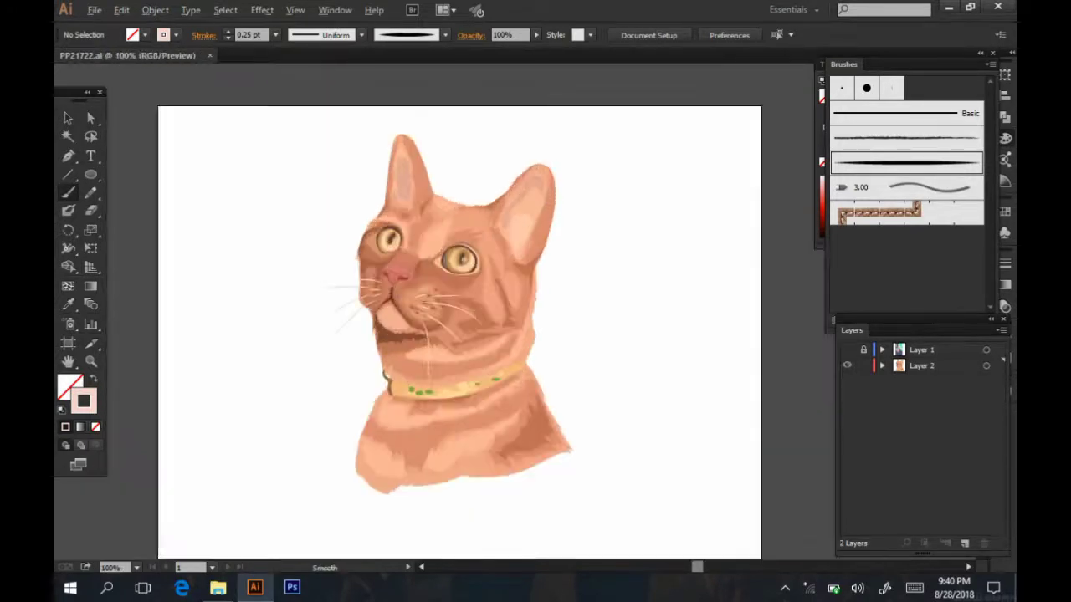
- Delete the reference photo layer, Layer 1
click(846, 350)
click(847, 350)
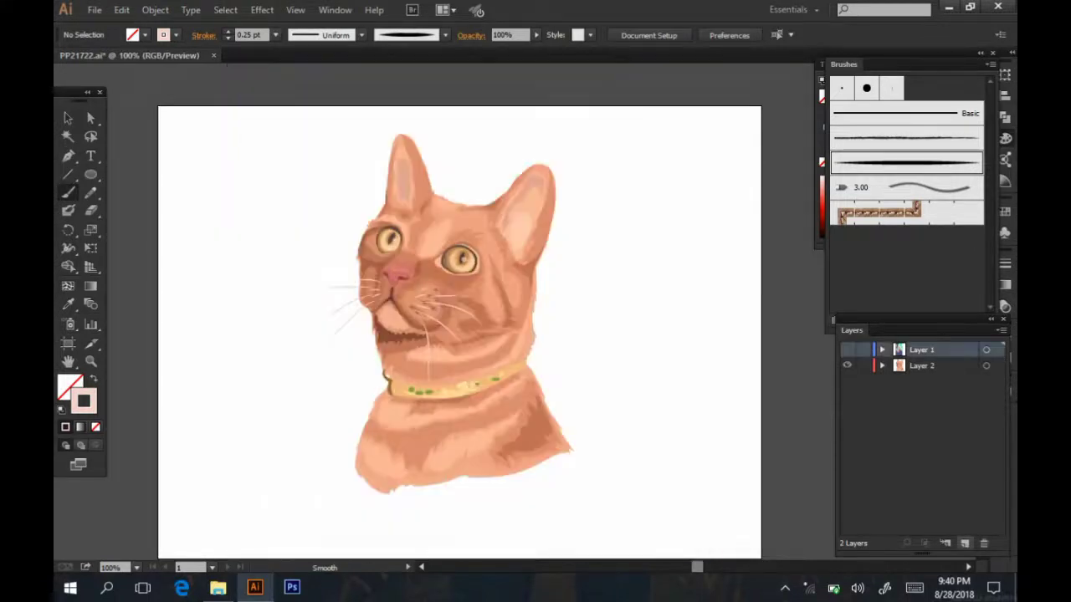
click(984, 543)
key(Return)
key(ctrl+minus)
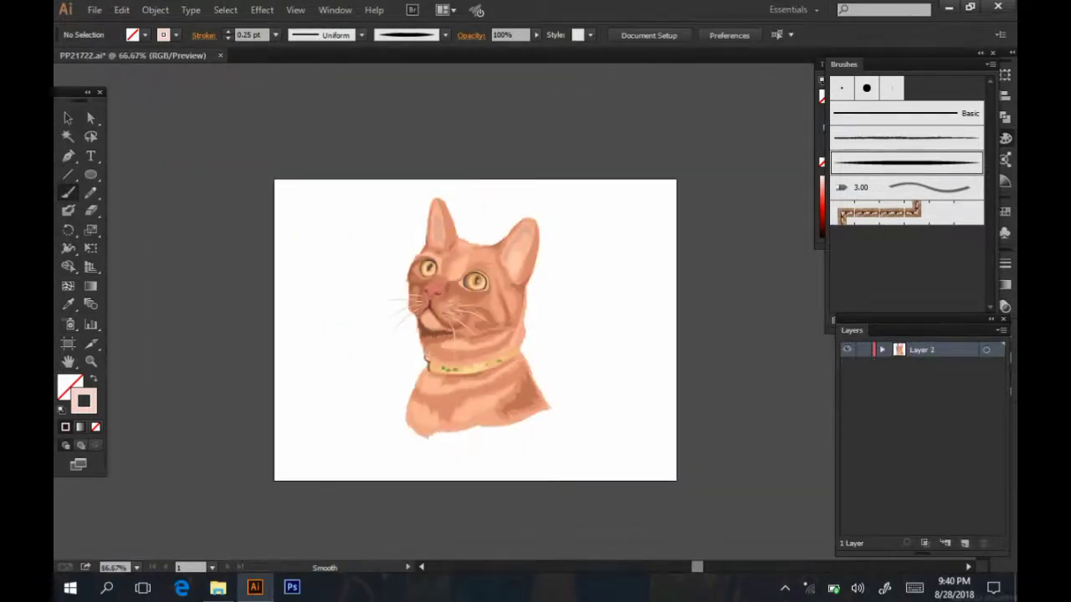
- Add a new layer below the cat and draw a large circle filled #c9f4f1
key(l)
key(ctrl+l)
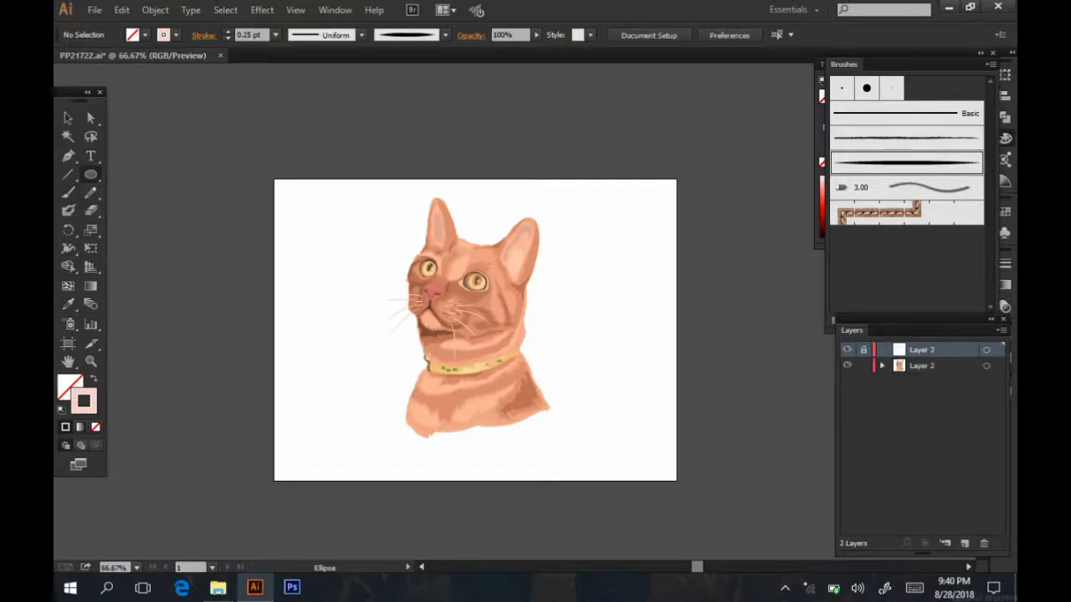
drag(920, 350, 921, 374)
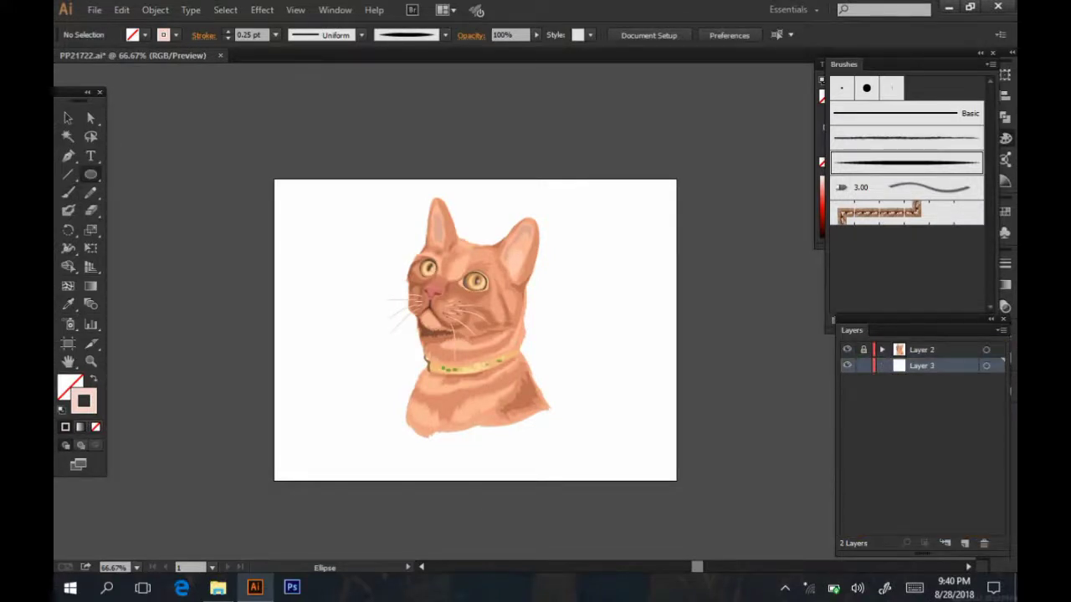
drag(324, 194, 599, 469)
key(shift+x)
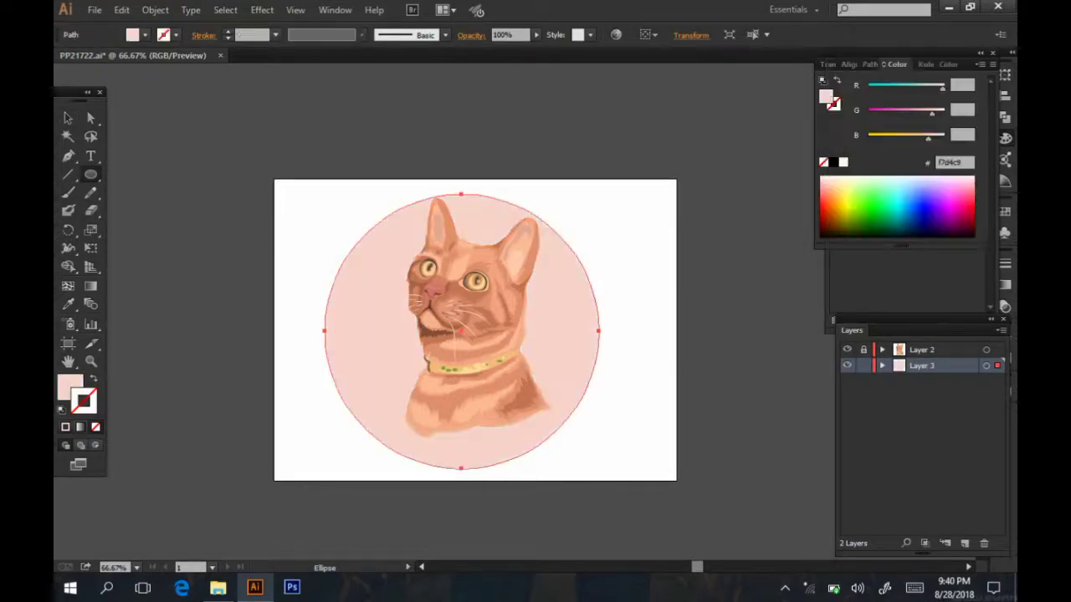
double_click(70, 387)
text(c9f4f1)
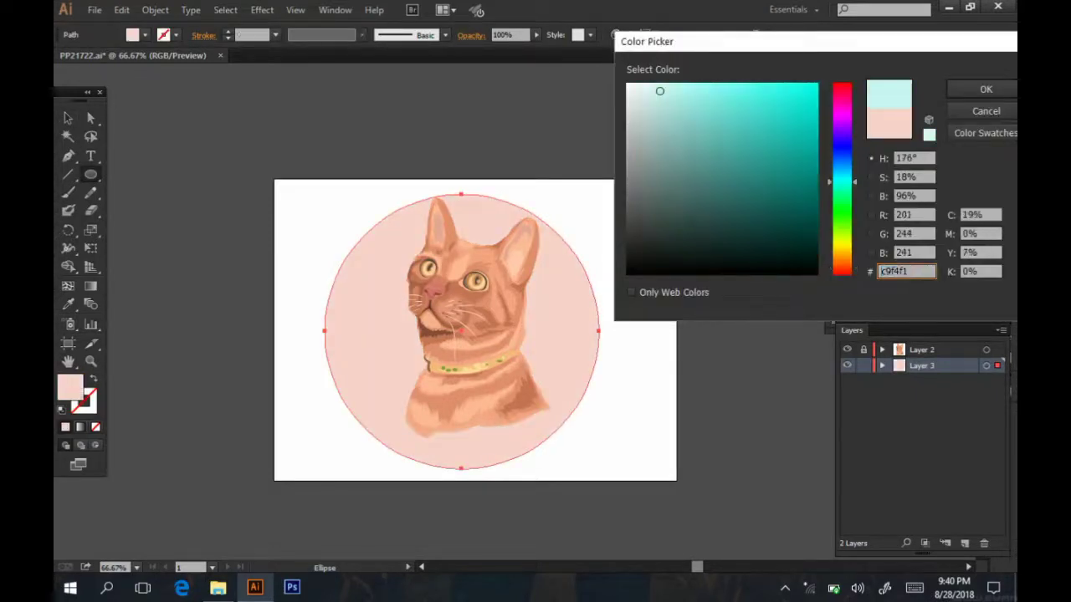
key(Return)
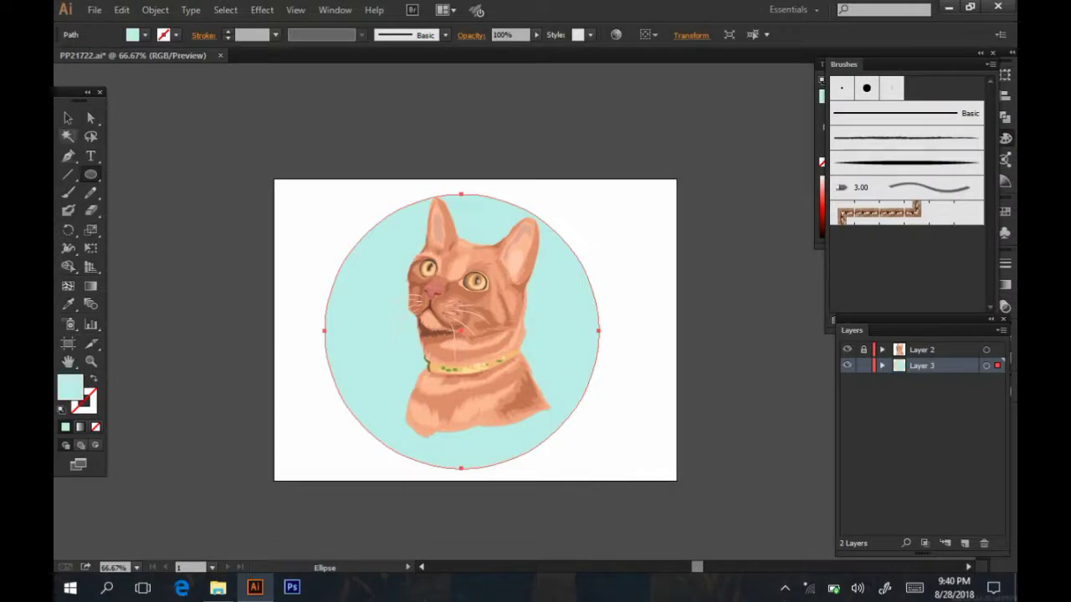
- Centre the circle behind the cat and try a light purple #d8bbea fill
key(v)
drag(461, 332, 469, 321)
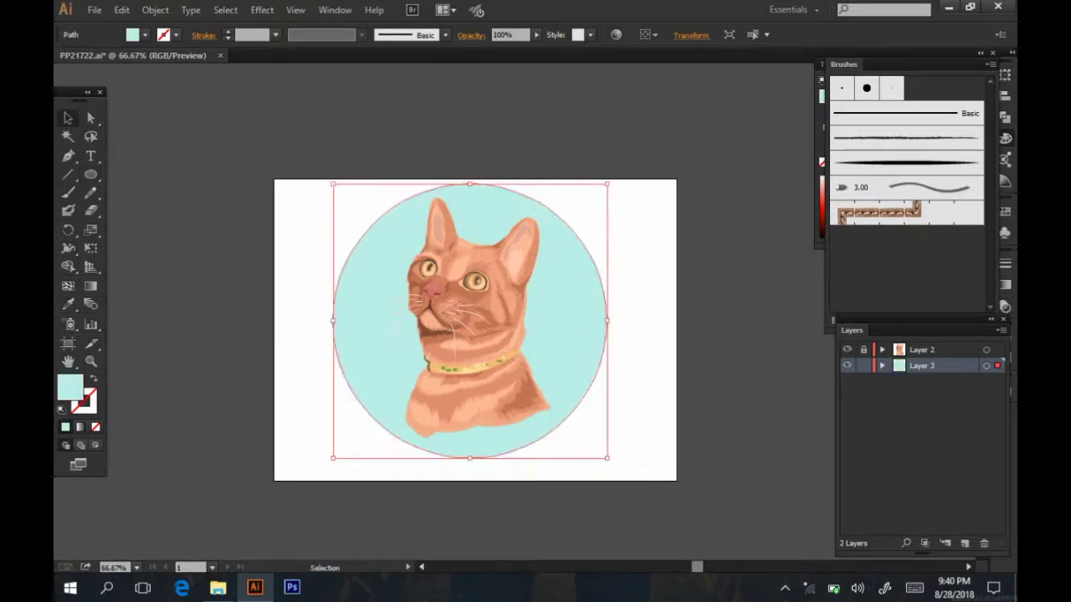
double_click(70, 387)
text(d8bbea)
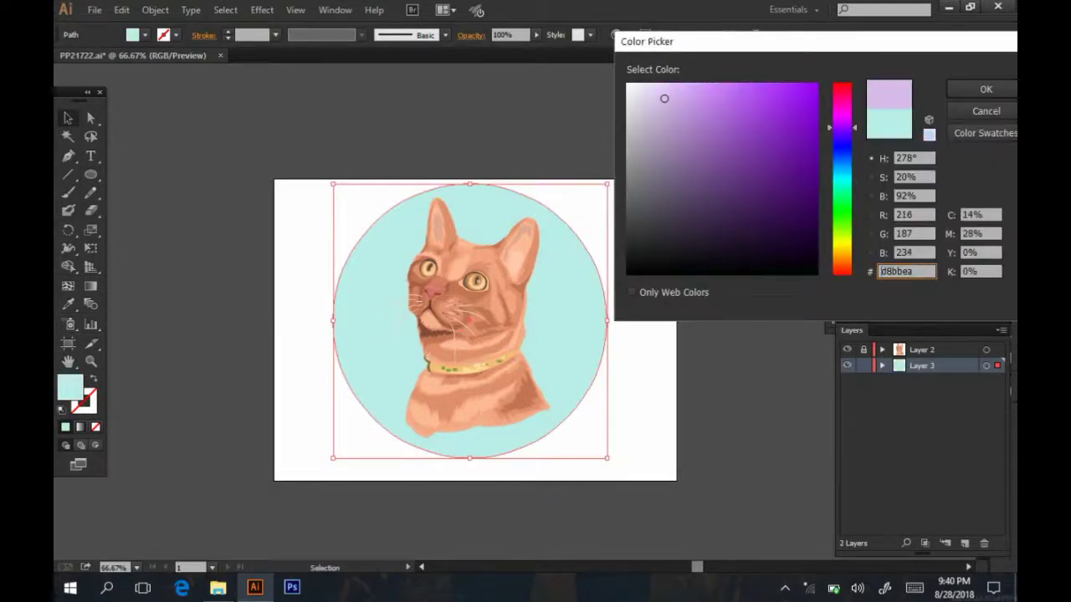
key(Return)
- Change the circle fill to pale pink ffd2ee and lower its opacity to about 44%
key(ctrl+1)
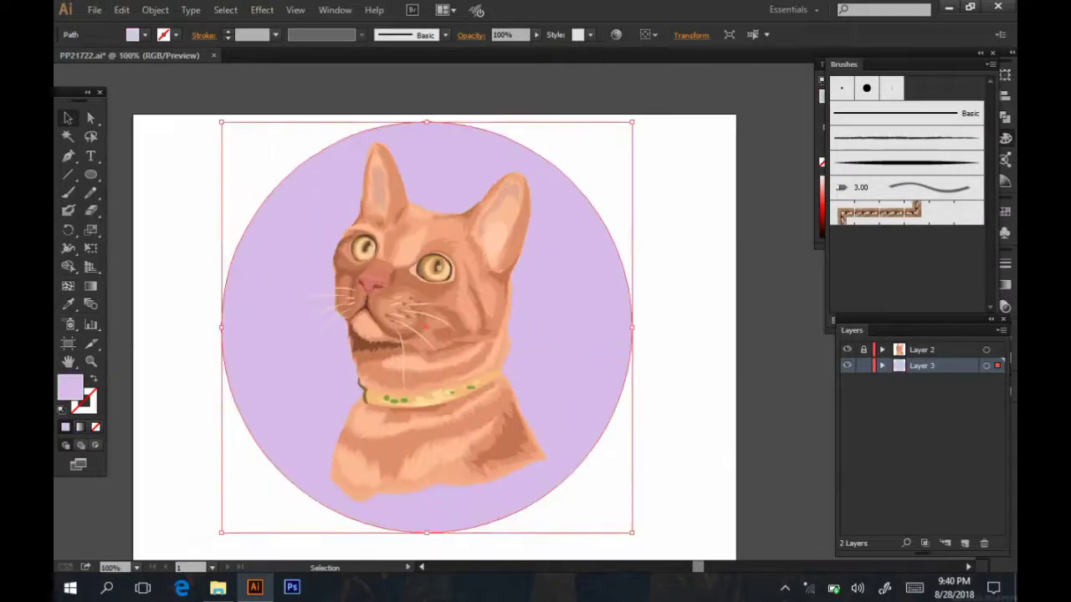
double_click(70, 386)
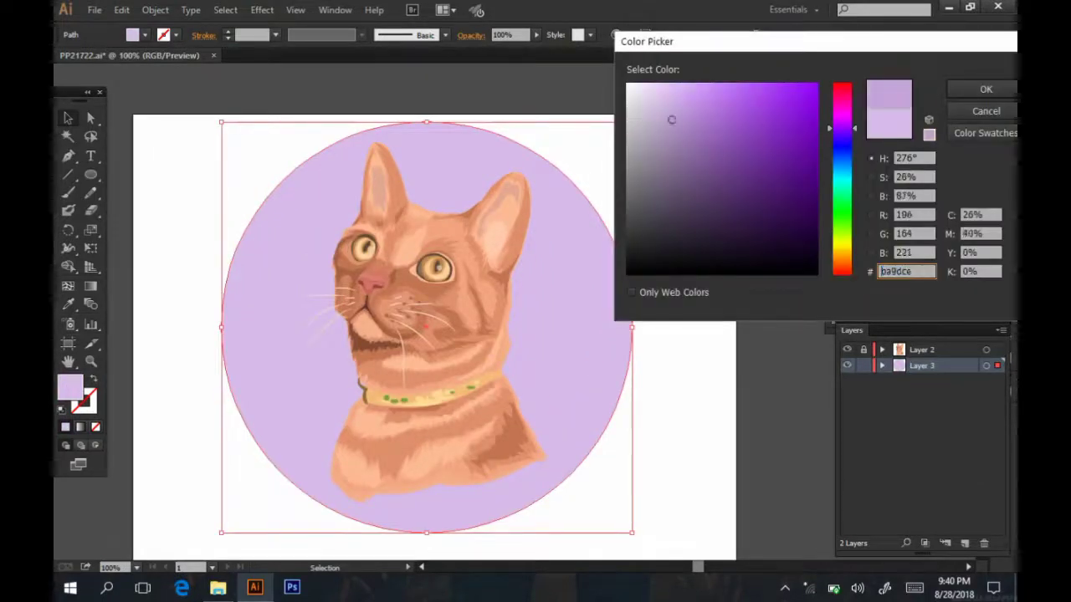
click(669, 91)
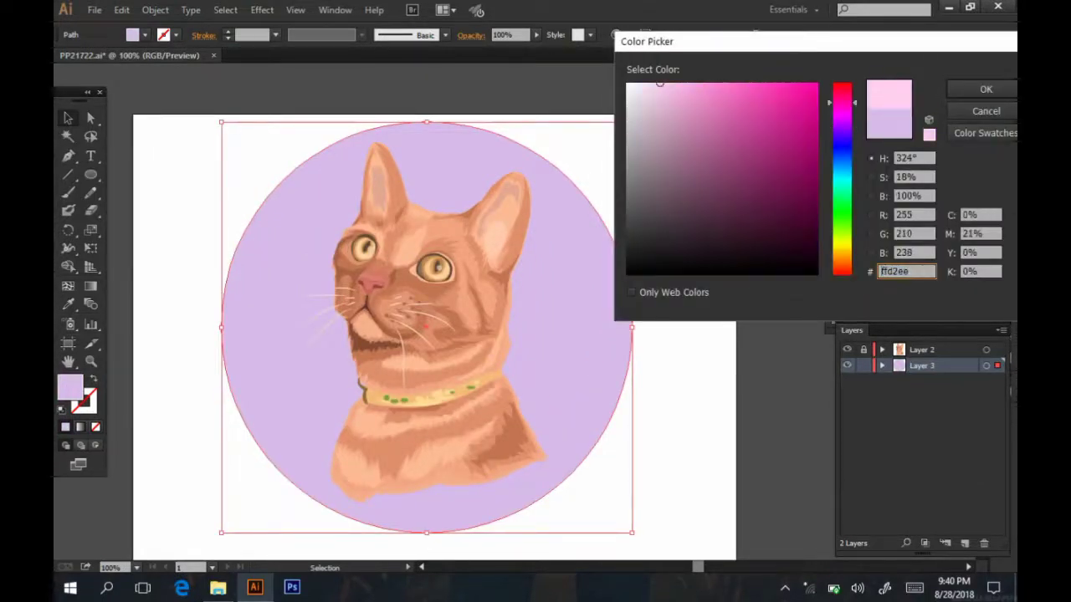
click(986, 89)
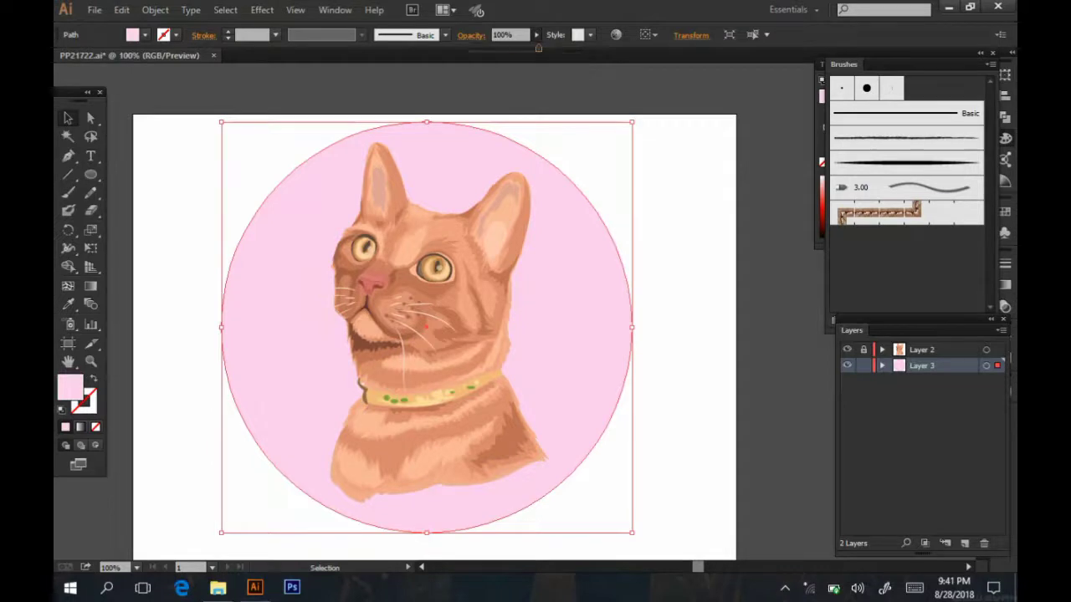
drag(537, 34, 509, 47)
- Copy the cat body outline, lock Layer 2, and paste it in back on Layer 3
key(ctrl+shift+a)
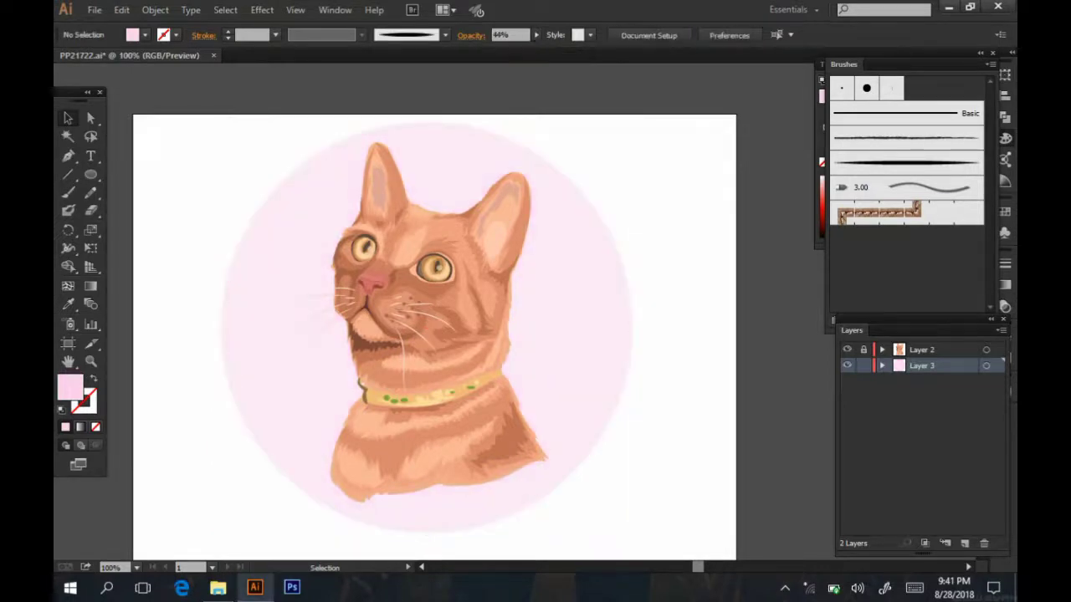
key(ctrl+minus)
key(ctrl+plus)
key(ctrl+plus)
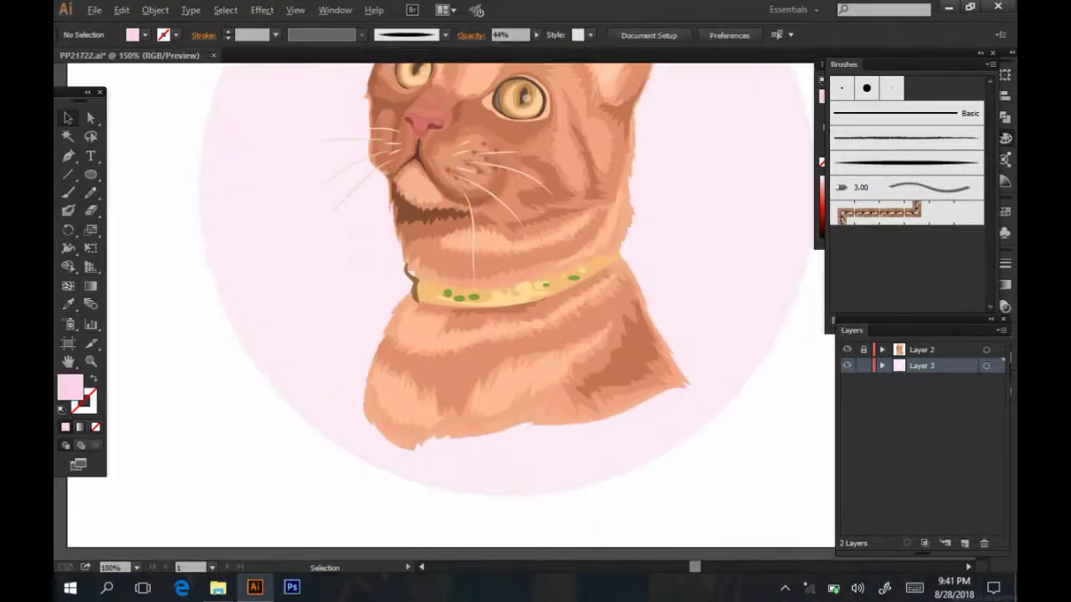
key(ctrl+plus)
click(786, 366)
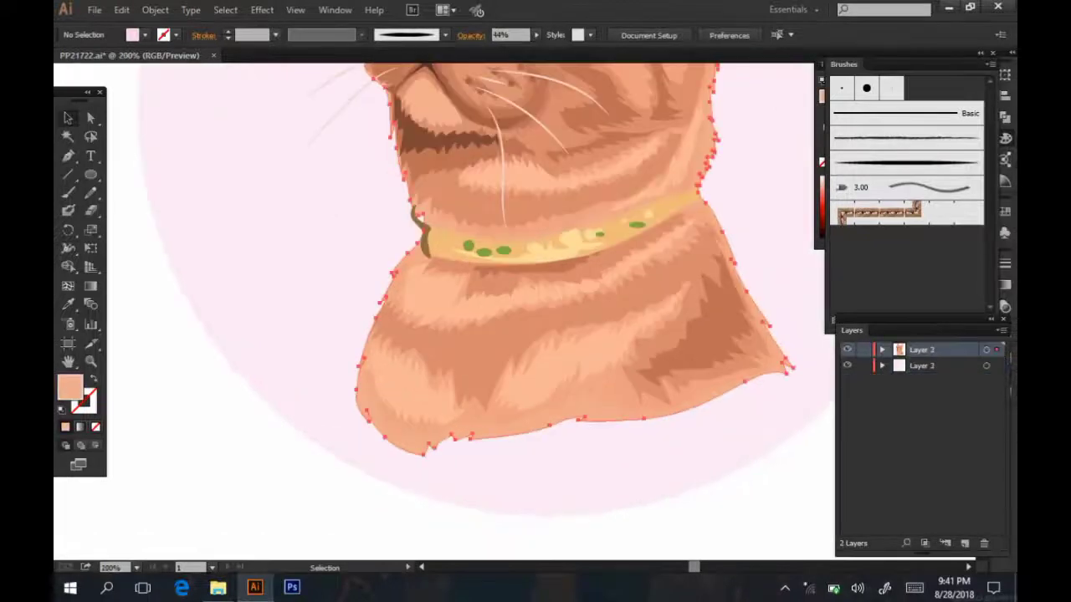
key(ctrl+shift+b)
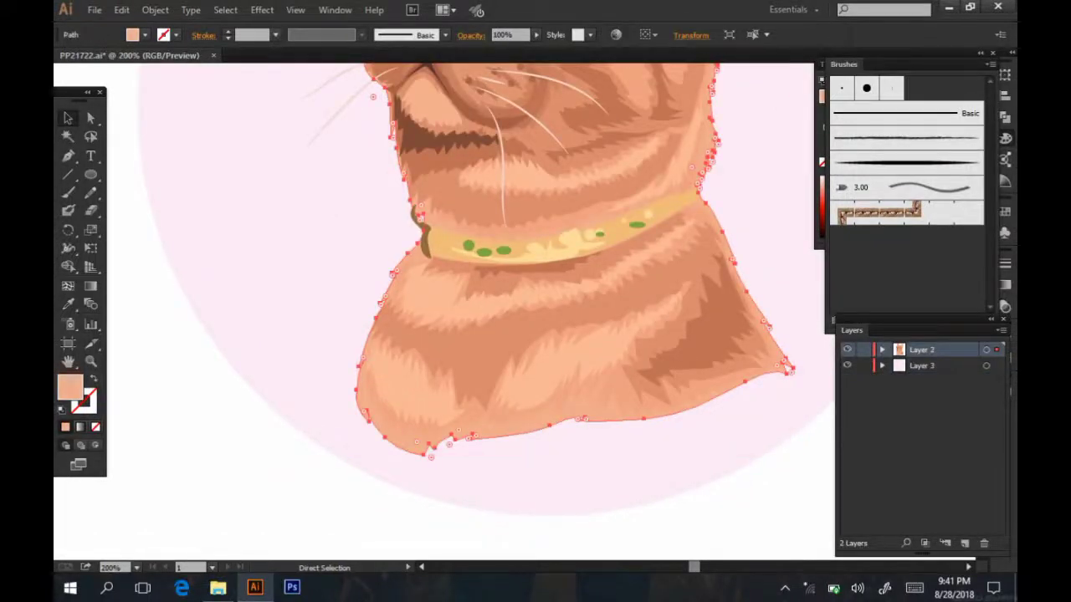
click(864, 350)
click(921, 366)
key(ctrl+minus)
key(ctrl+f)
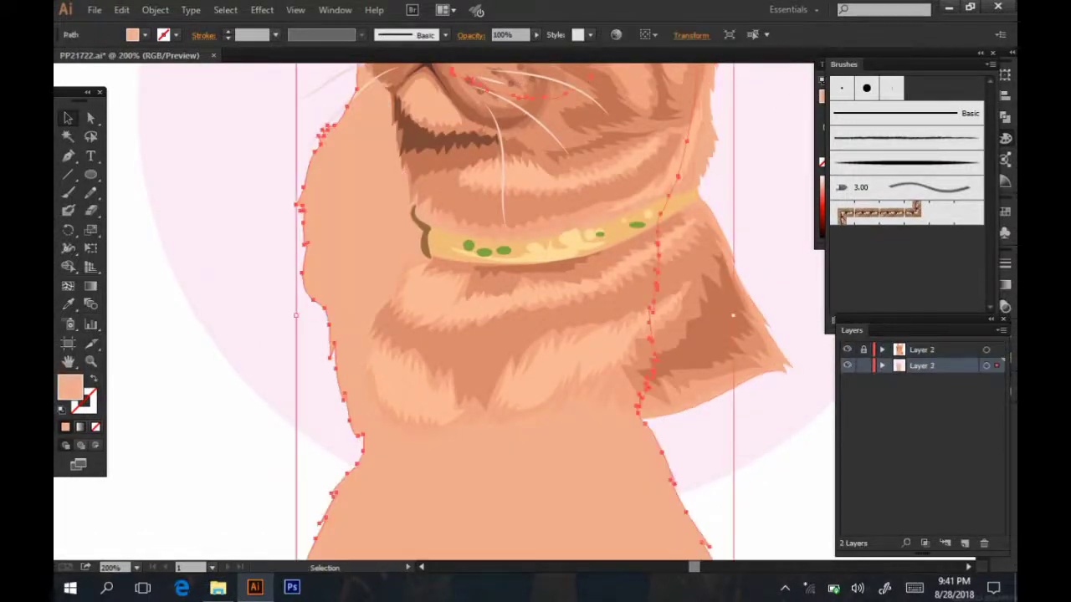
- Fill the pasted silhouette near-black brown and offset it slightly from the cat
double_click(70, 386)
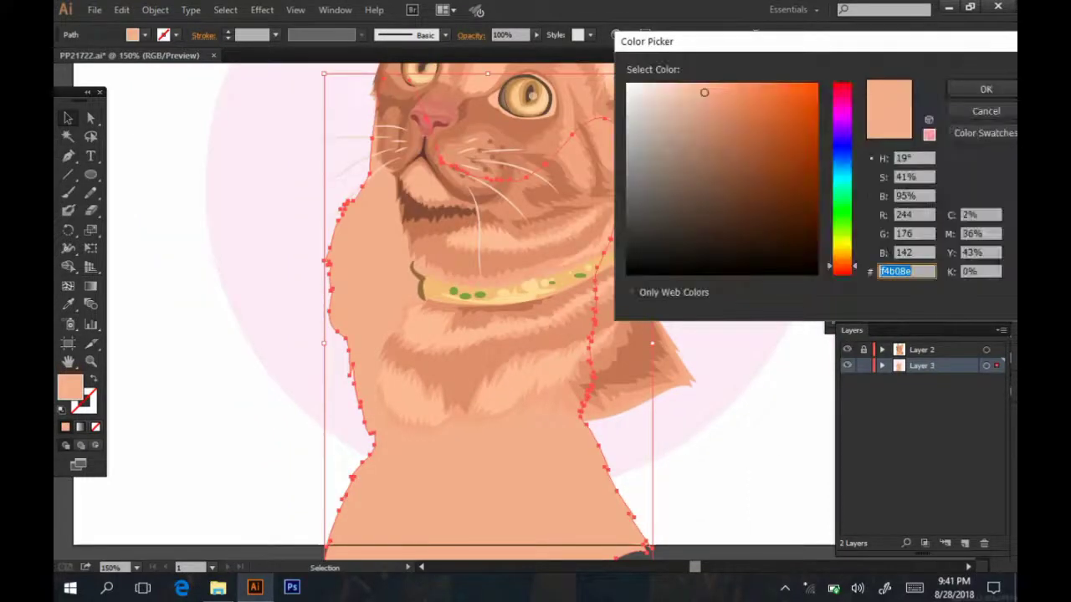
click(677, 237)
click(986, 89)
key(ctrl+minus)
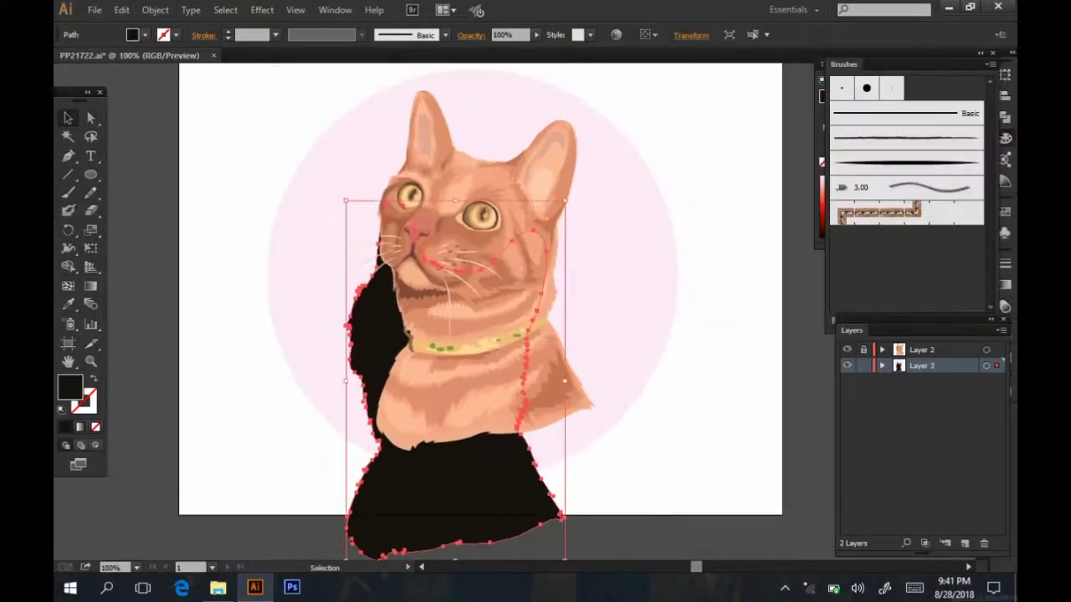
drag(468, 334, 458, 335)
- Lower the shadow silhouette's opacity to 40% so it reads as soft grey
key(ctrl+shift+a)
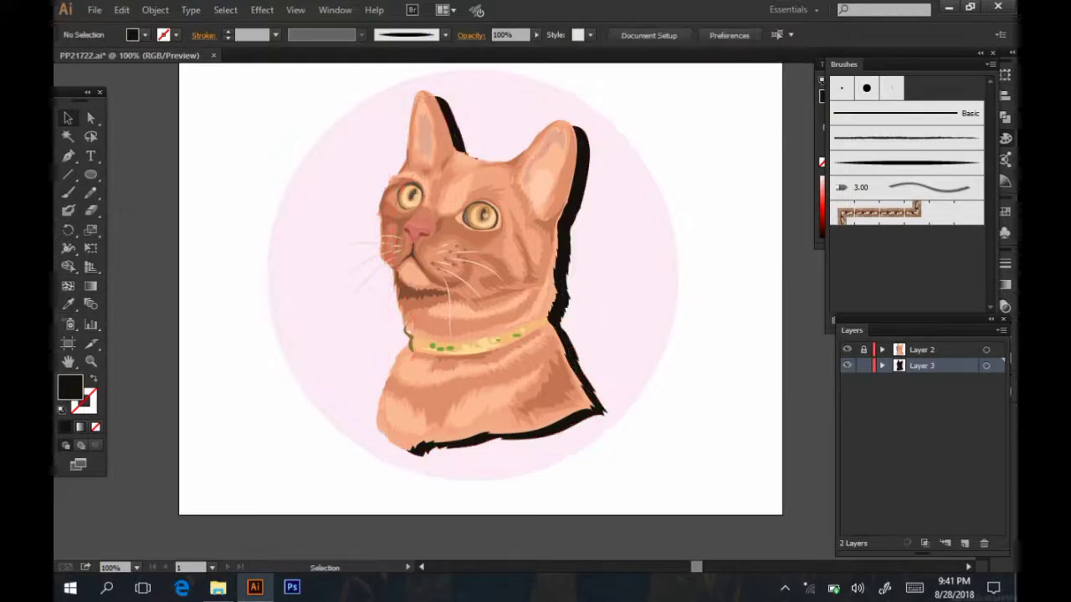
key(ctrl+a)
click(524, 35)
drag(524, 47, 491, 47)
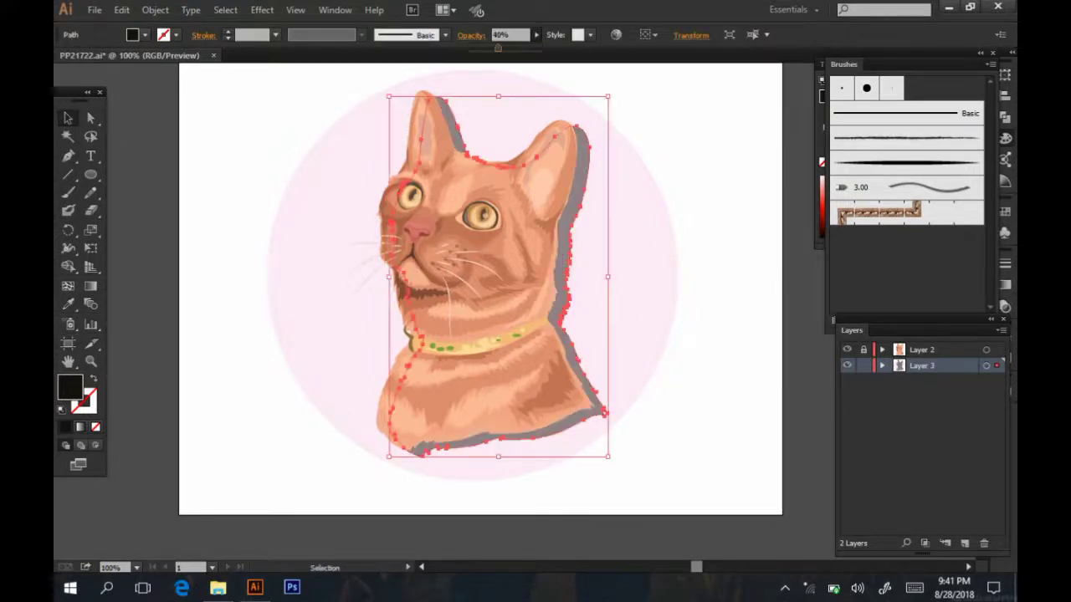
double_click(472, 270)
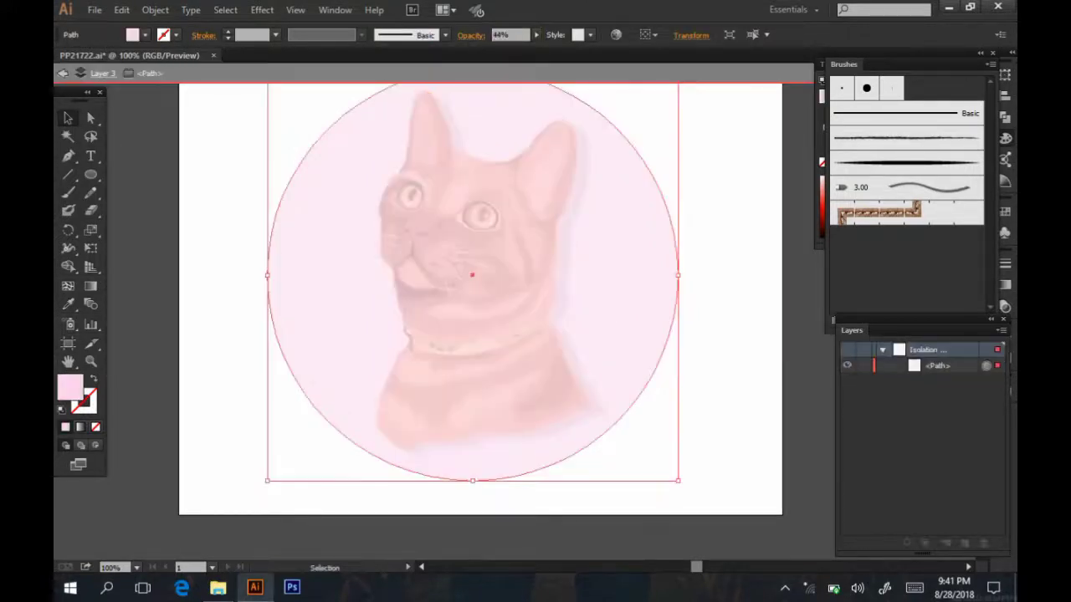
key(Escape)
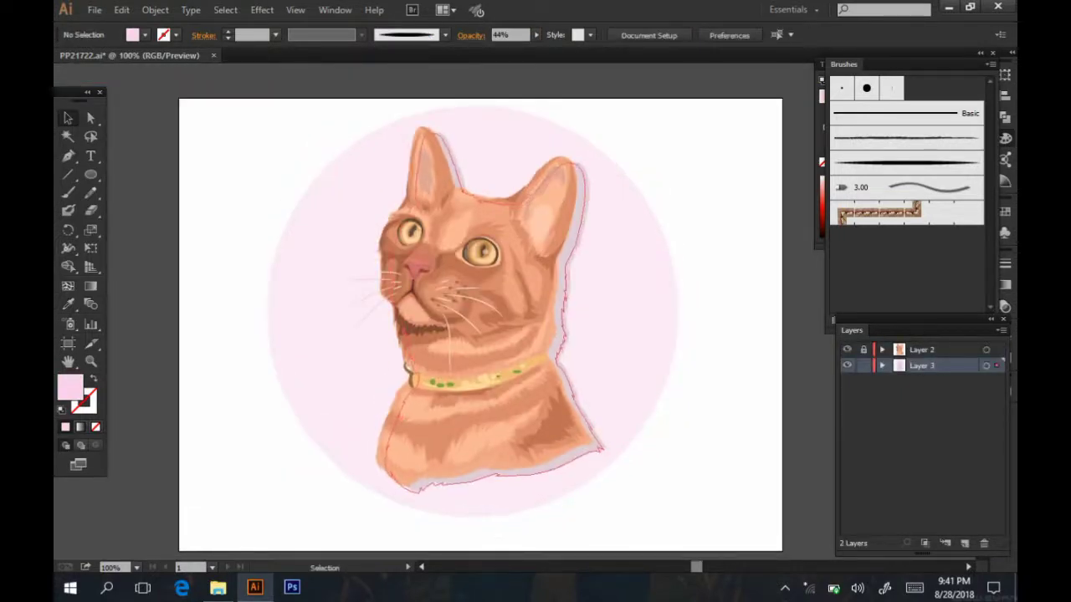
- Try purple fills on the backdrop circle, including greyish purple #685a77
key(ctrl+a)
click(326, 310)
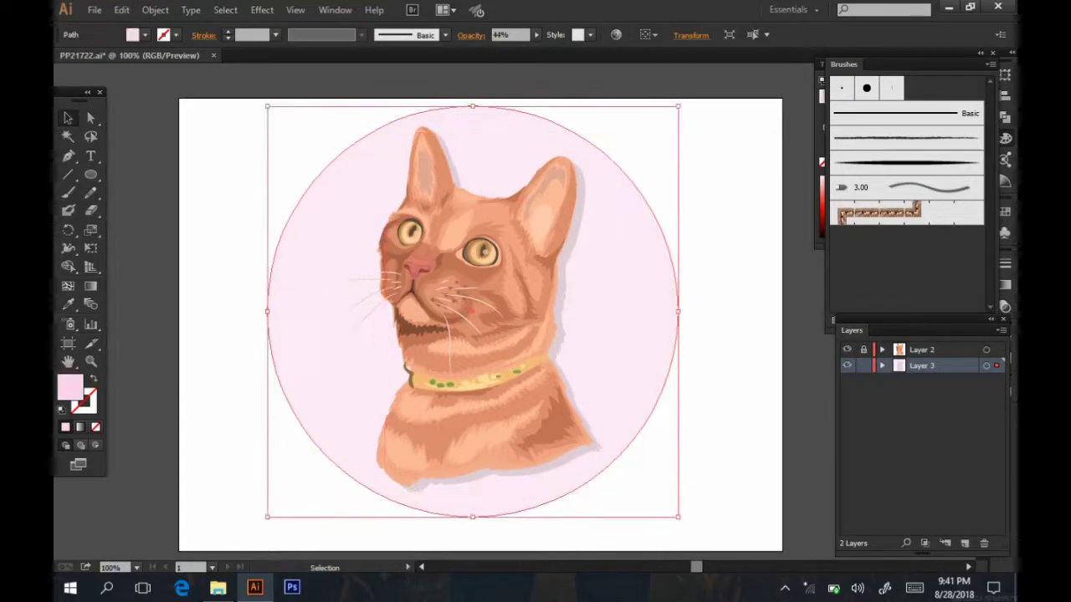
double_click(69, 387)
click(753, 192)
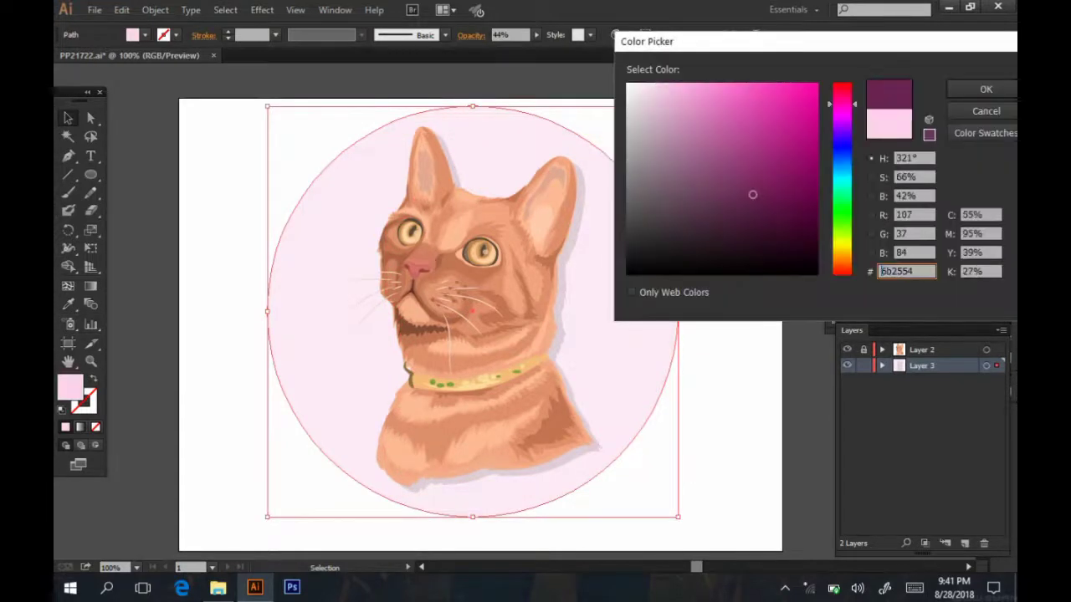
click(980, 89)
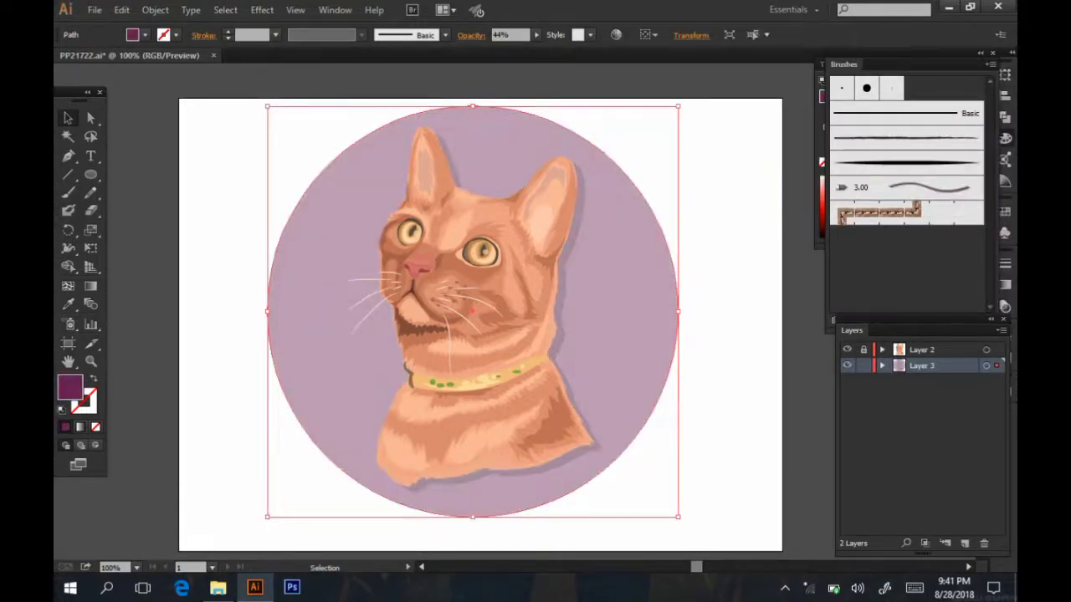
double_click(69, 387)
text(685a77)
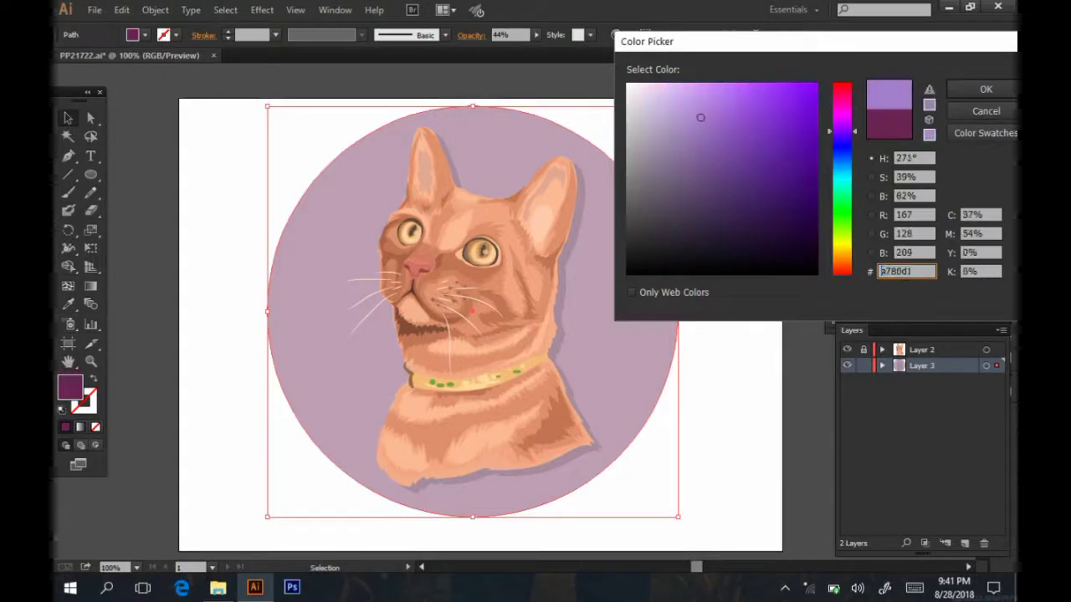
key(Return)
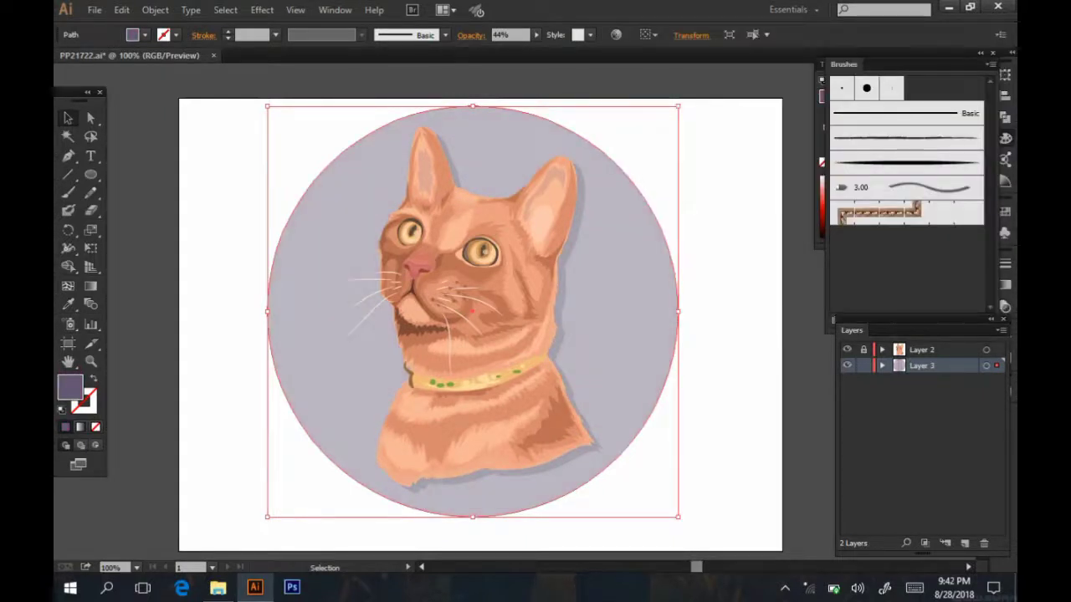
double_click(70, 386)
key(Return)
- Settle on a light peach fill for the circle and fade it to 20% opacity
double_click(69, 387)
text(cc8e3e)
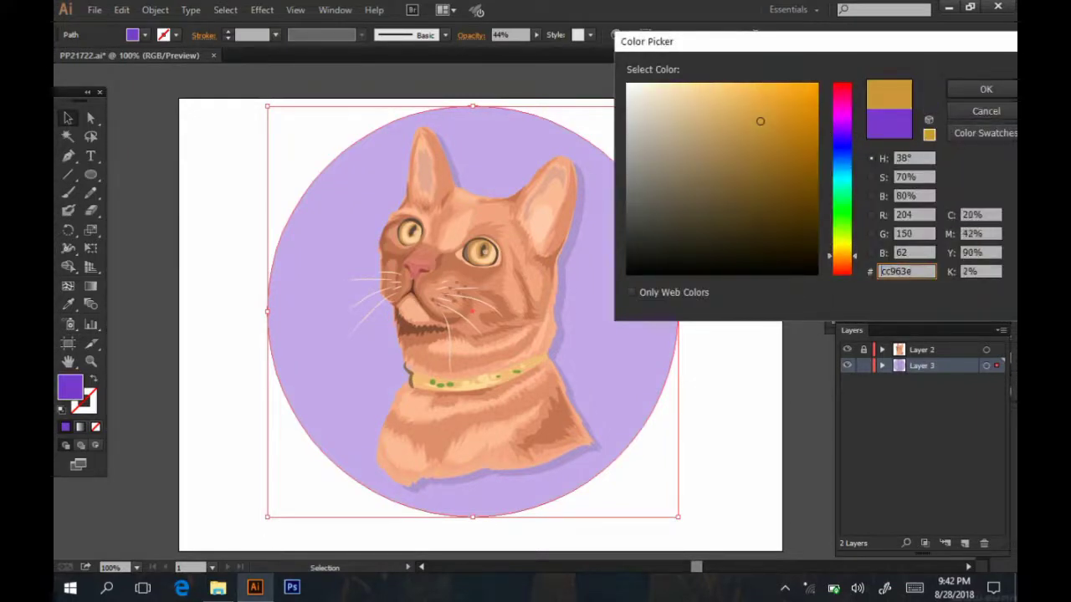
text(fbc35e)
key(Return)
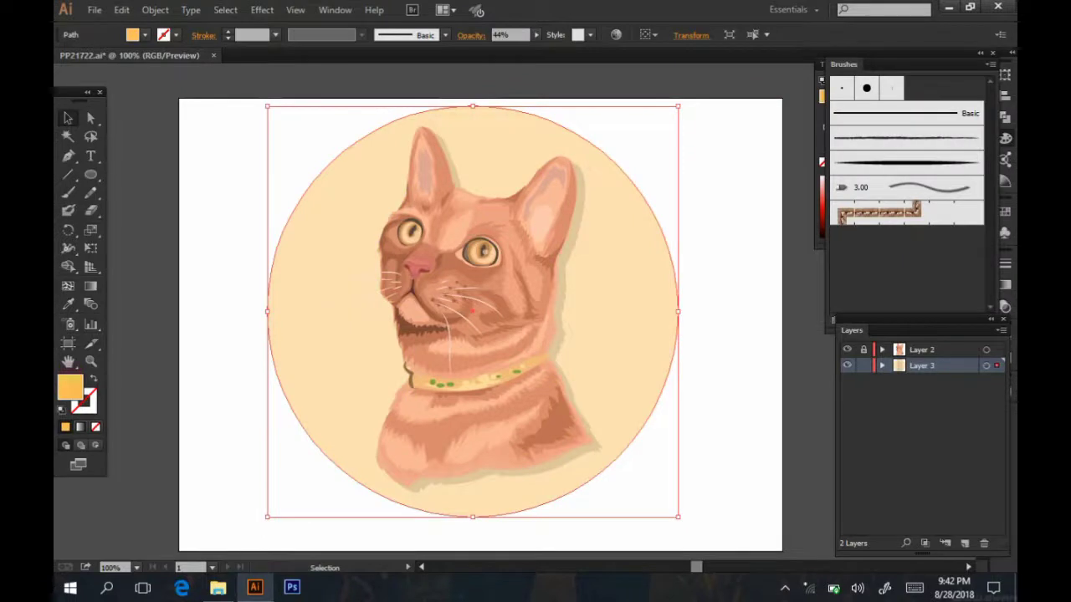
click(536, 34)
drag(501, 47, 486, 47)
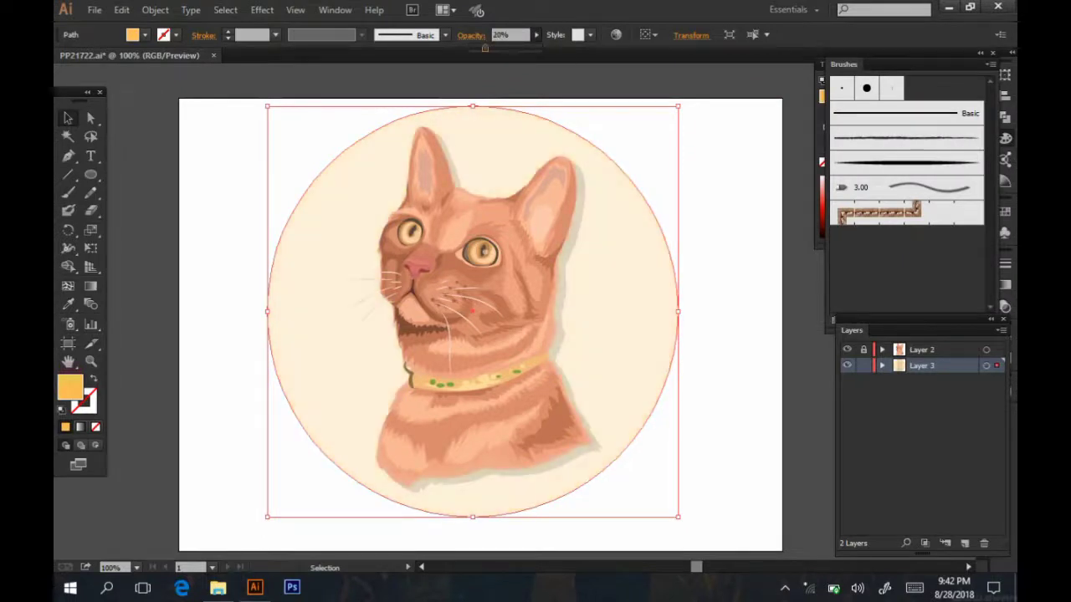
key(ctrl+shift+a)
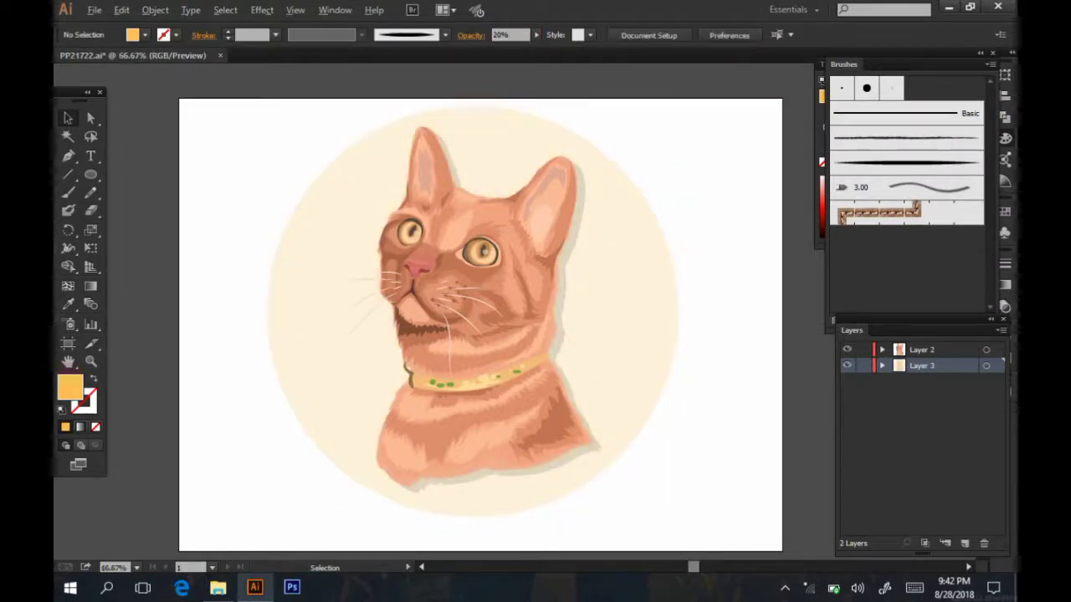
key(ctrl+minus)
- Export the artwork with Save for Web as JPEG High, named 10 in Pet Portraits
drag(416, 198, 706, 454)
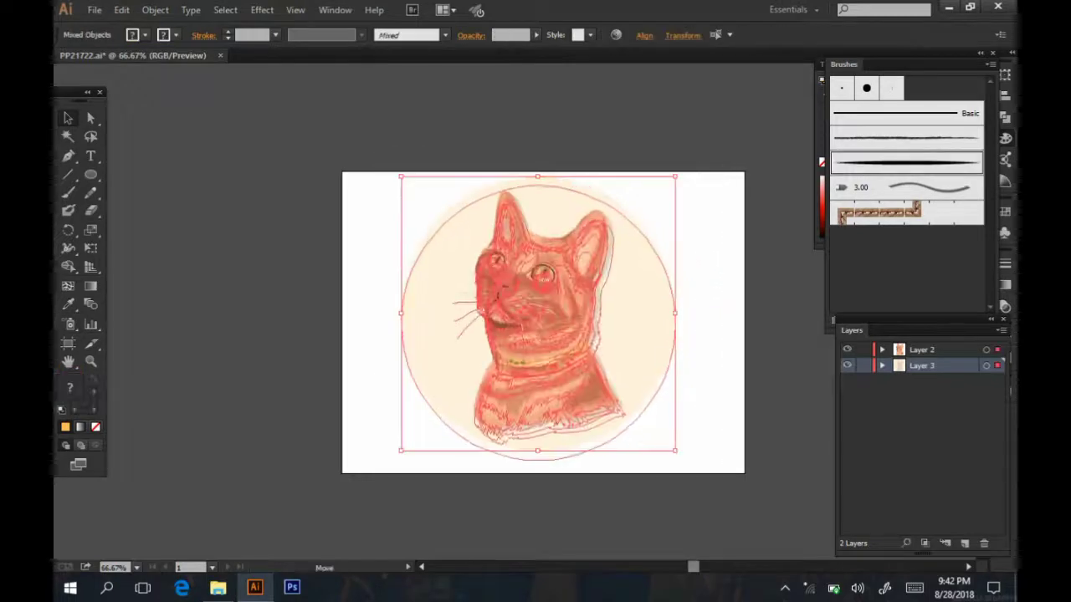
key(ctrl+shift+a)
key(ctrl+plus)
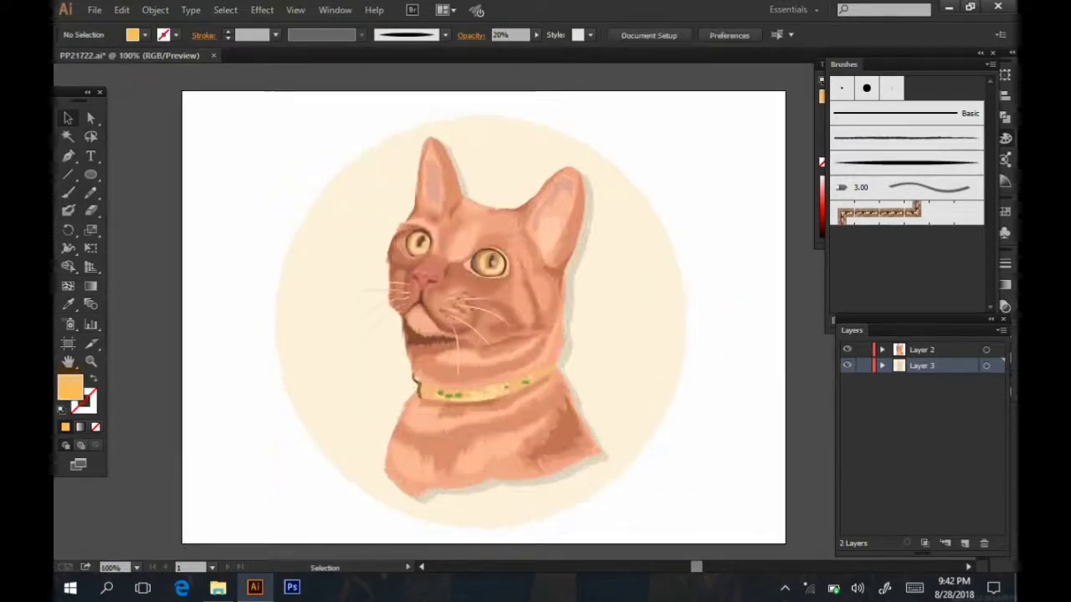
click(94, 9)
click(167, 199)
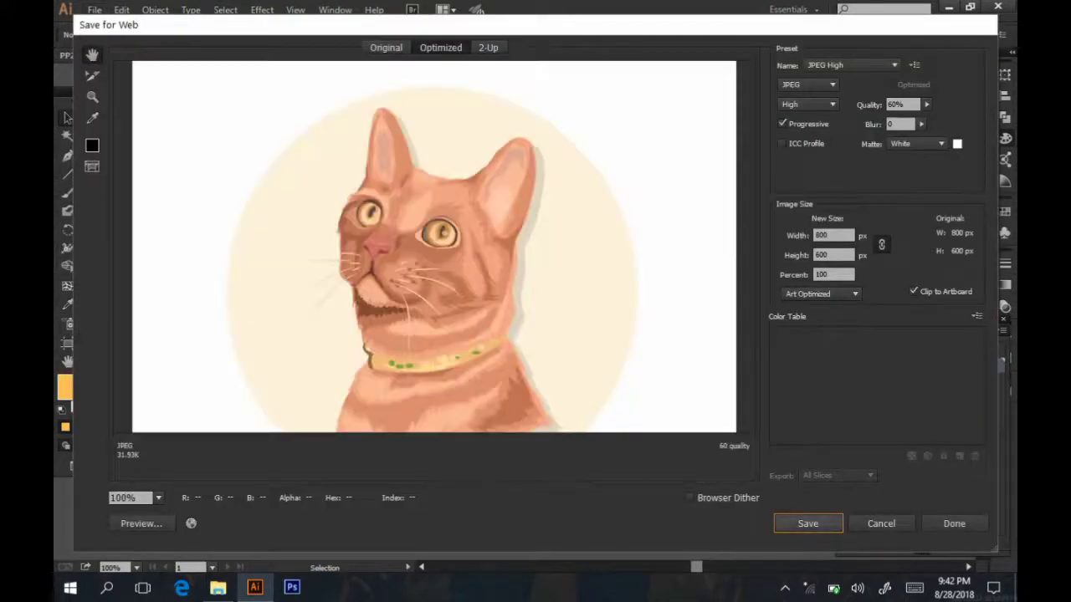
click(807, 524)
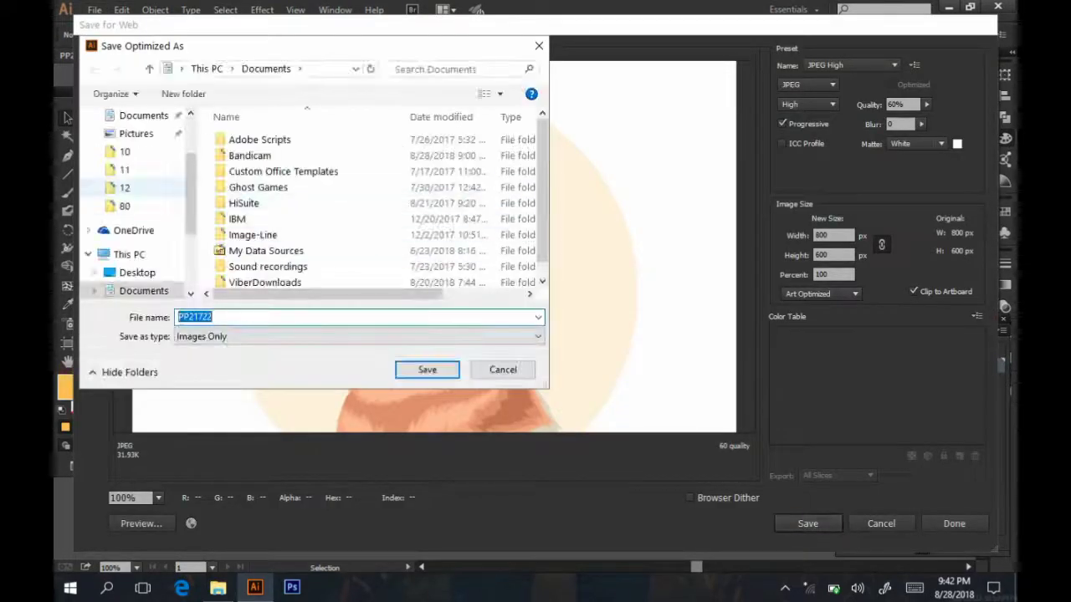
click(126, 152)
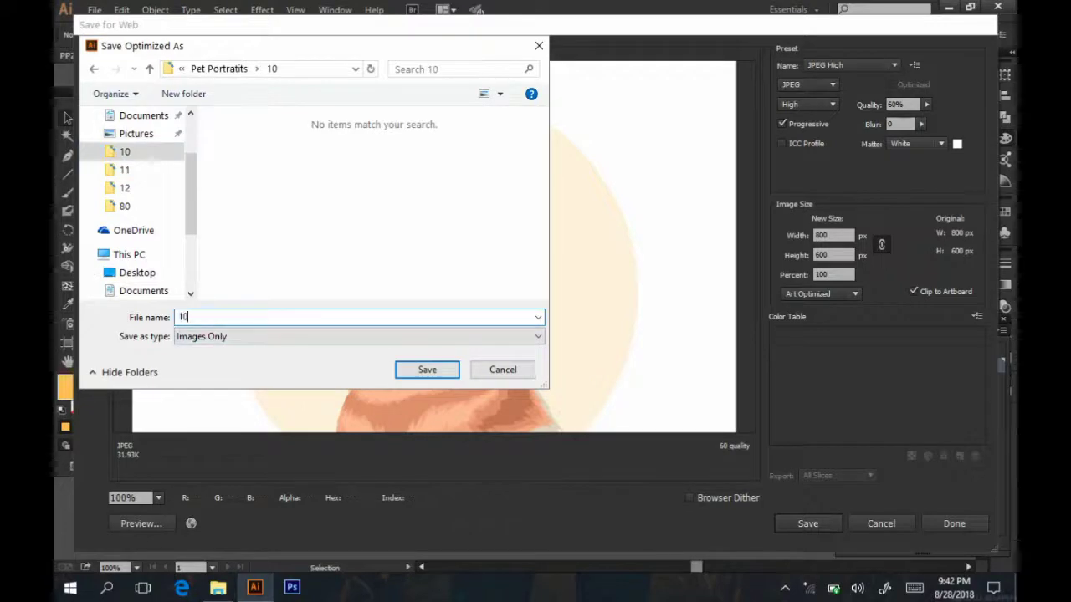
key(Return)
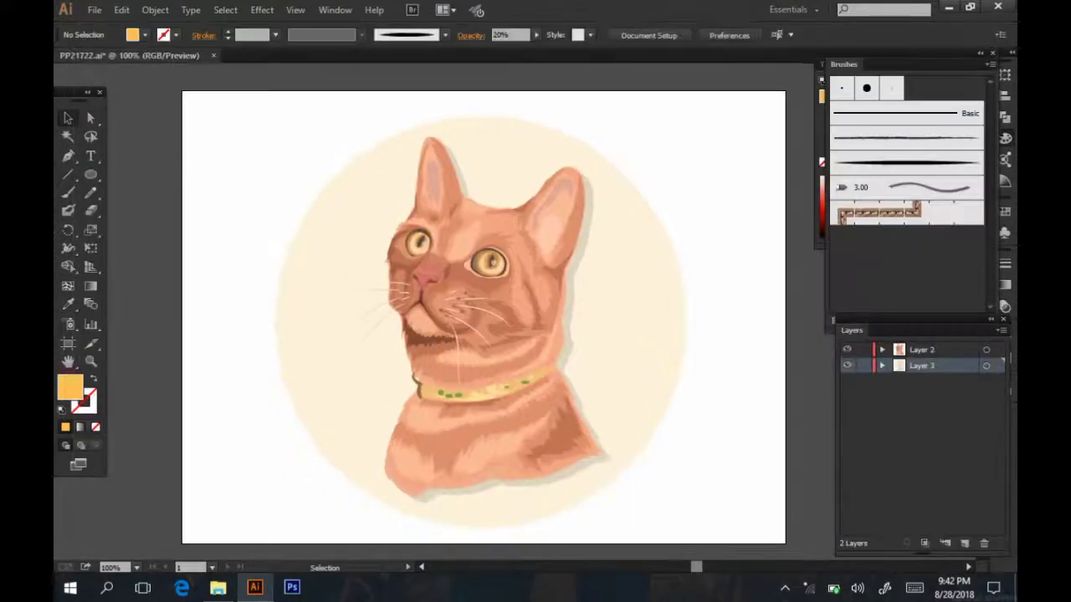
- Hide Layer 3 with the peach circle and shadow, activate Layer 2, and save
click(848, 366)
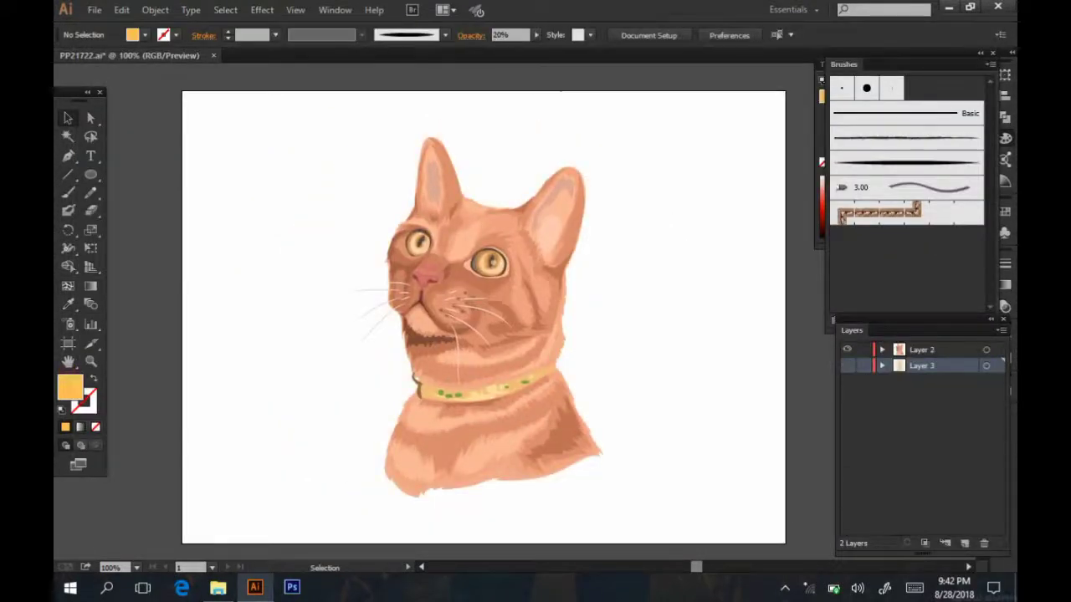
click(920, 350)
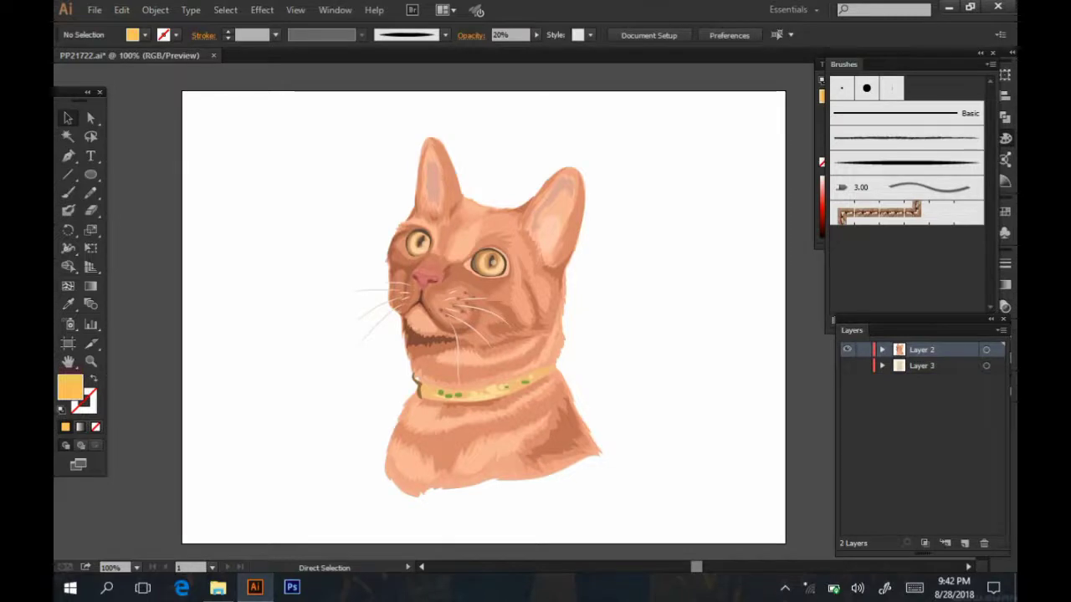
key(ctrl+s)
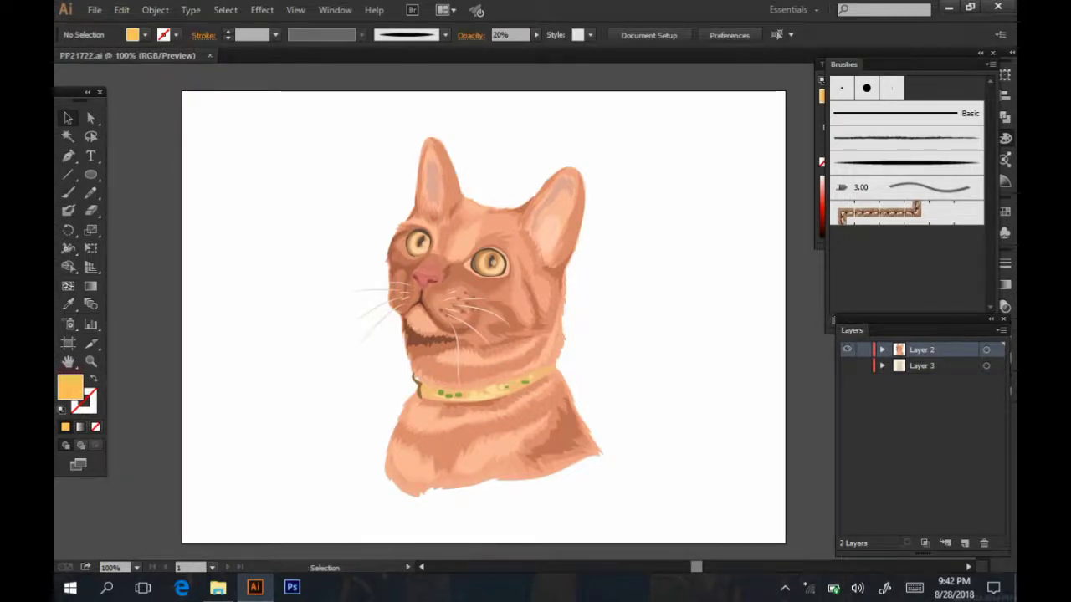